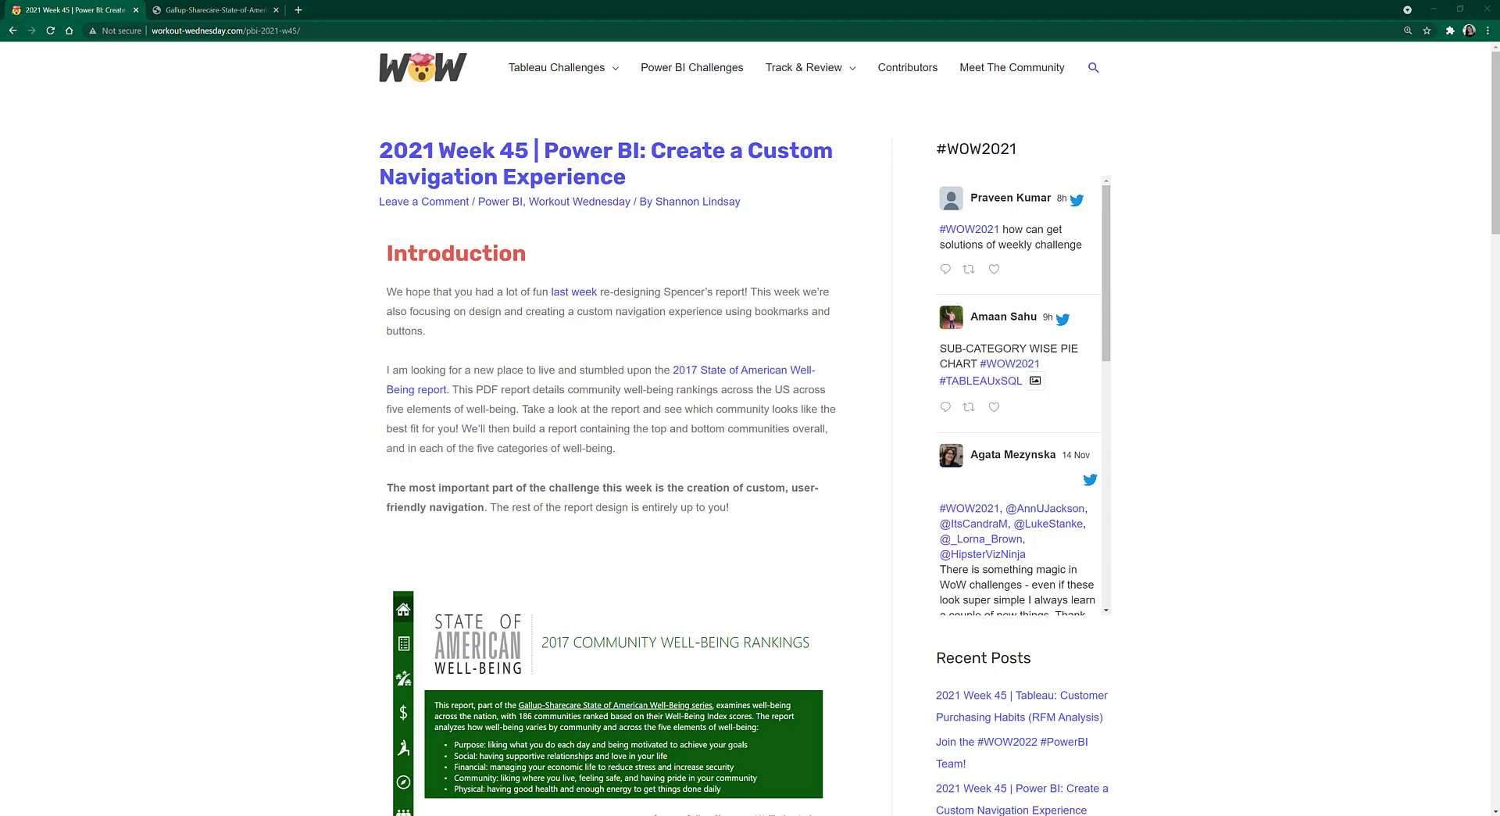
- Look through the Week 45 challenge page and the sample report's overview and community pages using its custom navigation
scroll(828, 554, down, 2)
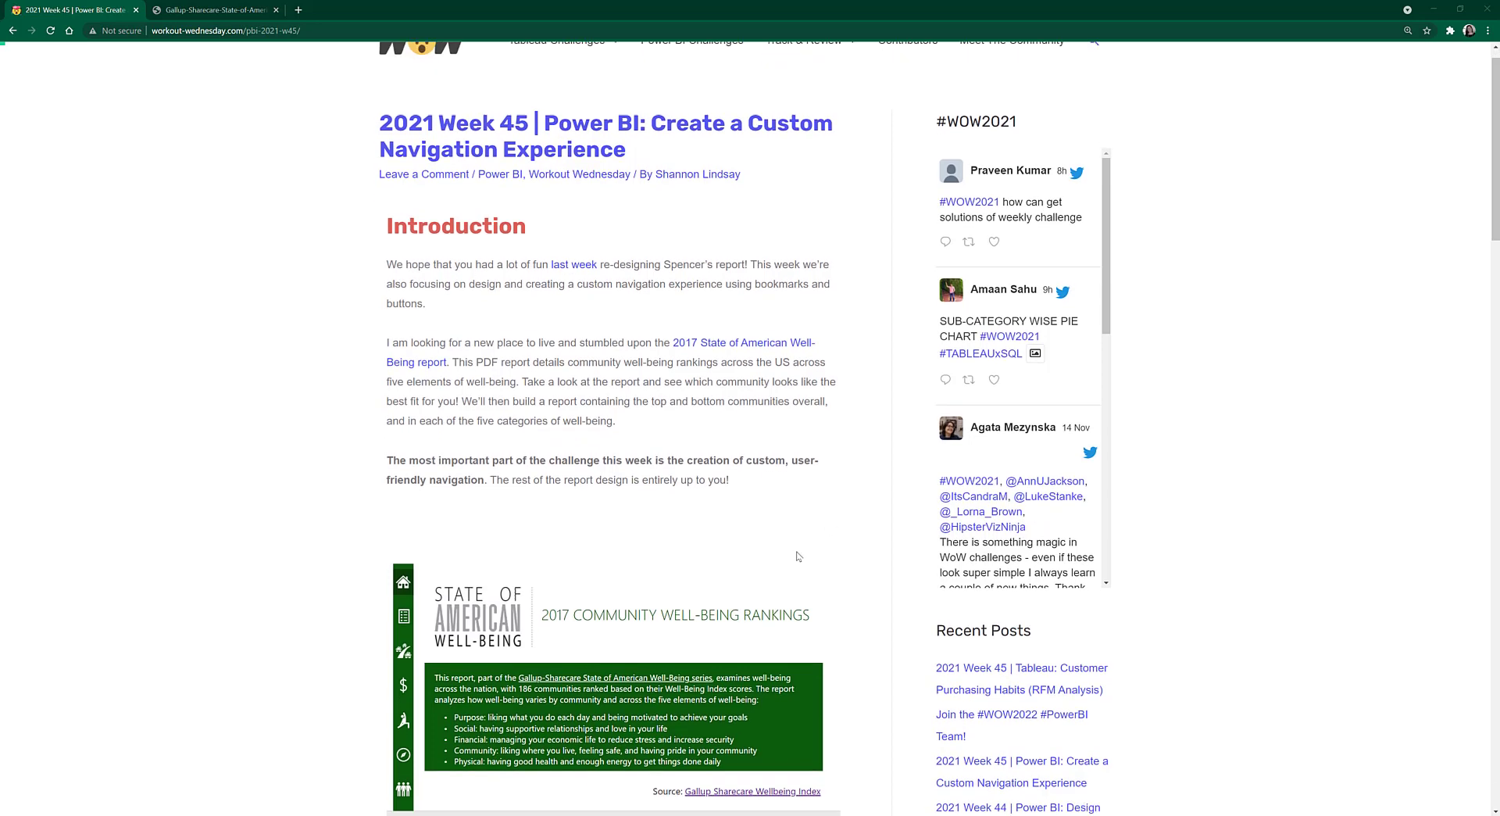
click(825, 707)
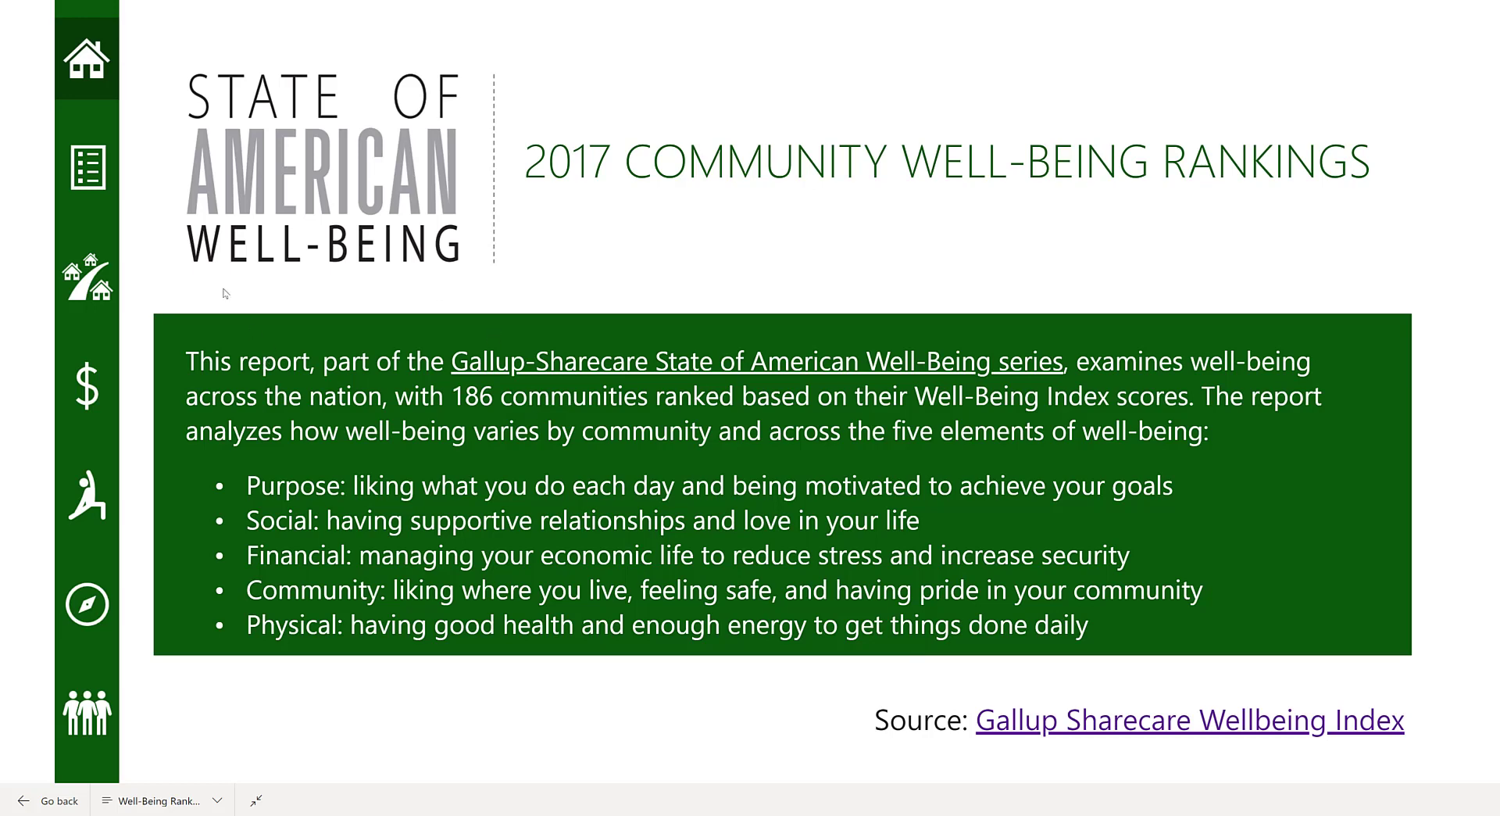
click(92, 187)
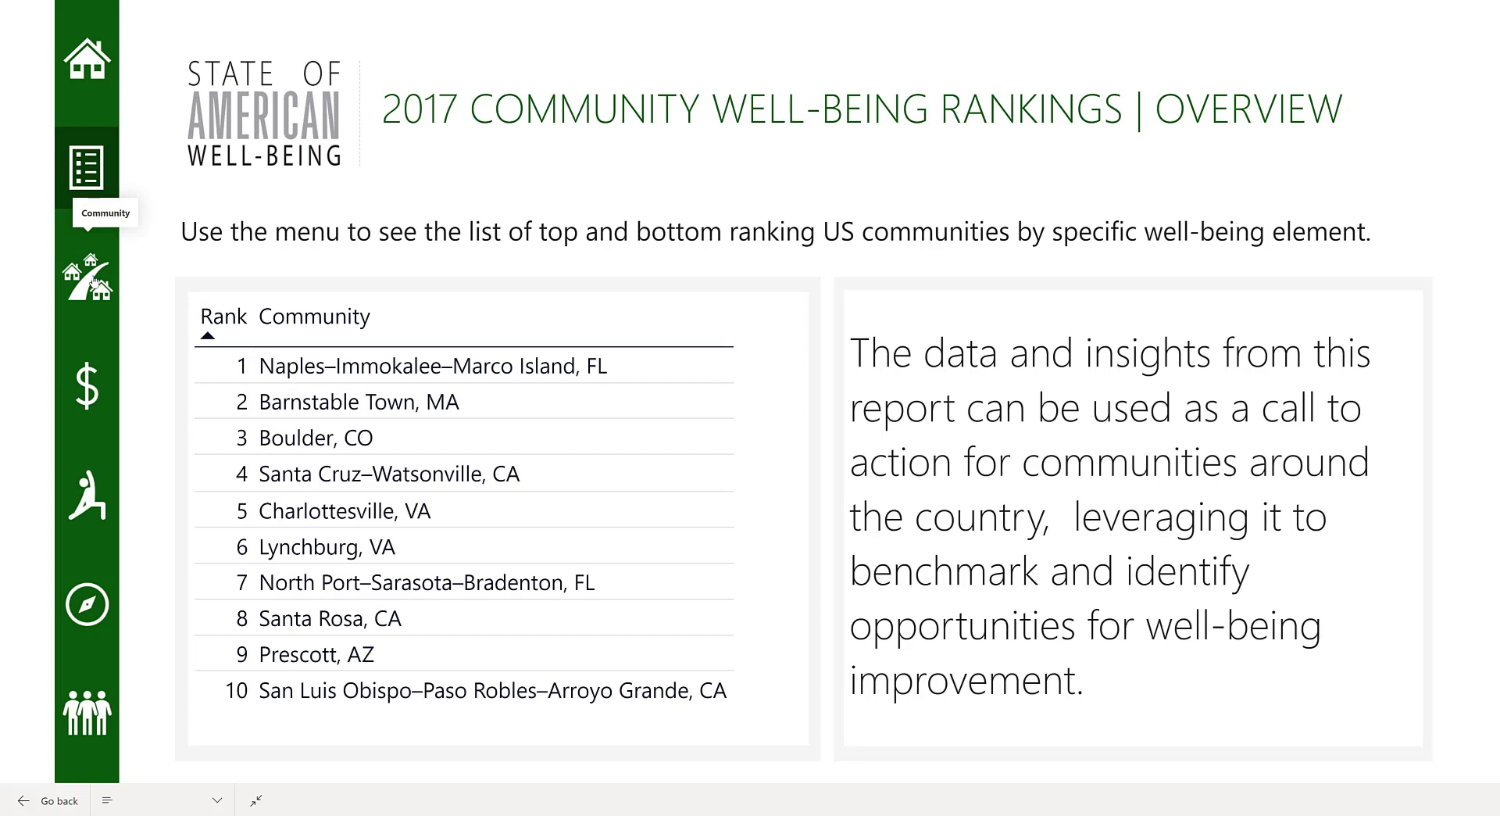
click(93, 279)
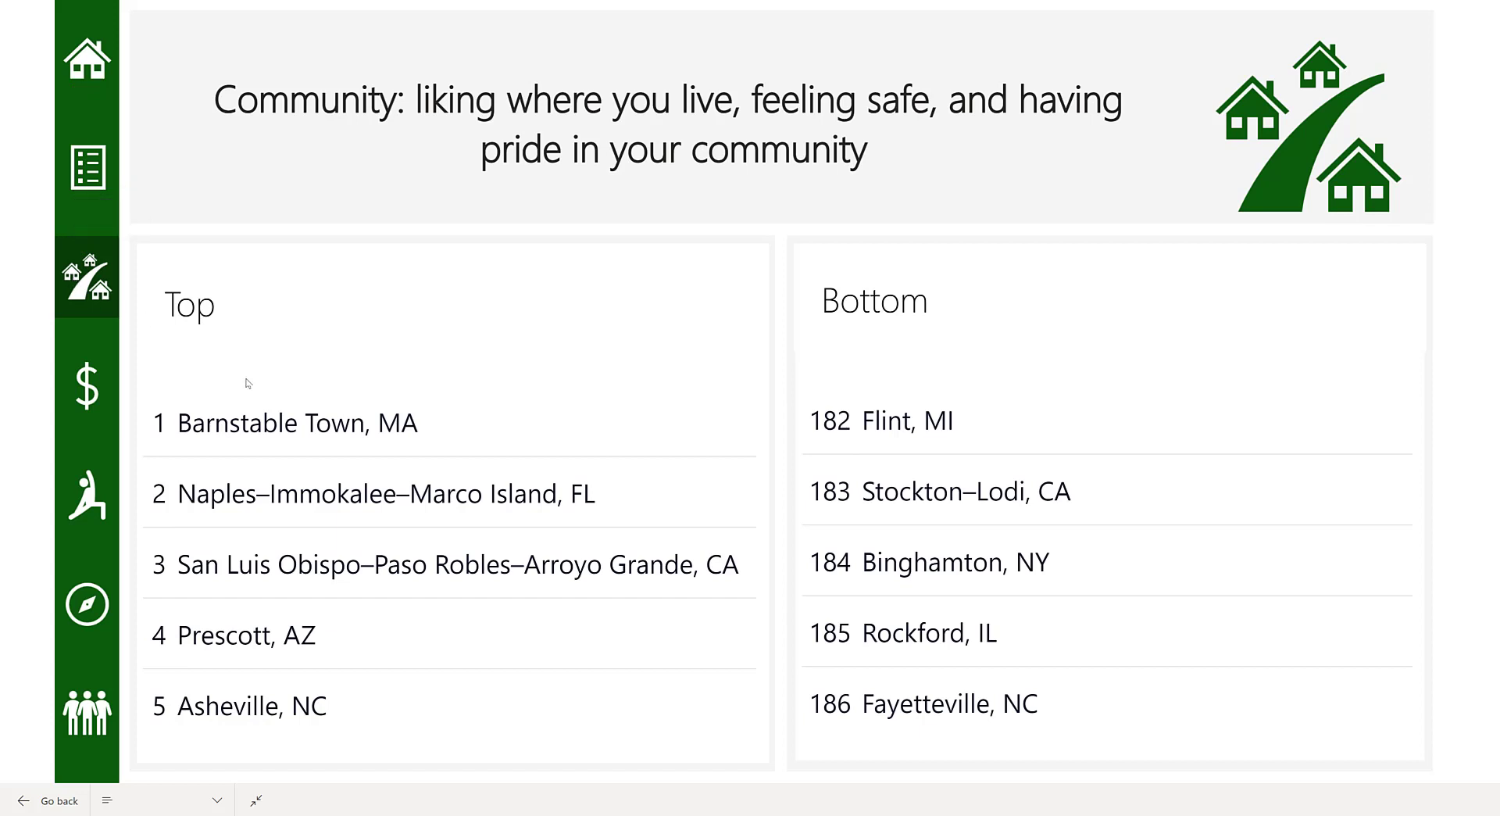
mouse_move(304, 424)
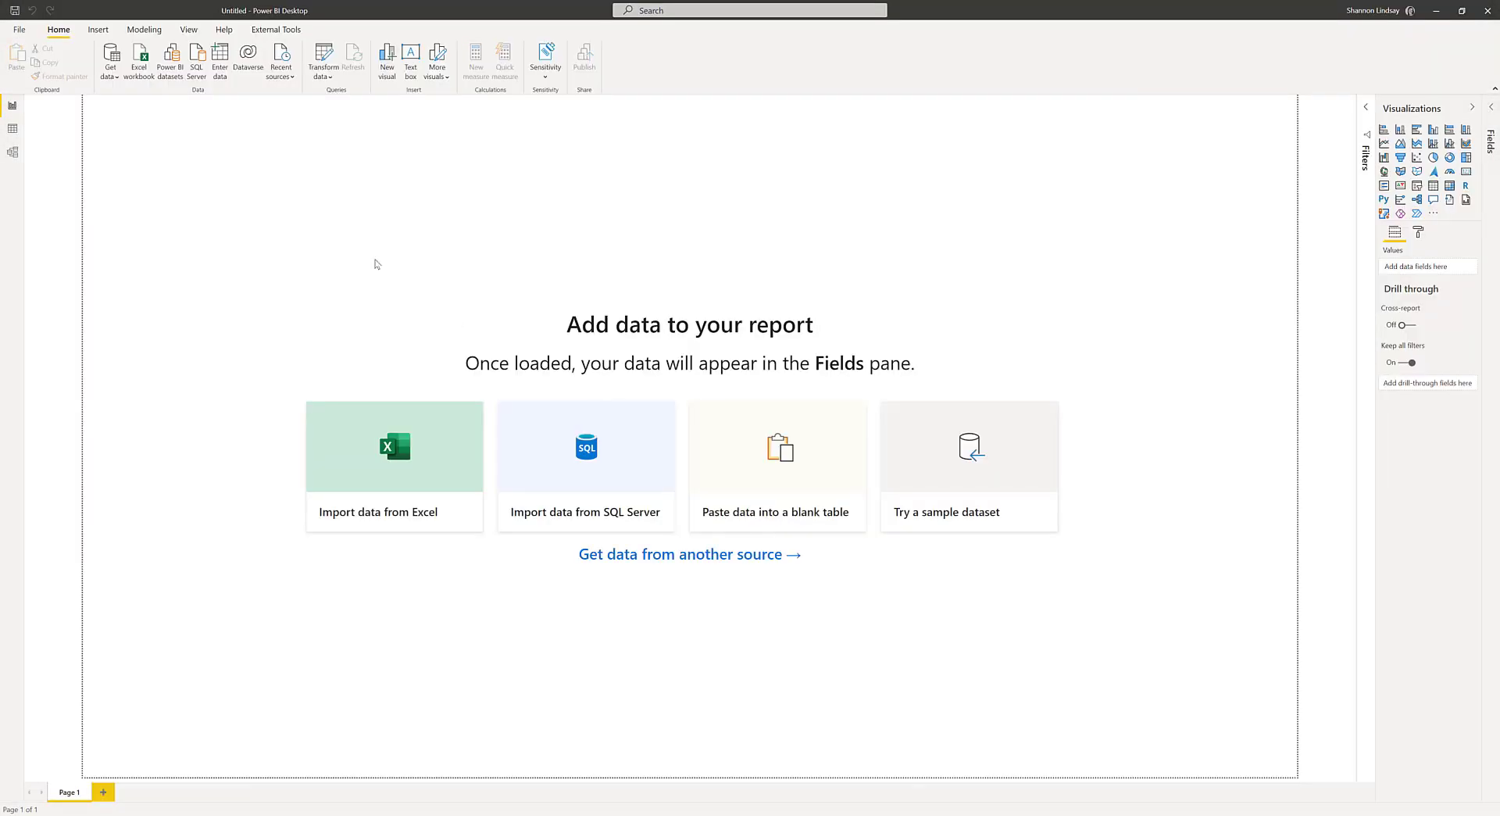
- Connect to the web address of the Gallup-Sharecare State of American Well-Being 2017 Community Rankings PDF as a data source
click(115, 73)
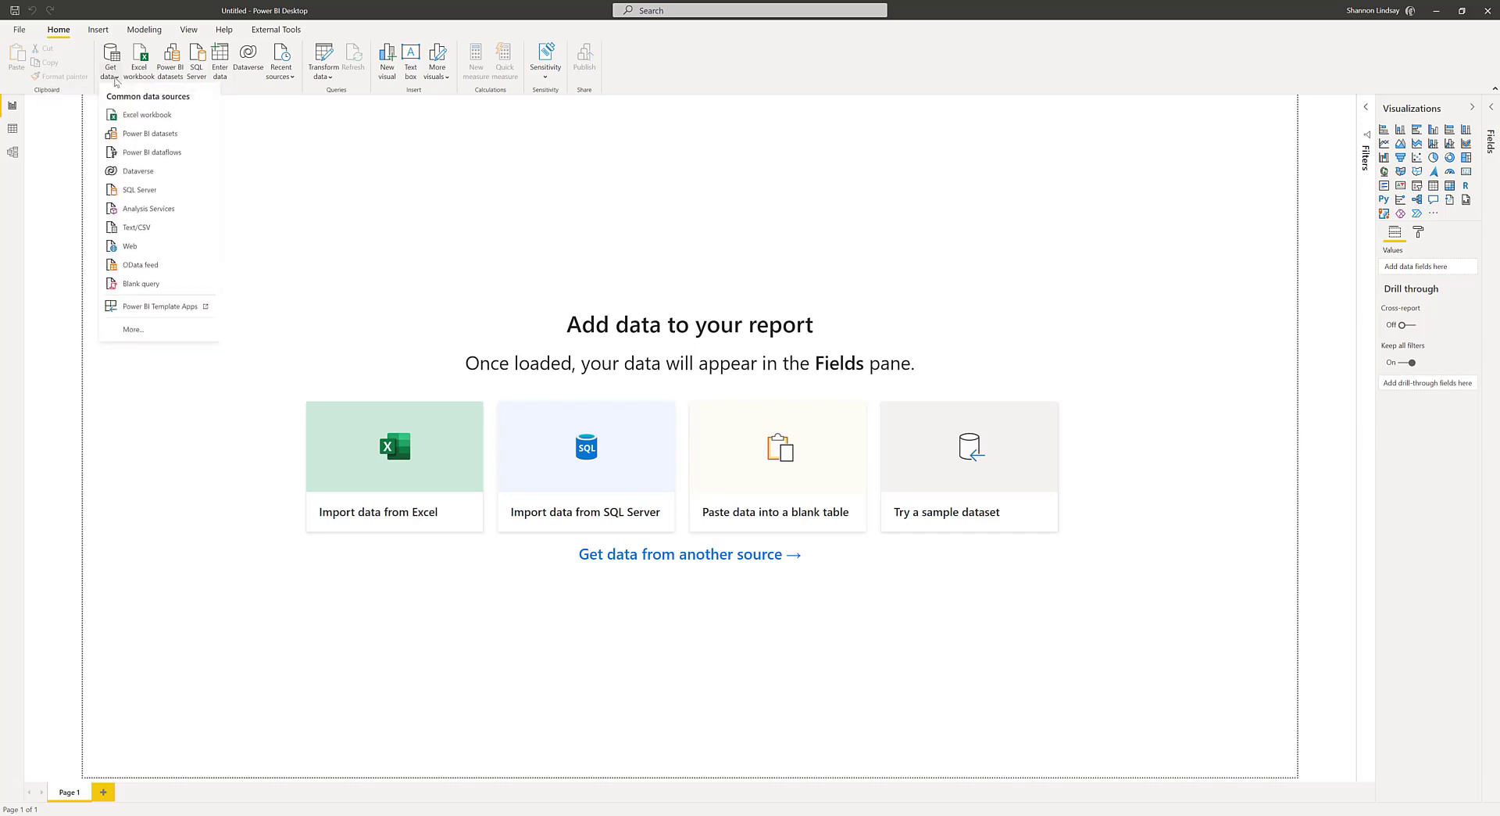
click(130, 247)
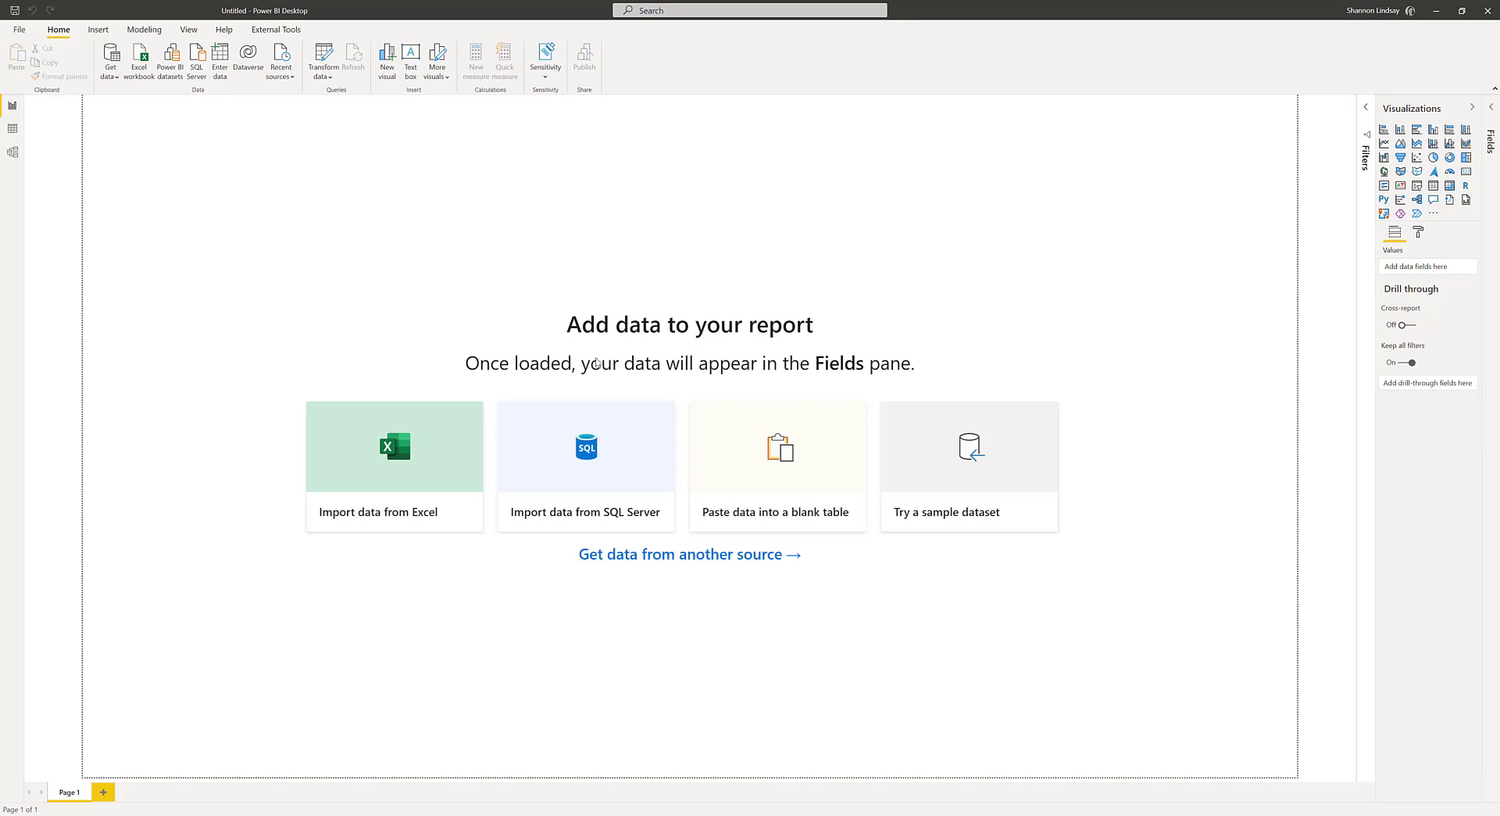
key(ctrl+v)
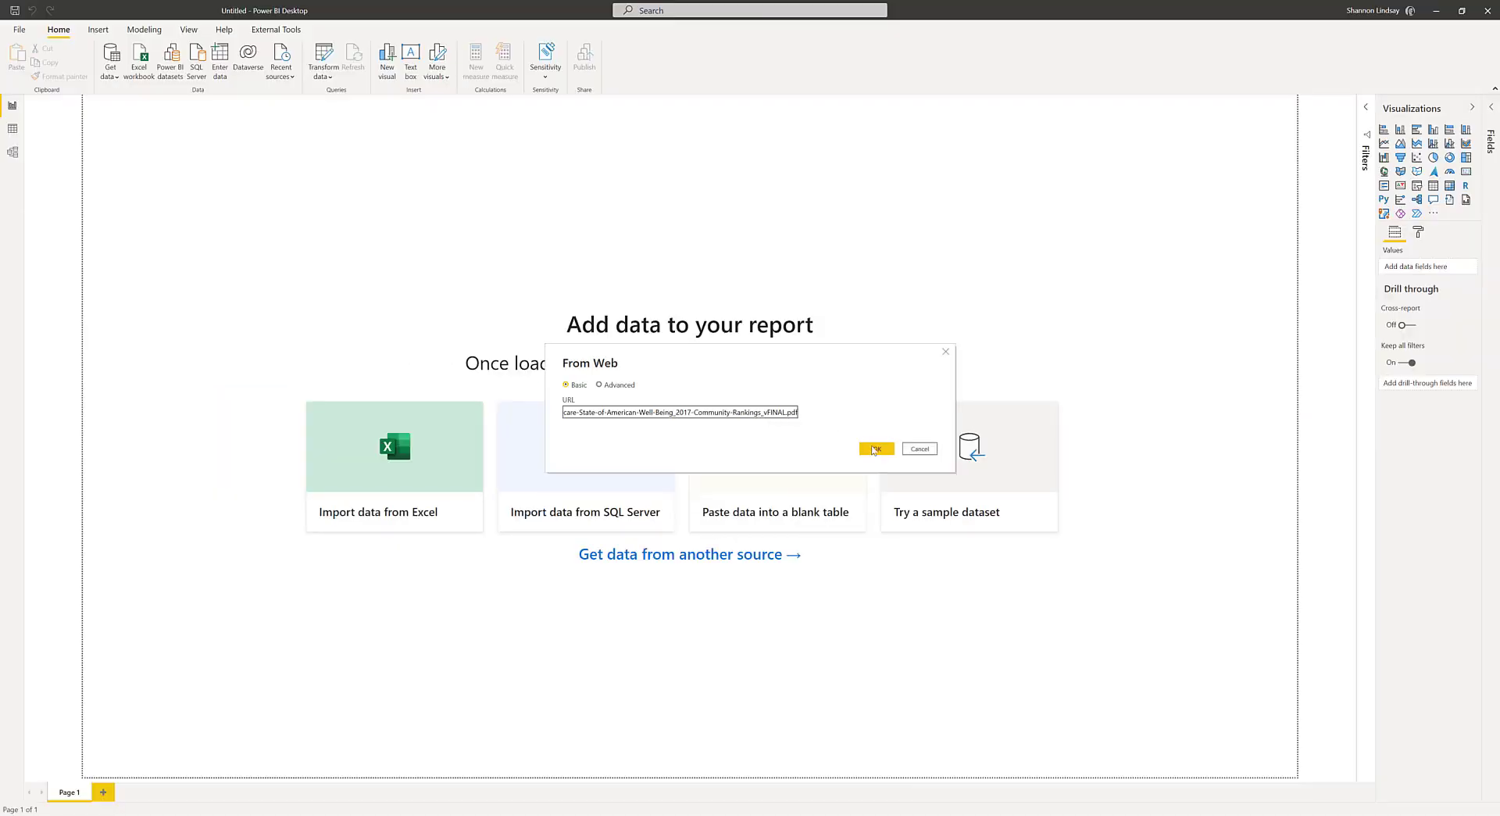
click(968, 485)
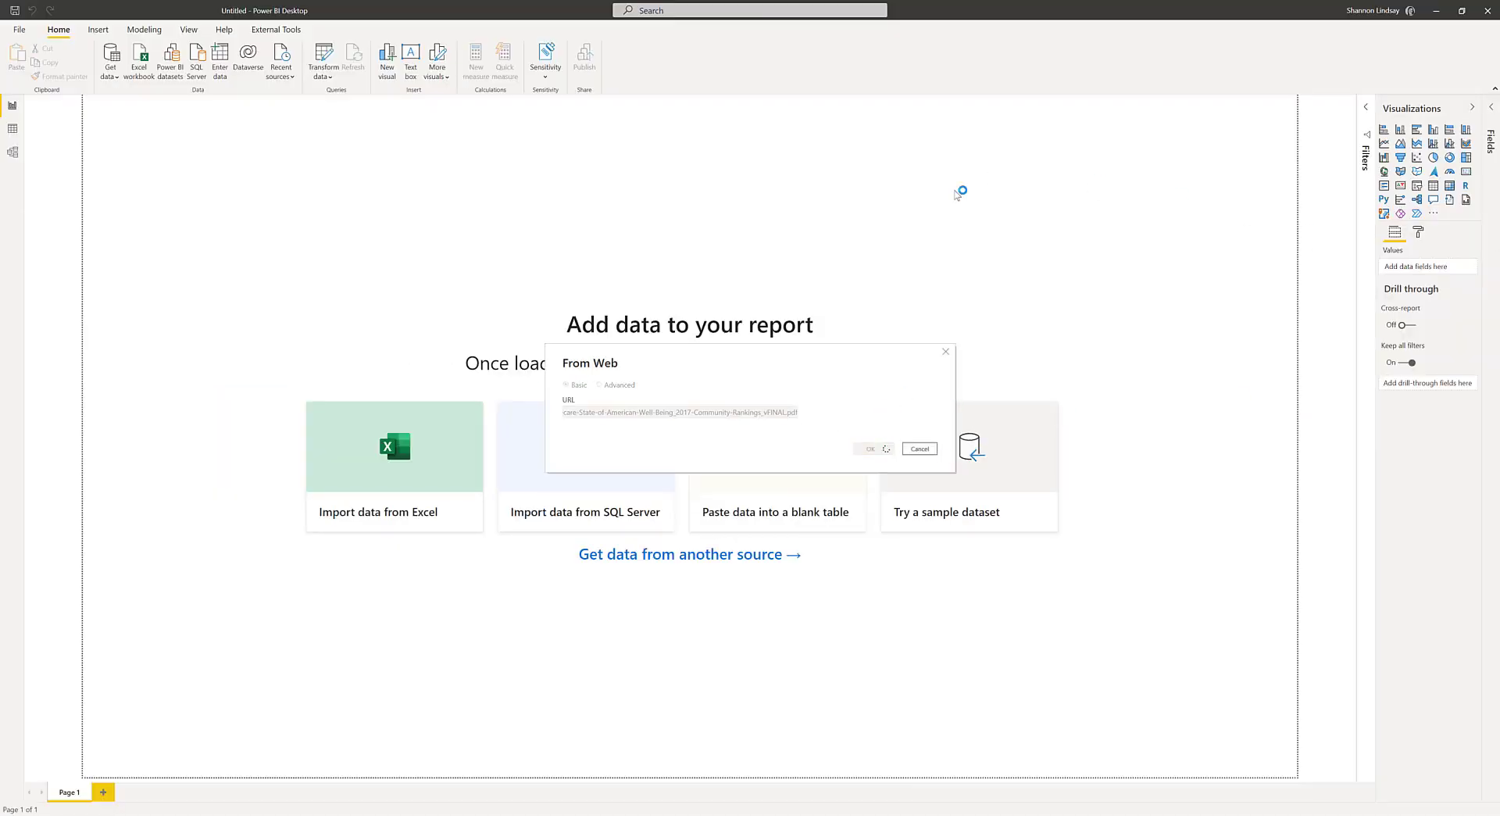
- Switch to the browser and examine the PDF report down to its highest and lowest communities in each well-being element
key(alt+Tab)
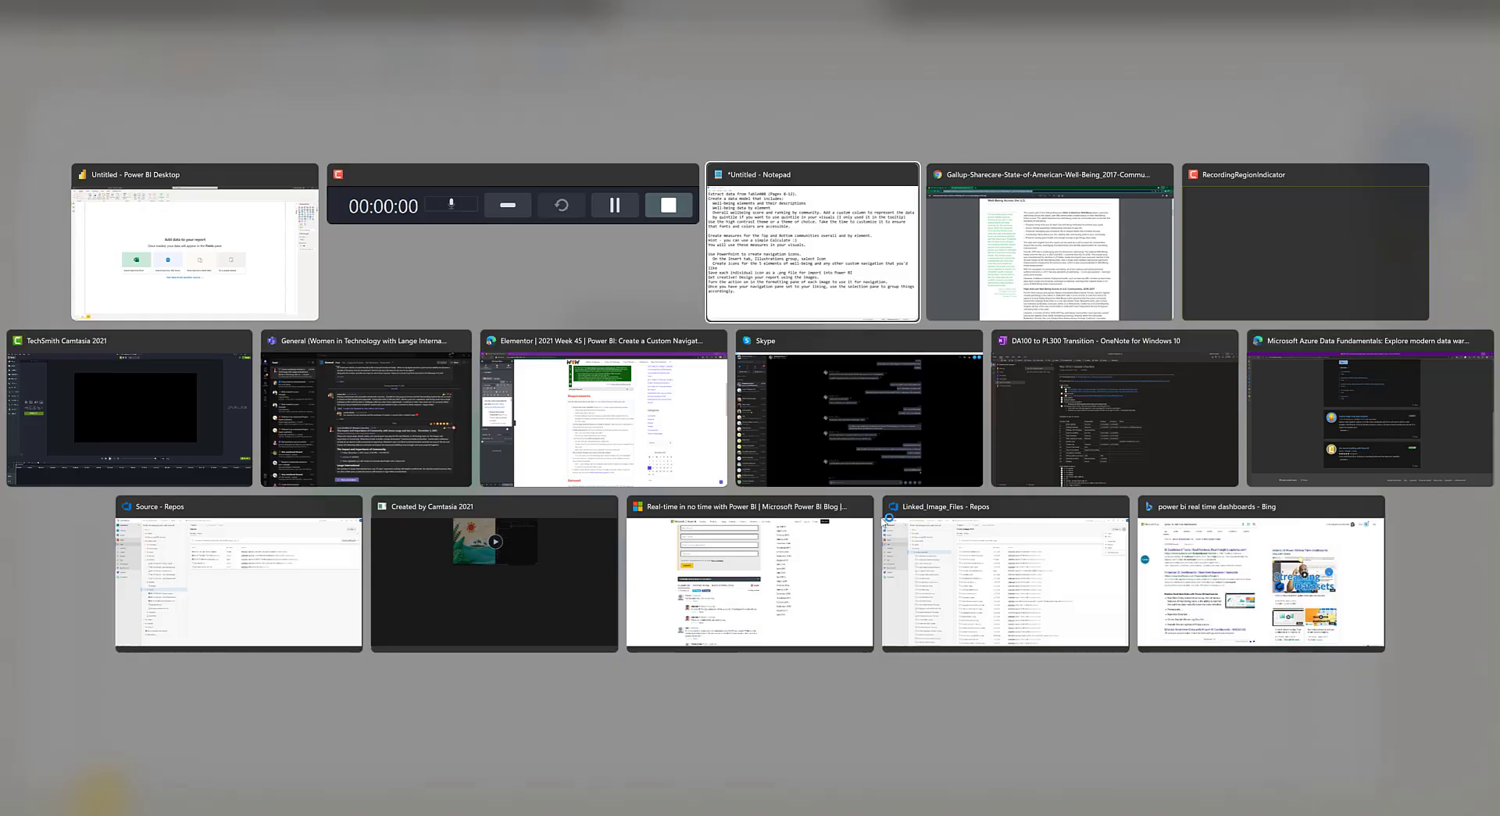
key(alt+Tab)
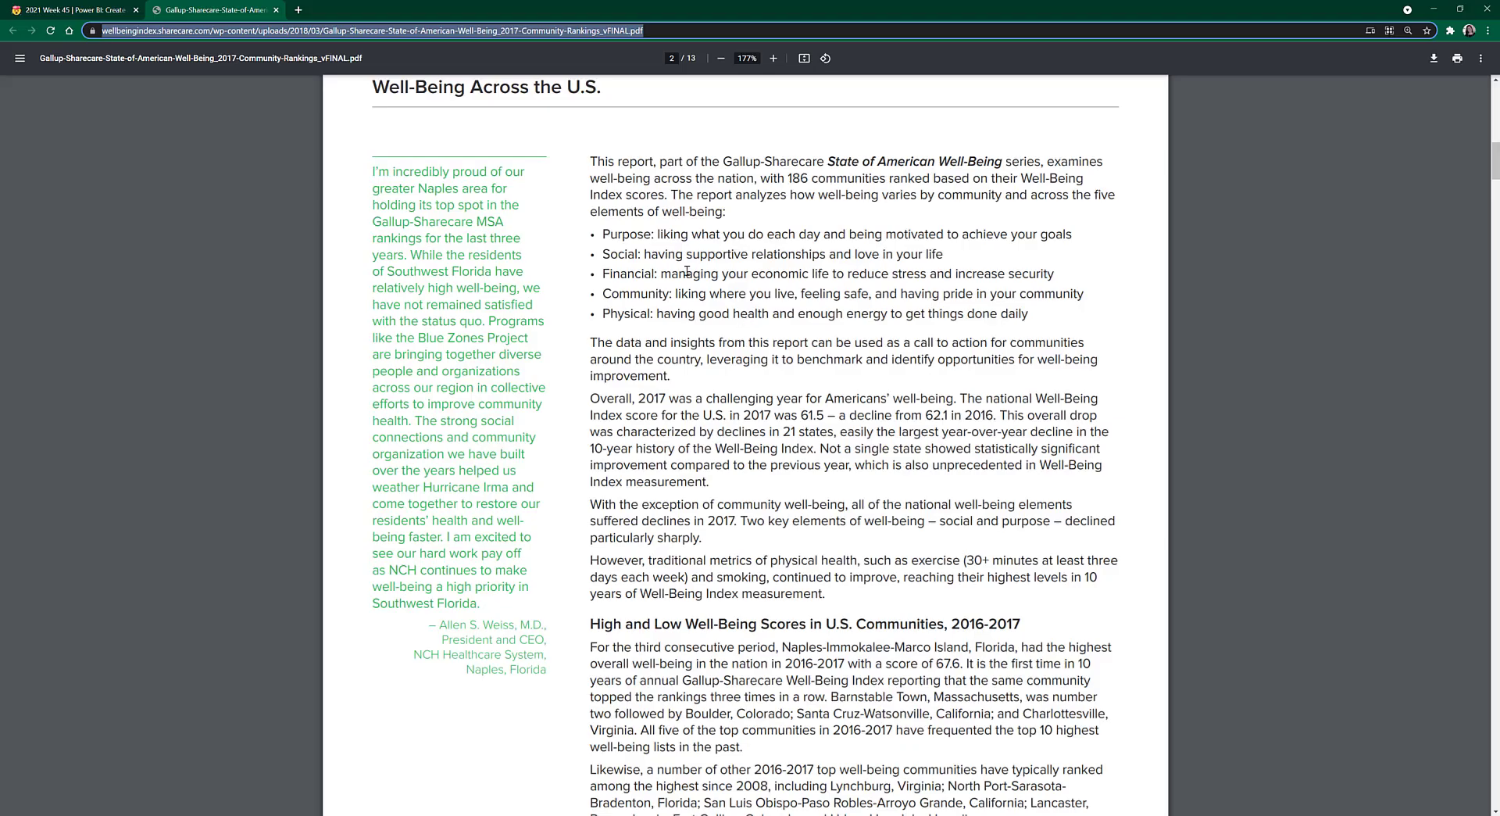
scroll(717, 343, up, 4)
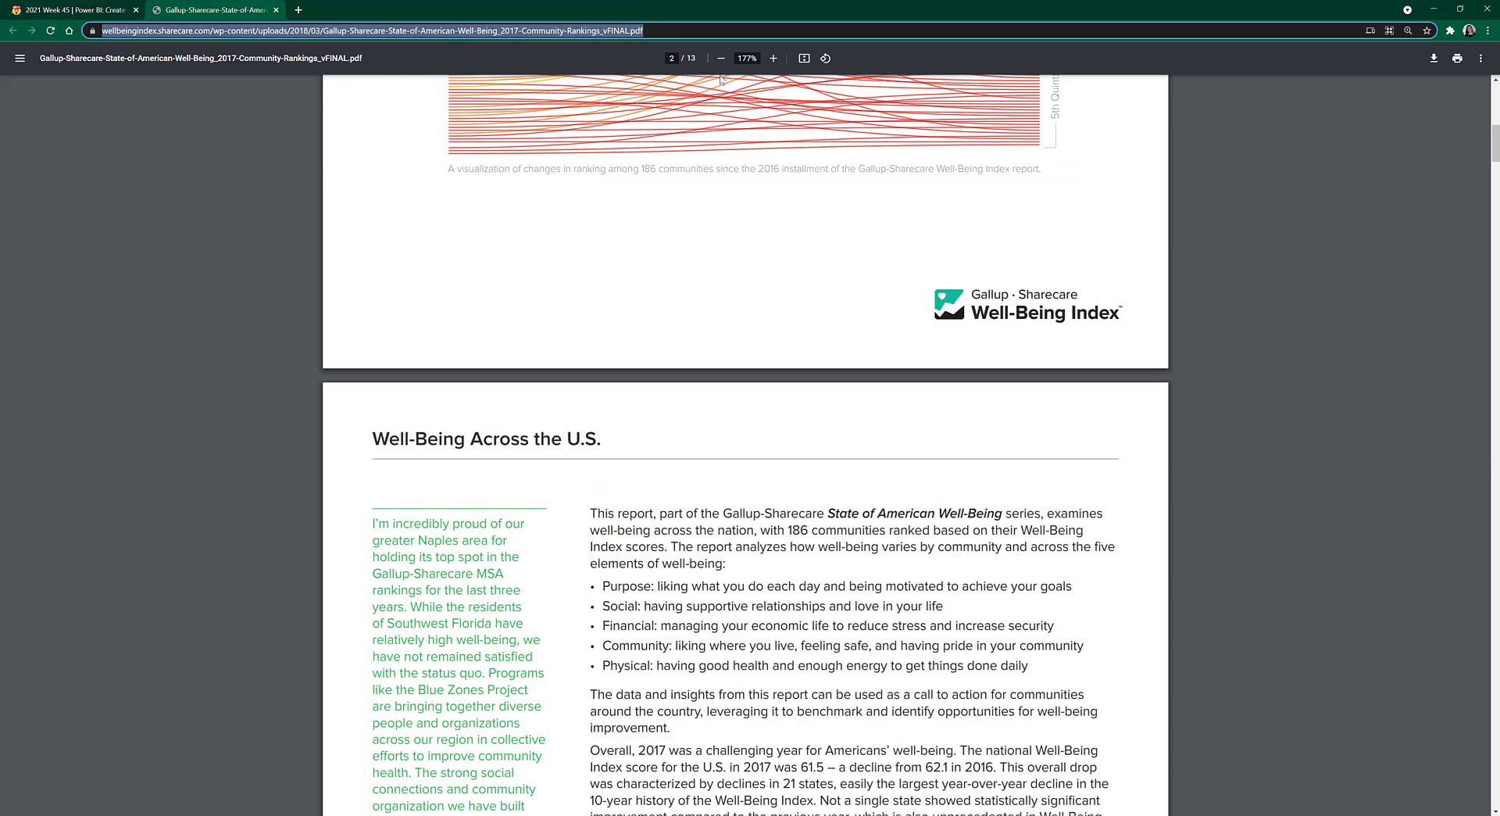
scroll(806, 461, down, 8)
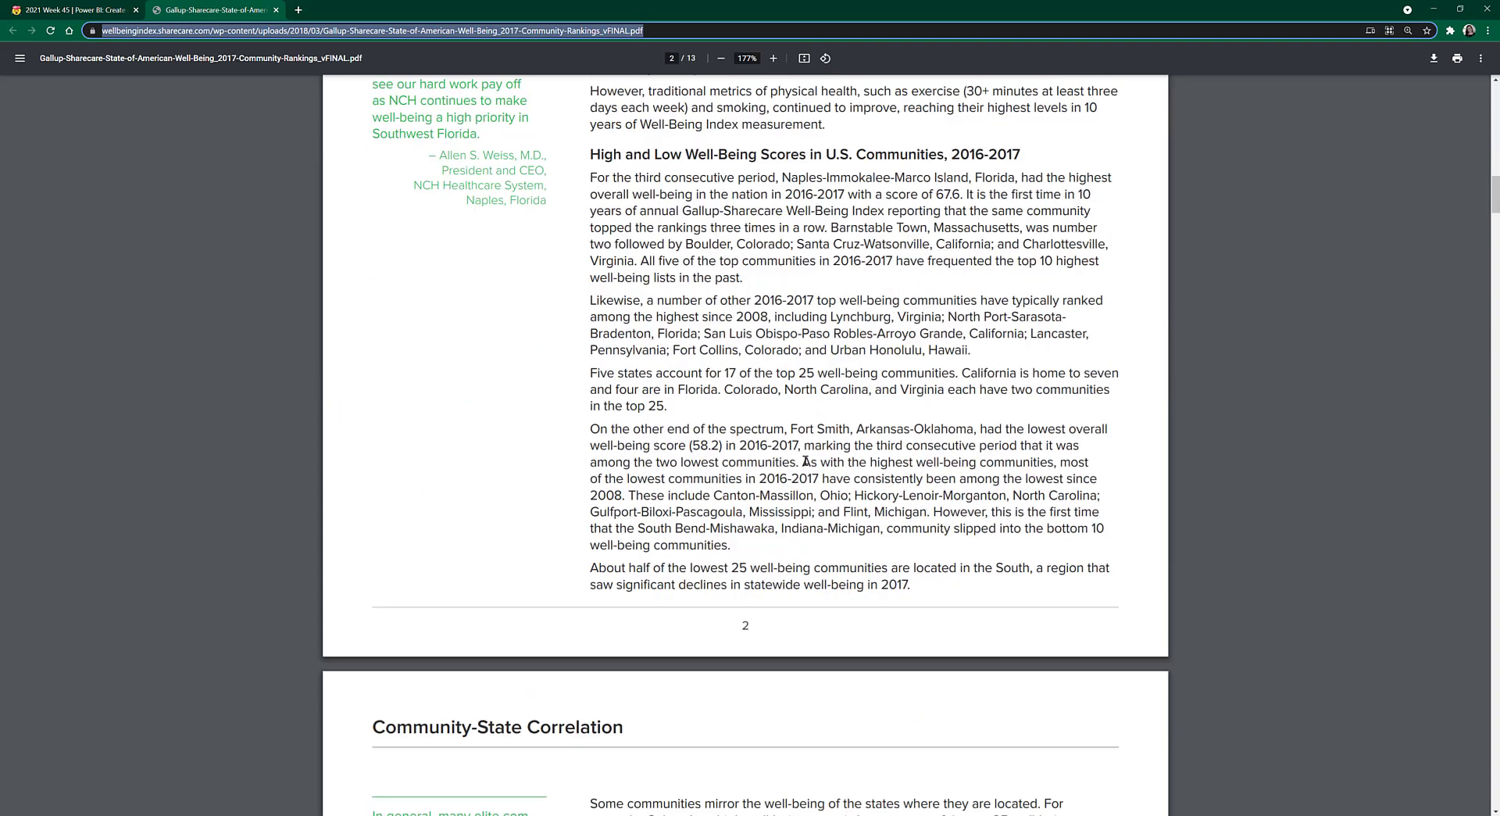
scroll(806, 462, down, 12)
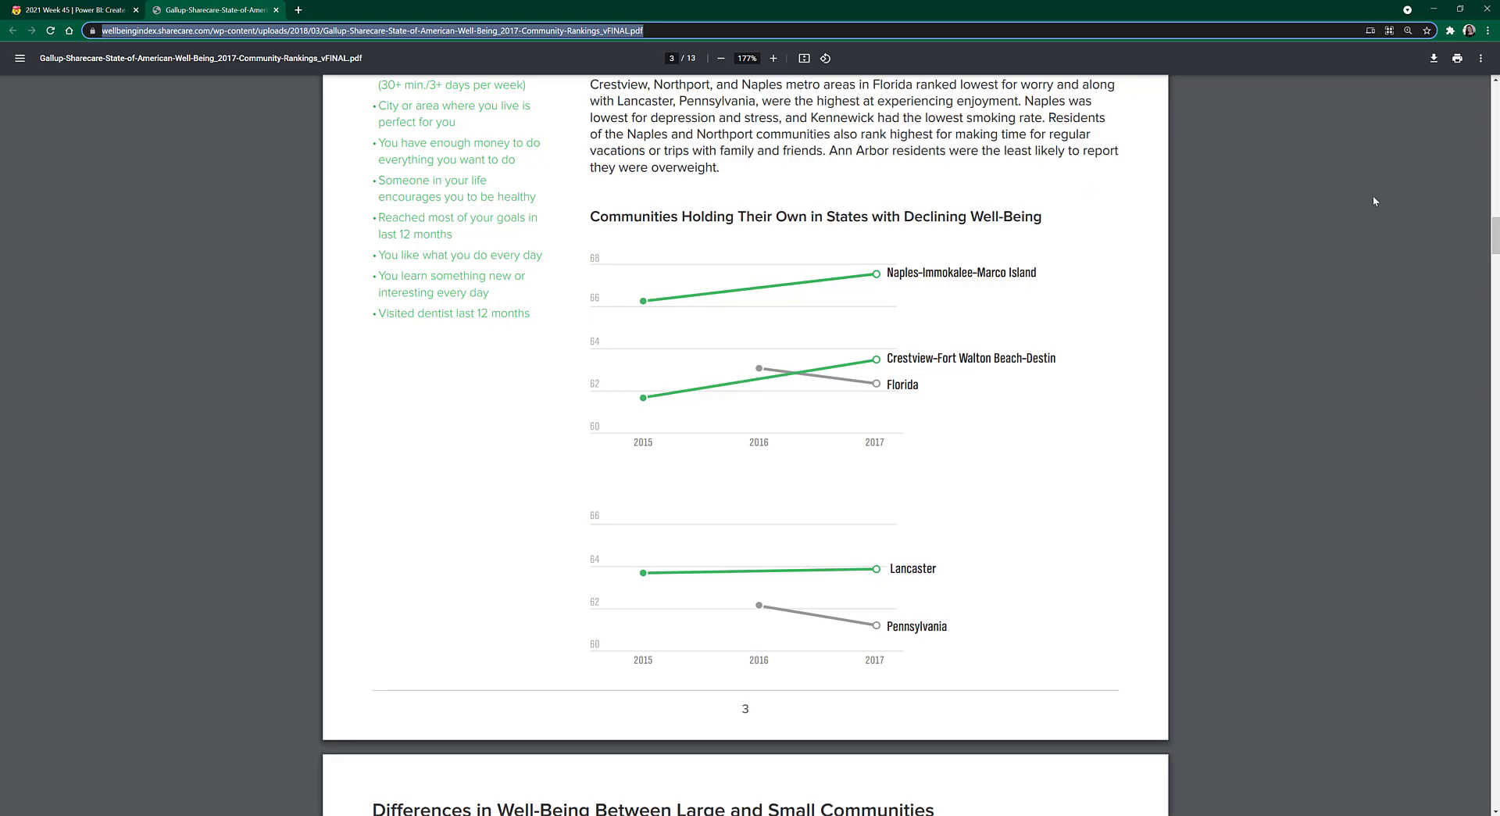
drag(1496, 238, 1496, 291)
scroll(634, 276, down, 15)
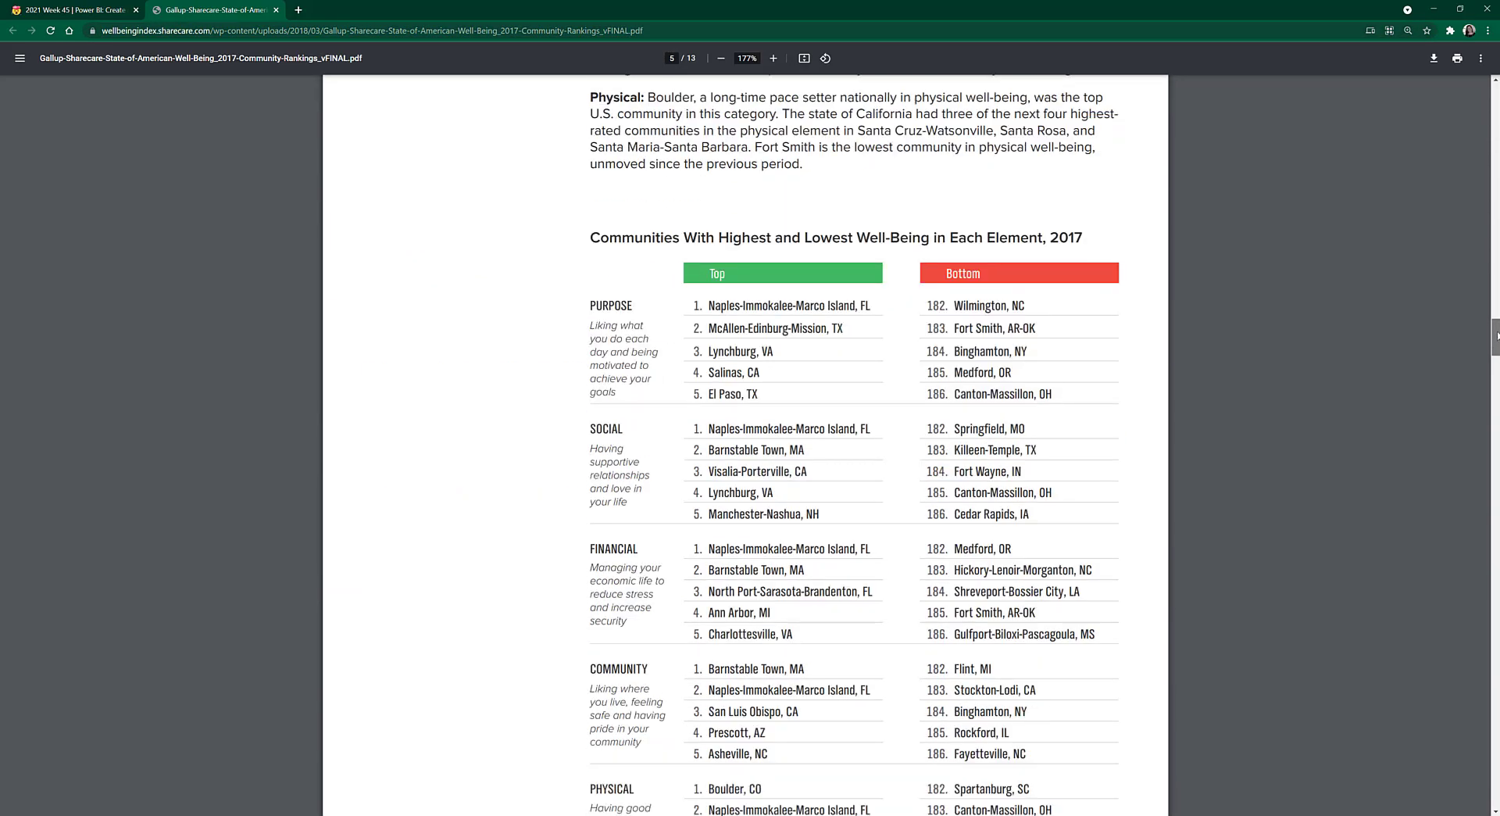
drag(693, 231, 1015, 528)
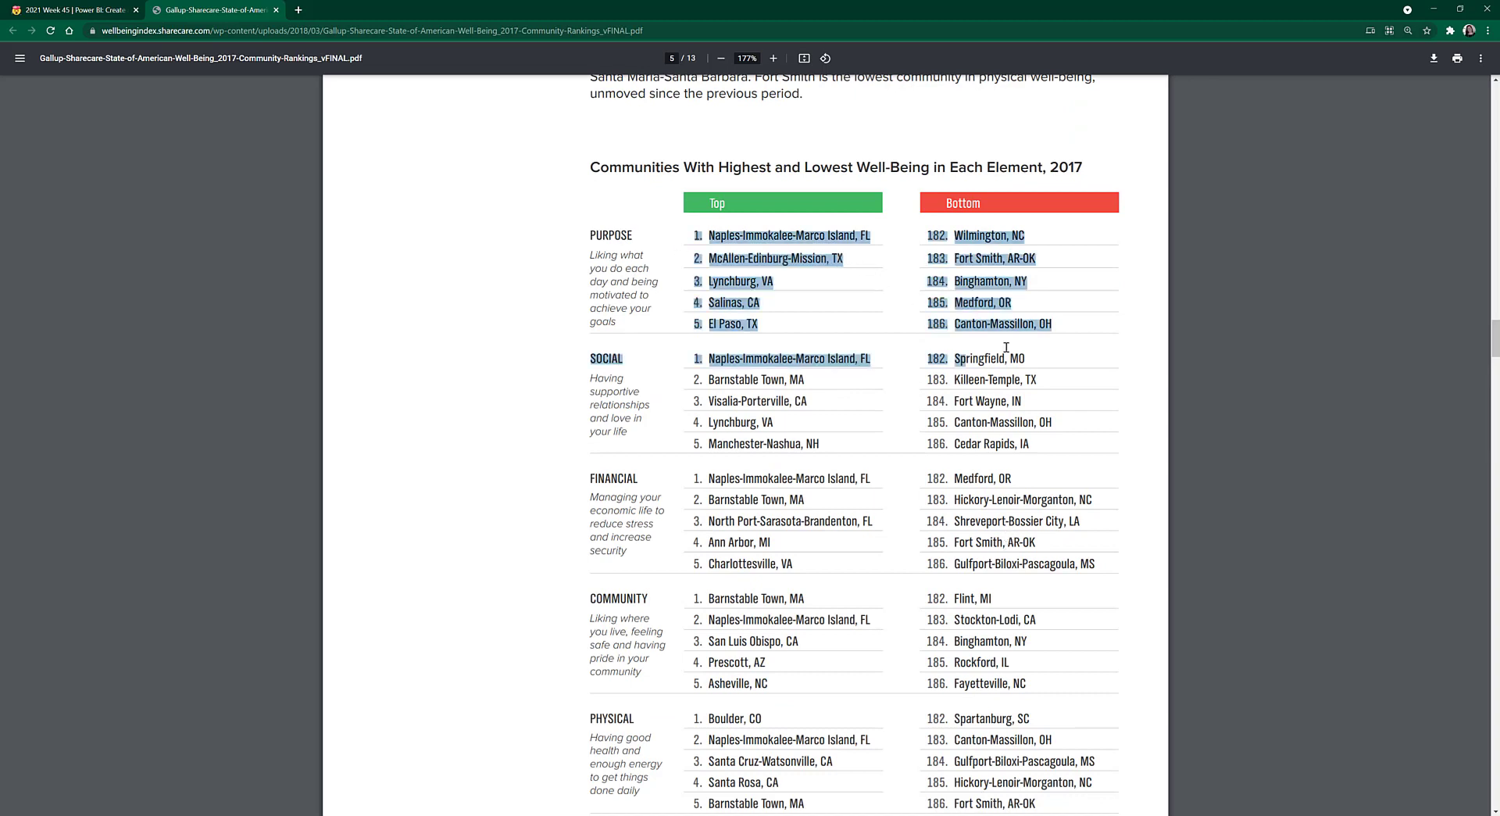
drag(1006, 347, 1015, 541)
- Return to Power BI, choose Table008 (Page 8-12) after previewing the other PDF tables, and open it for transformation
key(alt+Tab)
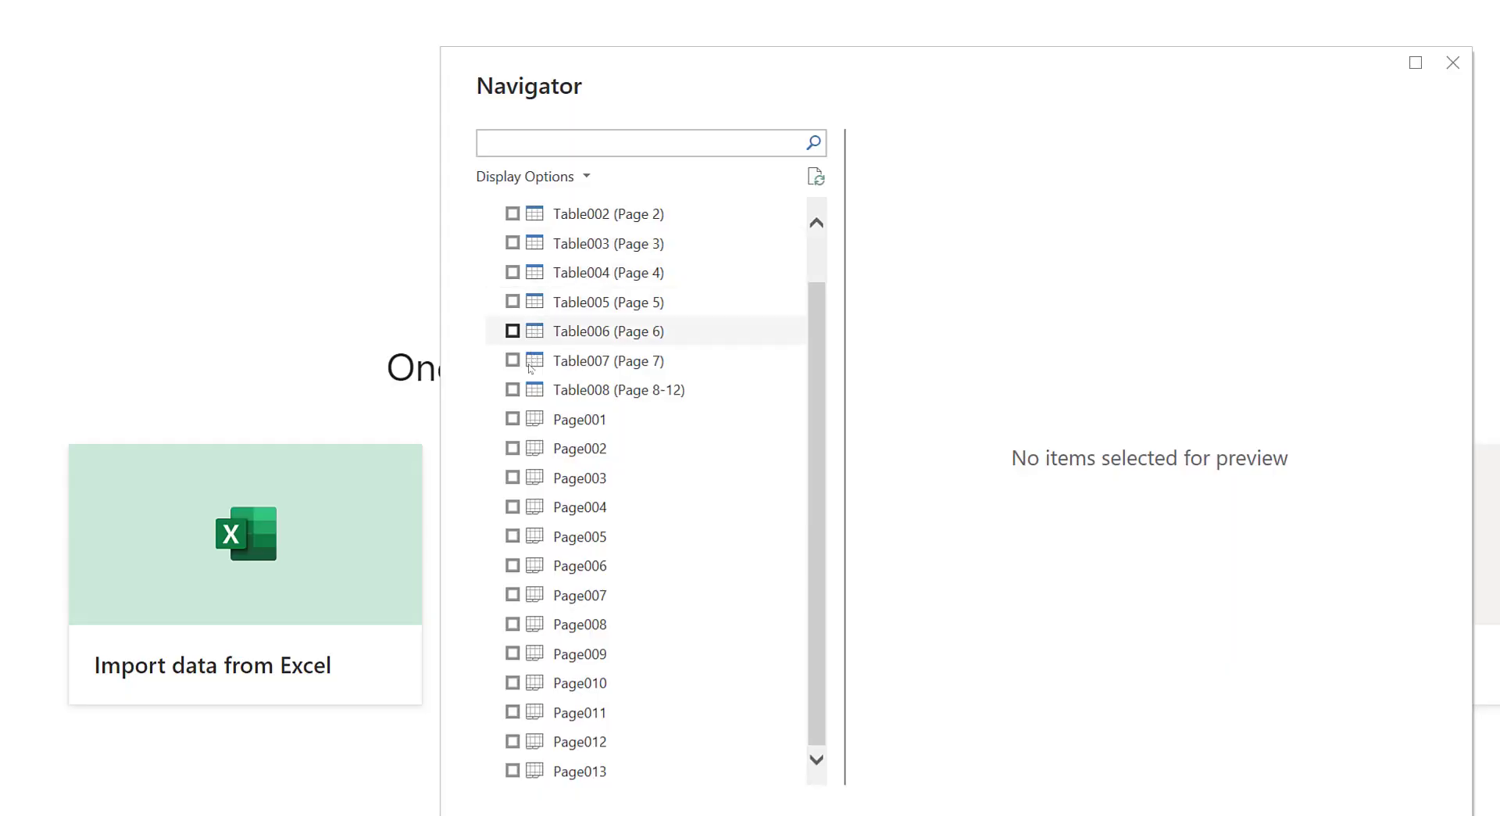
click(528, 383)
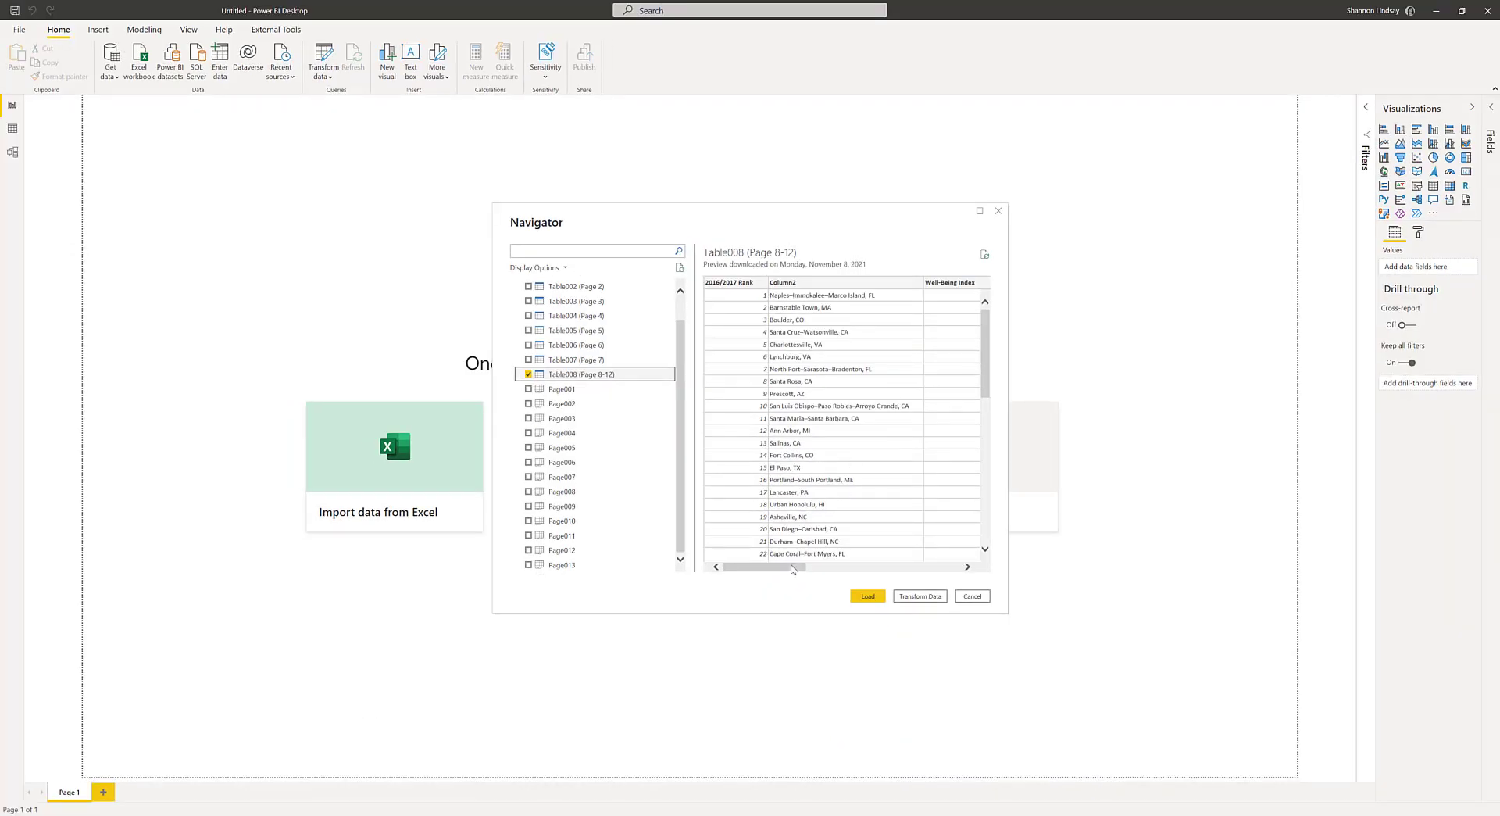
drag(793, 569, 732, 536)
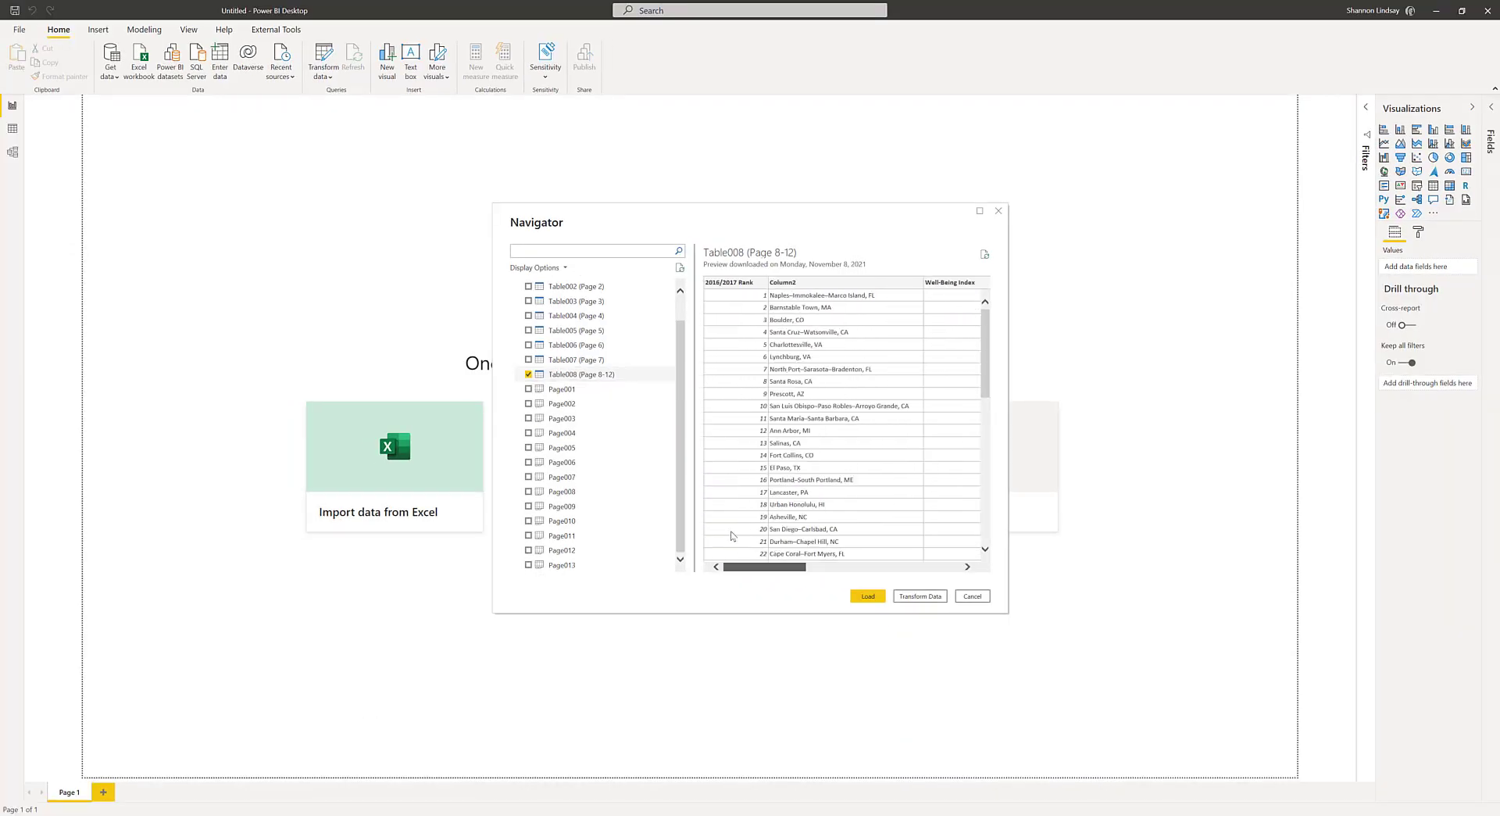
click(582, 286)
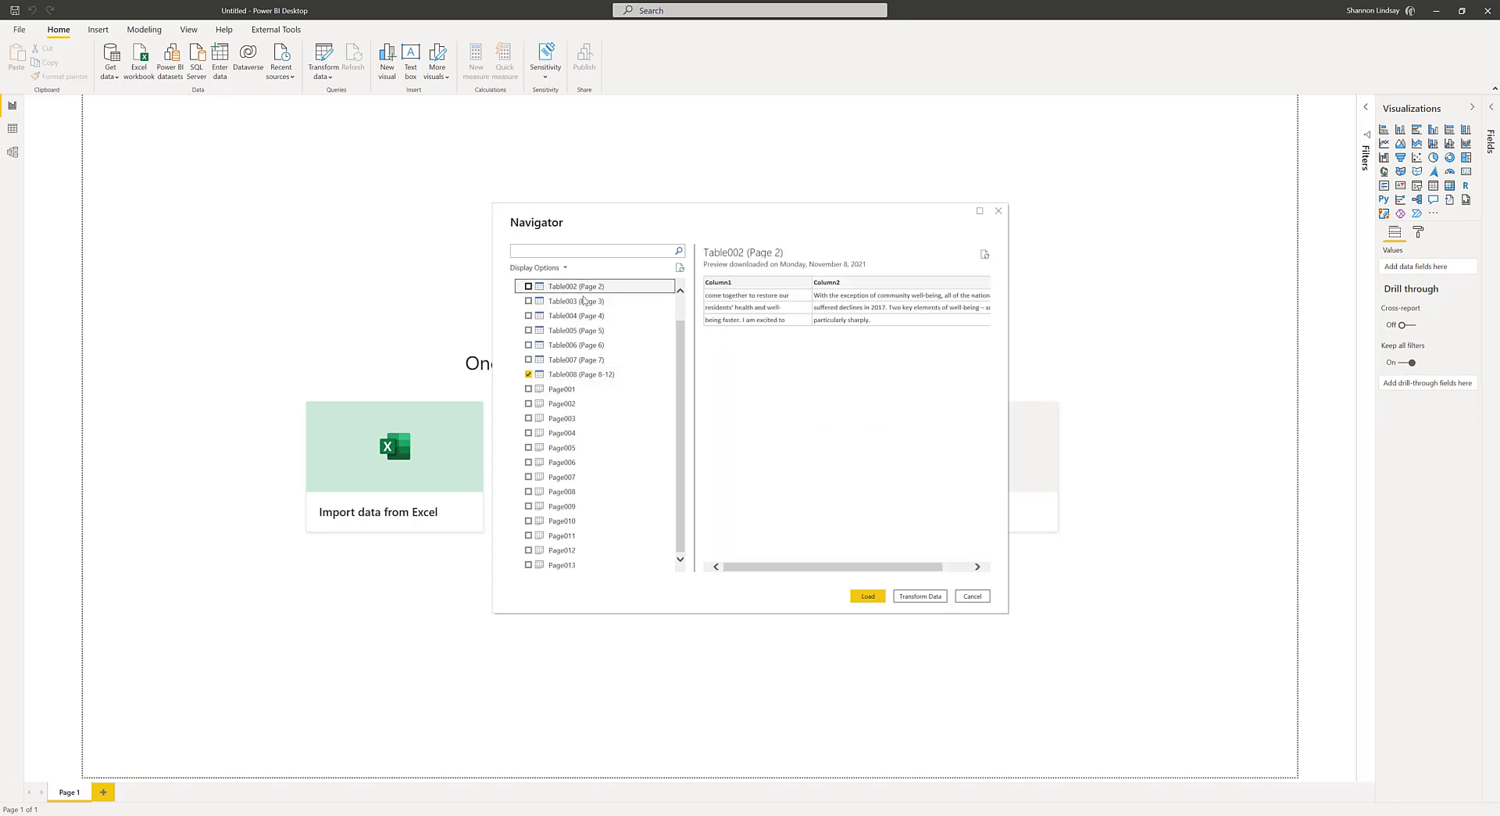
click(584, 301)
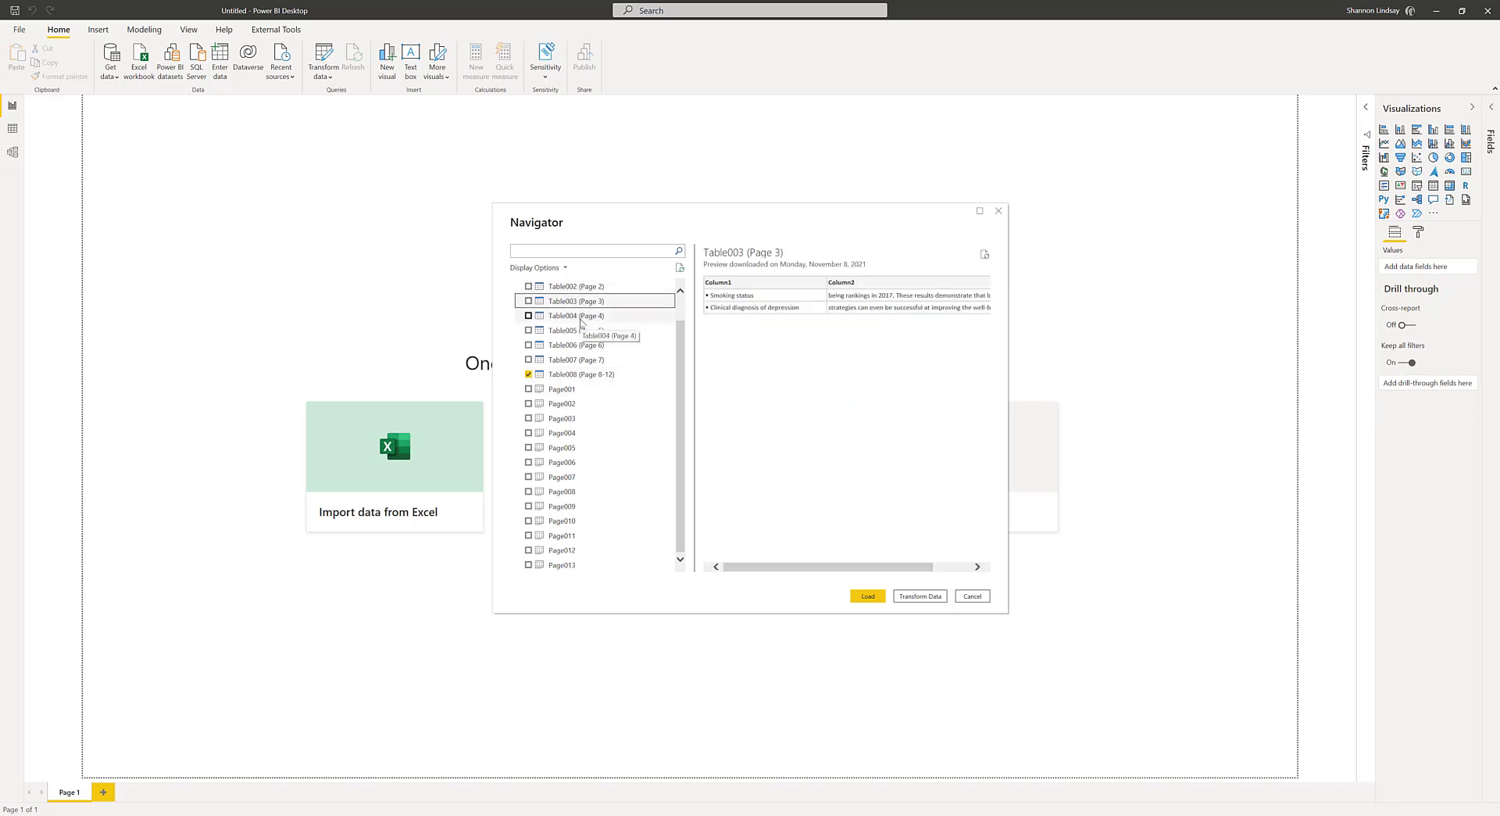
click(581, 317)
click(580, 330)
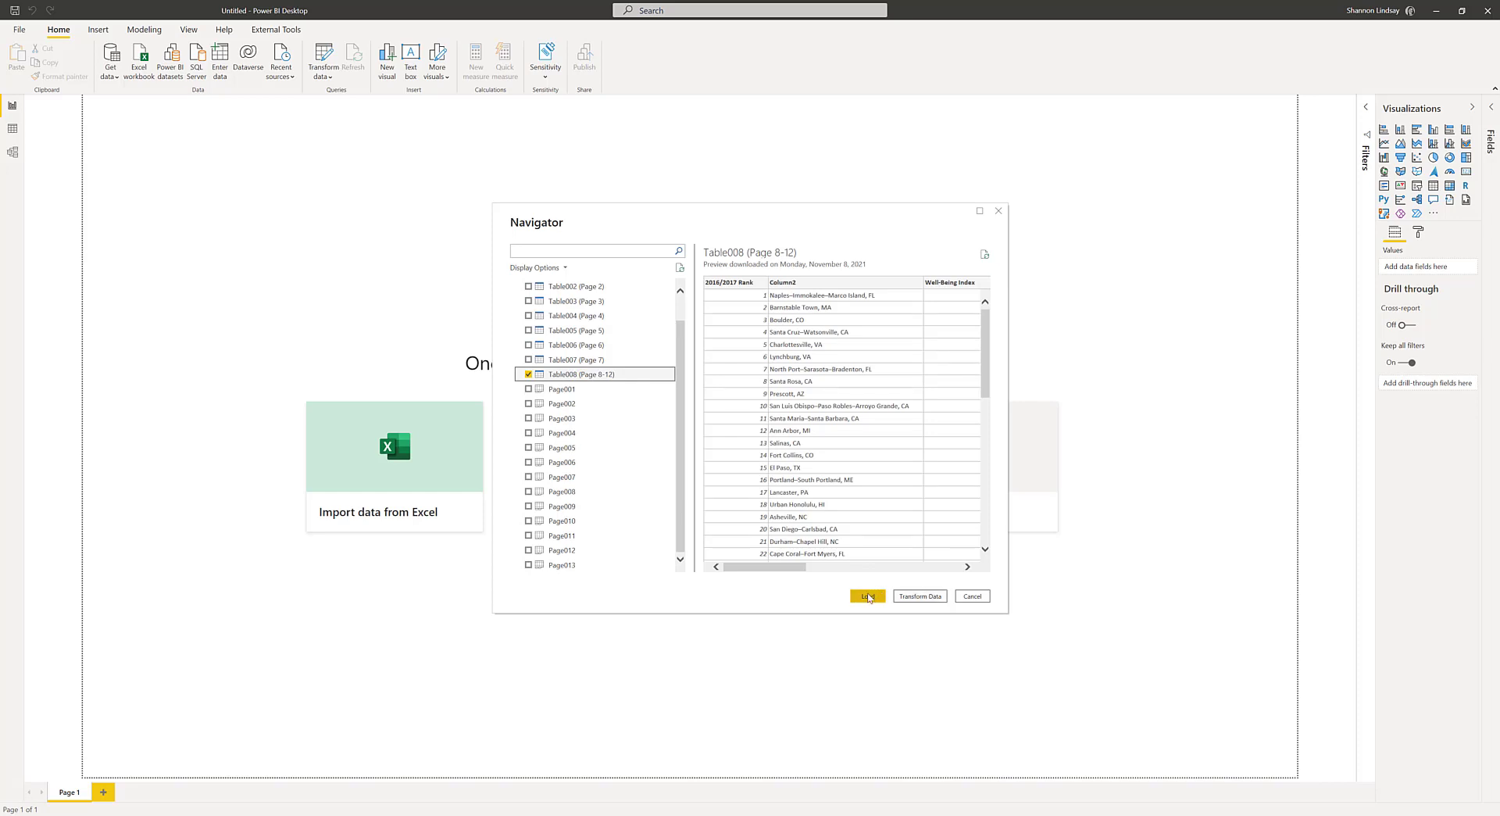
click(922, 597)
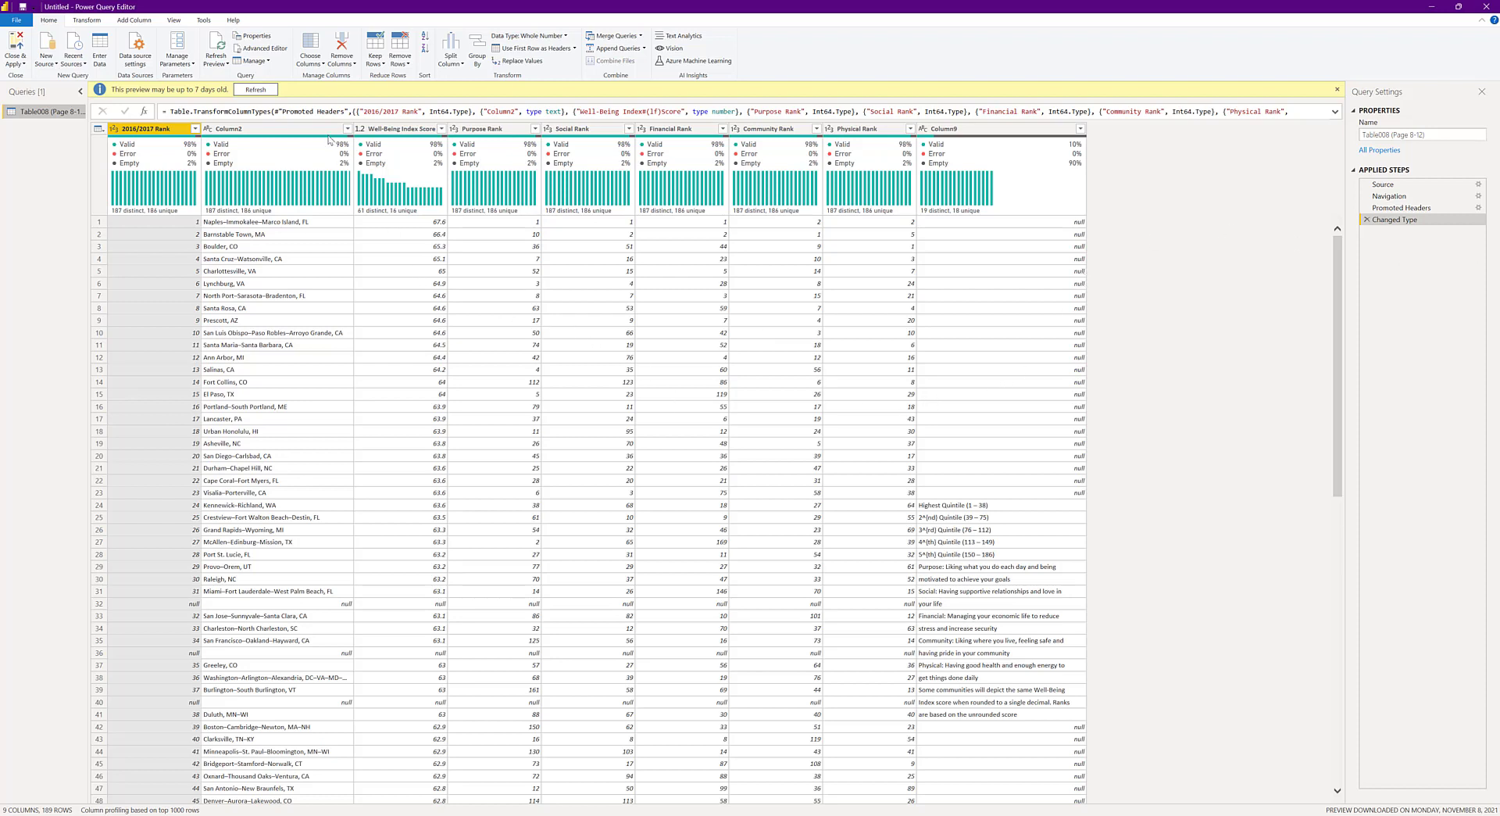
- Refresh the outdated data preview and rename the imported table's query as RawData
click(265, 89)
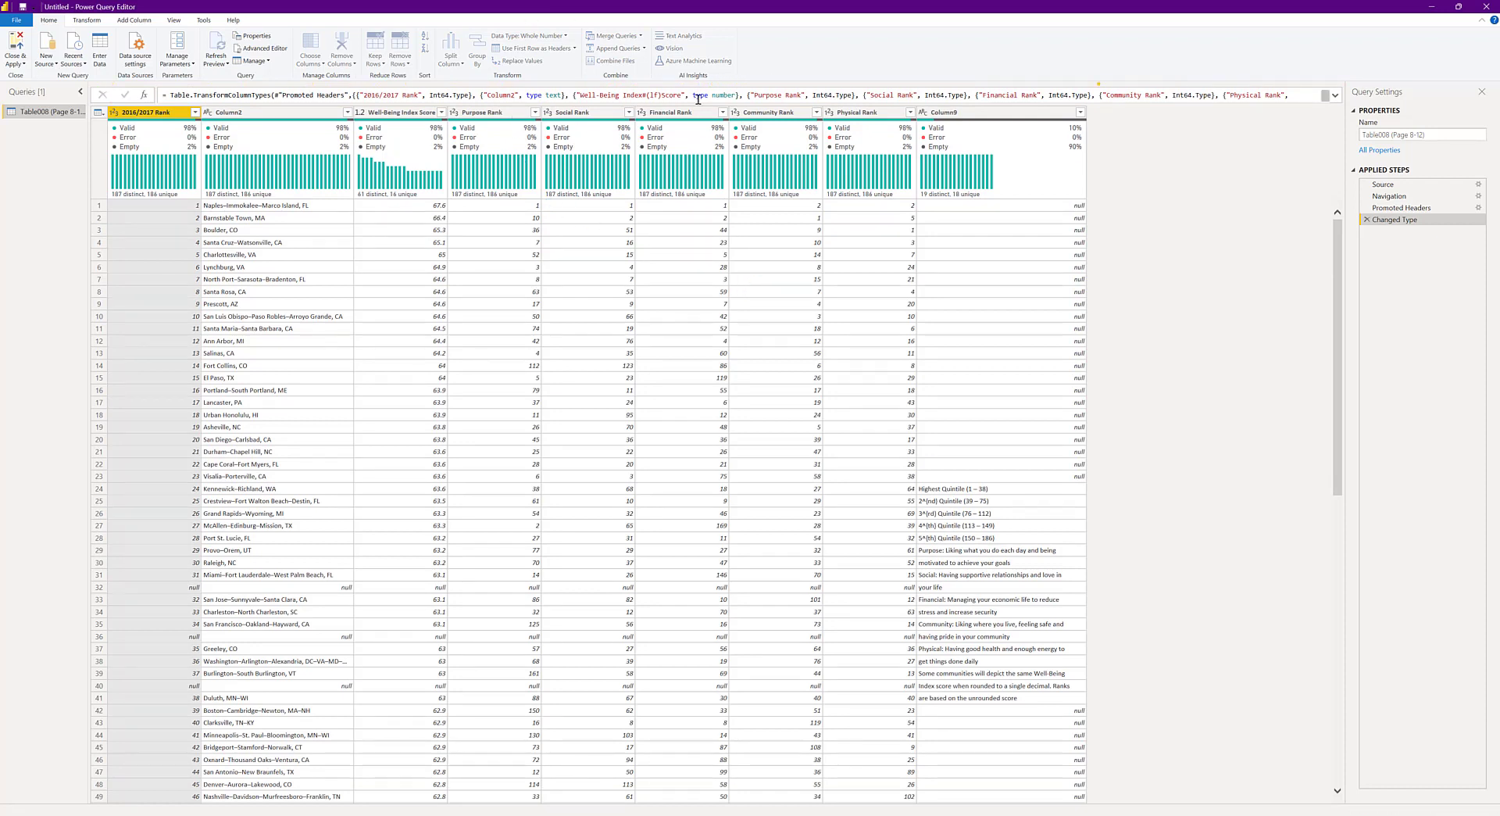
click(1444, 134)
drag(1436, 136, 1355, 135)
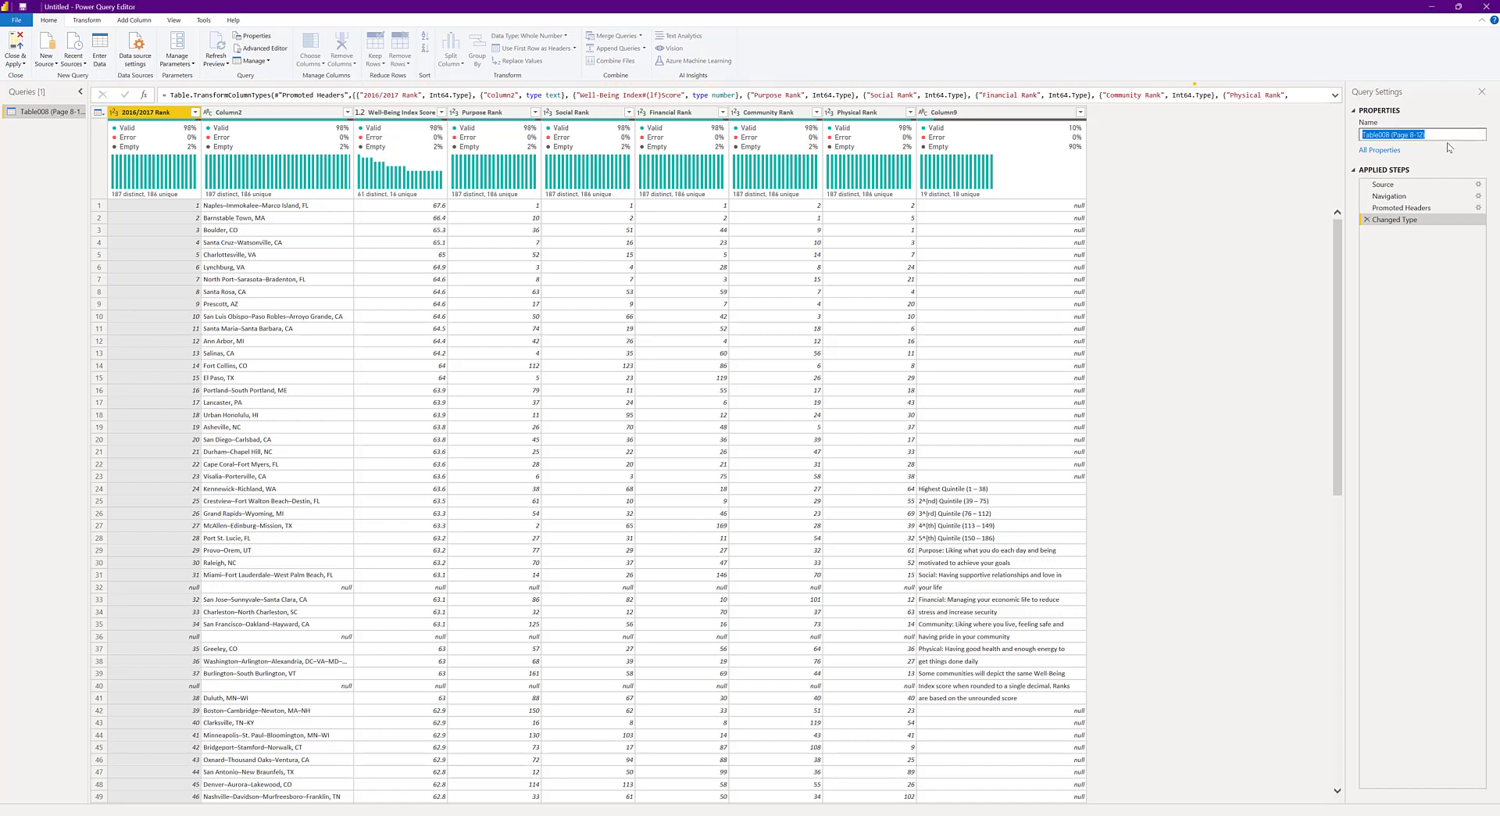
text(RawDatra)
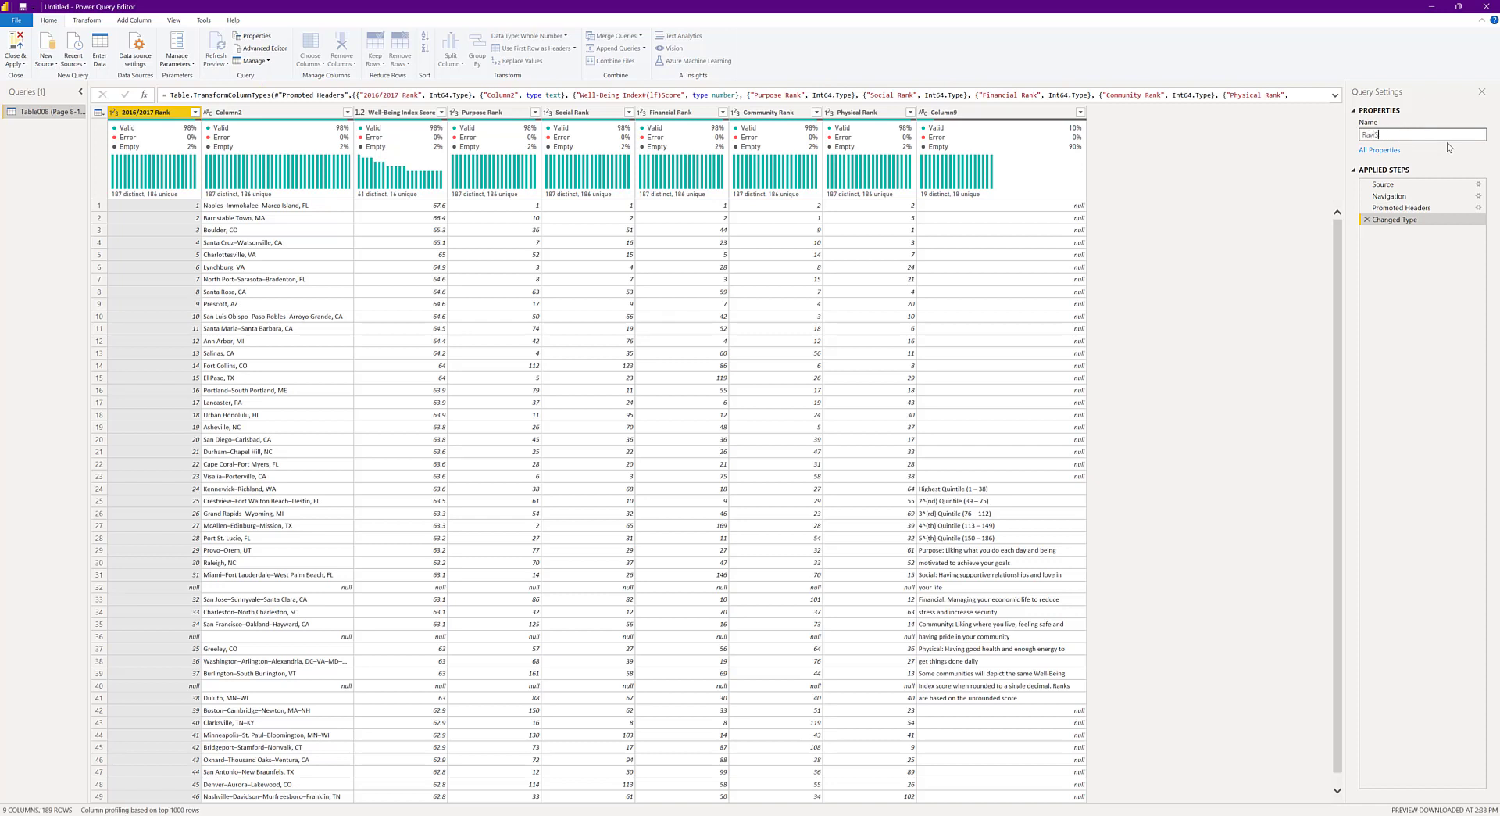
key(BackSpace)
key(BackSpace)
text(a)
key(Tab)
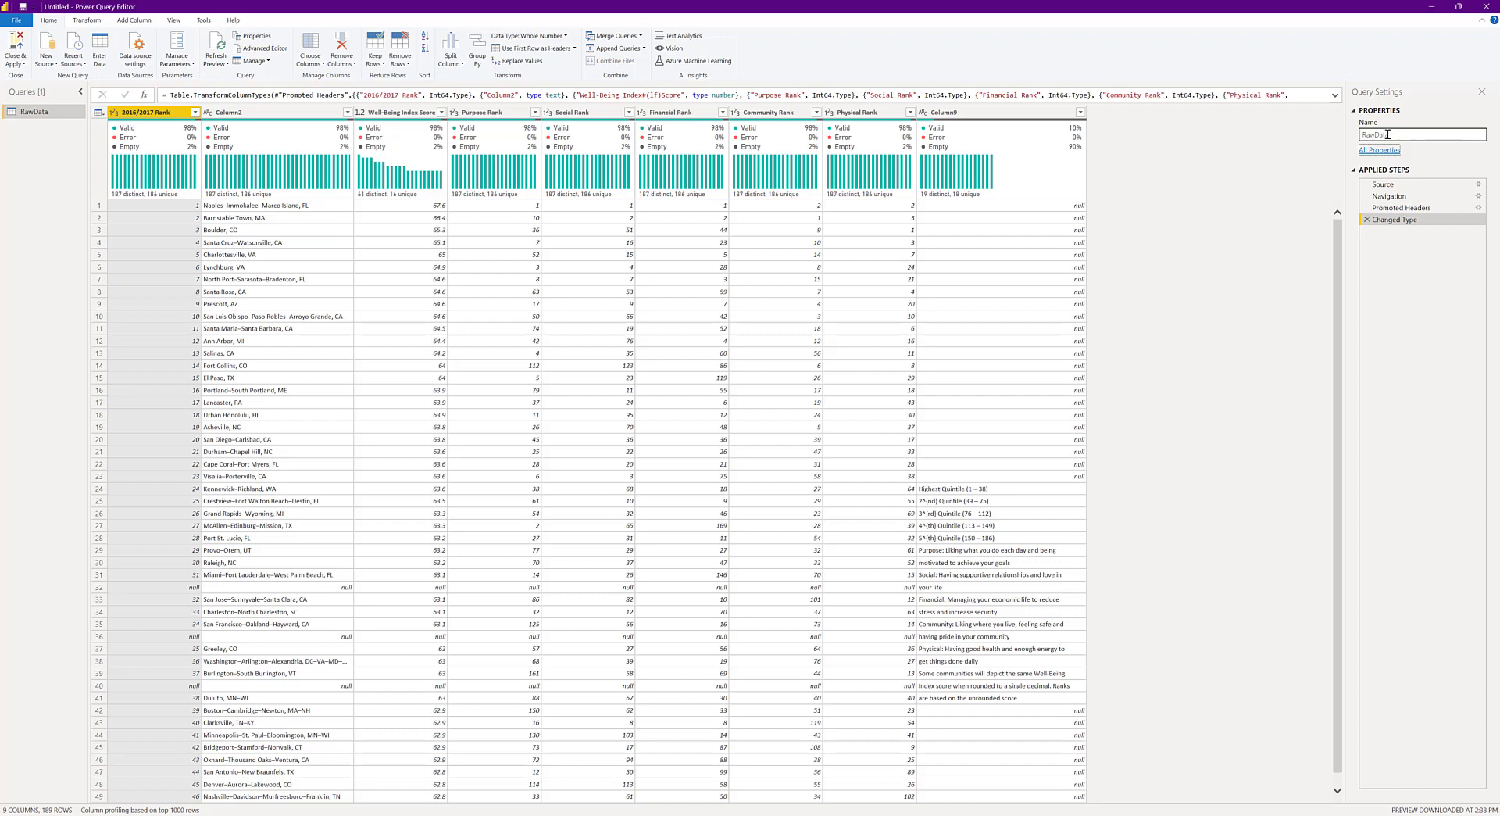
- Create a new query that references RawData and name it WellbeingData
right_click(29, 111)
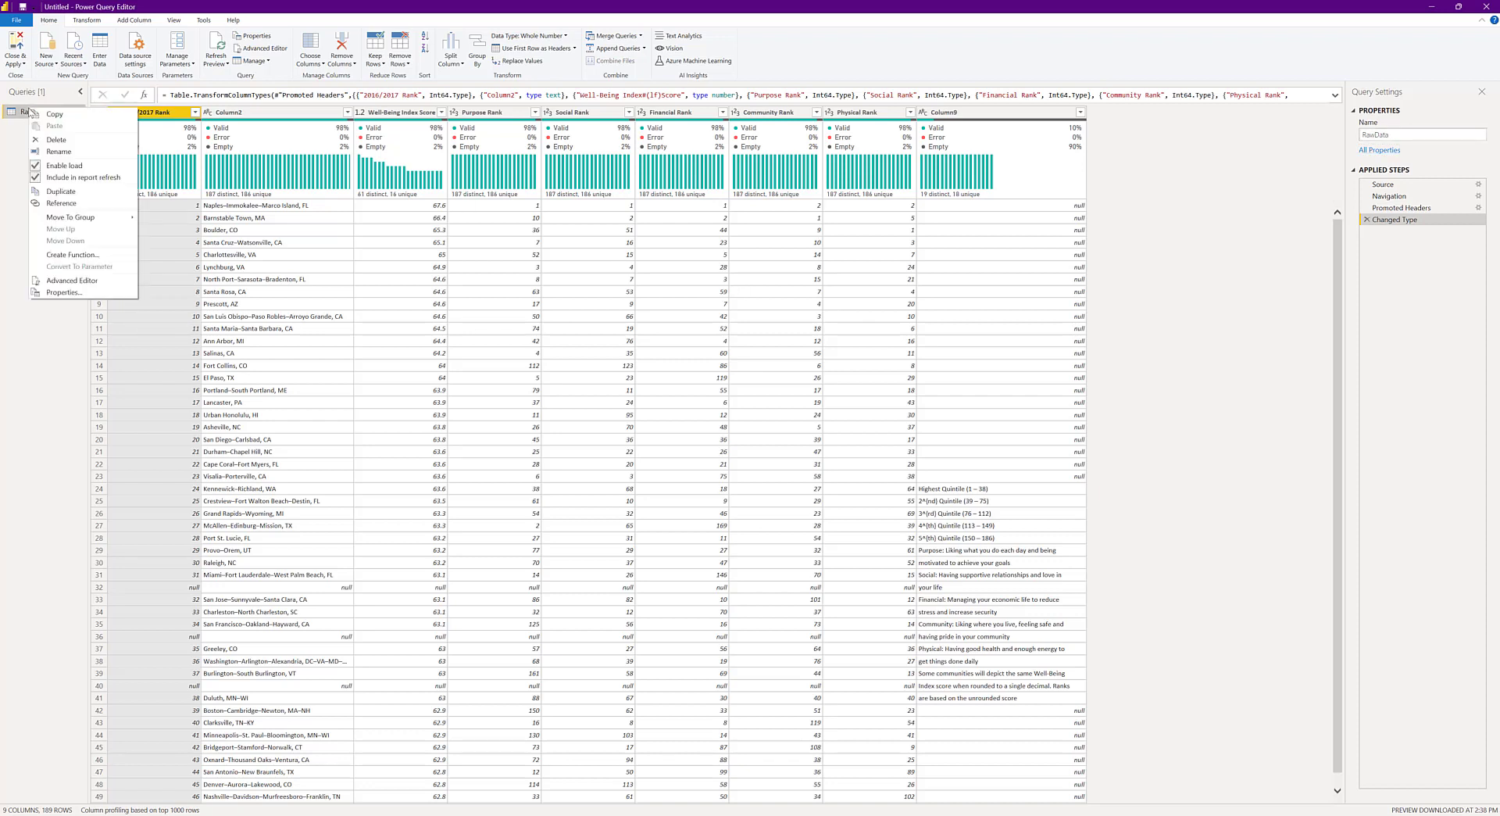
click(55, 205)
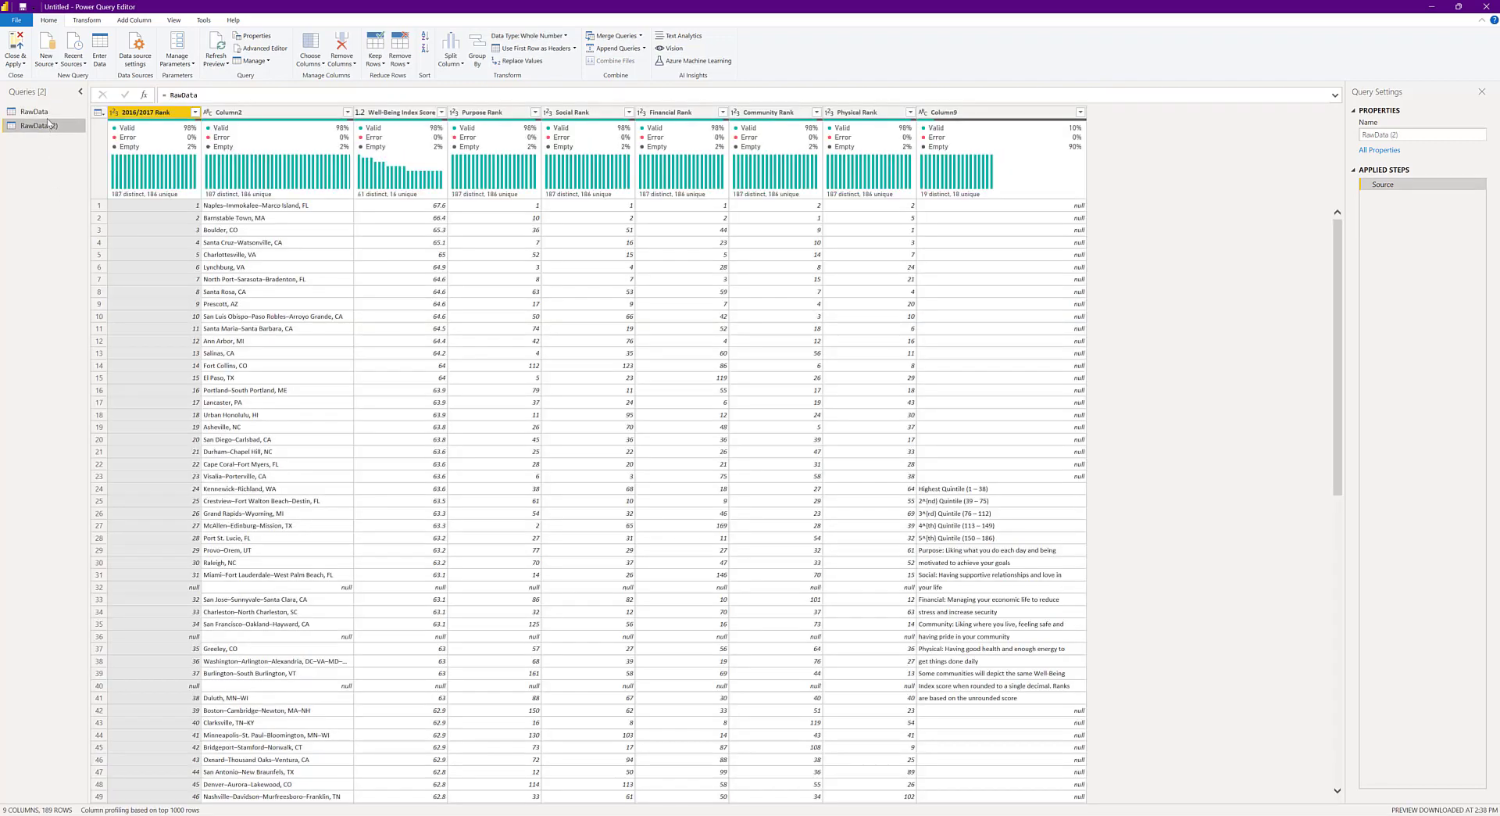
click(43, 112)
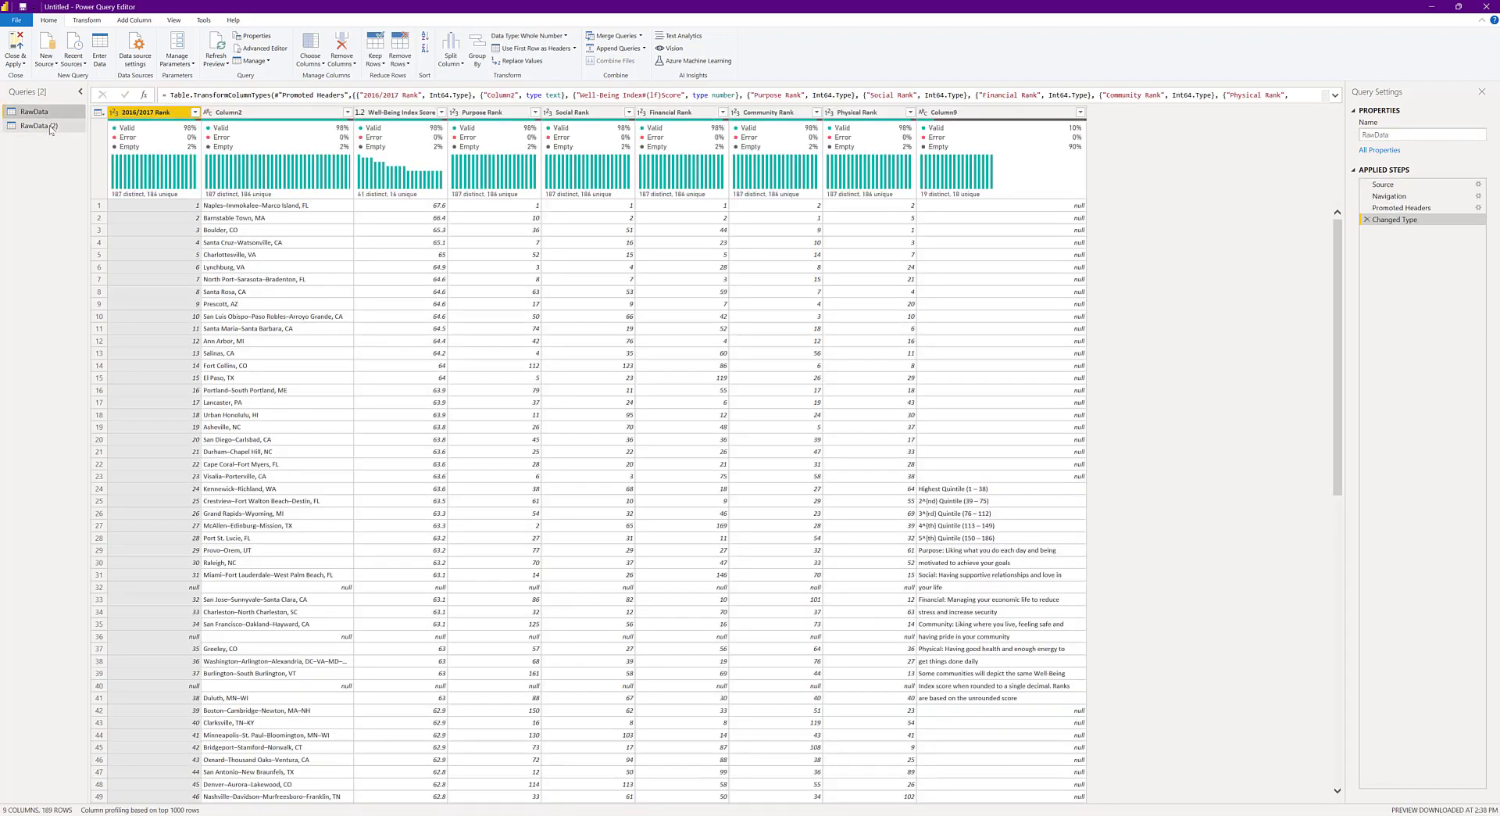
click(50, 126)
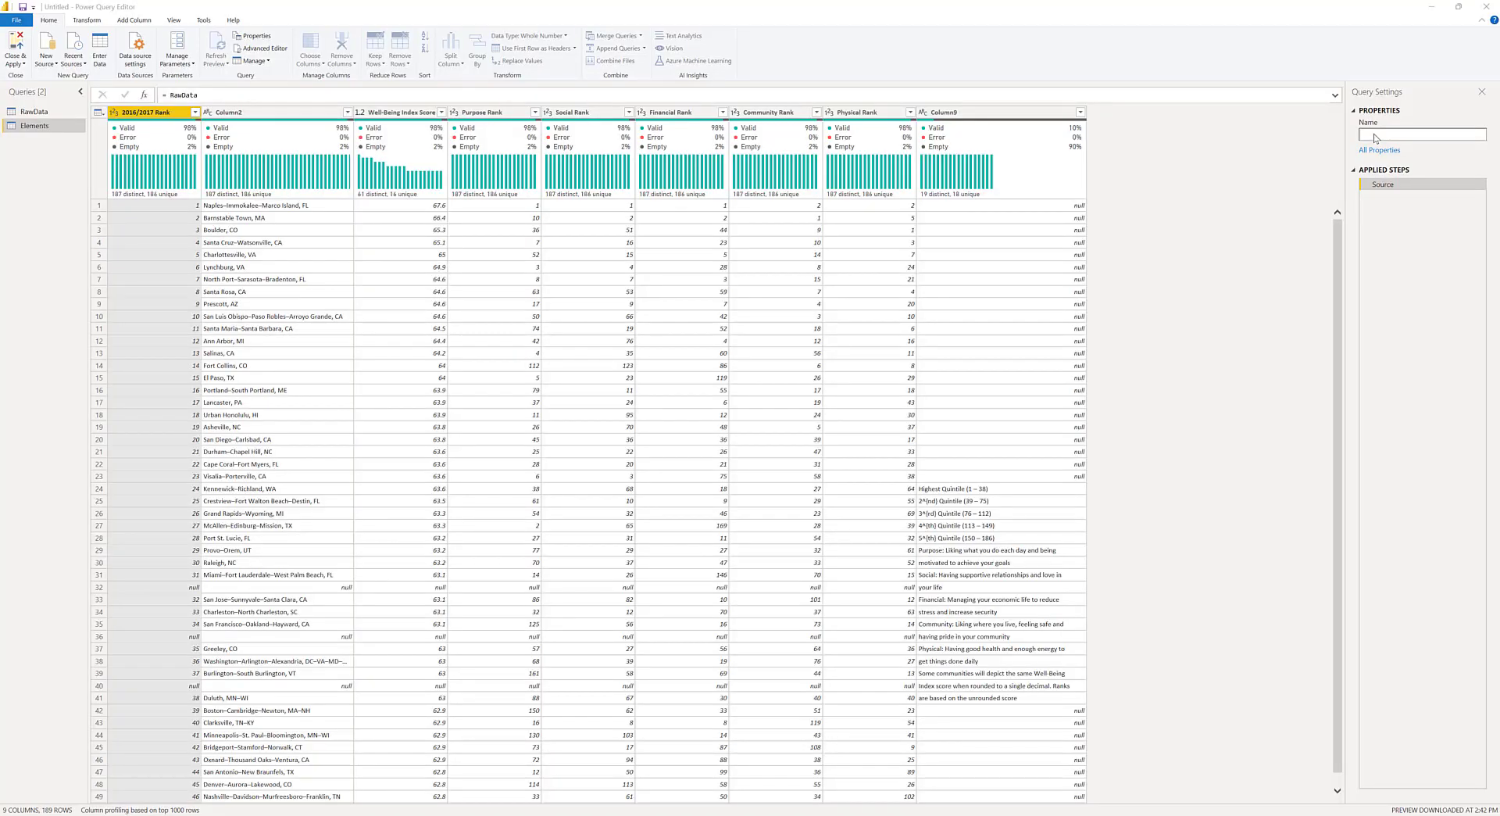
click(1375, 134)
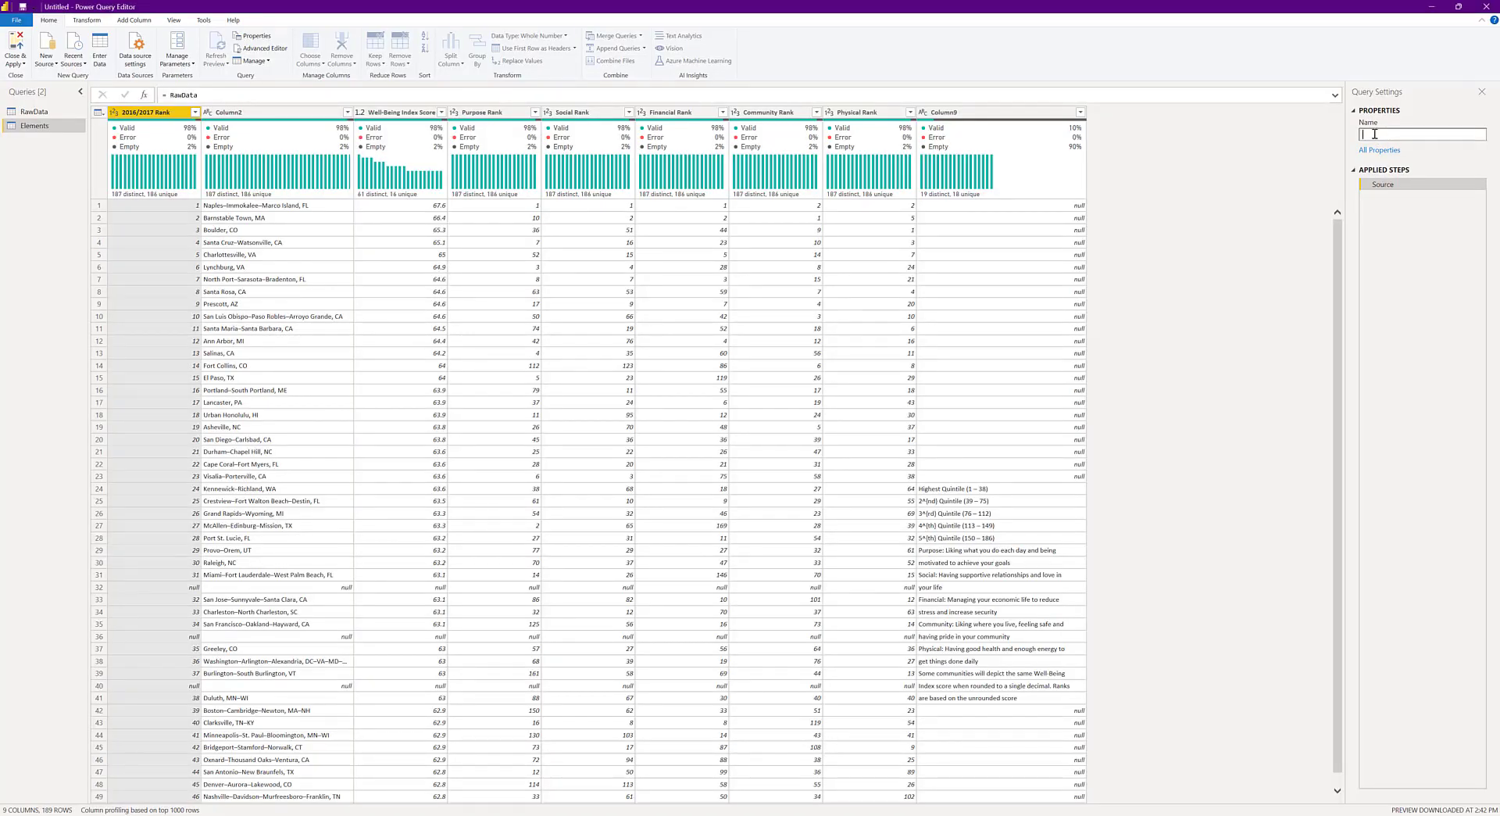
text(WellbeingData)
key(Tab)
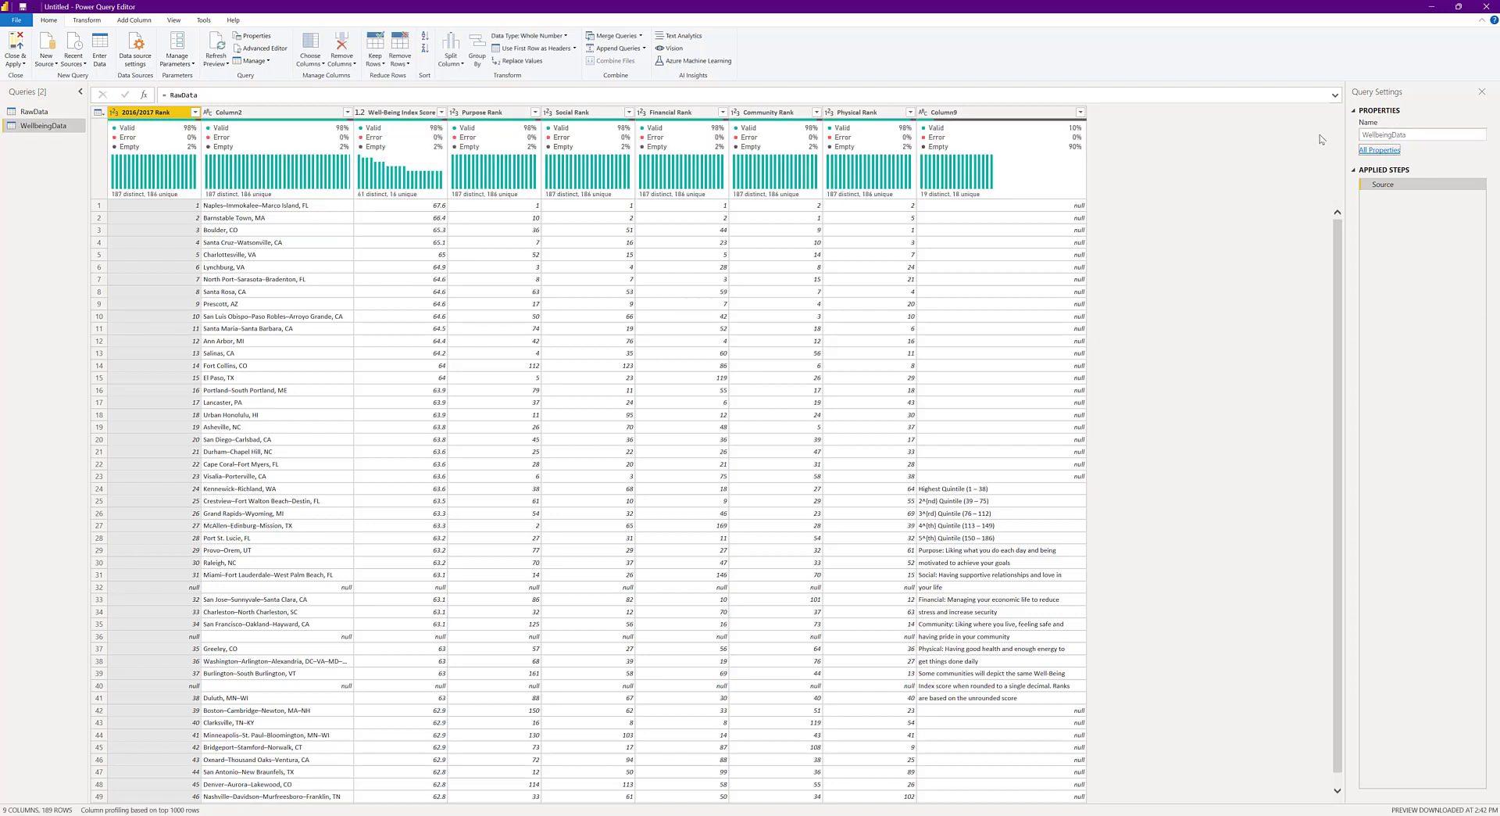
- Examine the WellbeingData columns from Purpose Rank through Column9 and the null rows in the 2016/2017 Rank column
ctrl+click(398, 115)
ctrl+click(475, 114)
click(477, 117)
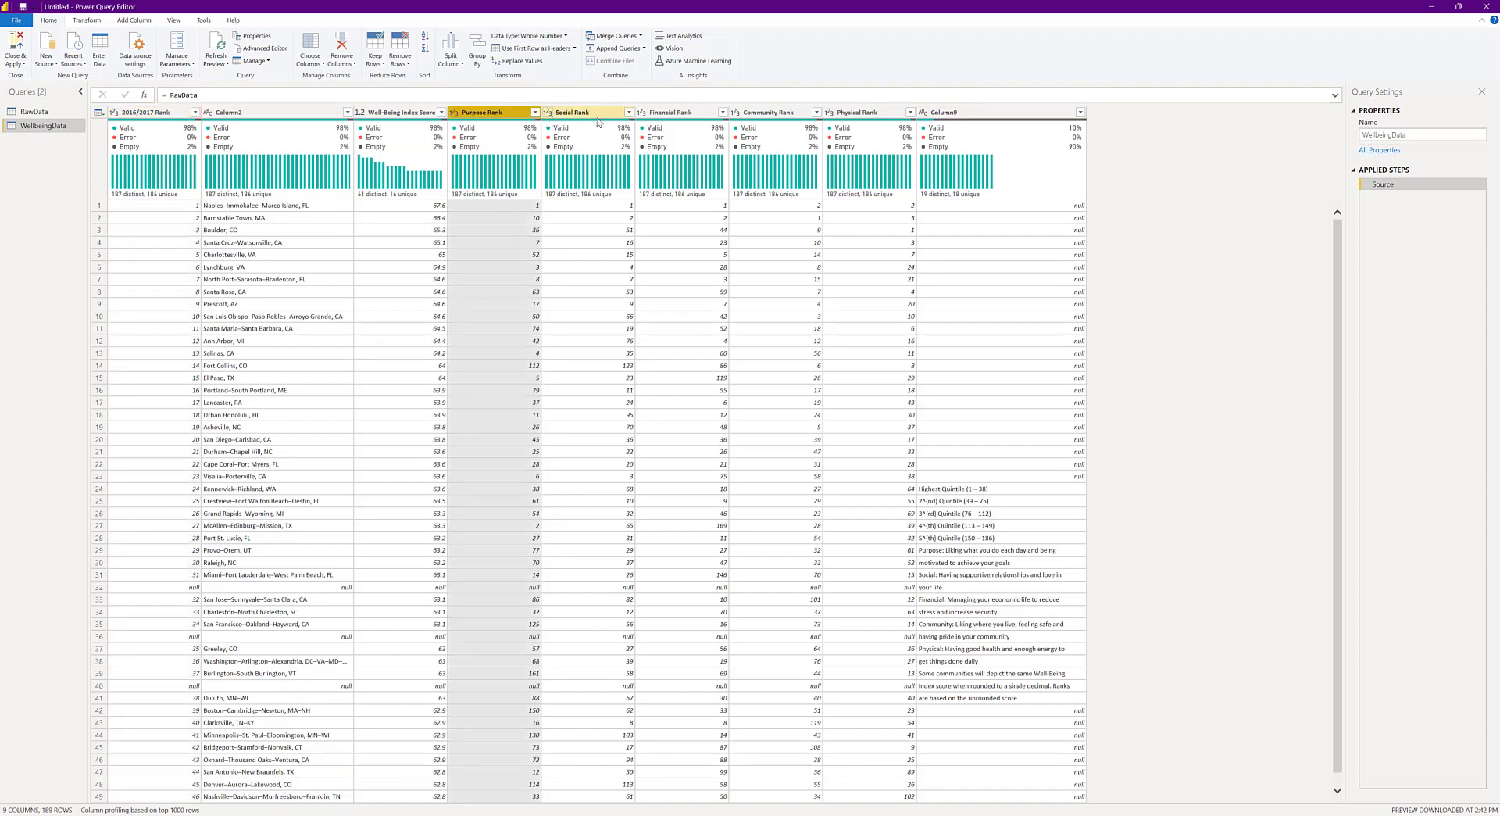
ctrl+click(1014, 118)
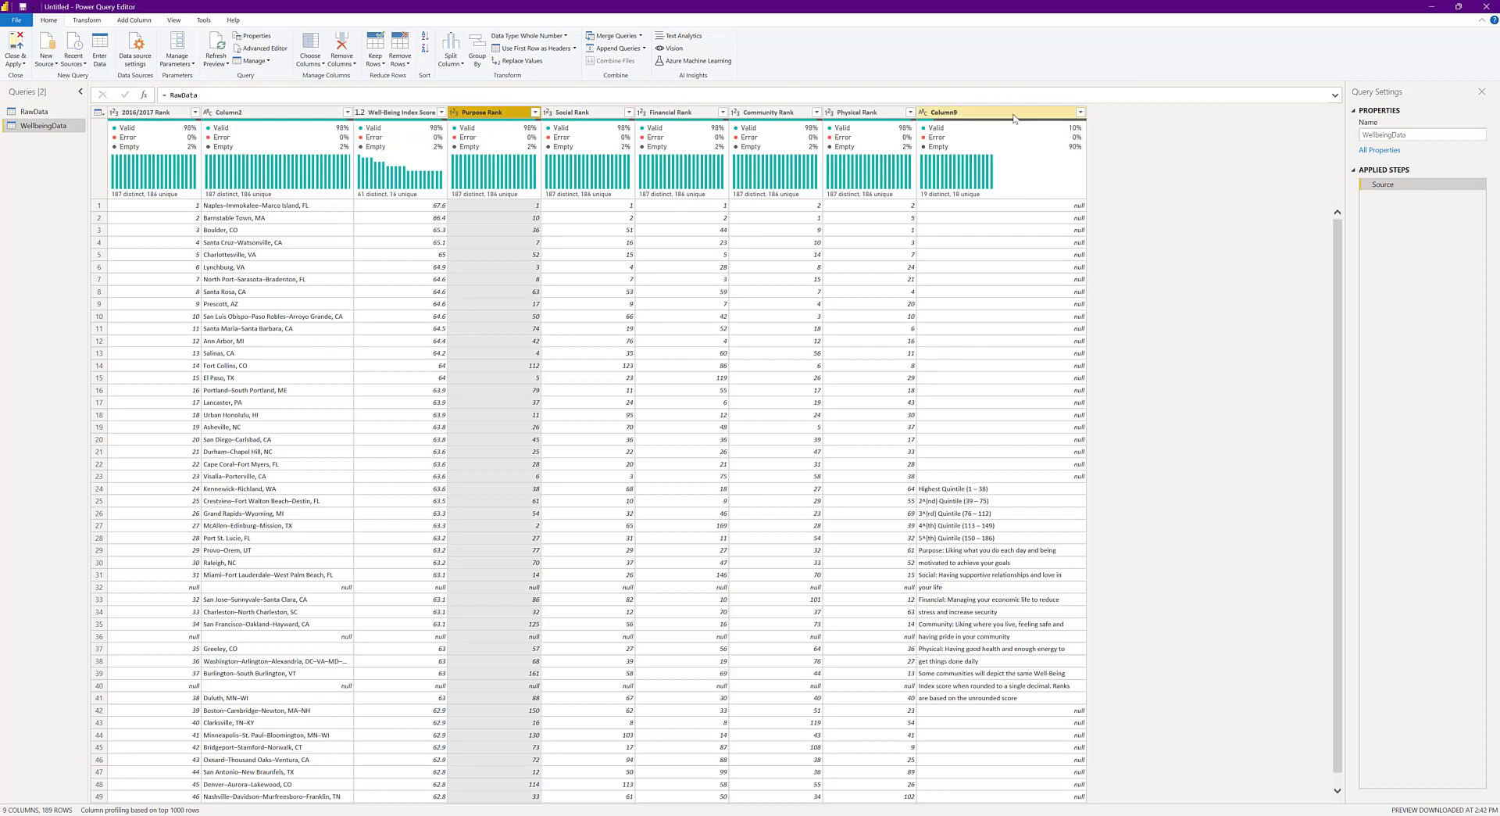
shift+click(1014, 117)
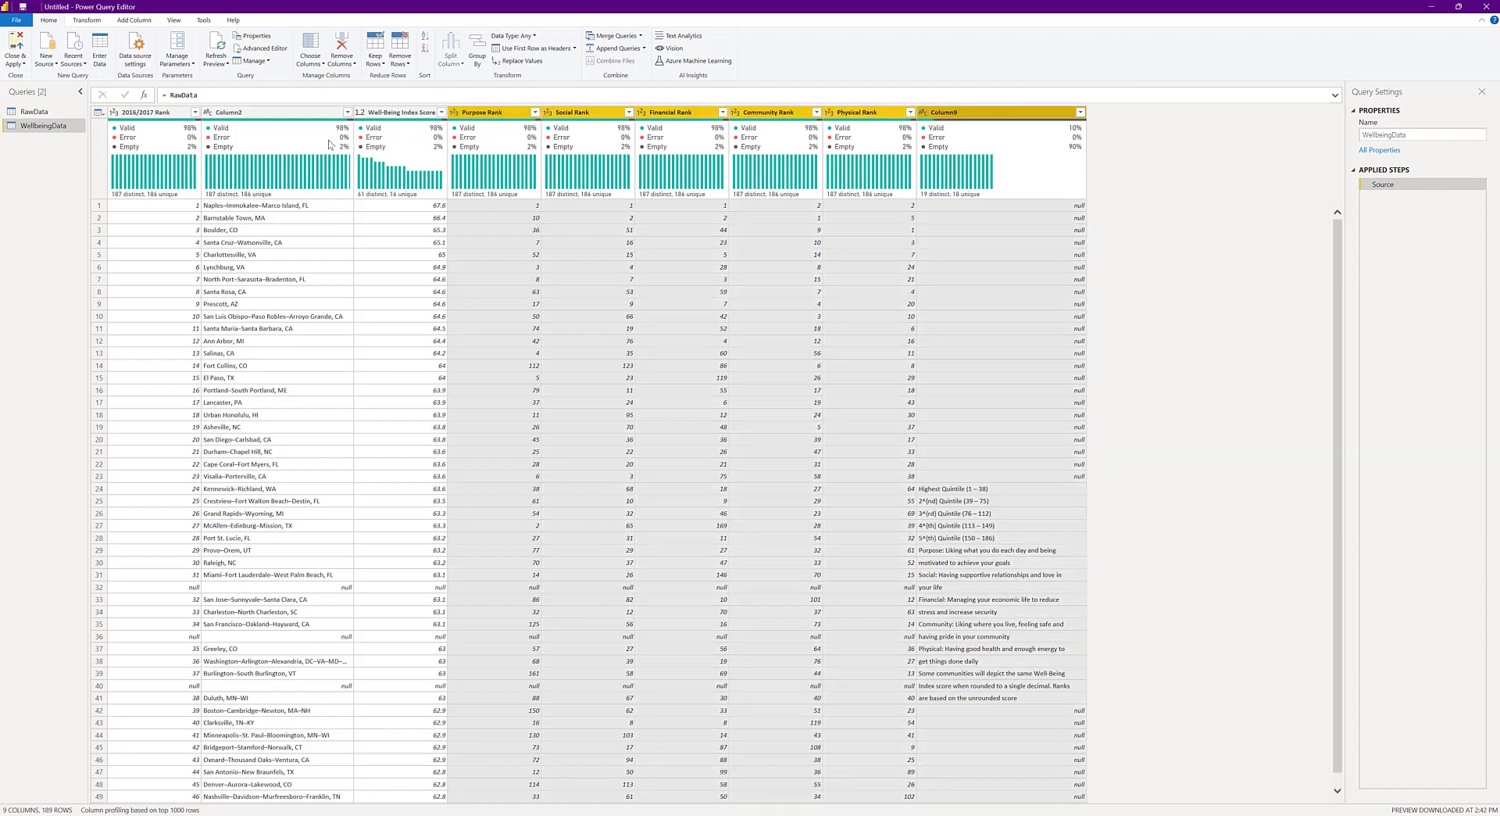
click(125, 113)
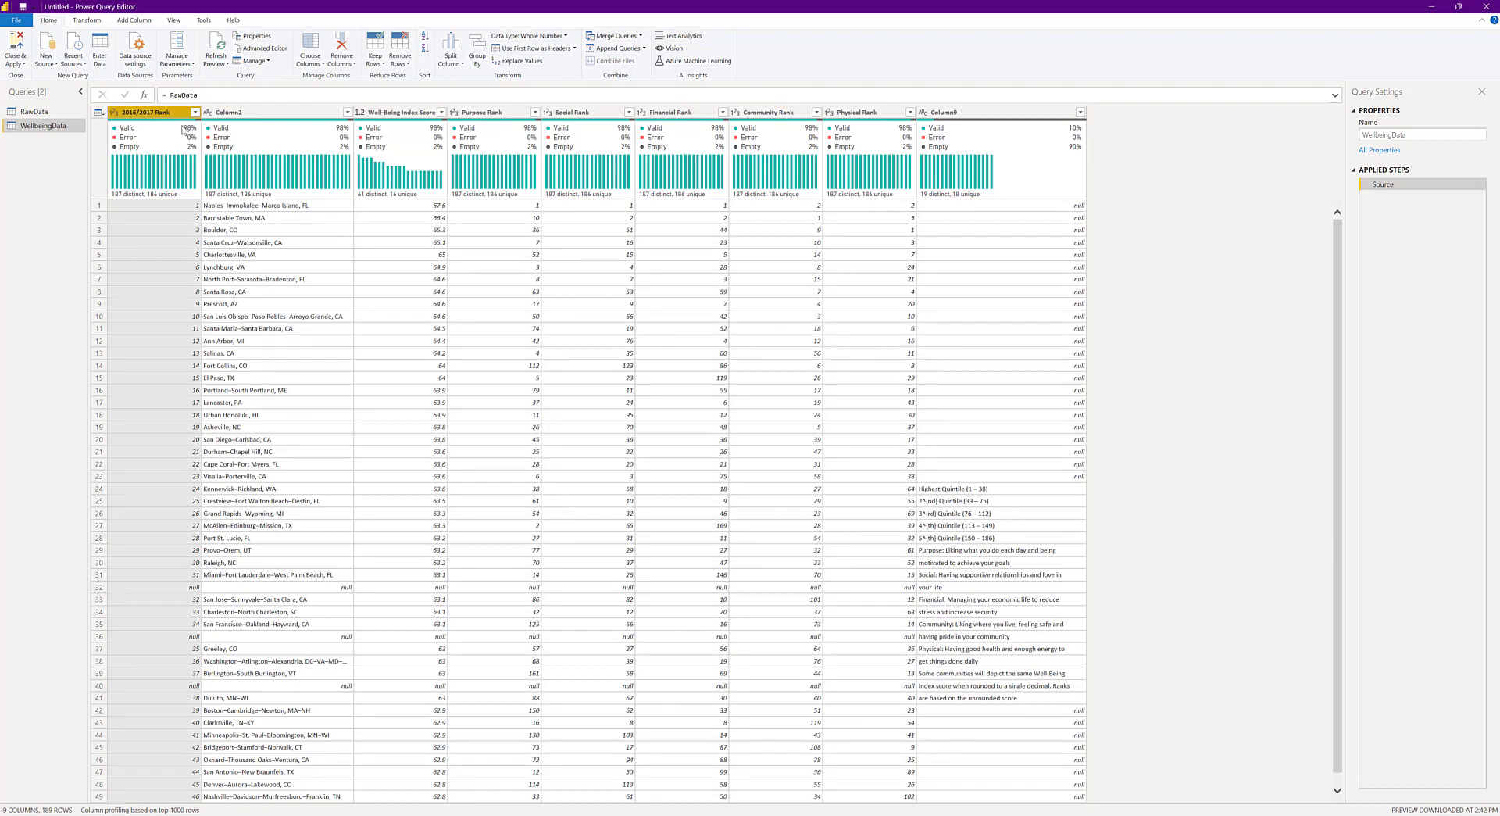
click(172, 587)
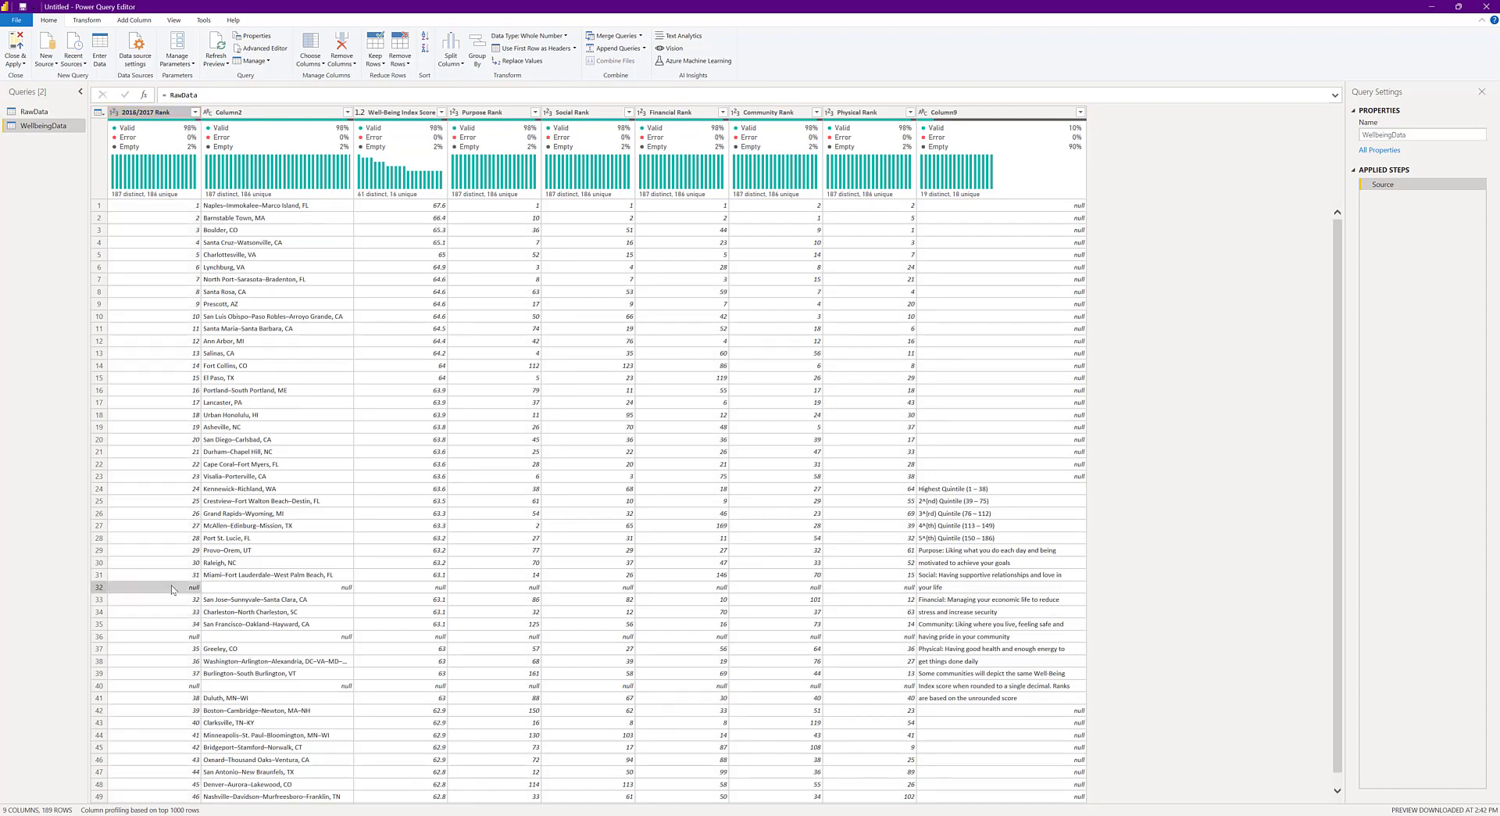
click(165, 118)
click(195, 114)
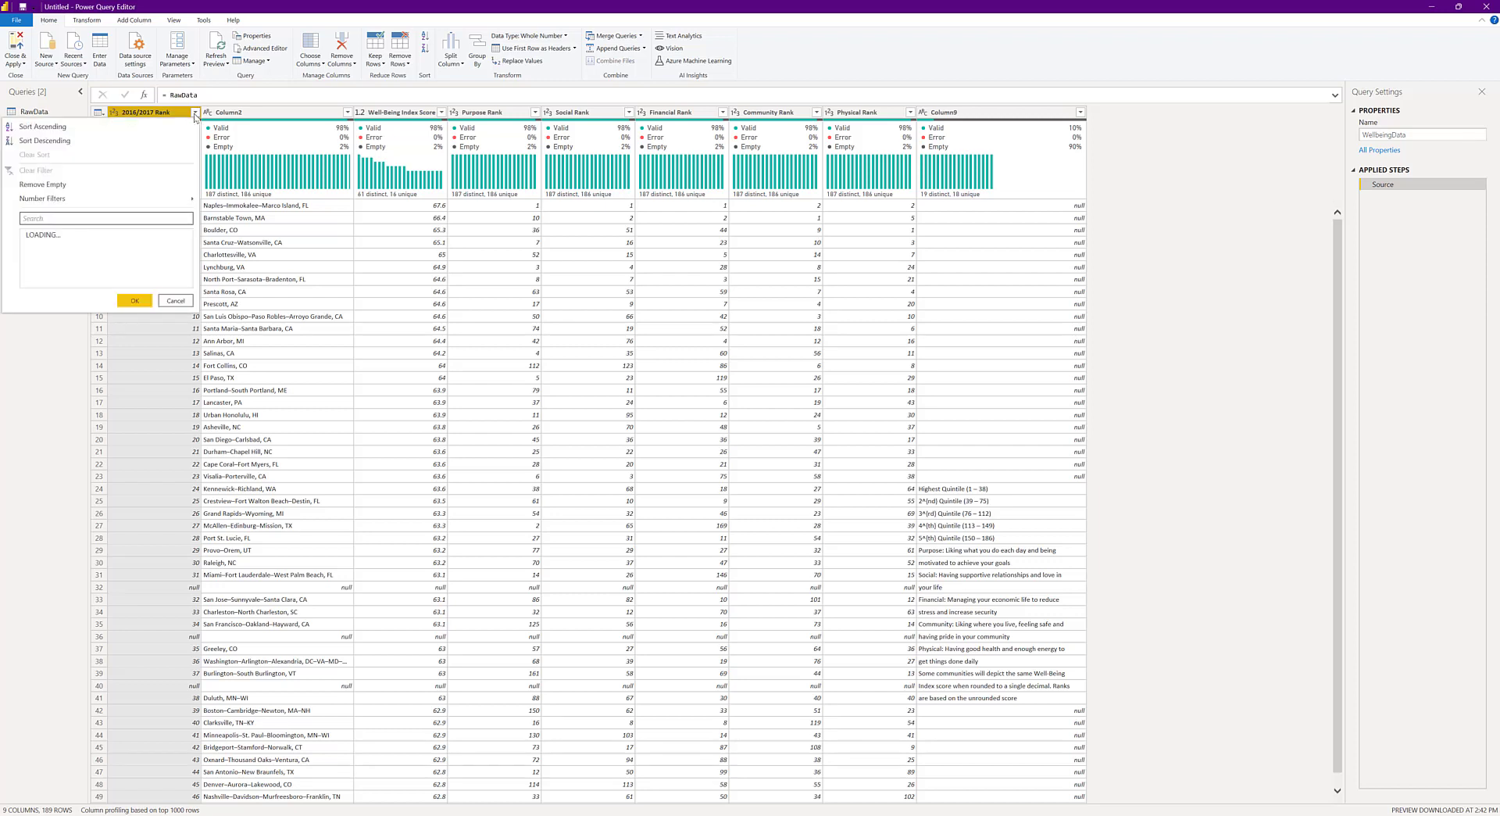
click(165, 116)
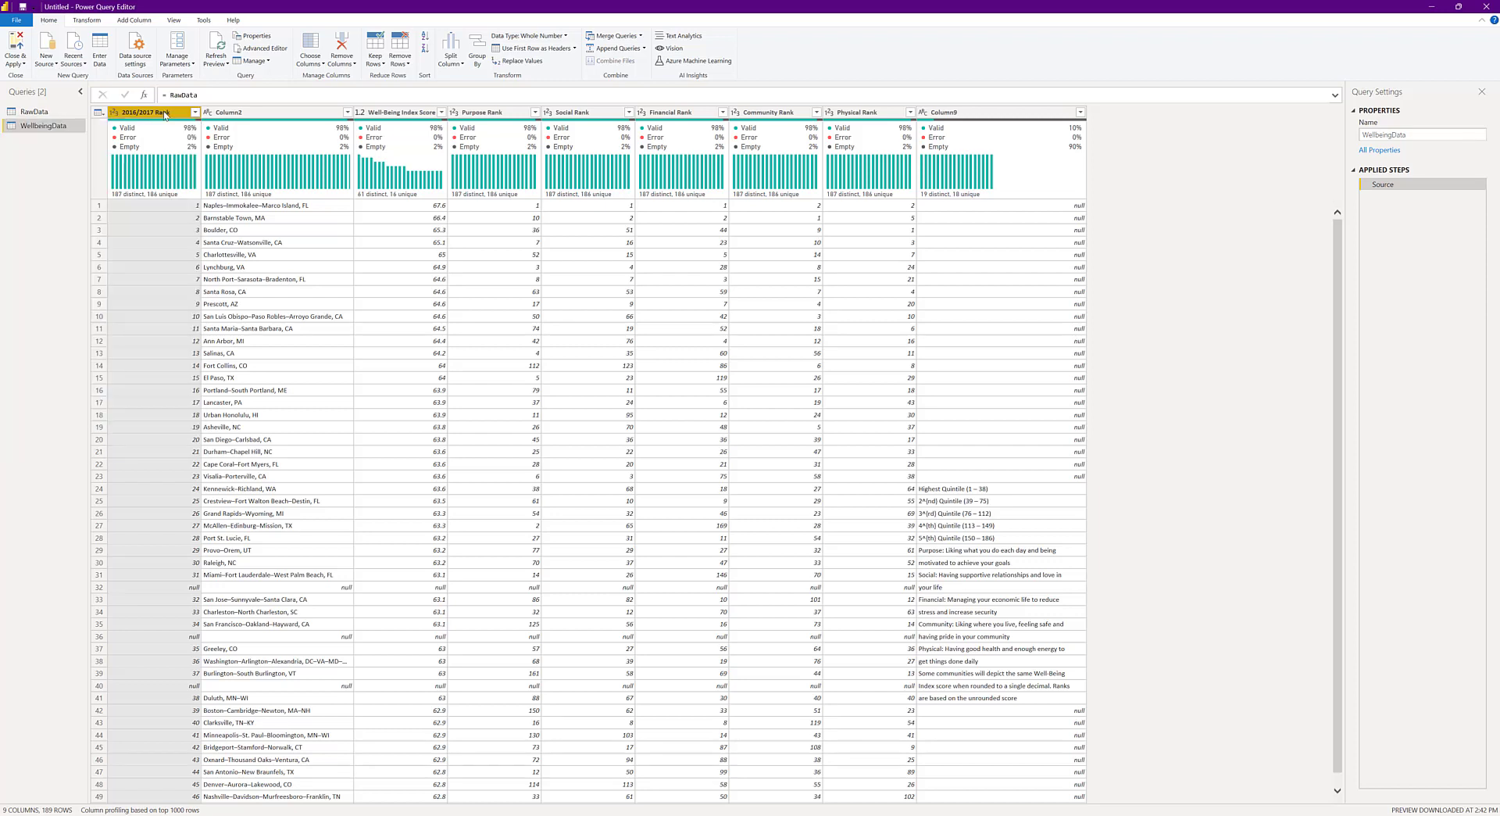
- Remove the Purpose, Social, Financial, Community and Physical Rank columns together with Column9 from WellbeingData
click(972, 113)
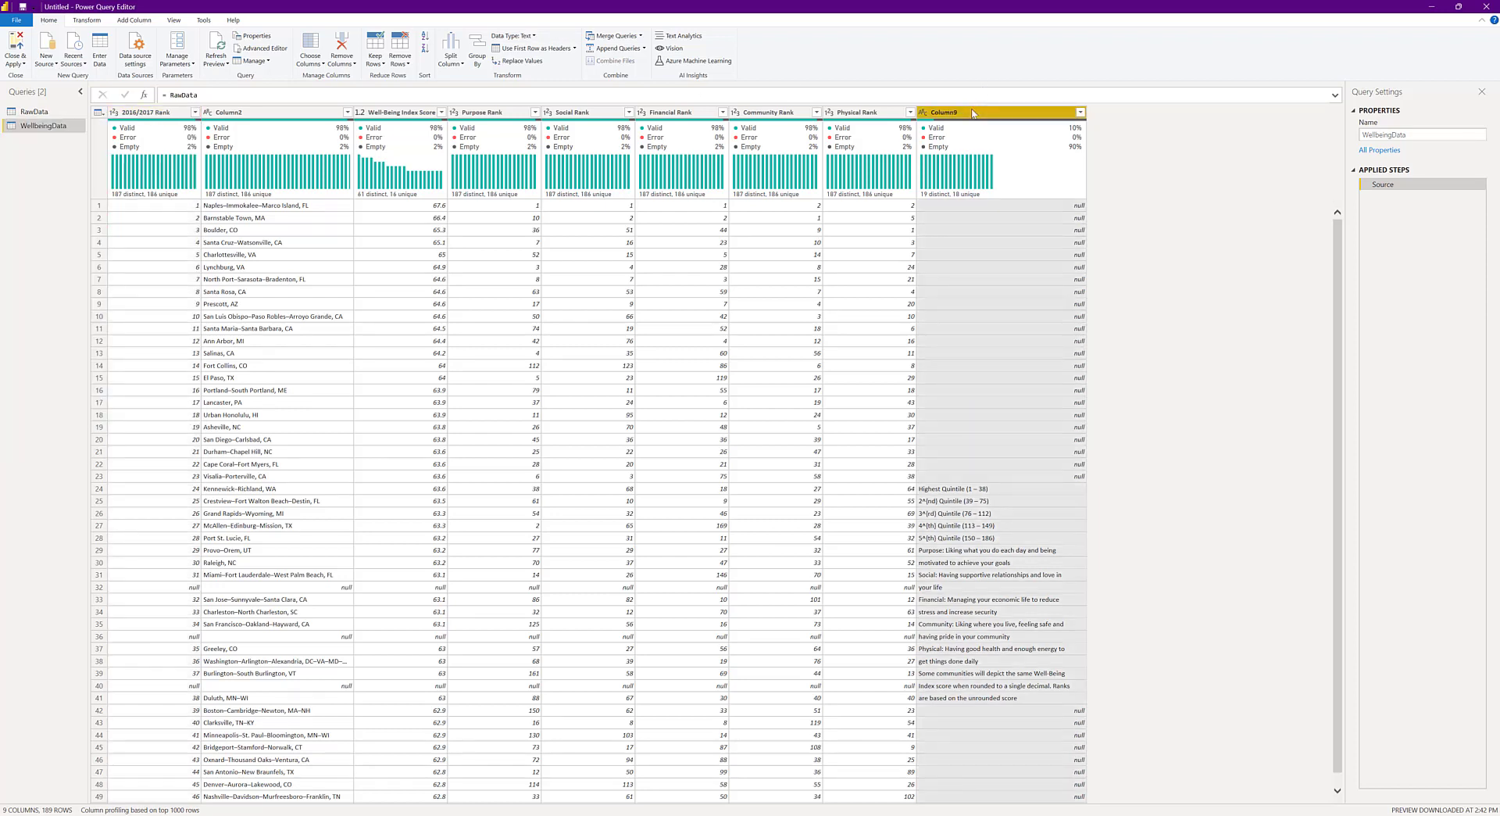
shift+click(506, 118)
right_click(506, 121)
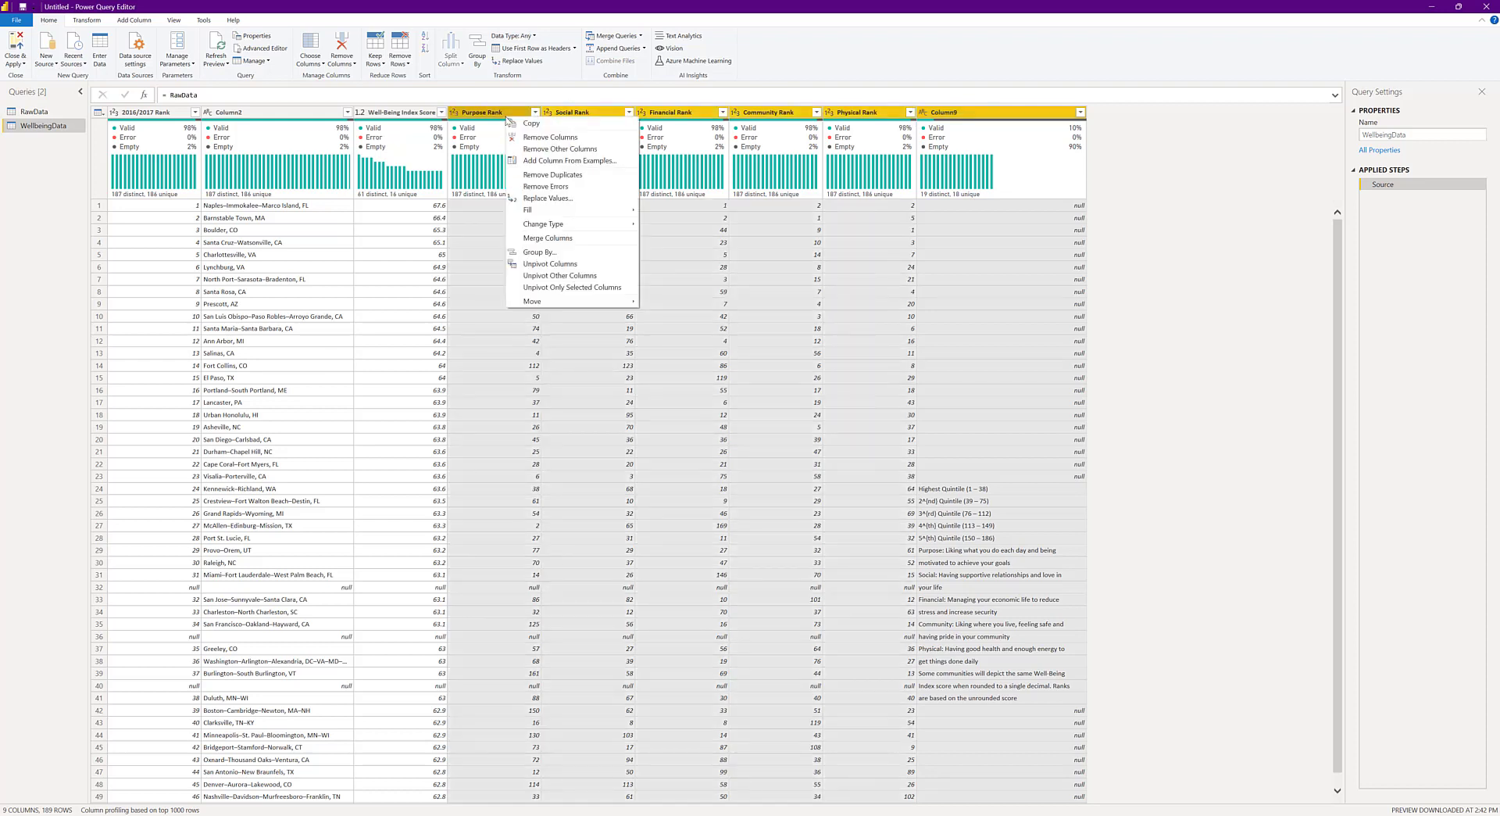
click(539, 137)
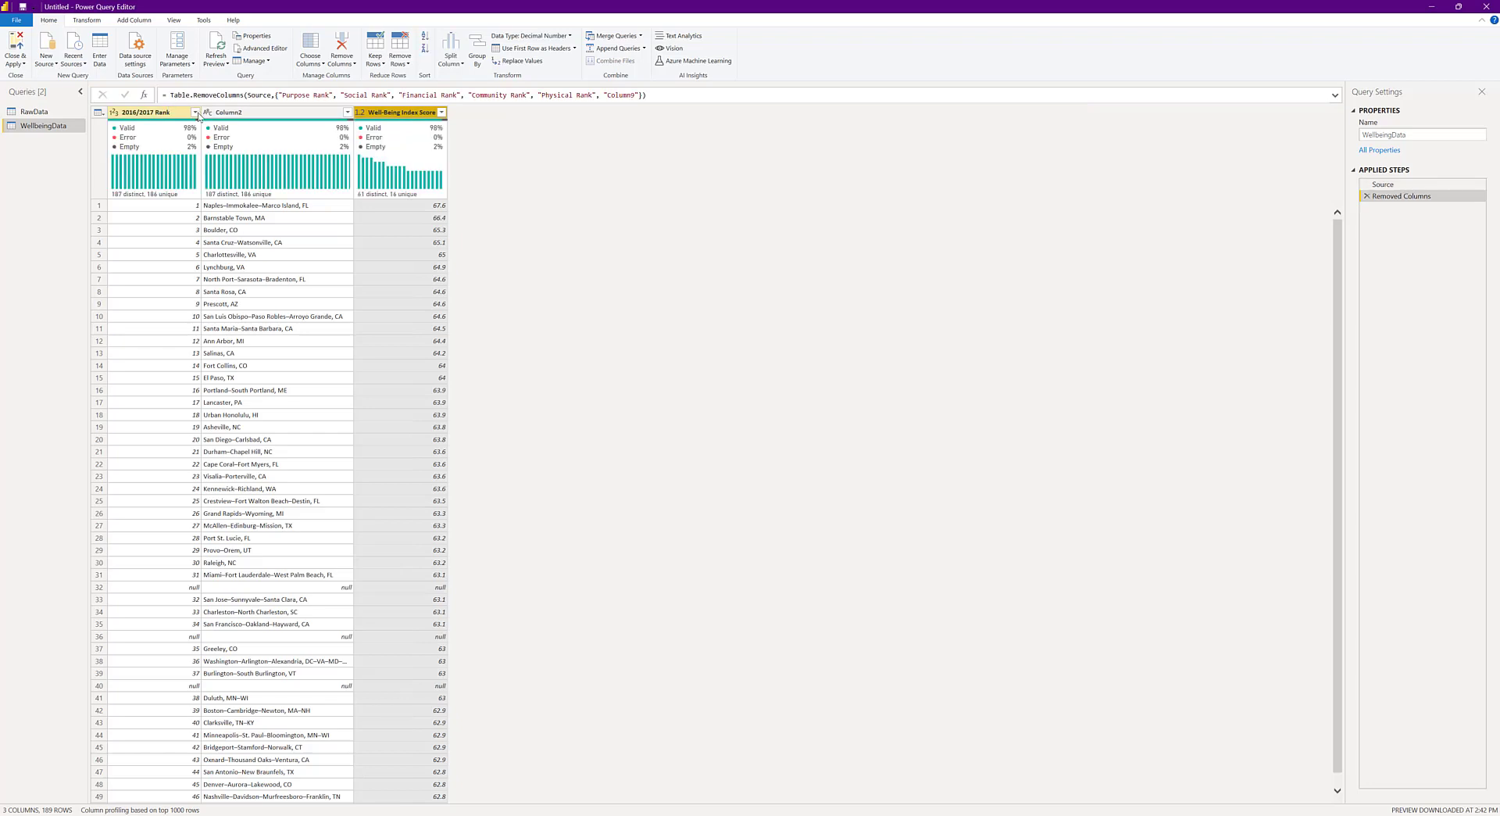
- Filter the null rows out of the 2016/2017 Rank column
click(194, 111)
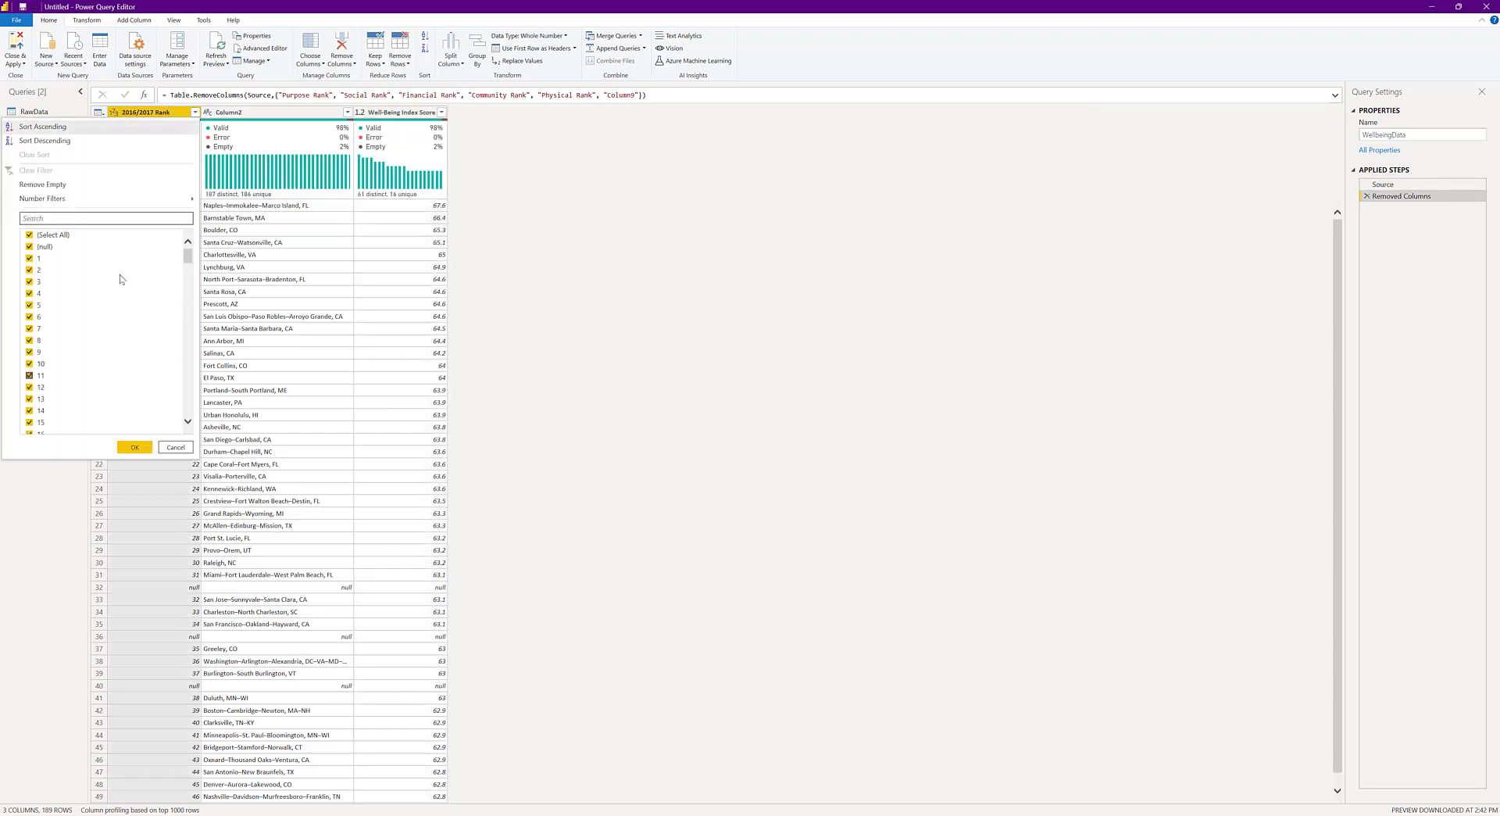
click(50, 248)
click(135, 448)
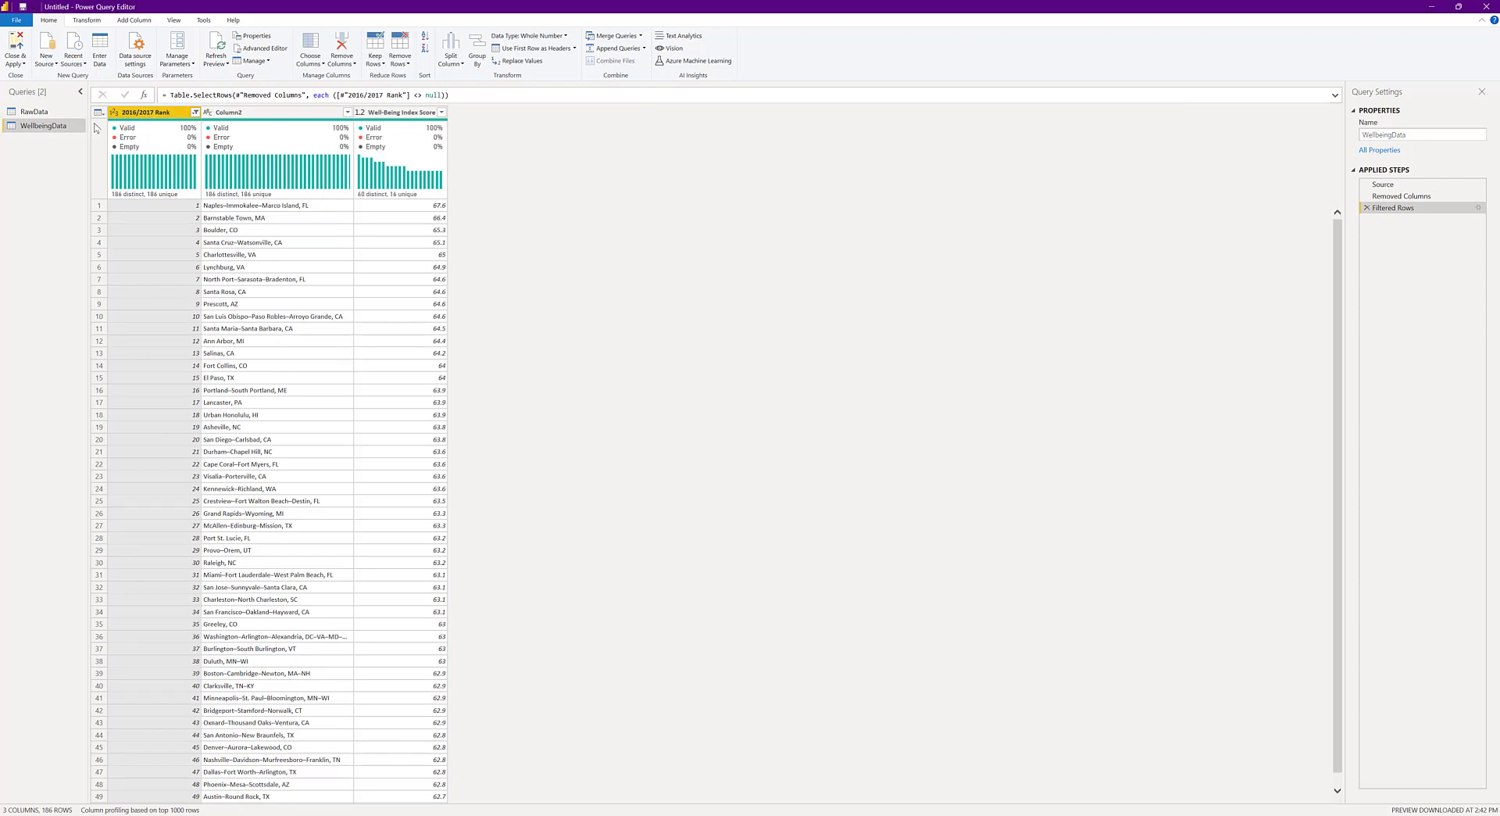
- Rename Column2 as Community
click(244, 113)
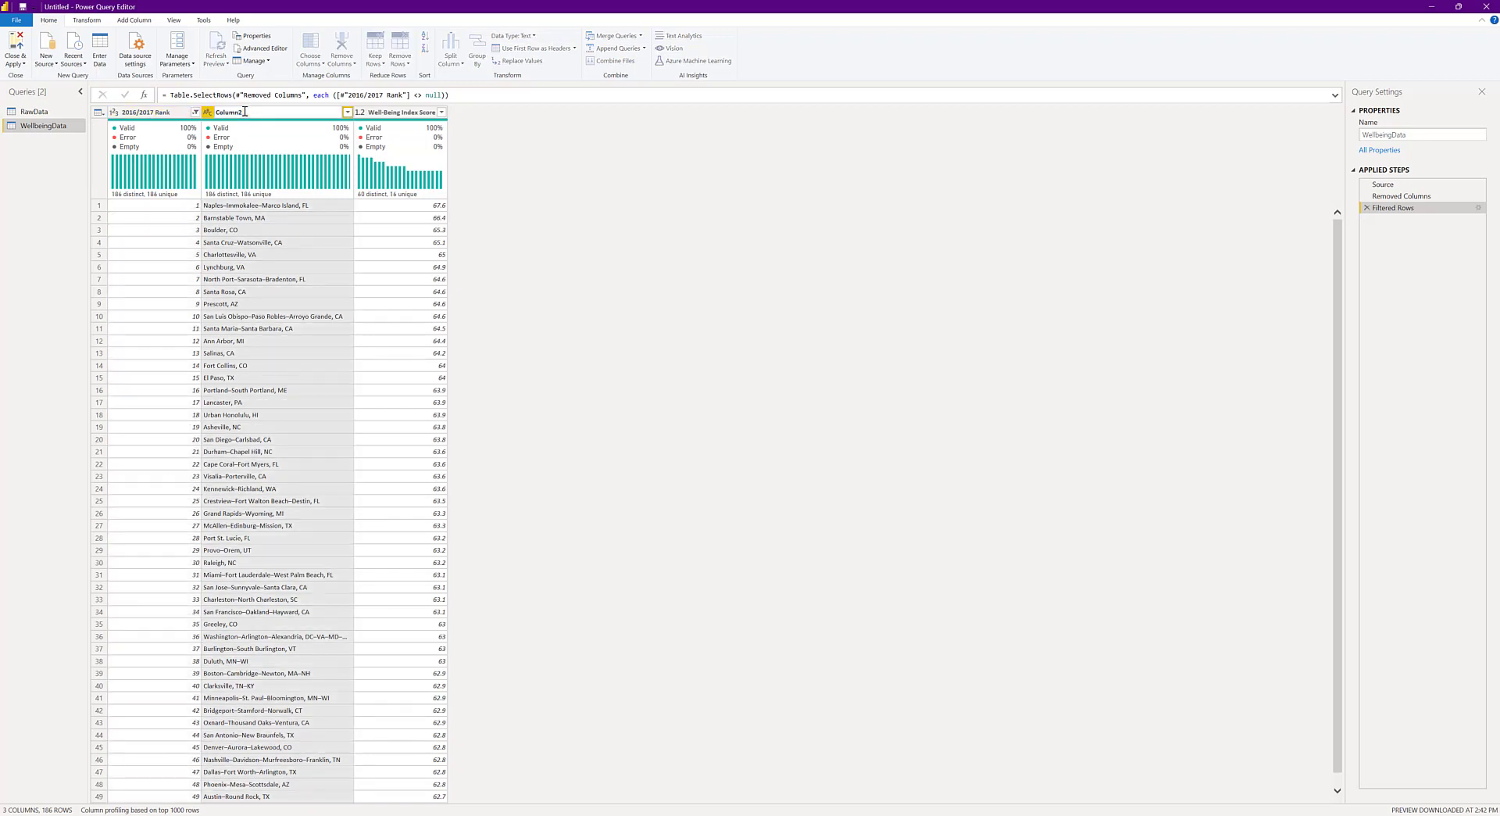
double_click(244, 111)
text(Community)
key(Return)
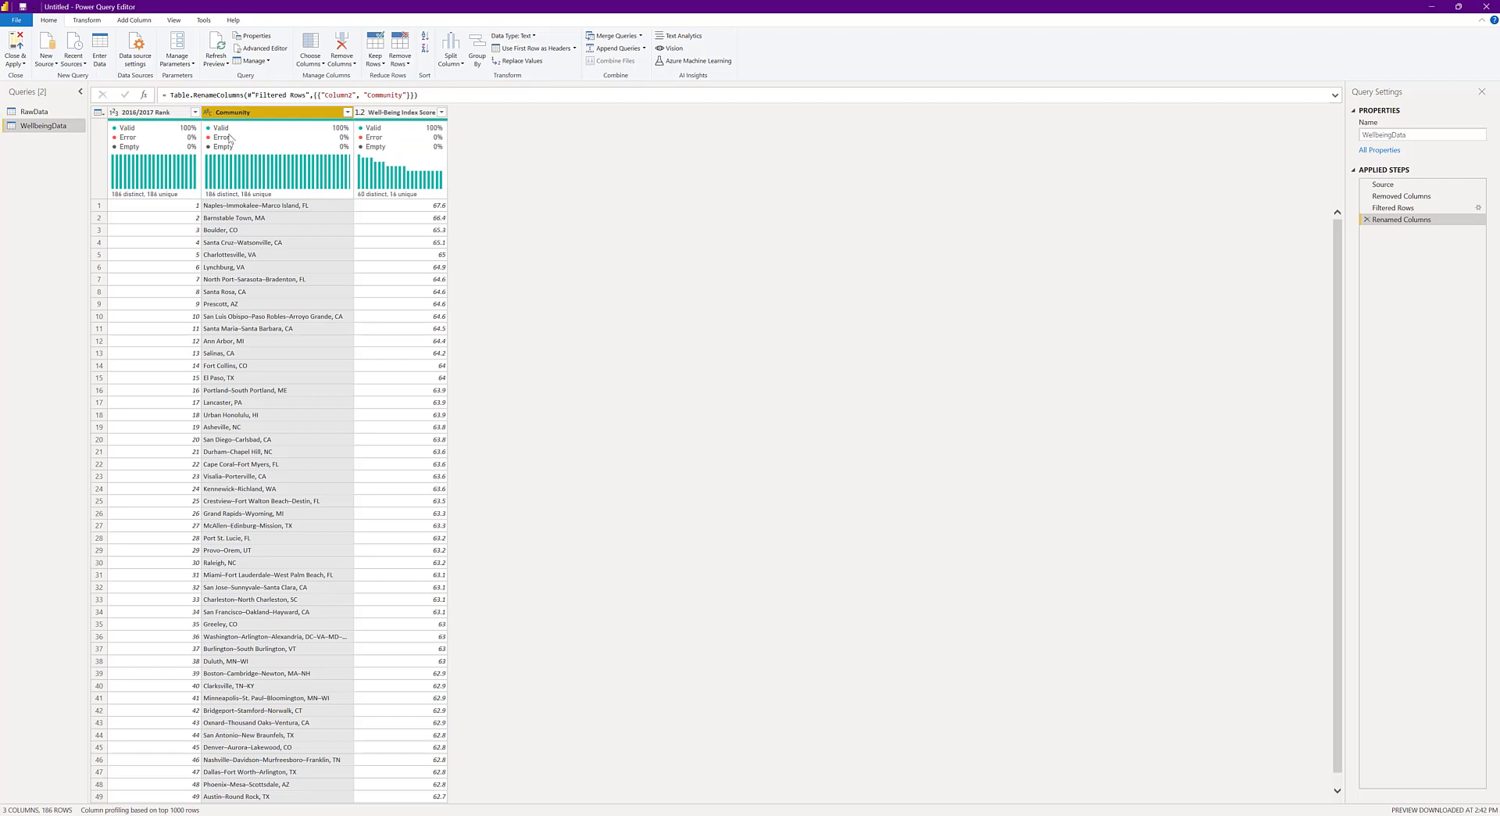
- Add a new column that extracts the last 2 characters of the Community column
ctrl+click(401, 114)
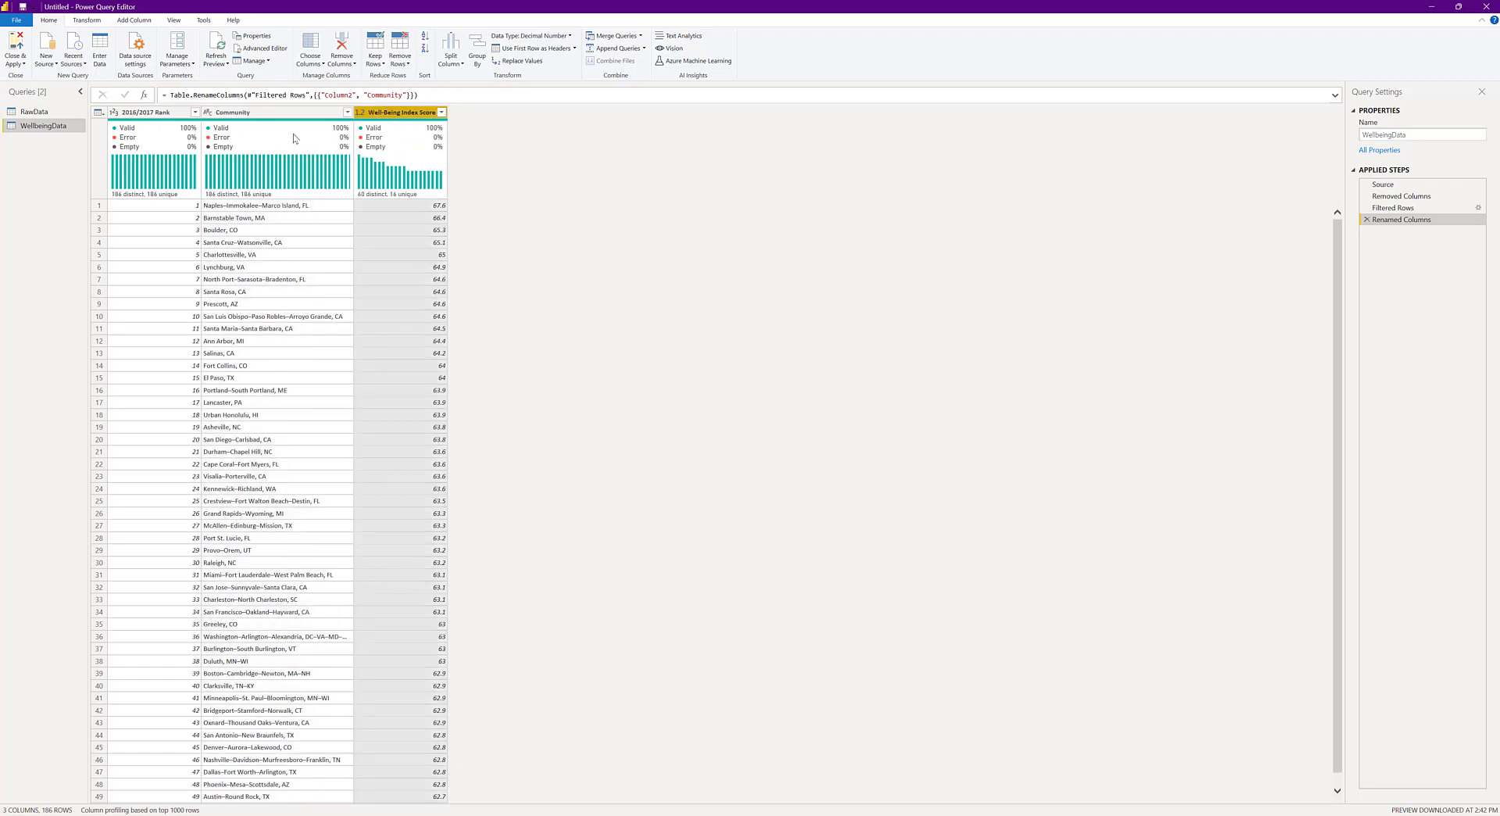
click(283, 113)
mouse_move(268, 143)
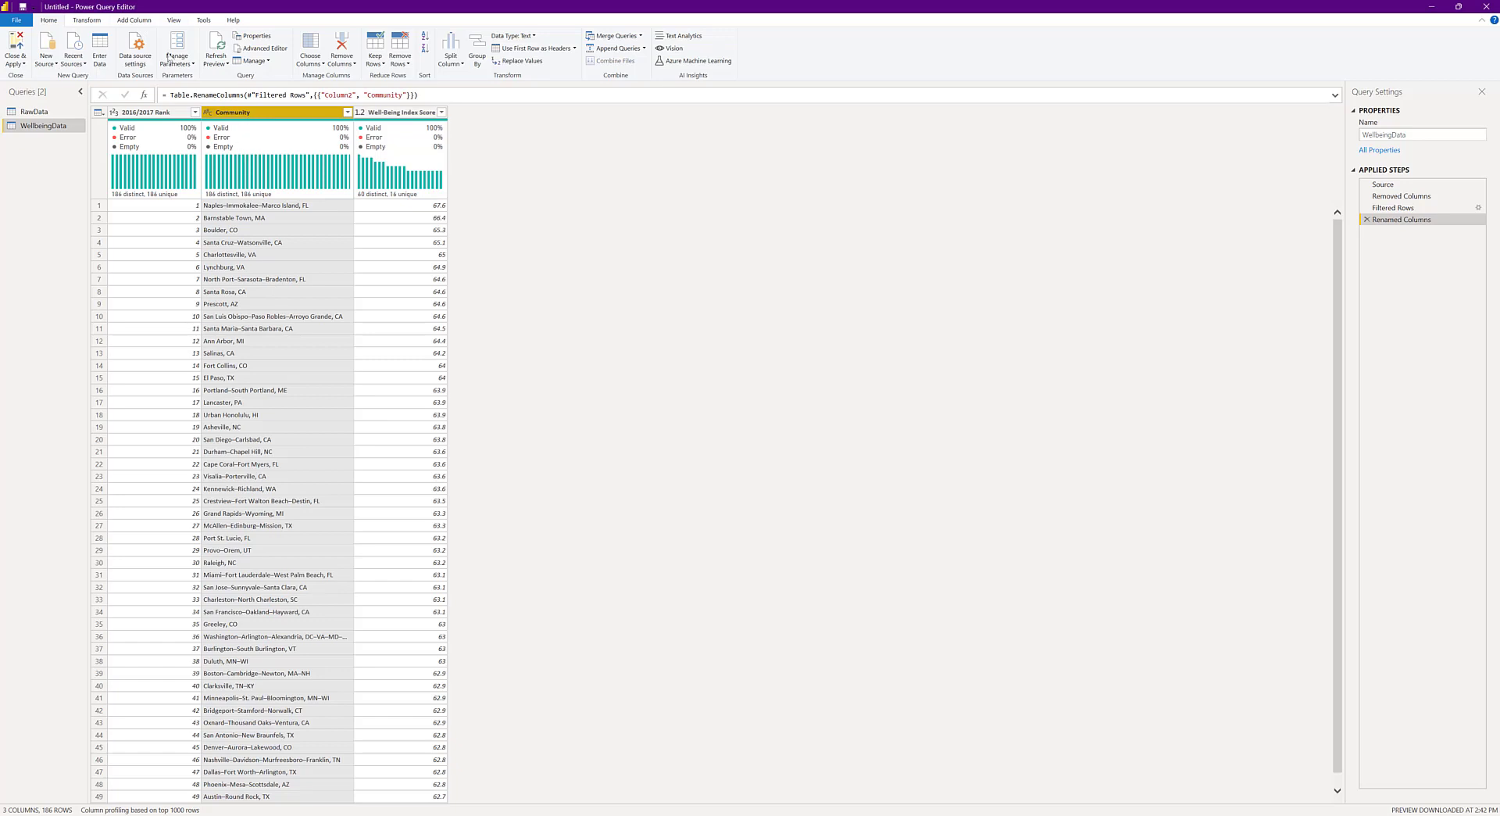
click(129, 22)
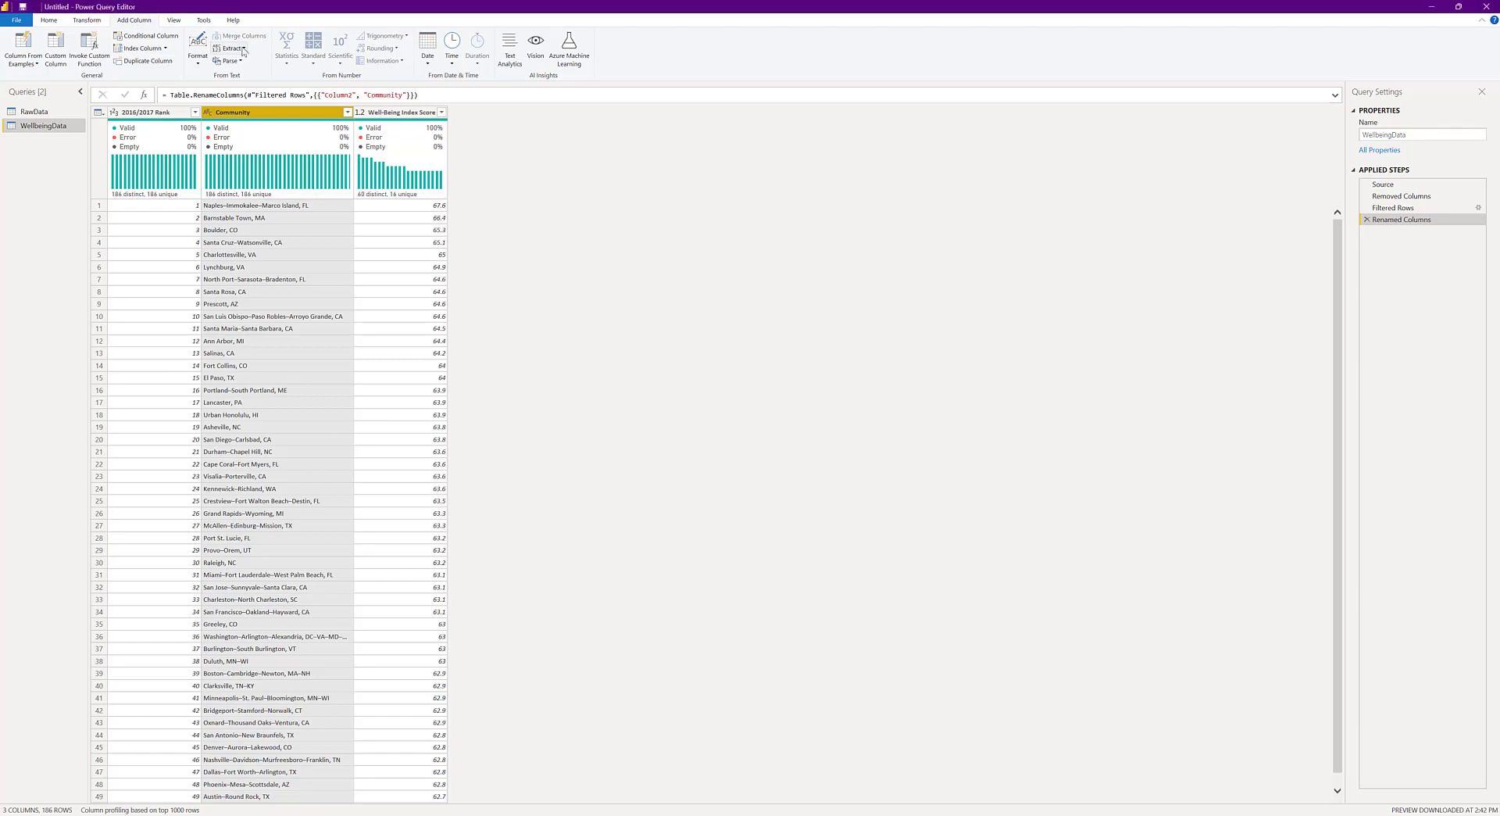
click(241, 49)
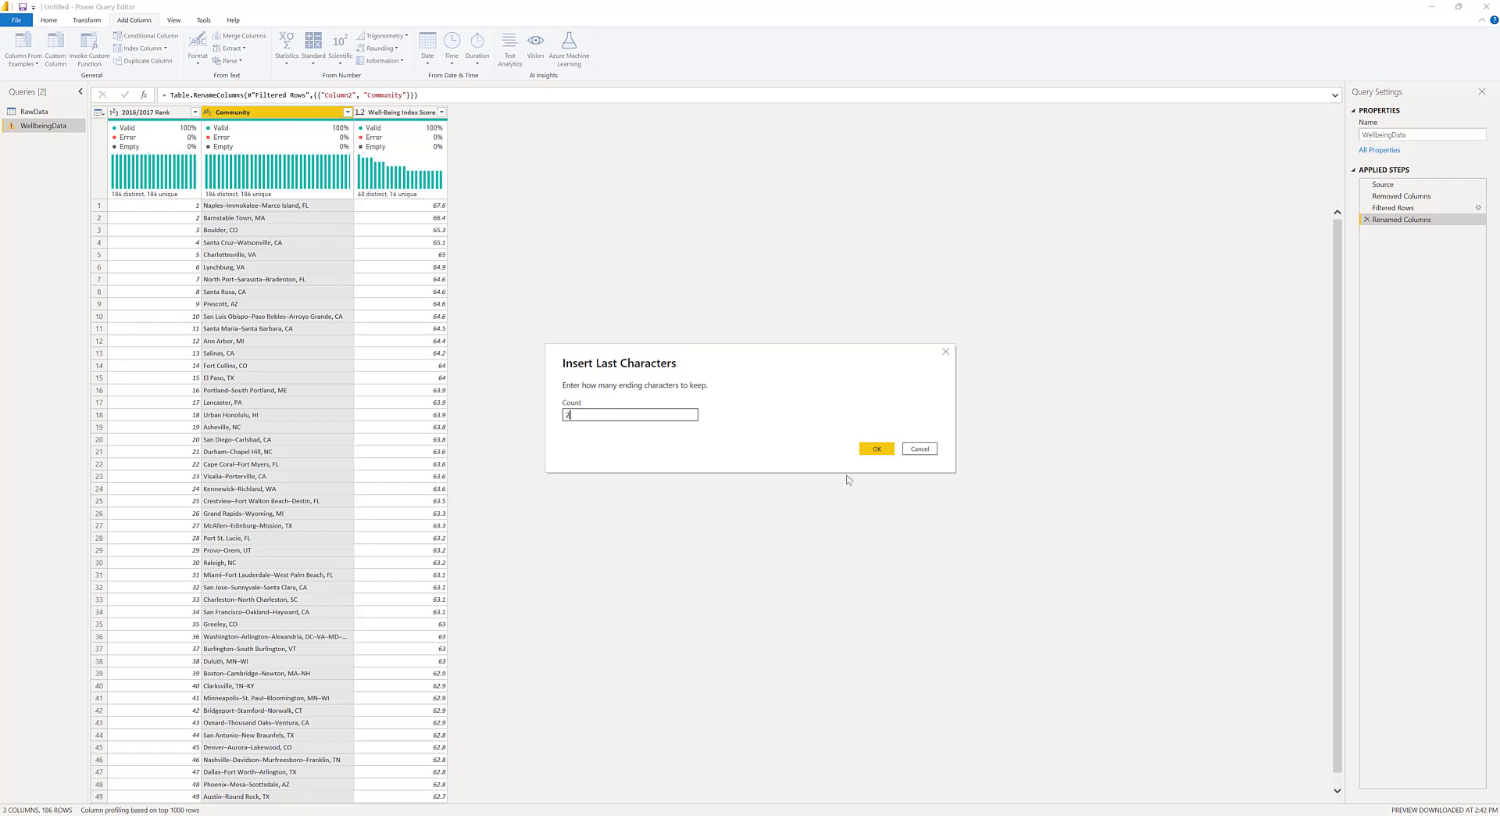
click(881, 450)
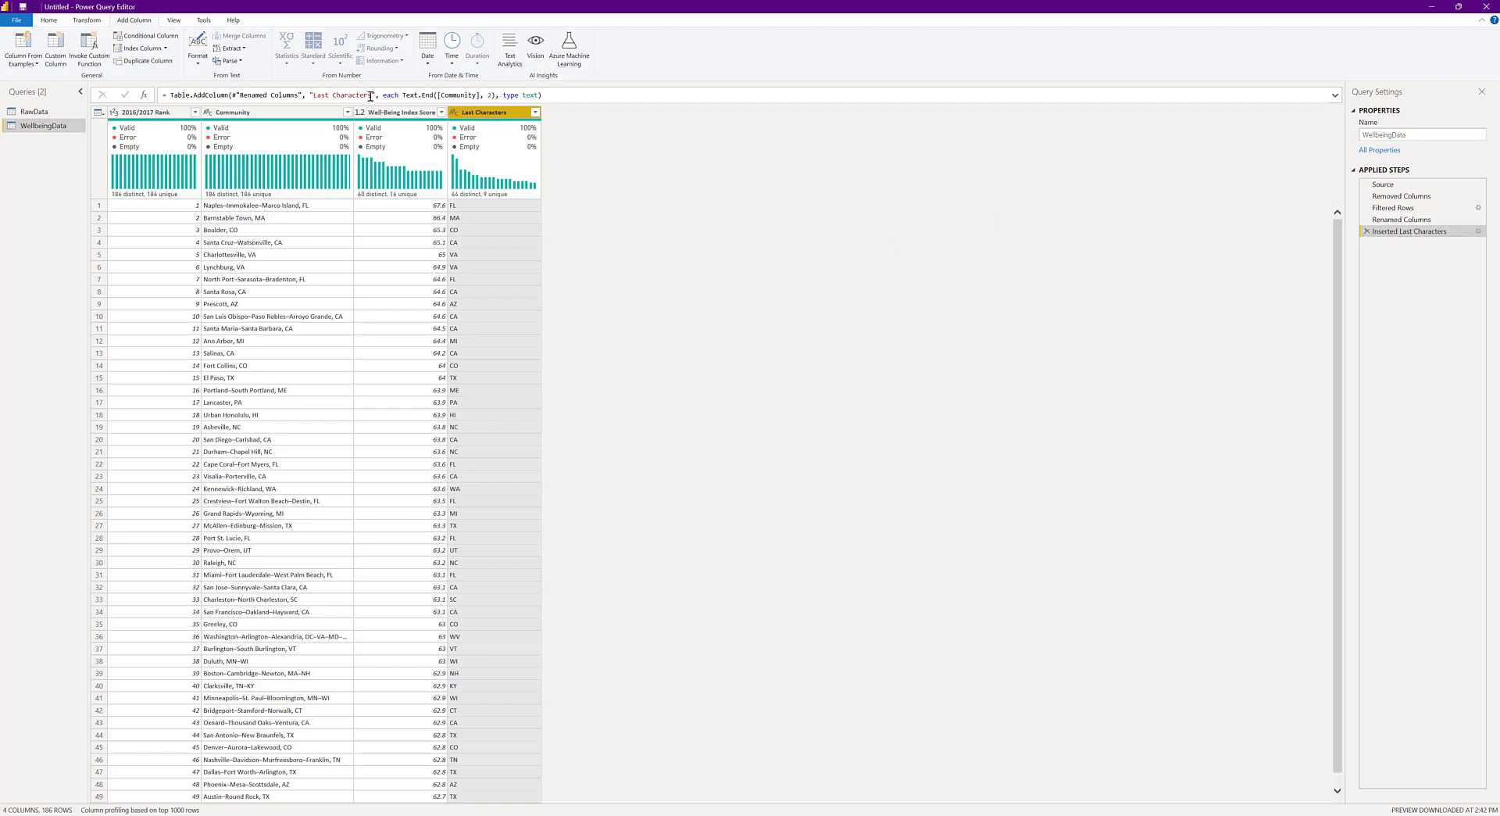
- Change the extracted column's name from Last Characters to State within the step's formula
drag(370, 95, 314, 96)
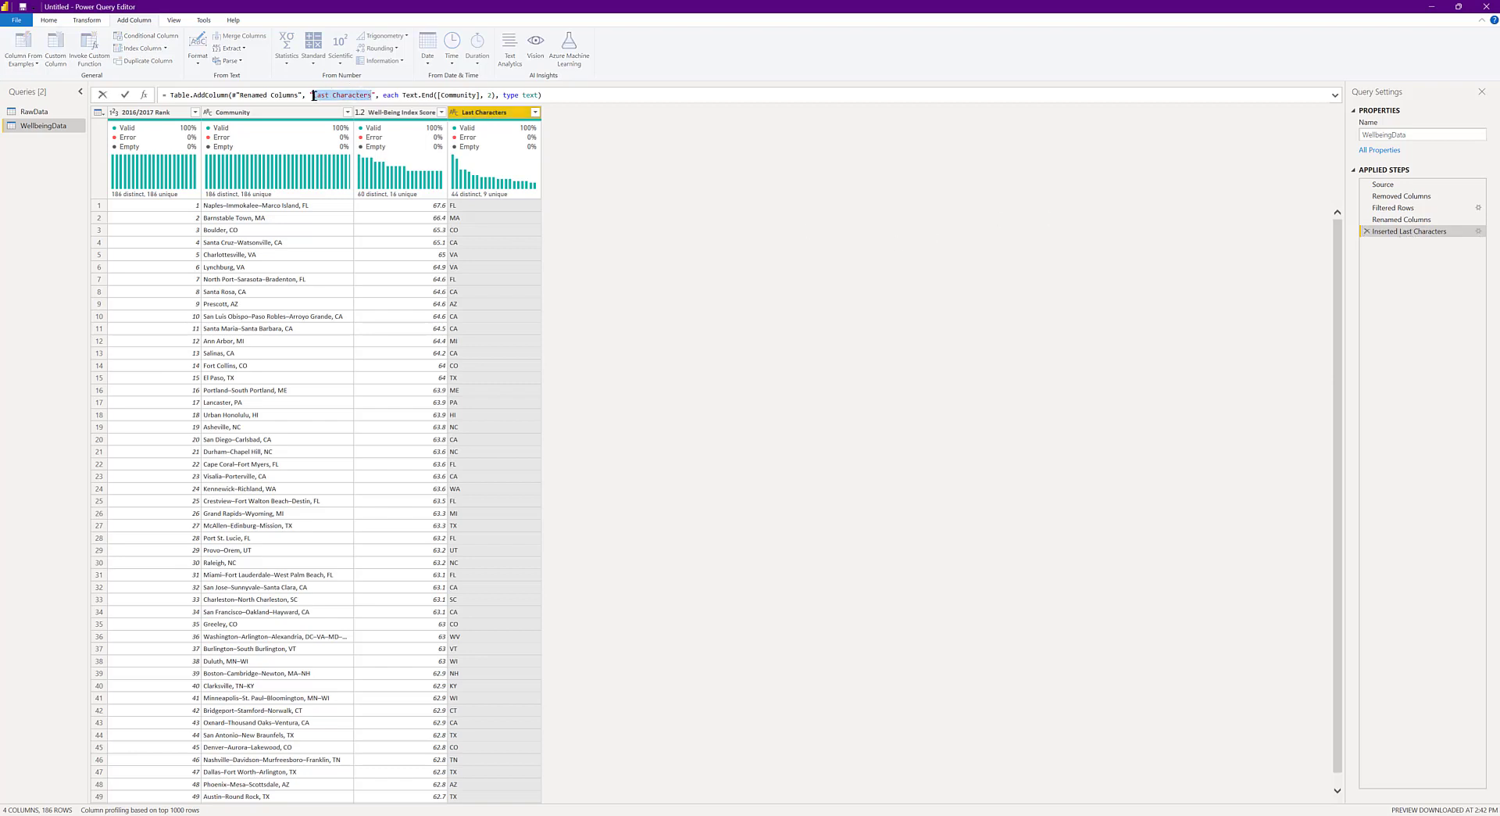
text(State)
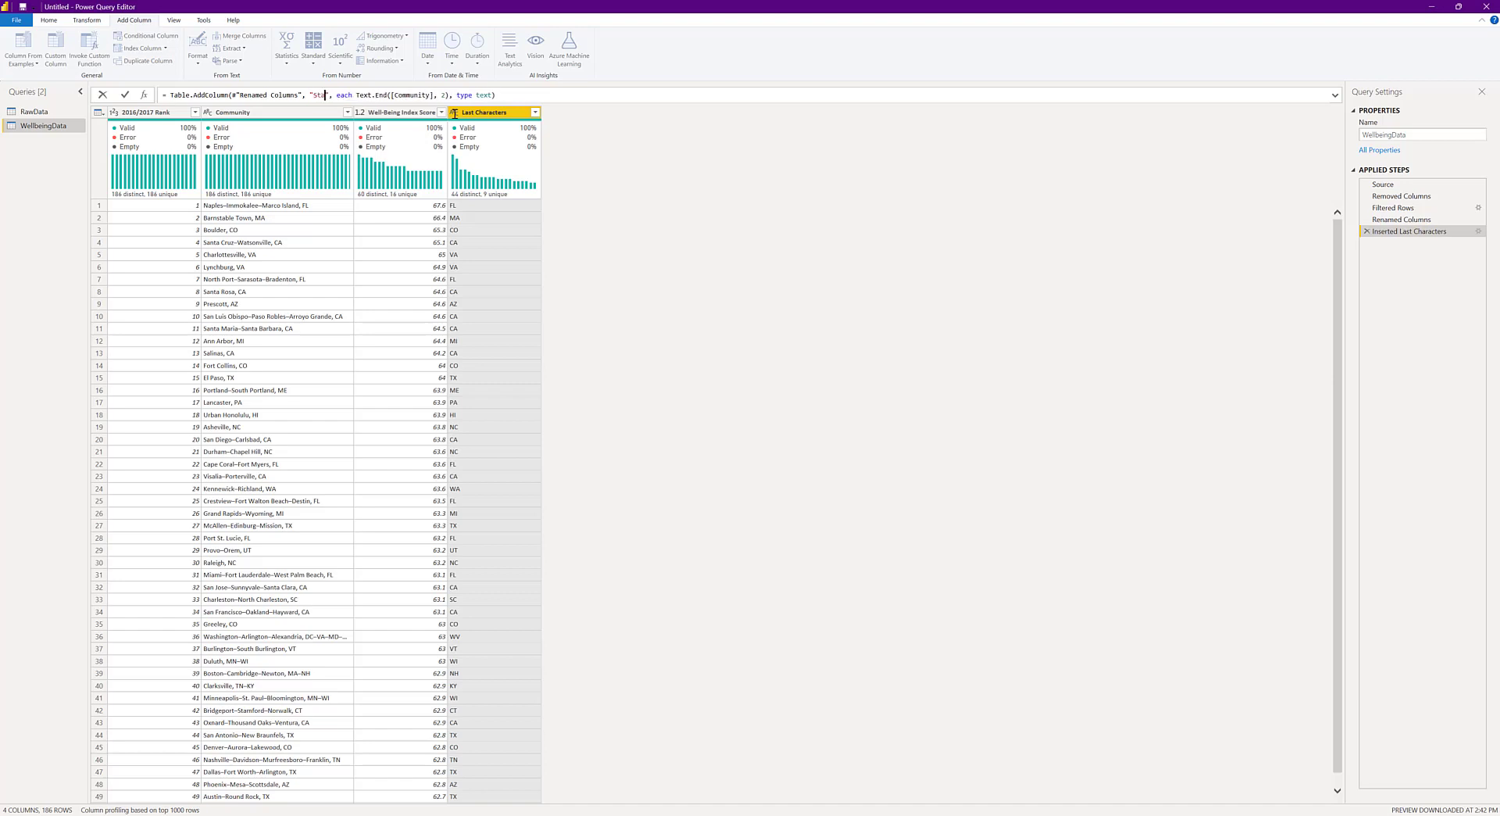
click(533, 96)
key(Return)
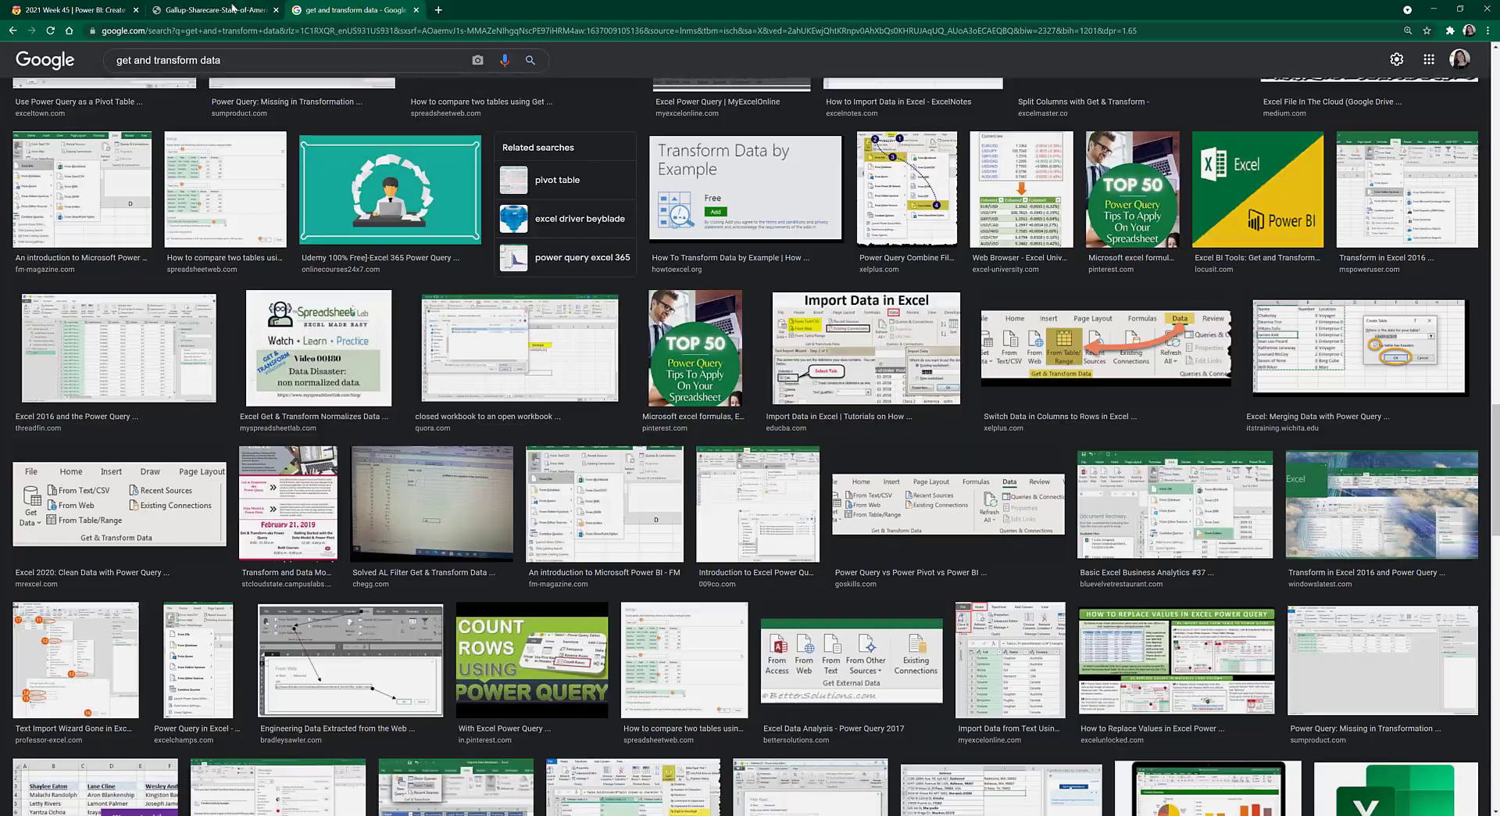
- In the browser's PDF report, examine the community rankings legend for the rank range of each quintile
click(227, 9)
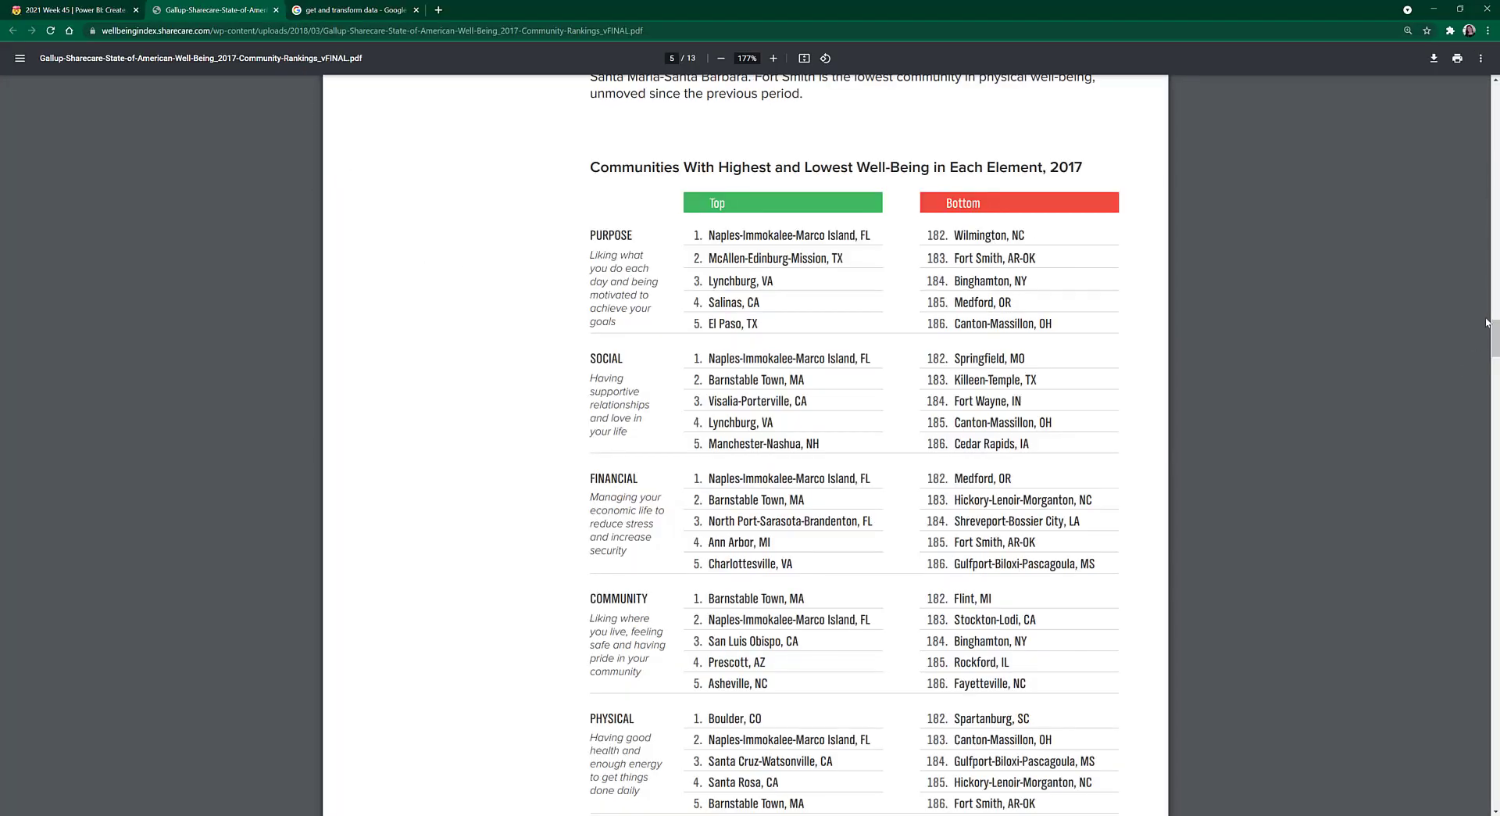
drag(1487, 323, 1480, 567)
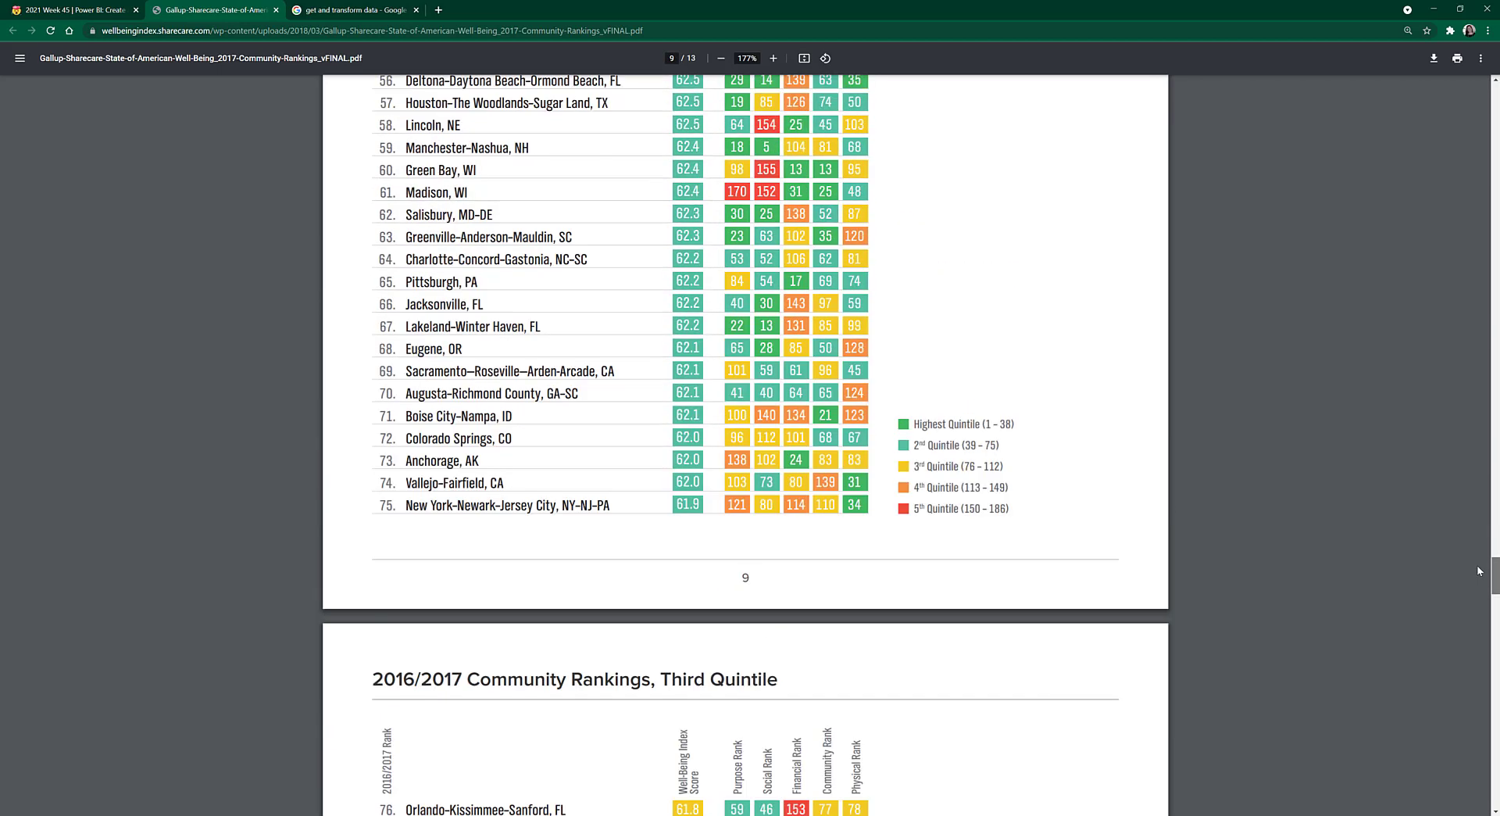
drag(1023, 421, 1006, 486)
click(1019, 424)
click(1038, 488)
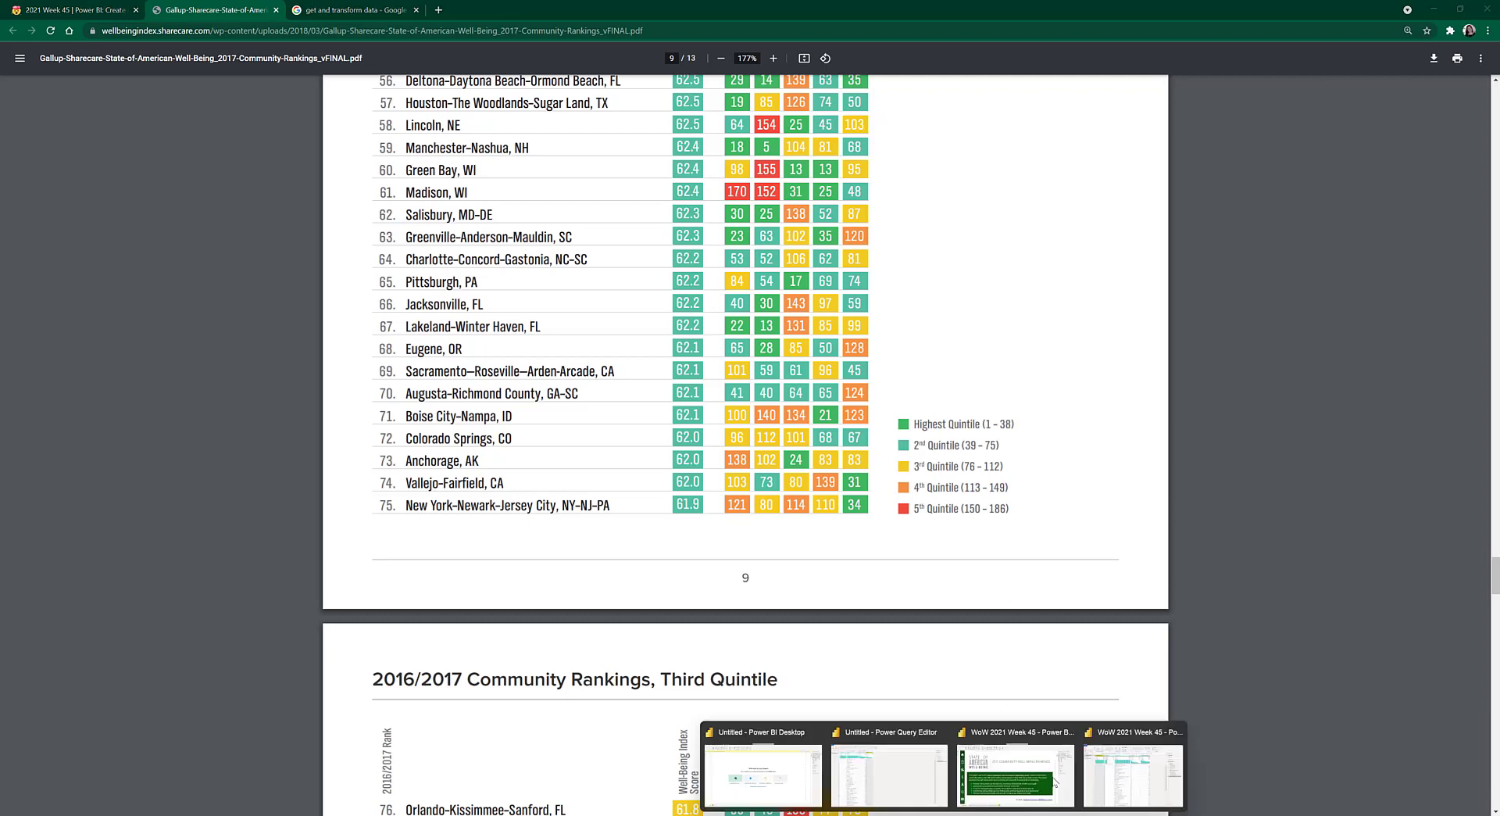
- Return to the Power Query Editor and start a conditional column named Quintile
click(916, 786)
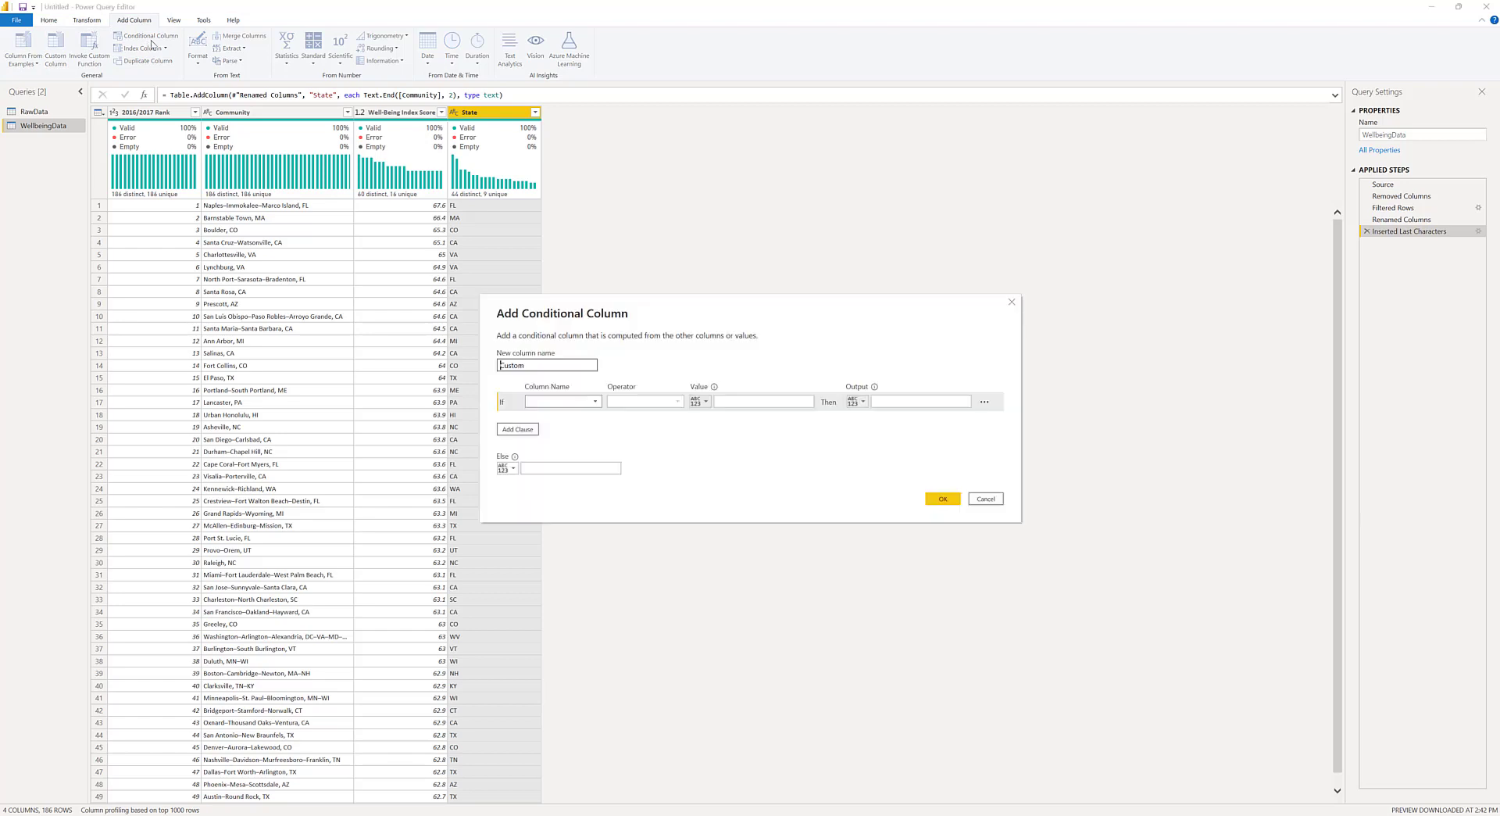
double_click(543, 362)
text(Quintile)
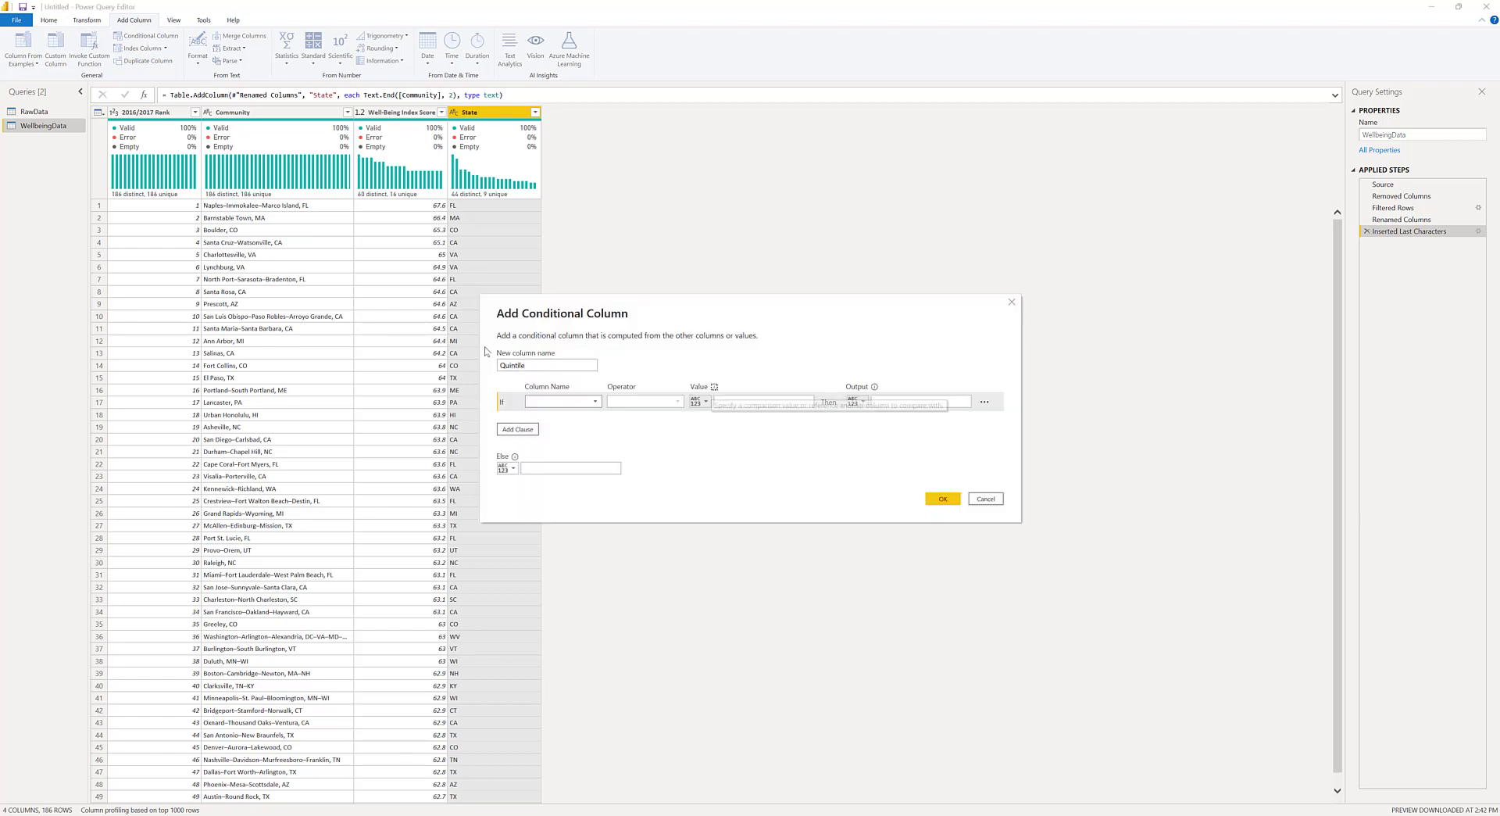
- Define the first Quintile clause so that a 2016/2017 Rank less than 39 outputs 1
click(576, 402)
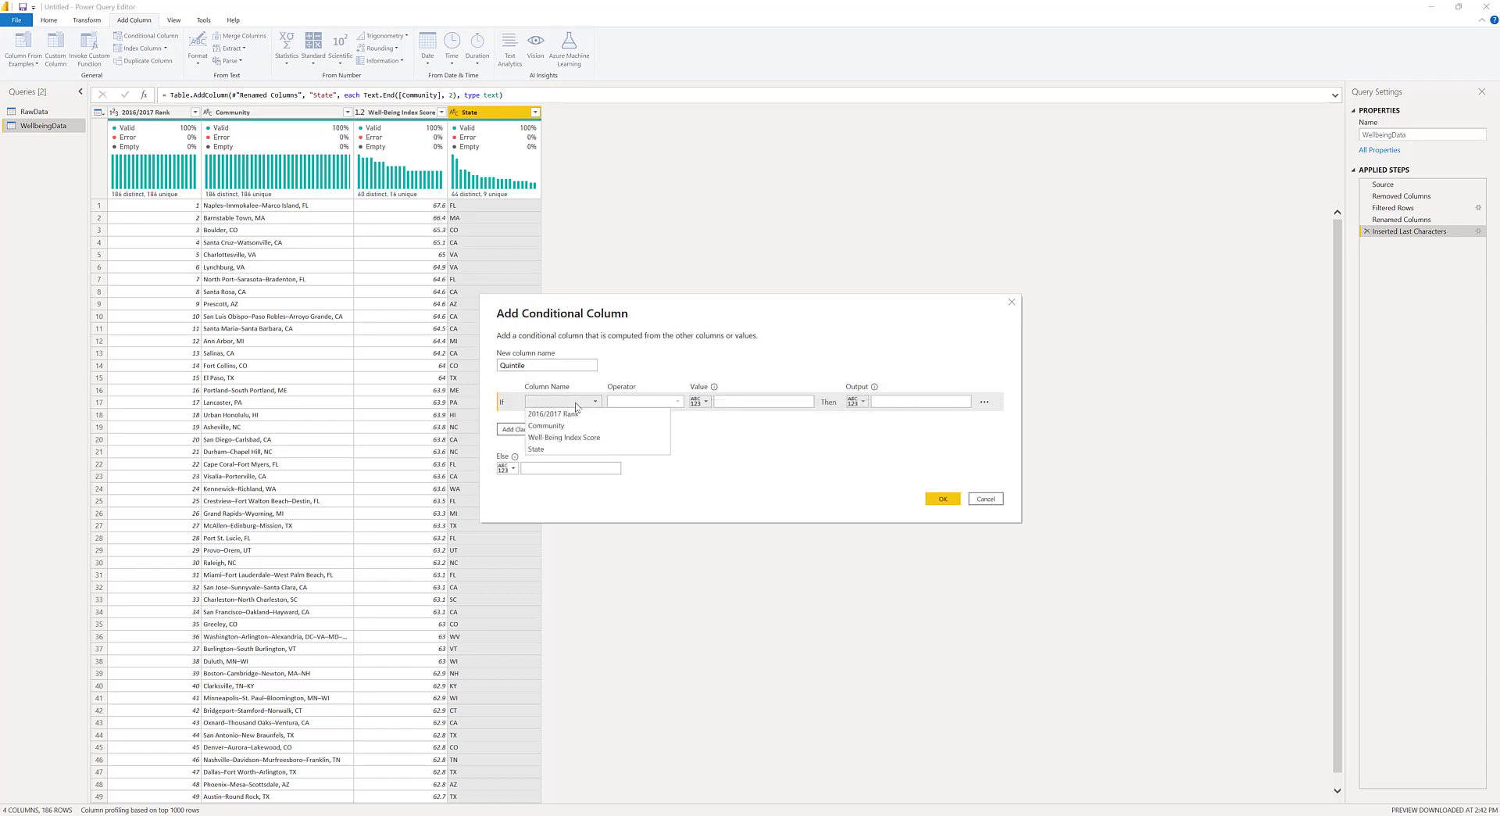
click(556, 413)
click(736, 403)
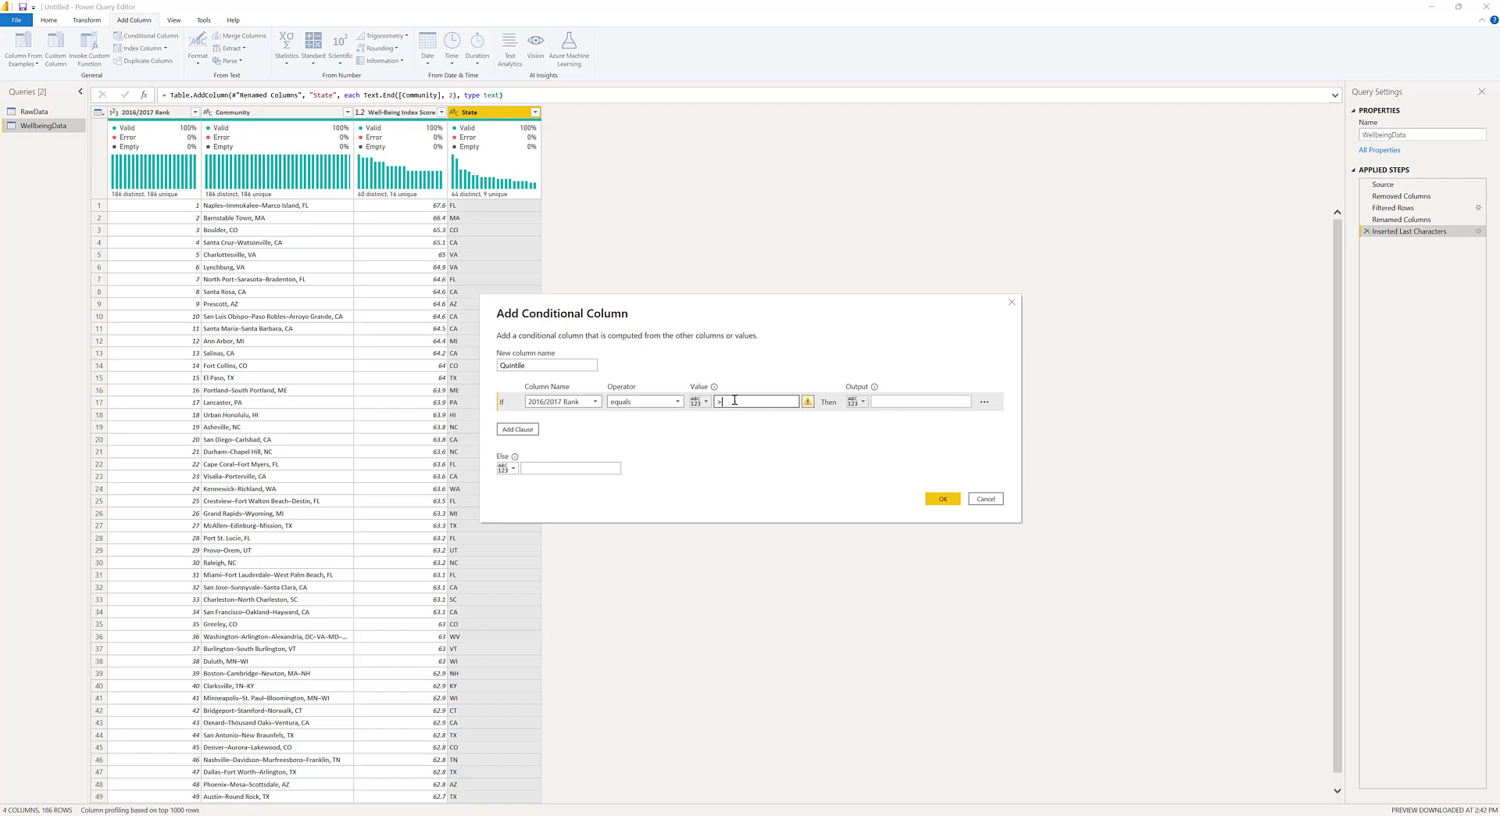
key(alt+Tab)
key(alt+Tab)
click(678, 403)
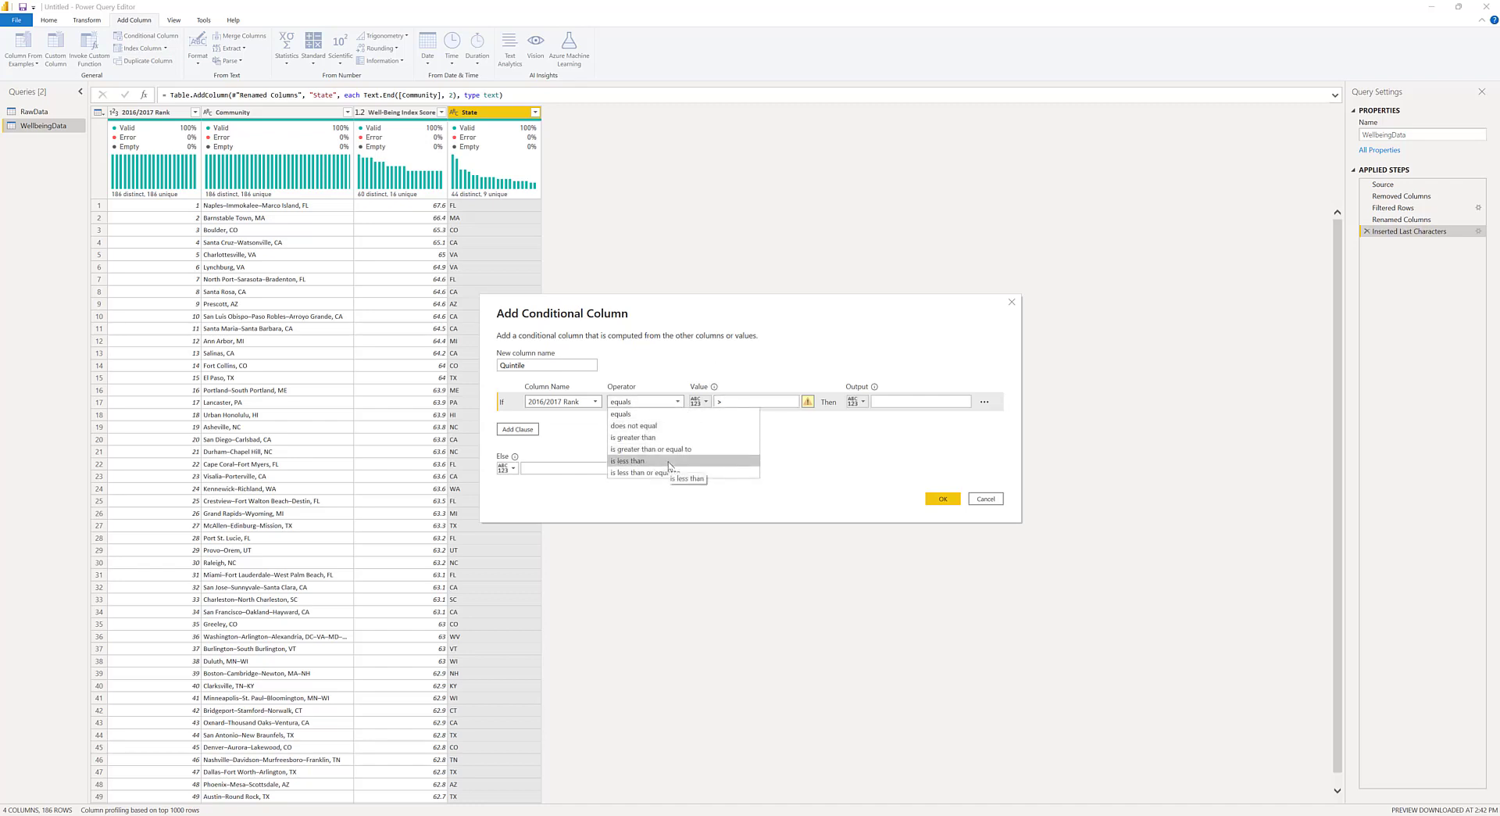
click(689, 481)
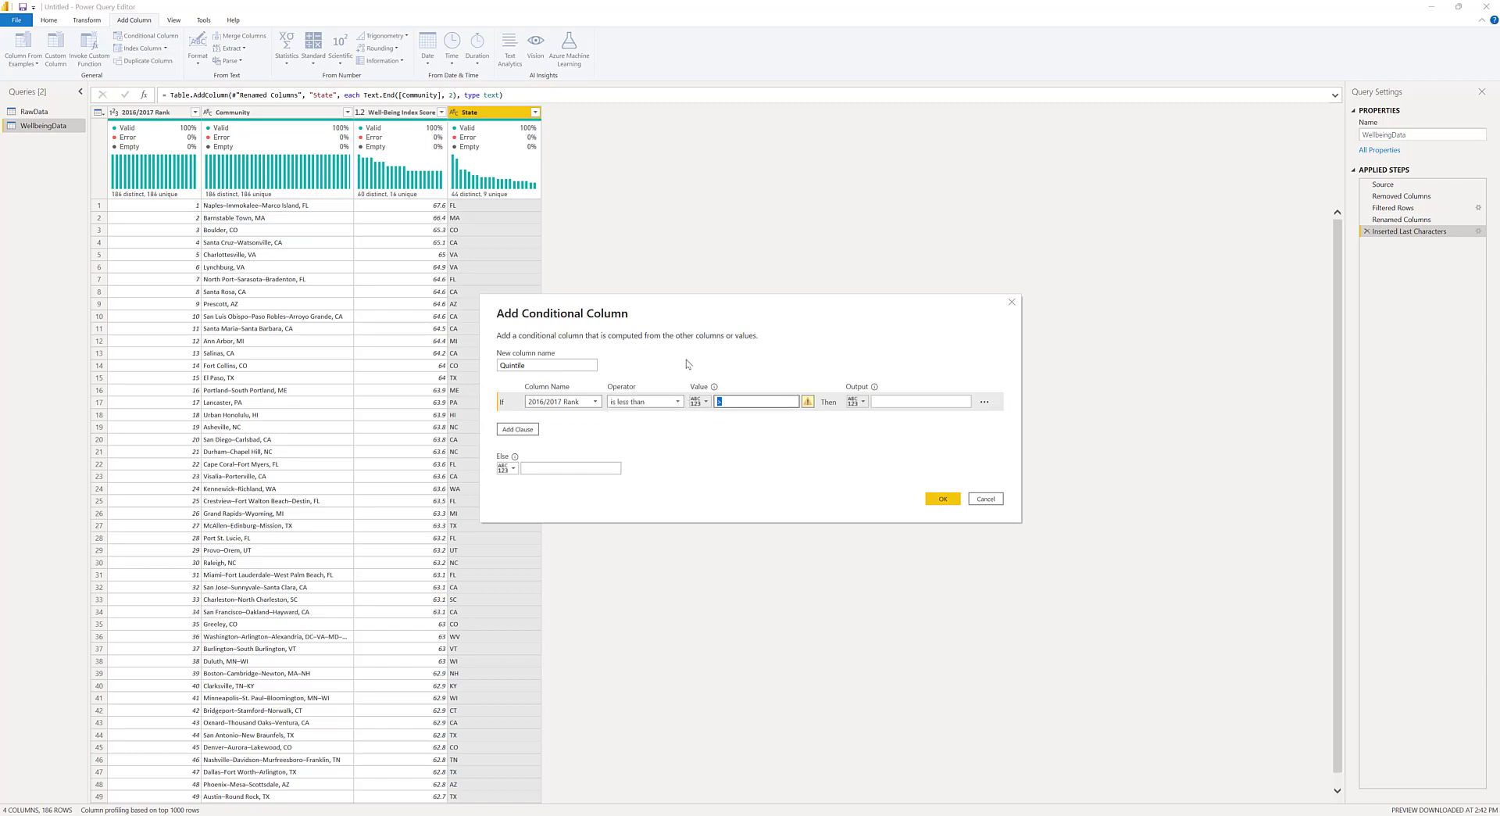
text(39)
click(933, 400)
text(1)
- Add a second Quintile clause so that a 2016/2017 Rank less than 76 outputs 2
click(518, 429)
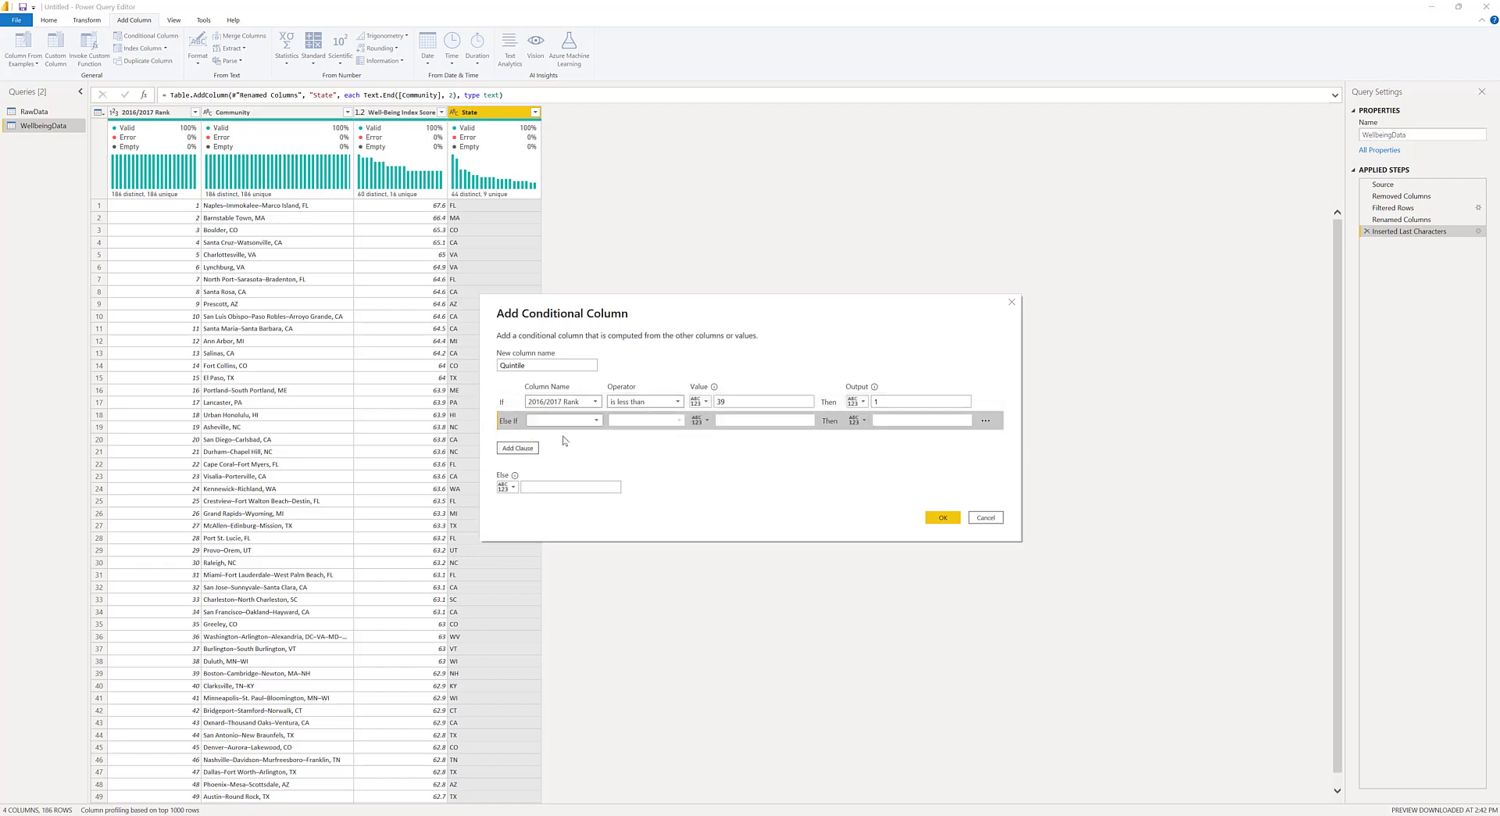
click(564, 420)
click(567, 432)
click(627, 422)
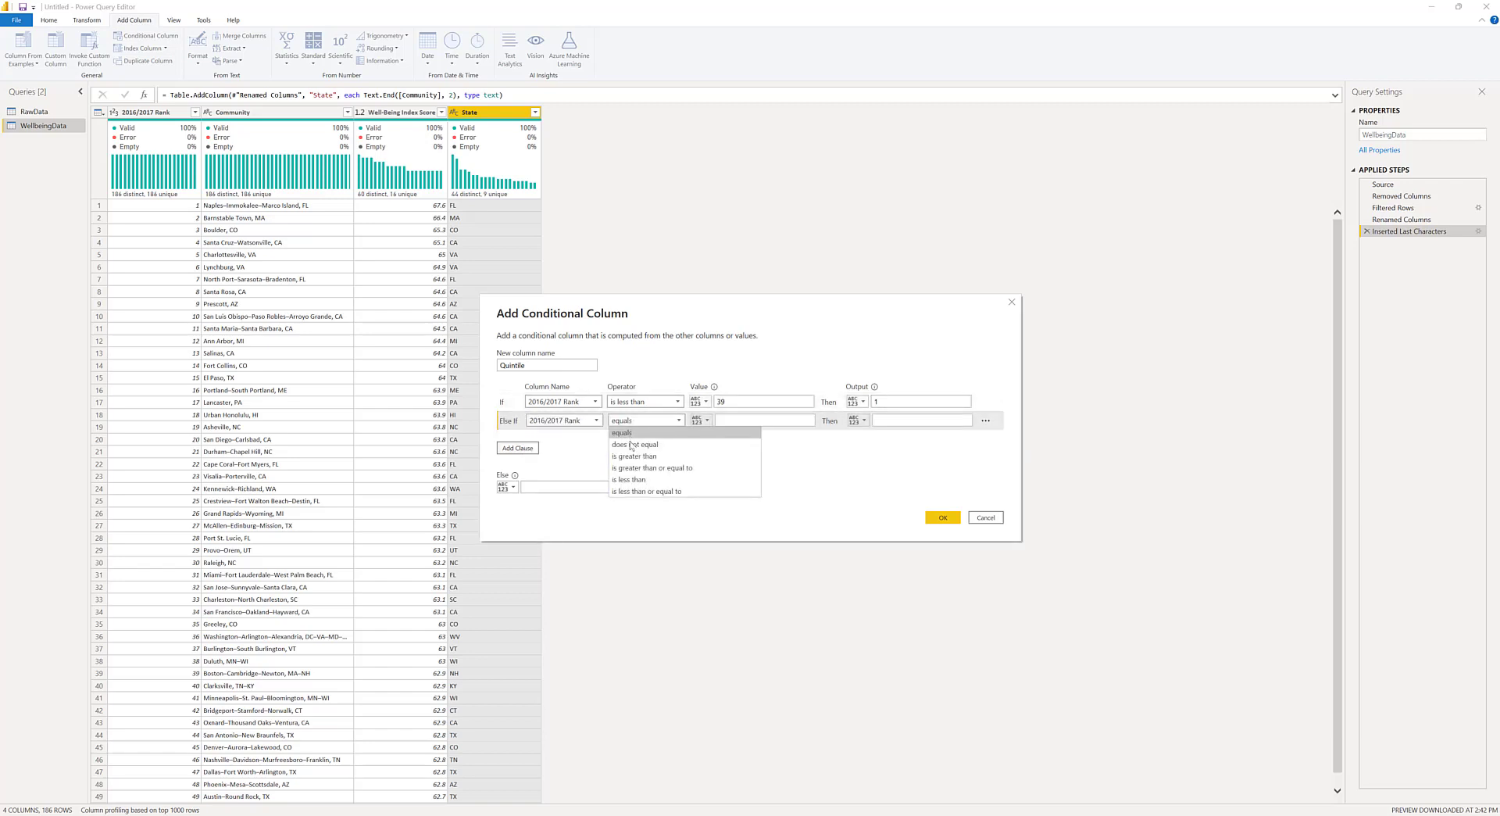
click(630, 479)
click(725, 422)
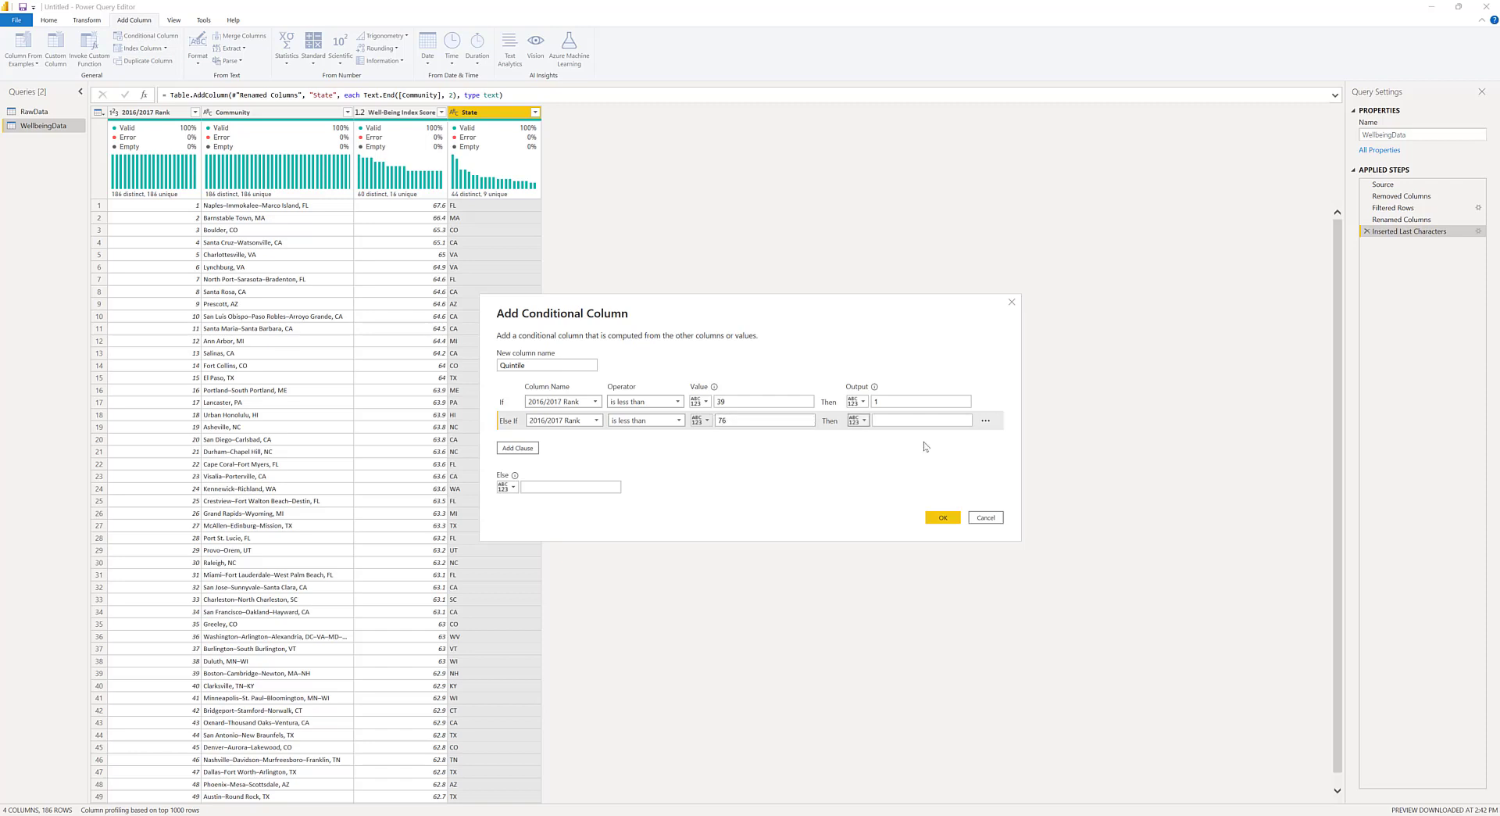
click(918, 422)
text(2)
- Add a third Quintile clause so that a 2016/2017 Rank less than 113 outputs 3
click(516, 452)
click(562, 439)
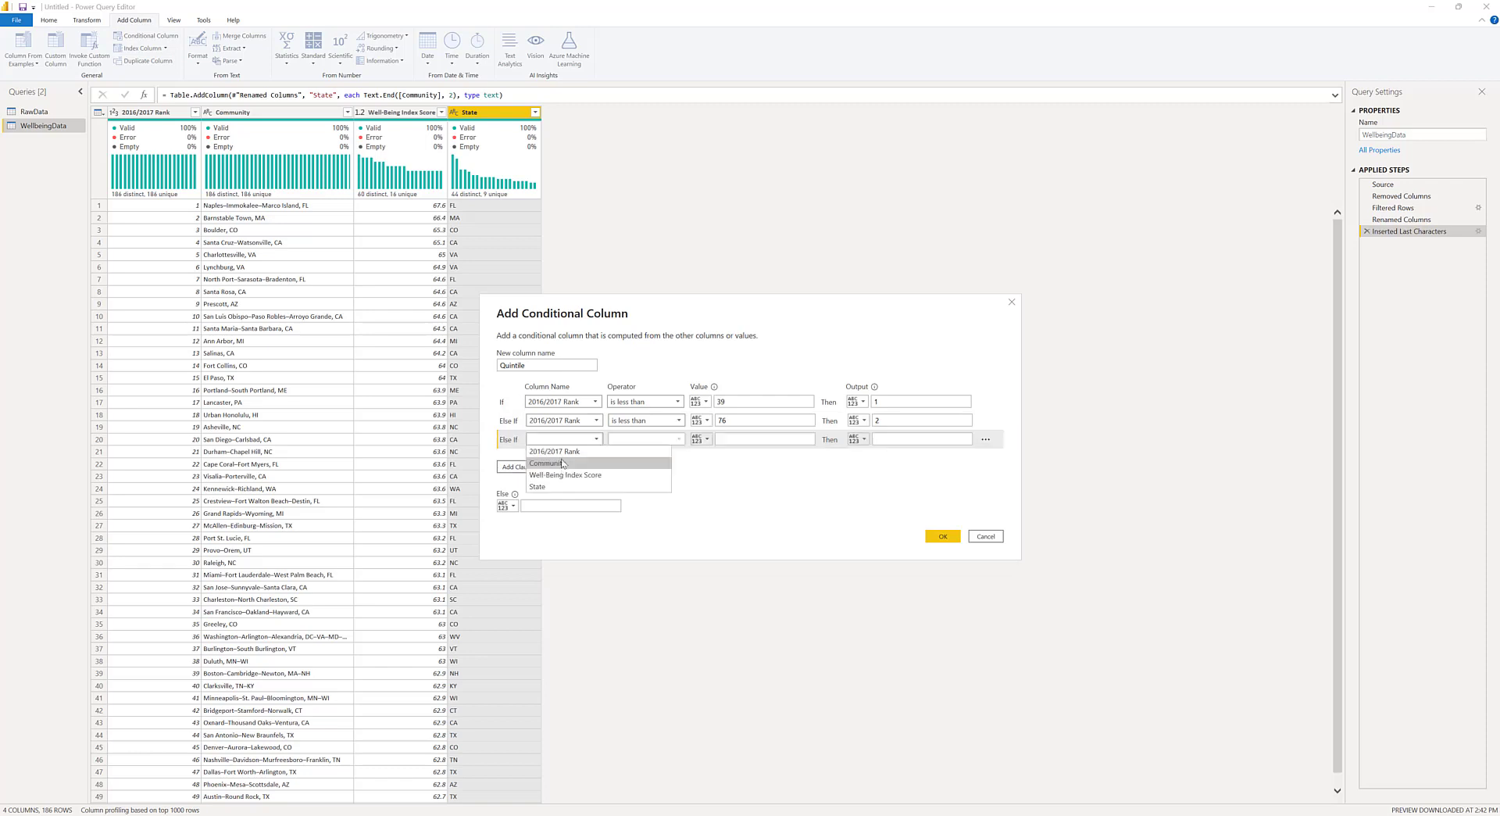
click(561, 452)
click(645, 440)
click(629, 499)
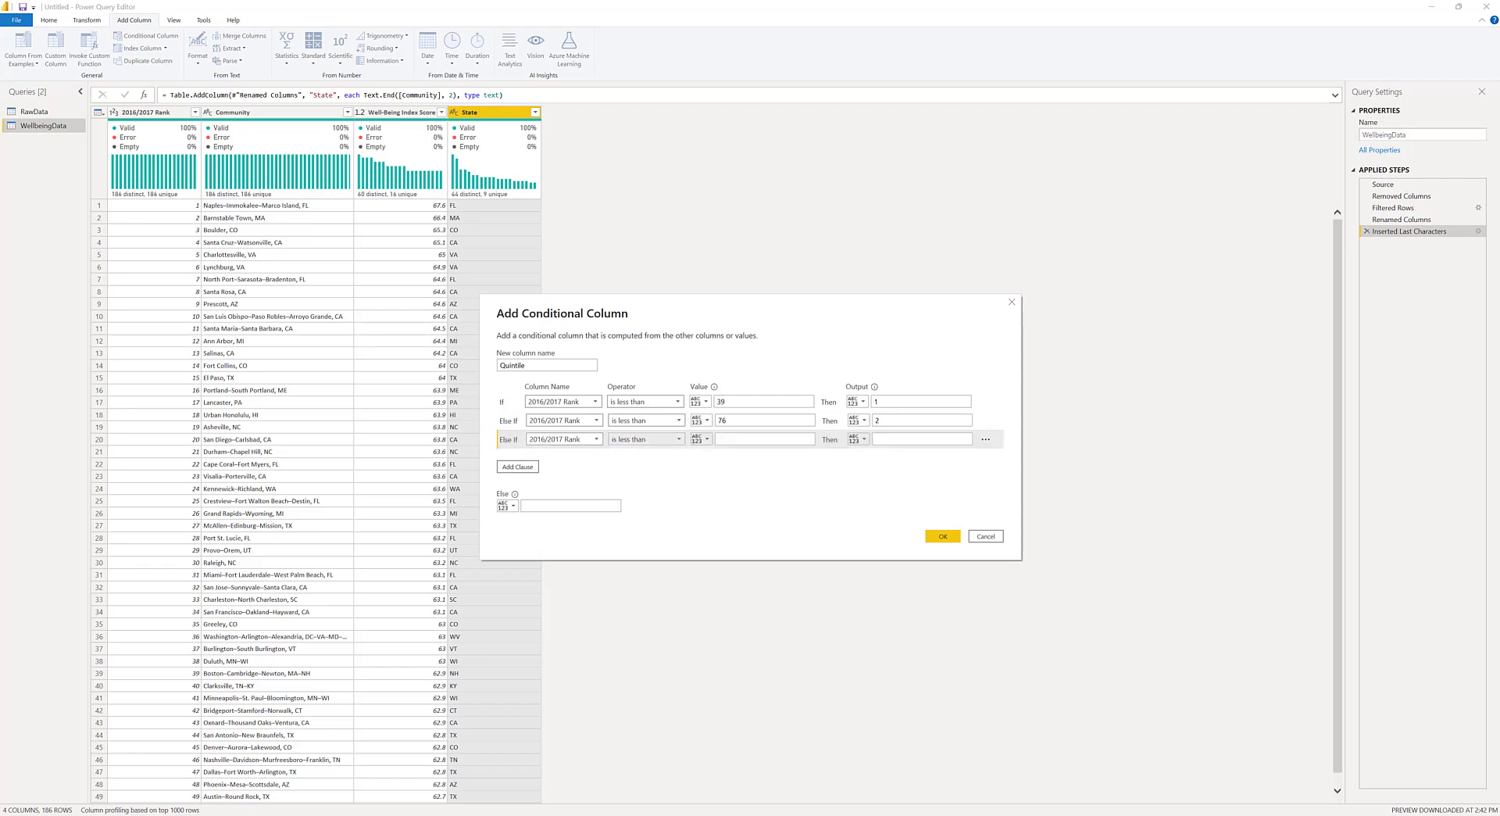
click(758, 439)
text(113)
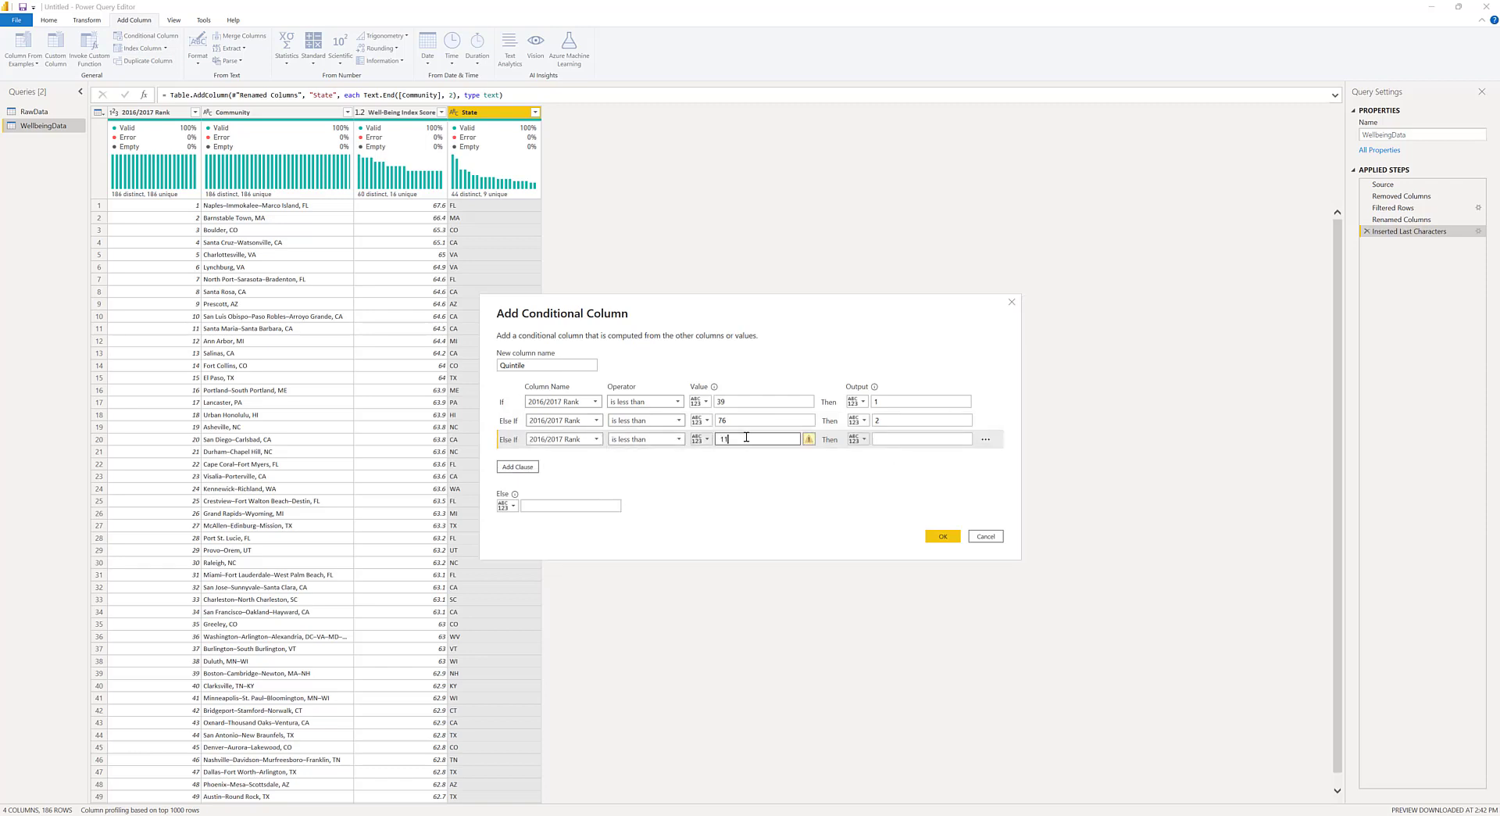
click(915, 439)
text(3)
- Add a fourth clause so that a 2016/2017 Rank less than 150 outputs 5, with 5 as the else value, and create the Quintile column
click(509, 467)
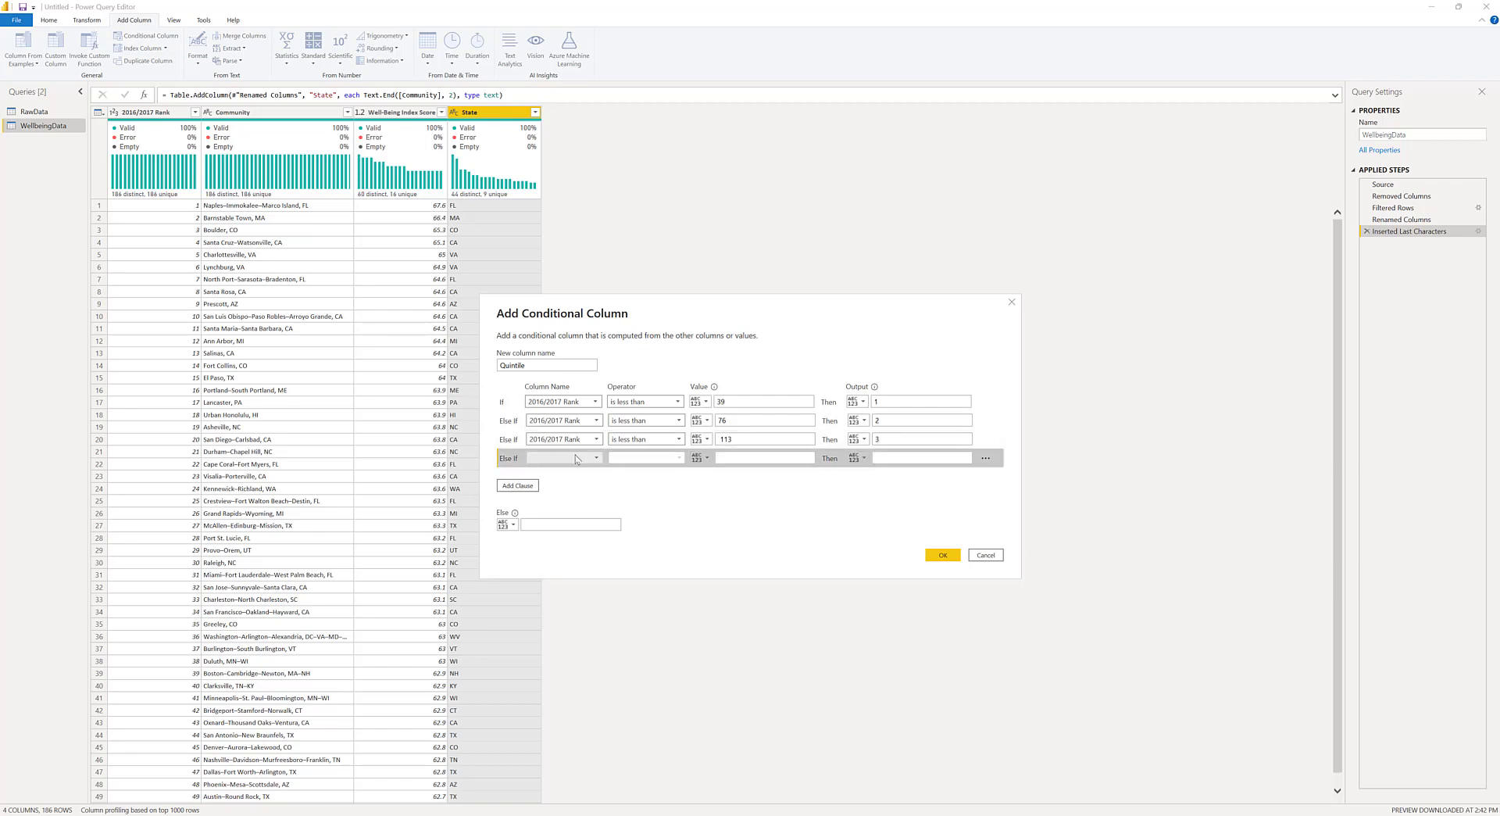
click(580, 457)
click(562, 469)
click(647, 458)
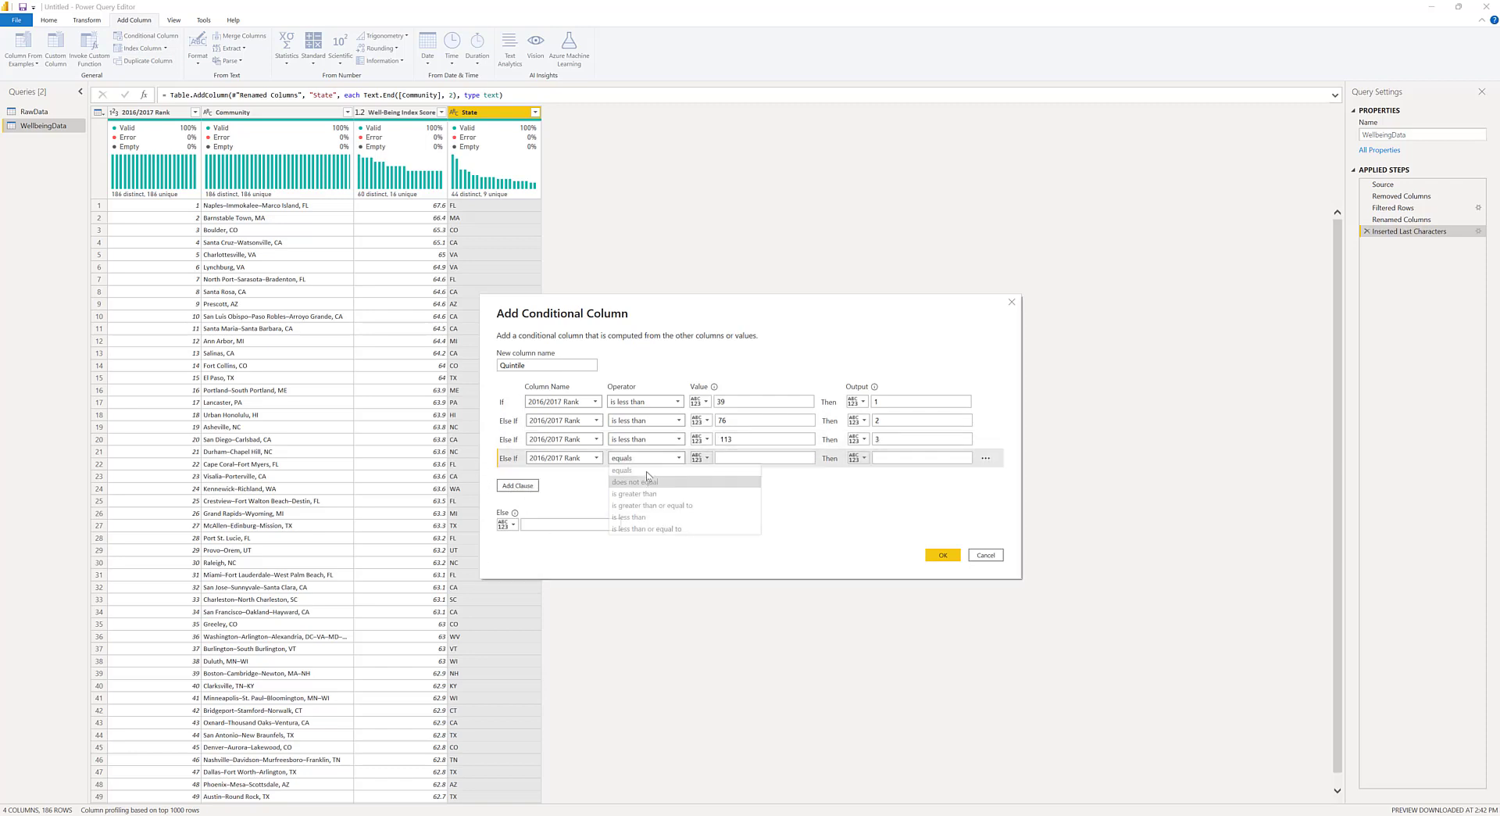
click(630, 516)
click(750, 458)
text(150)
click(889, 454)
text(5)
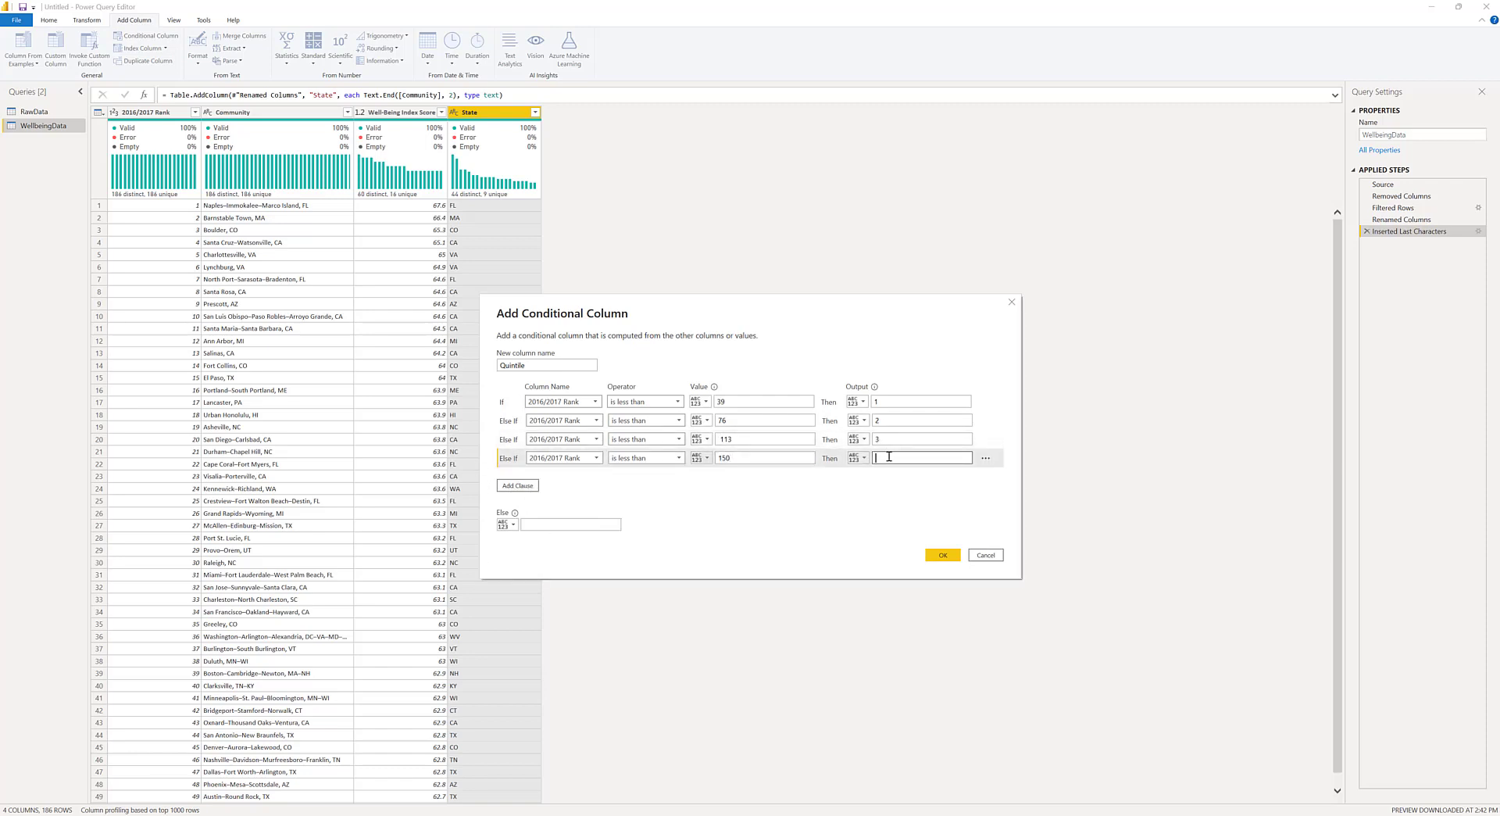
click(557, 525)
click(934, 554)
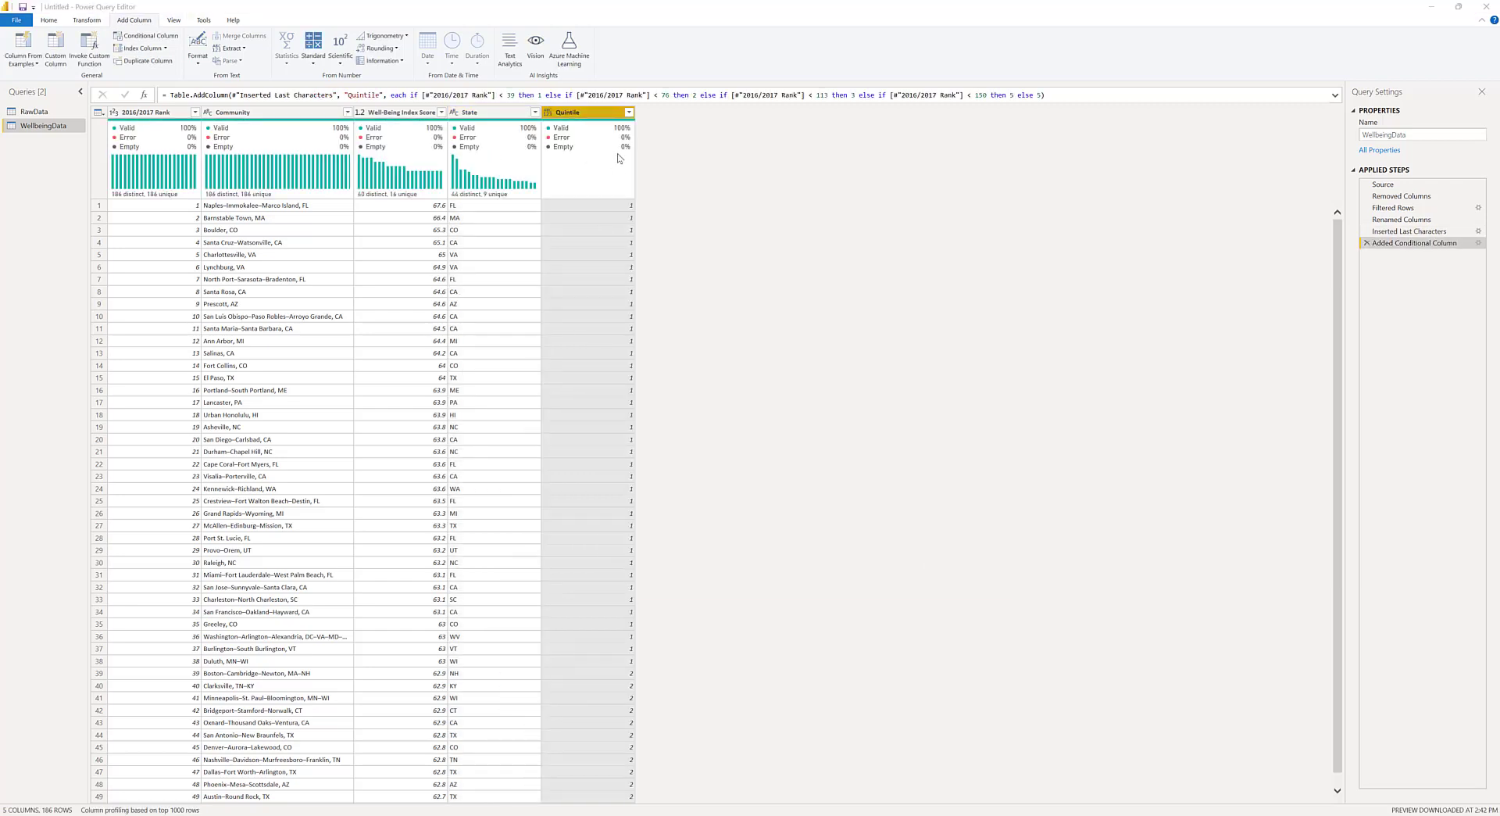
- Review the Quintile column's formula and its values down to the last row of WellbeingData
click(1135, 94)
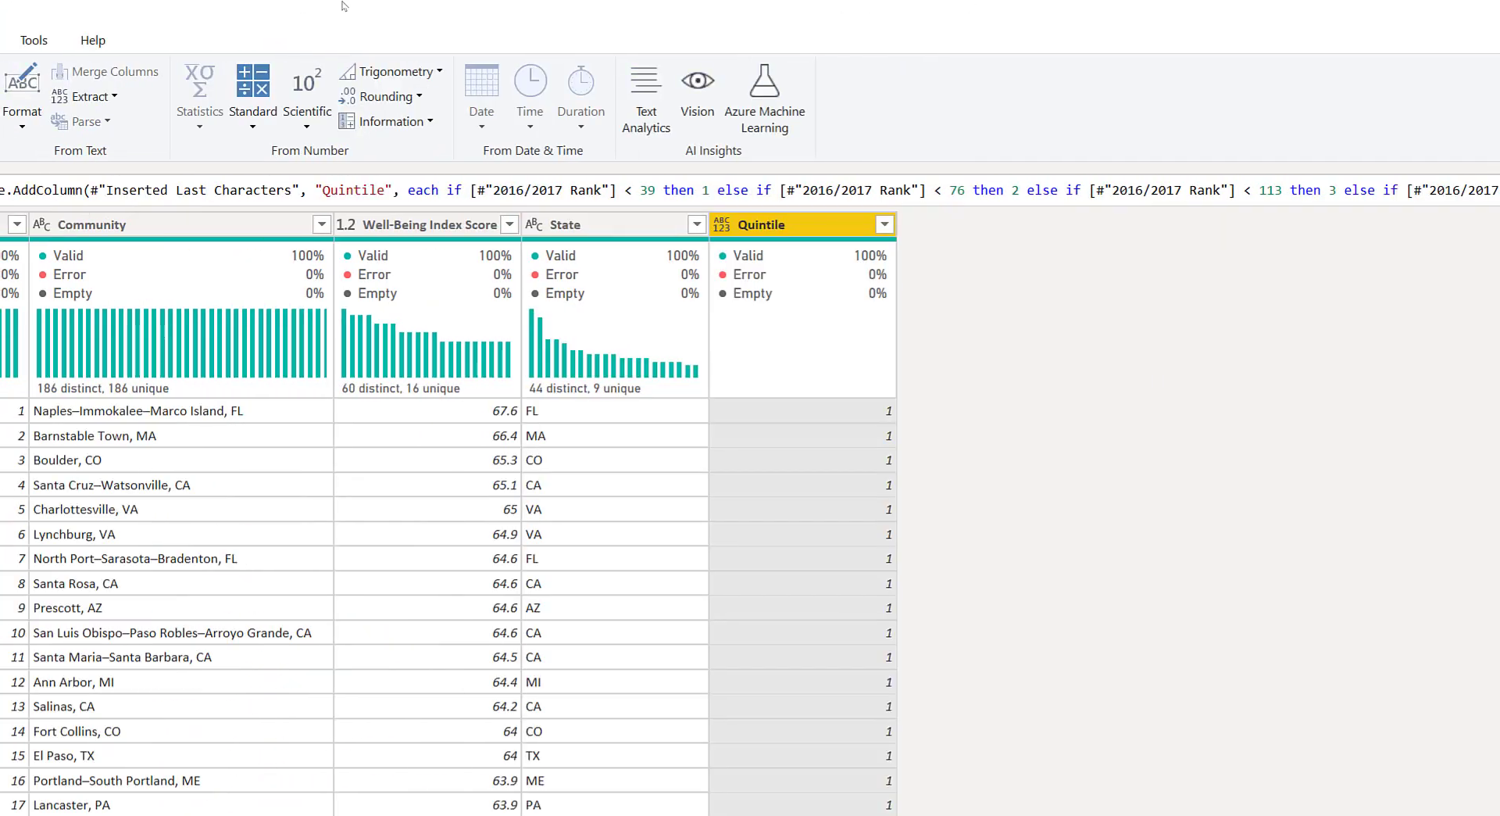
click(415, 10)
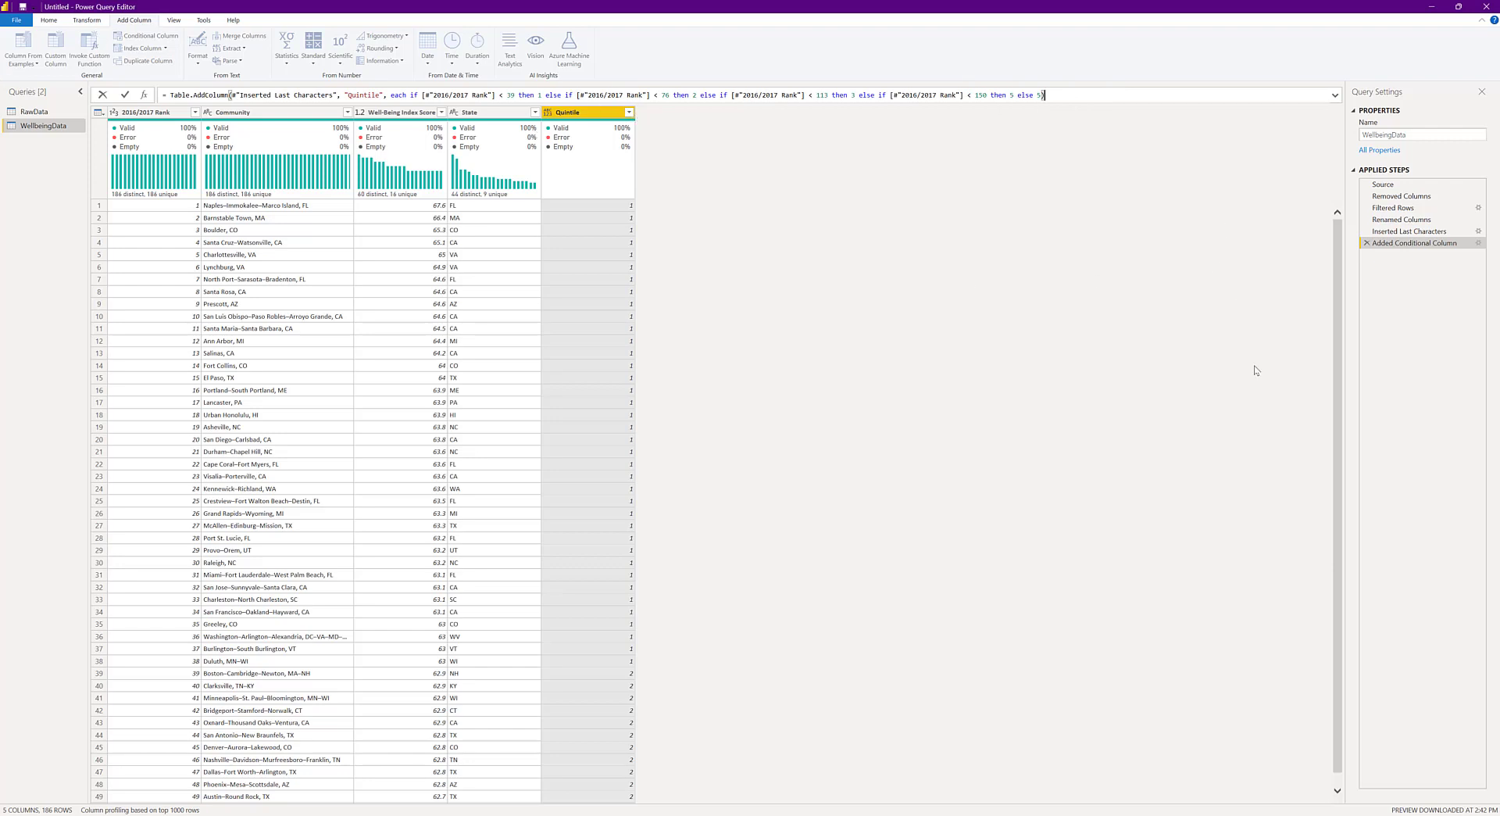
key(Return)
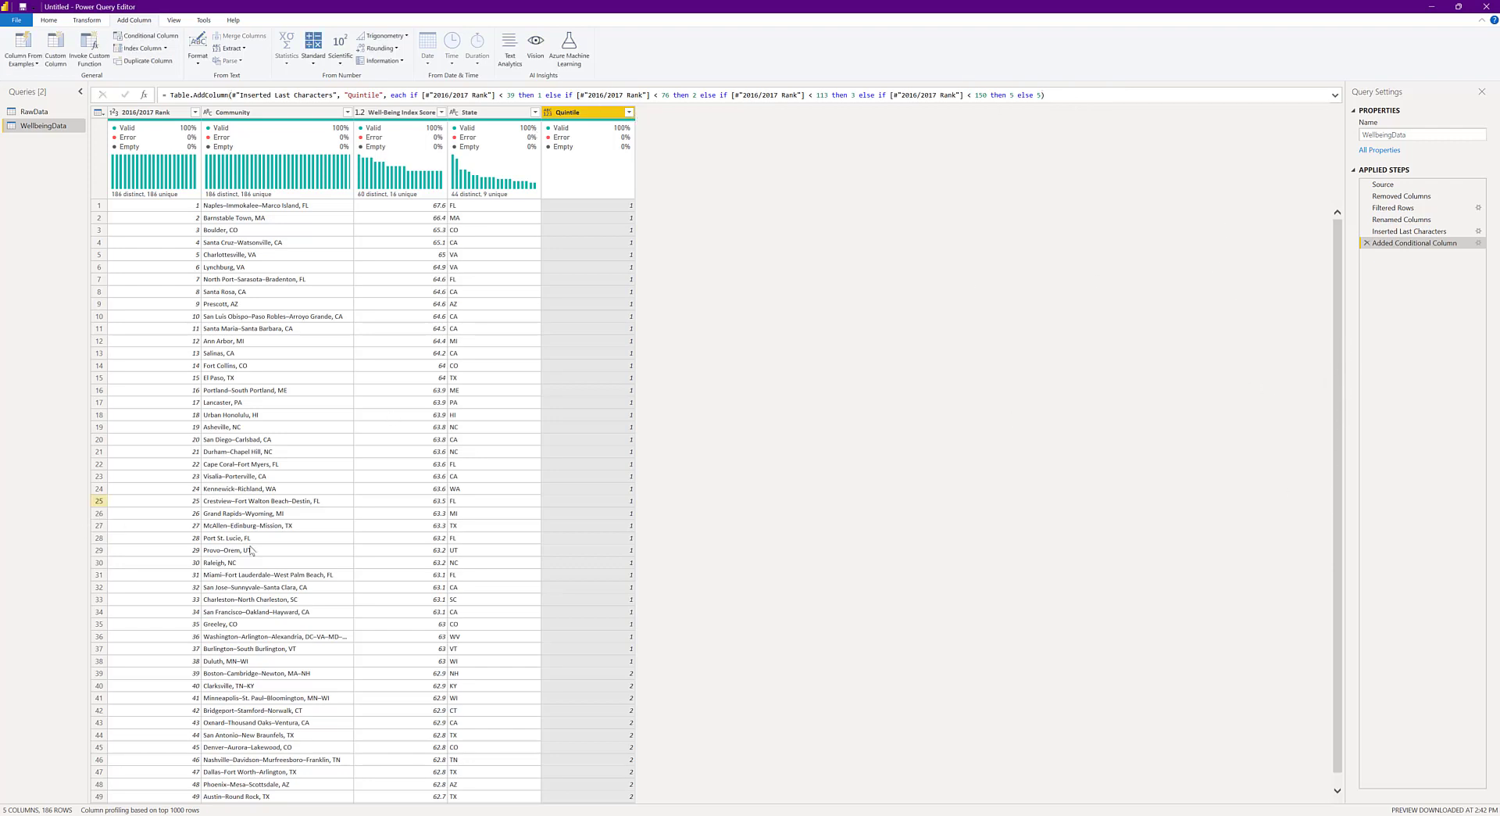
scroll(356, 545, down, 1)
scroll(357, 544, down, 20)
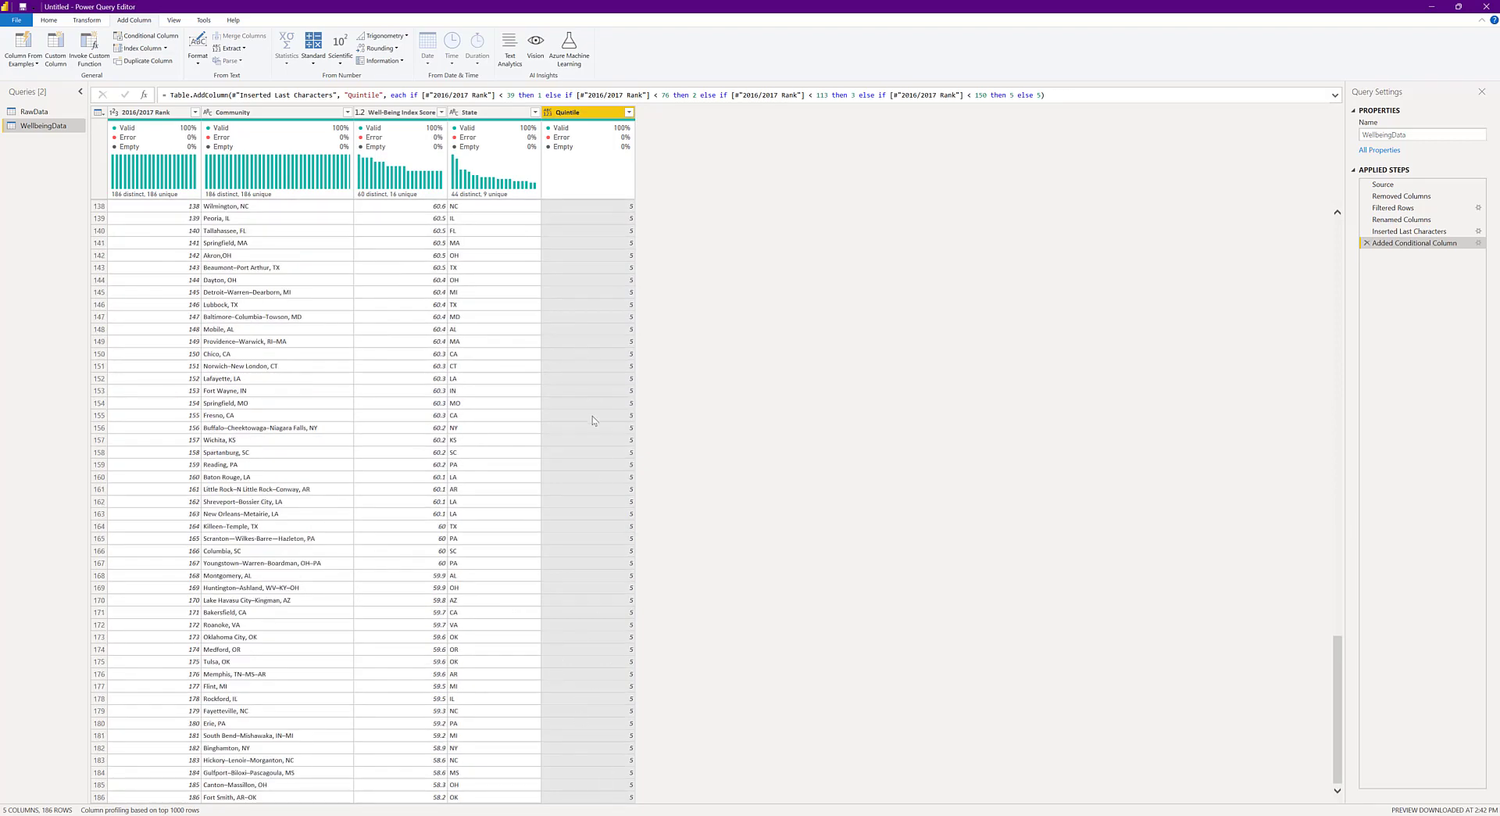
scroll(593, 416, up, 20)
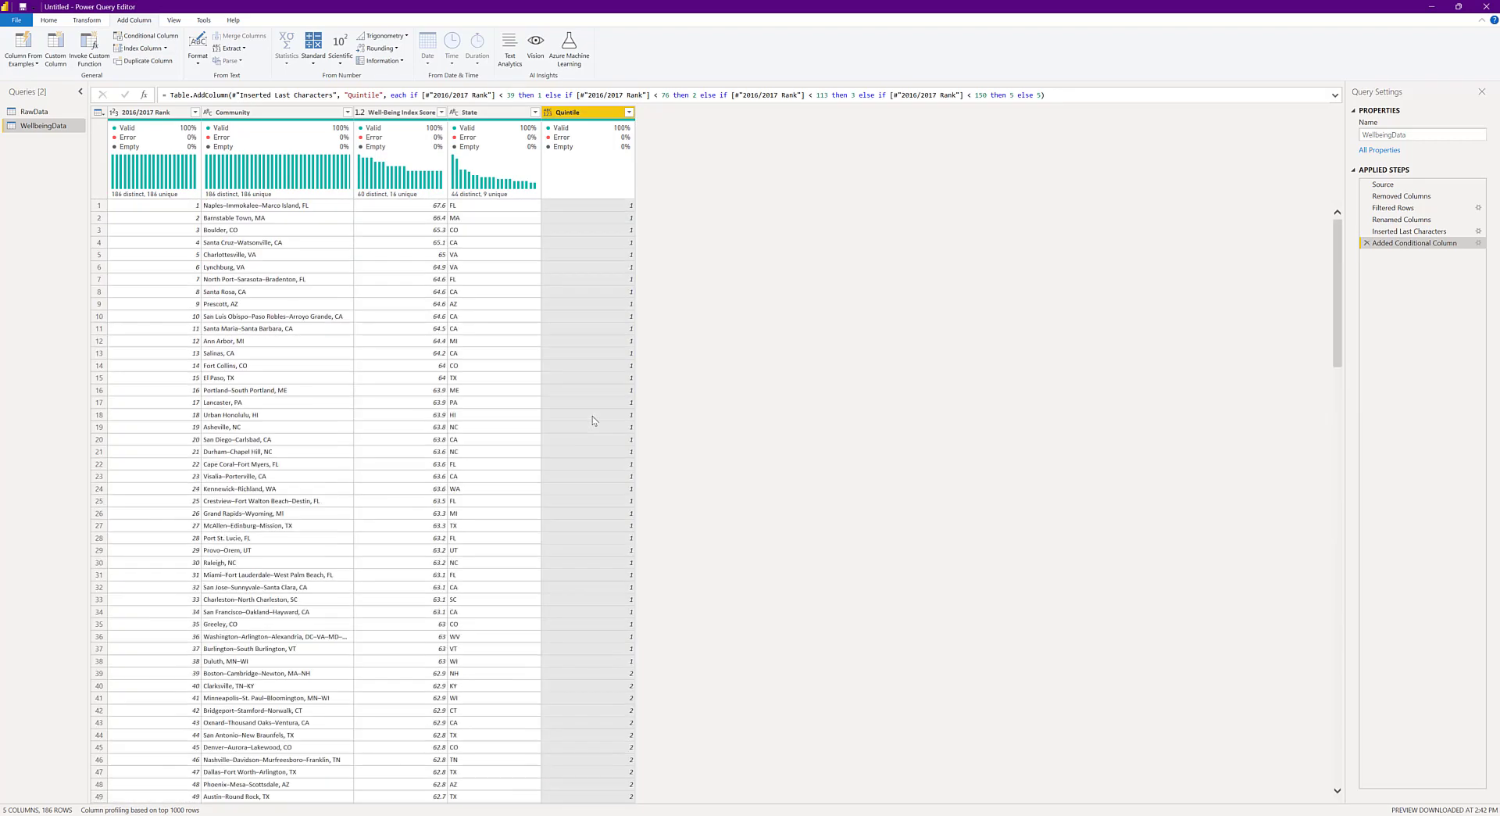
- Create a new query that references RawData and name it Data by Element
click(46, 129)
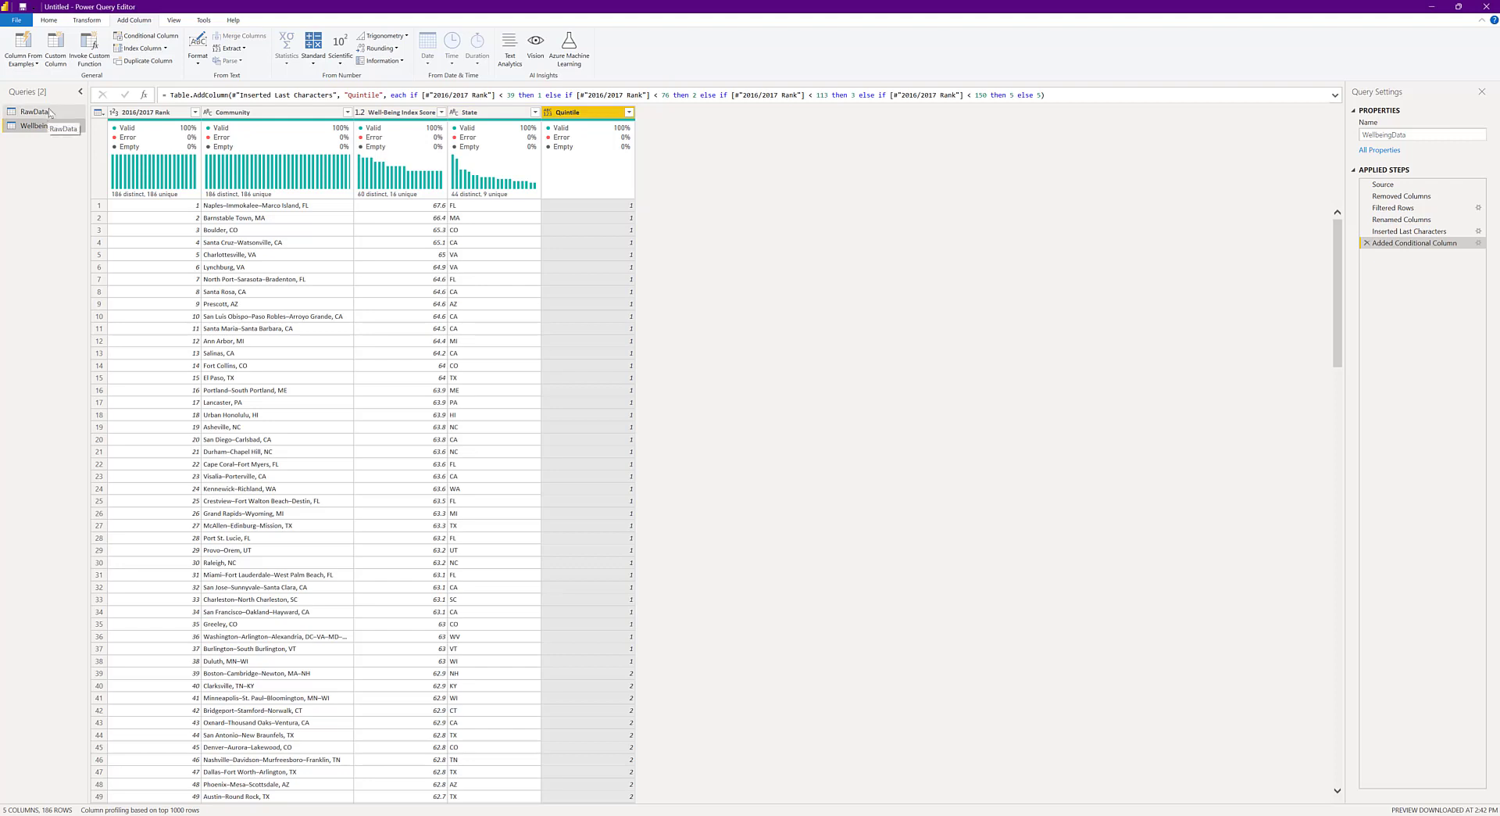
click(48, 113)
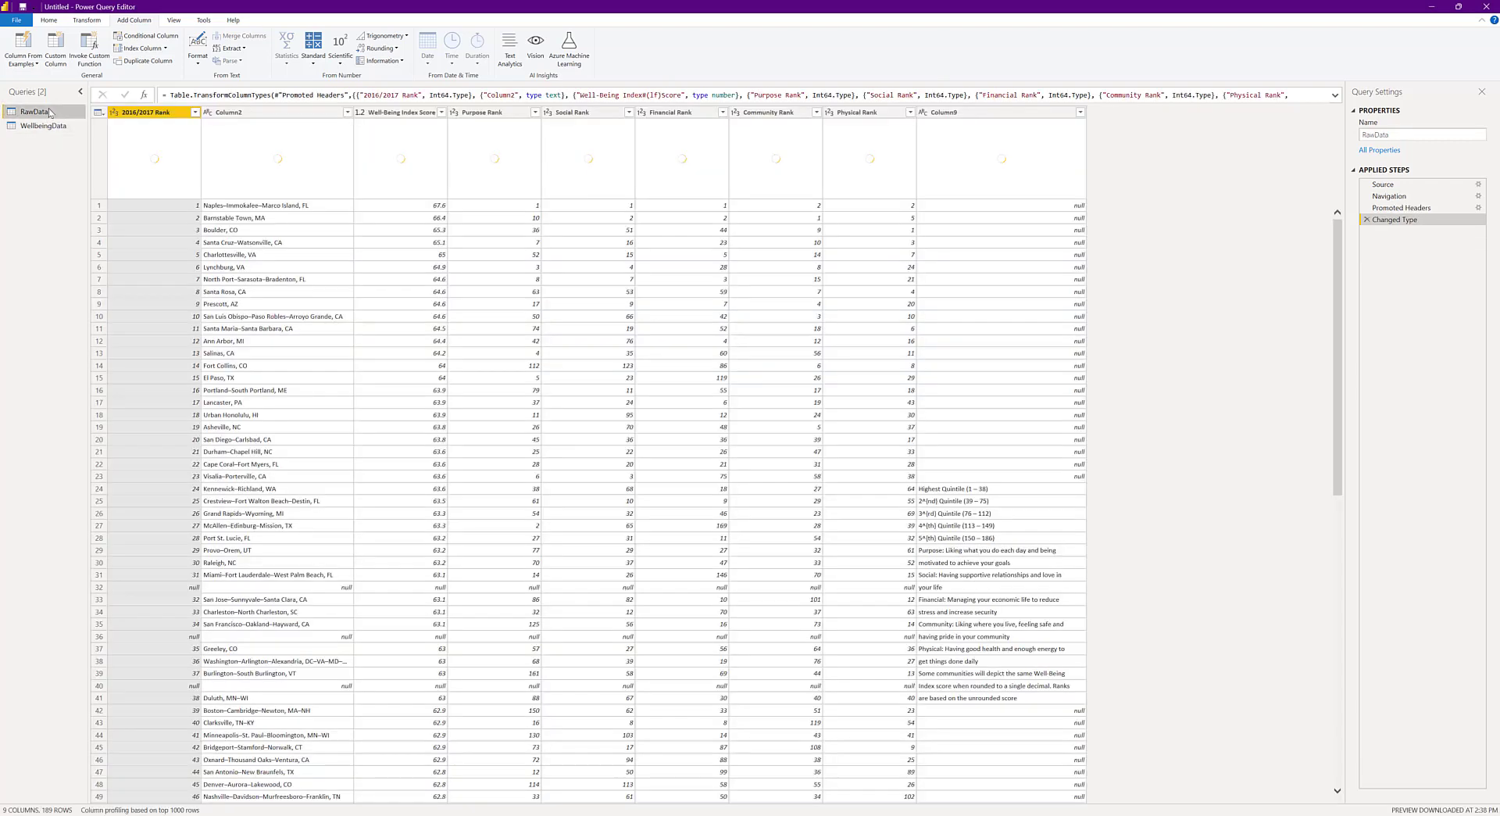
right_click(50, 114)
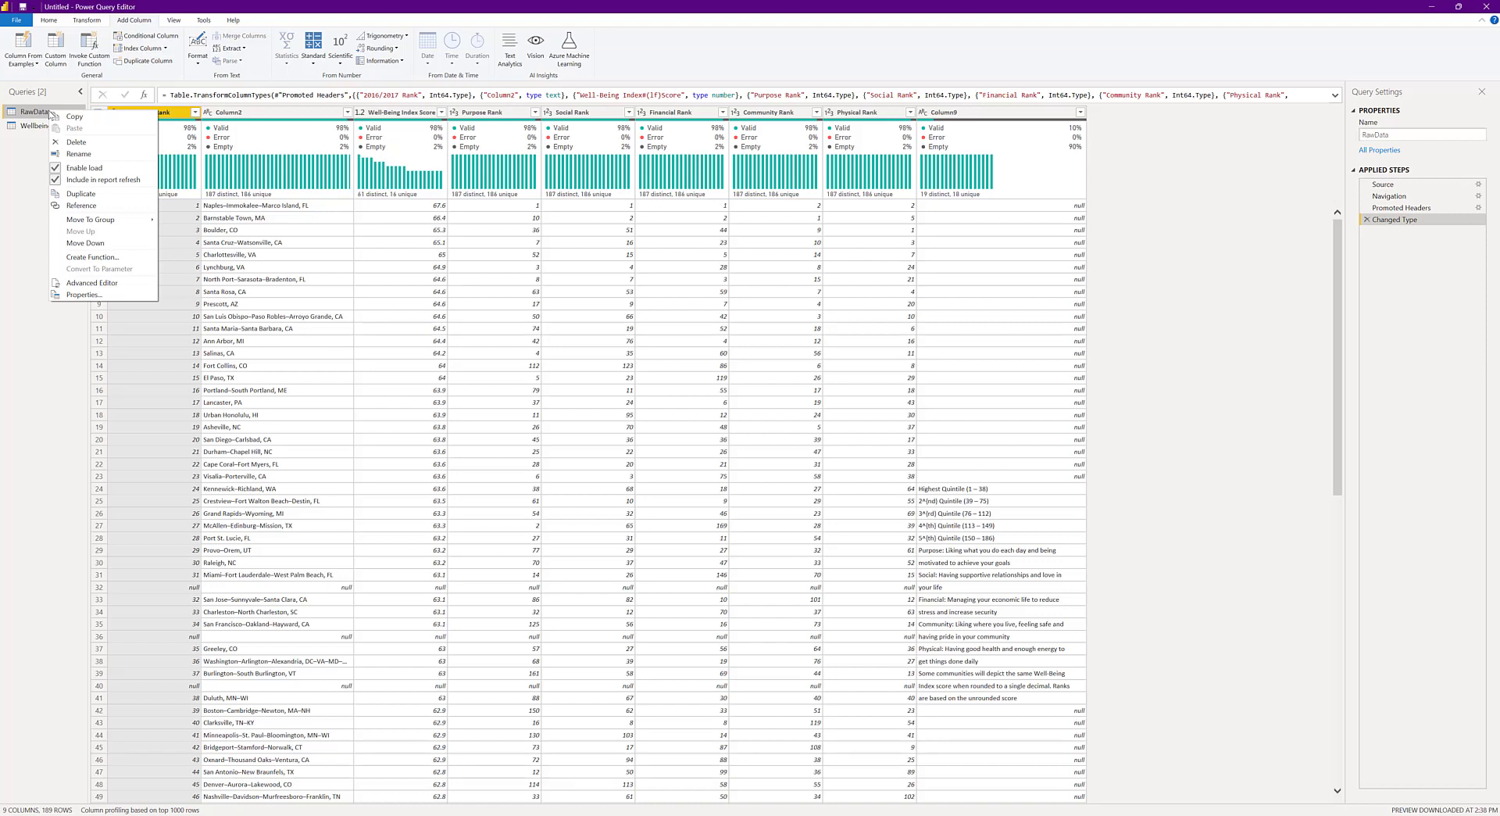
click(72, 204)
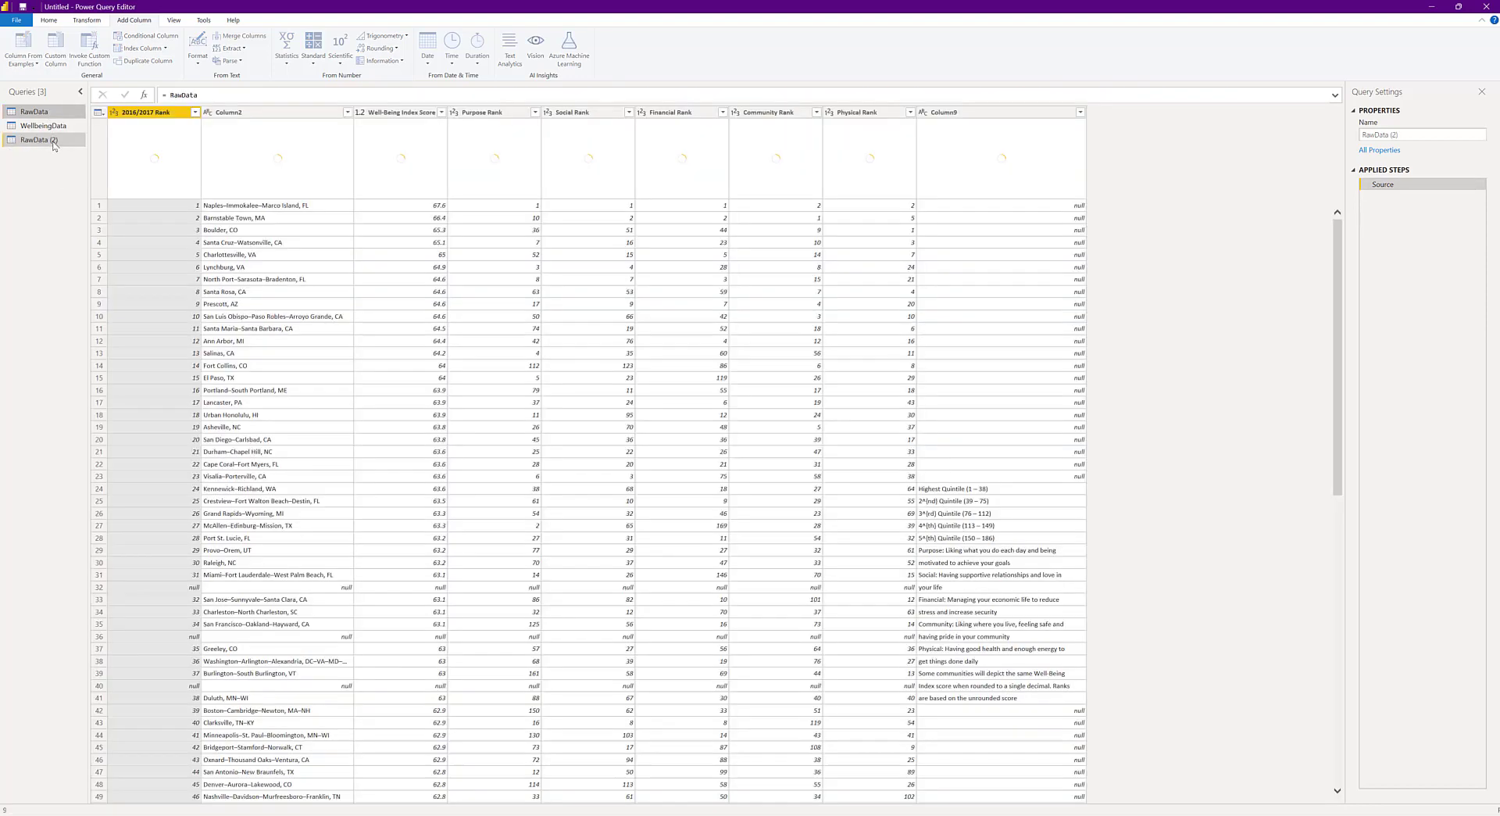
double_click(56, 143)
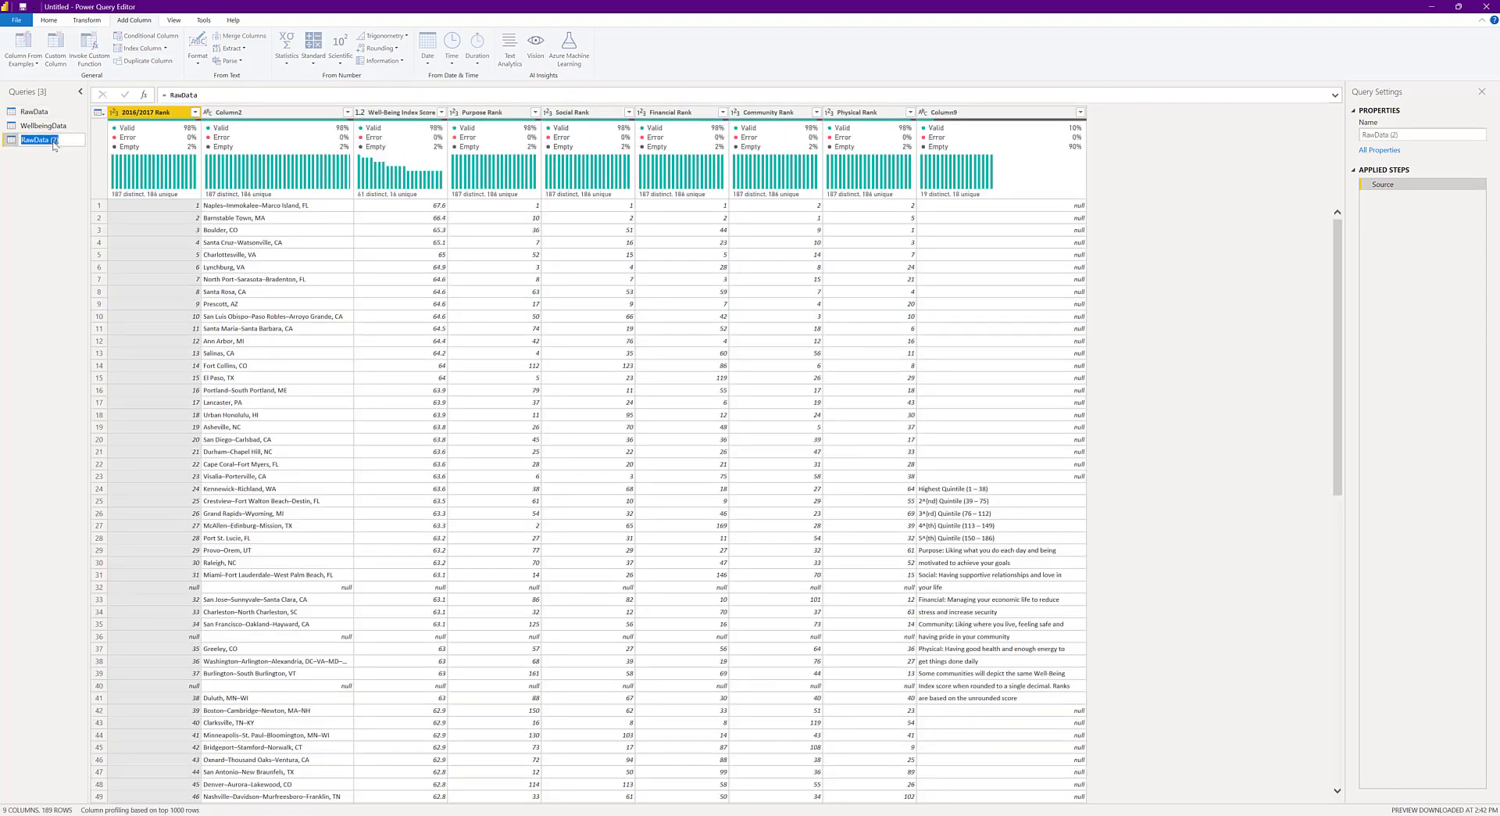
text(D)
text(ata by)
text(EWe)
text(ment)
key(Return)
- Filter the null values out of the 2016/2017 Rank column in Data by Element
click(195, 112)
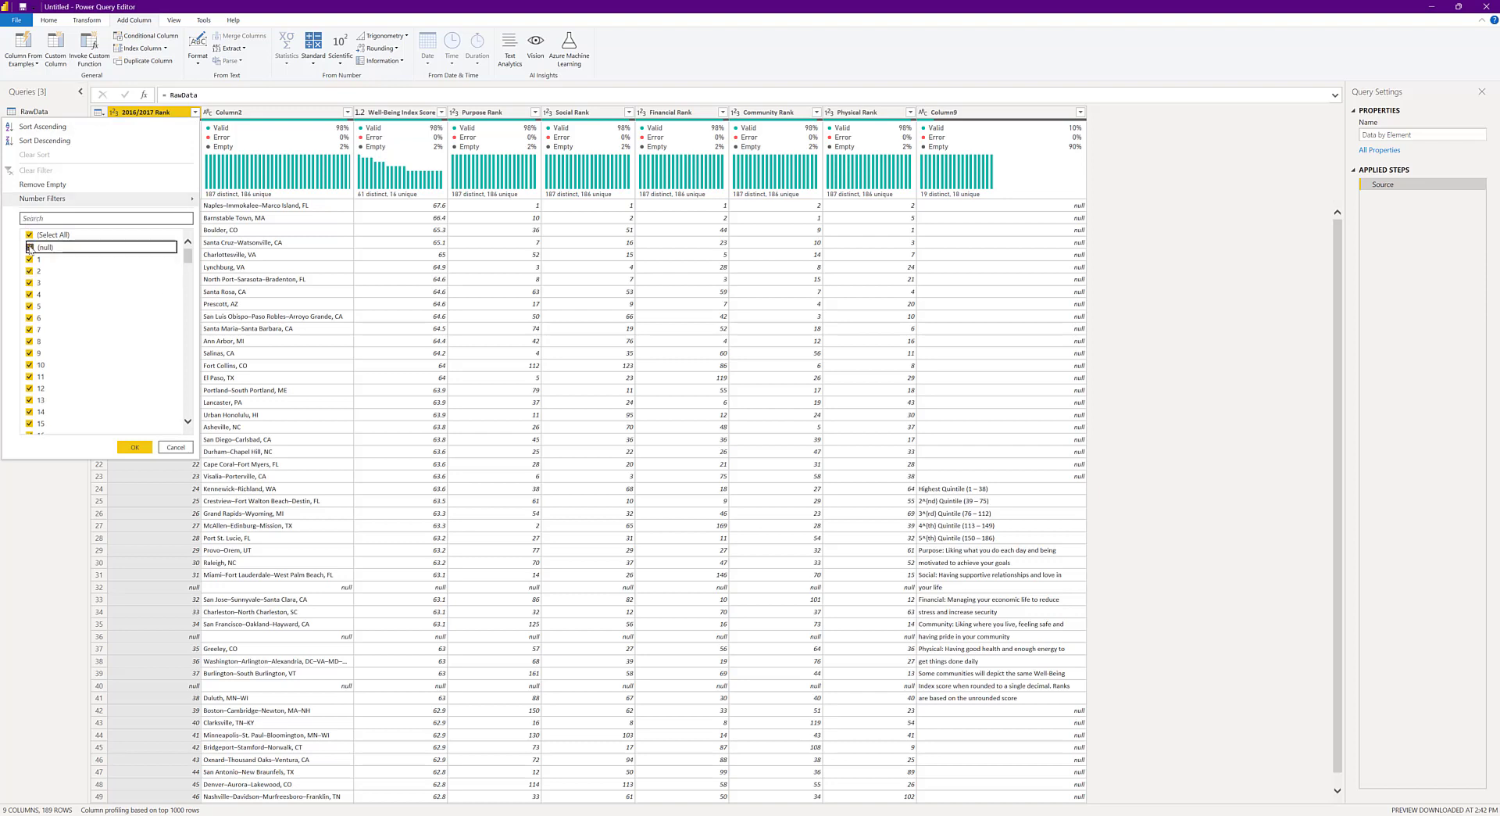
click(29, 246)
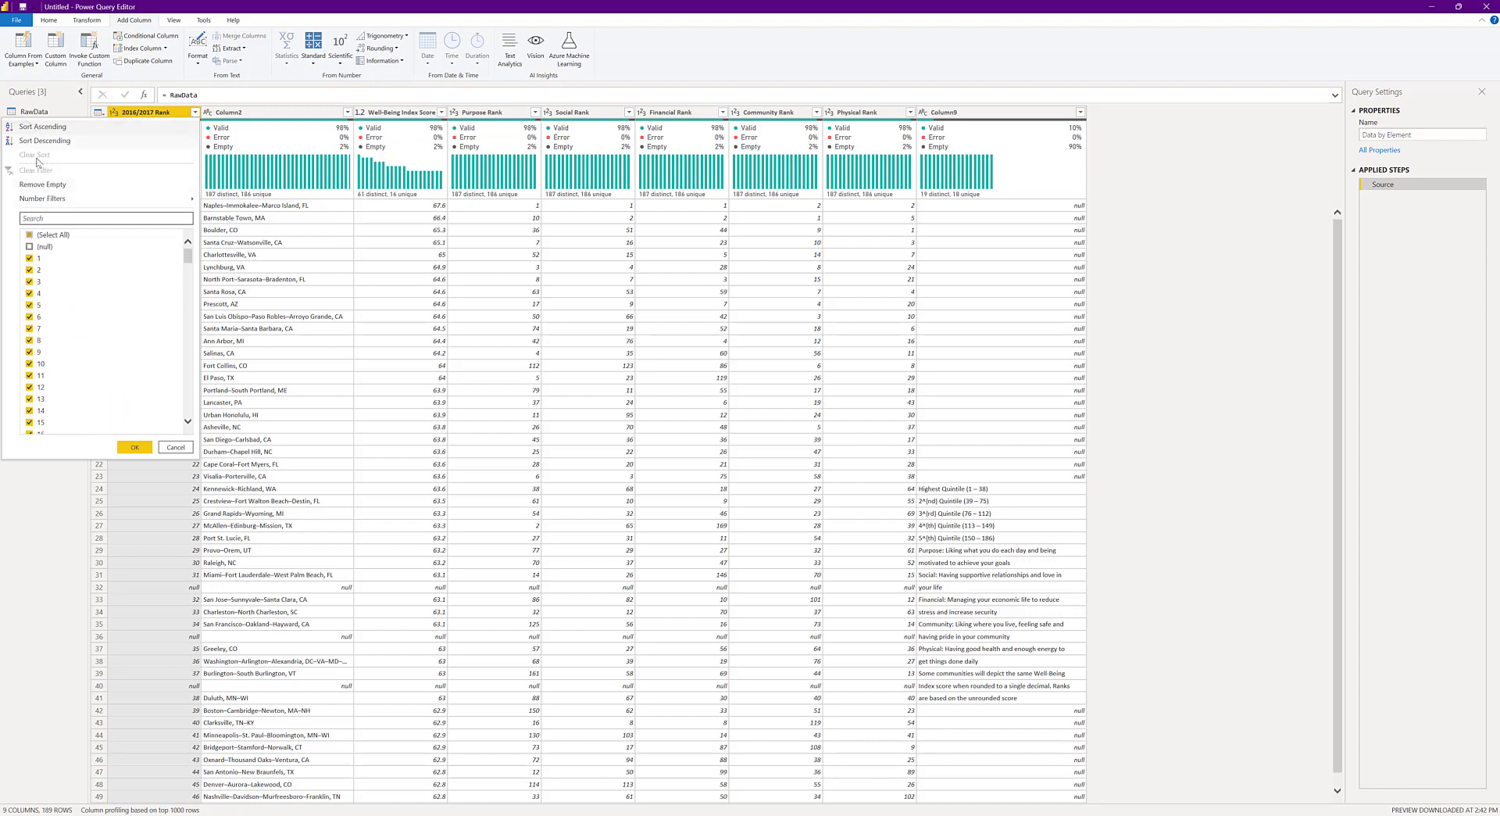
click(134, 448)
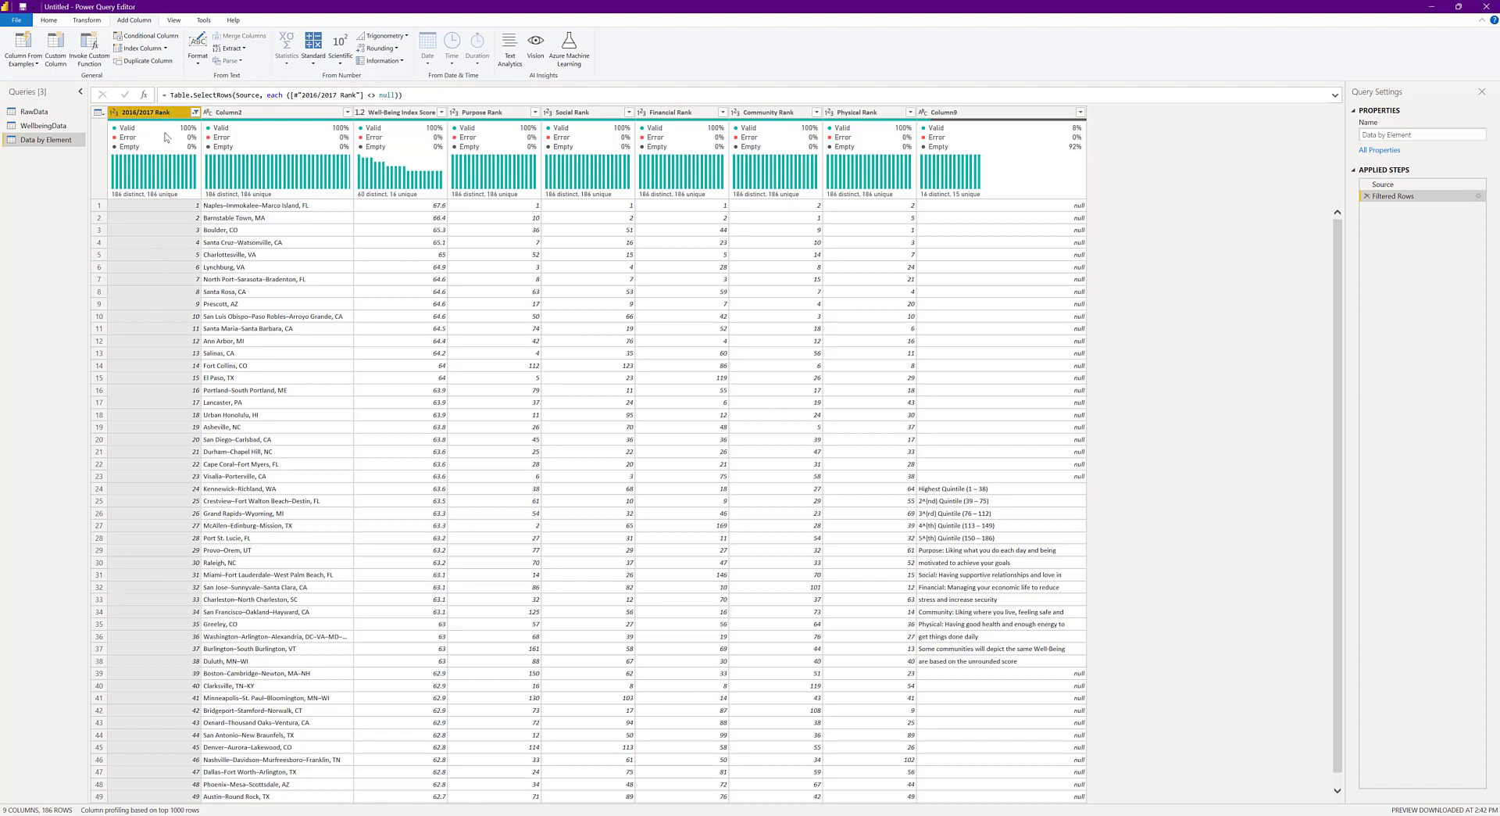
- Remove Column2, Well-Being Index Score and Column9 from the Data by Element query
click(253, 114)
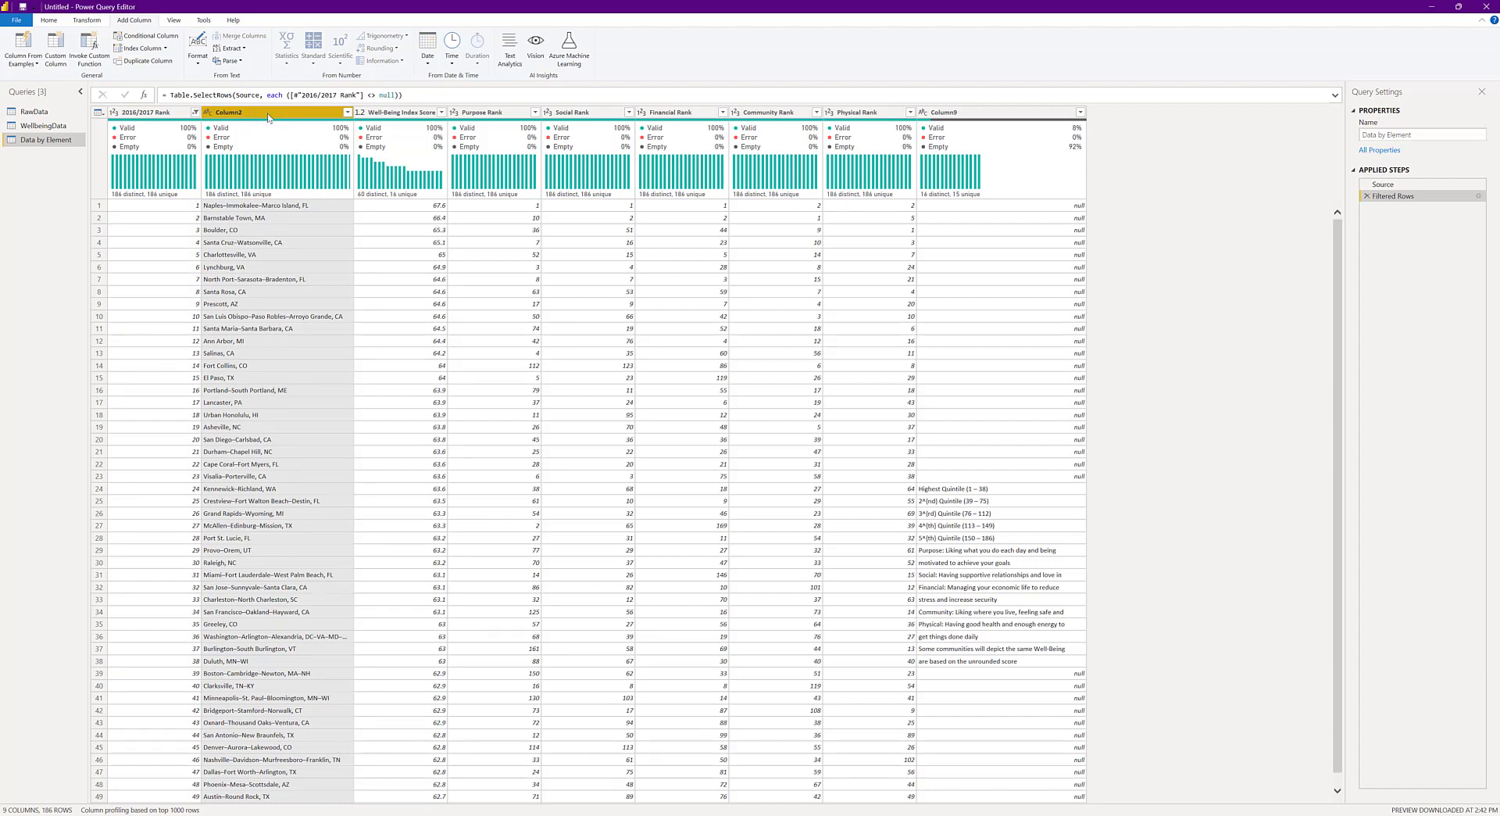
click(173, 114)
click(259, 114)
ctrl+click(394, 114)
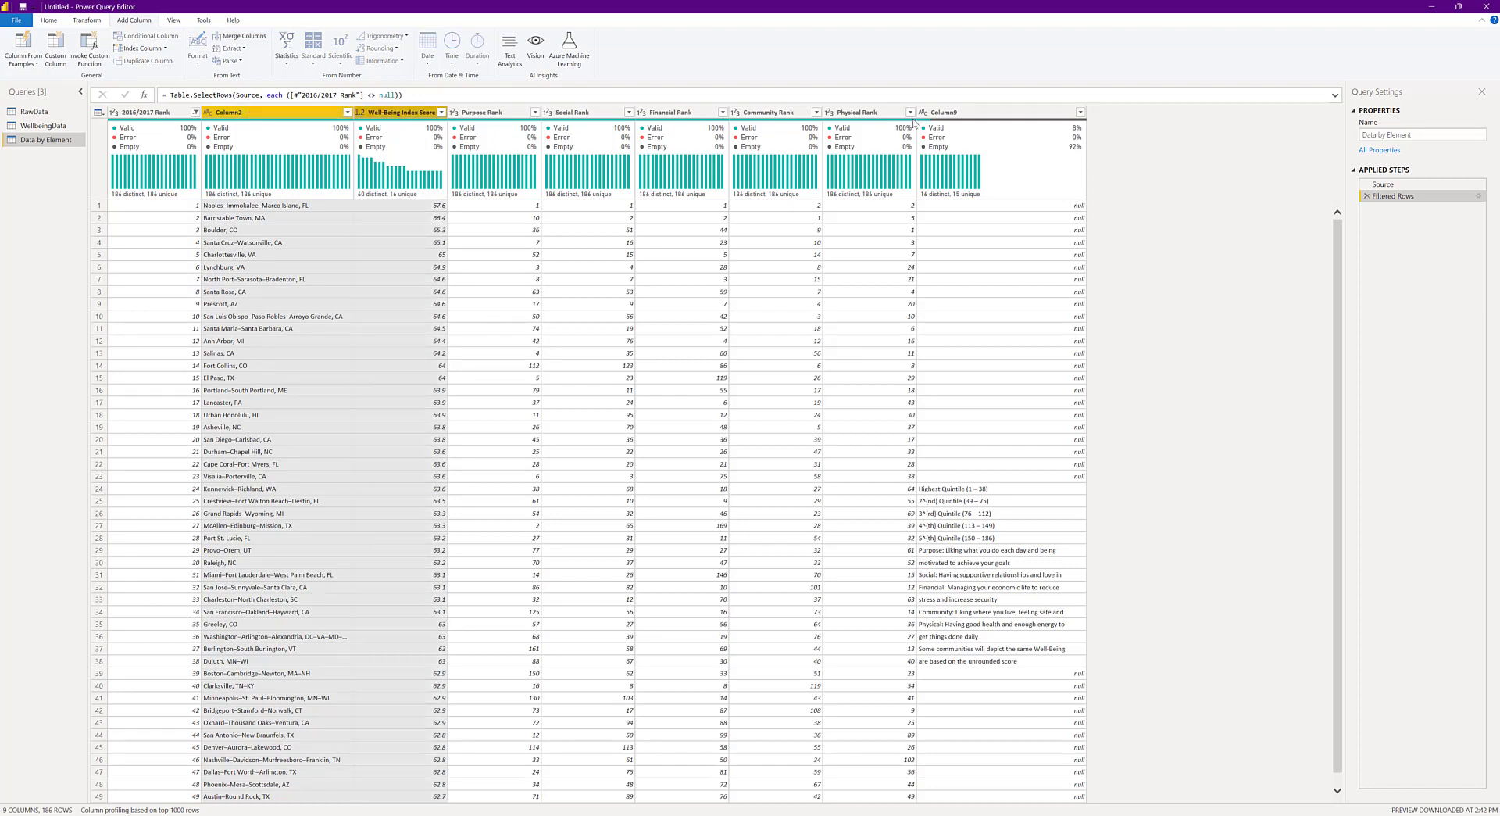
click(1020, 114)
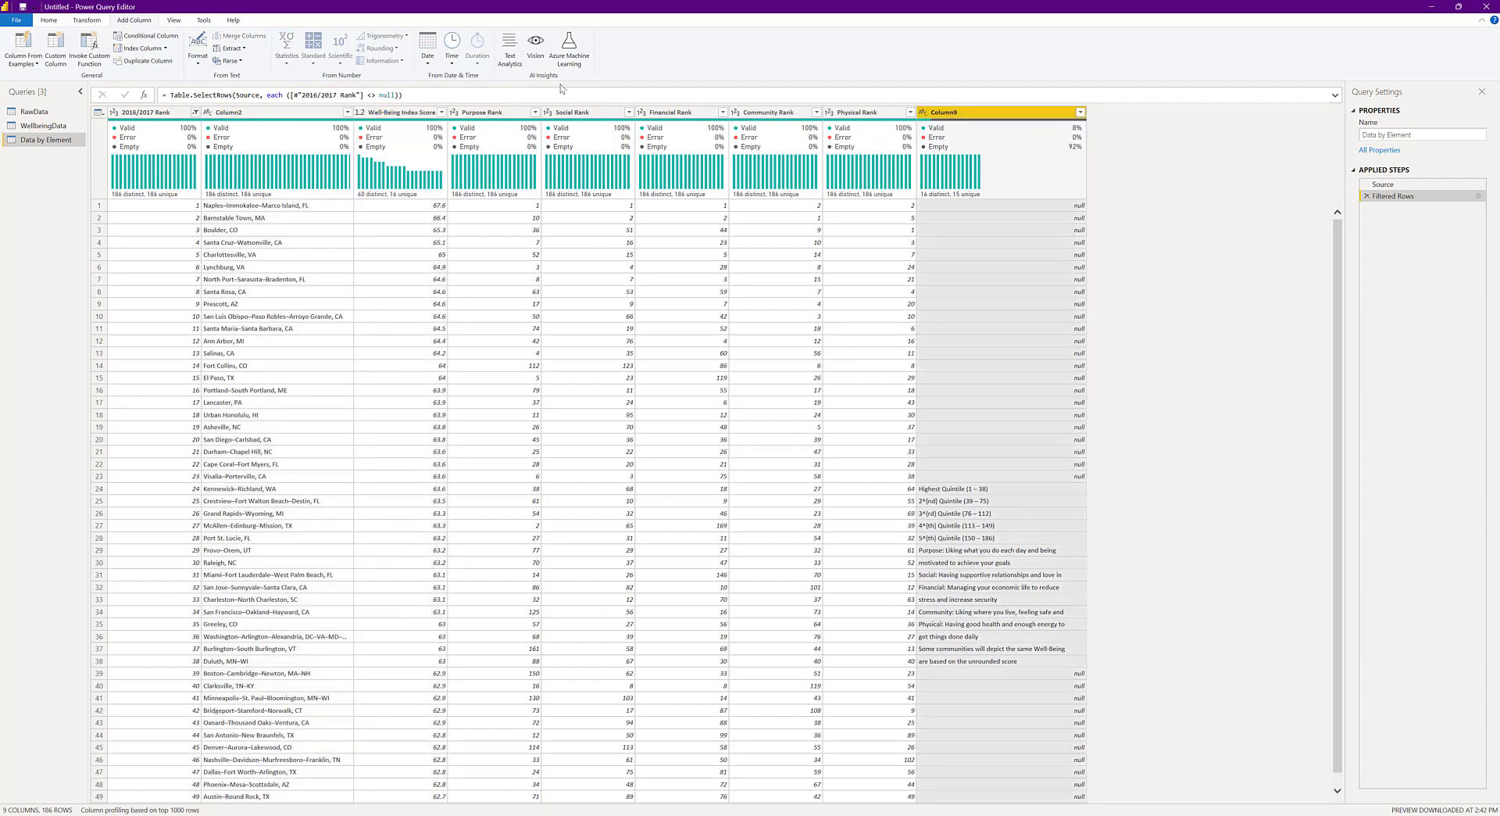
shift+click(313, 114)
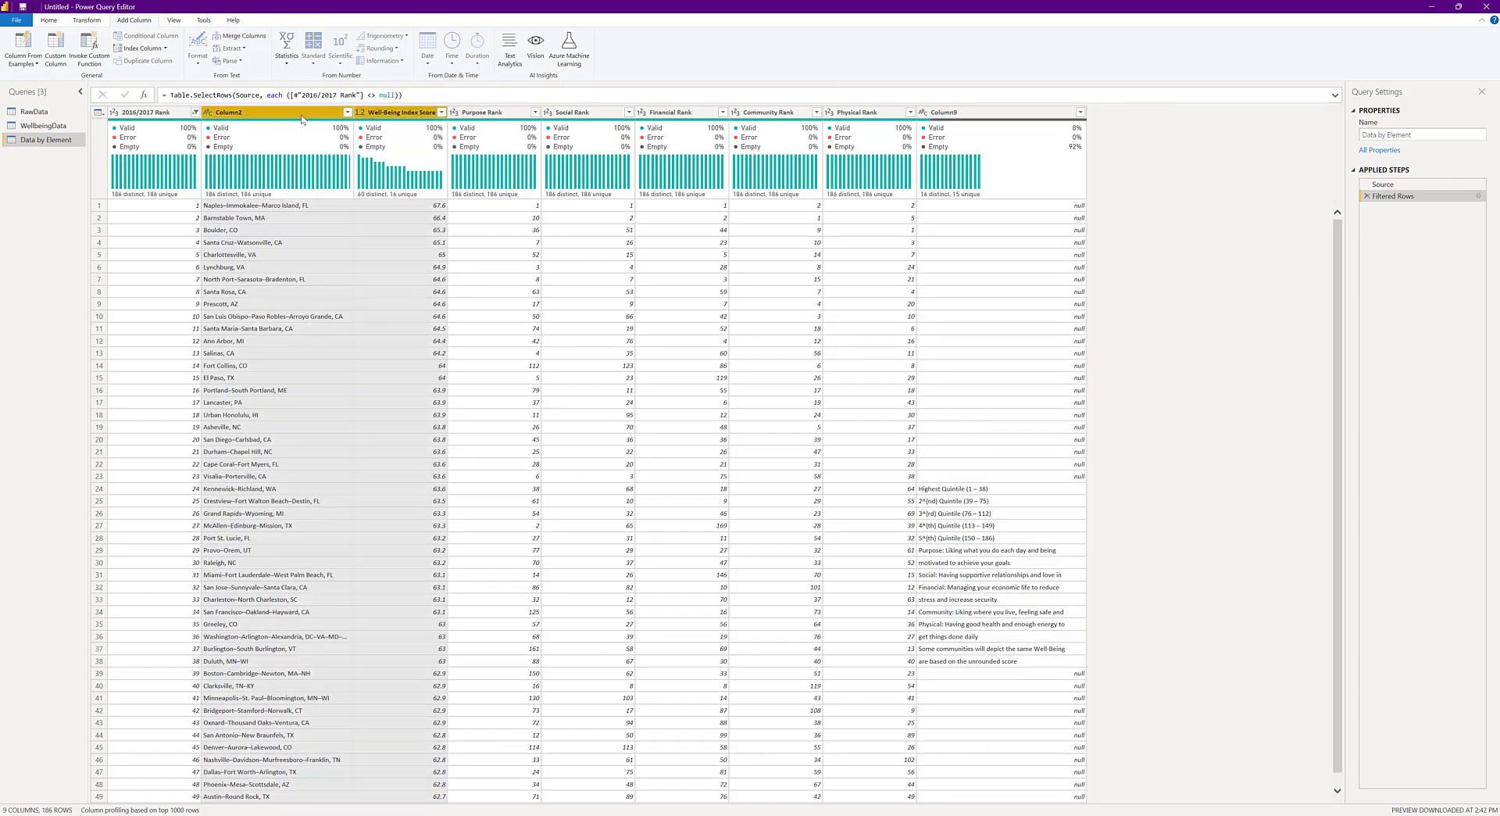
ctrl+click(403, 113)
ctrl+click(403, 114)
ctrl+click(975, 117)
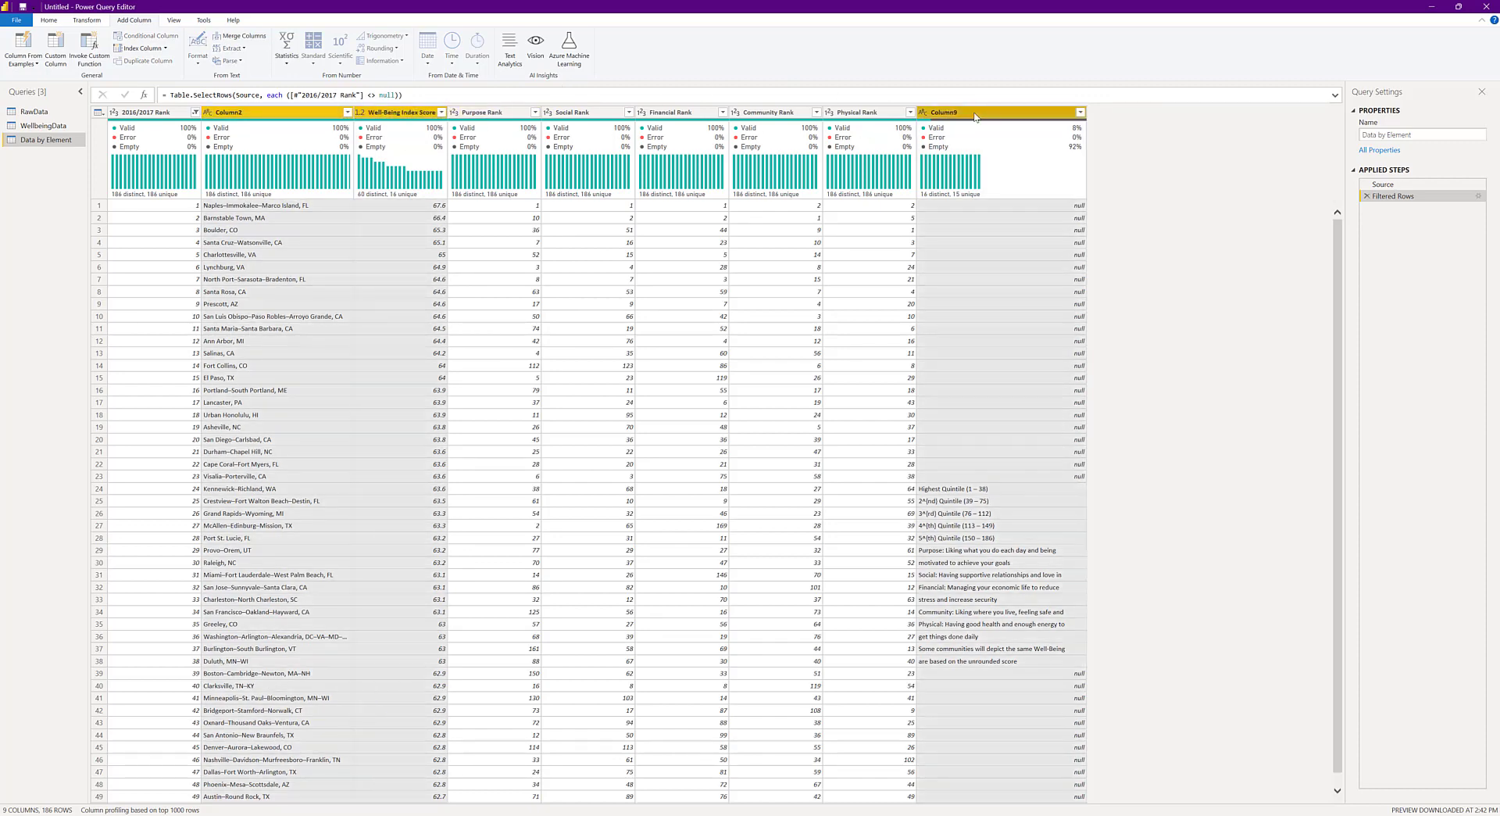
right_click(975, 116)
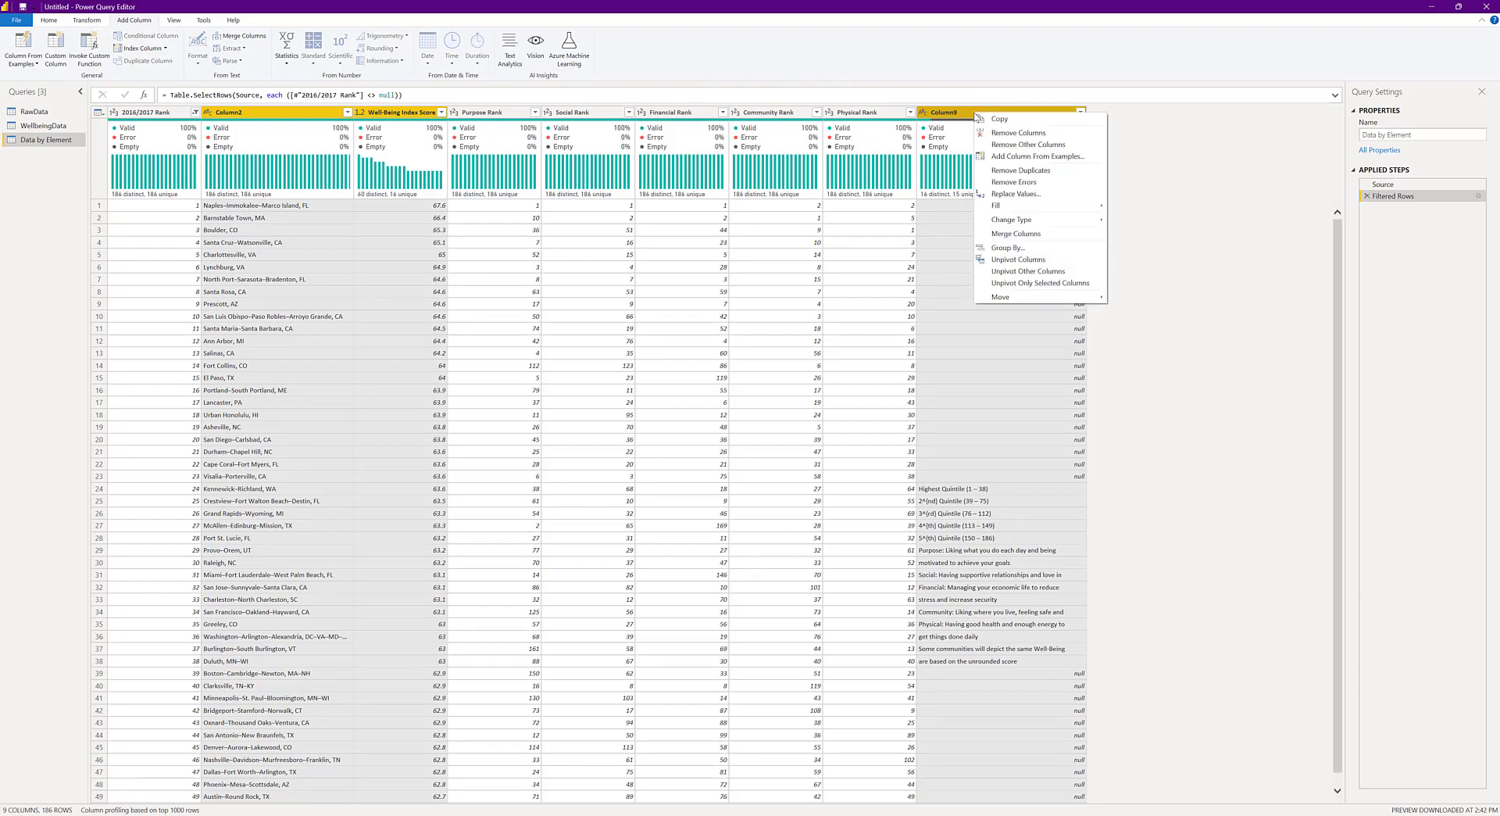
click(991, 138)
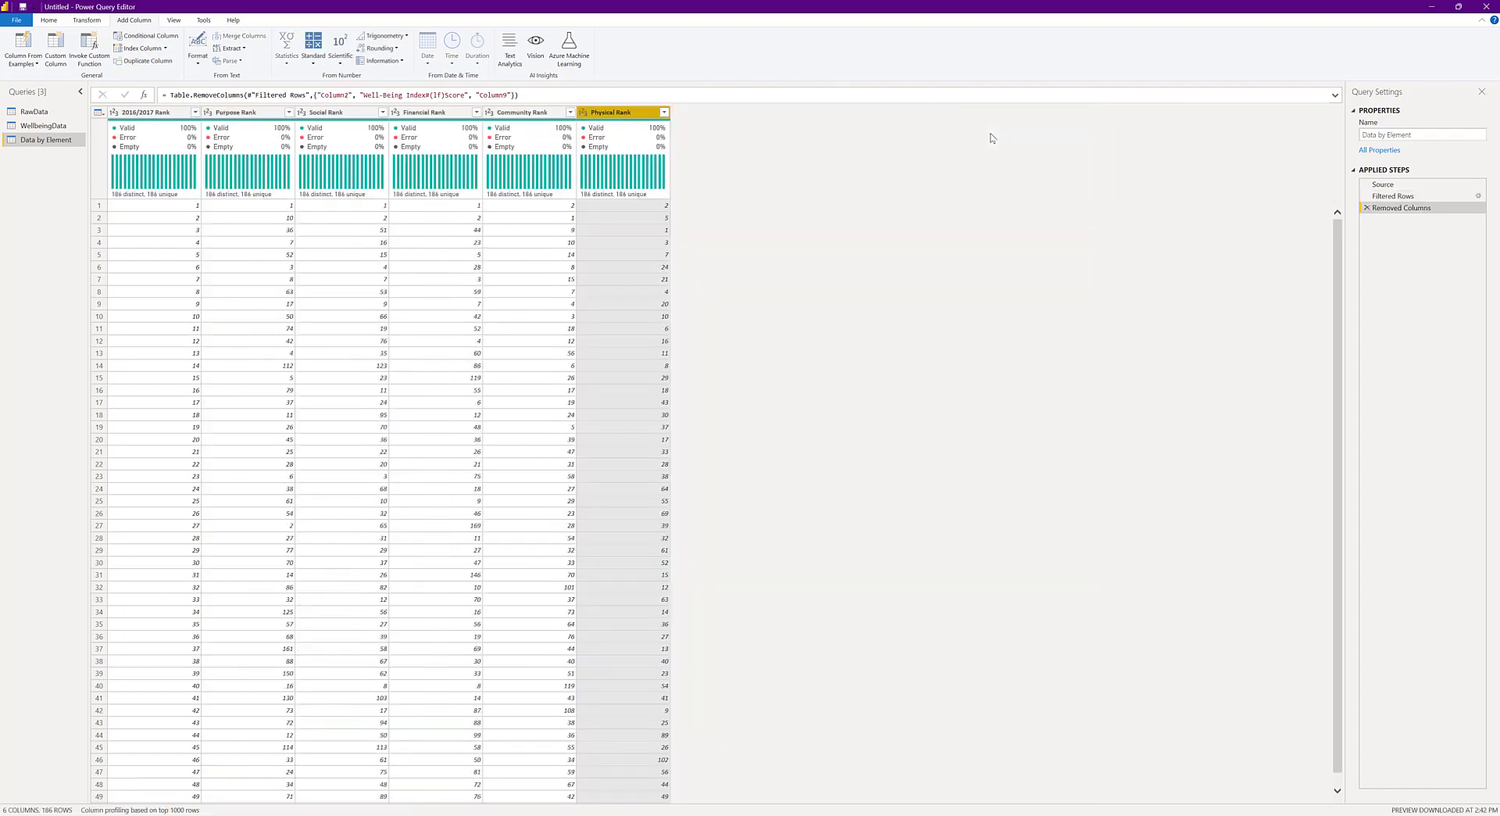
- Unpivot all columns other than 2016/2017 Rank in the Data by Element query
click(144, 114)
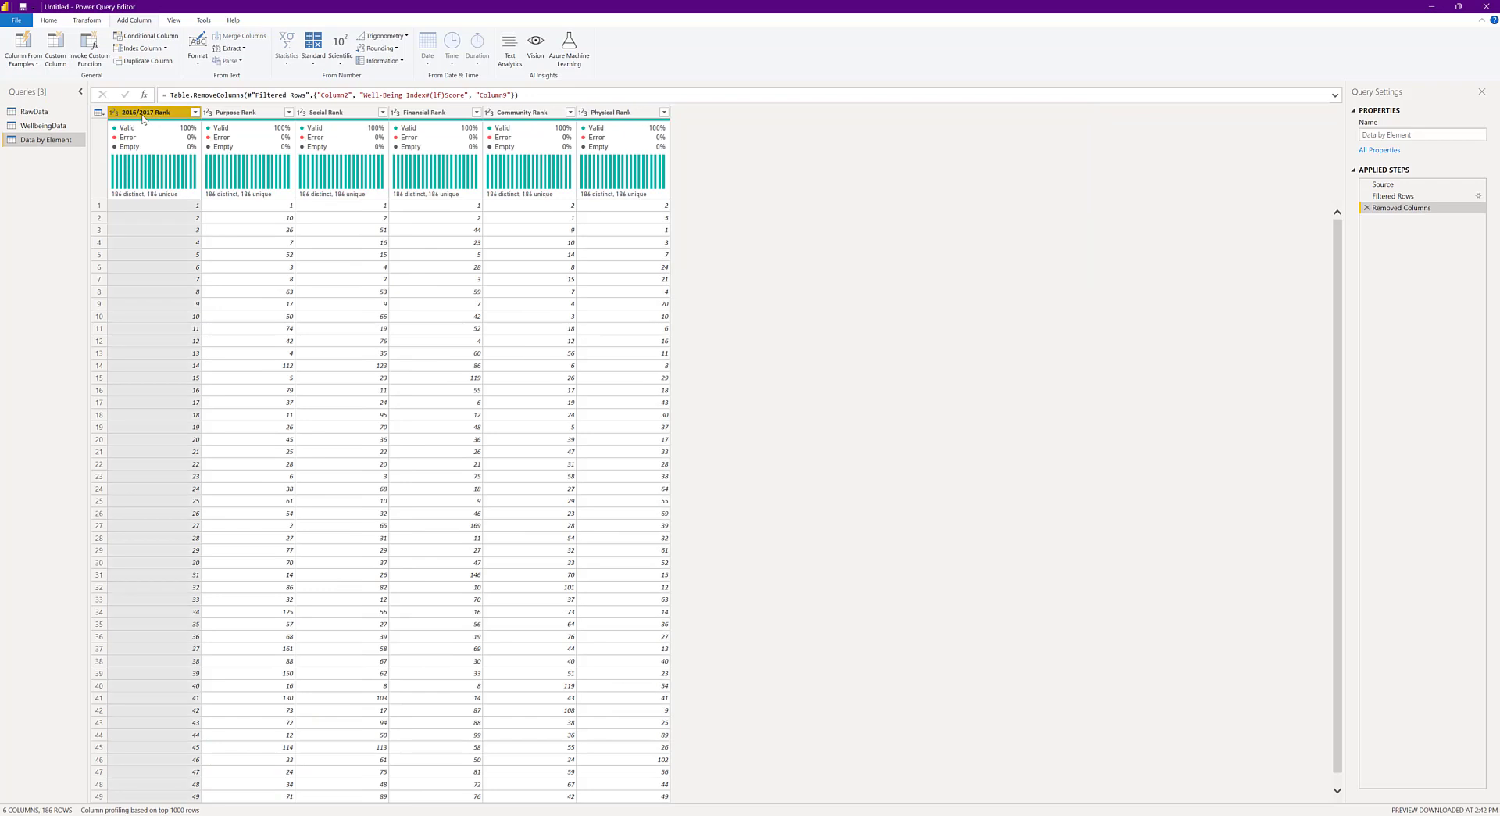
right_click(144, 119)
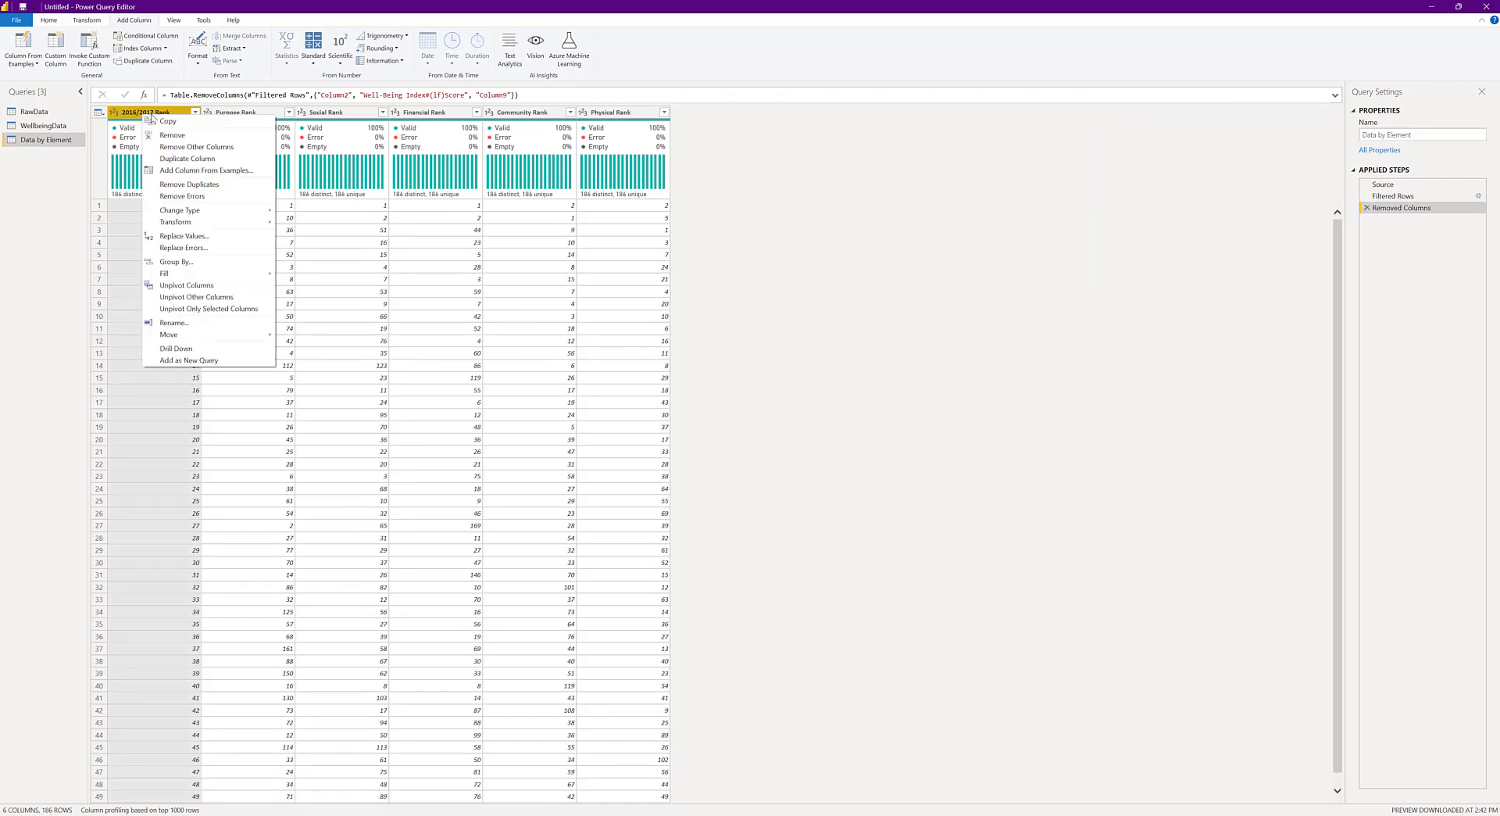
click(196, 297)
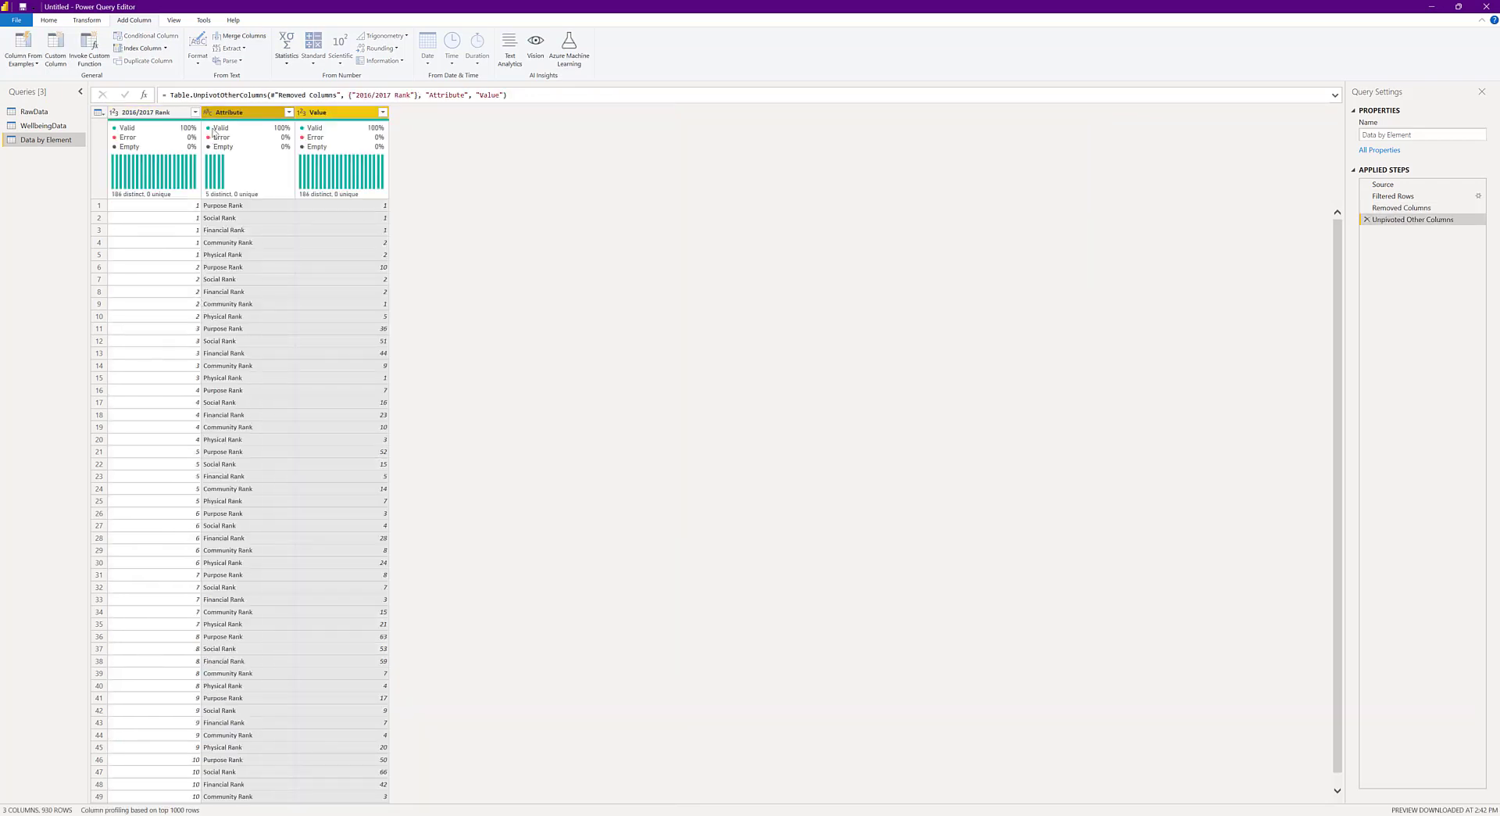
- Rename the Attribute column to Element
double_click(221, 114)
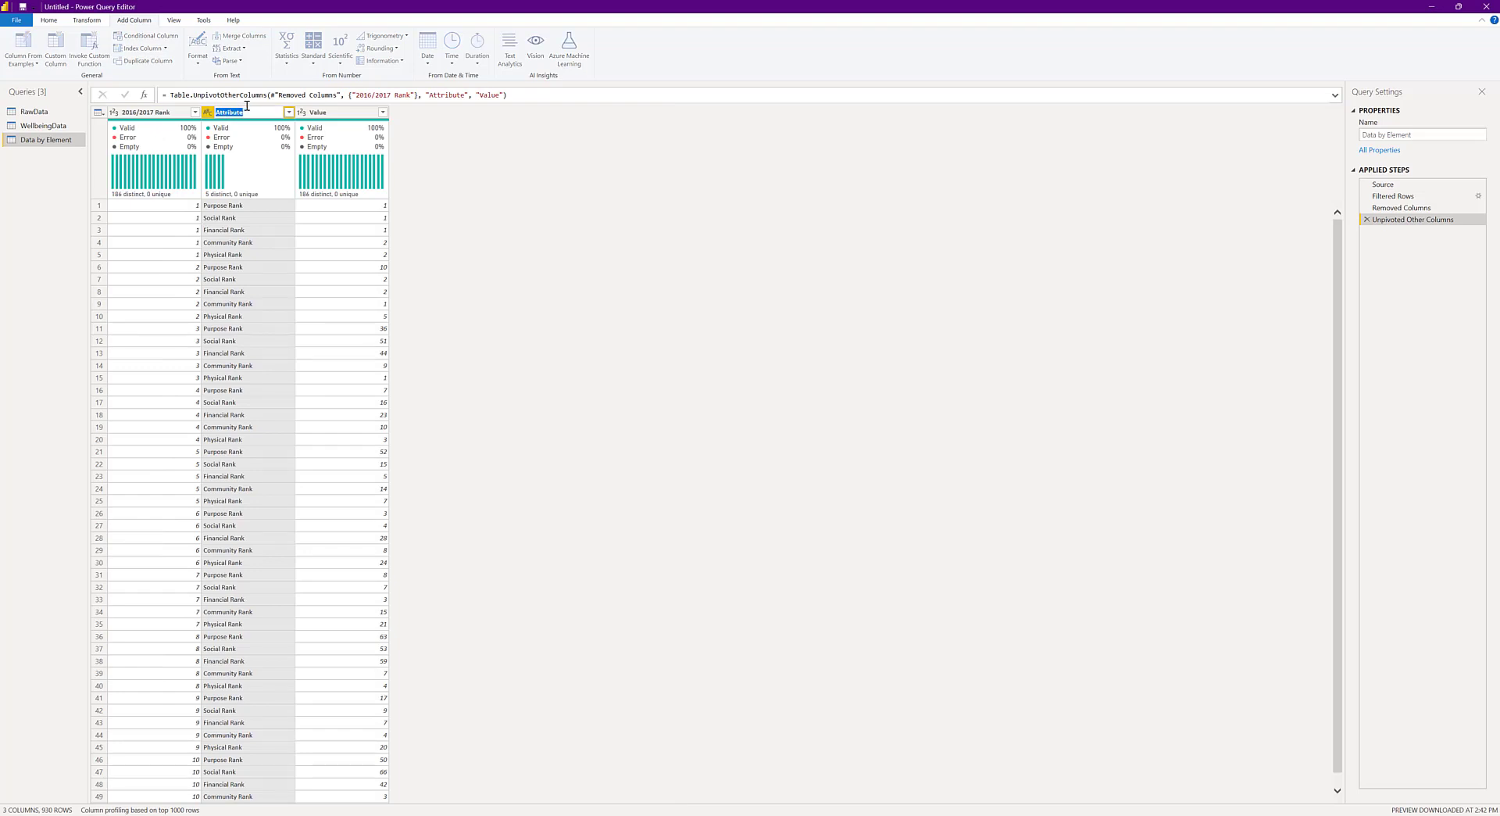
text(Element)
key(Return)
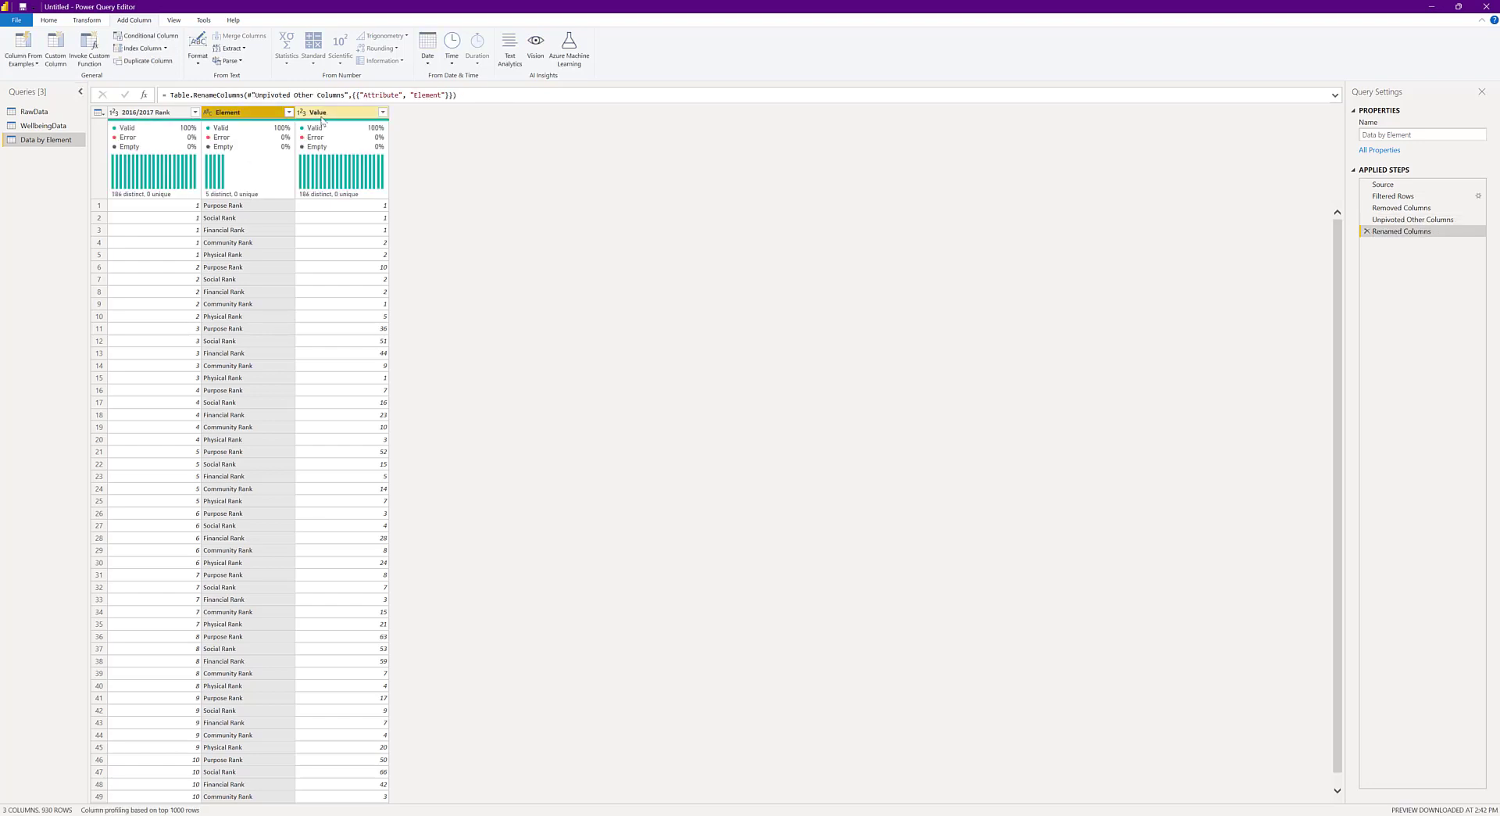
- Replace " Rank" with nothing in the Element column of the Data by Element query
right_click(232, 113)
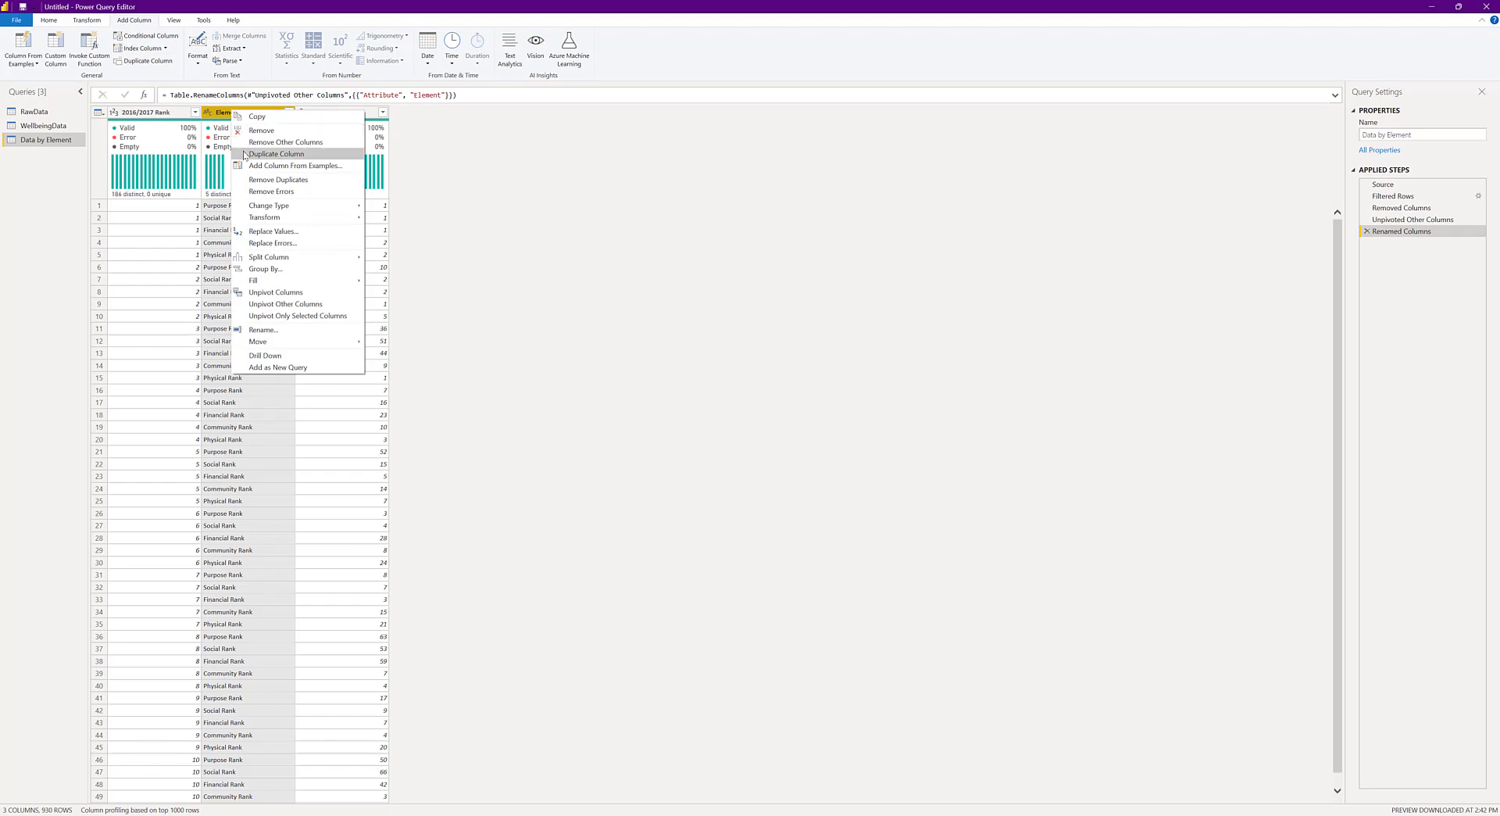
click(272, 234)
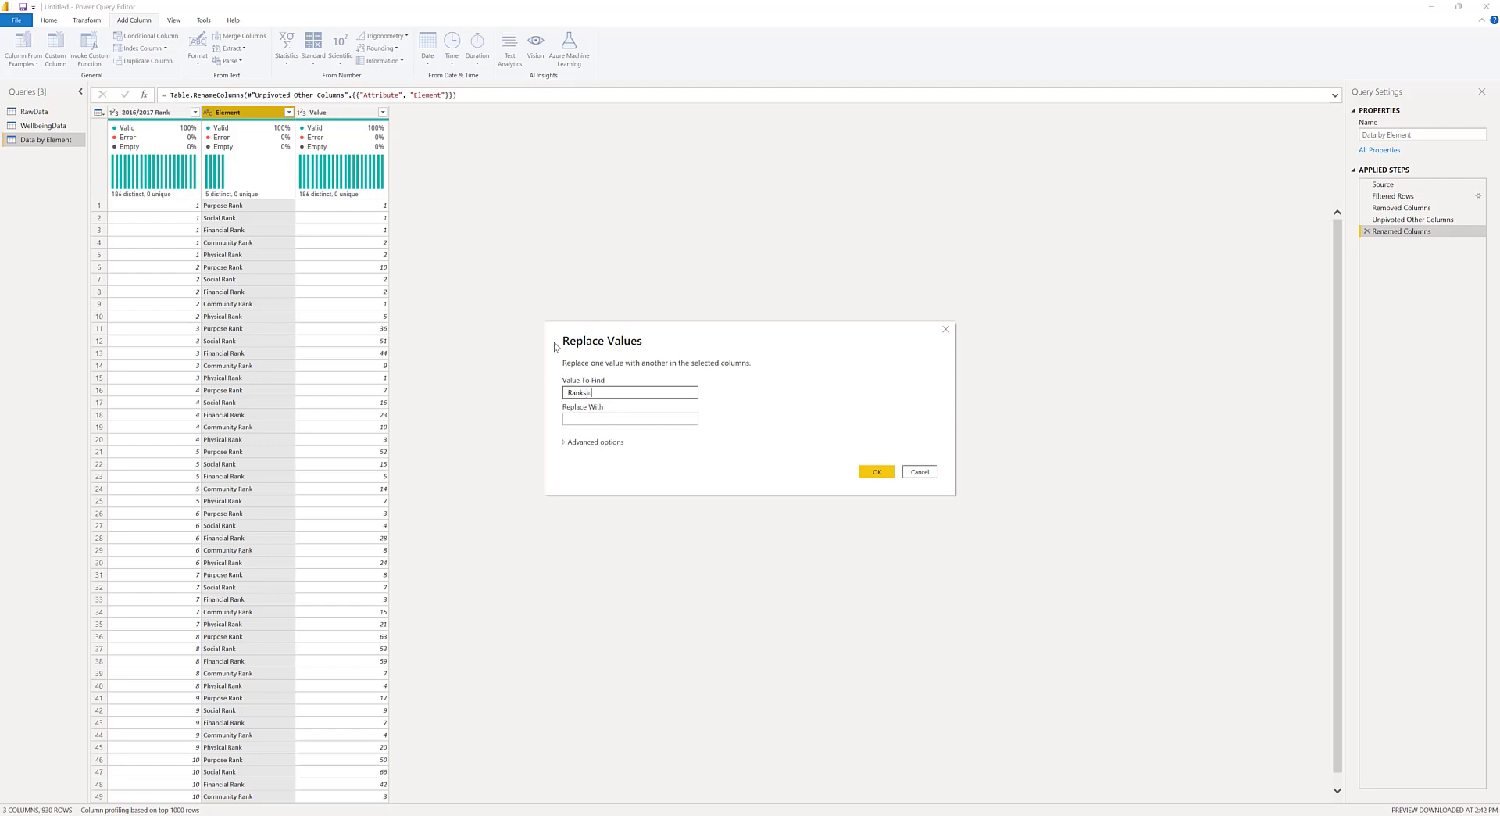
key(Tab)
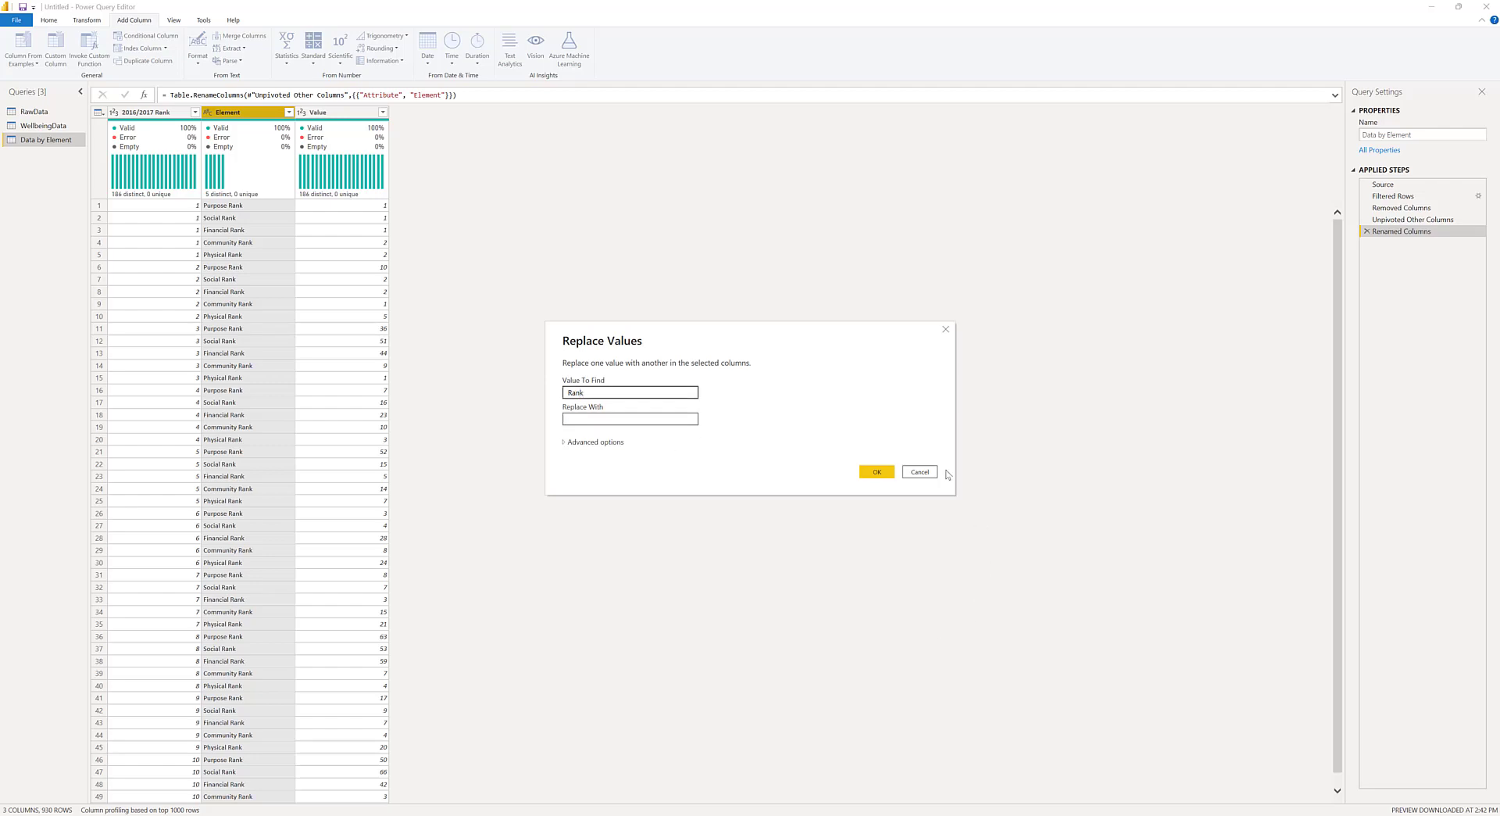
click(885, 474)
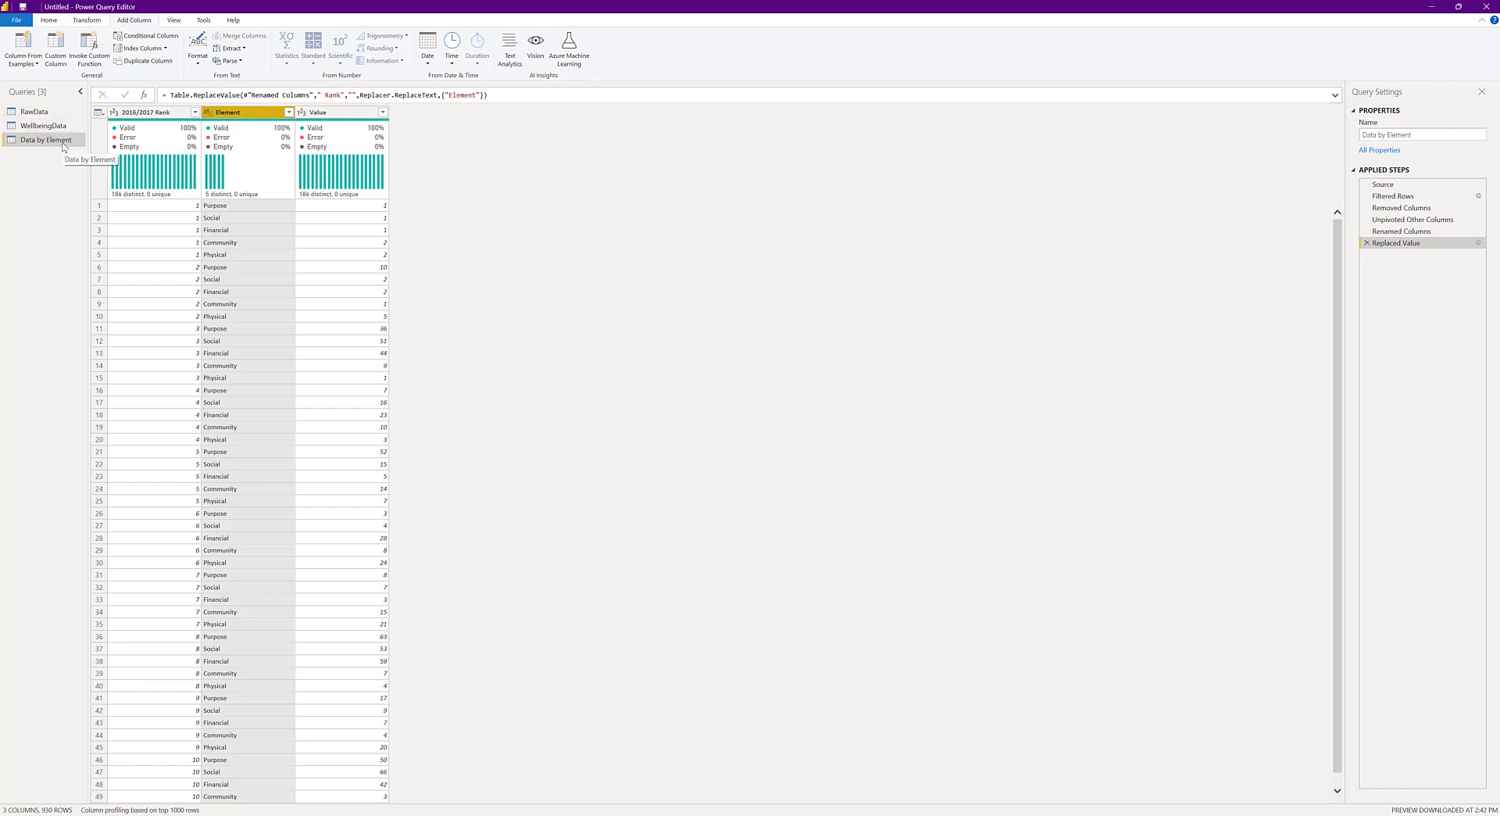
- Check the element descriptions in RawData's Column9 and duplicate the RawData query
click(60, 114)
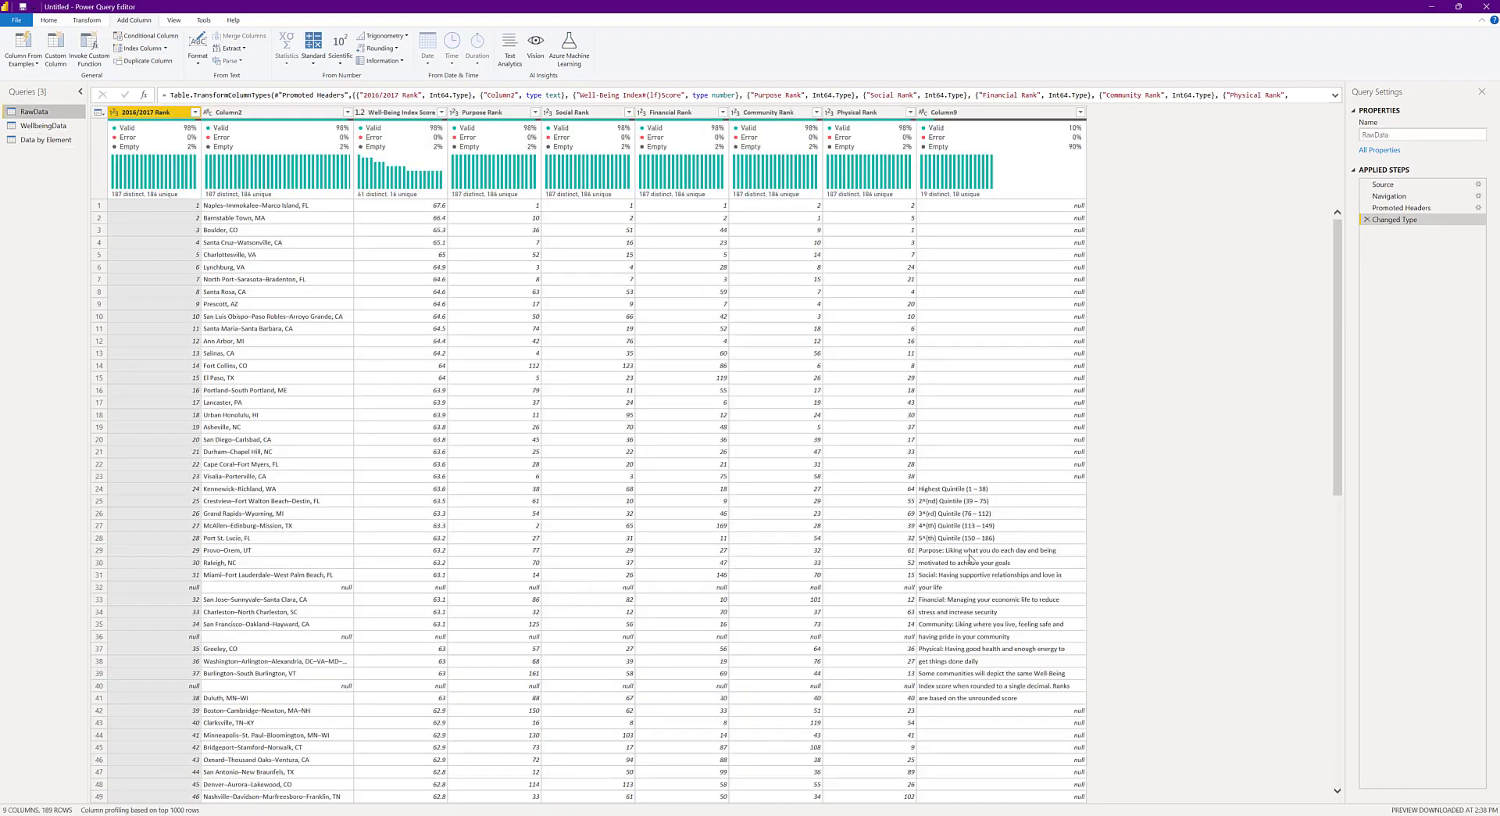
click(969, 553)
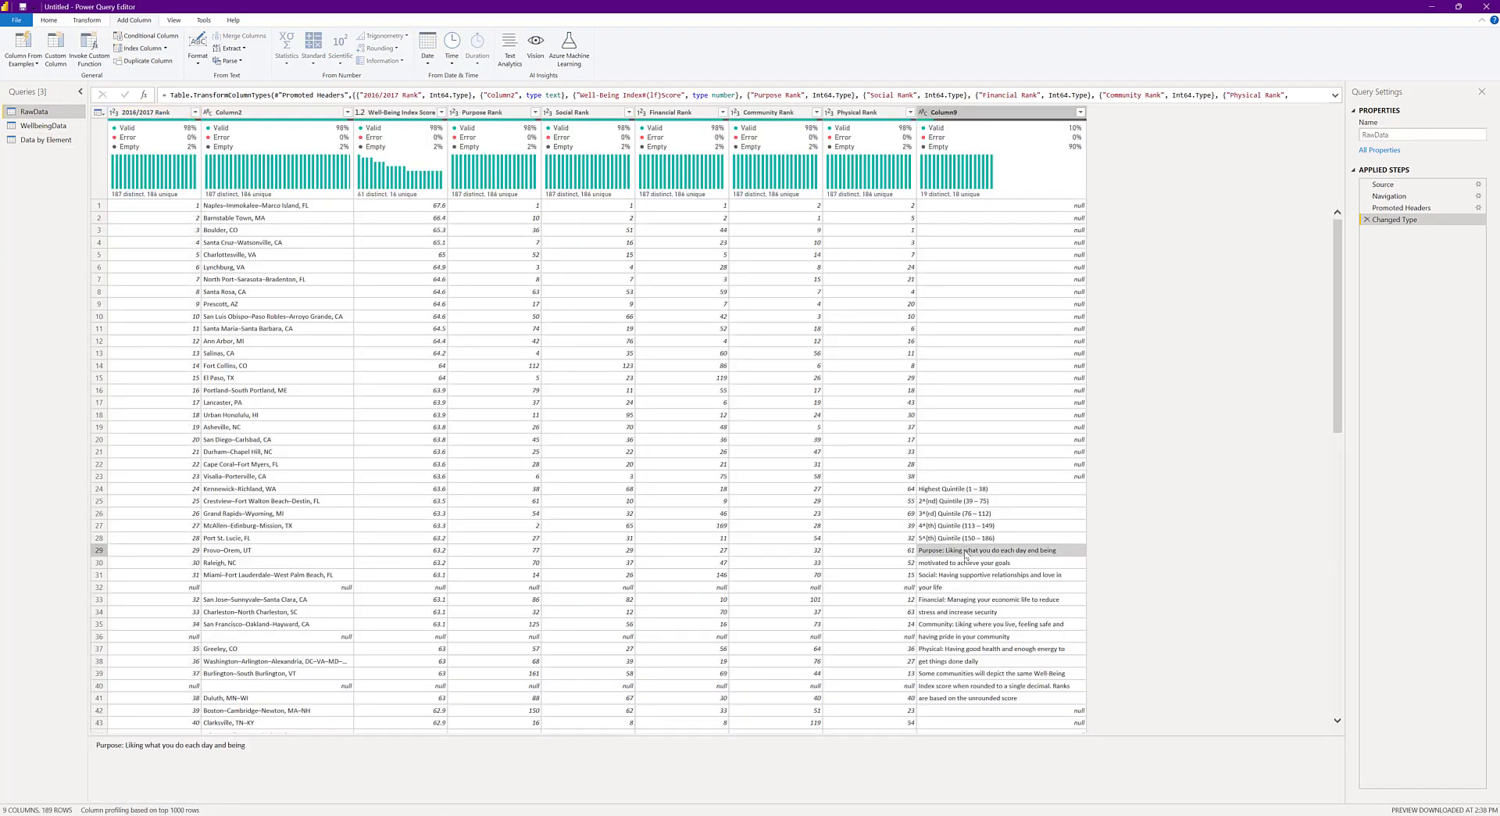
click(969, 566)
click(971, 602)
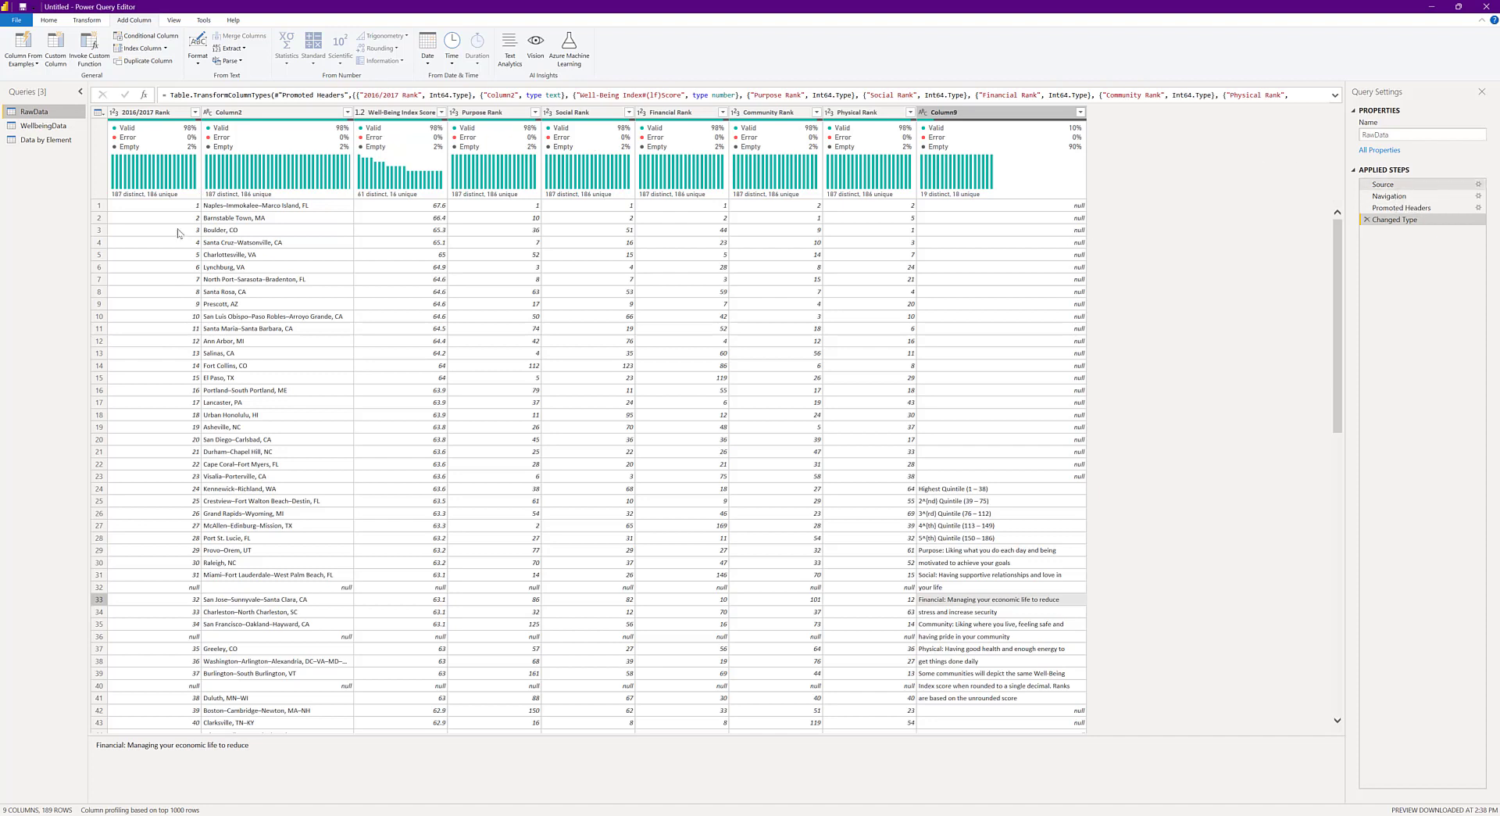
right_click(37, 115)
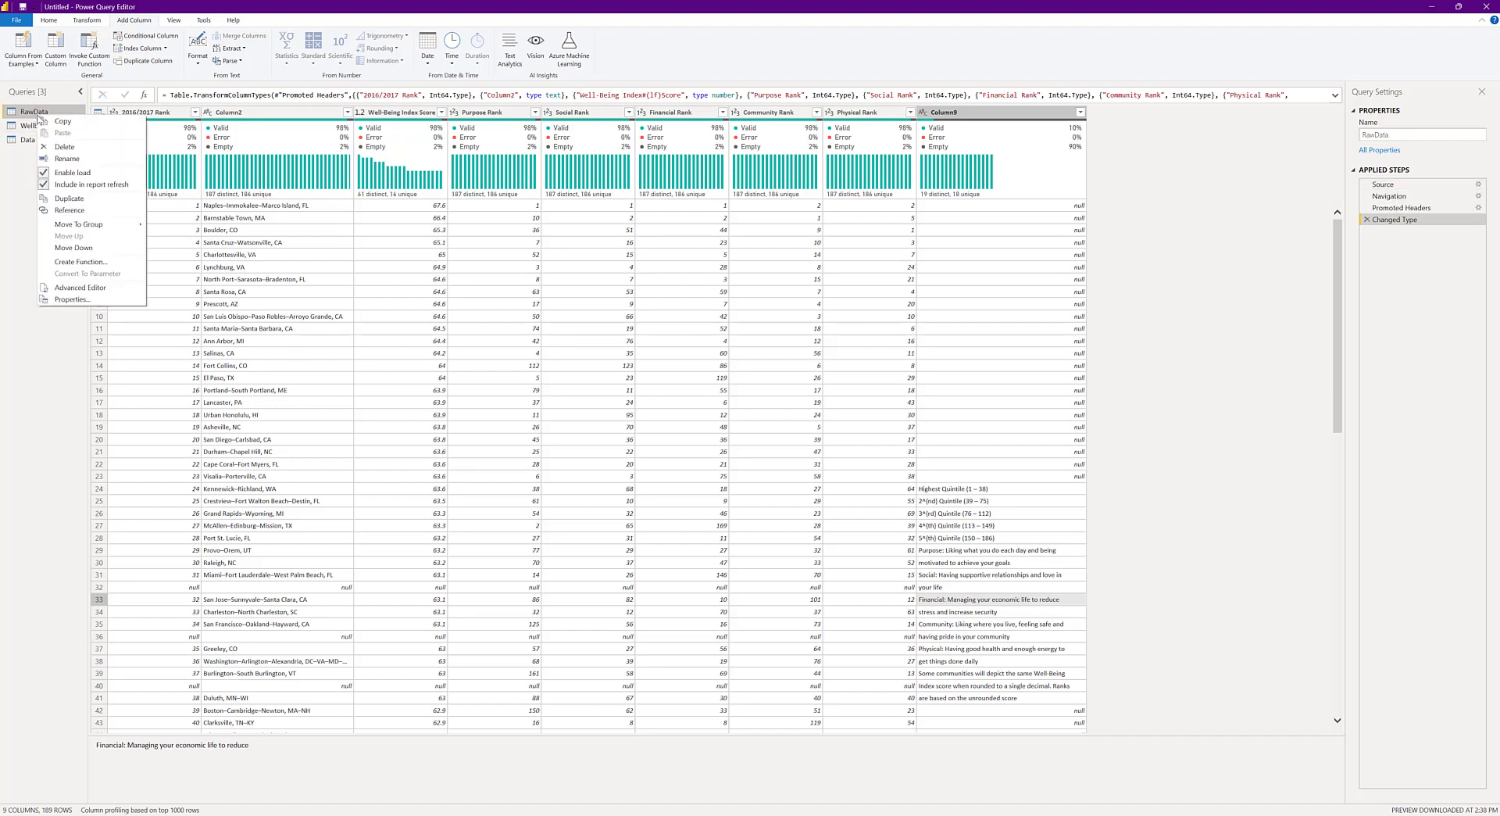
click(62, 198)
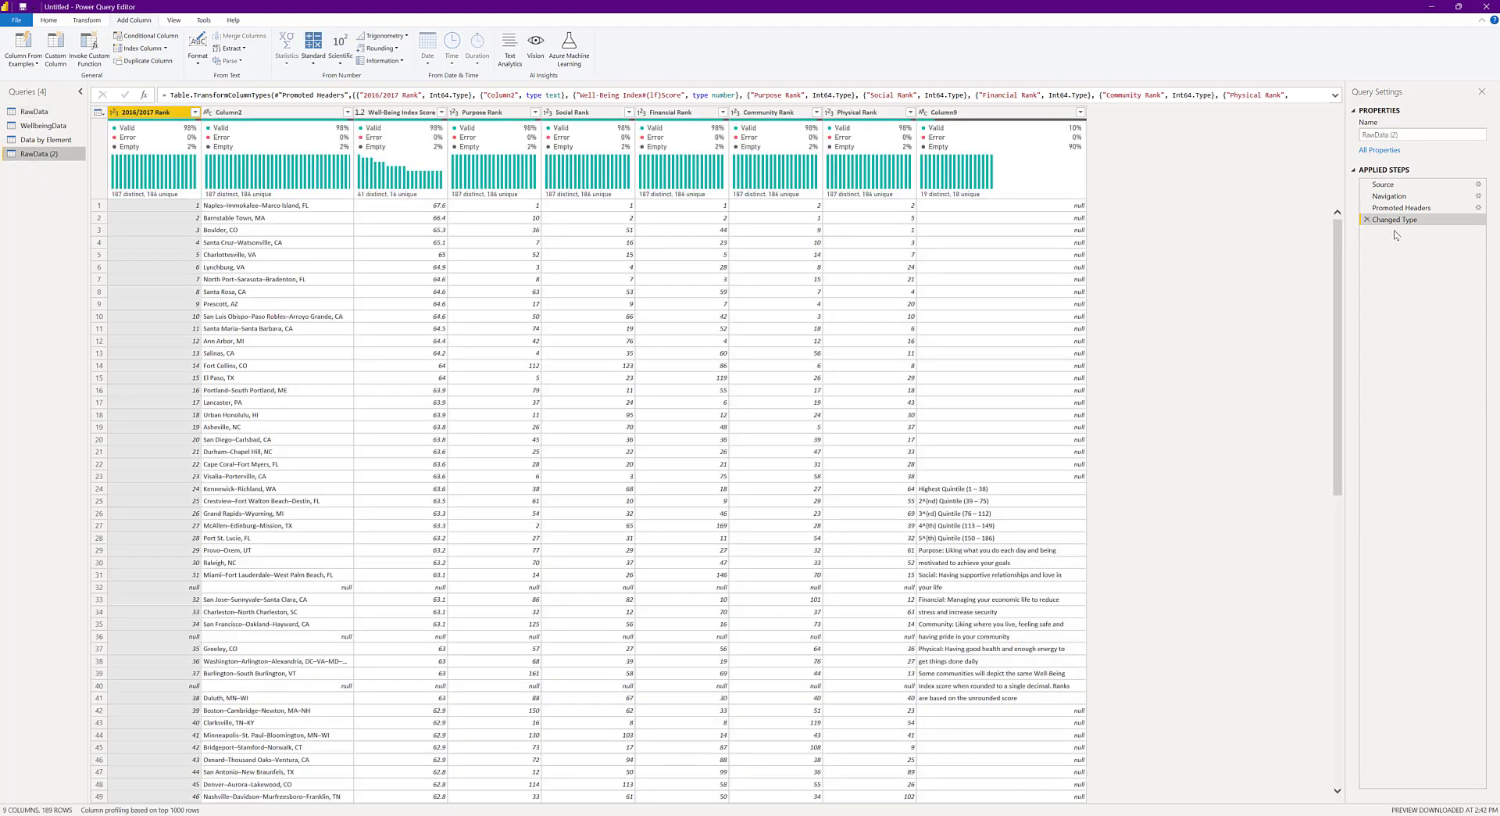
- Delete the Changed Type, Promoted Headers and Navigation steps from the RawData (2) query, keeping only Source
click(1367, 220)
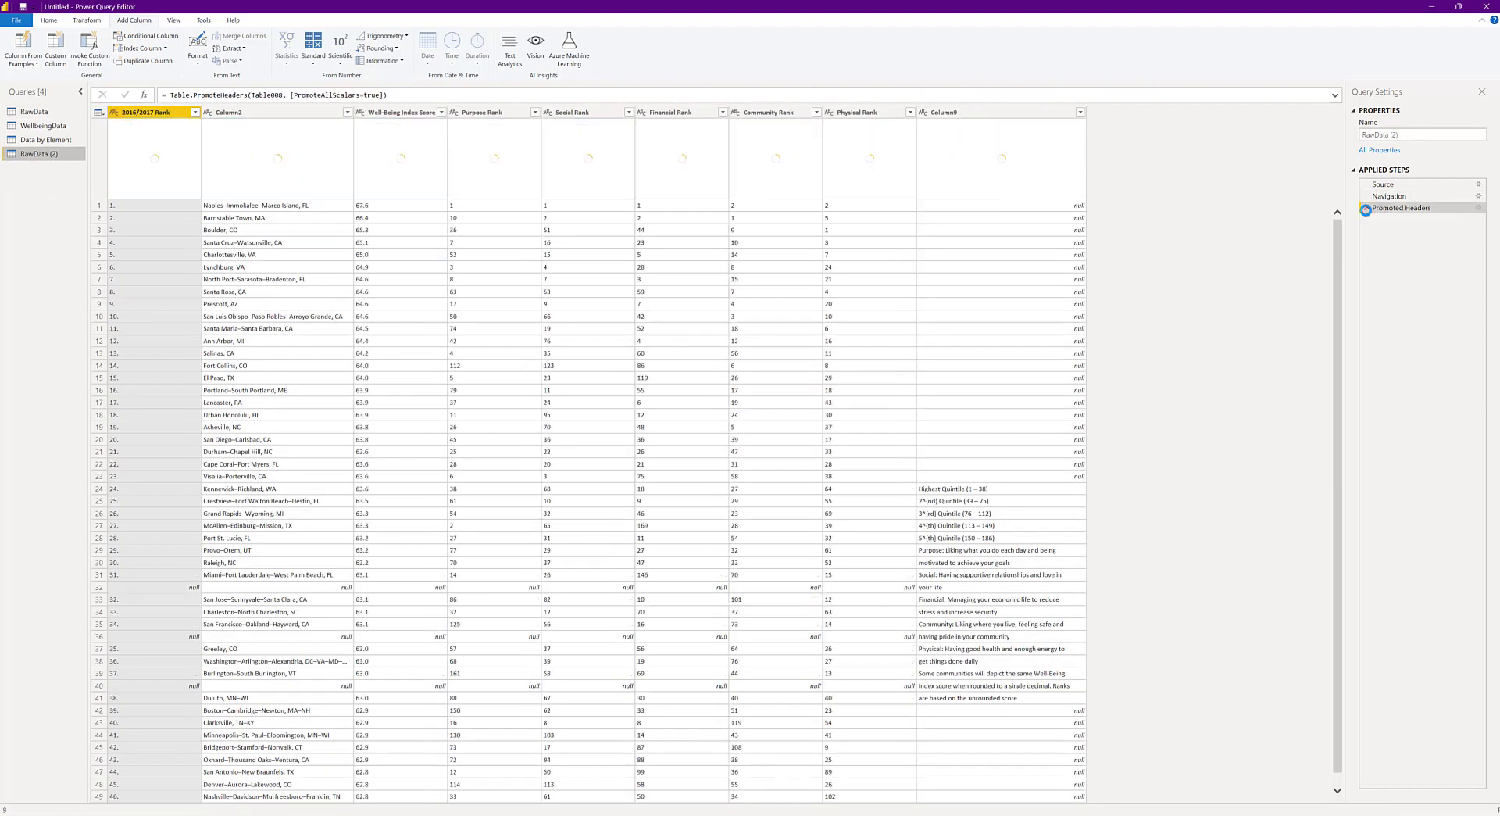
click(1367, 208)
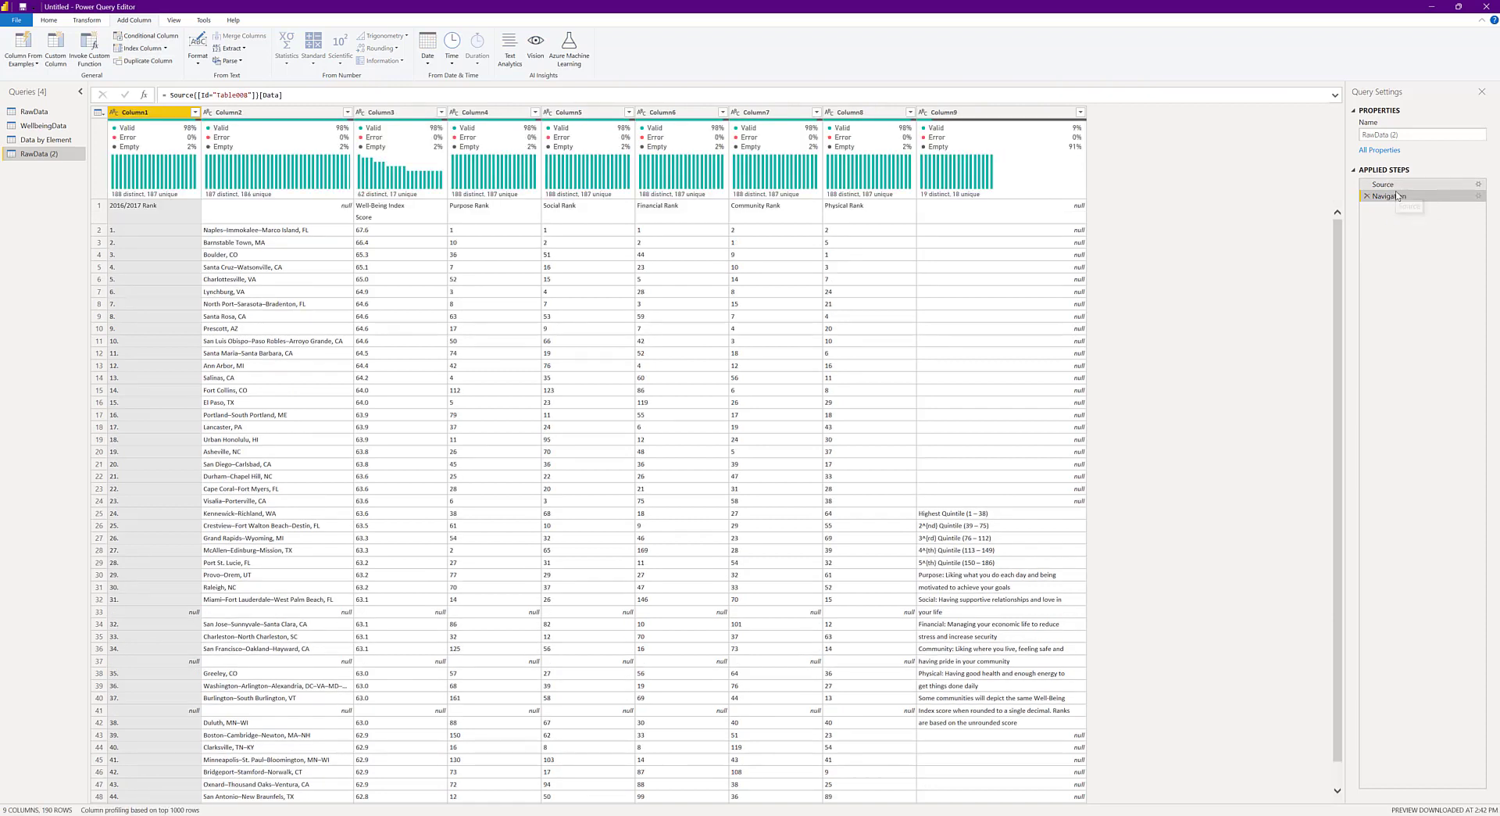
click(1365, 197)
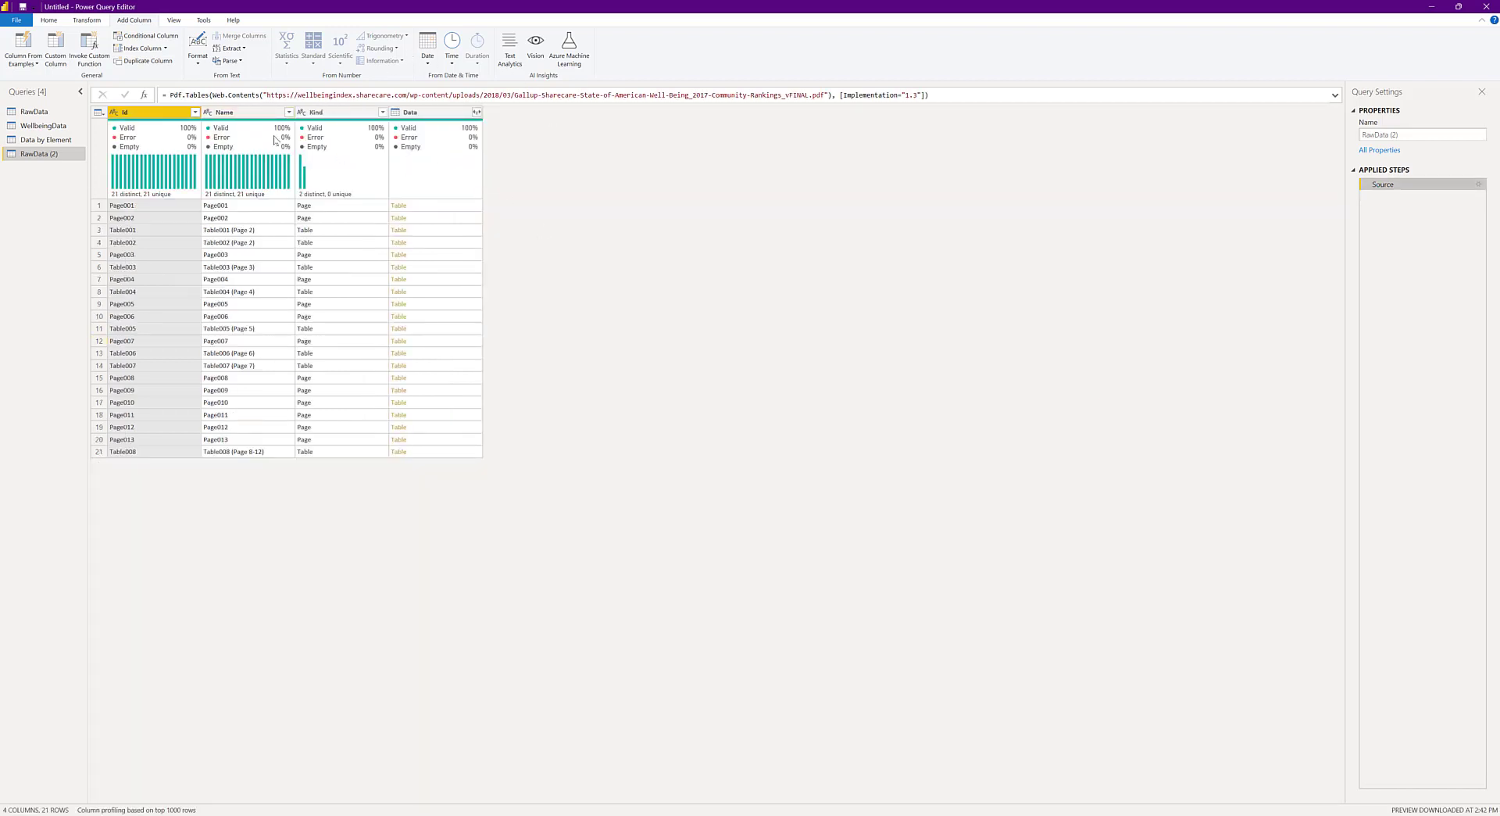
- Preview the Page002 table for the five element descriptions and drill into it in the RawData (2) query
mouse_move(275, 140)
click(427, 217)
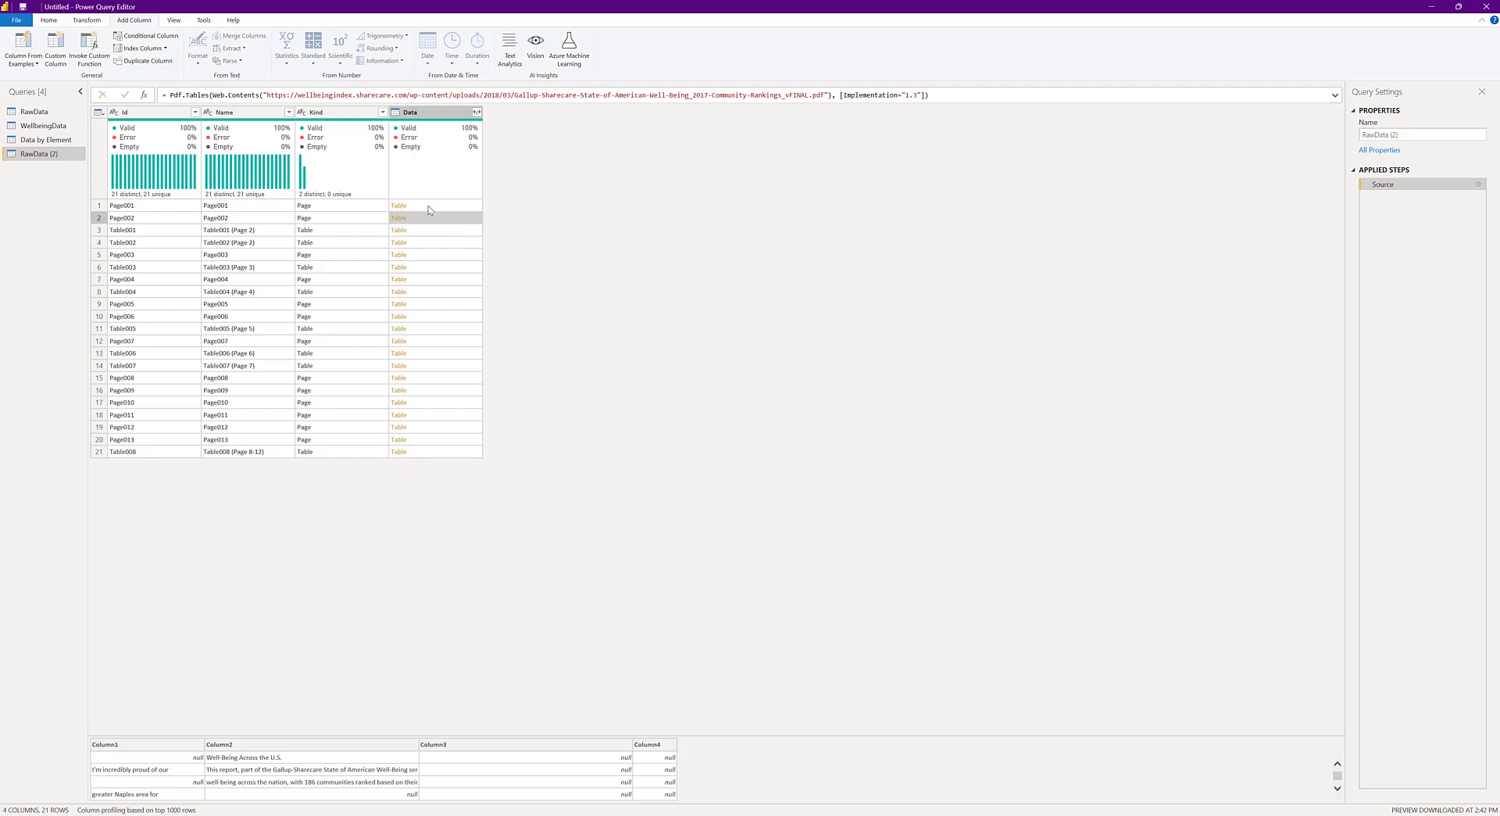
scroll(529, 784, down, 4)
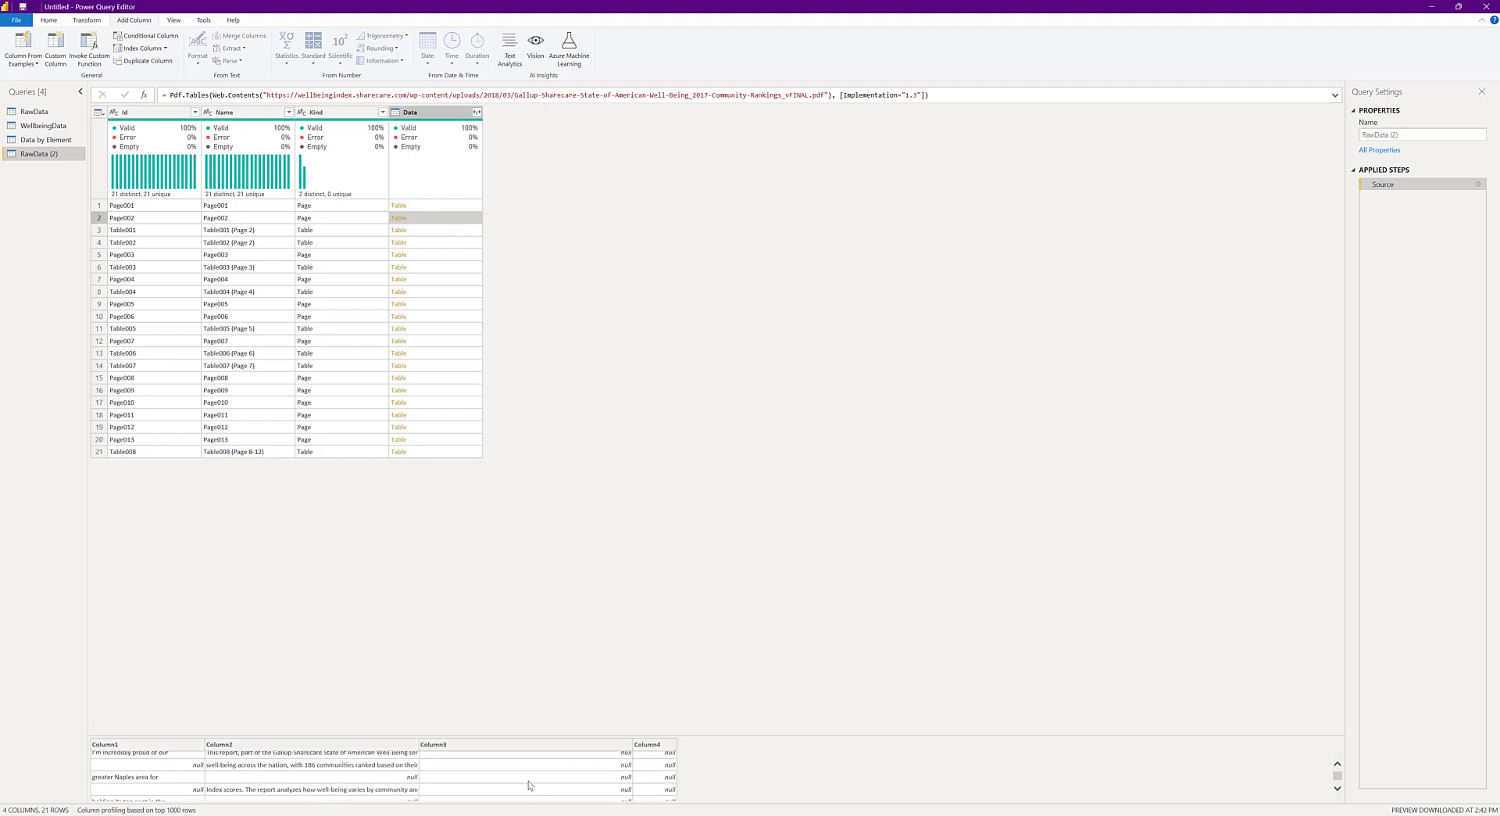
scroll(529, 784, up, 3)
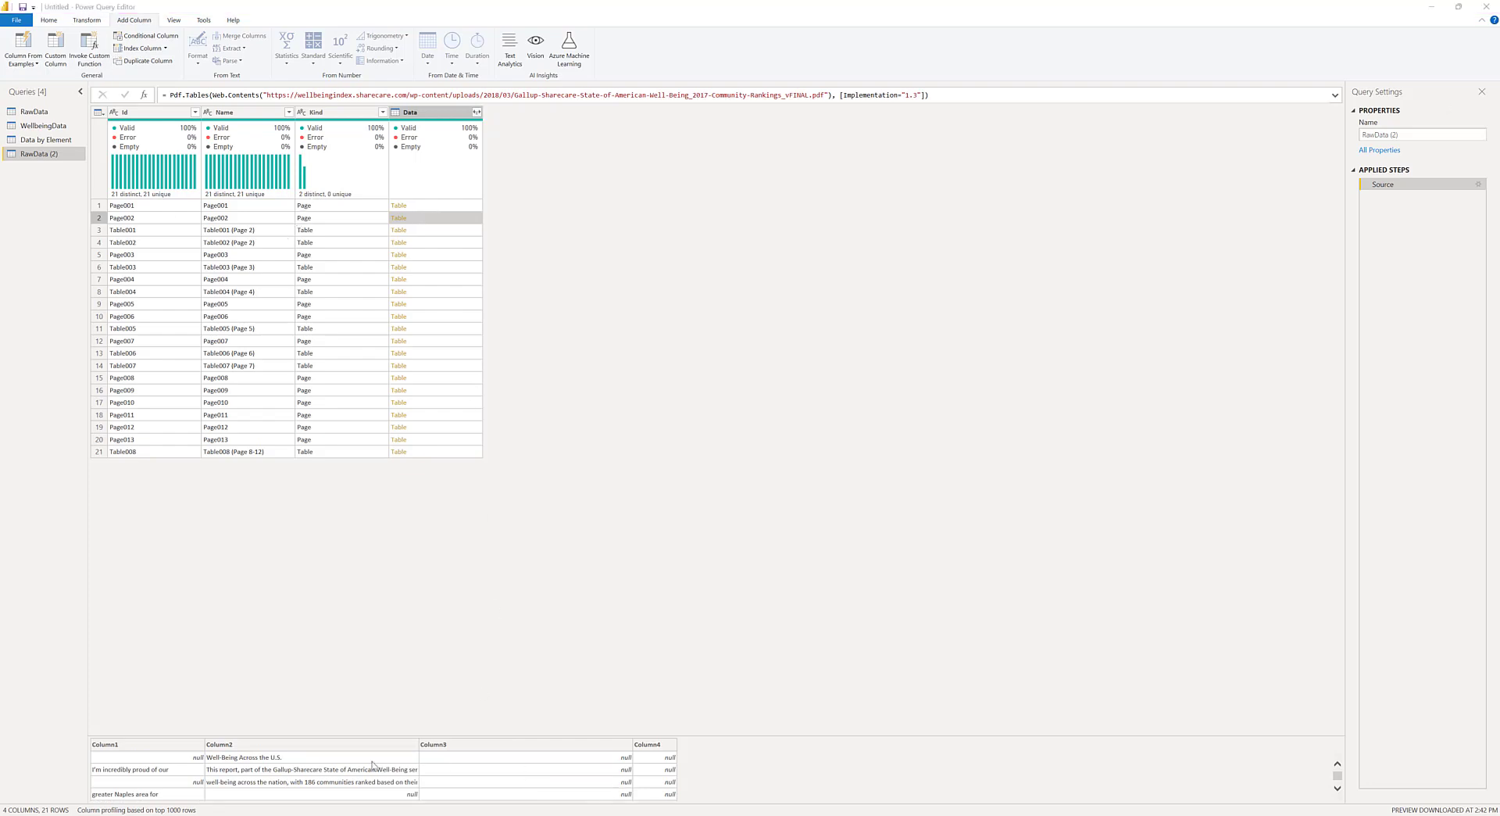
scroll(280, 776, down, 5)
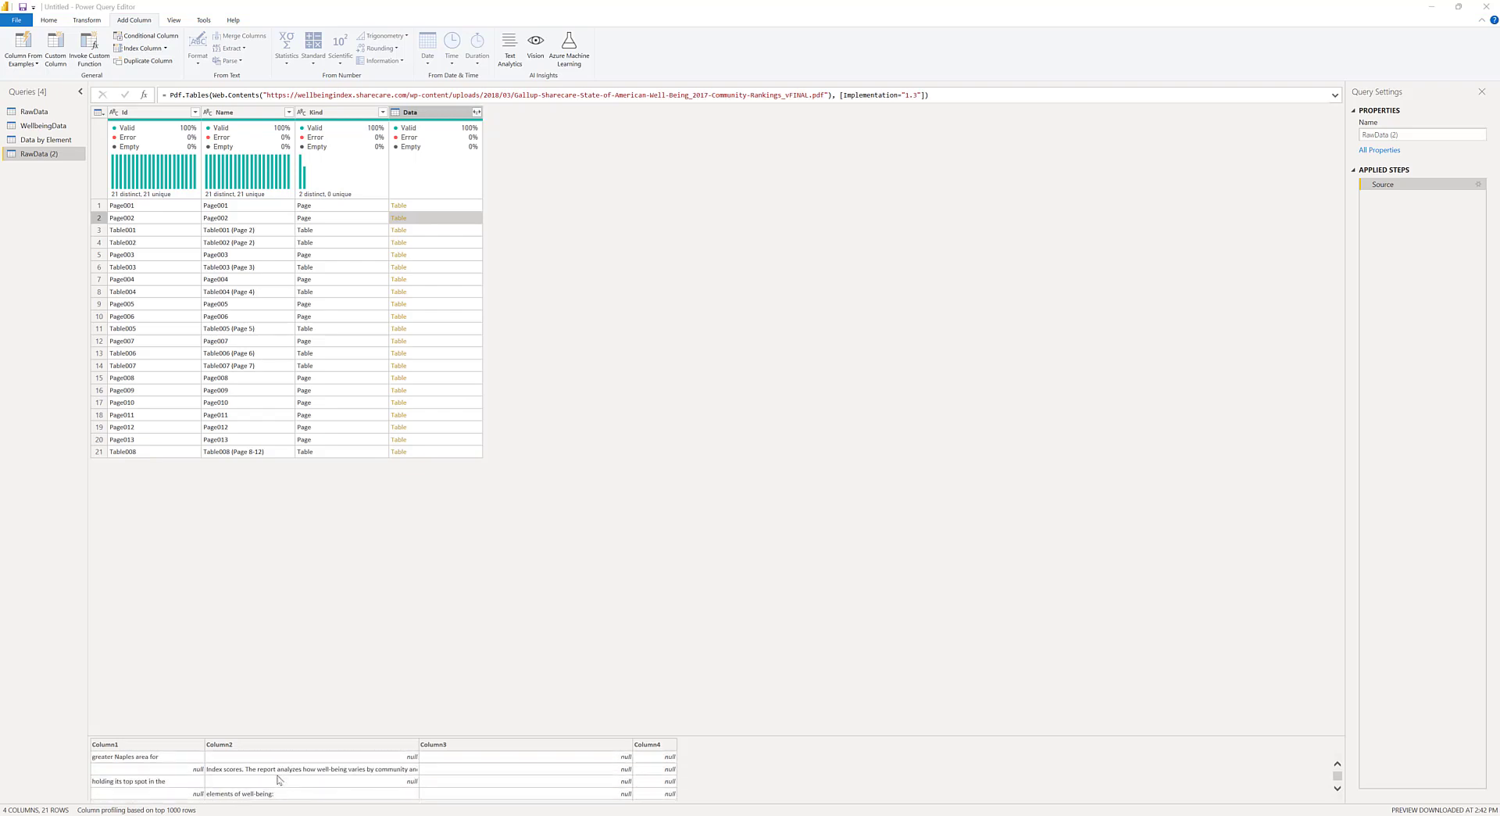
scroll(279, 780, down, 2)
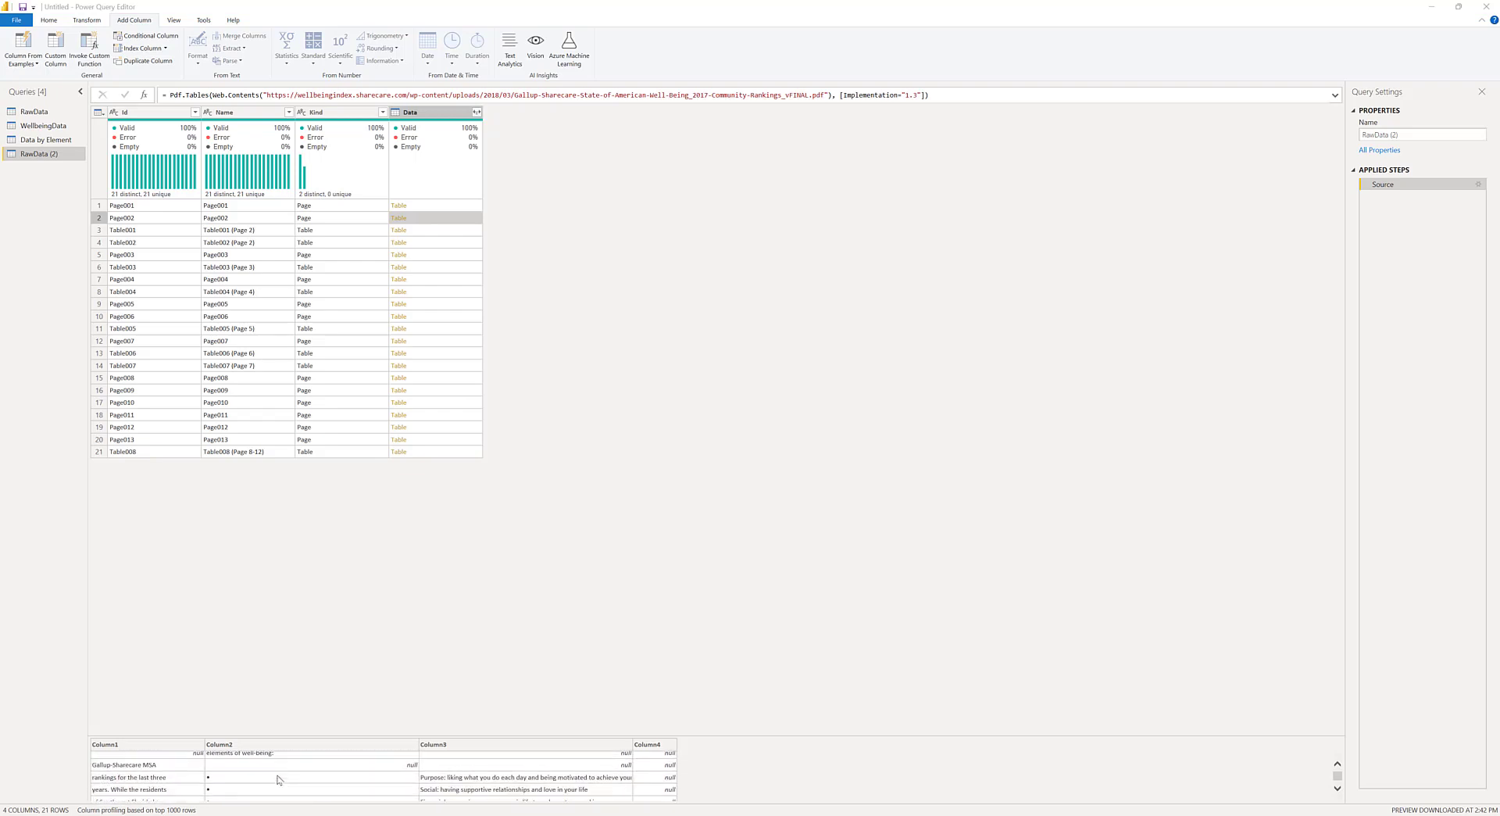
click(478, 784)
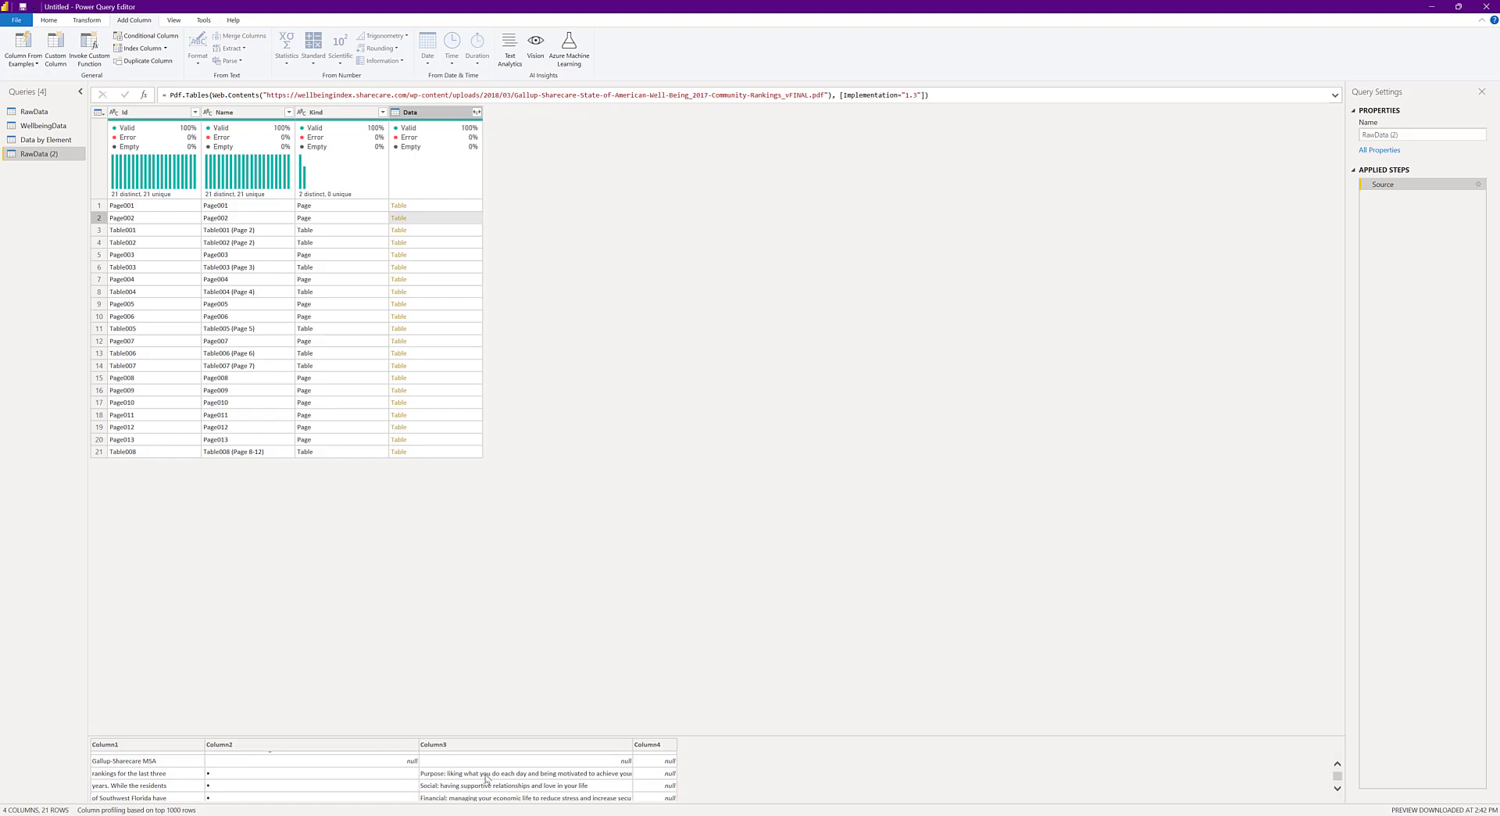
scroll(483, 783, down, 2)
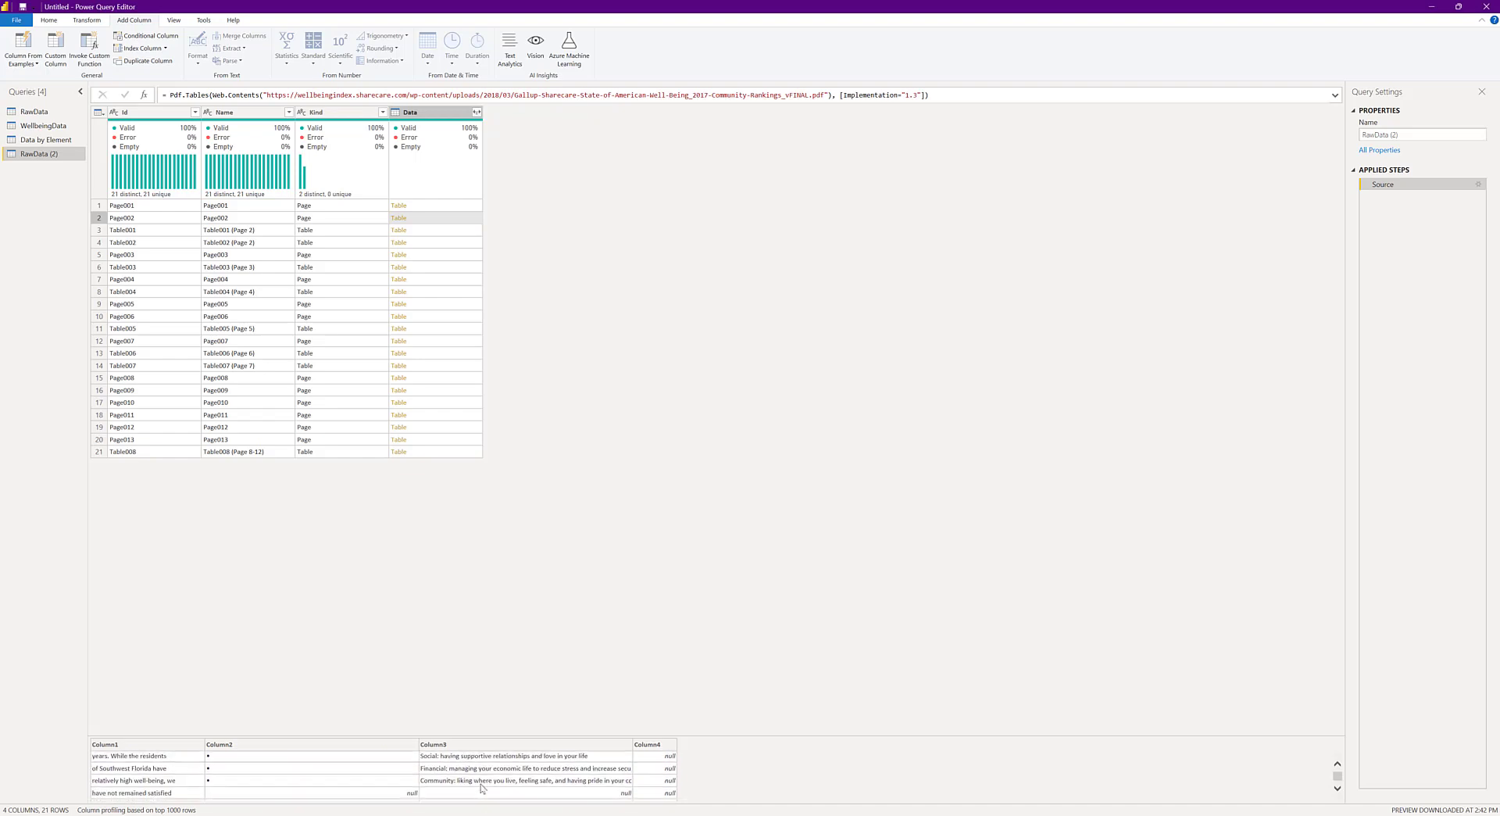
scroll(482, 789, down, 3)
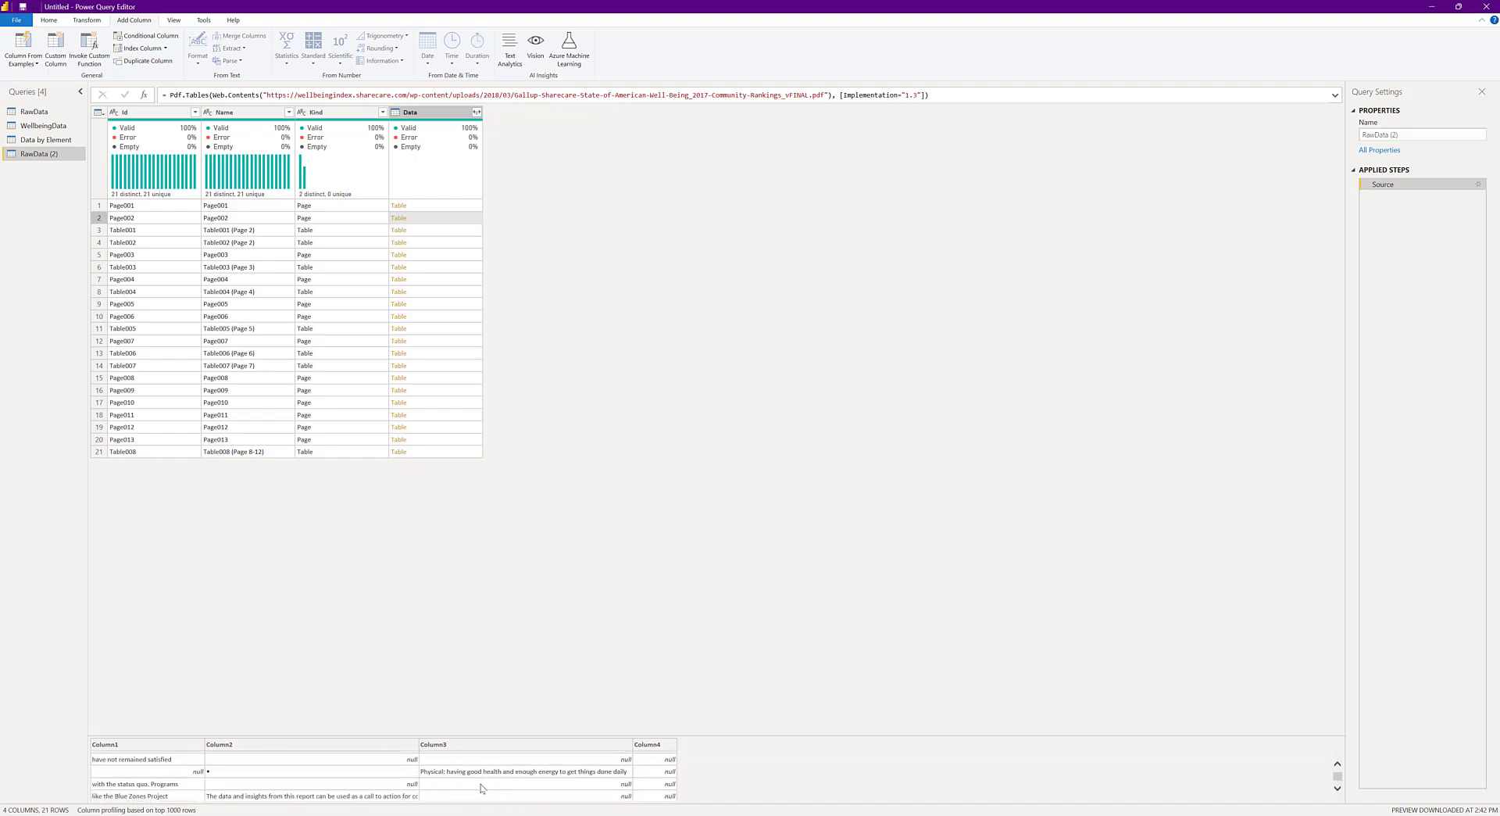
scroll(482, 788, up, 6)
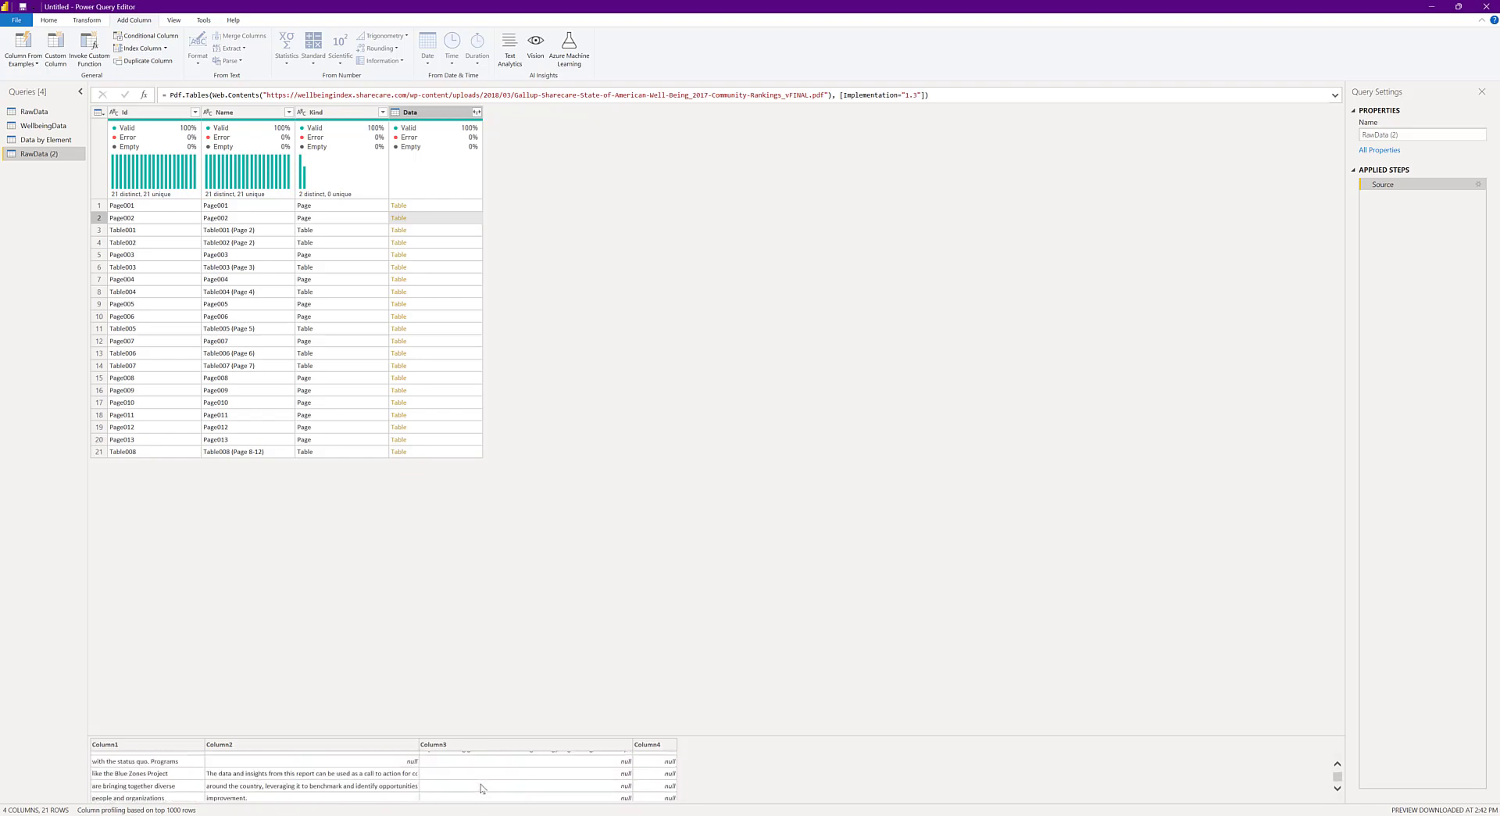
click(401, 221)
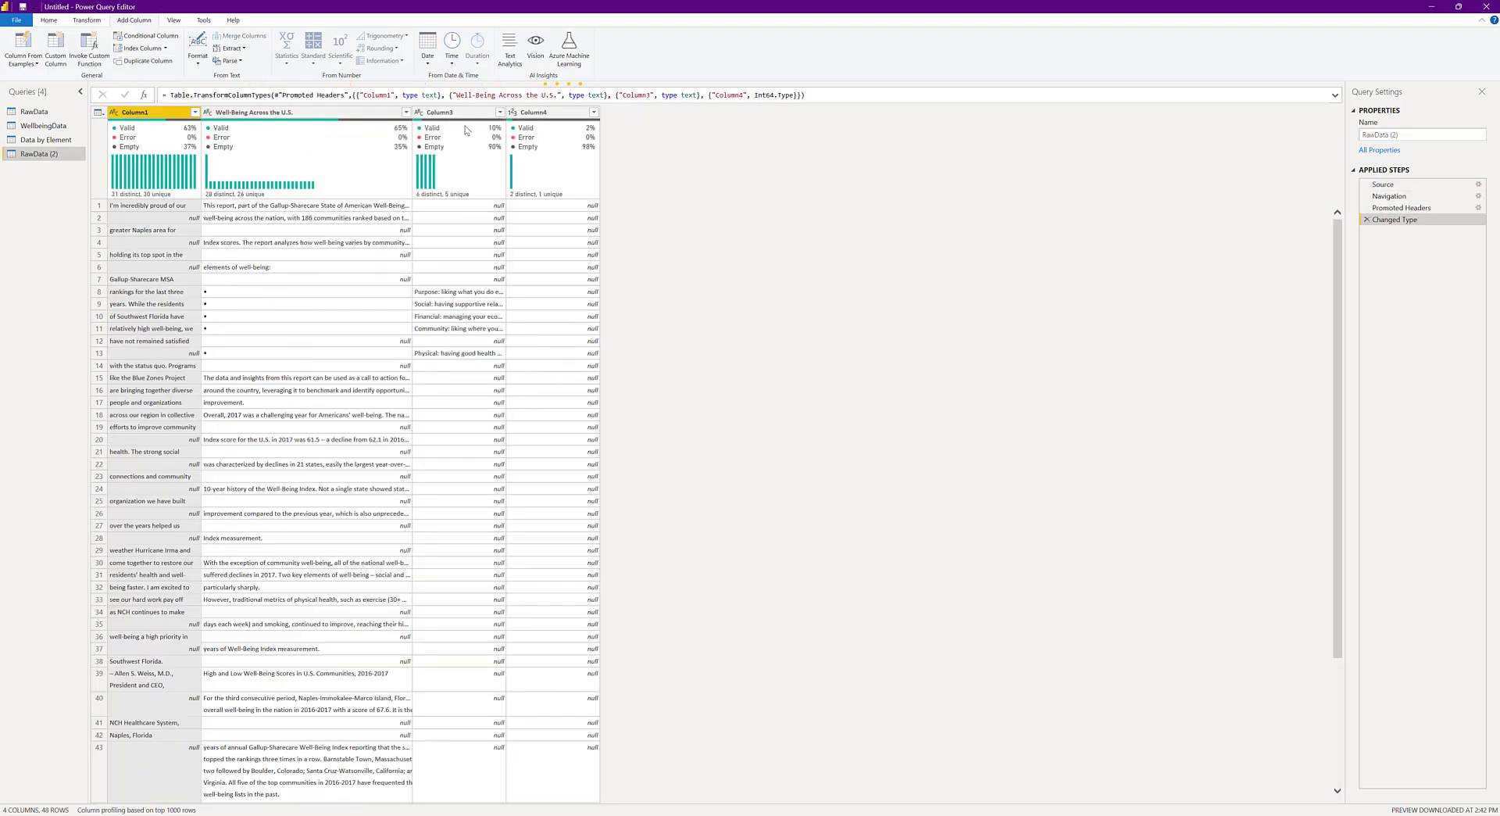
- Remove all columns except Column3 from the RawData (2) query
click(462, 117)
right_click(463, 119)
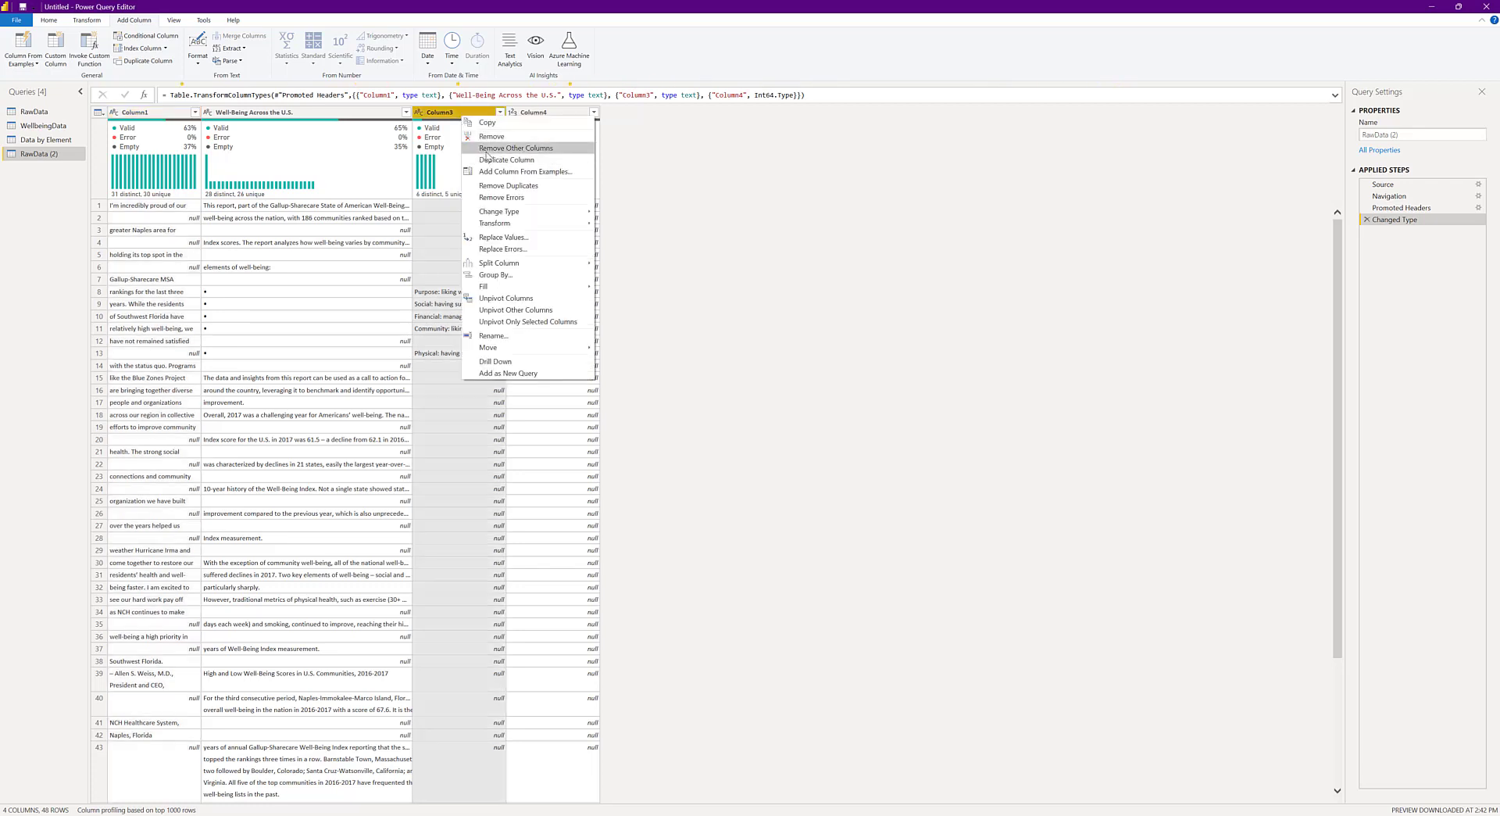
click(486, 151)
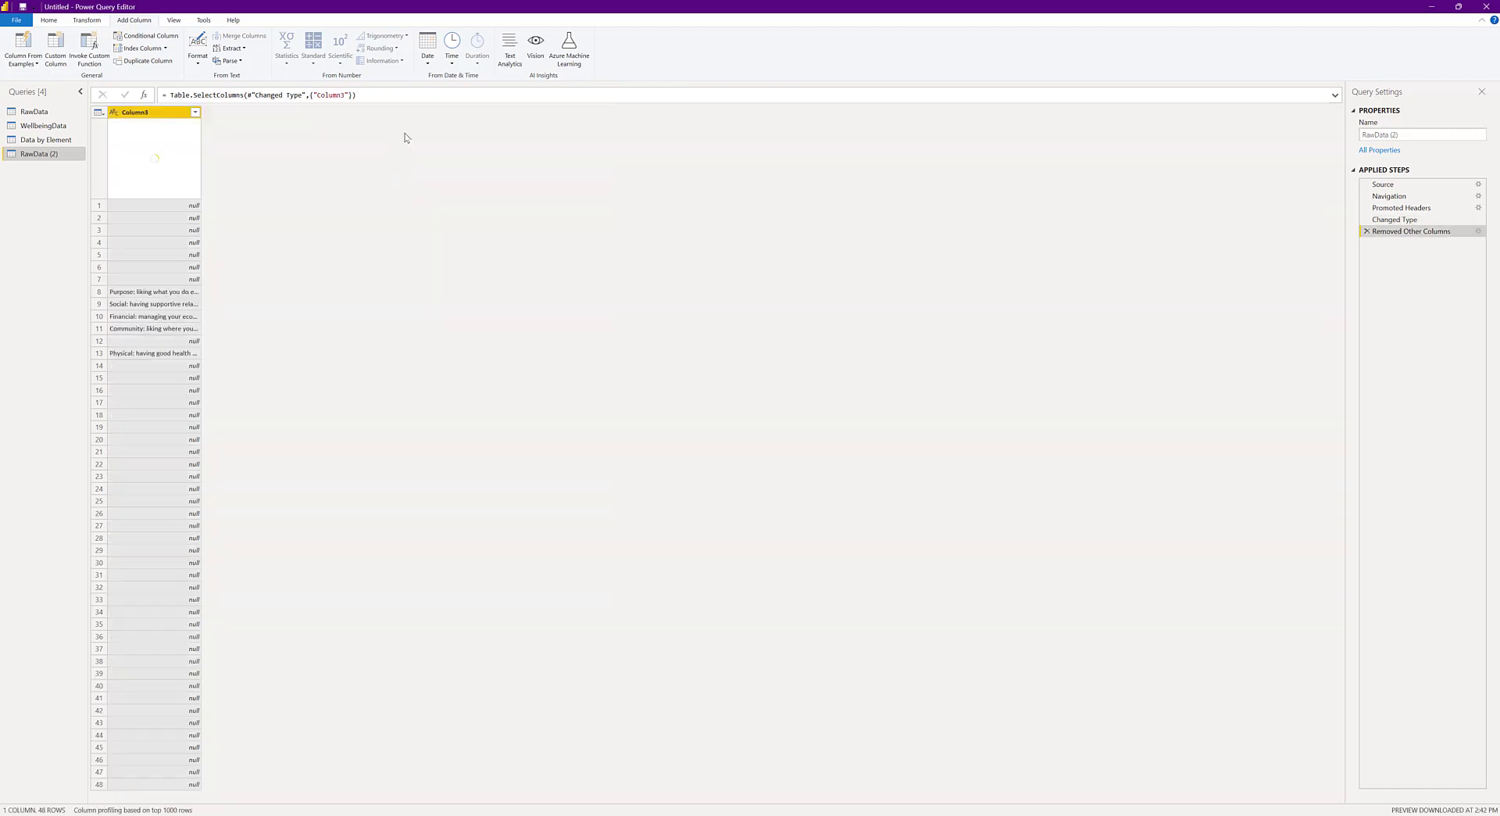
- Filter the null values out of Column3 in the RawData (2) query
click(196, 113)
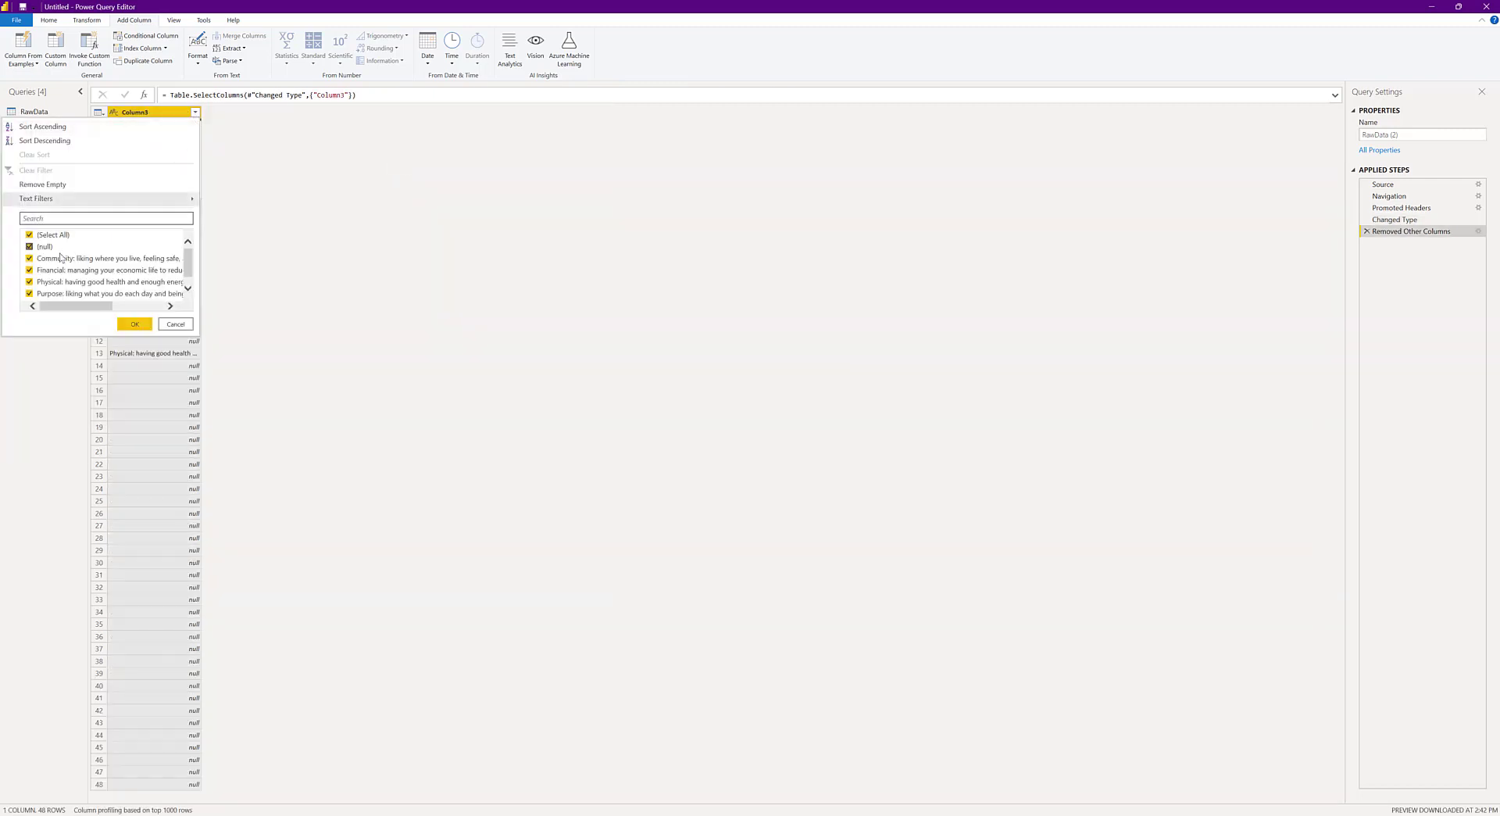
click(30, 247)
click(136, 326)
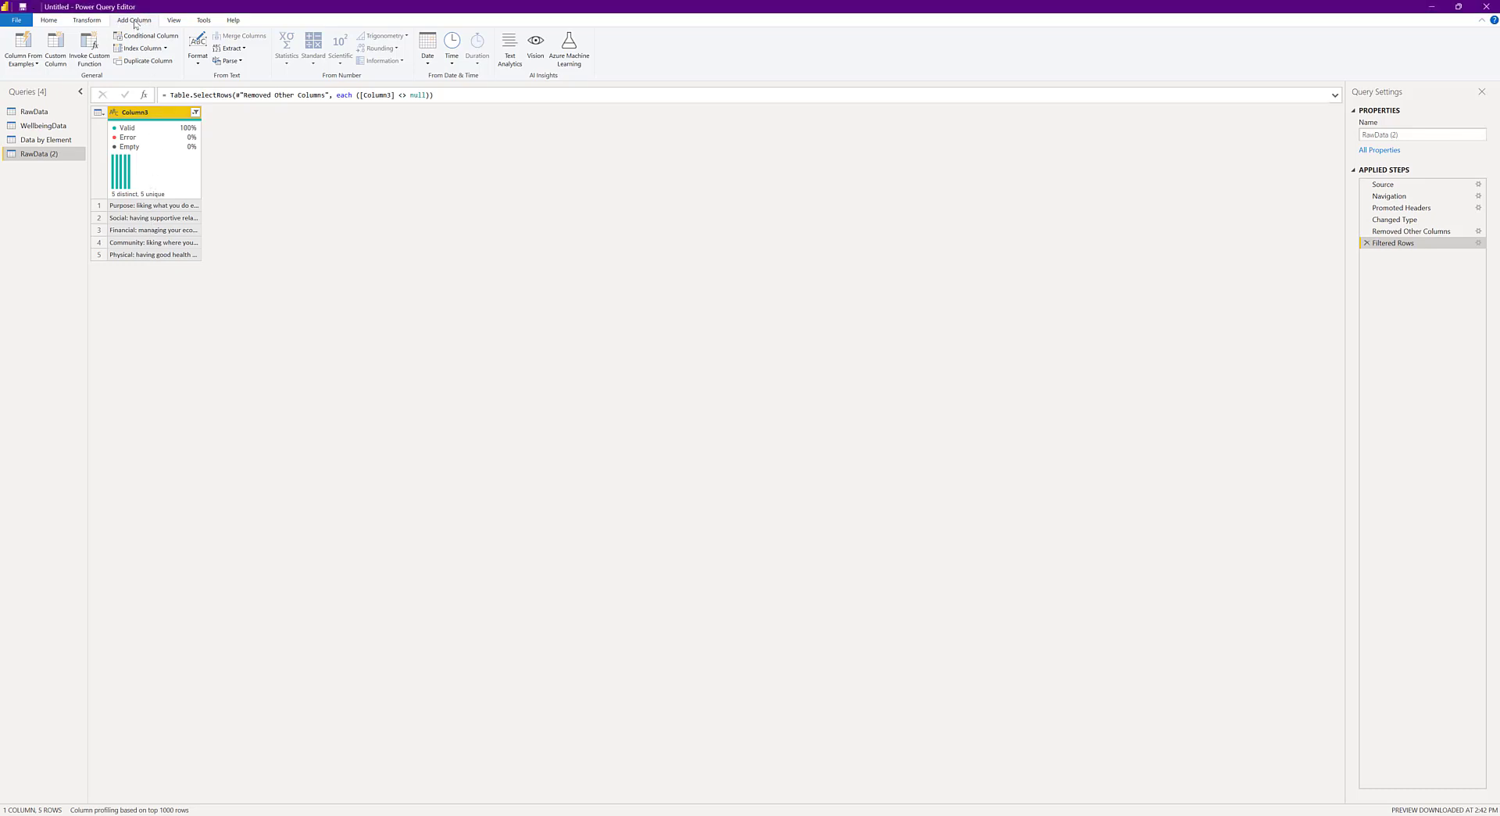
- Add a column that extracts the text before the ":" delimiter from Column3
click(242, 48)
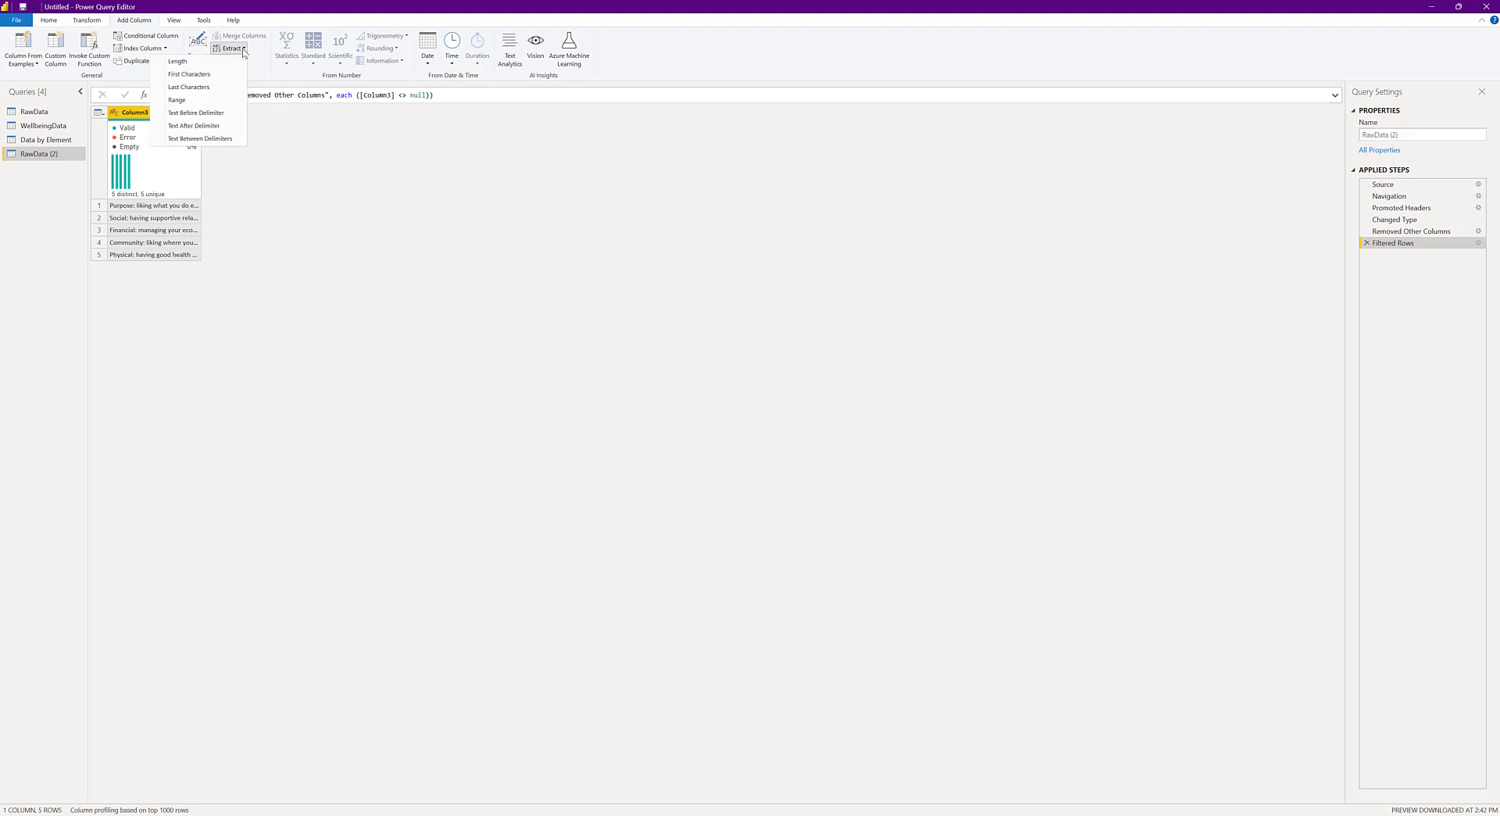
click(213, 116)
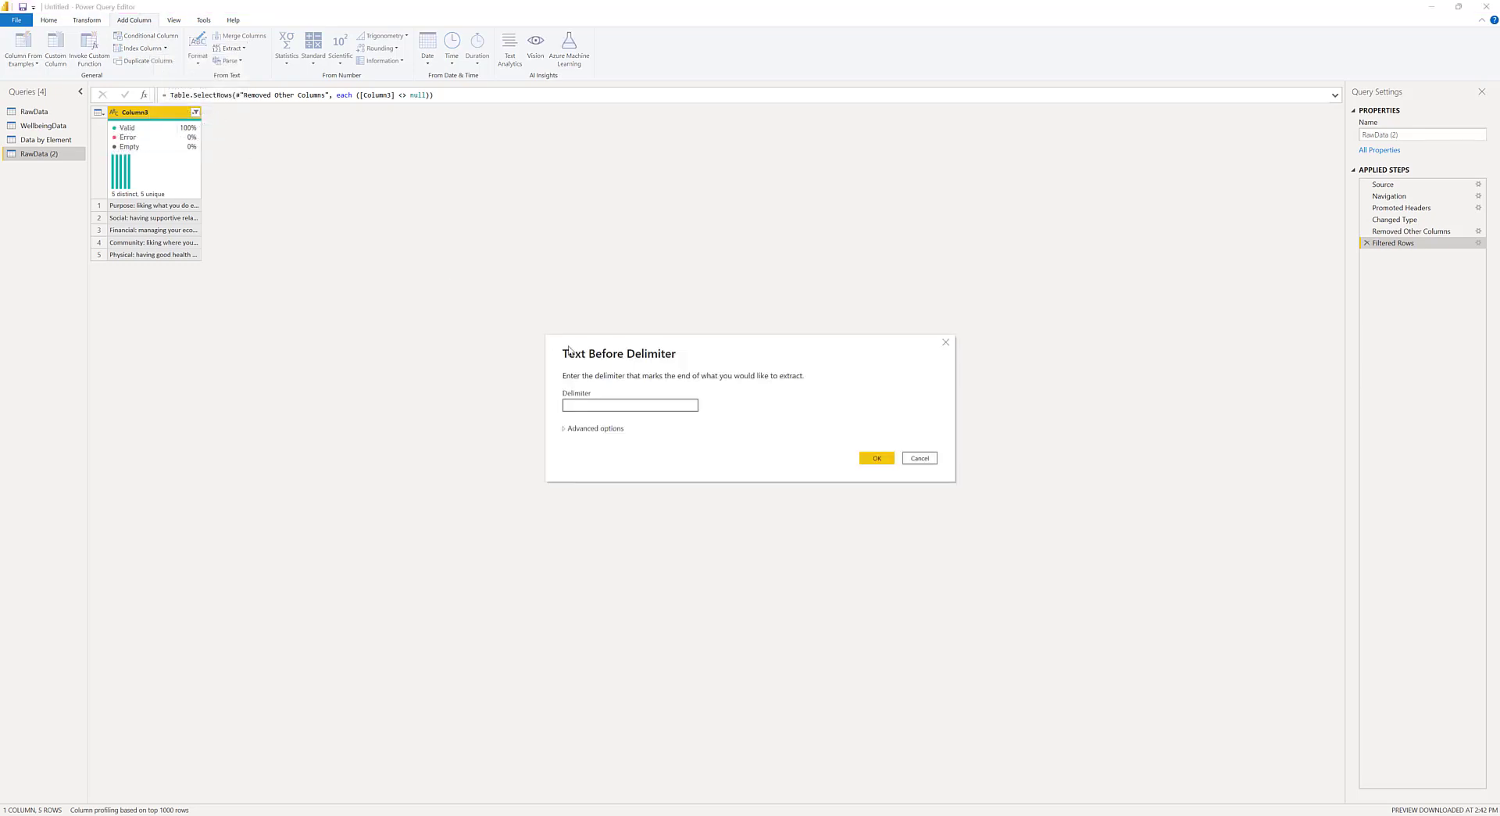
click(887, 460)
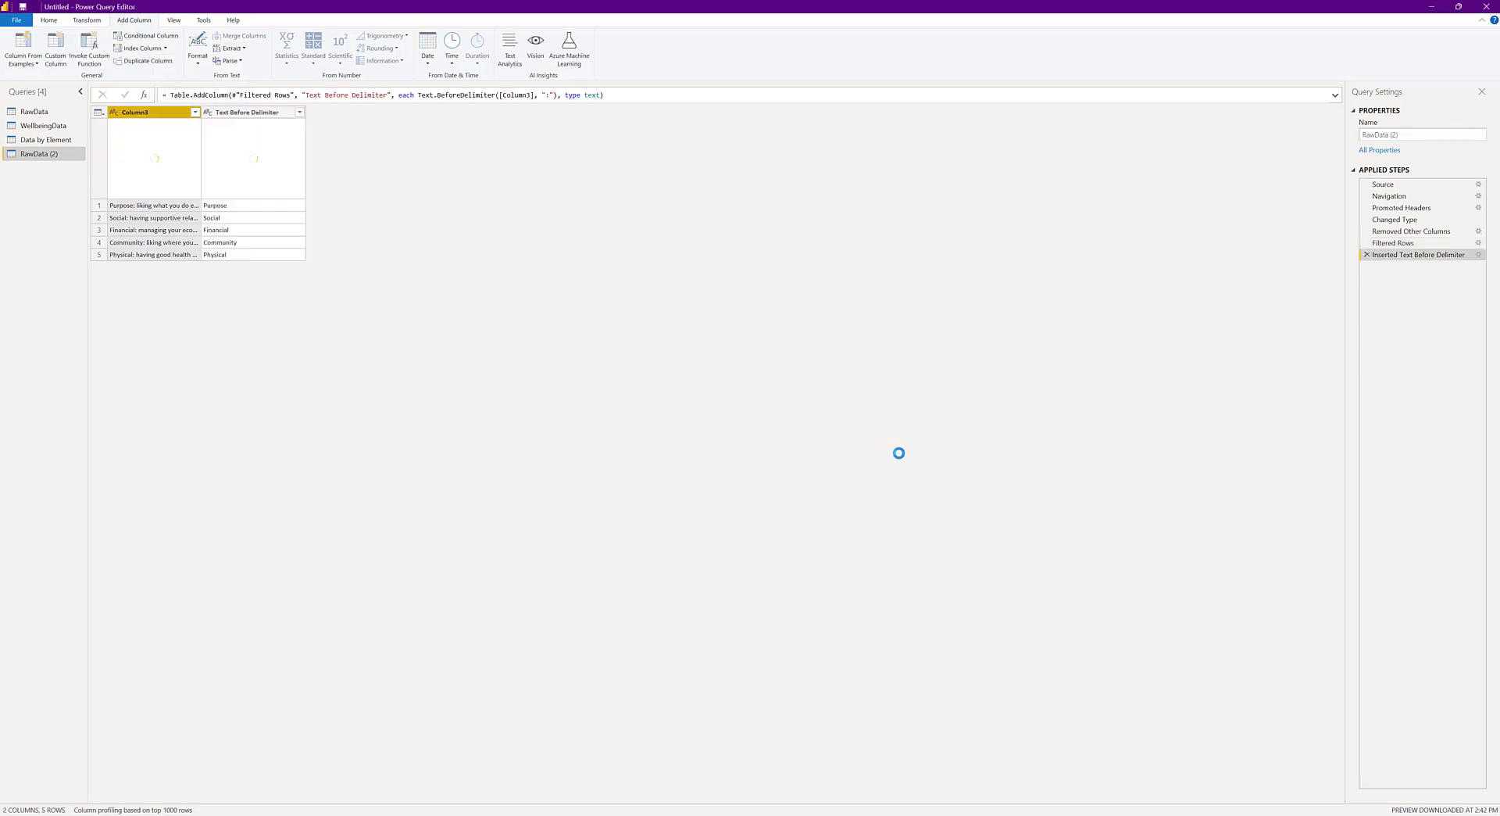
- Rename Column3 to "Element Descrip." and the Text Before Delimiter column to "Element"
double_click(166, 114)
text(Elem)
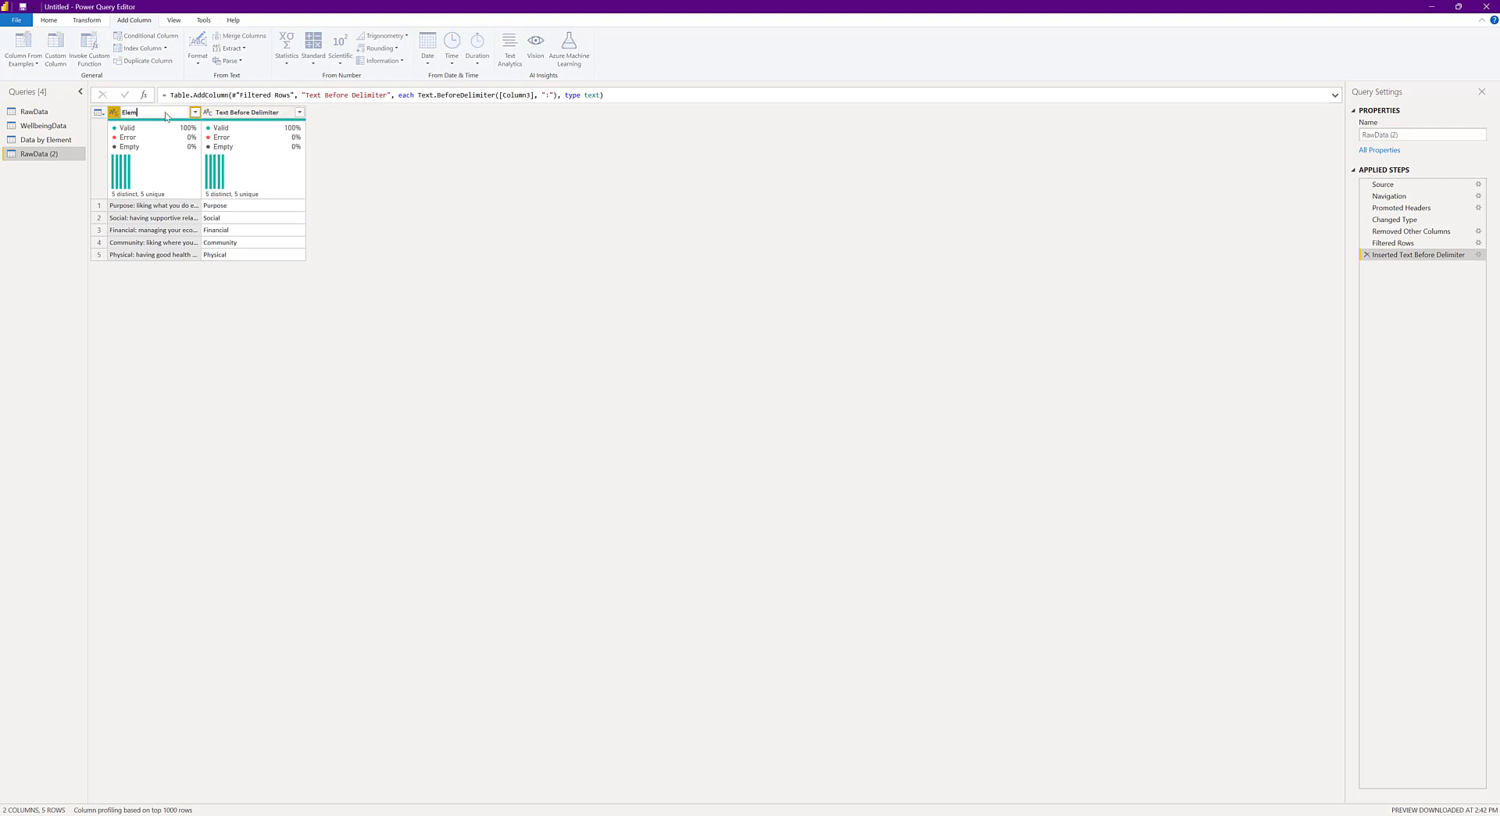
text(ent Descrip.)
key(Return)
click(378, 112)
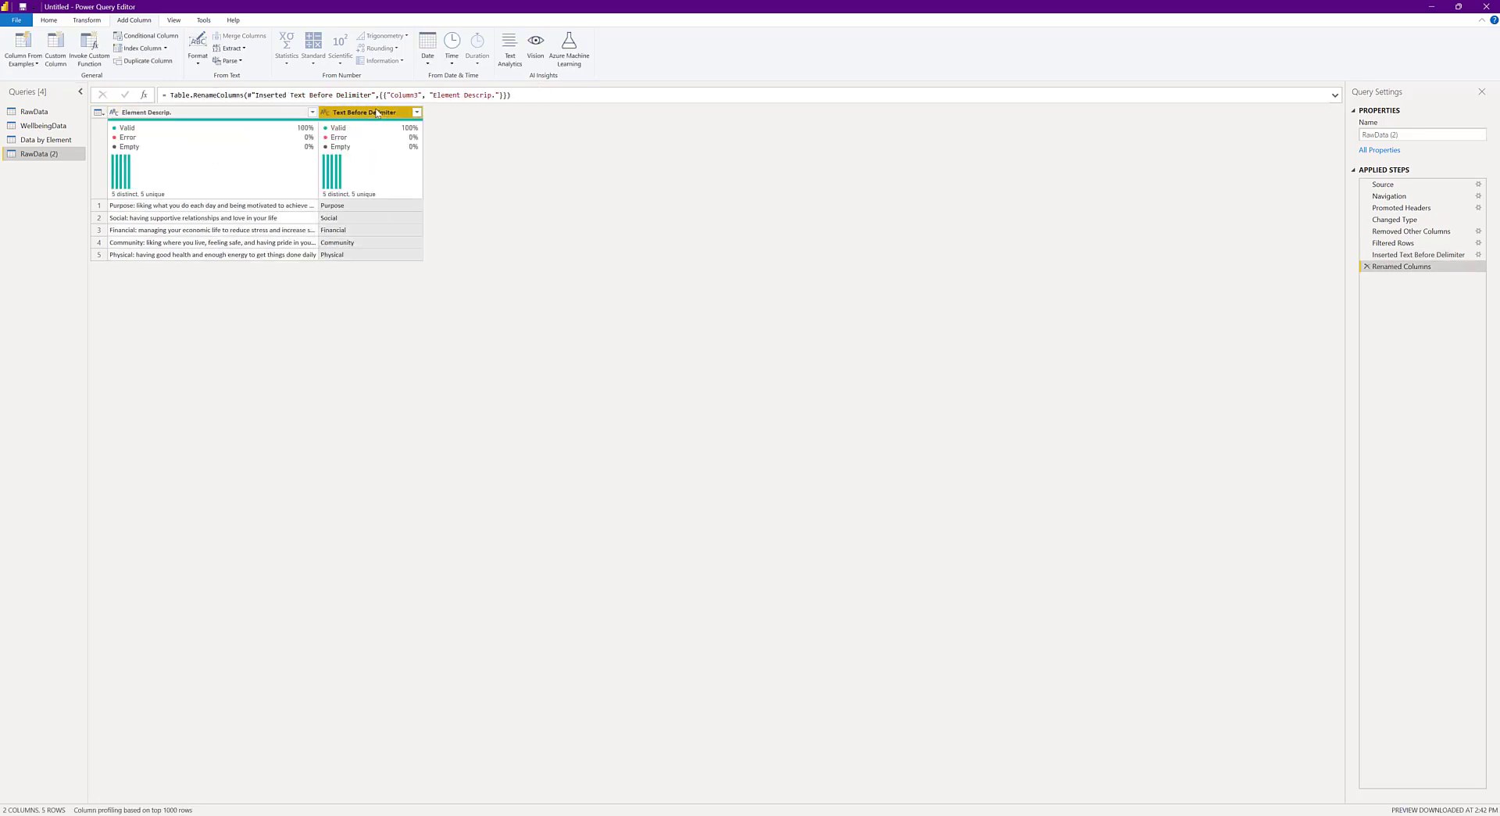
double_click(378, 113)
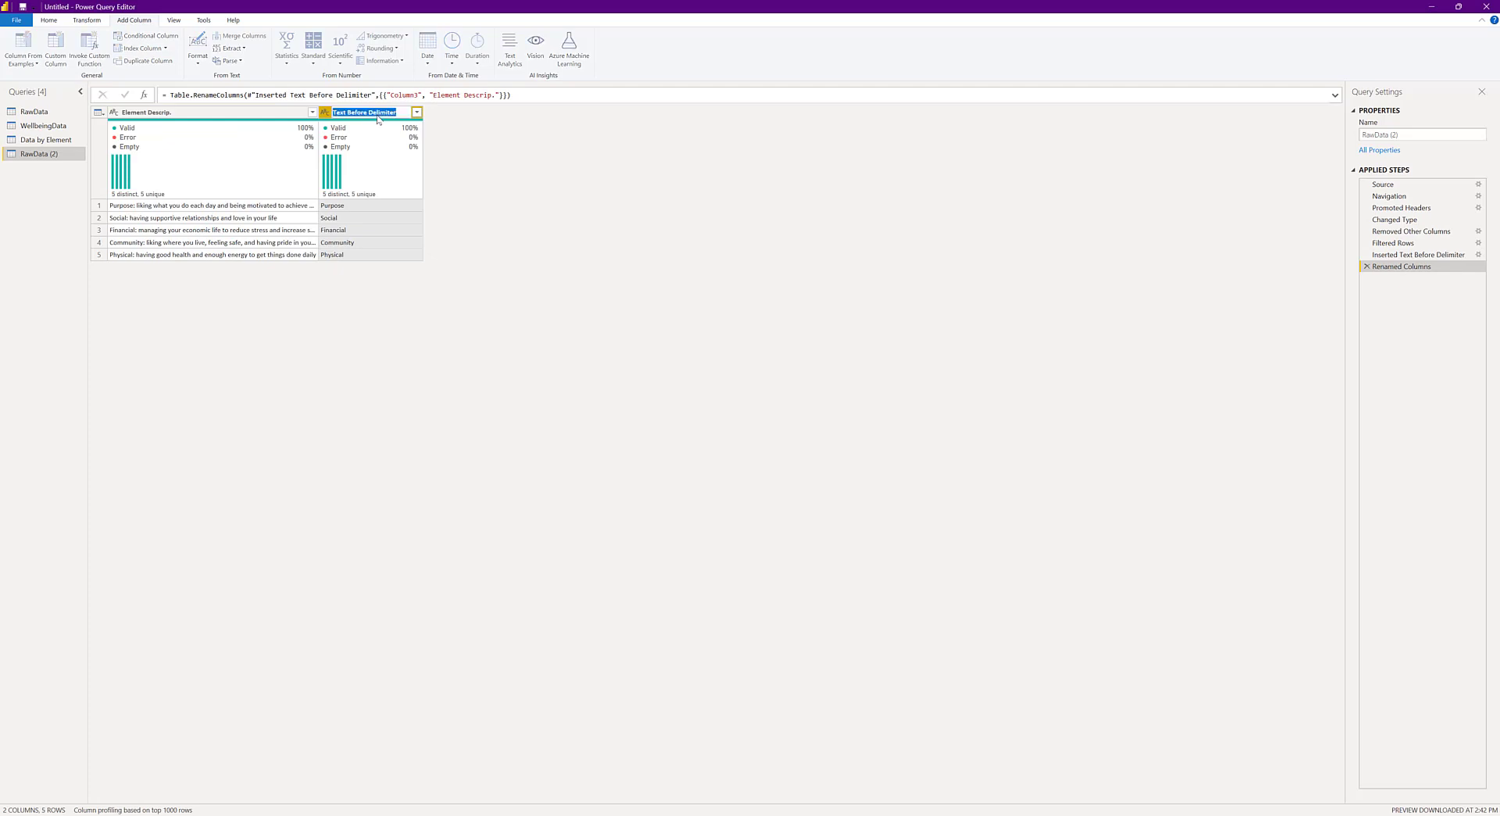
text(Element)
key(Return)
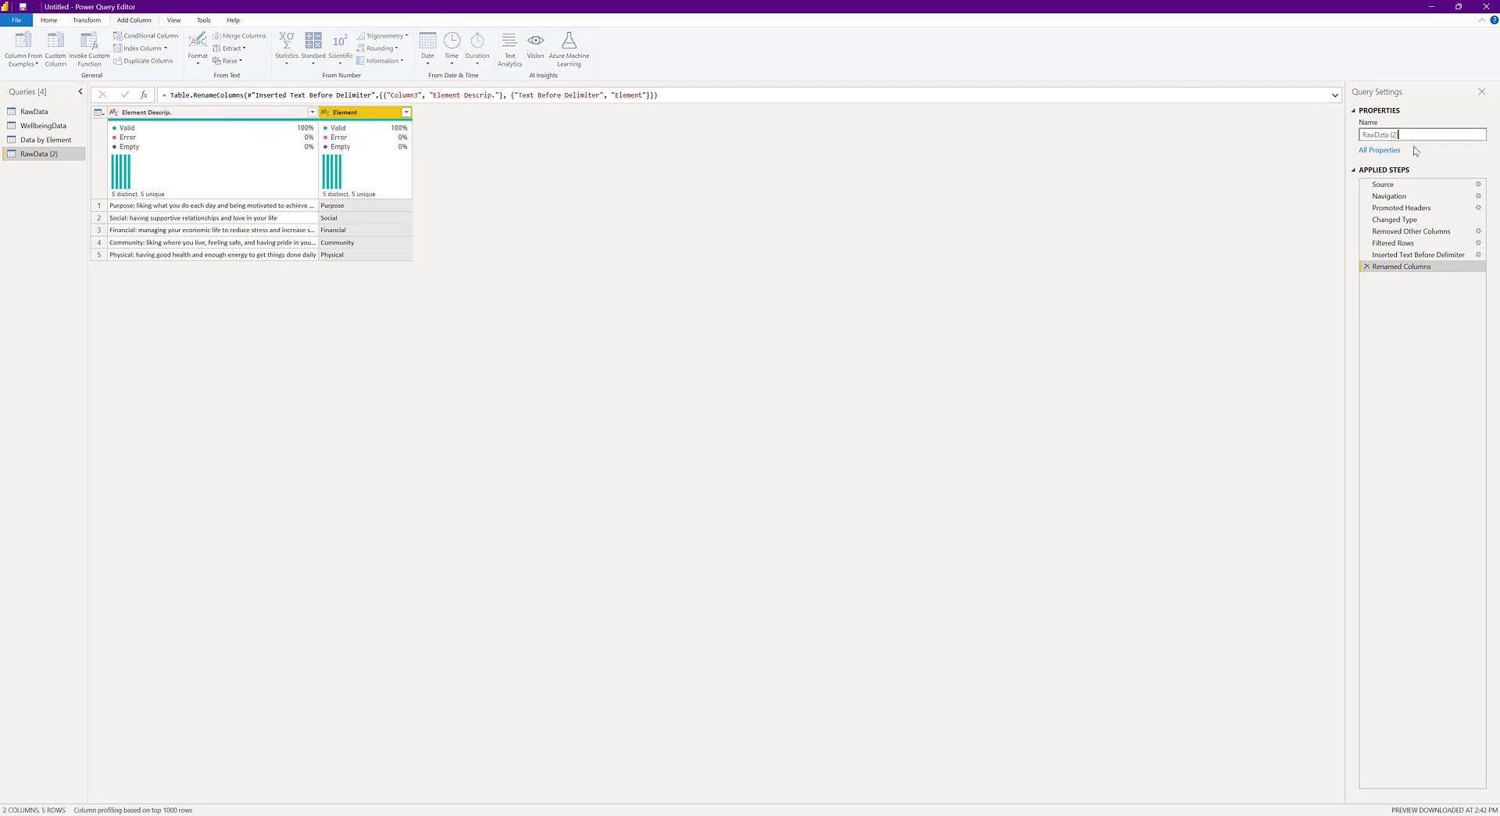
- Rename the RawData (2) query as Elements
drag(1409, 134, 1359, 136)
text(Elements)
key(Tab)
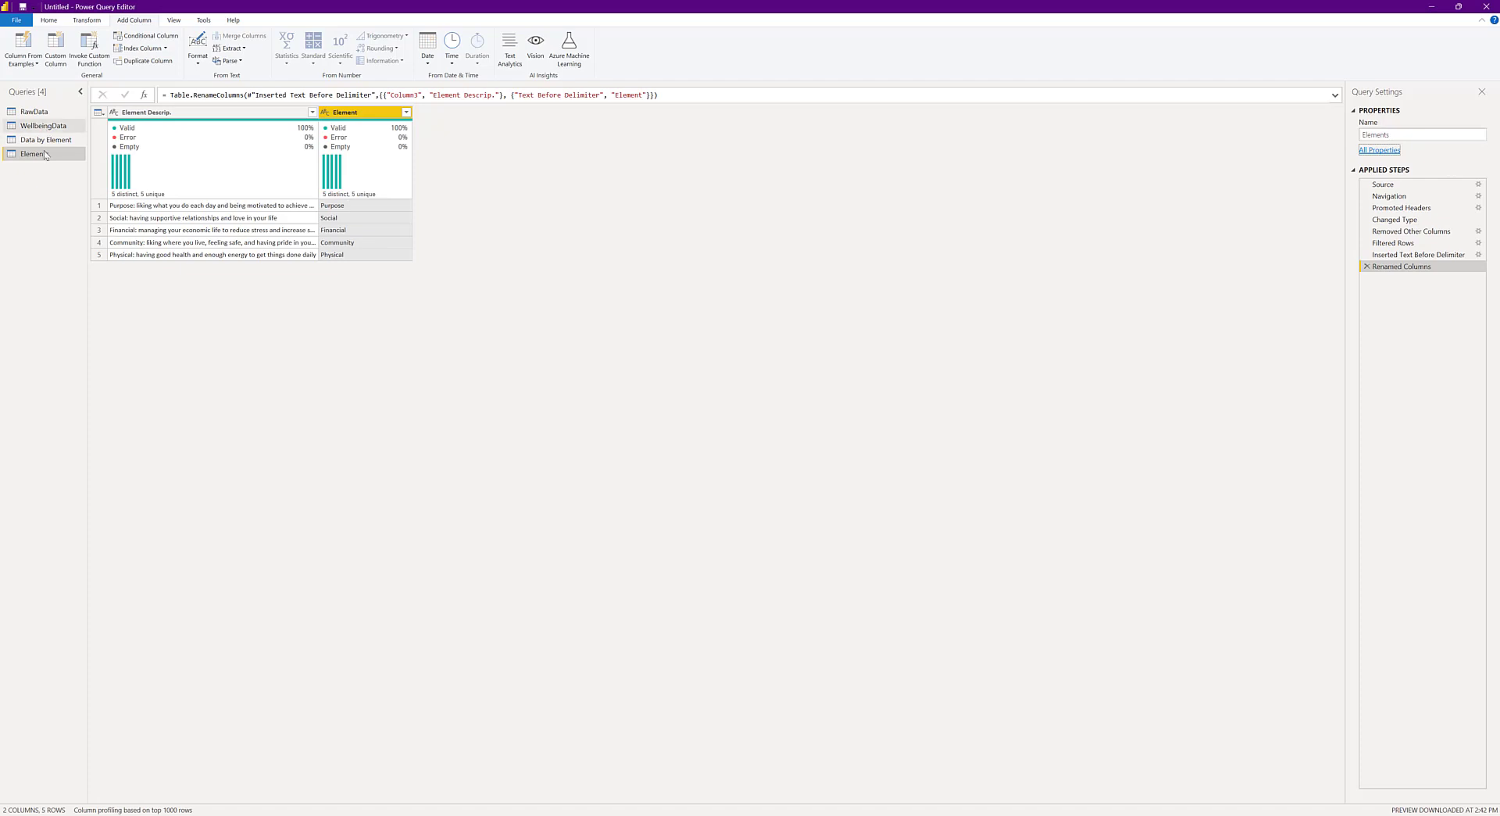
- Close the query editor and apply the pending query changes to the report
click(49, 21)
click(16, 64)
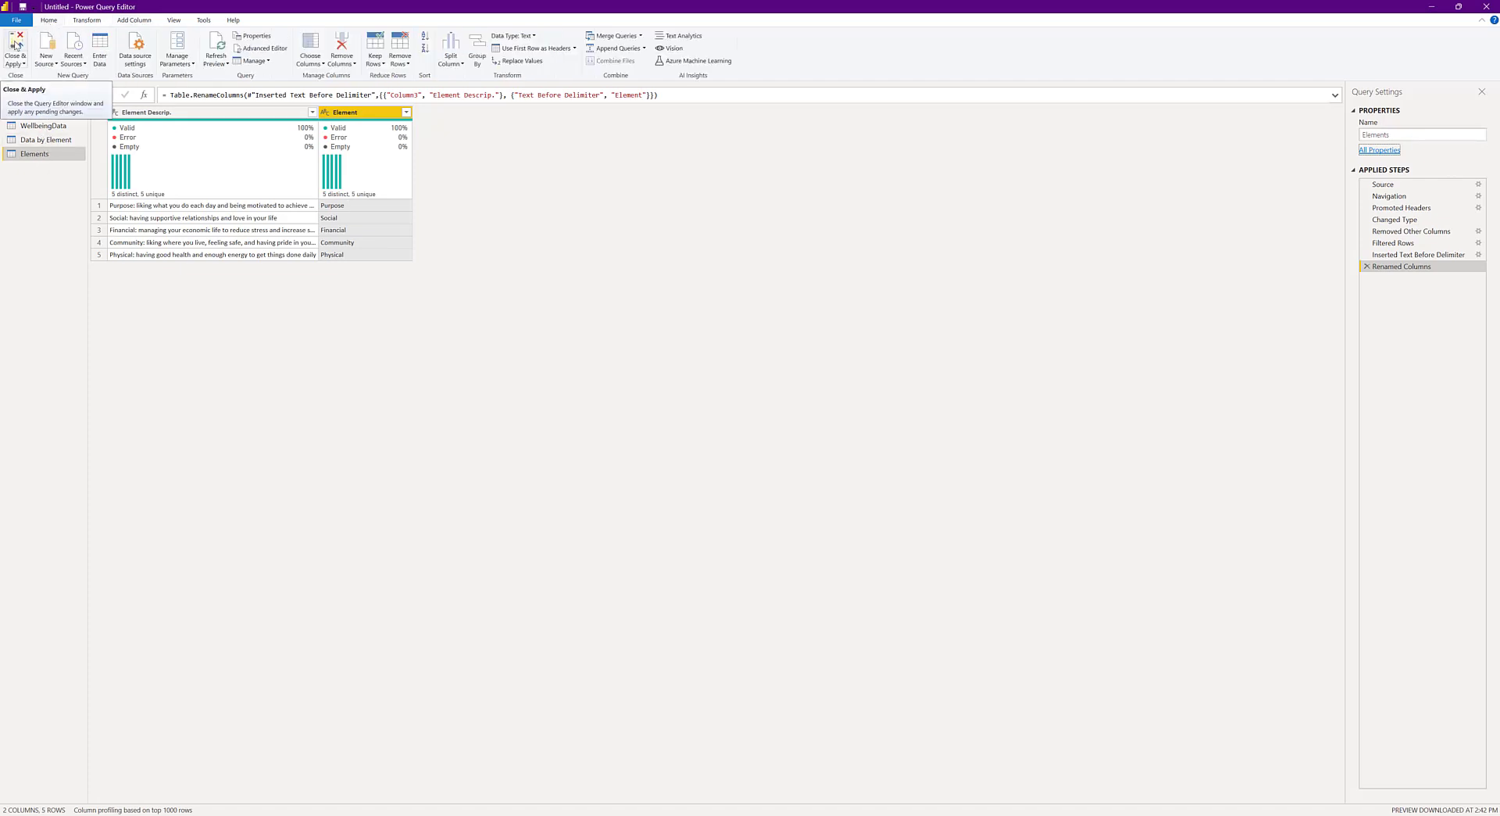
click(31, 112)
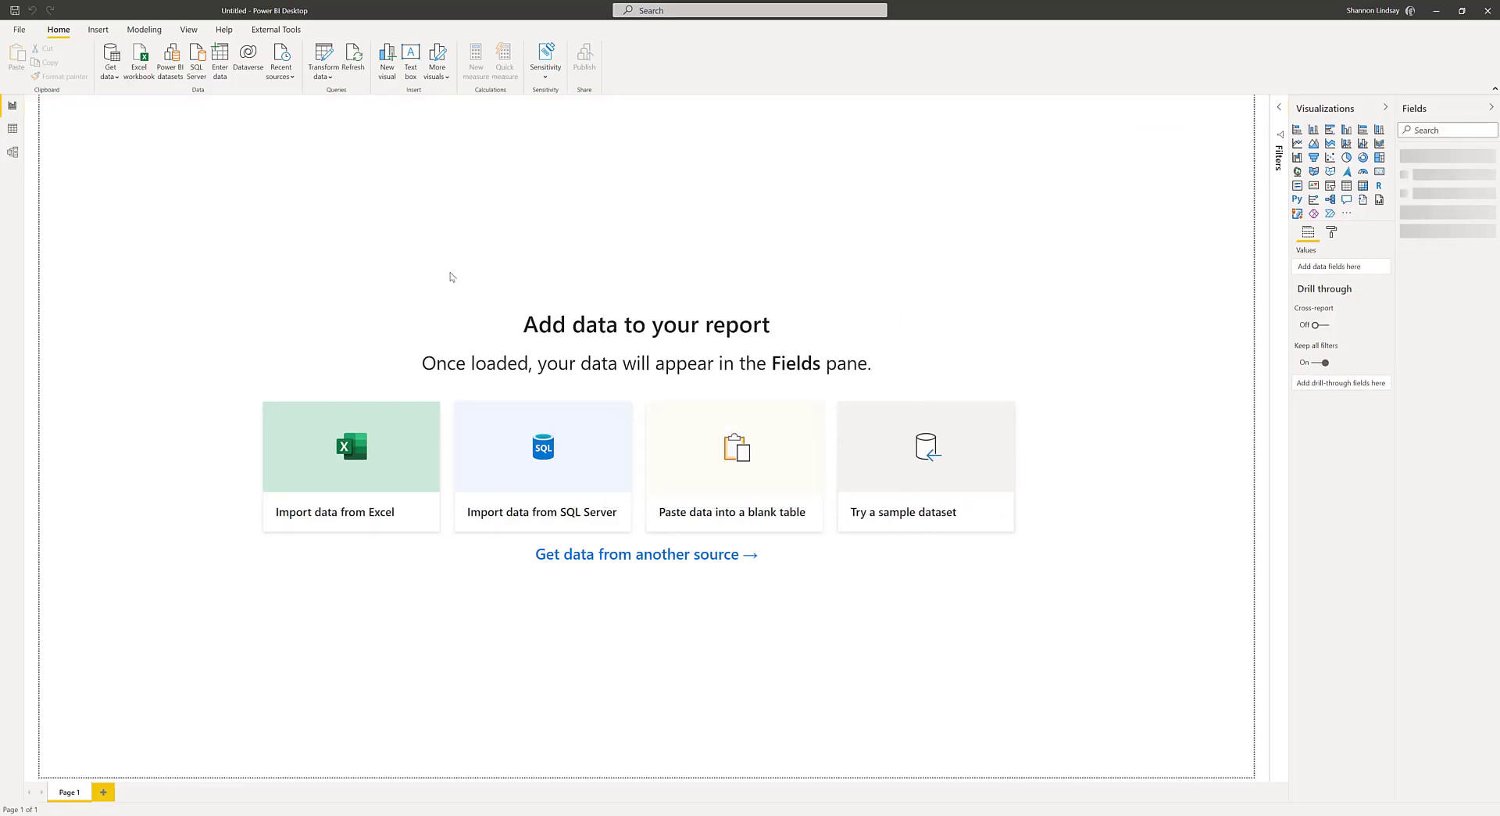
- In the model diagram, move the WellbeingData table up beside RawData and select the RawData table
click(13, 154)
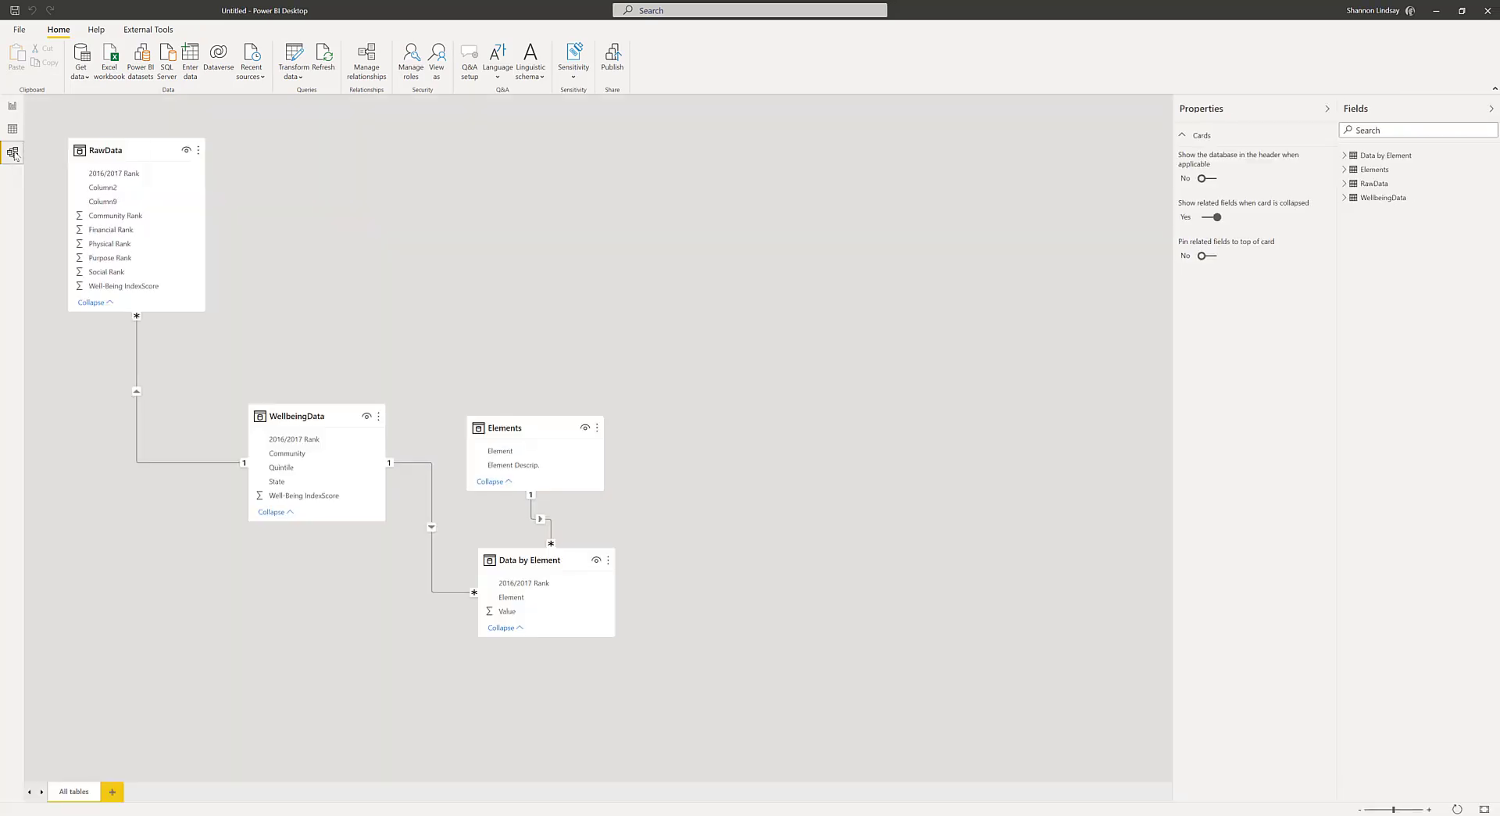
drag(297, 424, 324, 126)
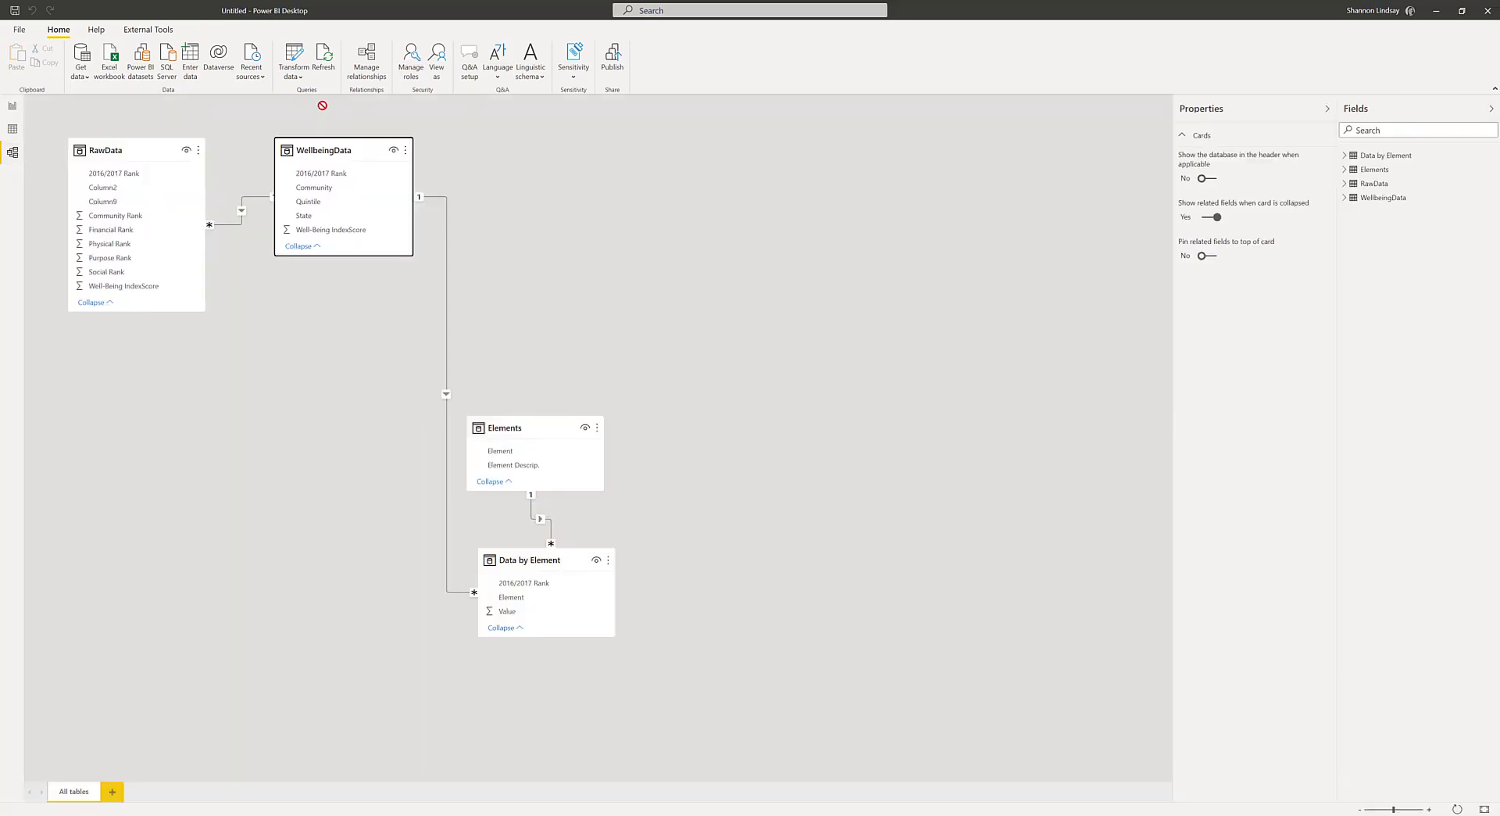
click(156, 148)
click(150, 162)
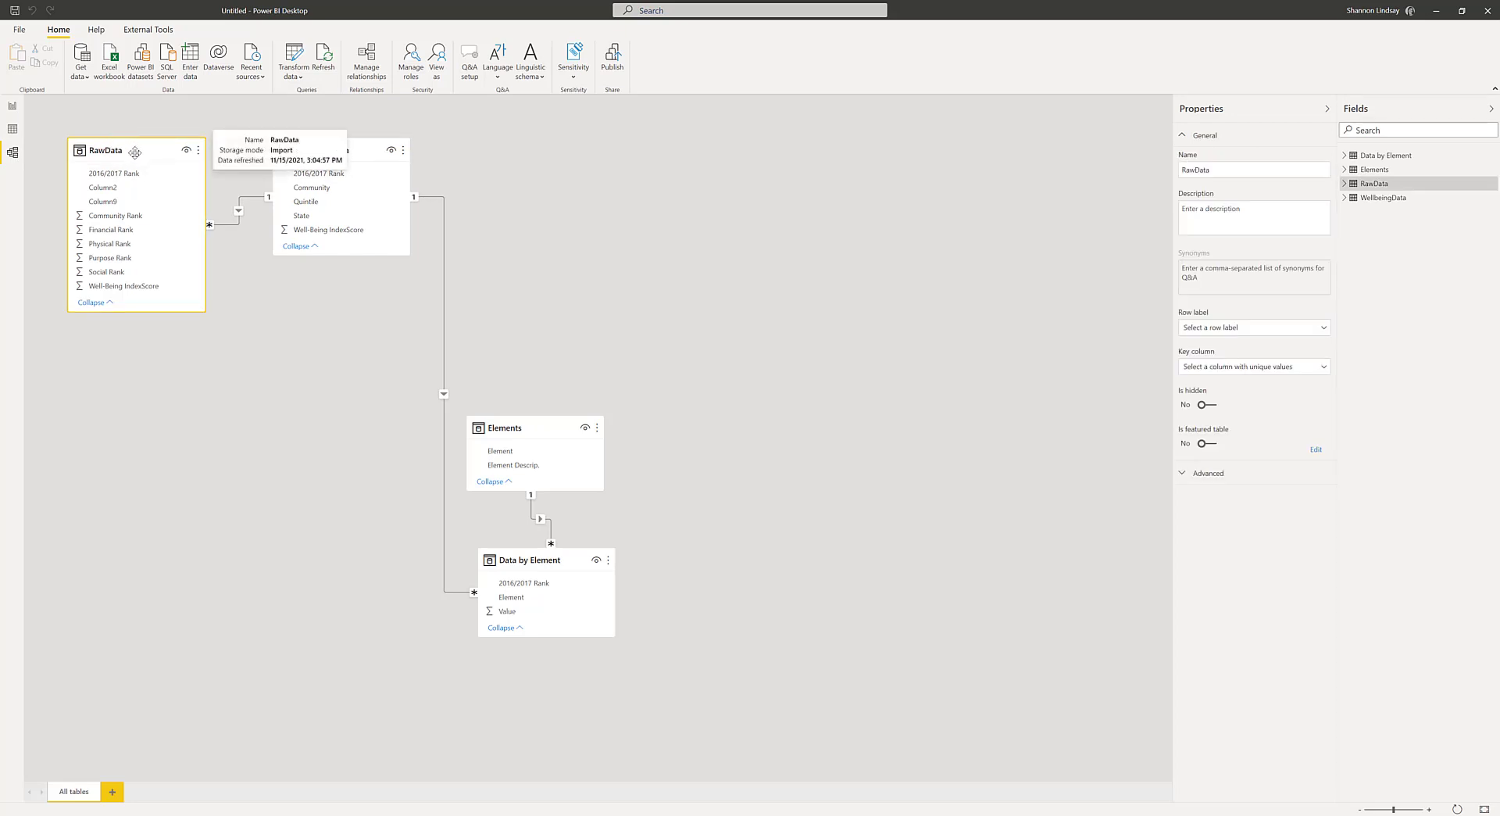
- Reopen the query editor and disable loading for the RawData query, accepting its removal from the report
click(298, 68)
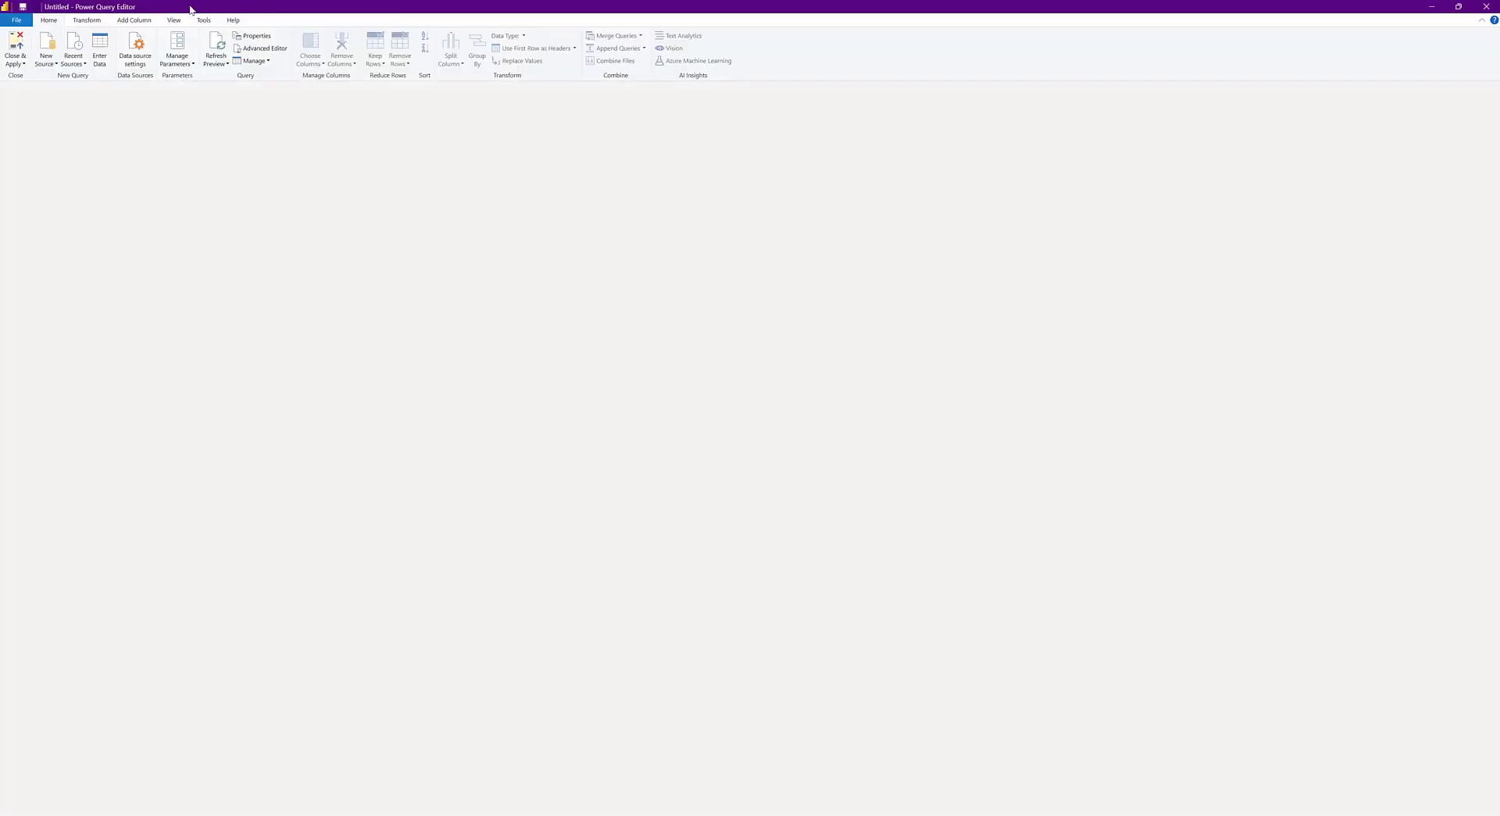
right_click(36, 114)
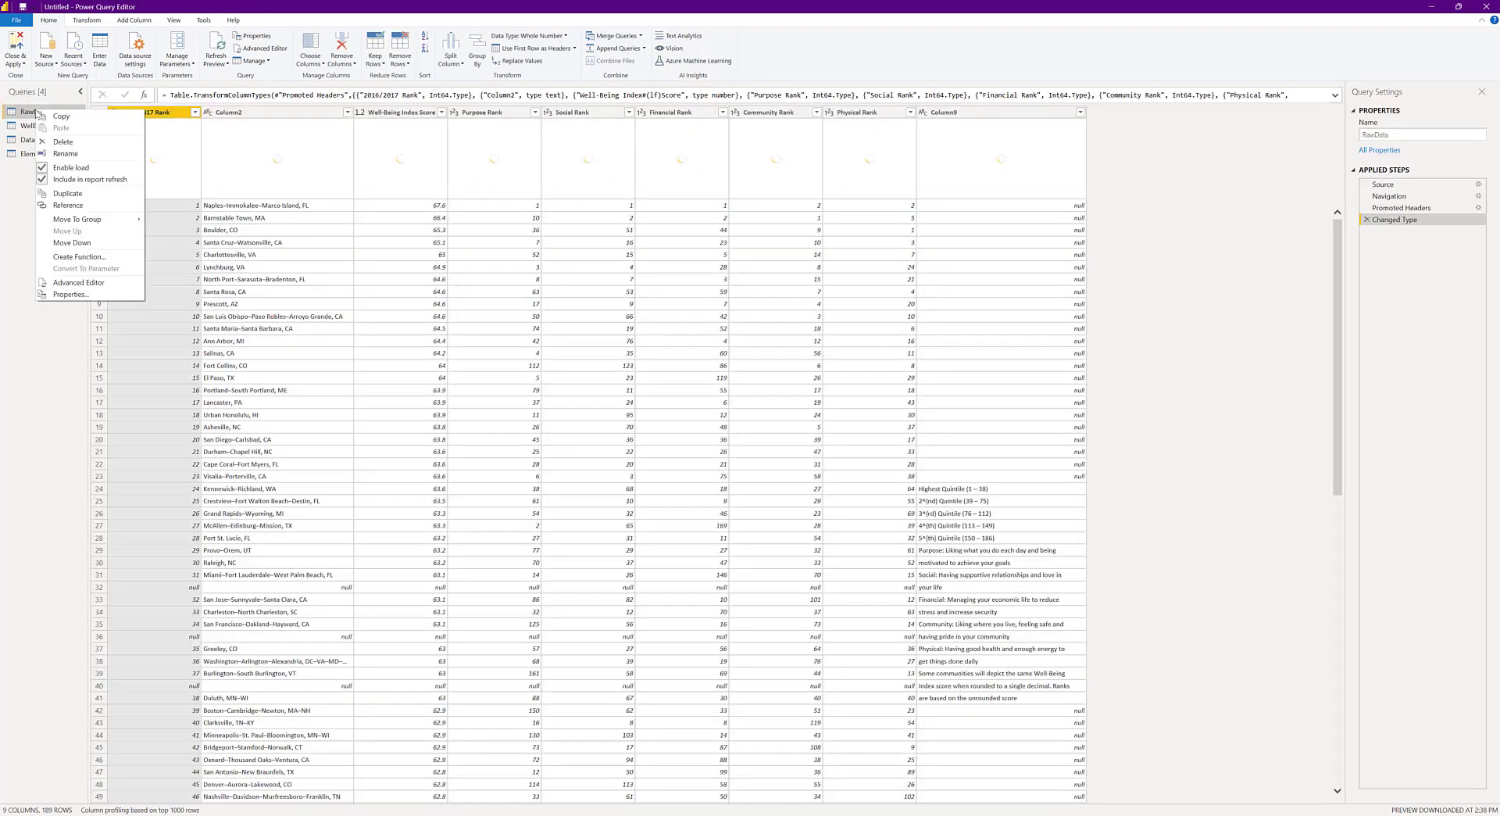
click(57, 169)
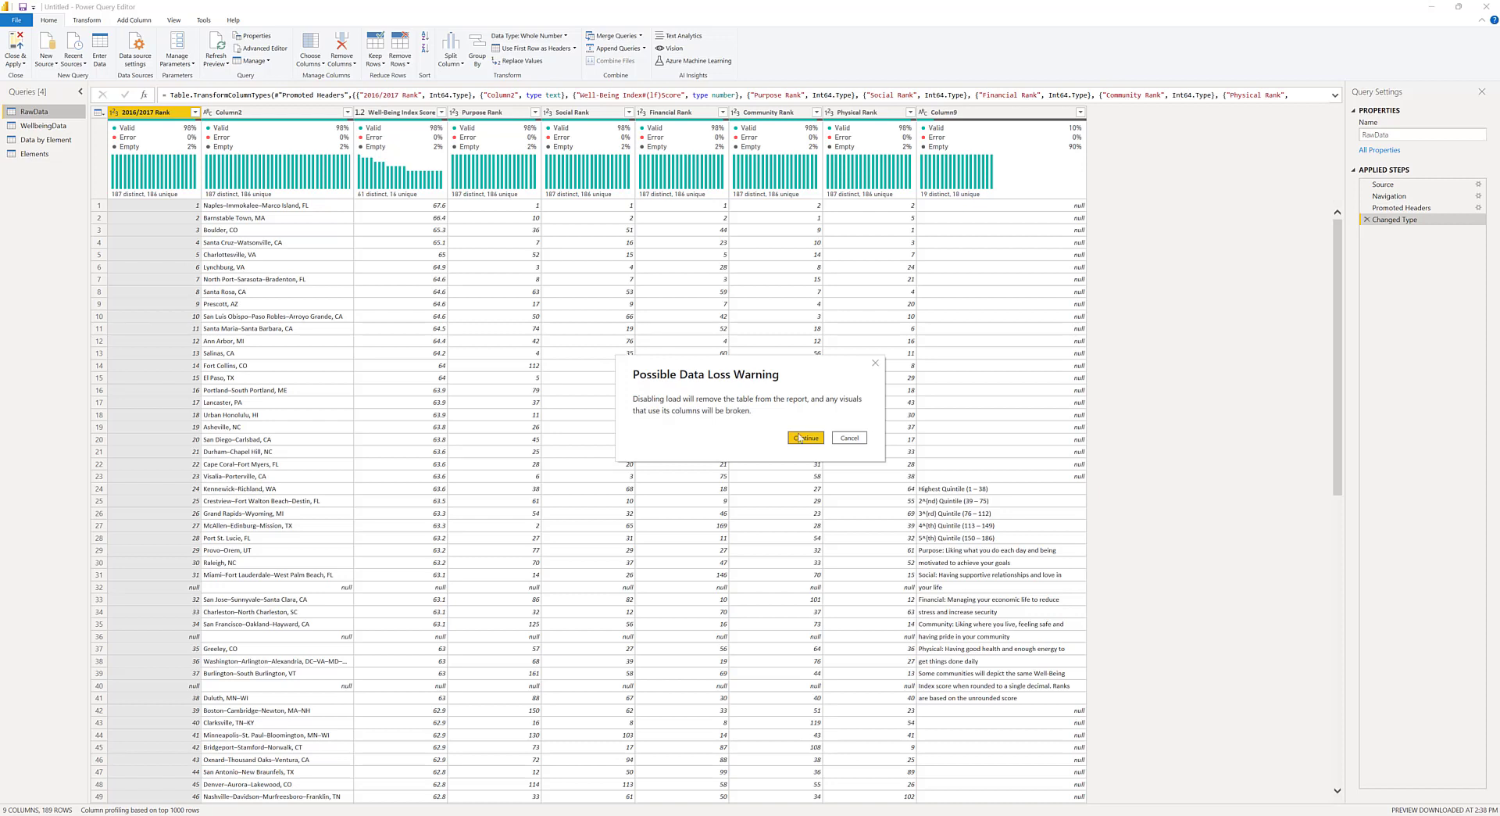
click(800, 436)
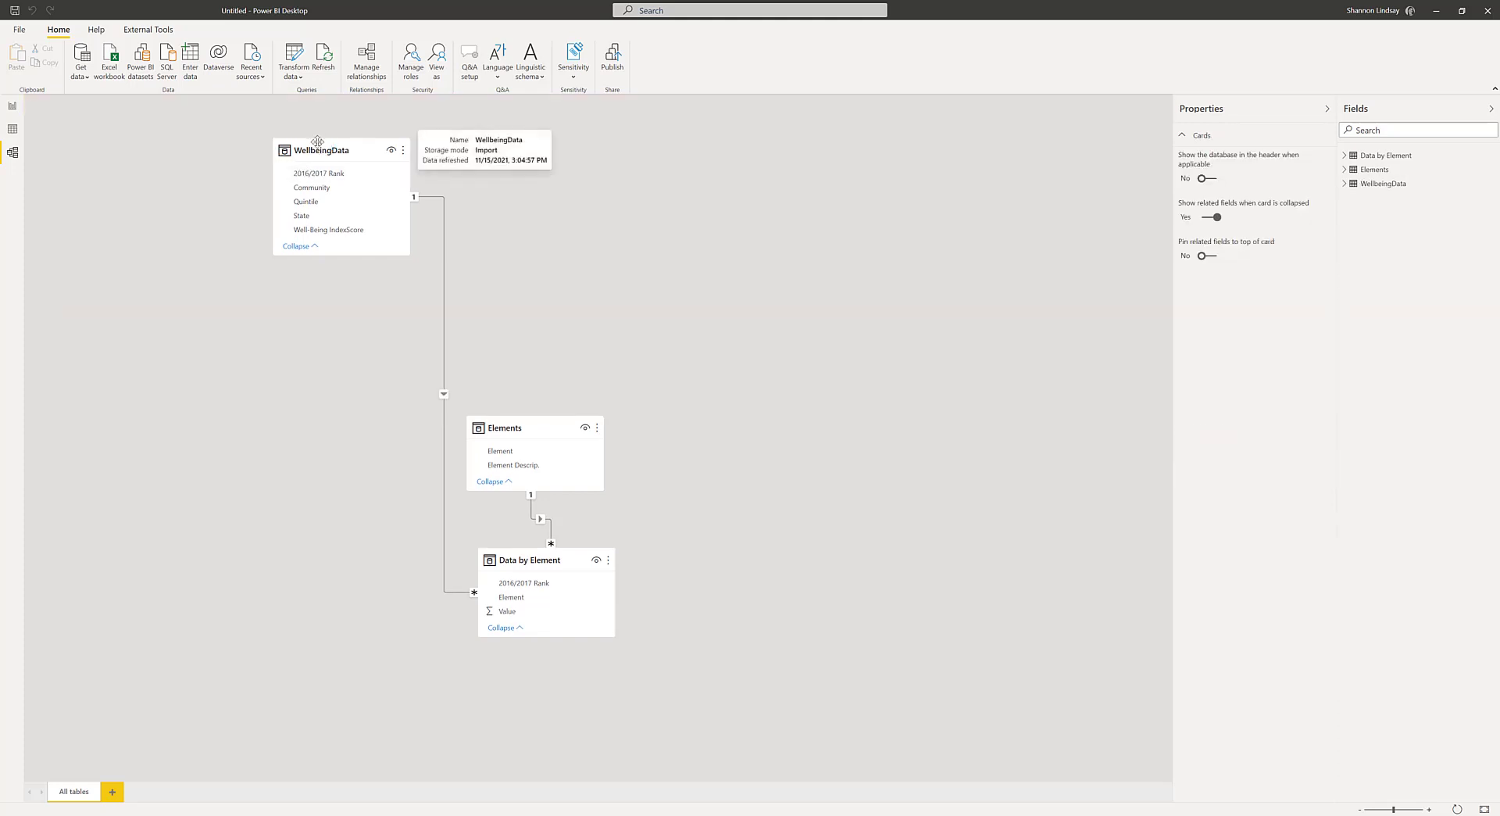
- Rearrange the model diagram so WellbeingData and Elements sit above the Data by Element table
drag(308, 167, 183, 399)
drag(528, 427, 295, 149)
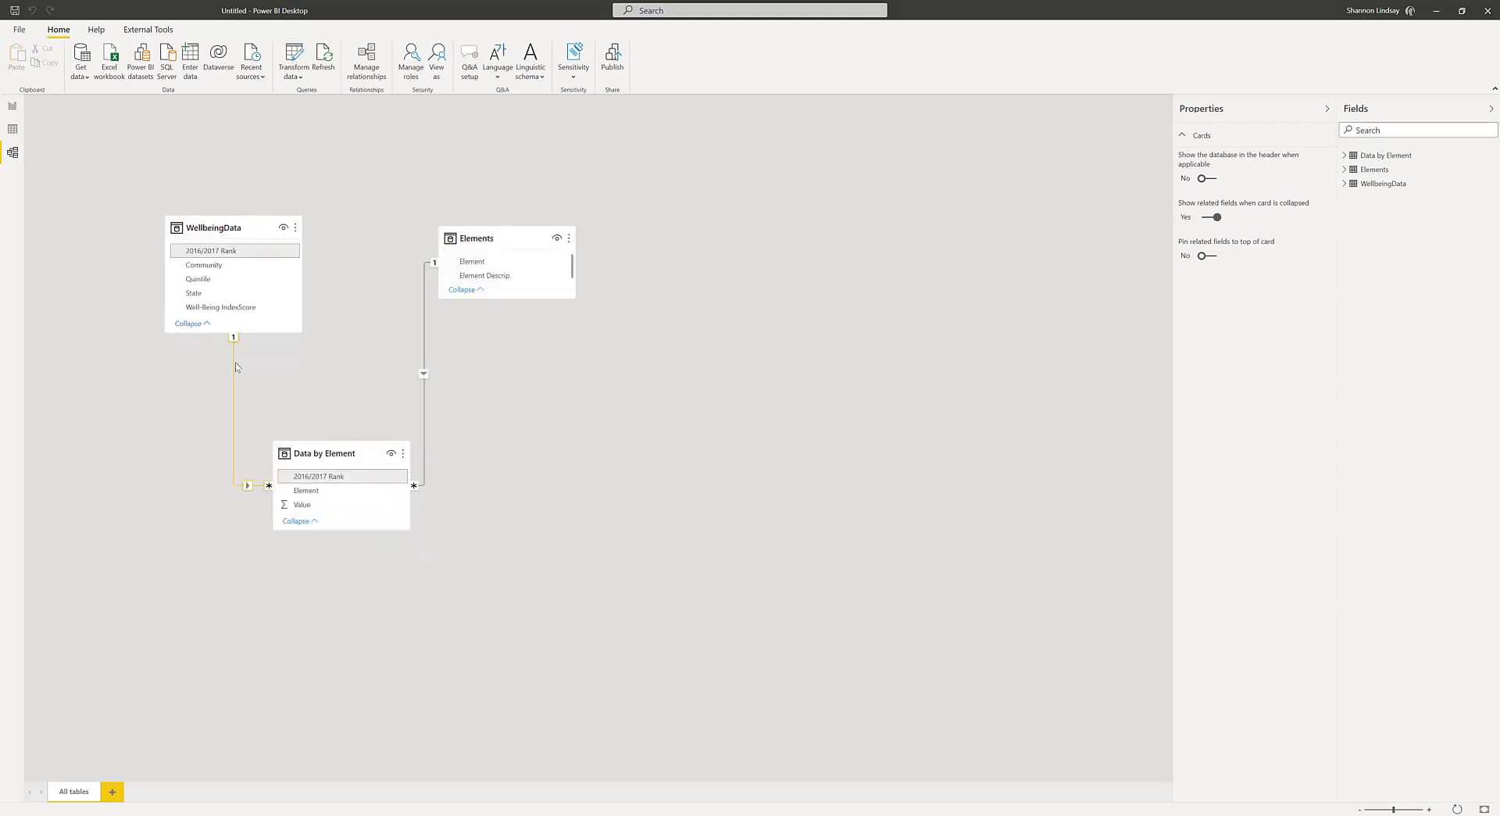
click(231, 226)
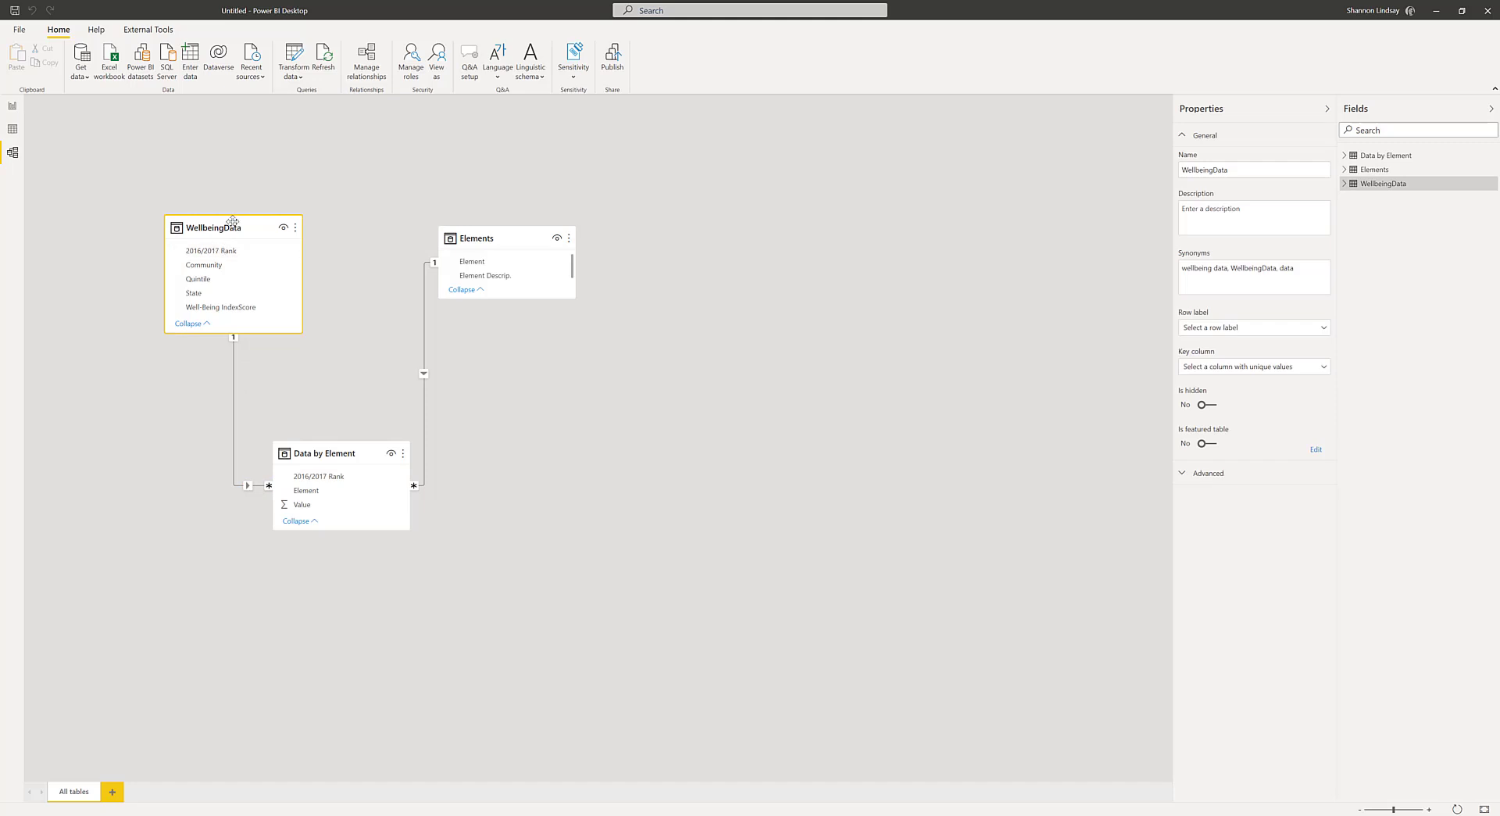
- Check the relationship between Data by Element and Elements and leave it as is
mouse_move(227, 225)
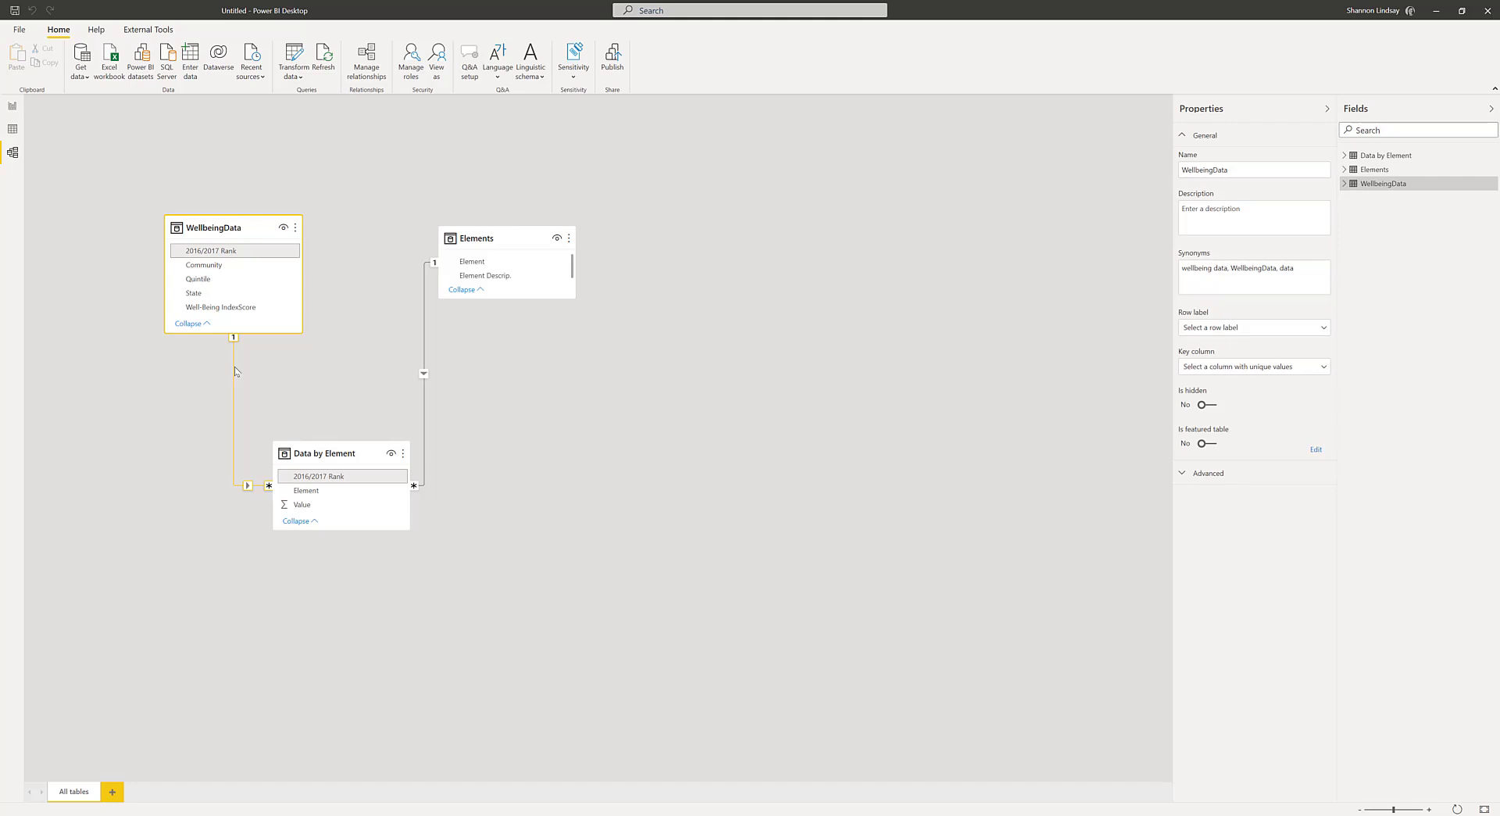
double_click(425, 294)
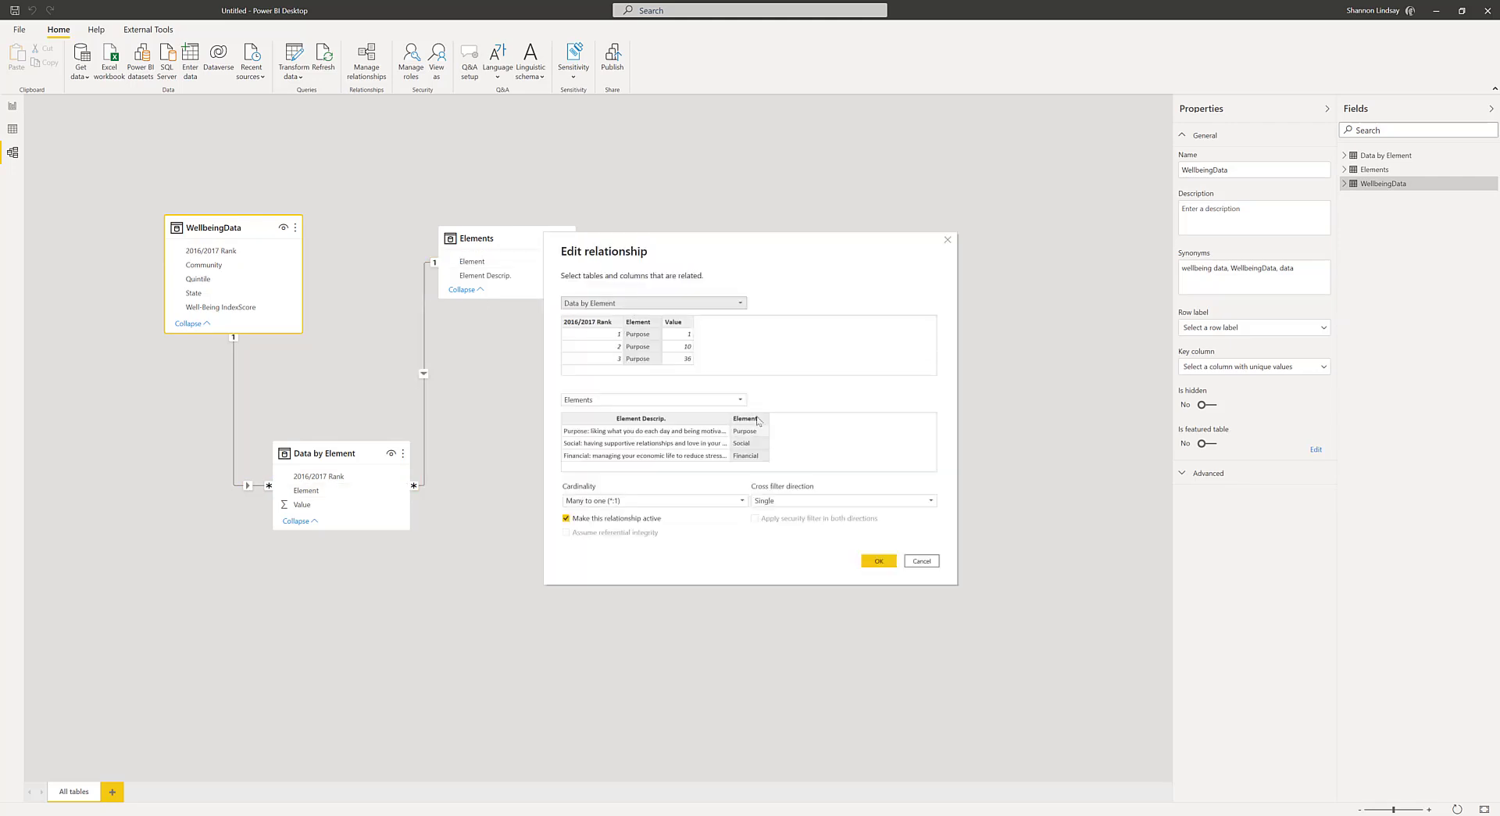
click(917, 563)
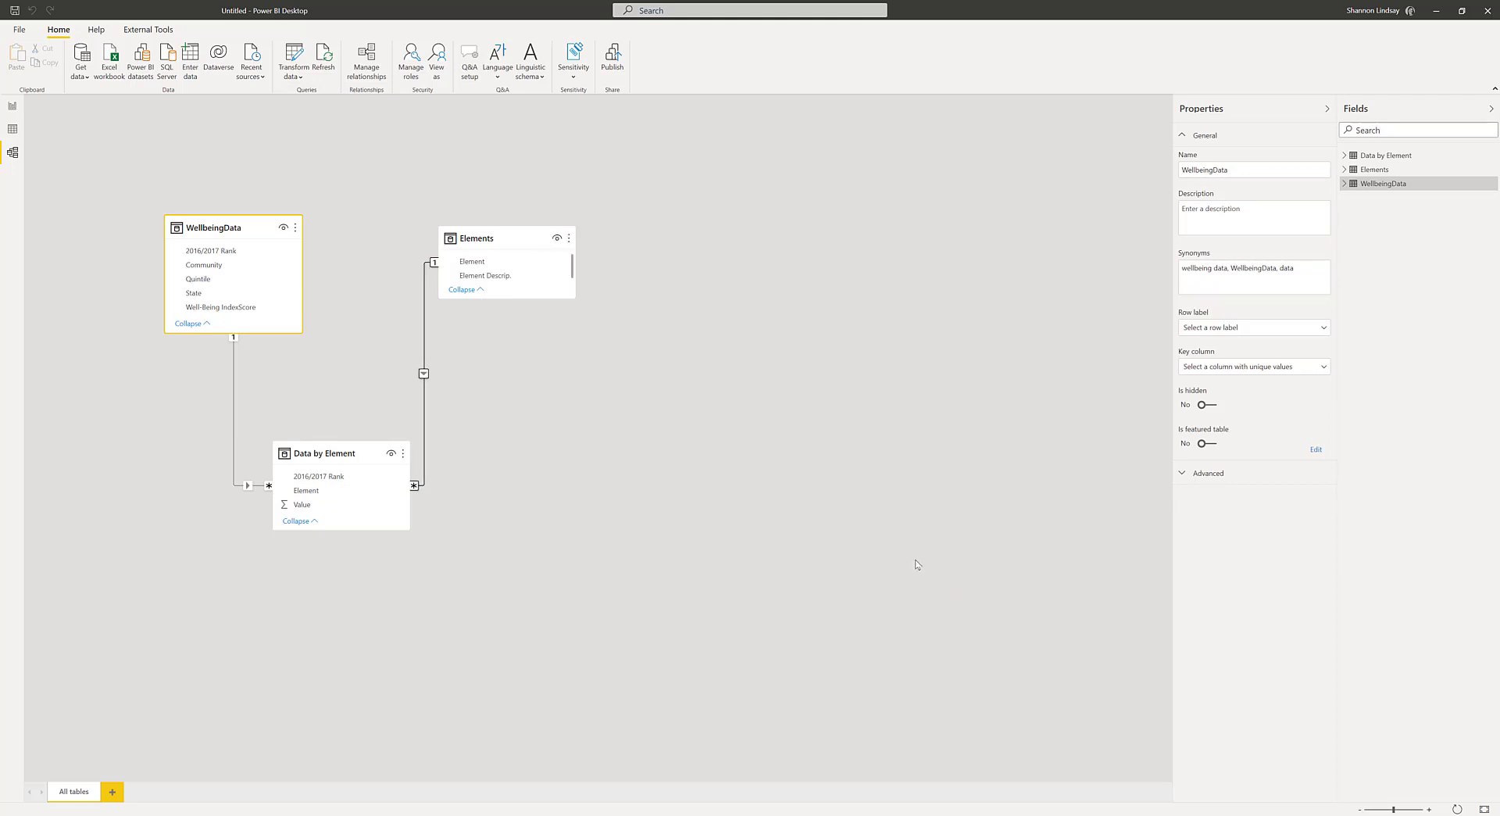
- Look through the loaded tables in the data view and check the settings of WellbeingData's 2016/2017 Rank column
click(13, 128)
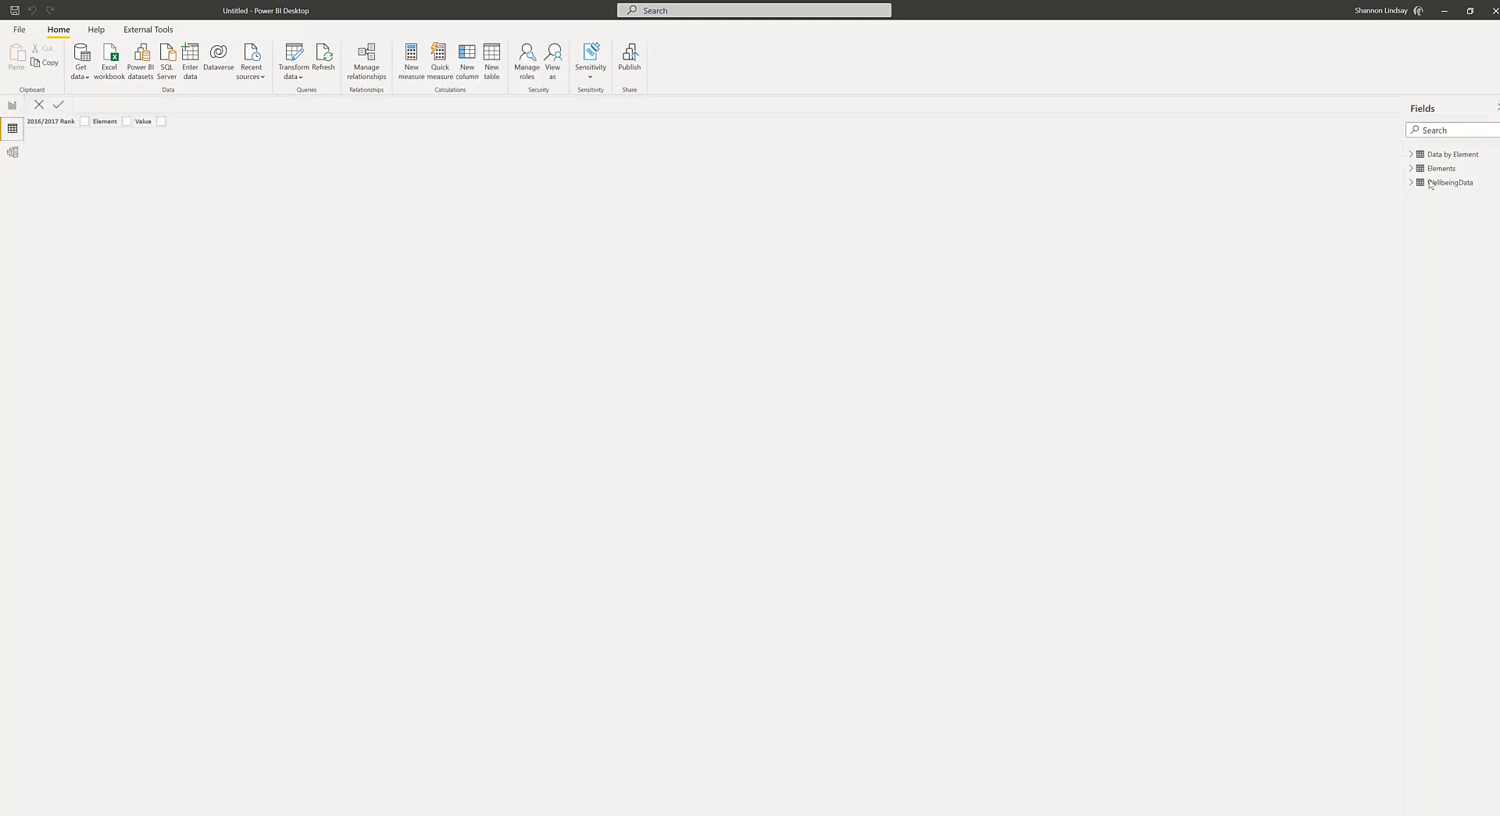
click(1431, 183)
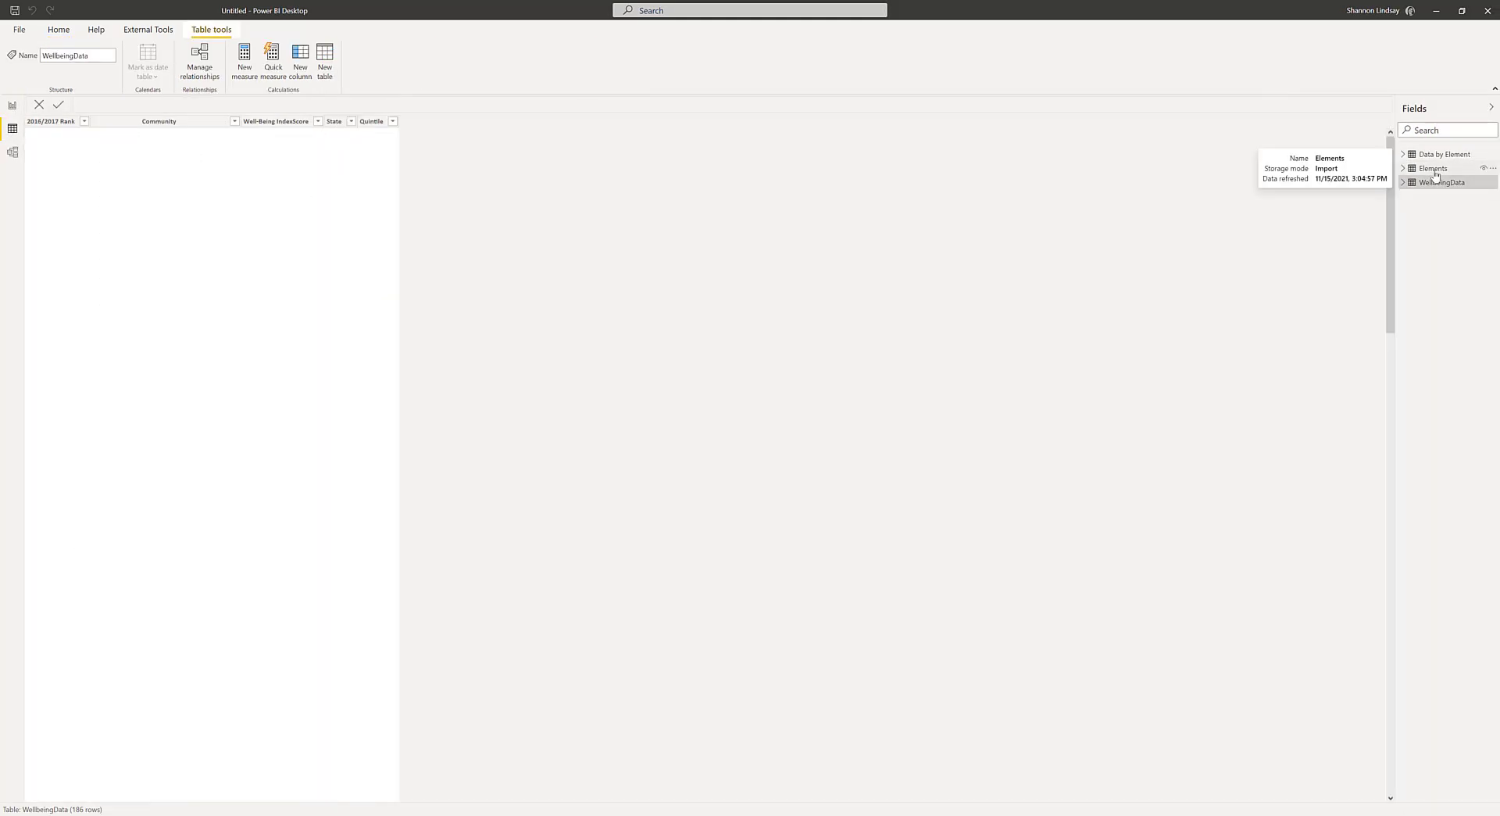
click(1434, 169)
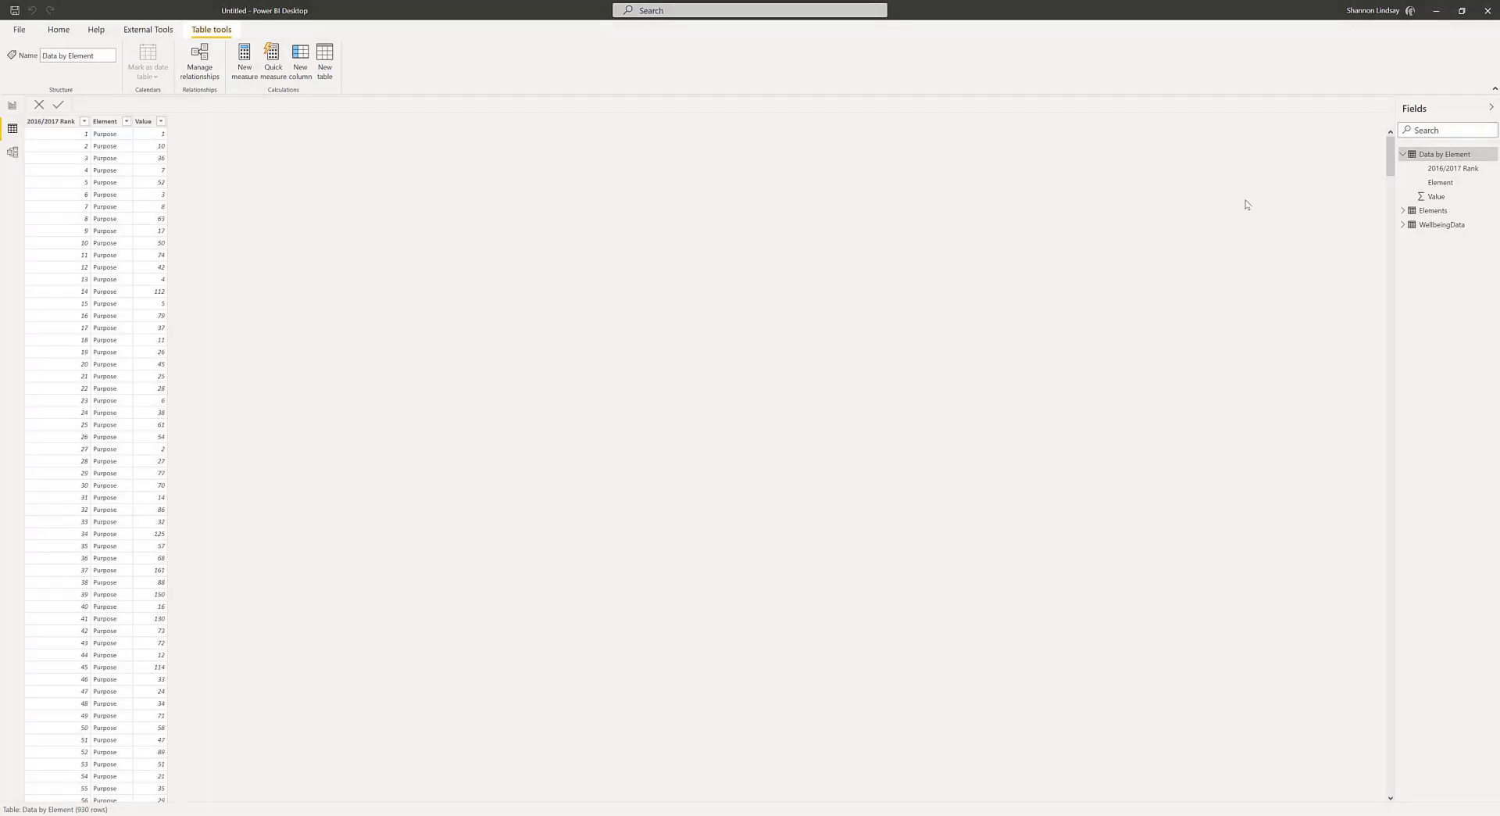
click(1403, 154)
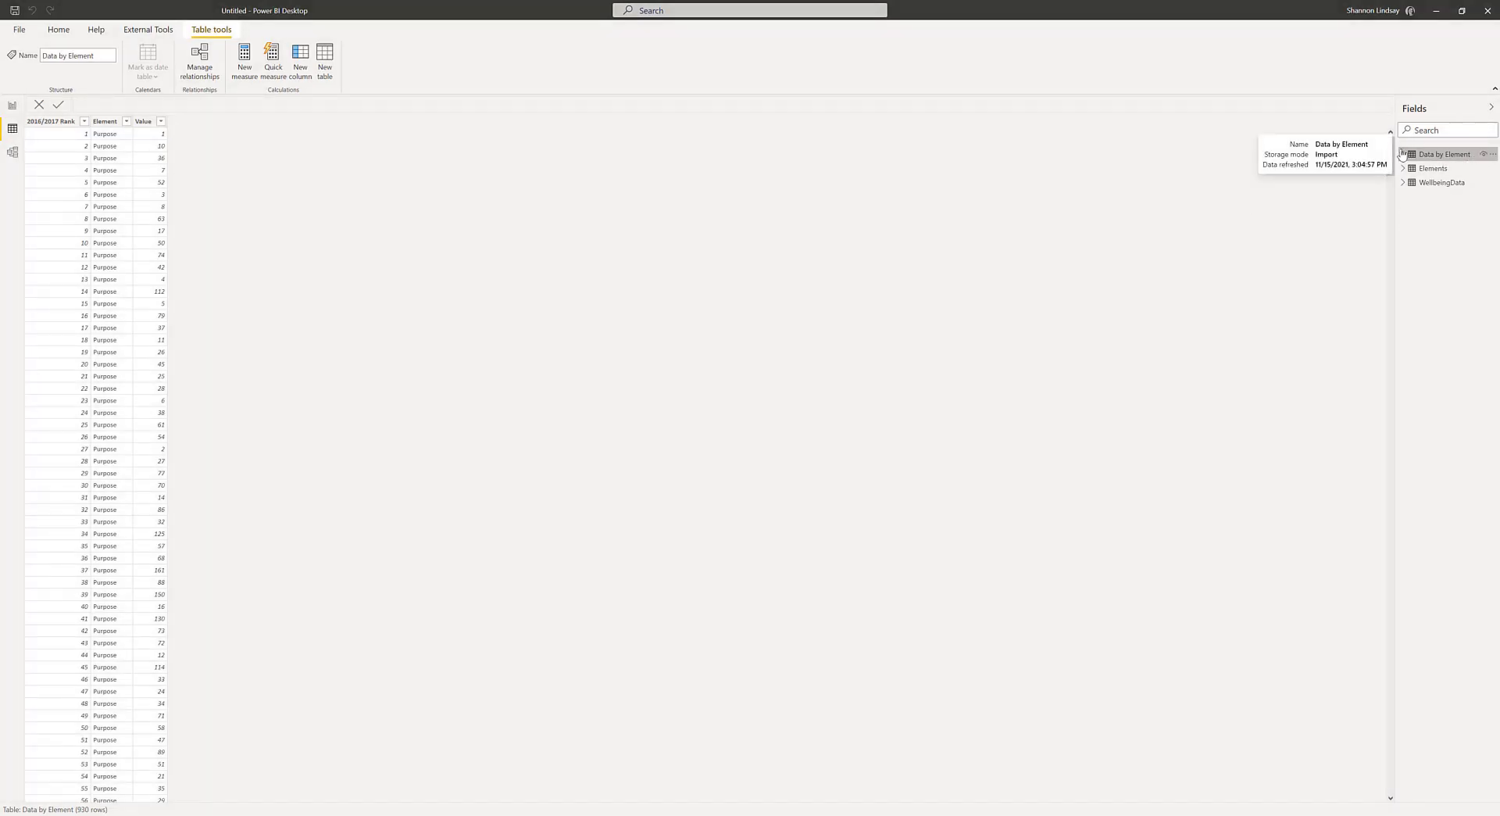
click(1406, 184)
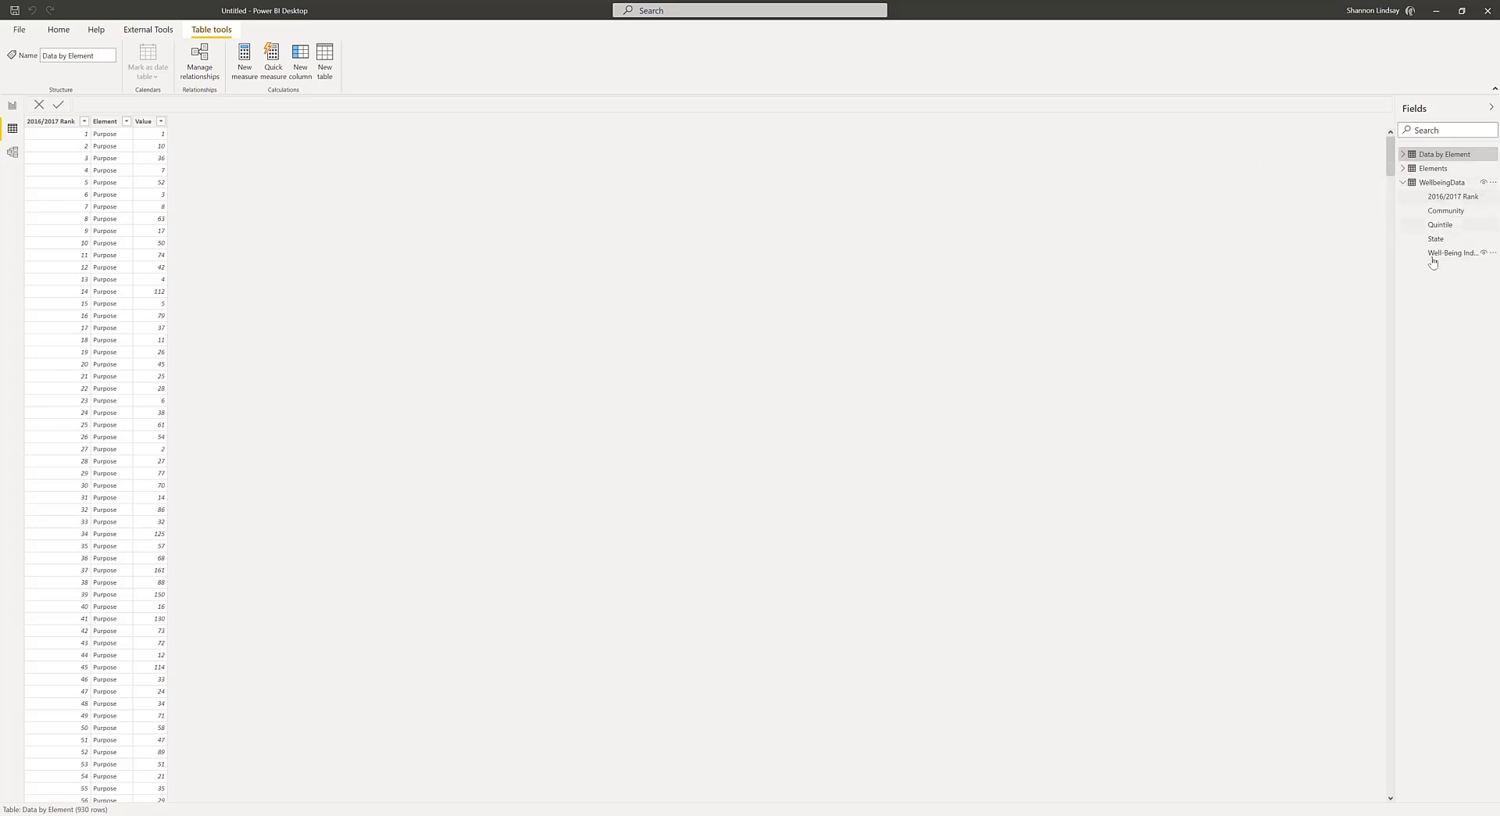
click(1451, 198)
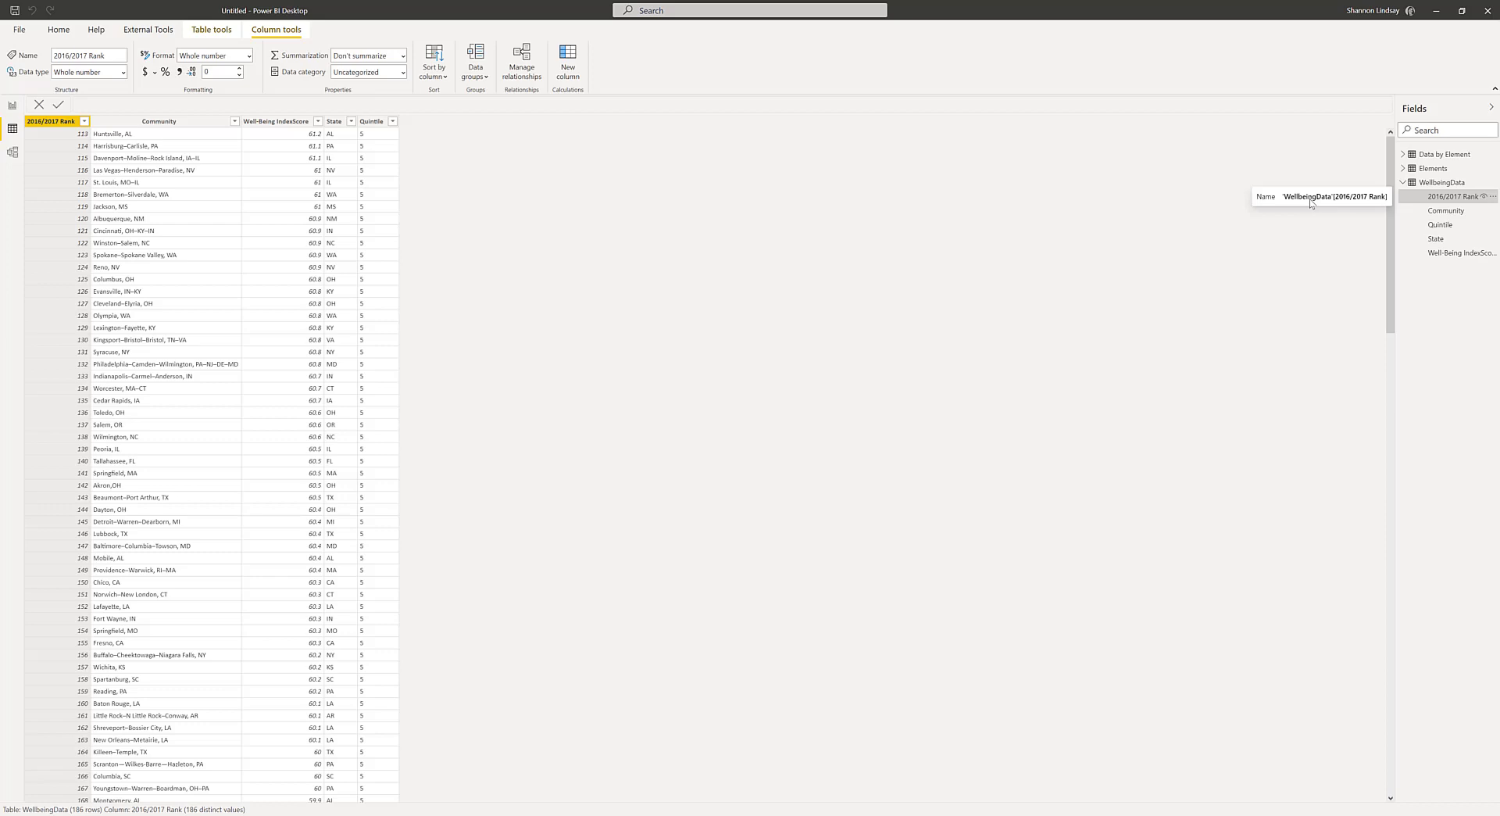
- On the report page, create a table visual with 2016/2017 Rank and Community from WellbeingData
click(12, 104)
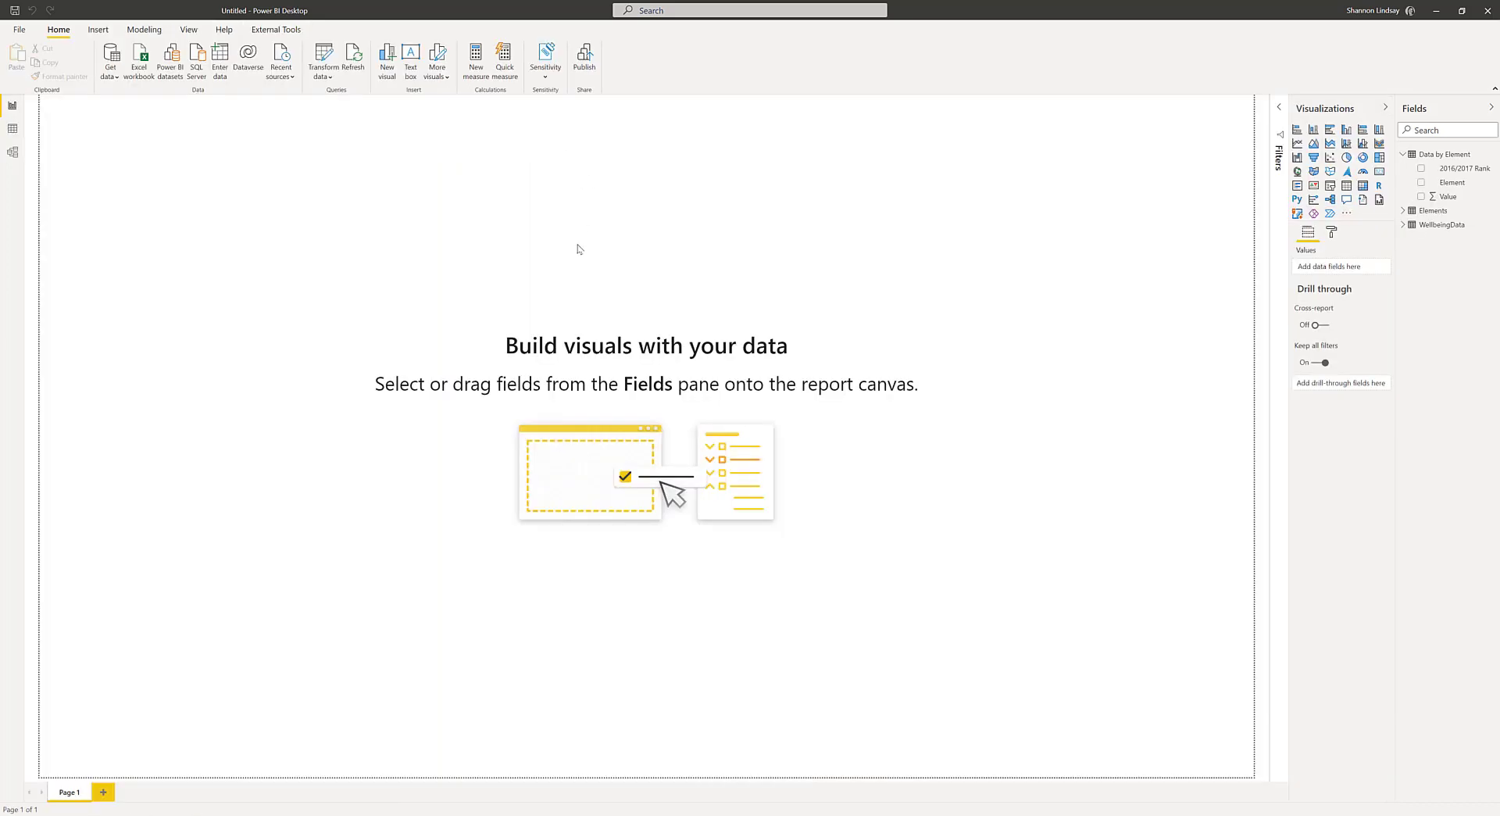
click(1414, 225)
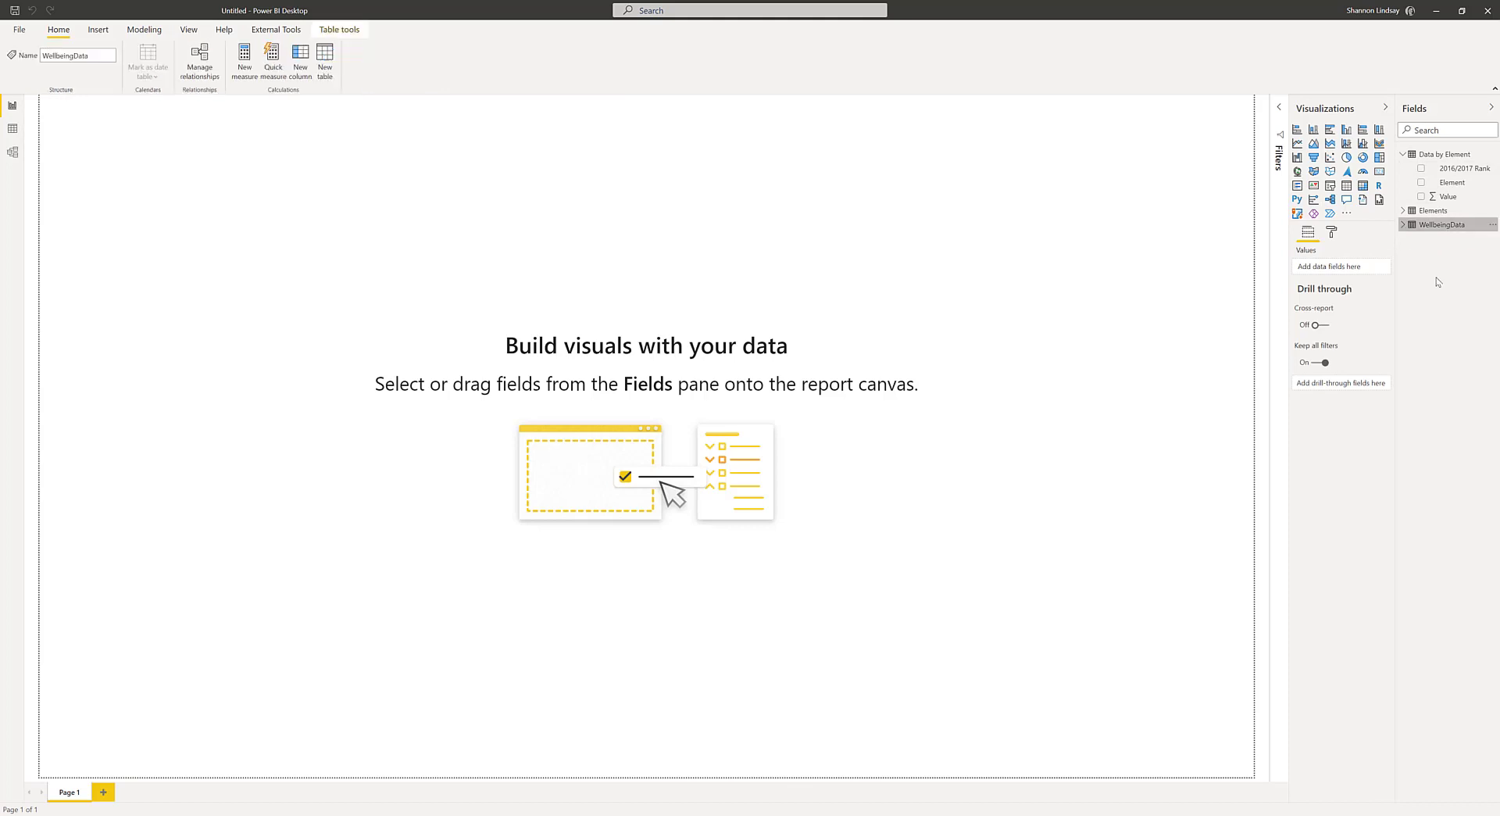
click(1404, 225)
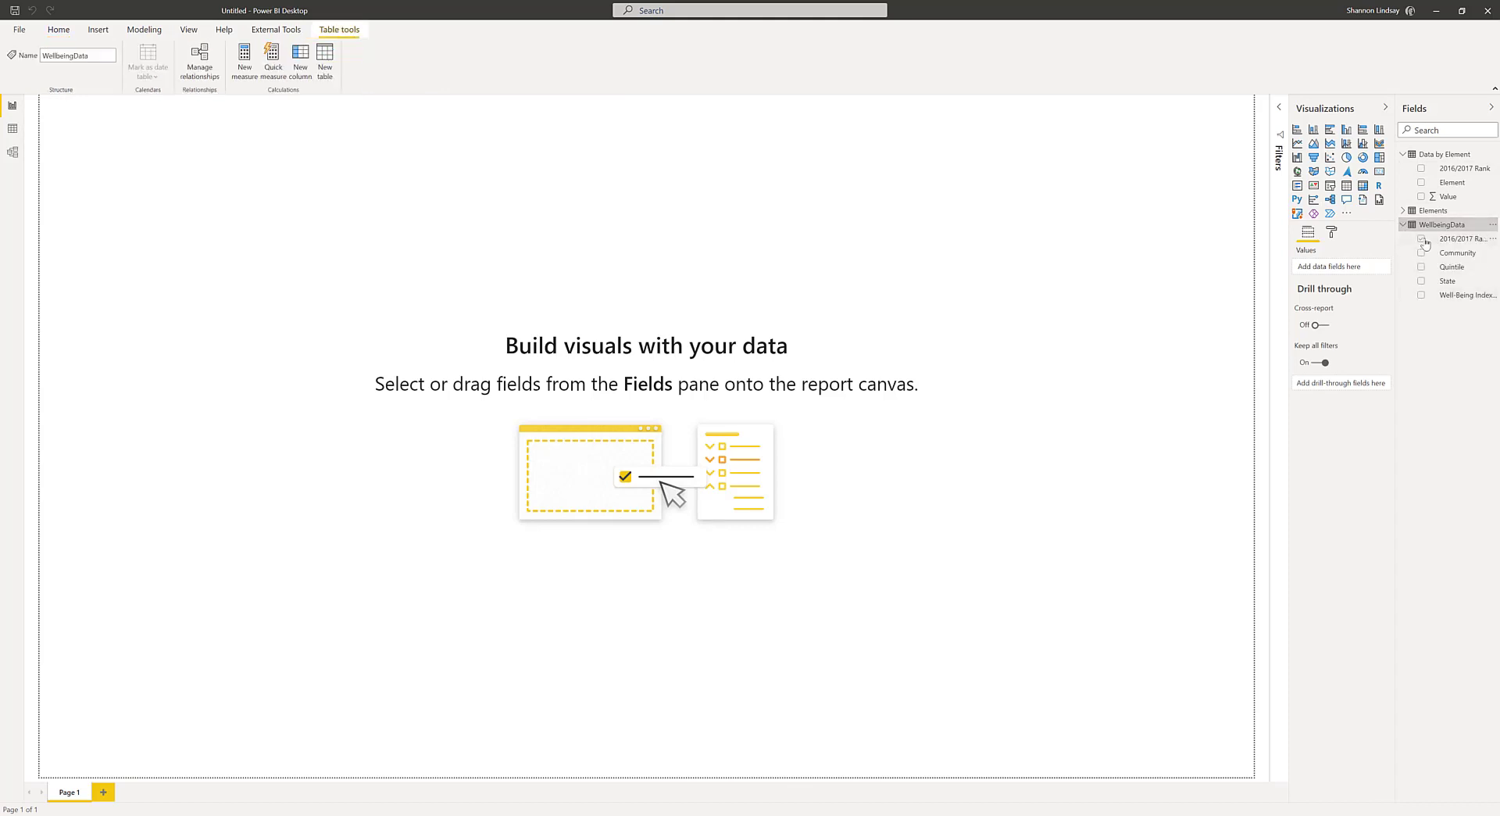
click(1422, 240)
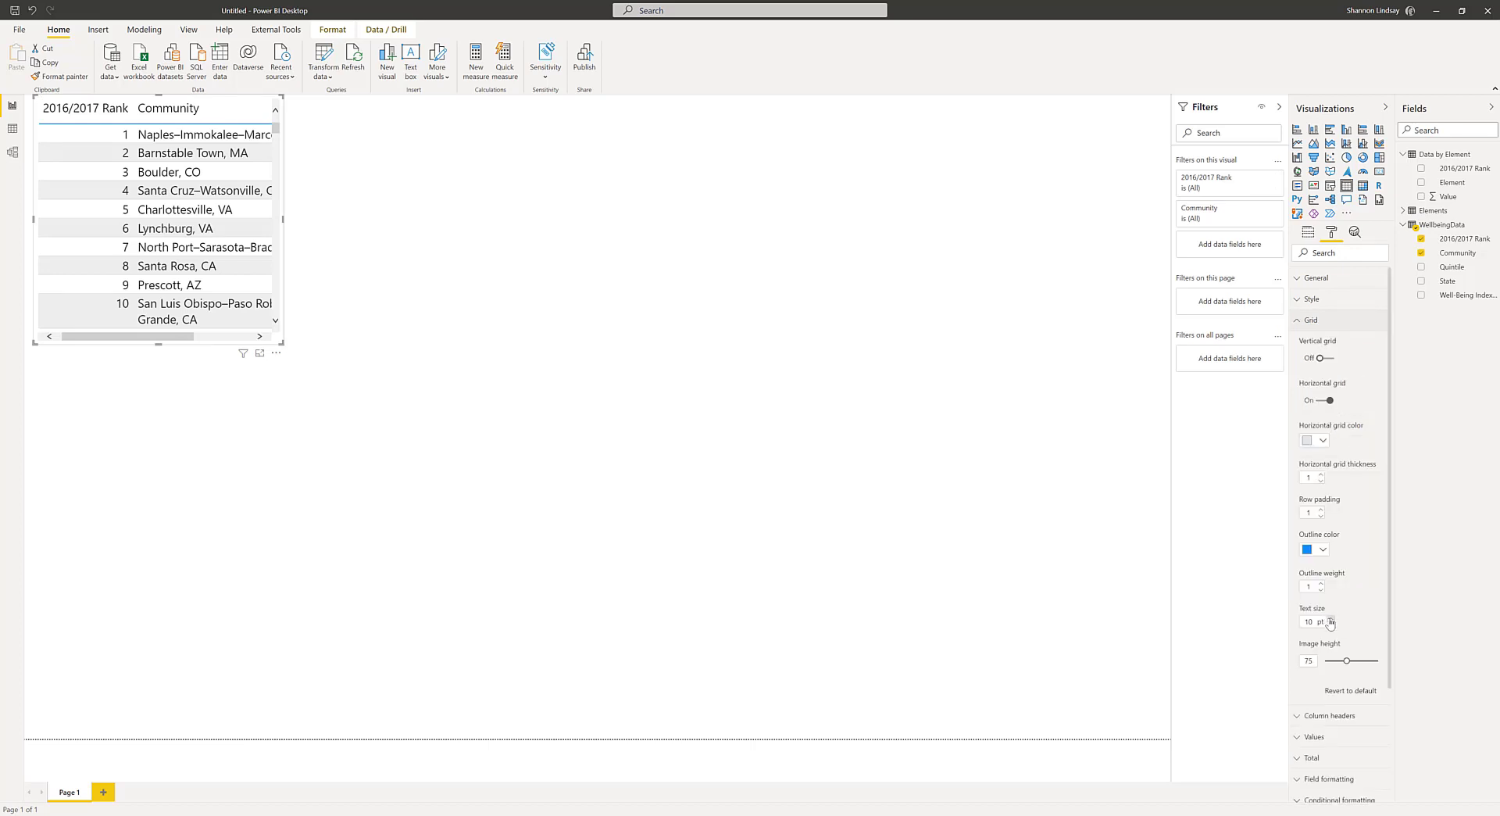
- Set the table's grid text size to 14 pt and enlarge the visual so the community names fit on one line
click(1331, 620)
click(1330, 619)
click(1330, 620)
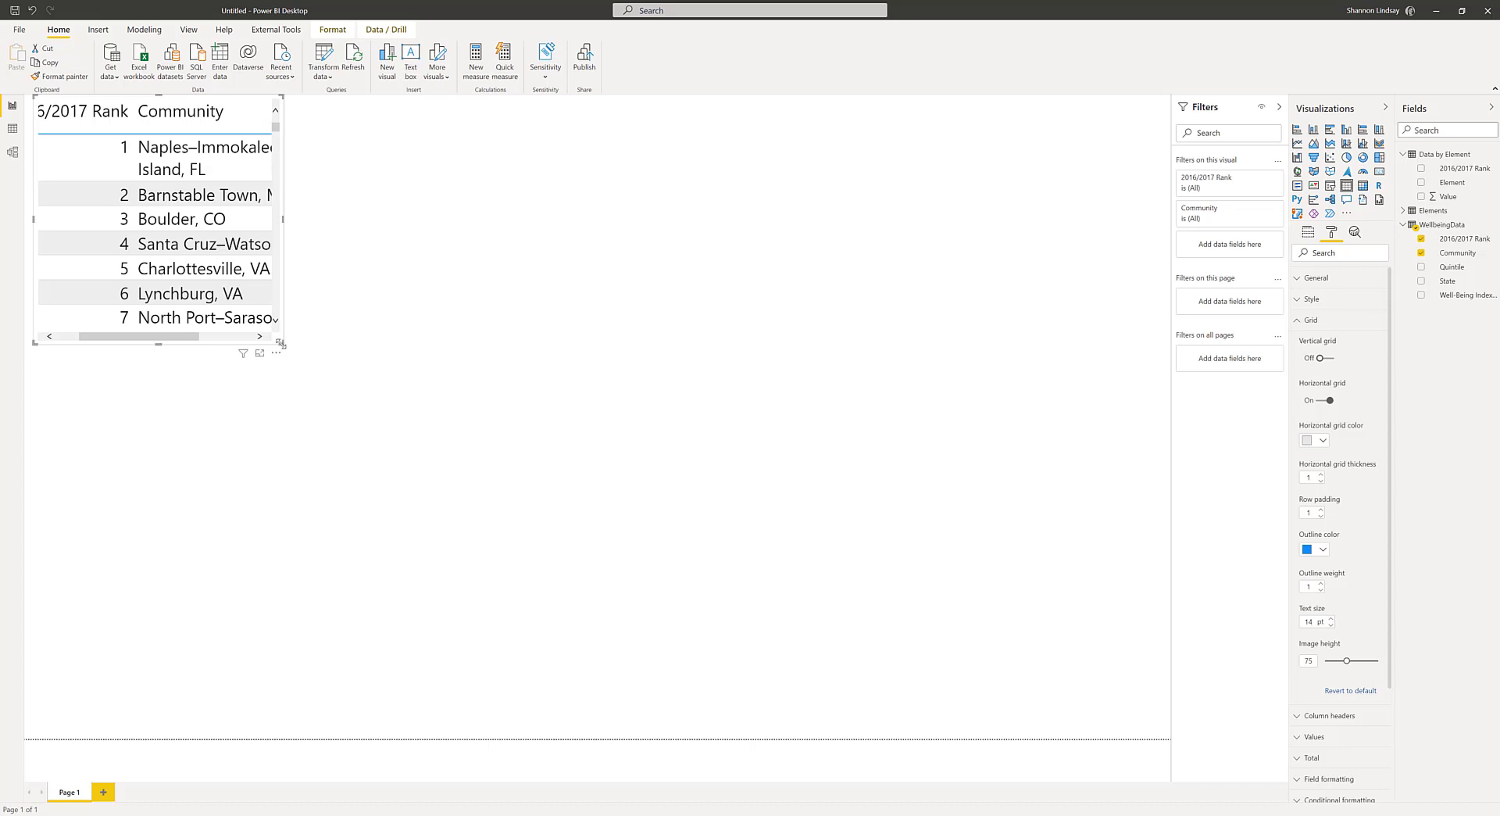
drag(283, 343, 768, 559)
drag(851, 588, 880, 591)
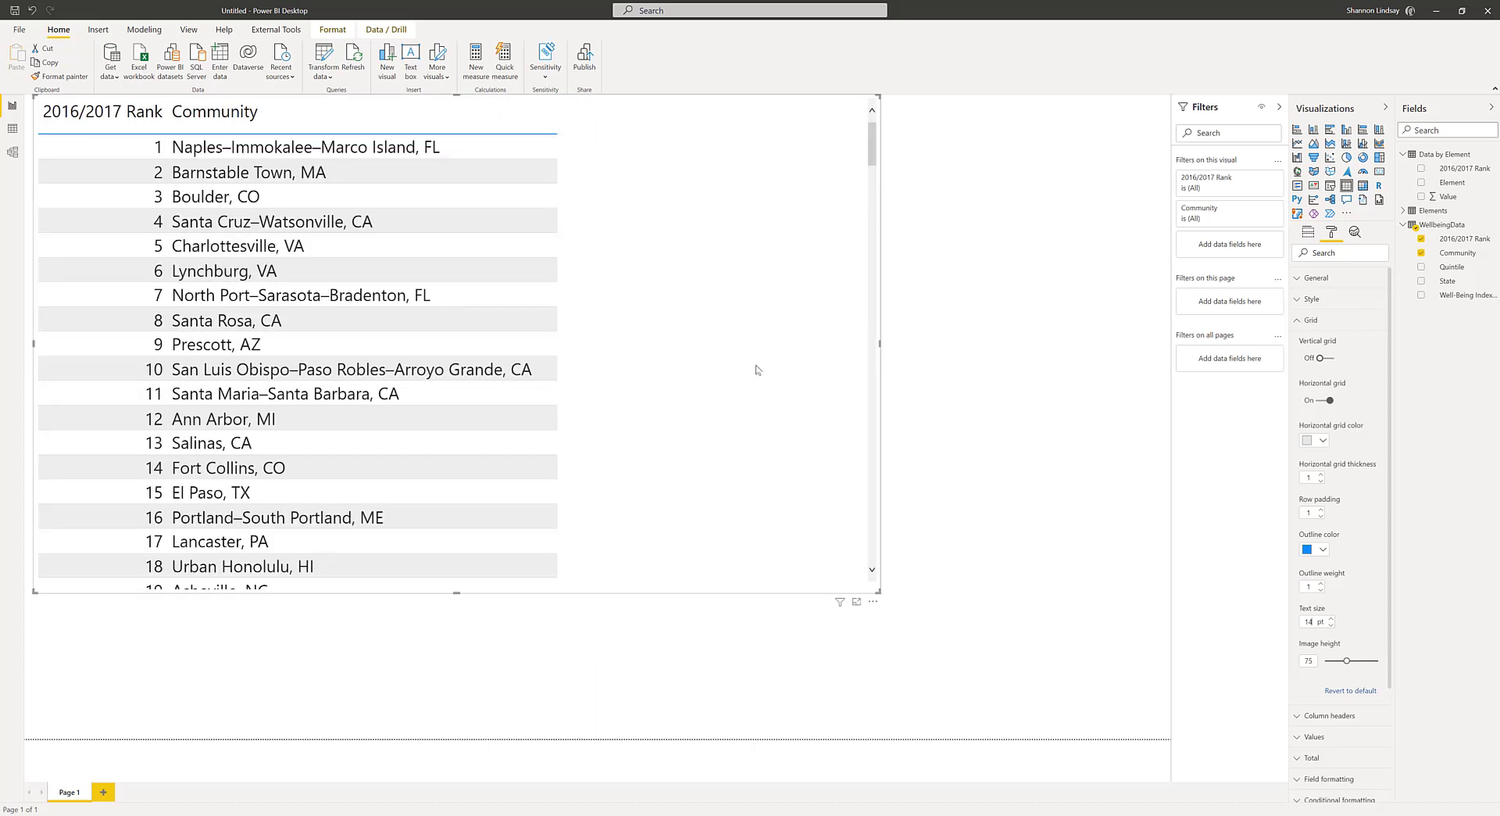
click(1318, 324)
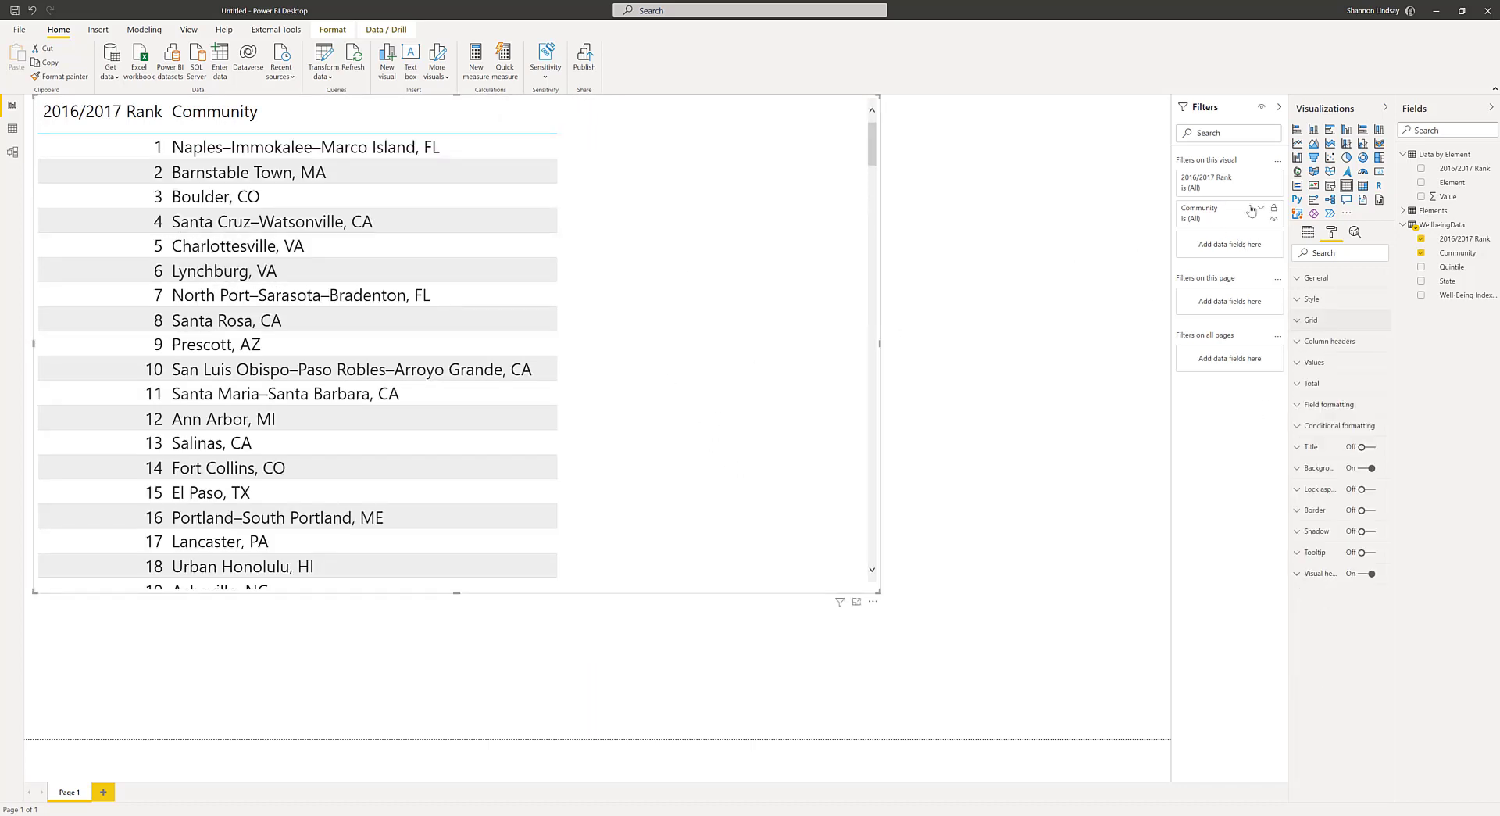
- Filter the table visual to 2016/2017 Rank values less than 11
click(1258, 179)
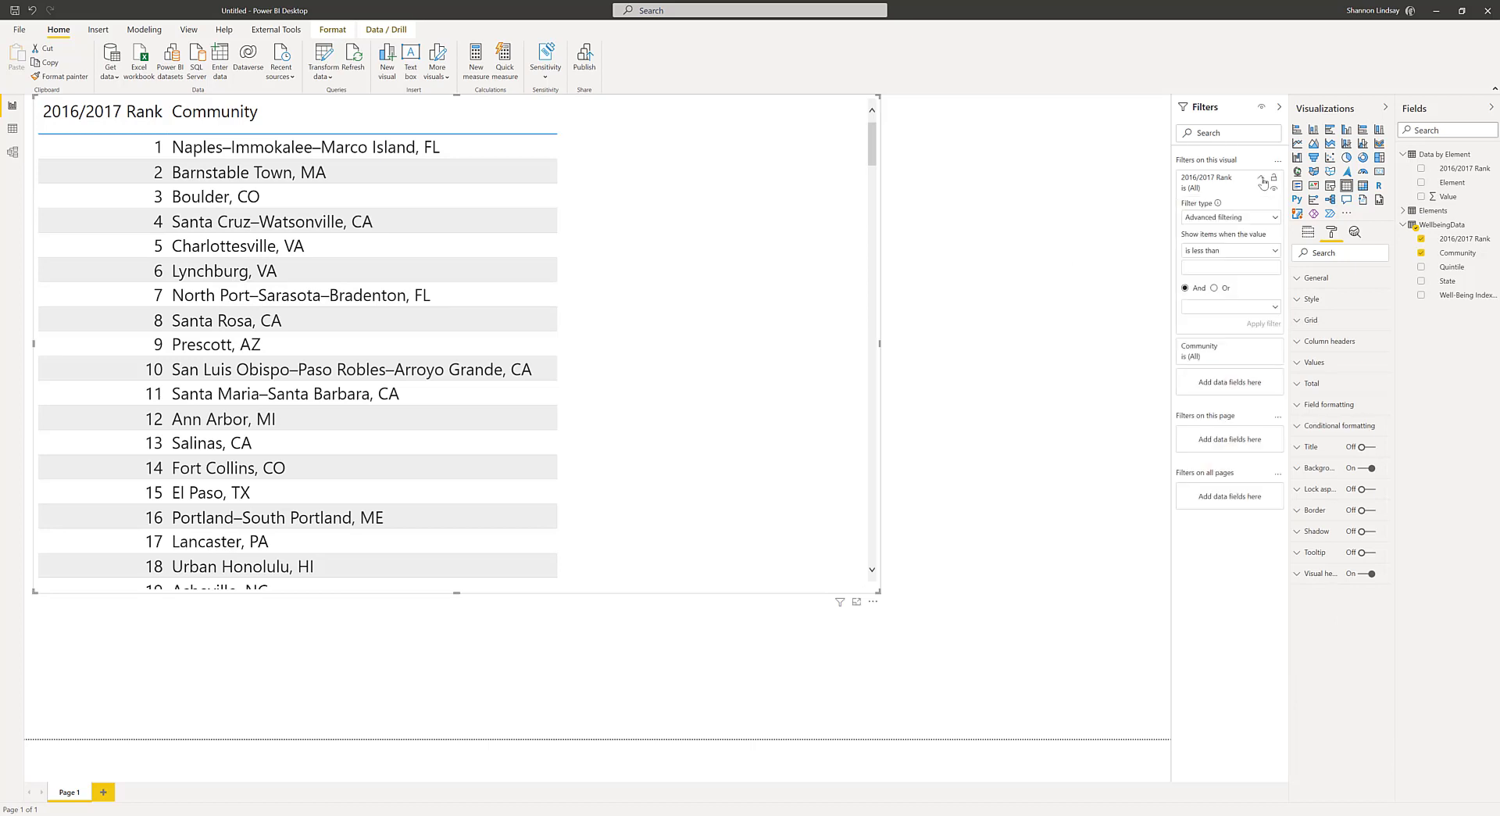
click(1256, 253)
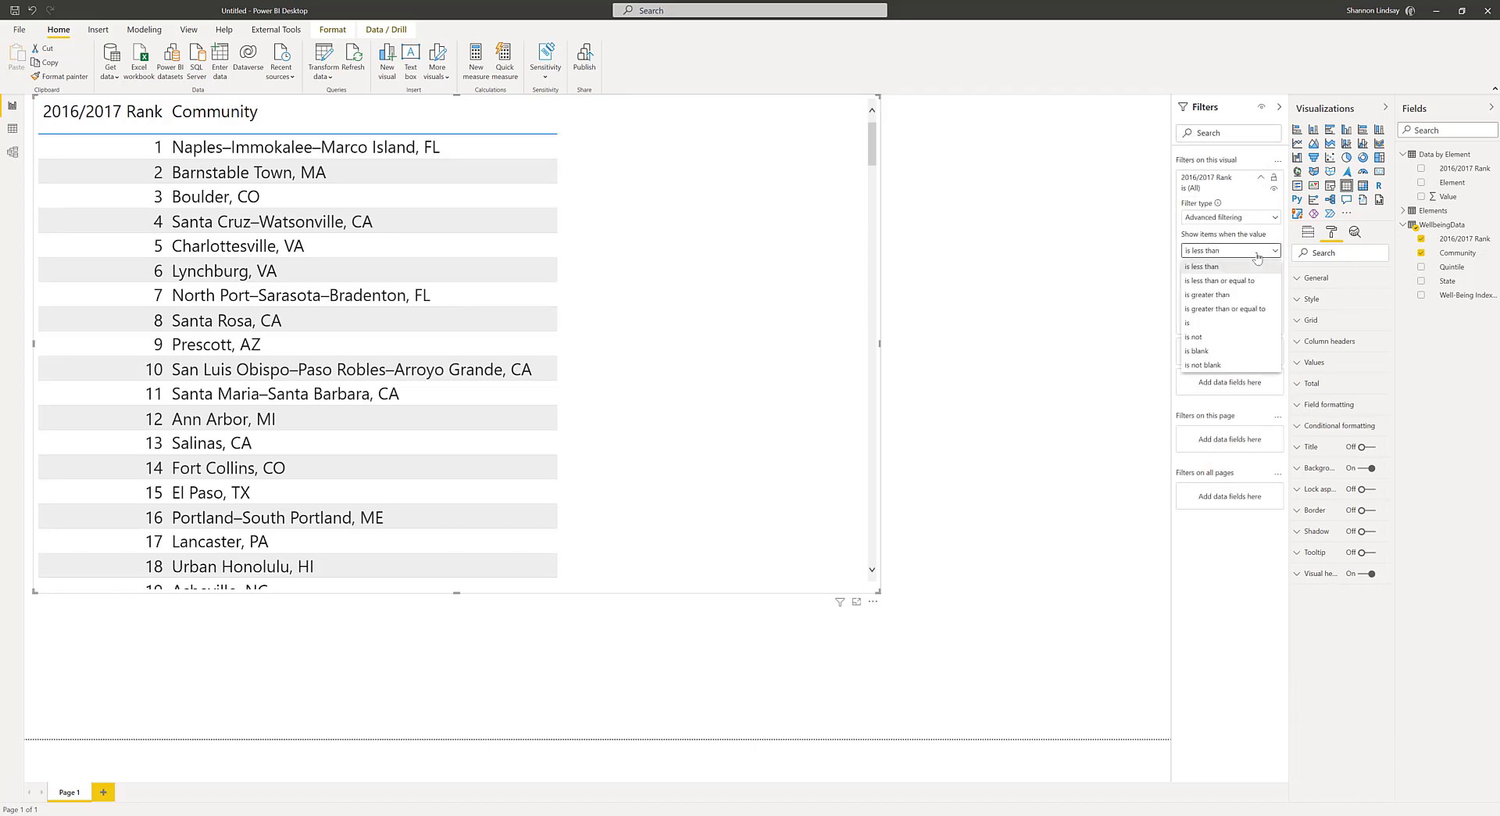
click(1208, 268)
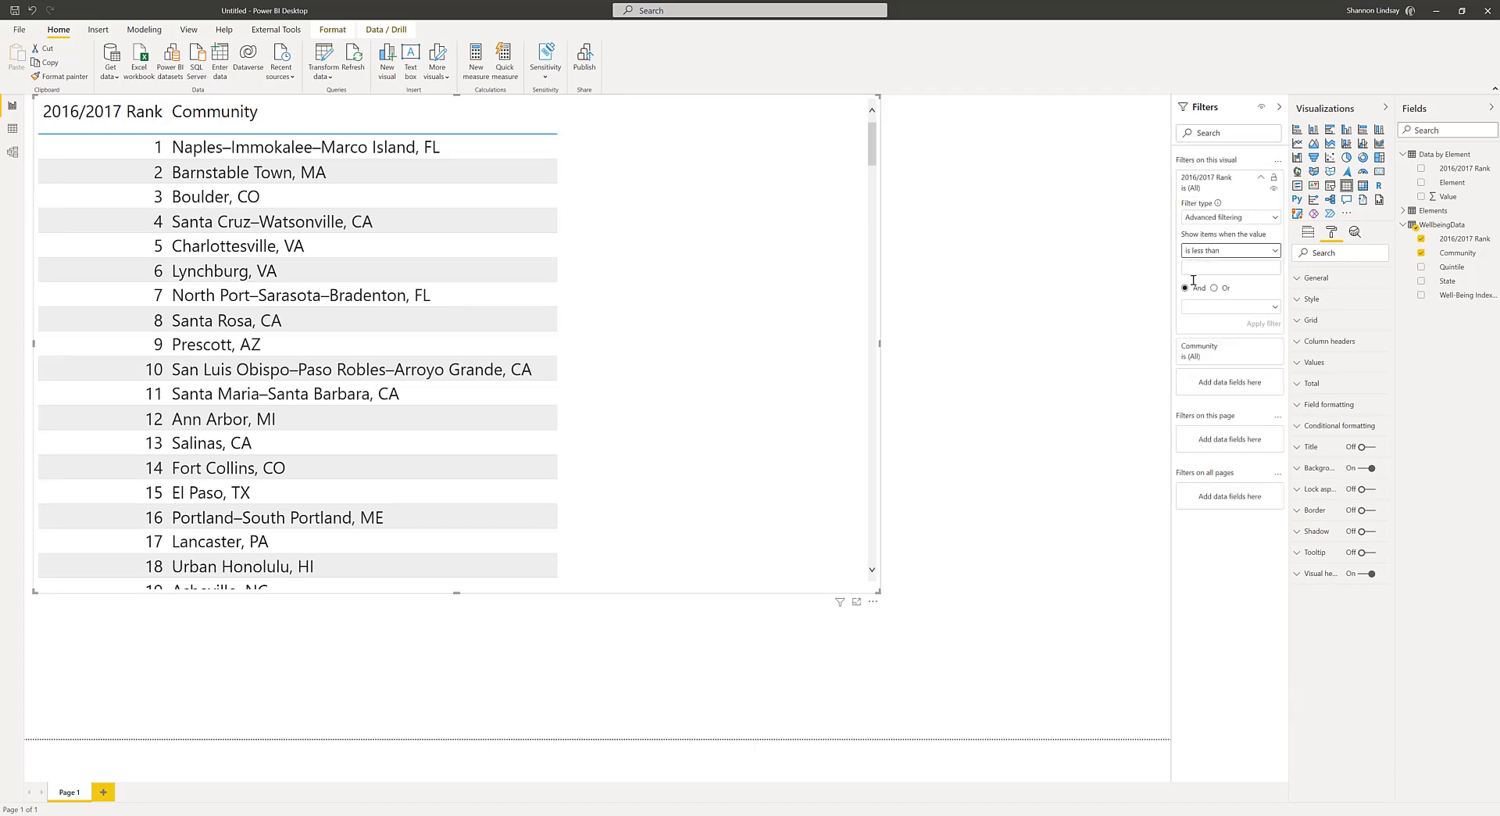
click(1198, 268)
text(11)
click(1266, 323)
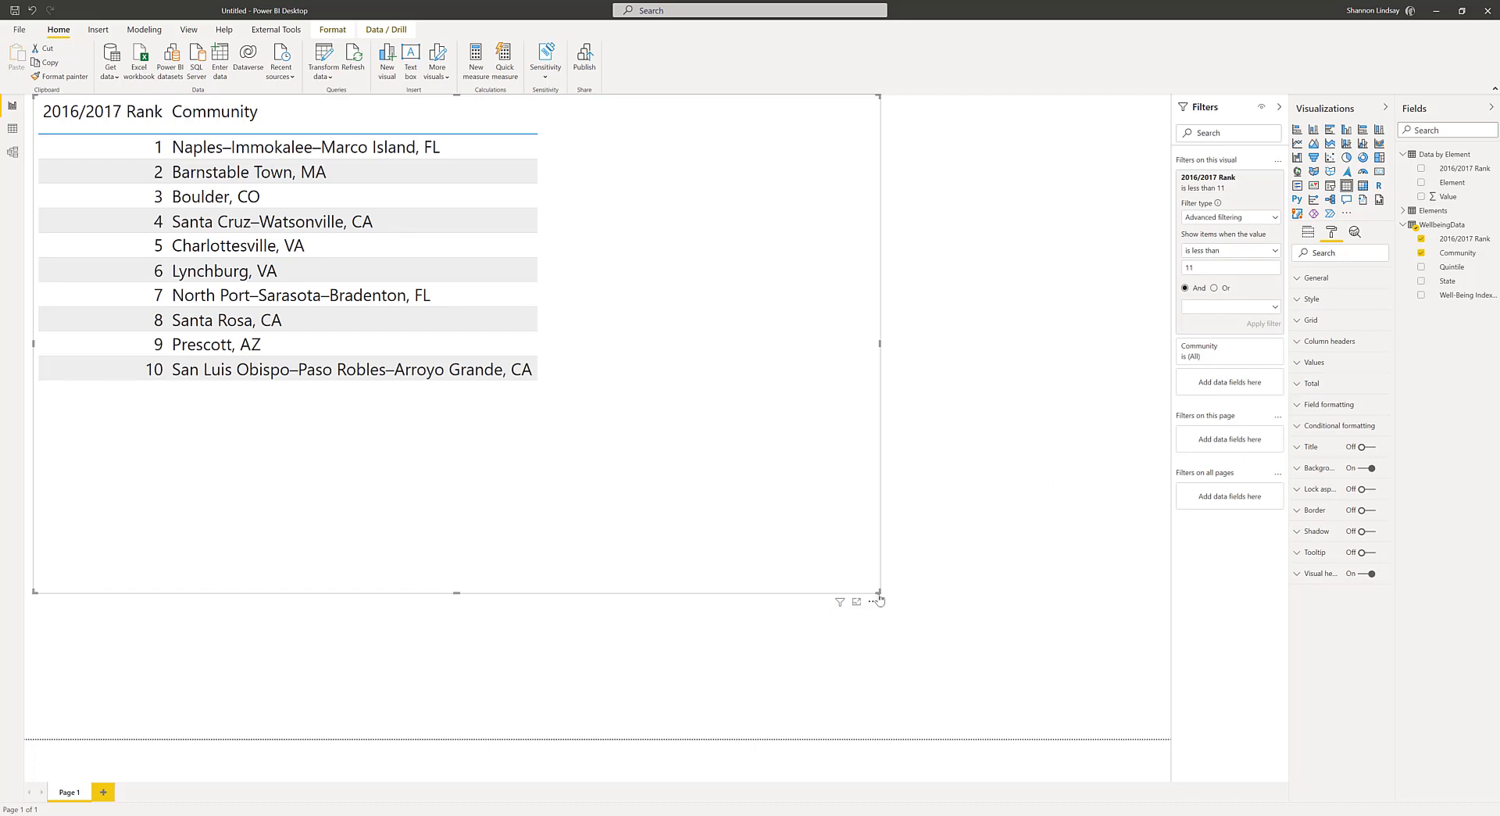
- Shrink the table visual to fit closely around its ten rows and deselect it
drag(879, 593, 539, 403)
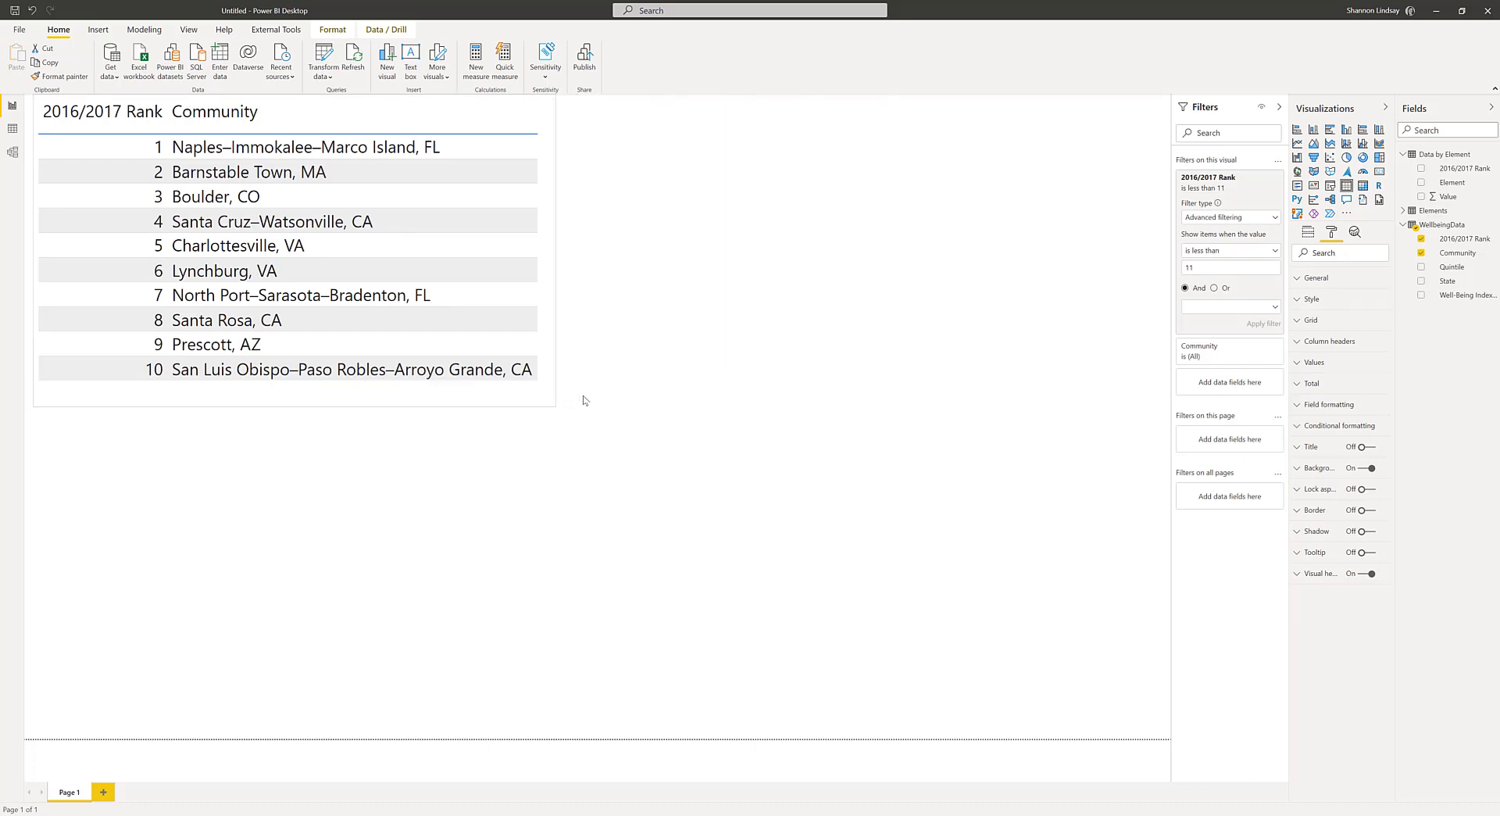
click(601, 388)
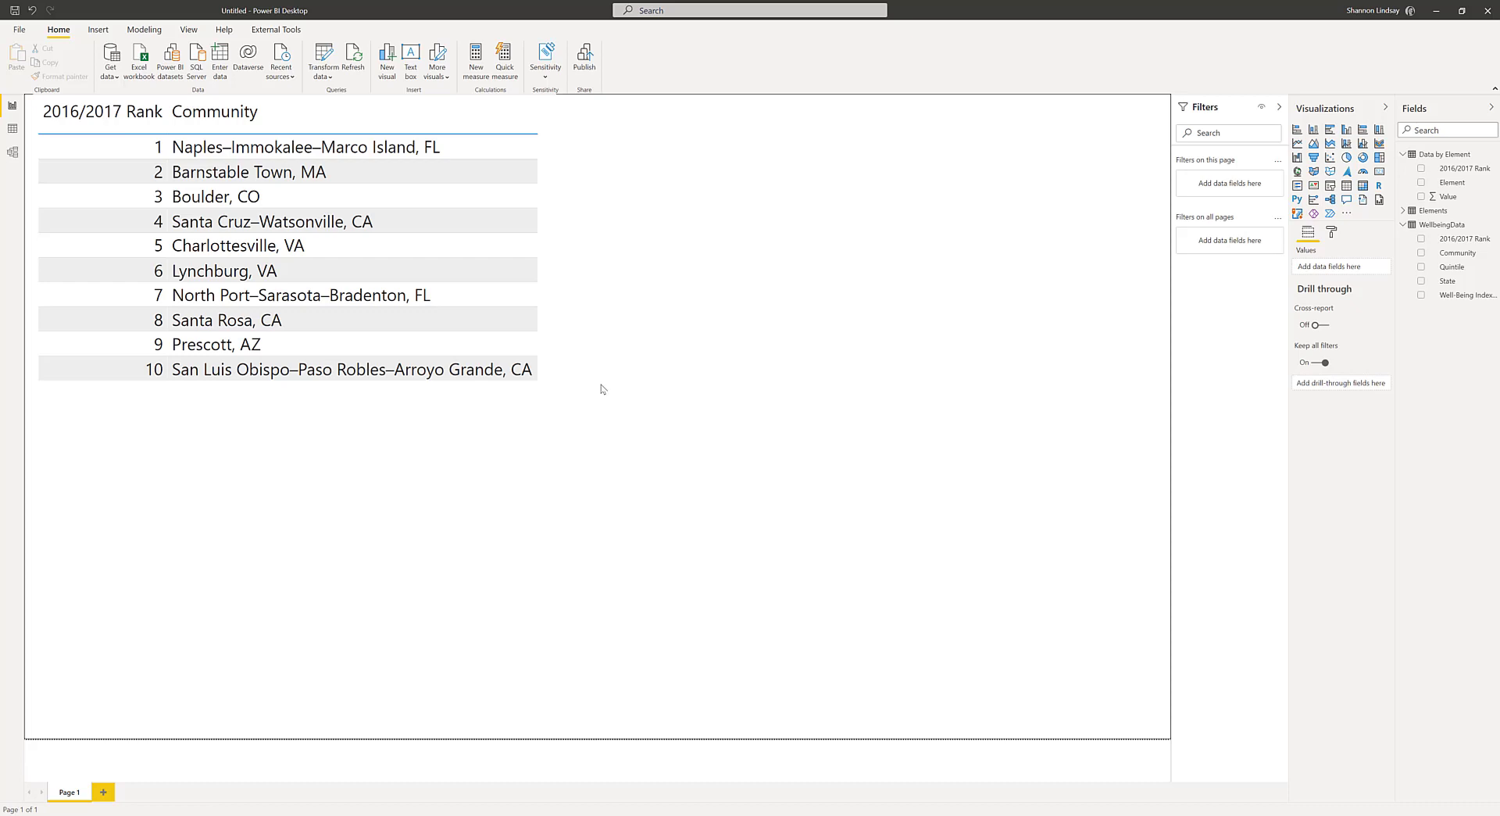
click(555, 191)
click(597, 321)
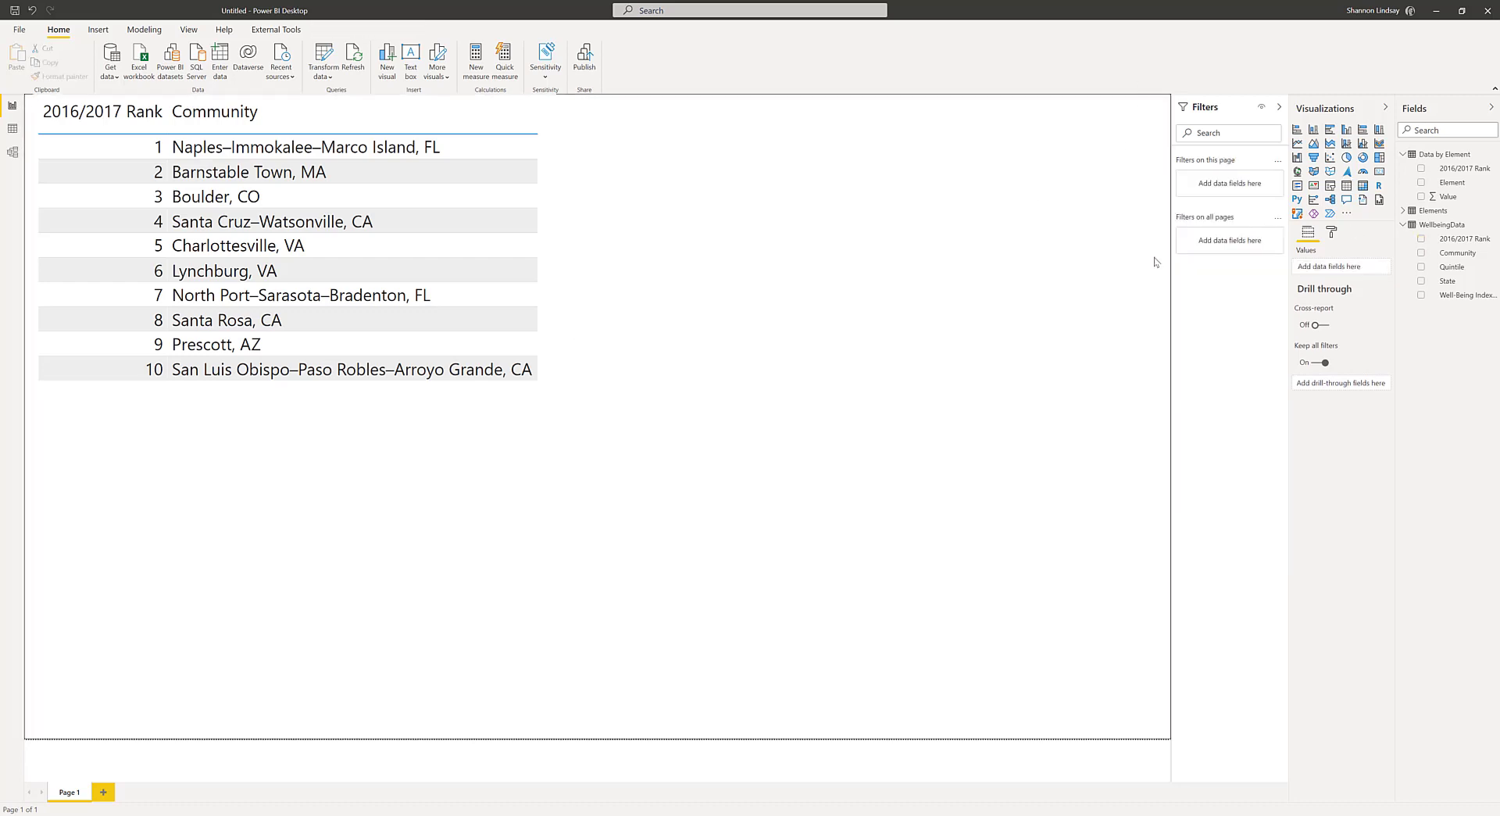
- Start a new measure named Top 10 in the WellbeingData table, with its formula beginning on a second line
click(1457, 245)
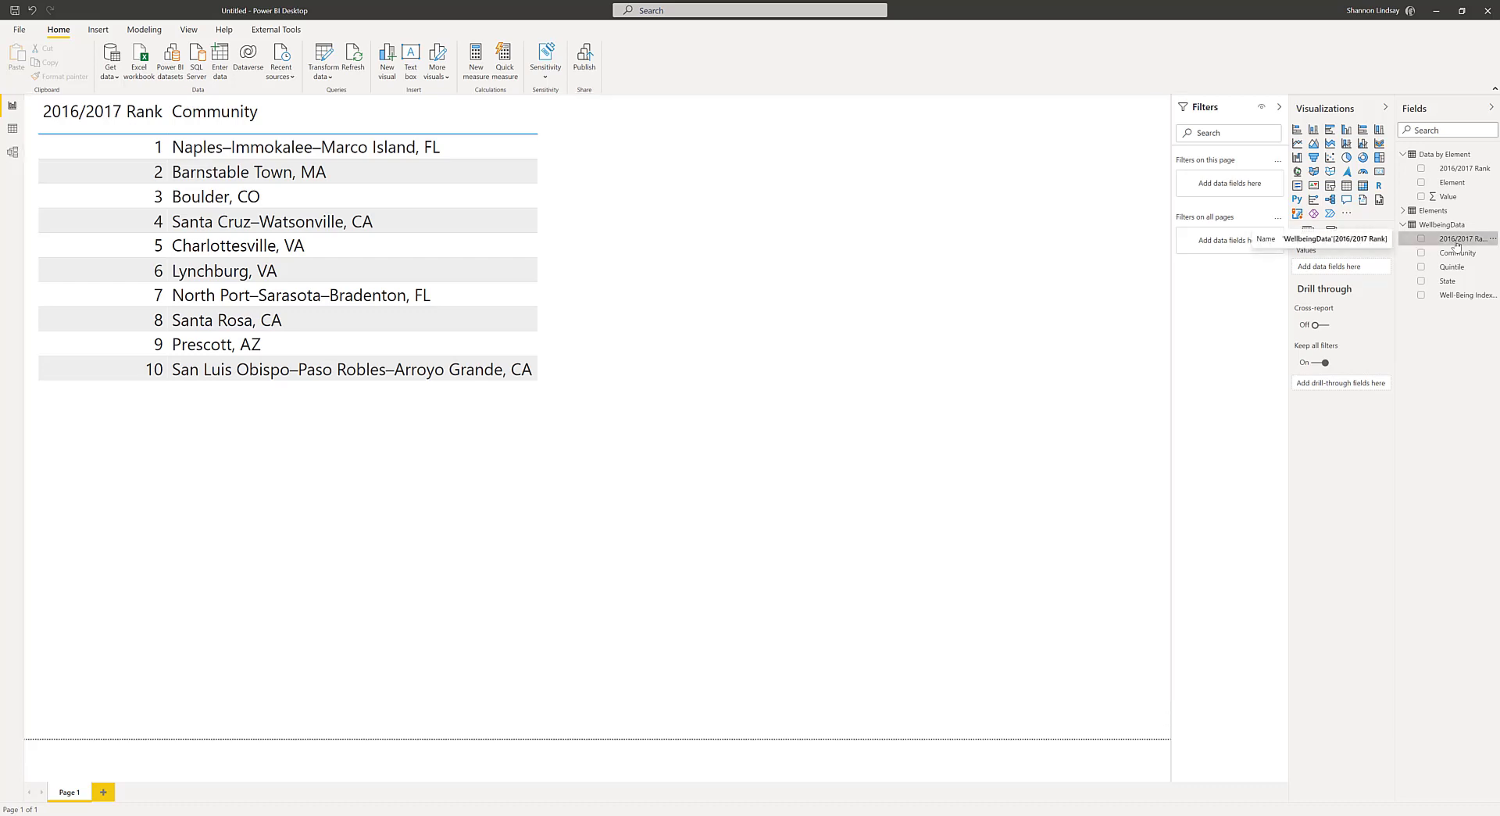
right_click(1457, 243)
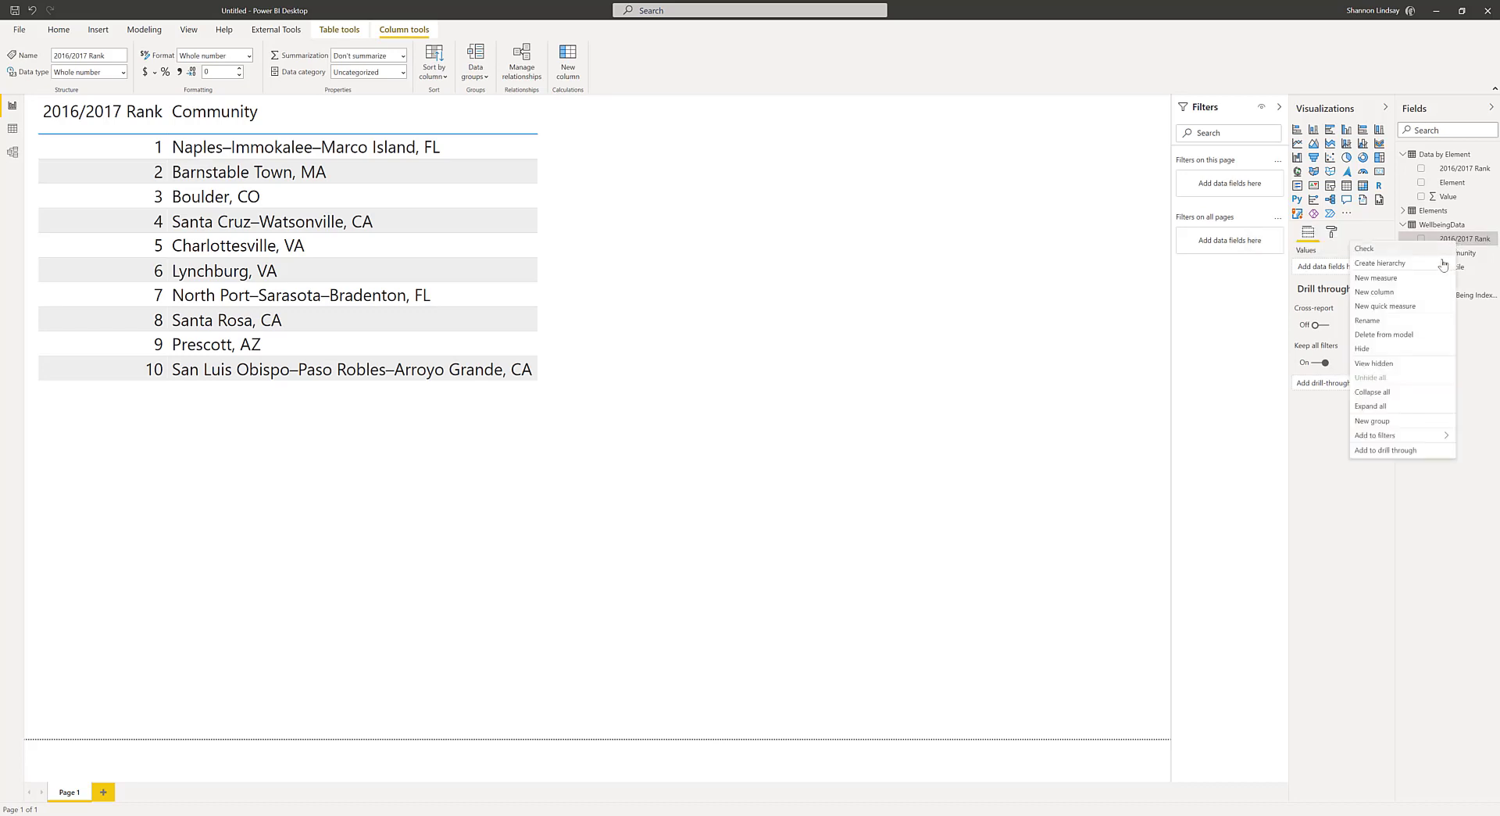
click(1118, 329)
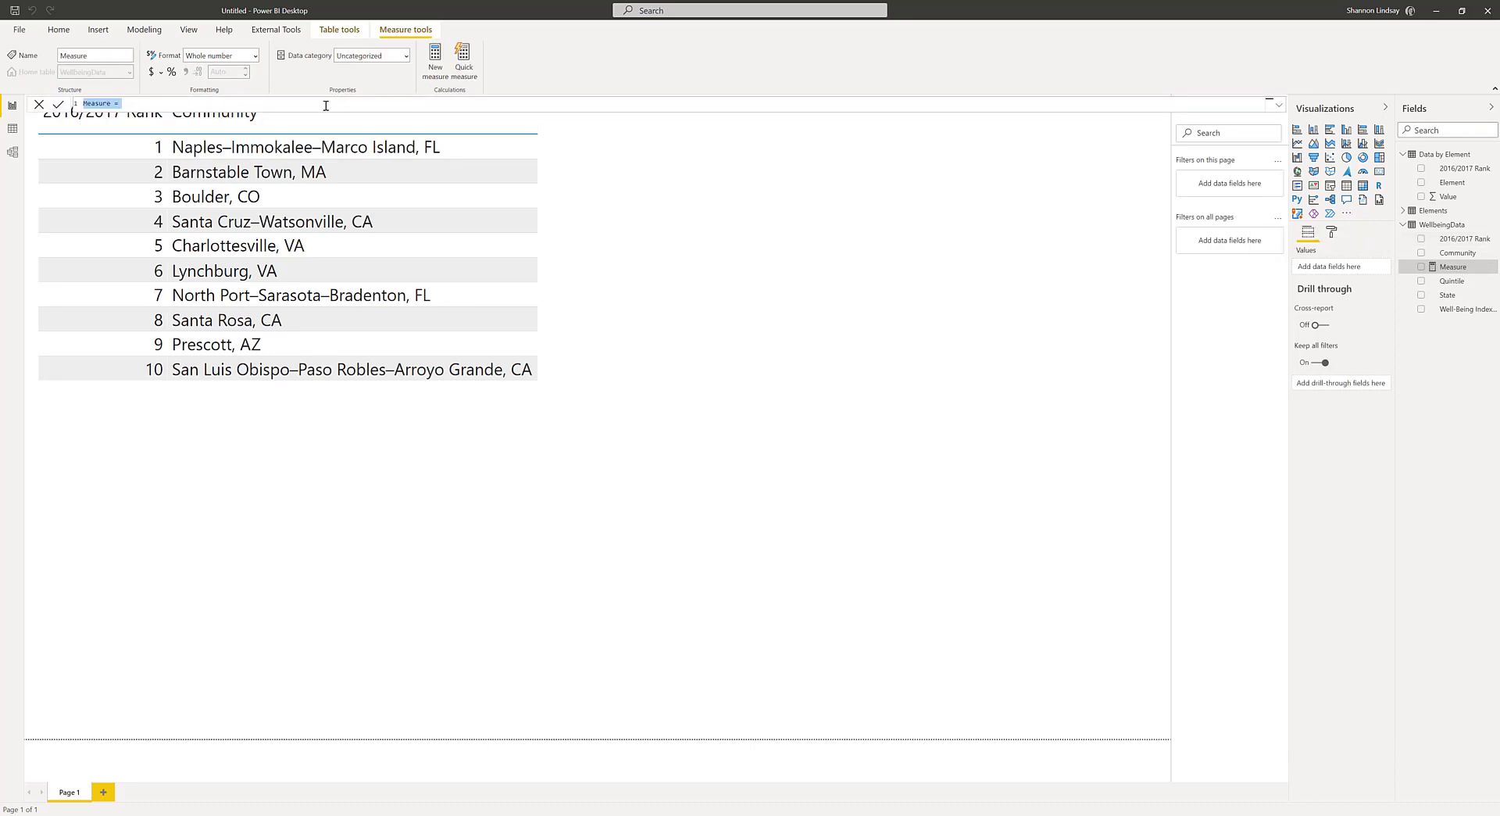
ctrl+scroll(326, 106, up, 4)
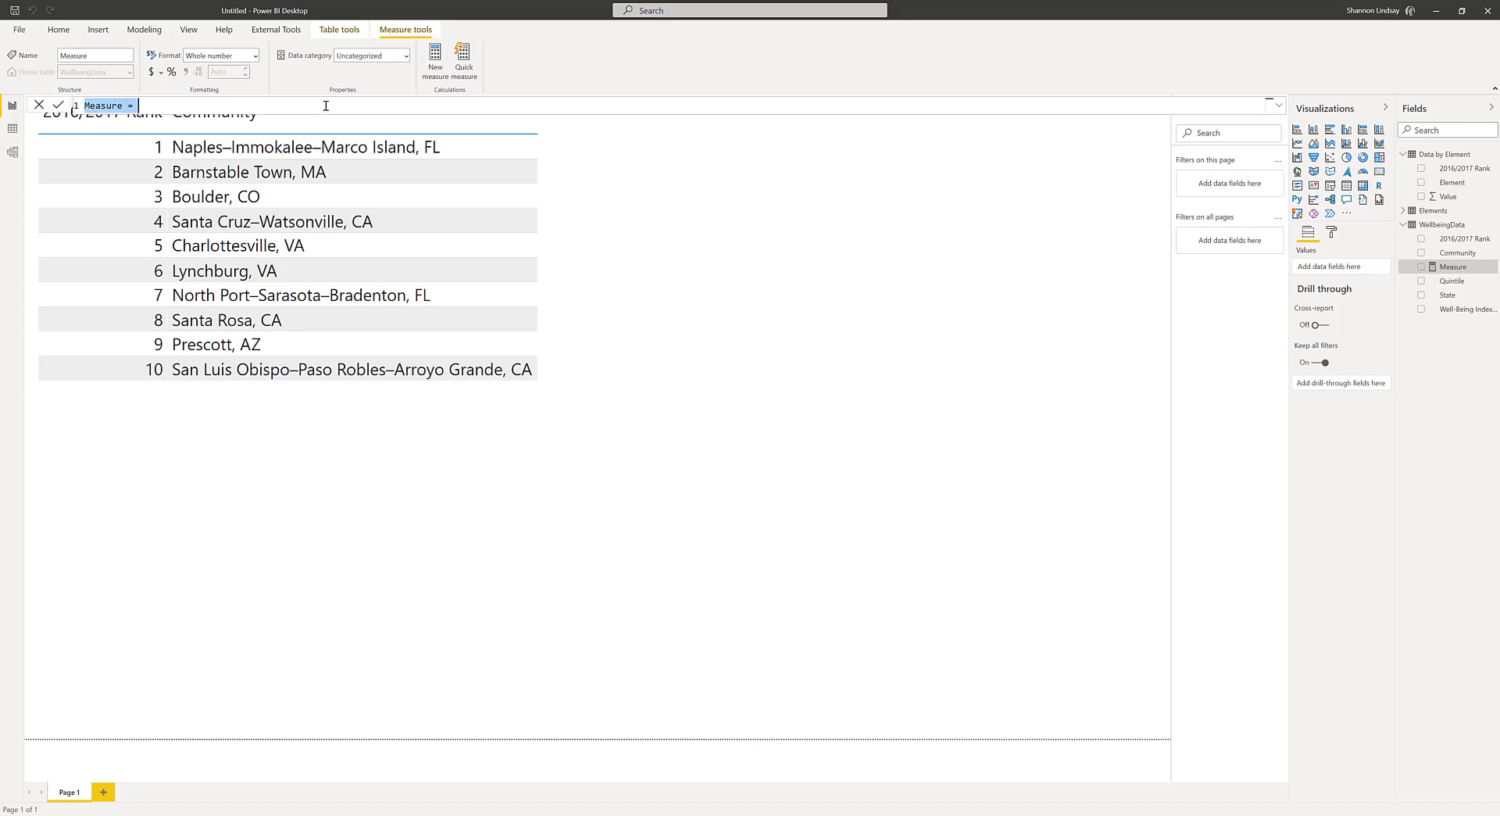
text(Top 1)
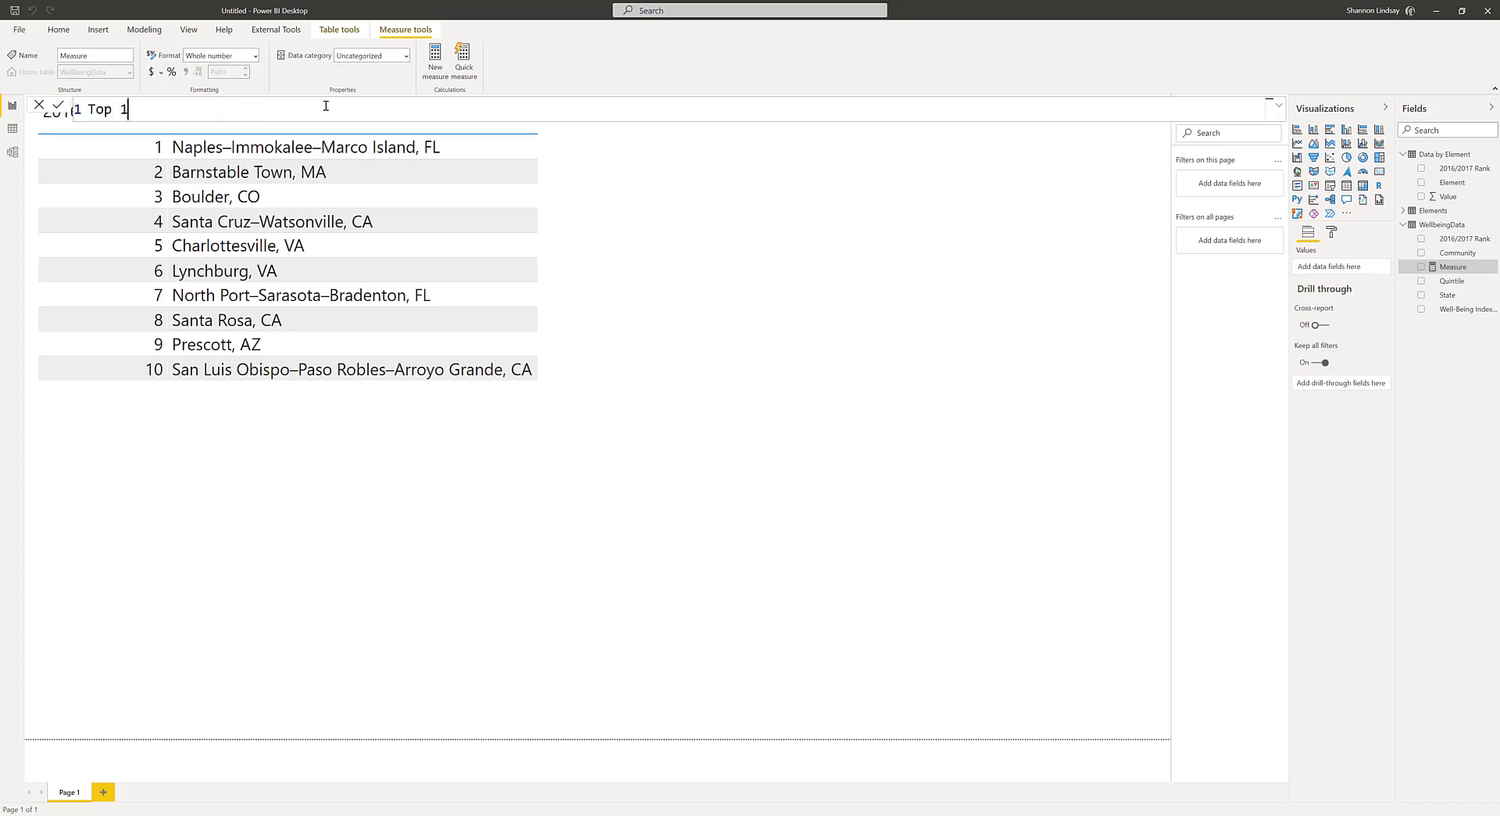
text(0 =)
key(shift+Return)
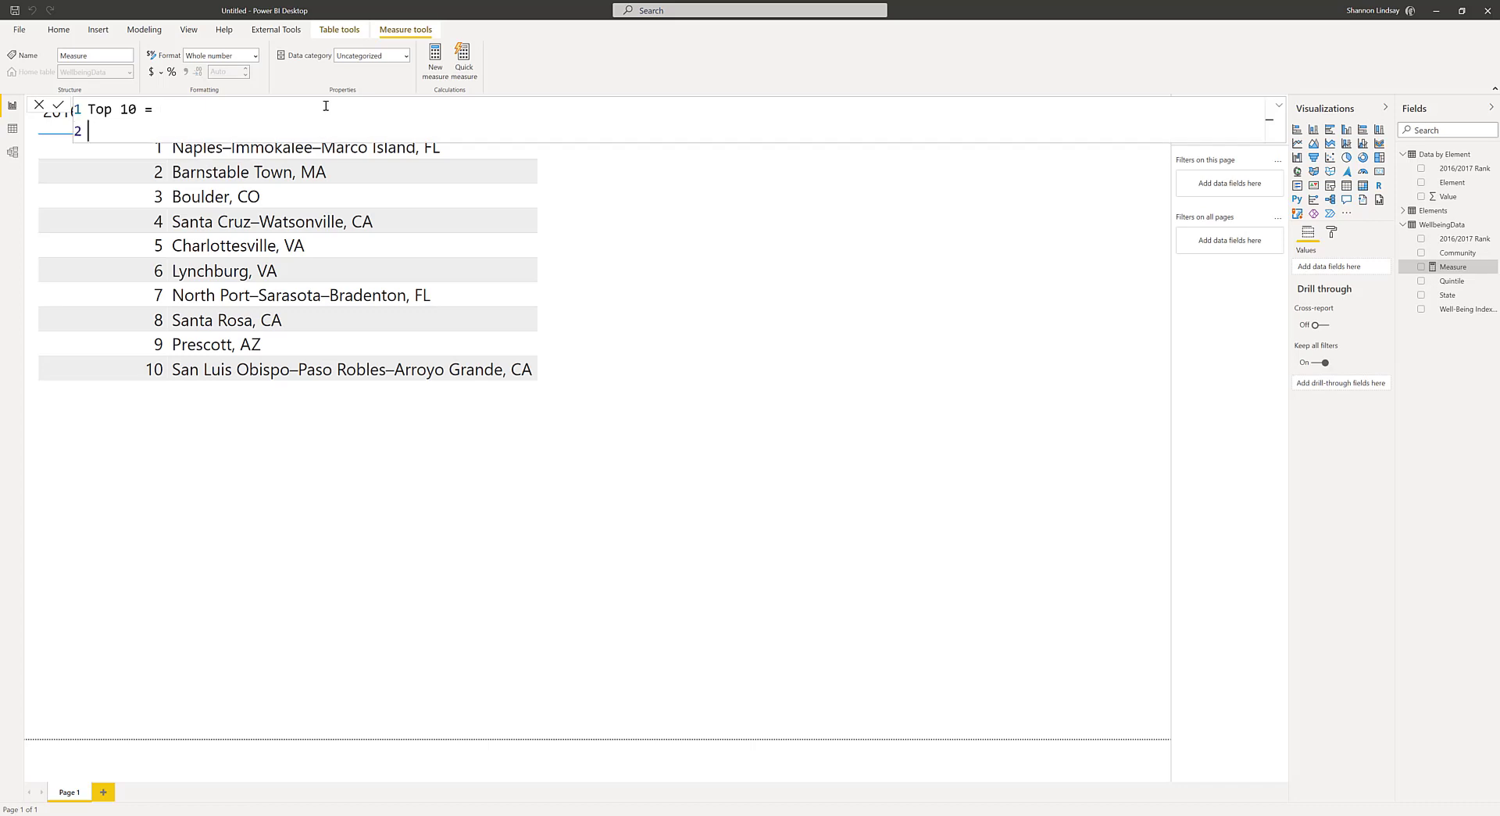
- Begin the Top 10 formula with CALCULATE and AVERAGE( WellbeingData[2016/2017 Rank] ) as its expression
text(calc)
key(Tab)
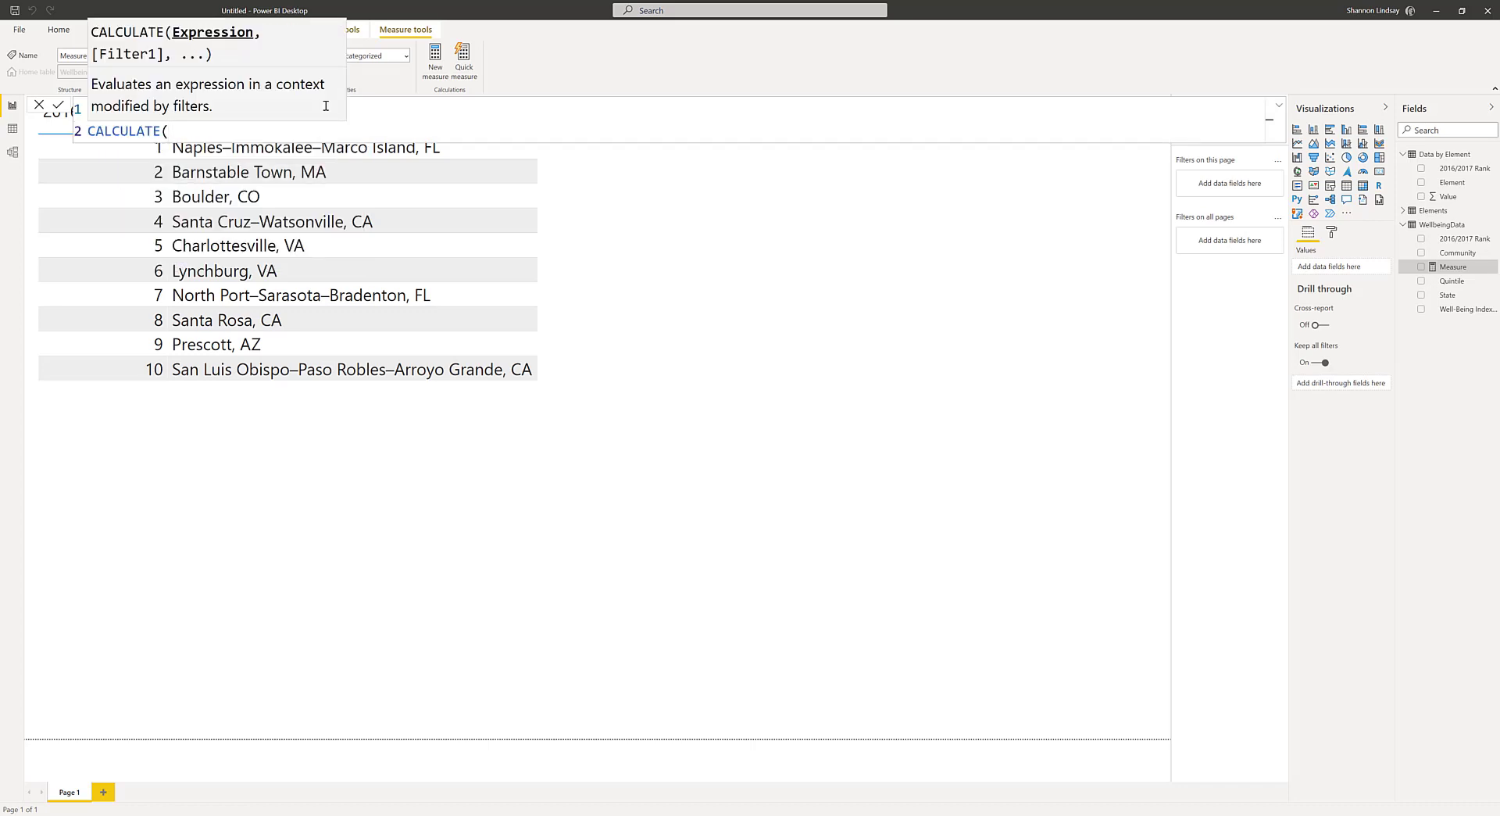
key(shift+Return)
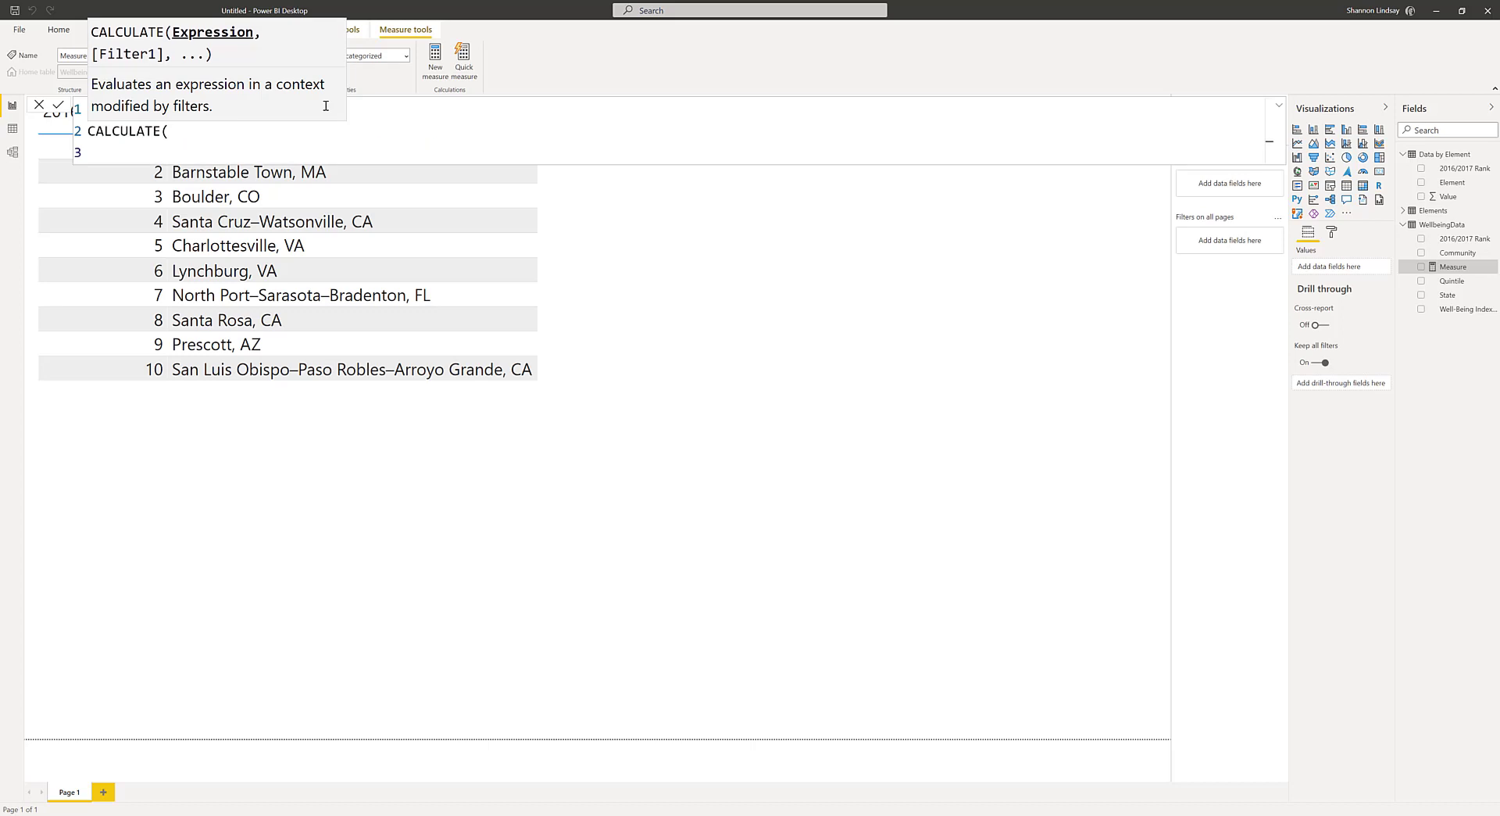
key(Tab)
text(aver)
key(Tab)
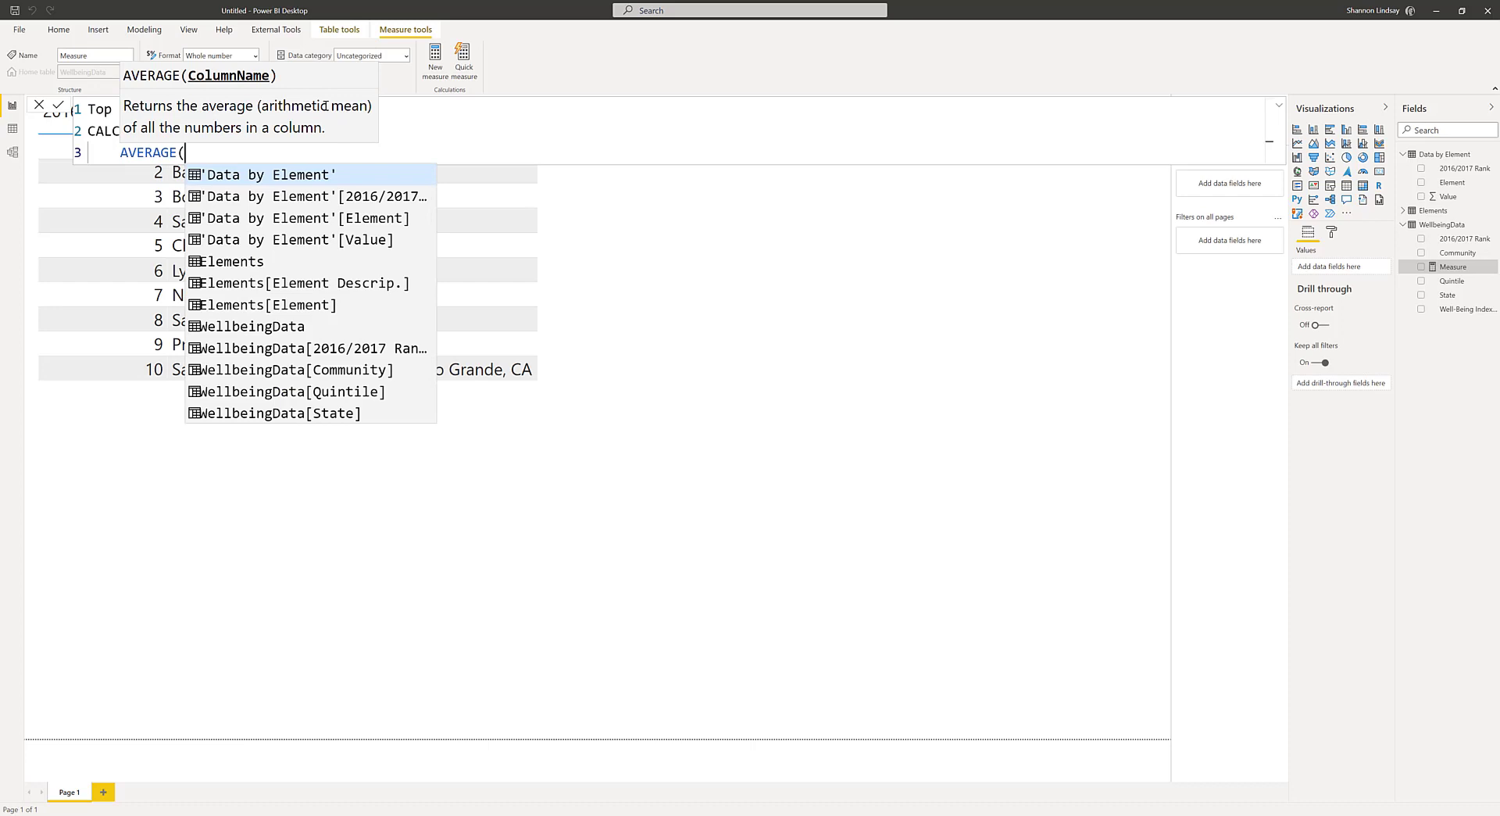
text(well)
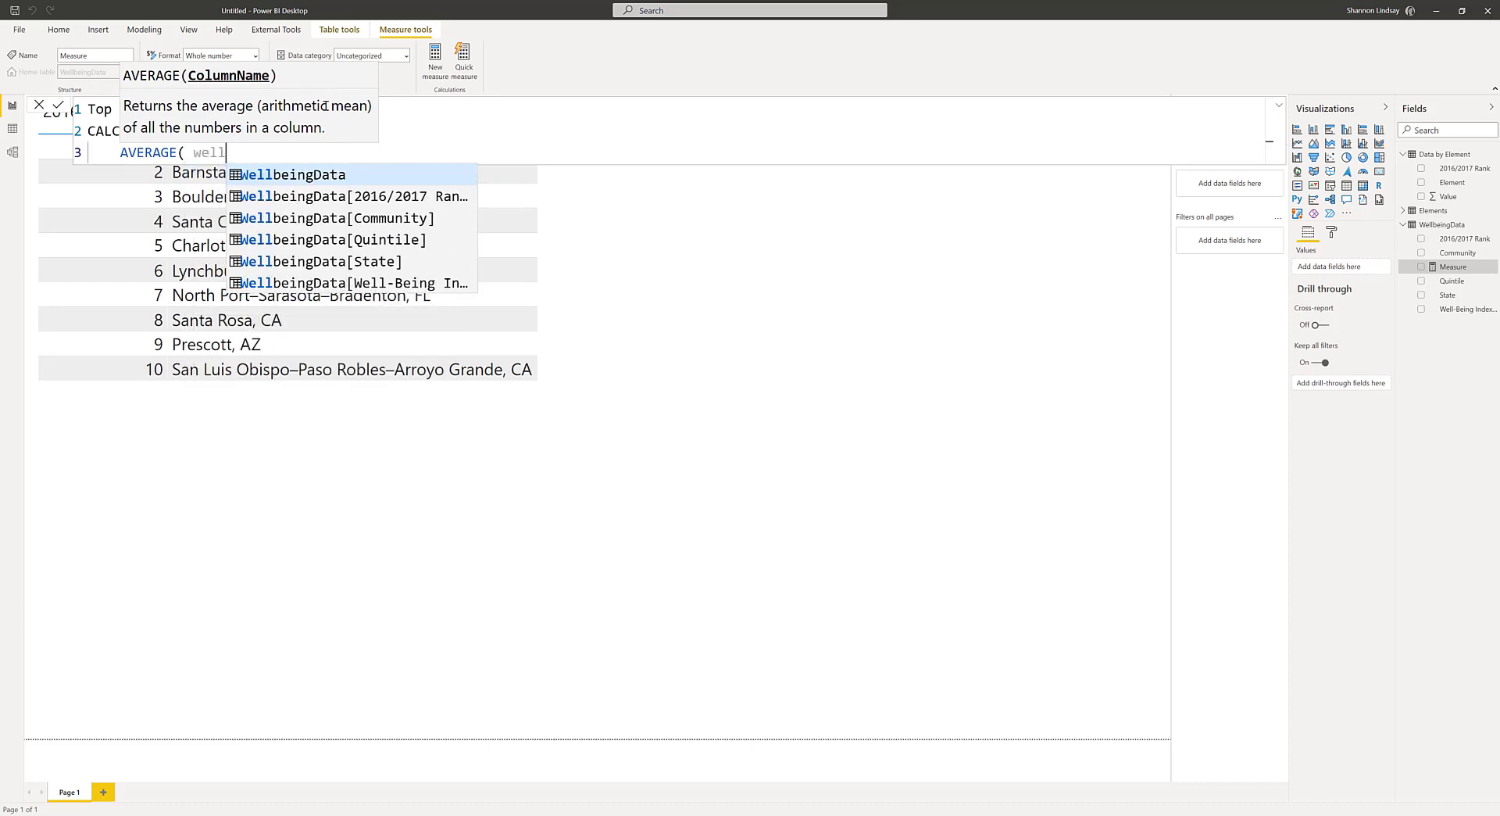
key(Down)
key(Tab)
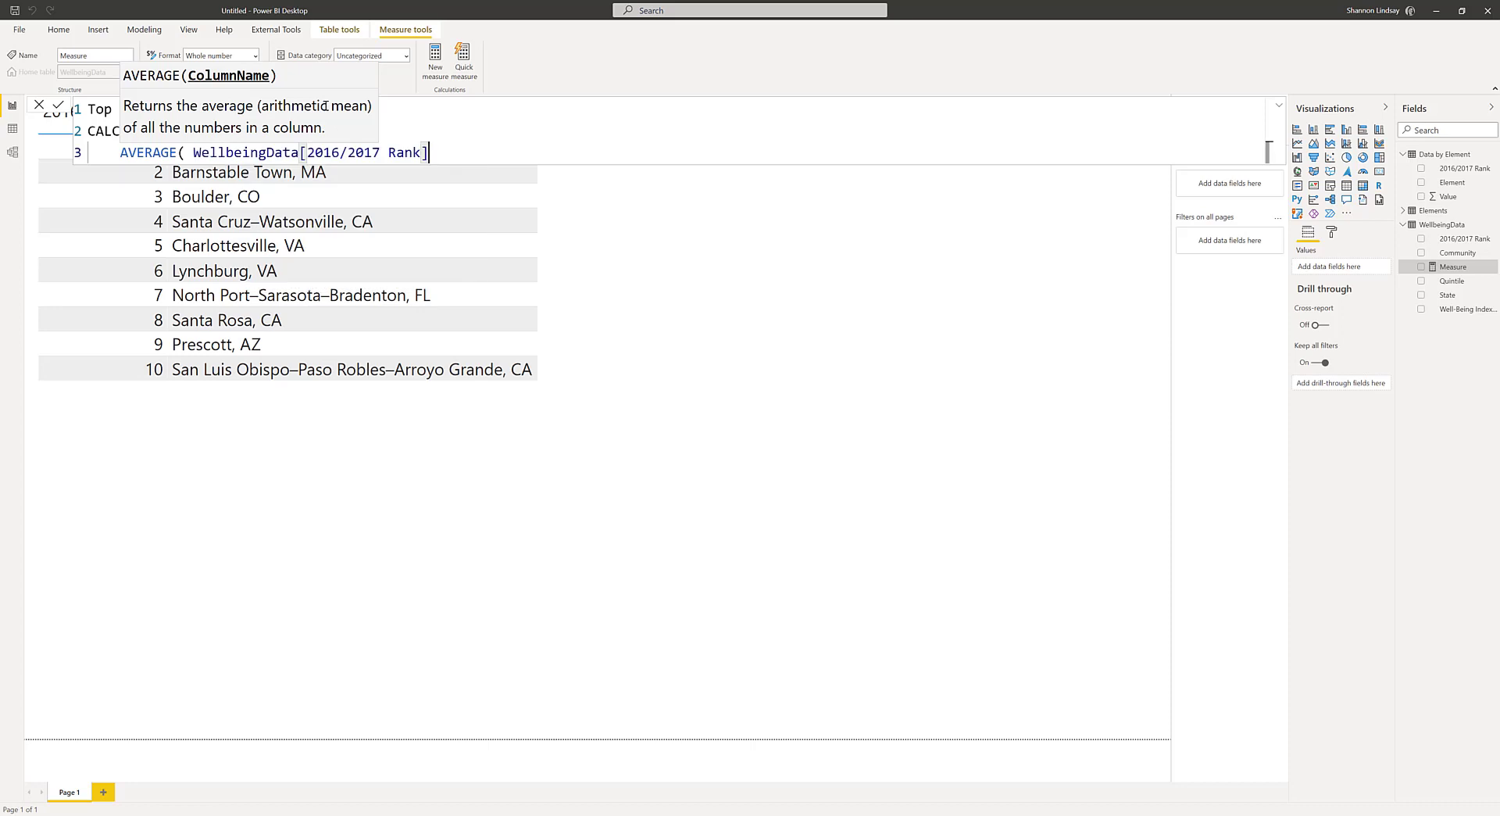
text())
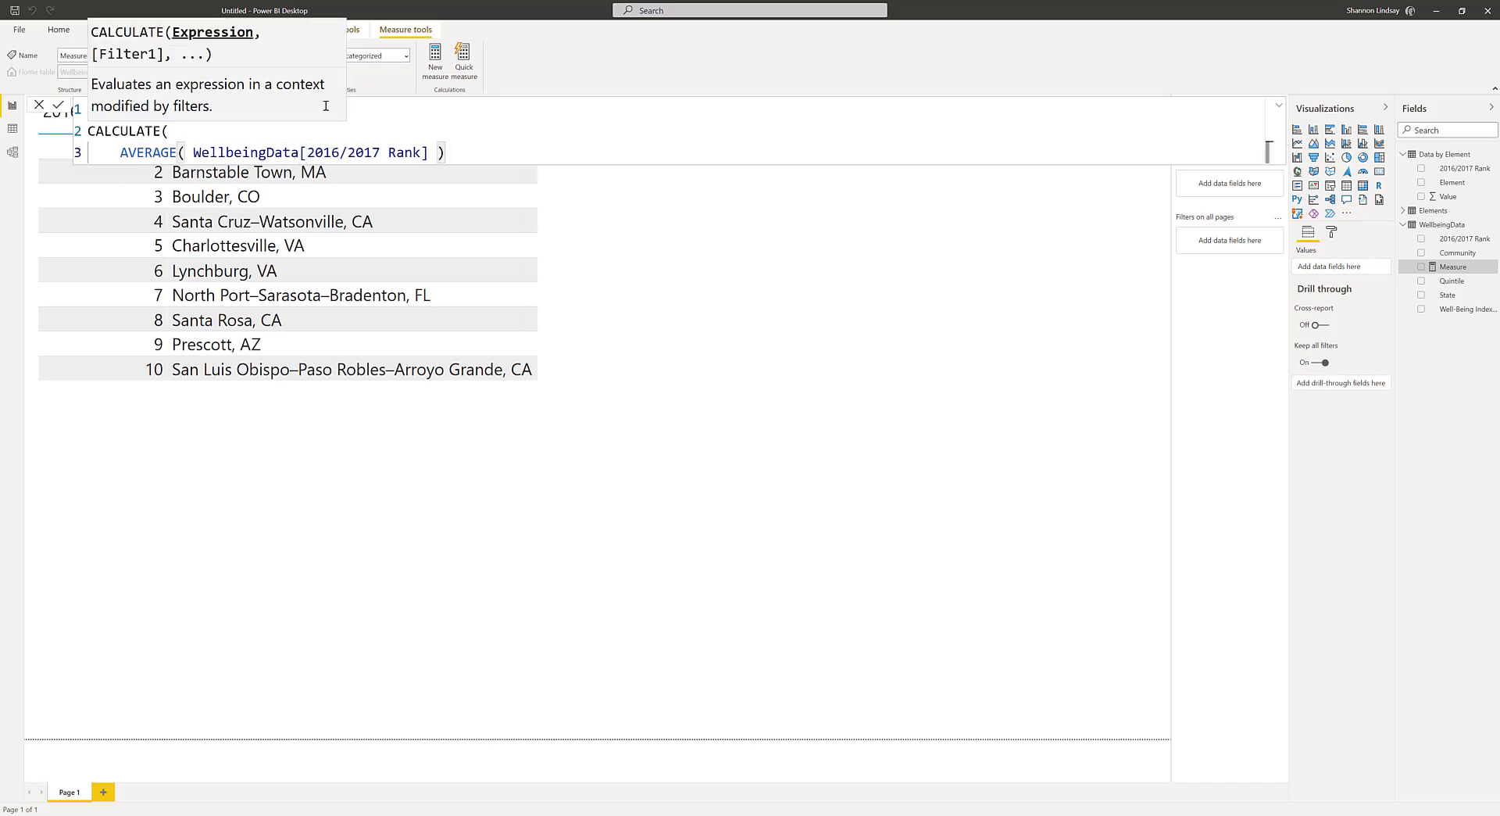
text(,)
key(shift+Return)
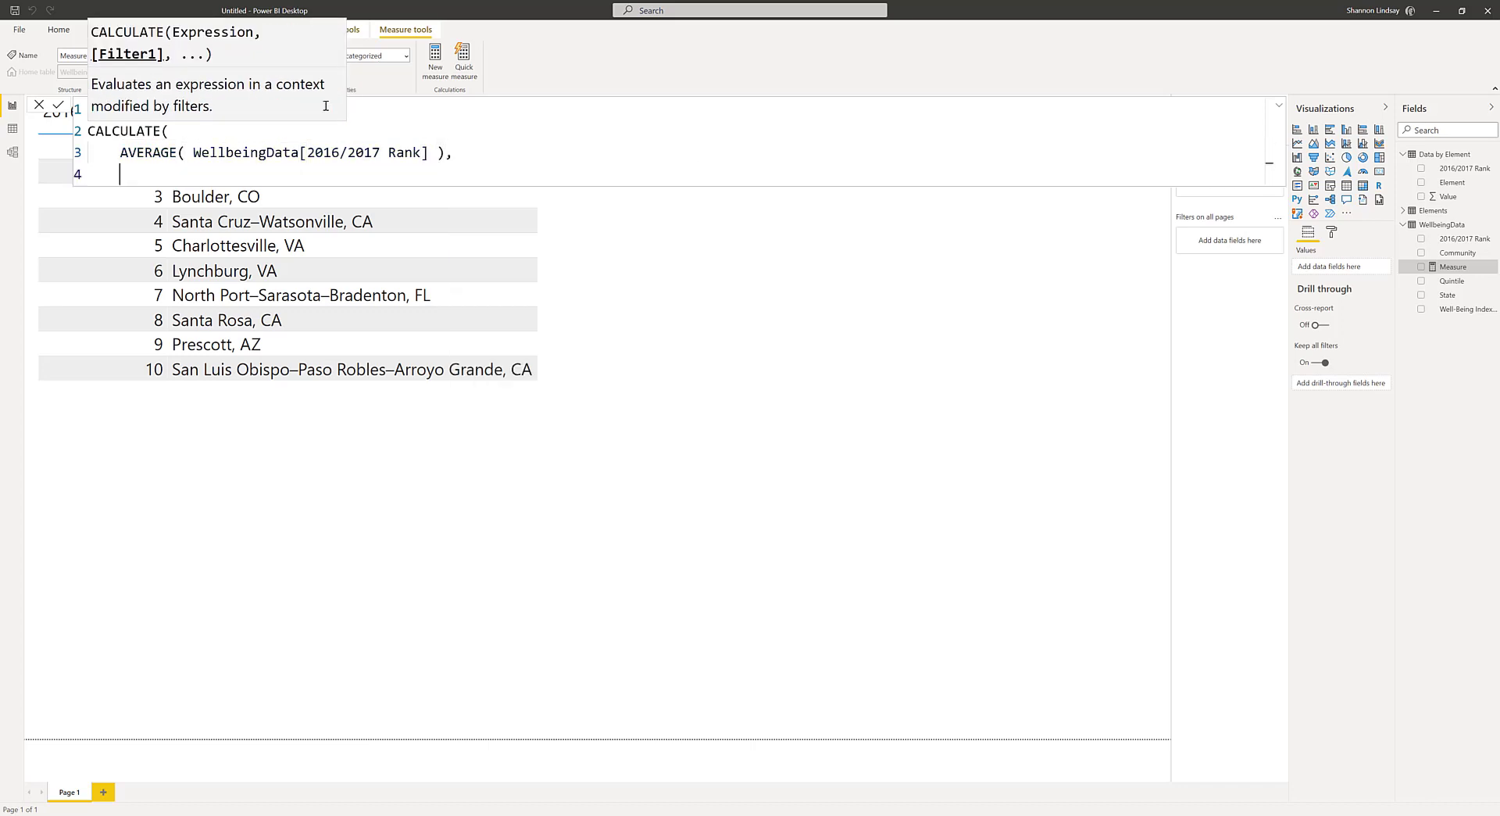
- Complete the Top 10 measure with the filter WellbeingData[2016/2017 Rank] <= 10 and commit it
text(well)
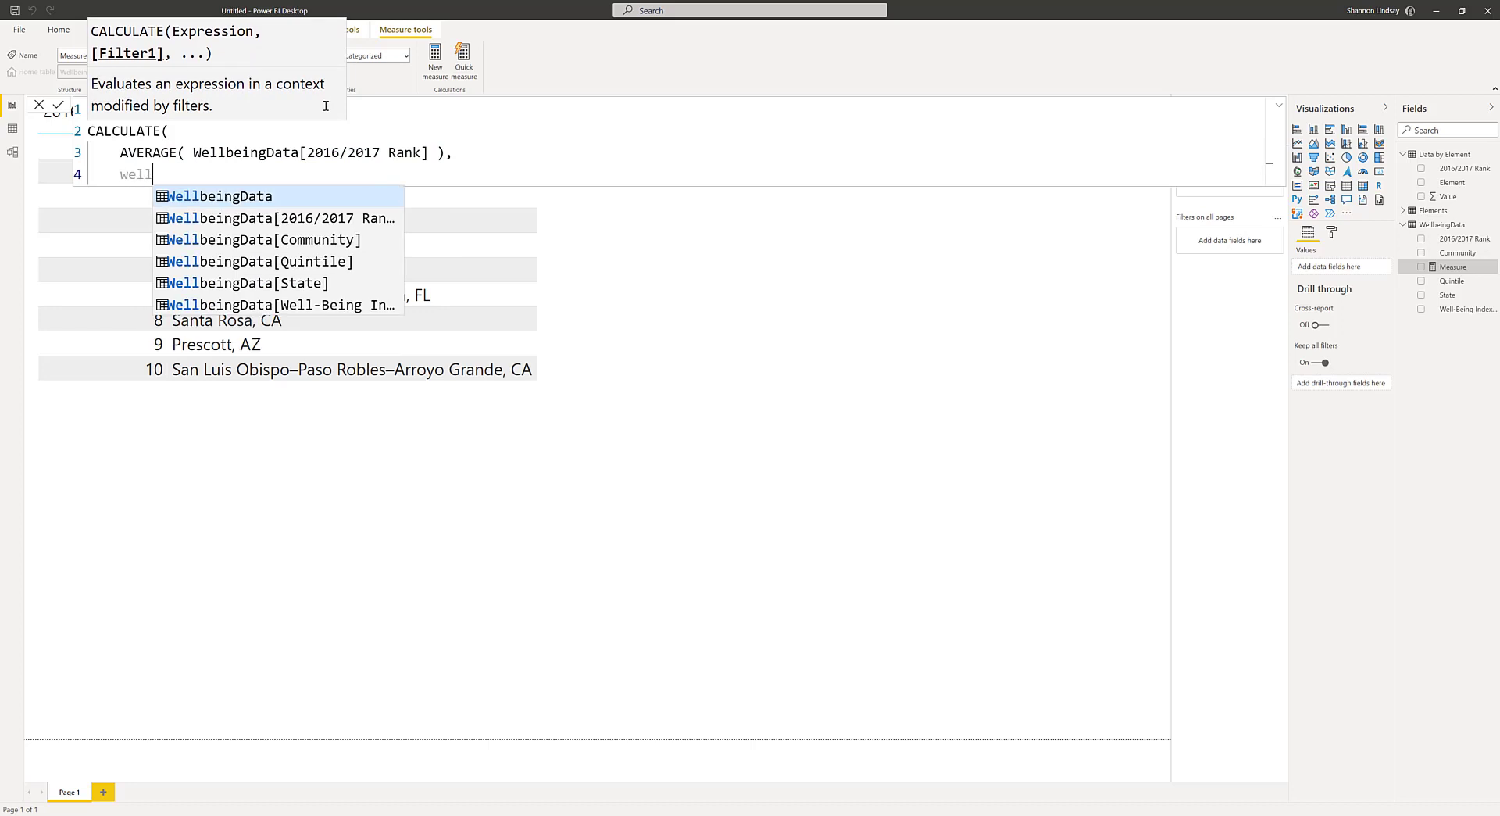
key(Down)
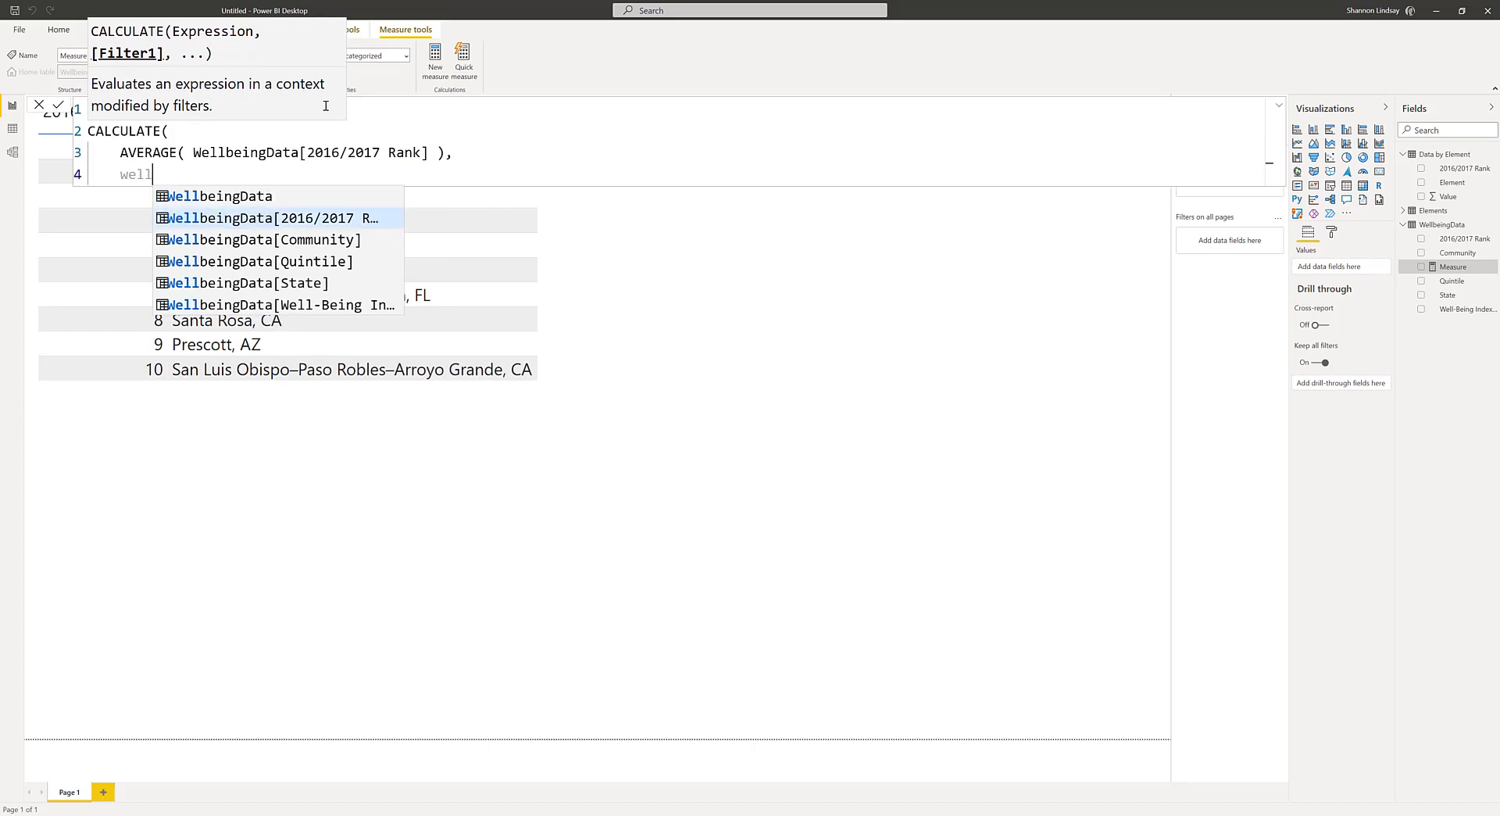
key(Tab)
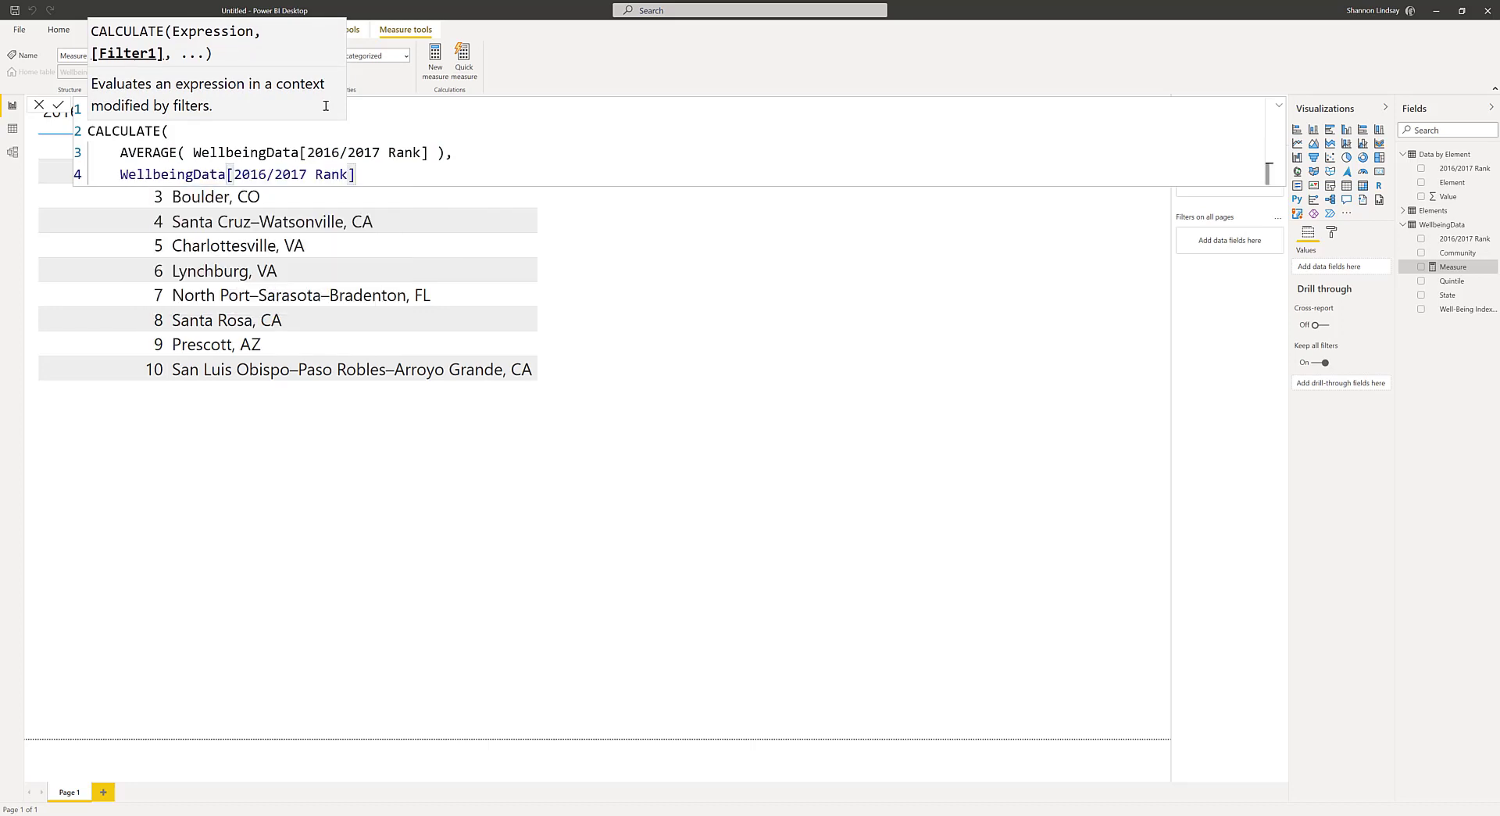
text(< )
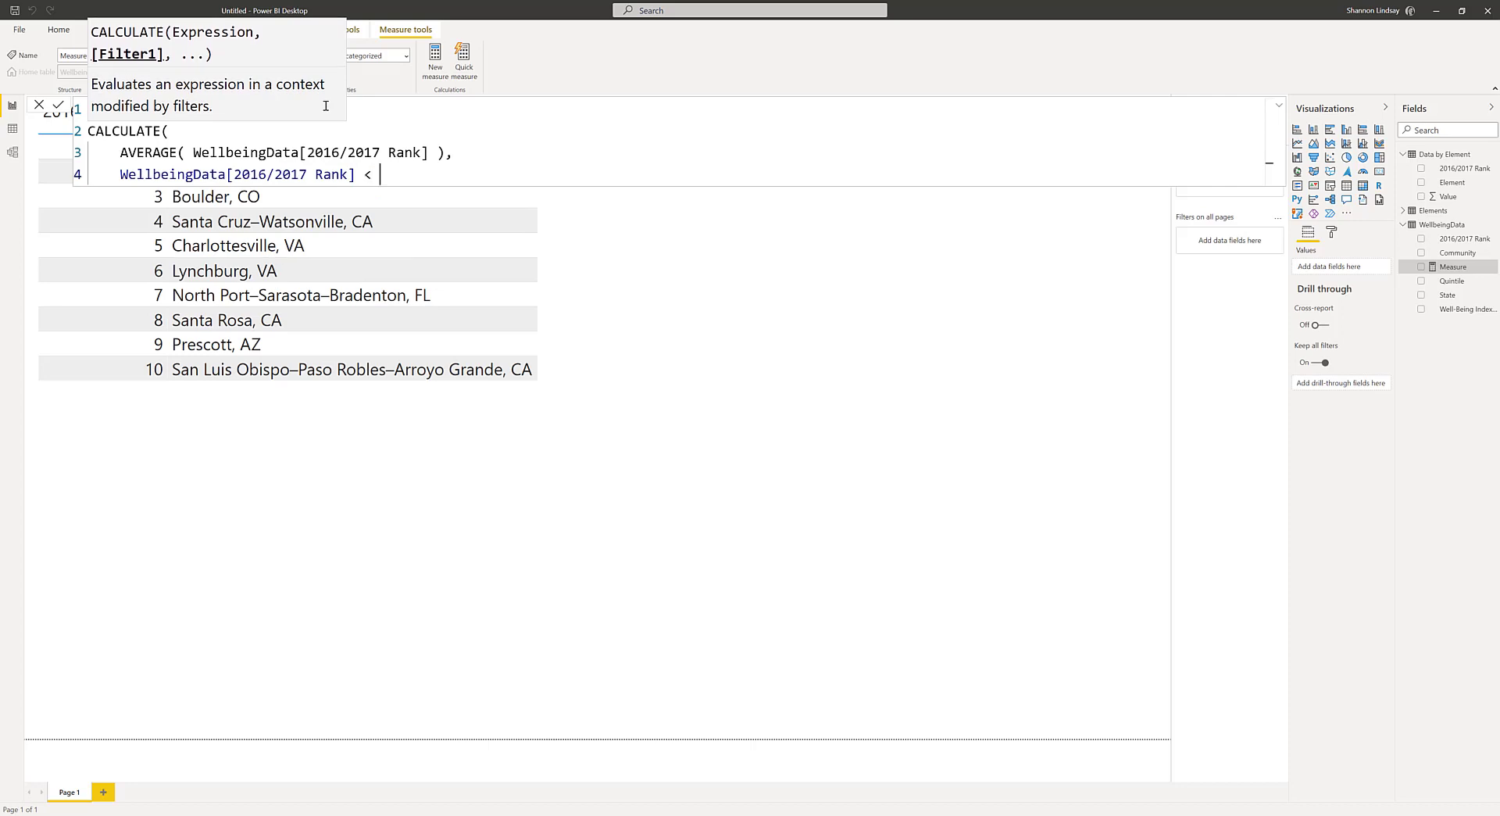
text(= 10)
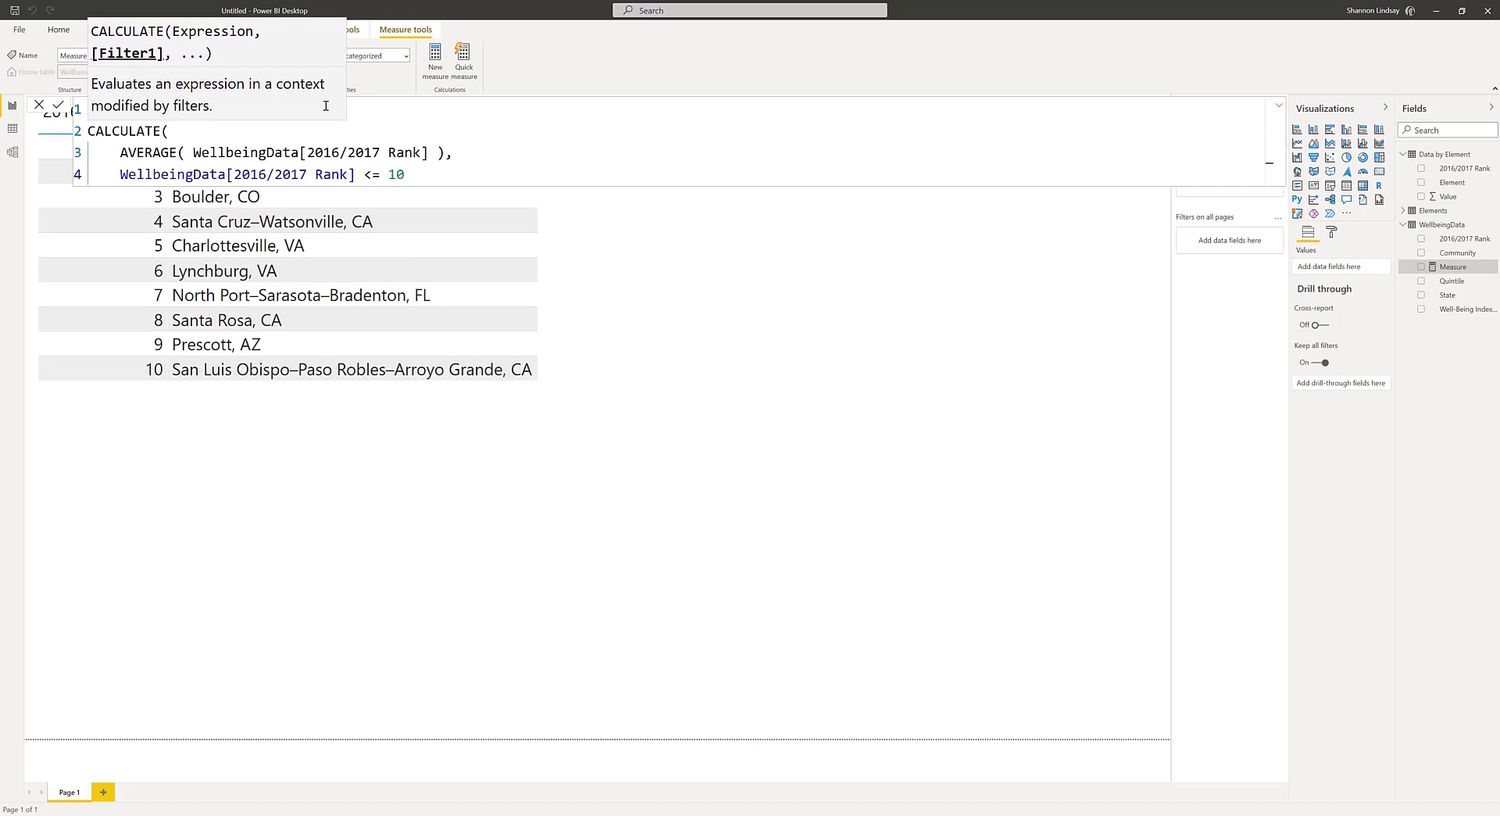
key(Return)
text())
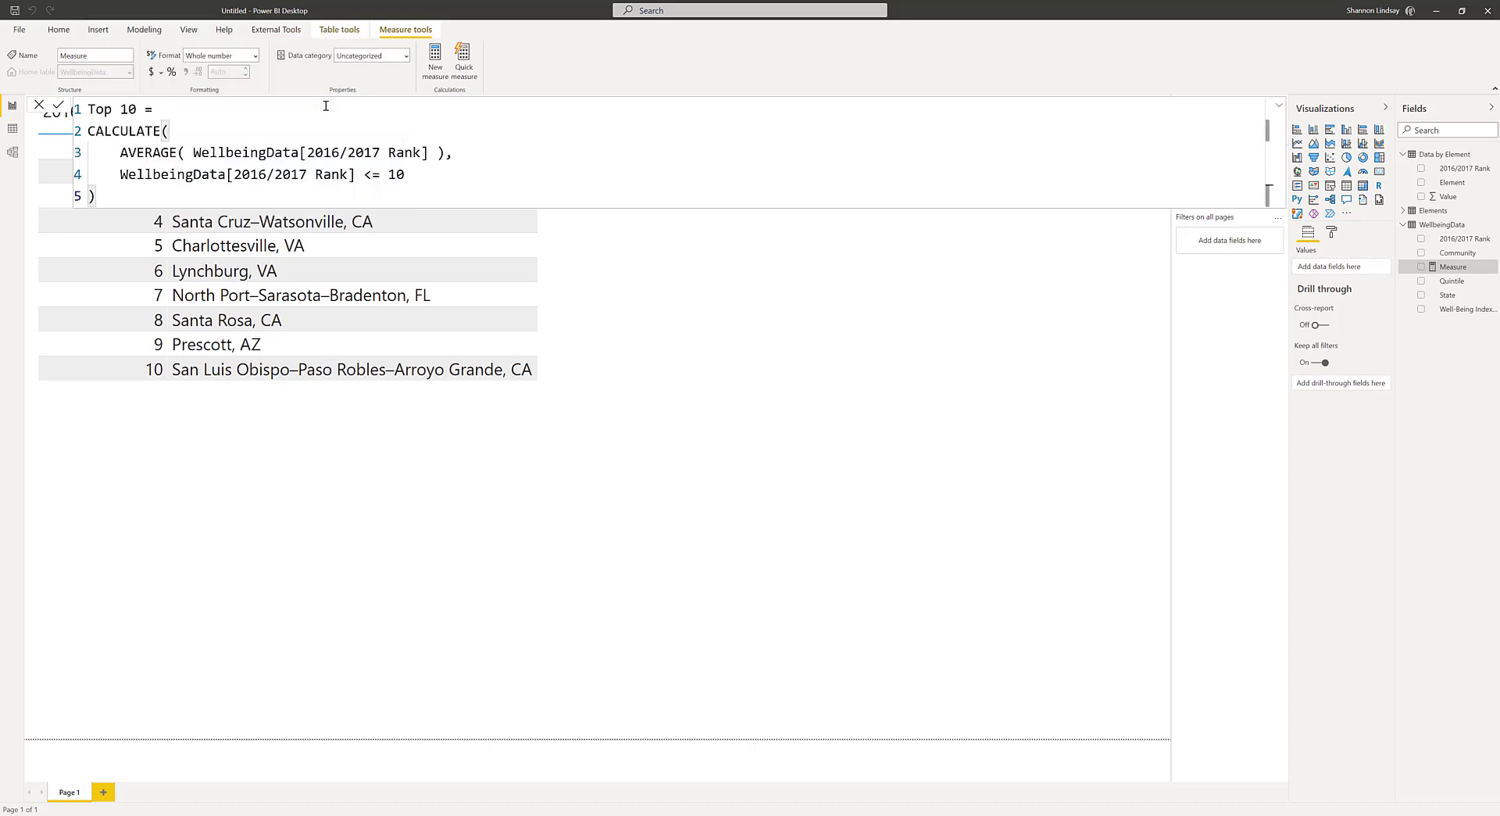
key(Return)
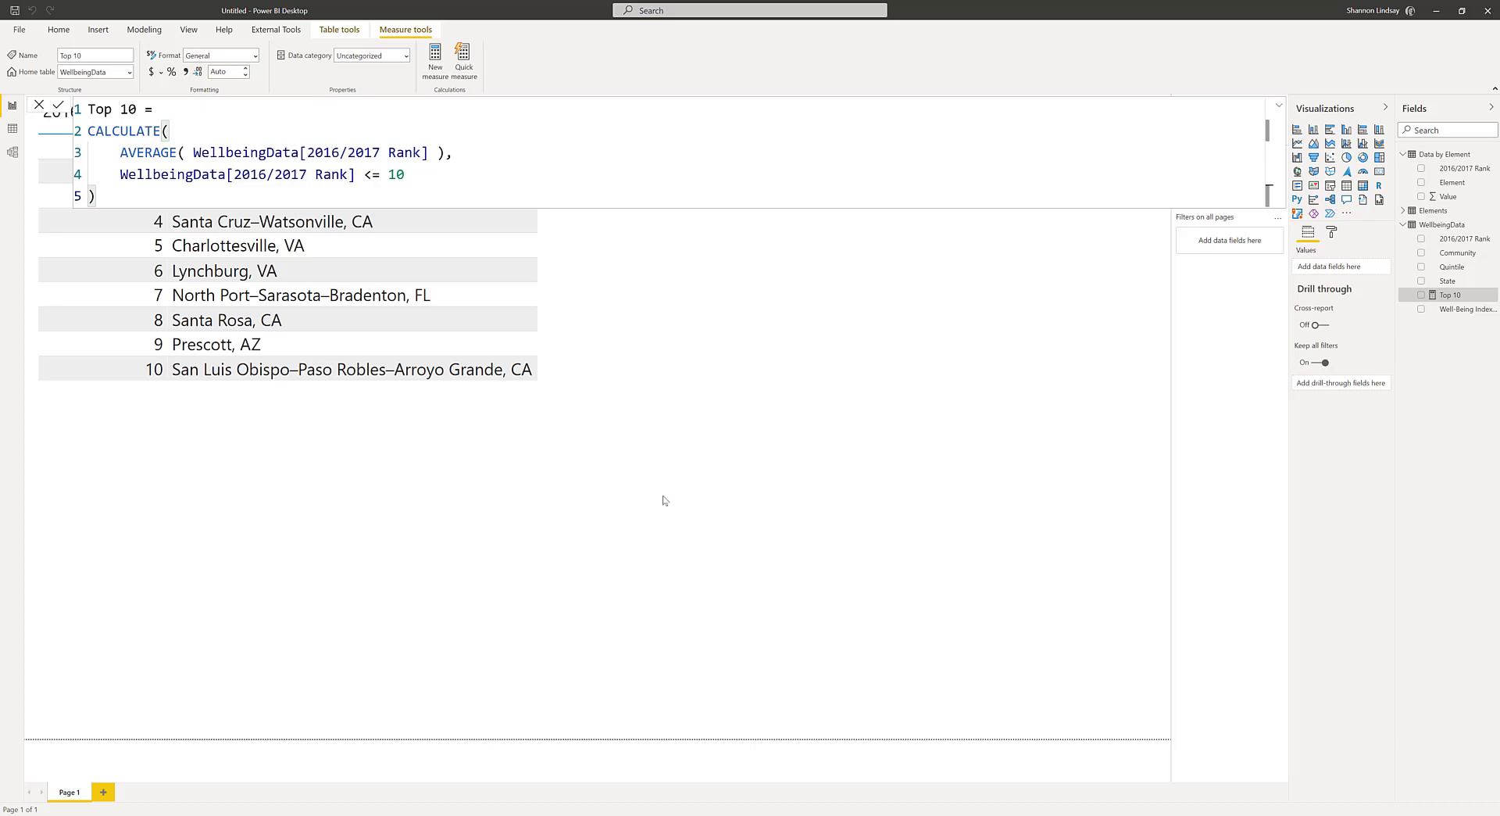
click(639, 307)
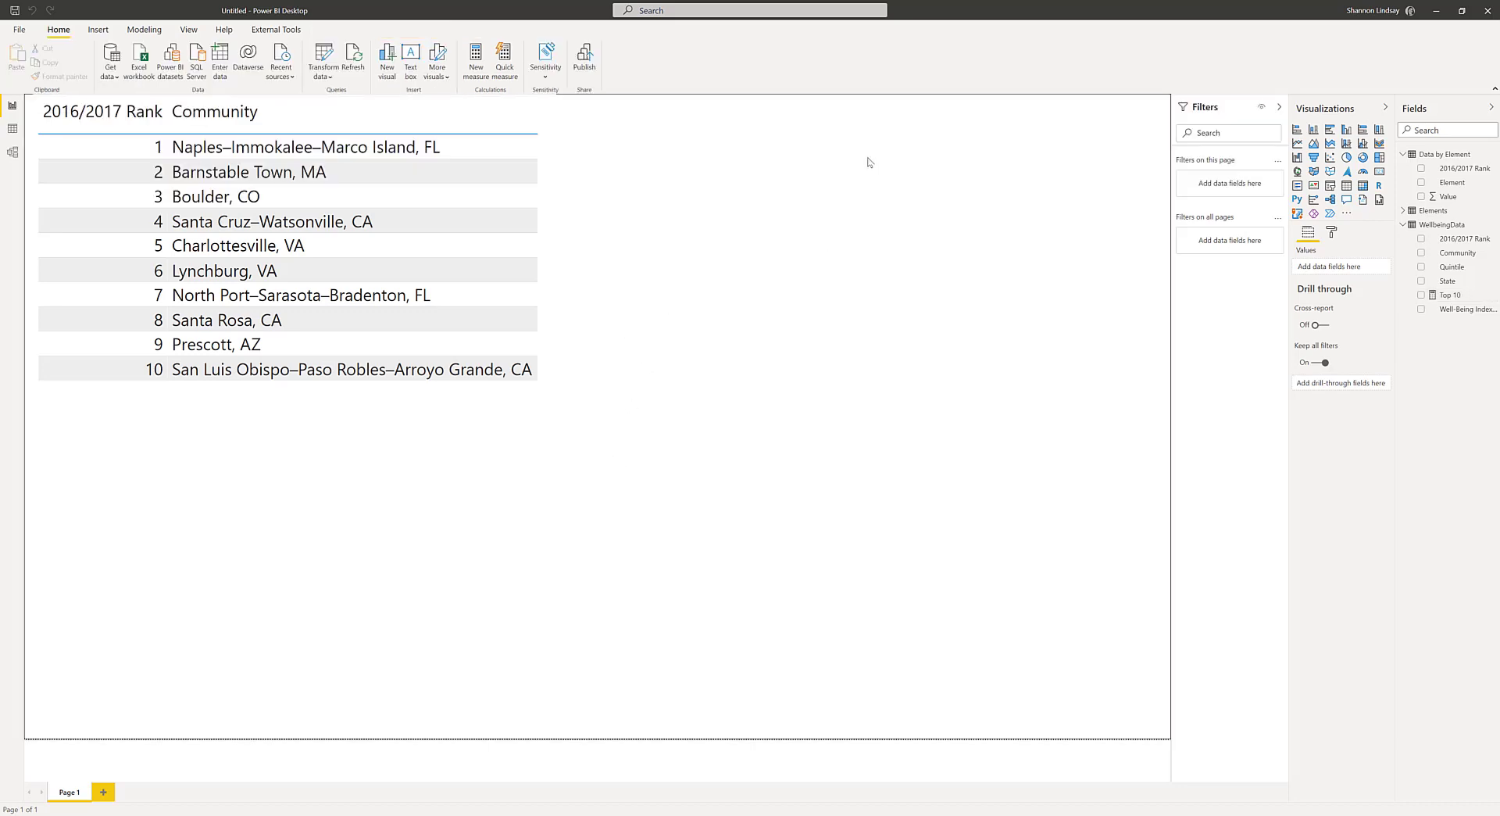
- Create a new visual from the Top 10 measure and place it beside the ranking table in the page's upper-right corner
click(1448, 296)
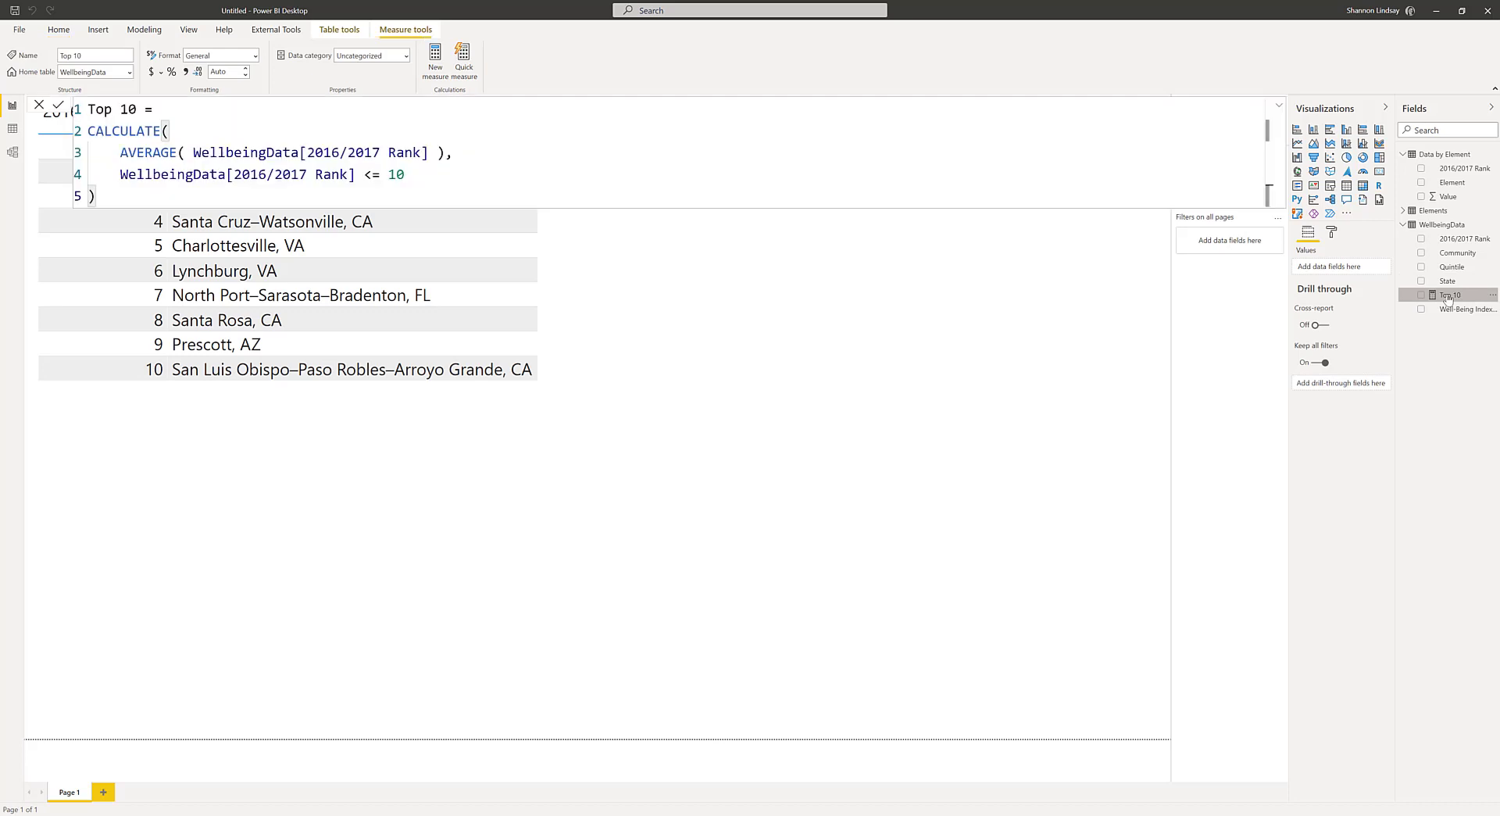
click(791, 521)
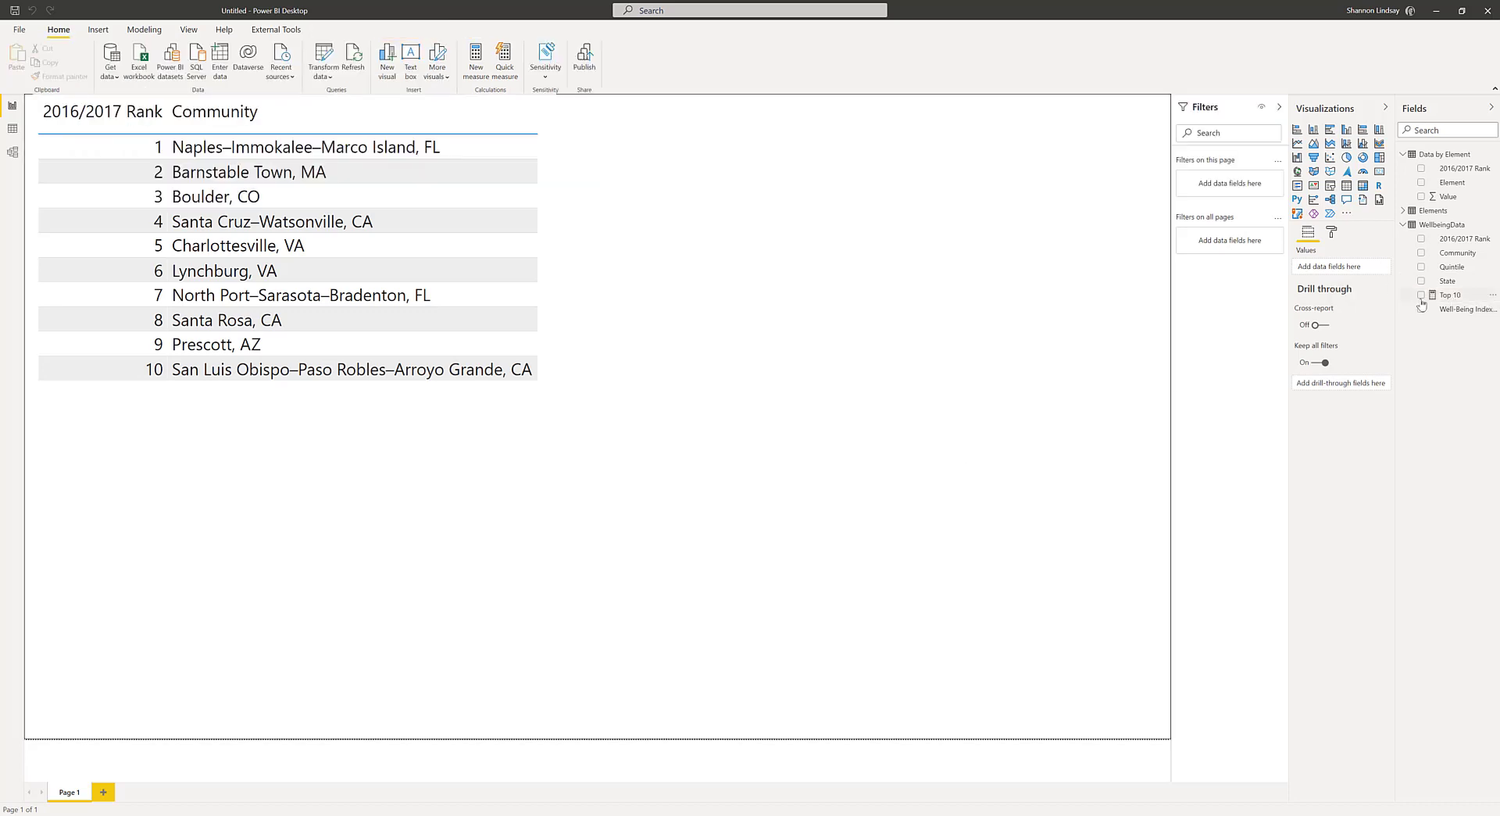
drag(1018, 419, 704, 508)
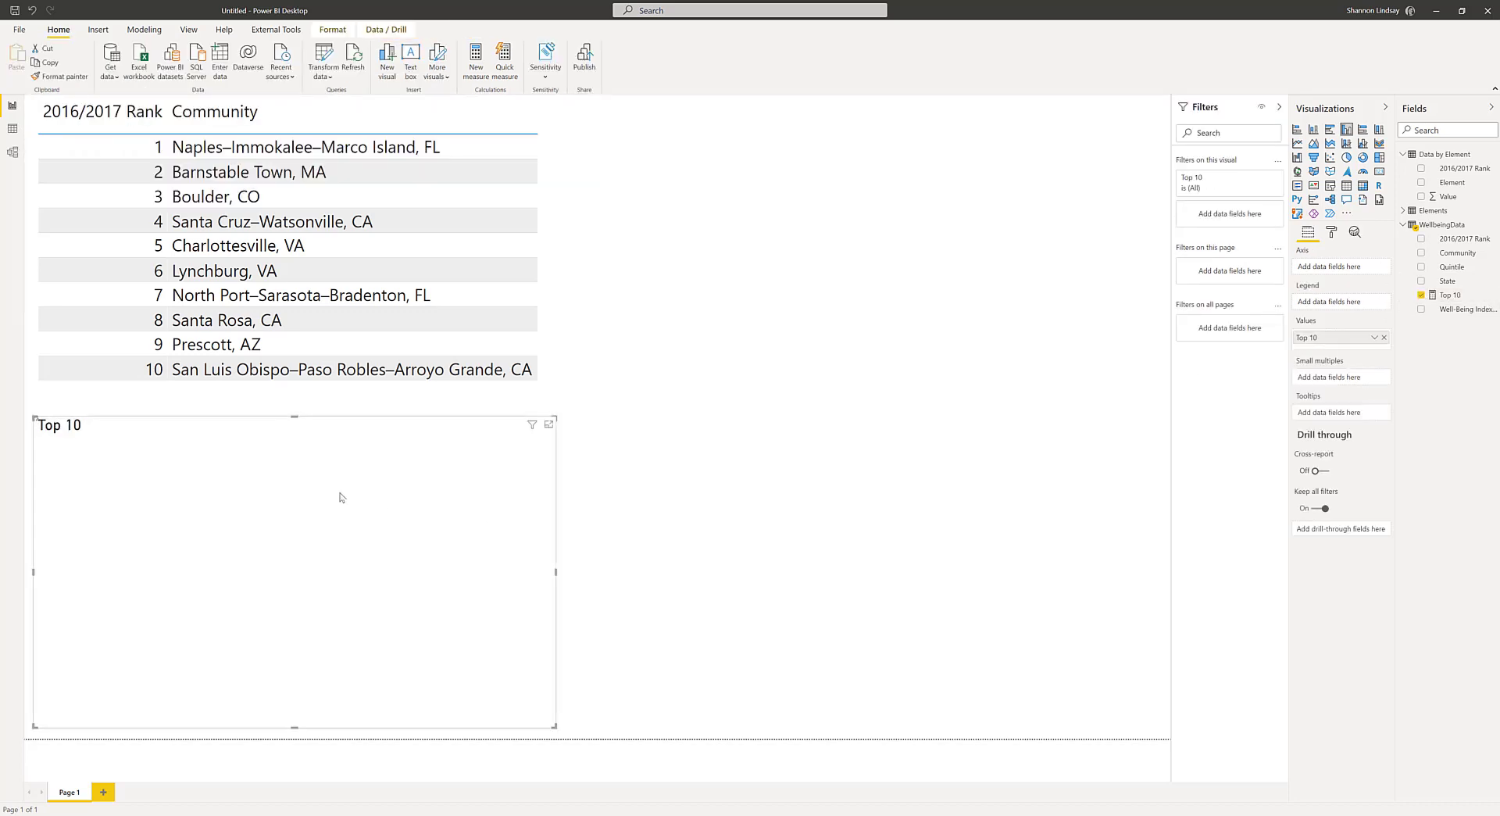
drag(289, 459, 576, 459)
drag(844, 422, 1172, 106)
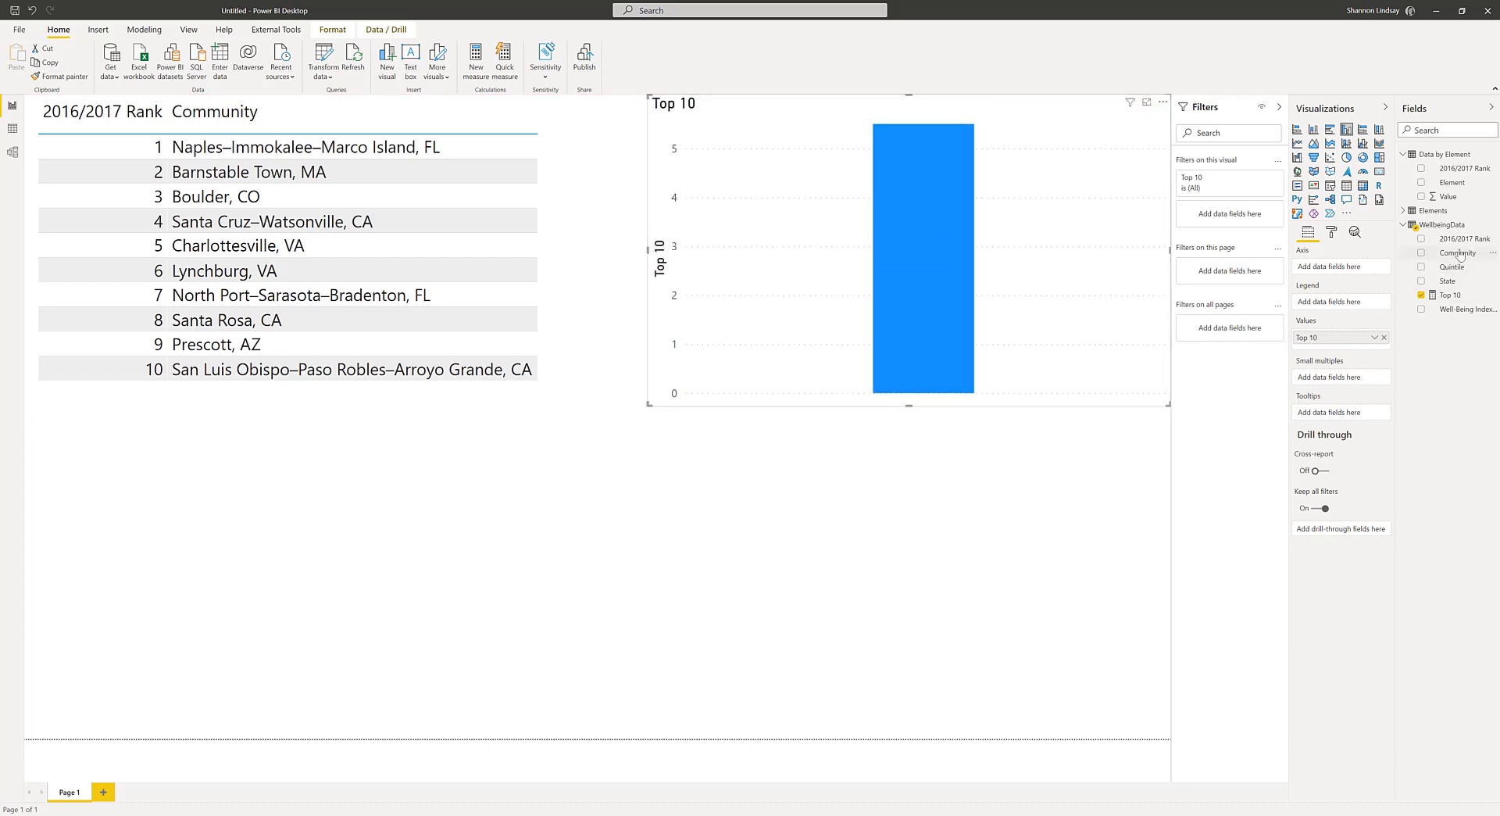
- Add Community to the Top 10 visual, convert it to a table and sort it ascending by Top 10
drag(1458, 253, 1333, 269)
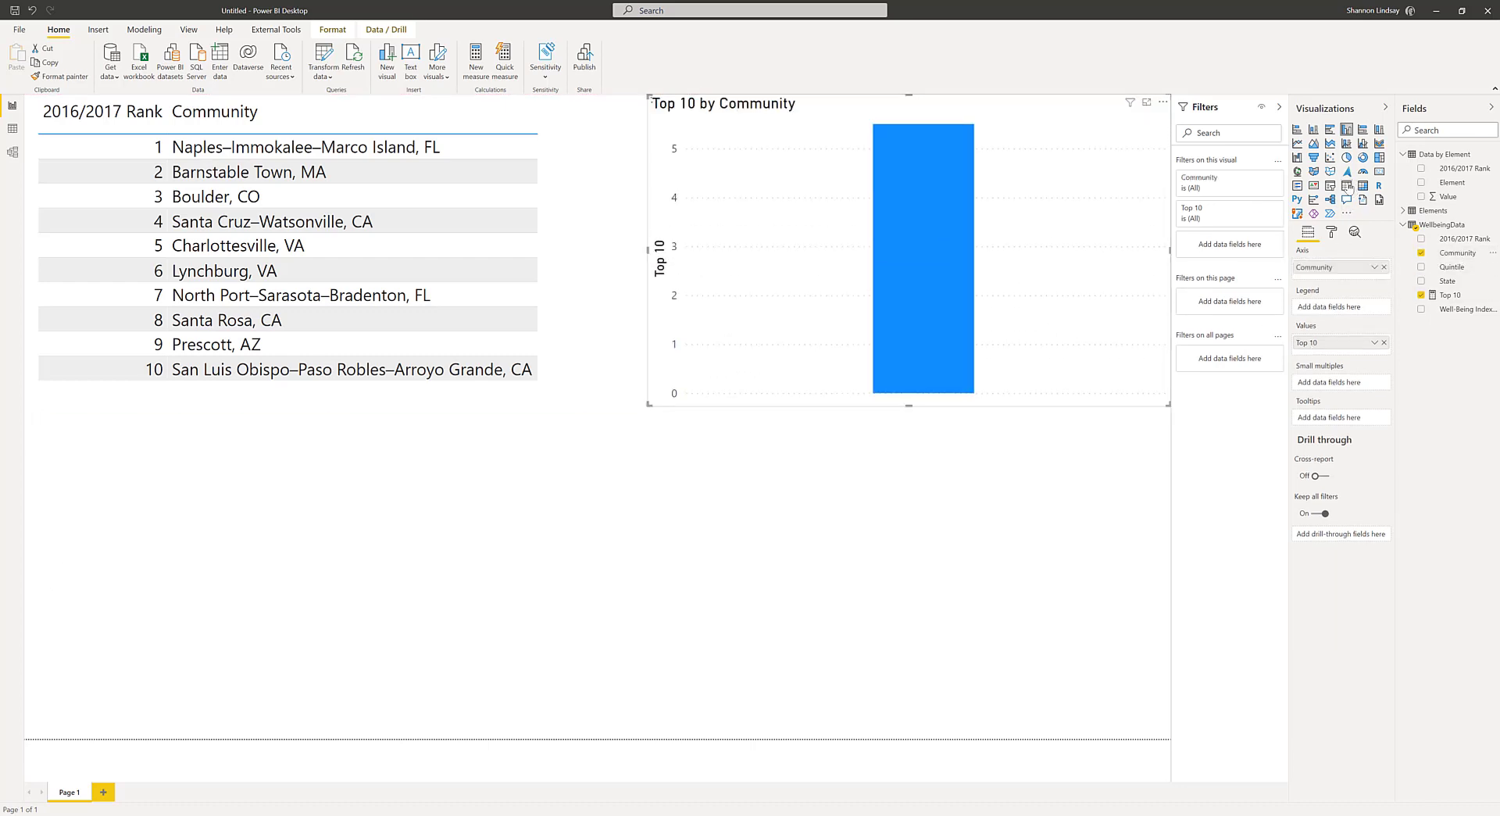
click(1346, 185)
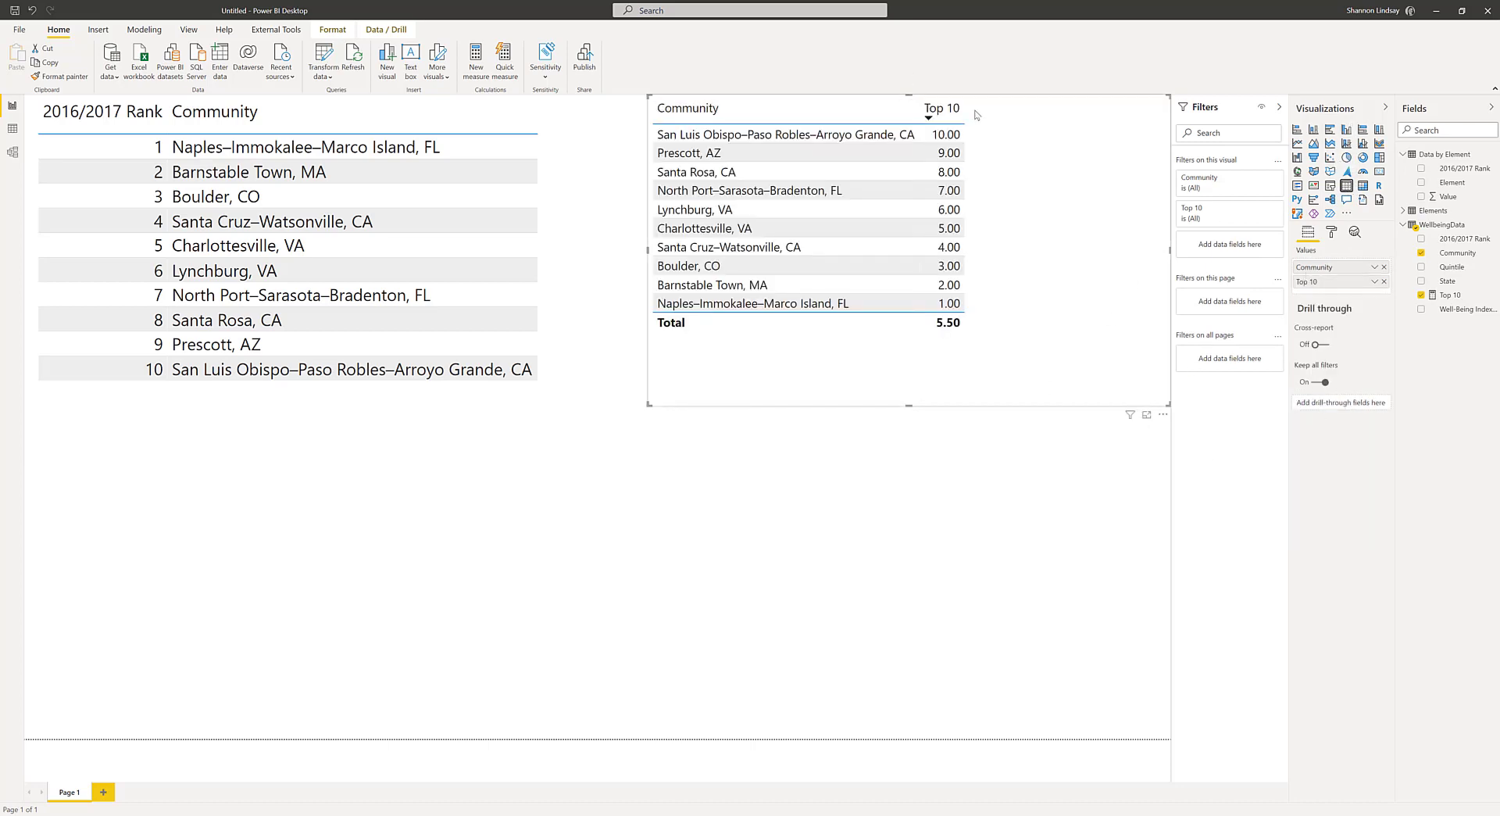
click(942, 109)
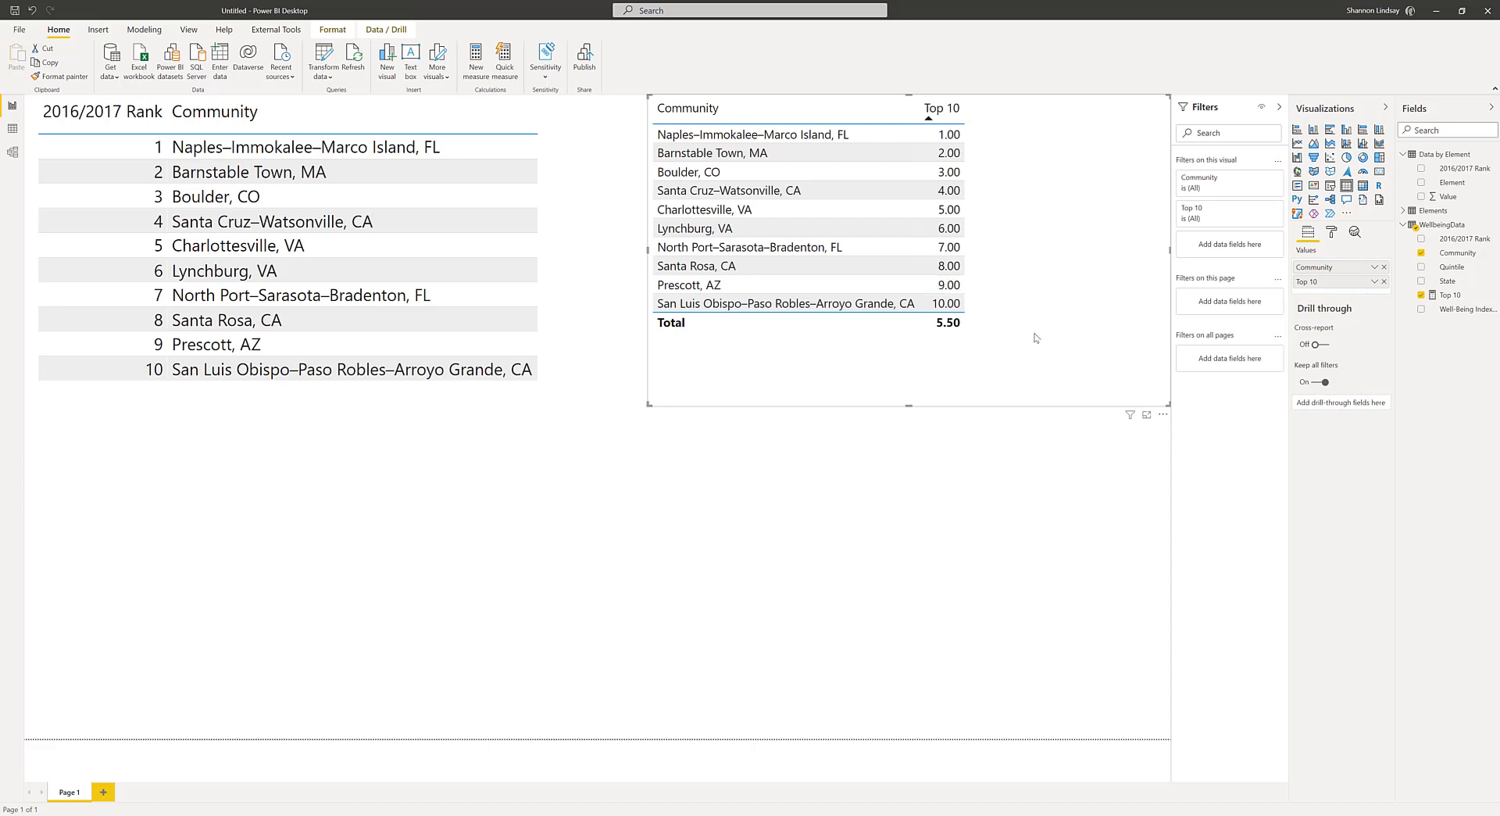
- Add the Top 10 measure to the original ranking table and enlarge the visual to fit the extra column and total row
click(553, 359)
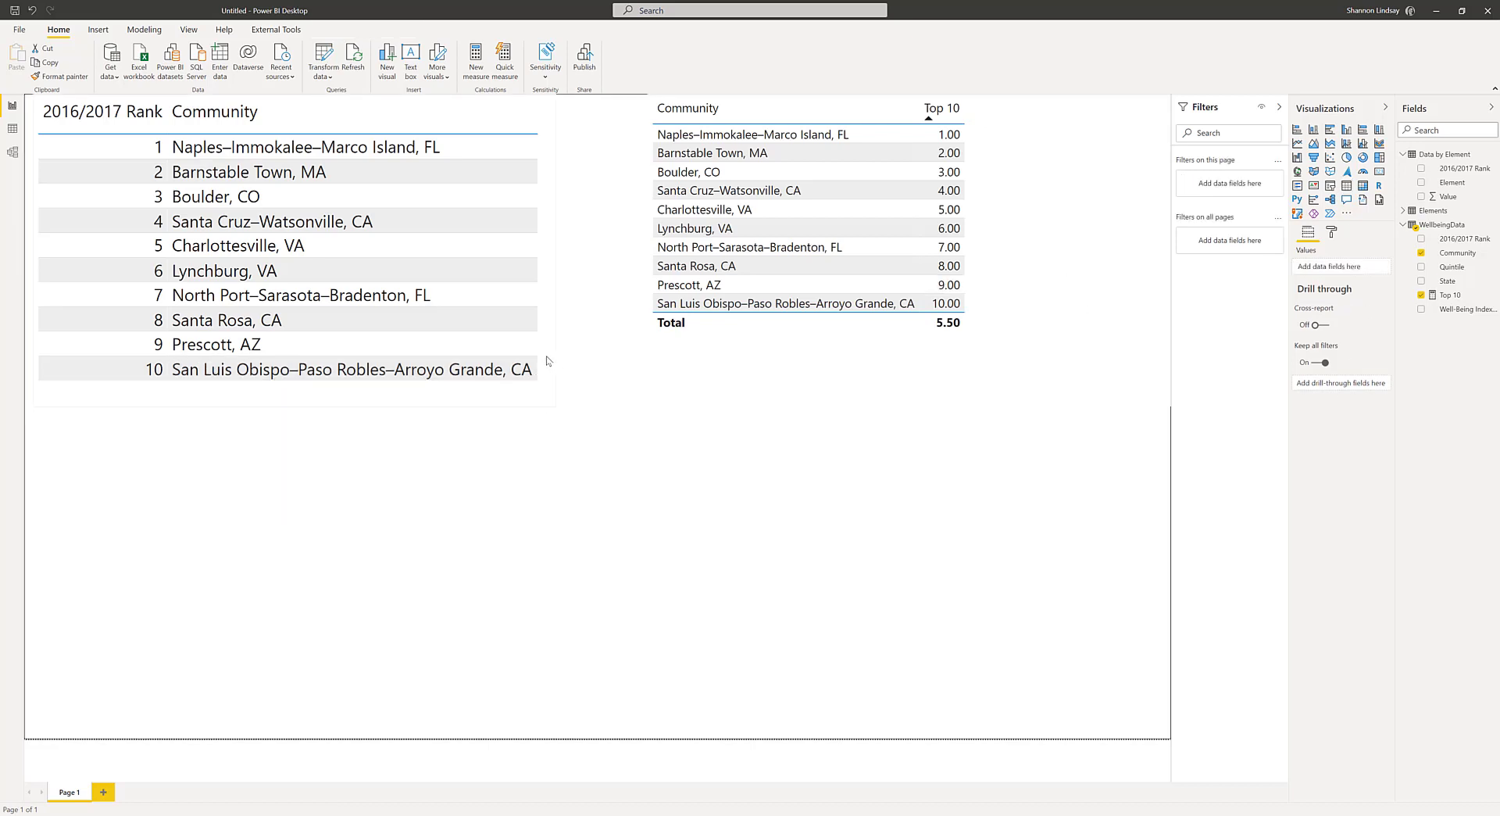
click(1421, 296)
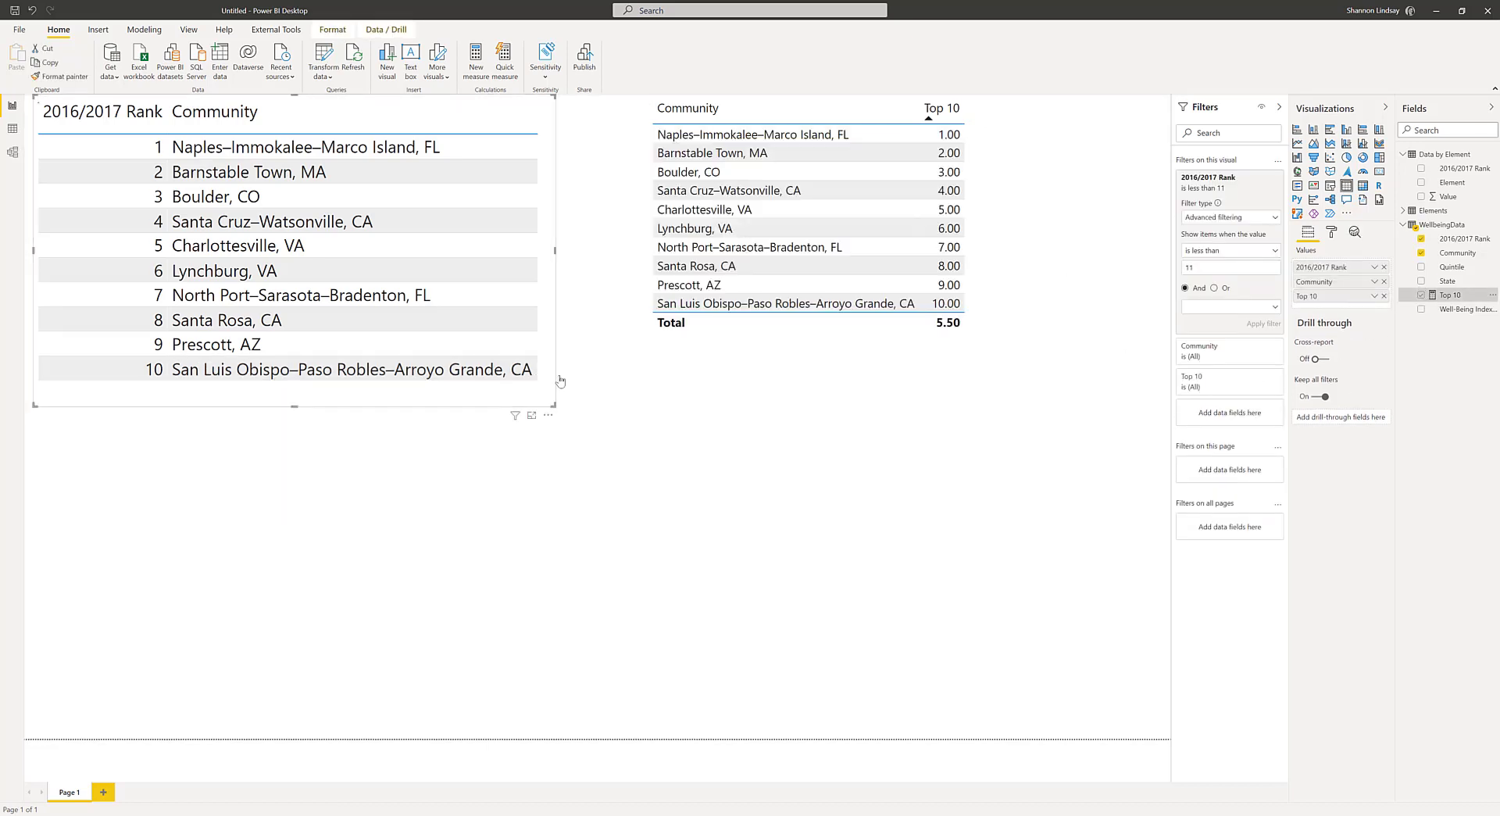
drag(555, 250, 690, 250)
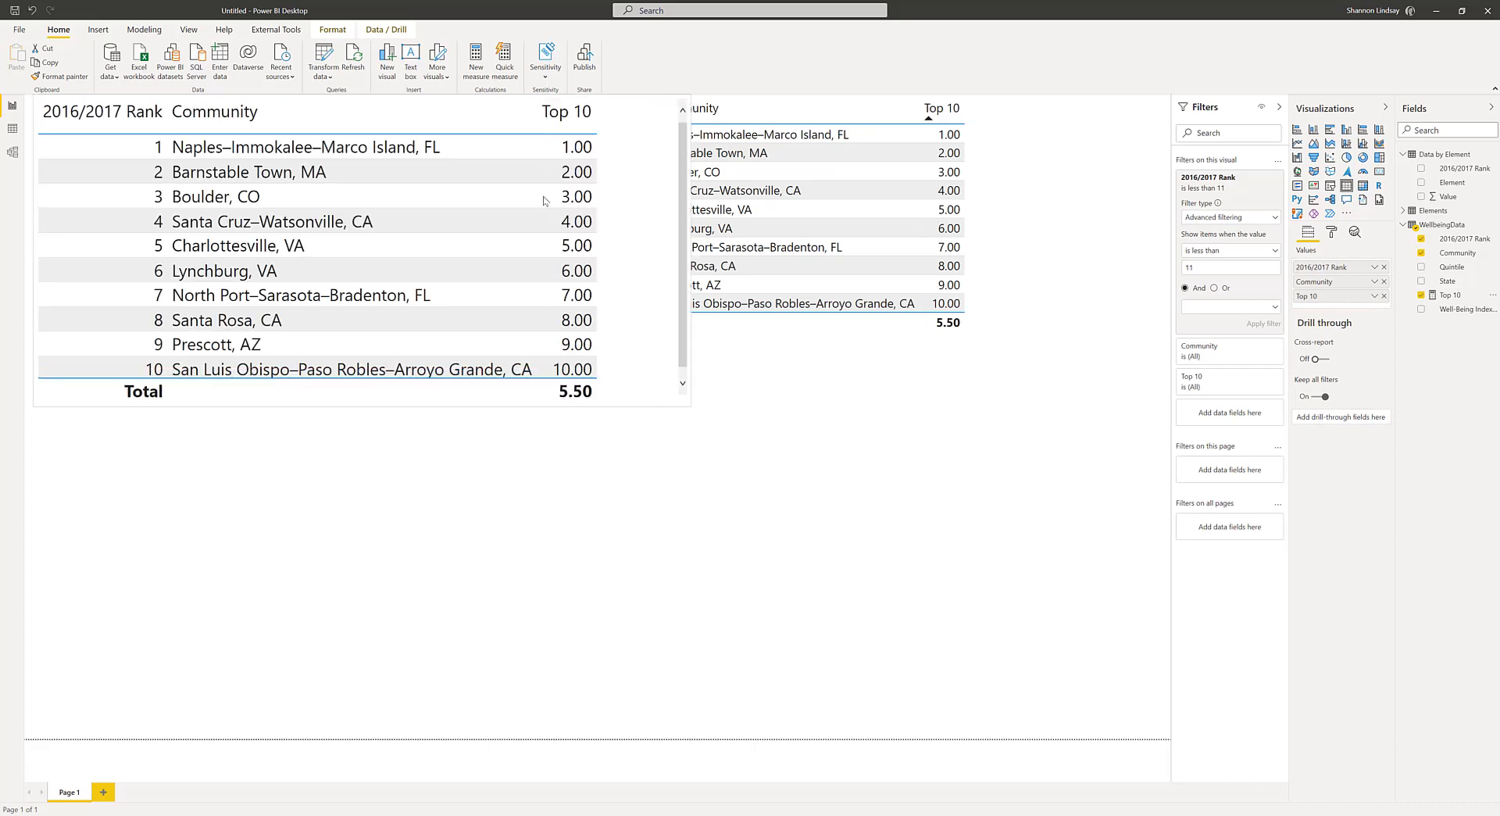
click(130, 121)
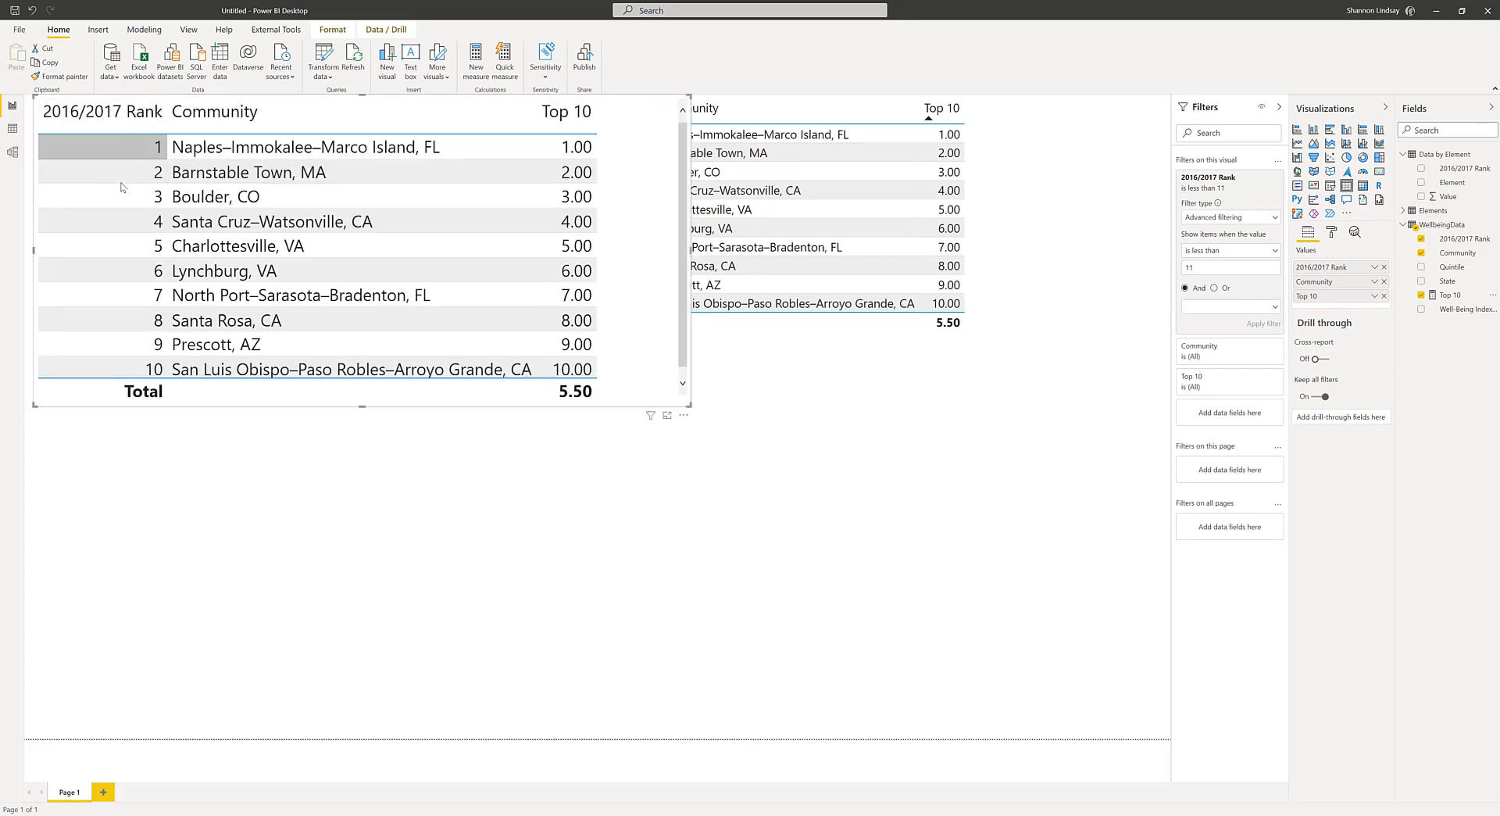
drag(361, 407, 362, 514)
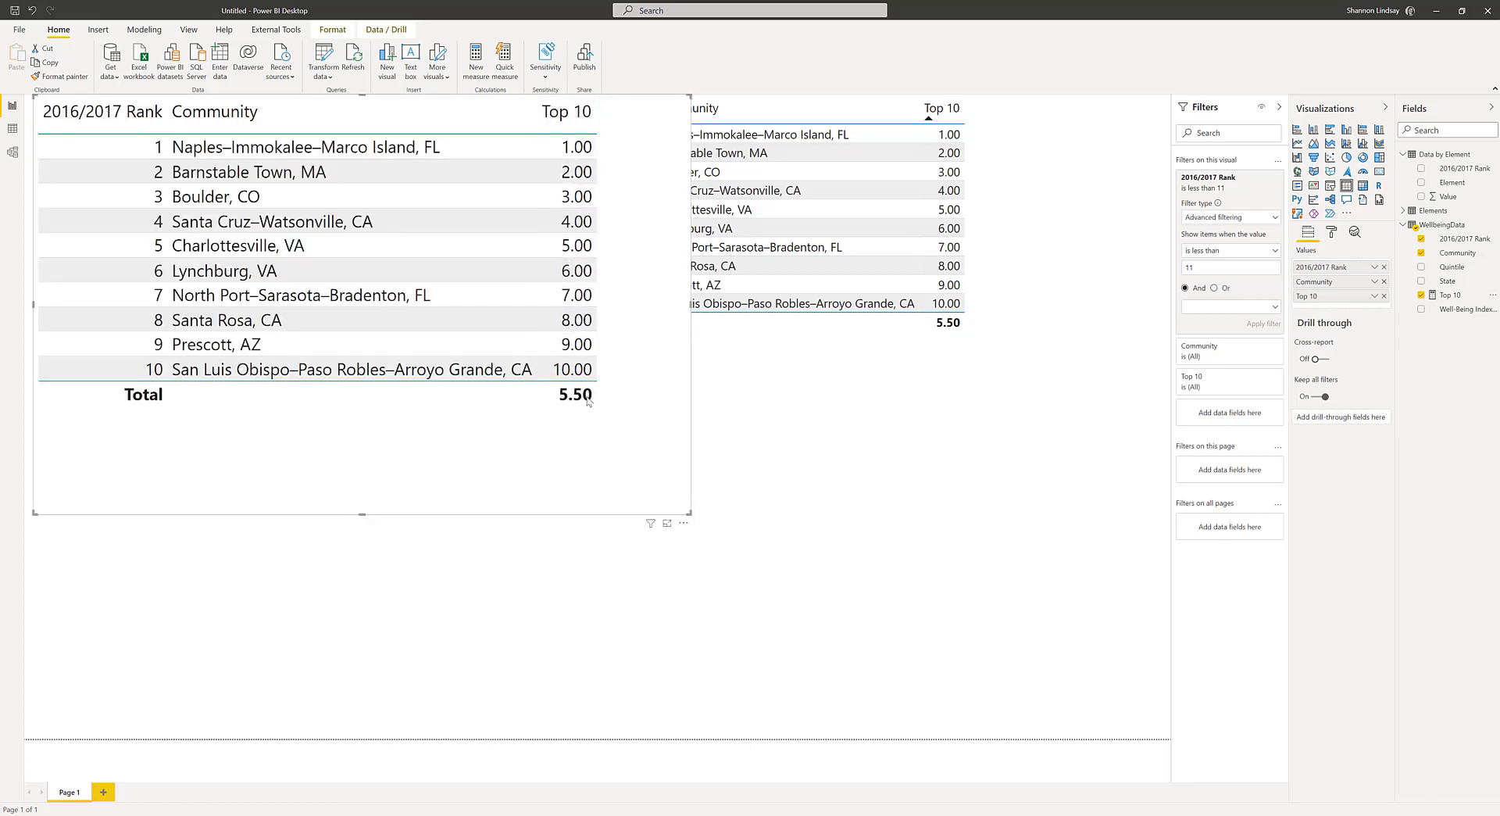
- Delete the second table visual containing only Community and Top 10
click(932, 333)
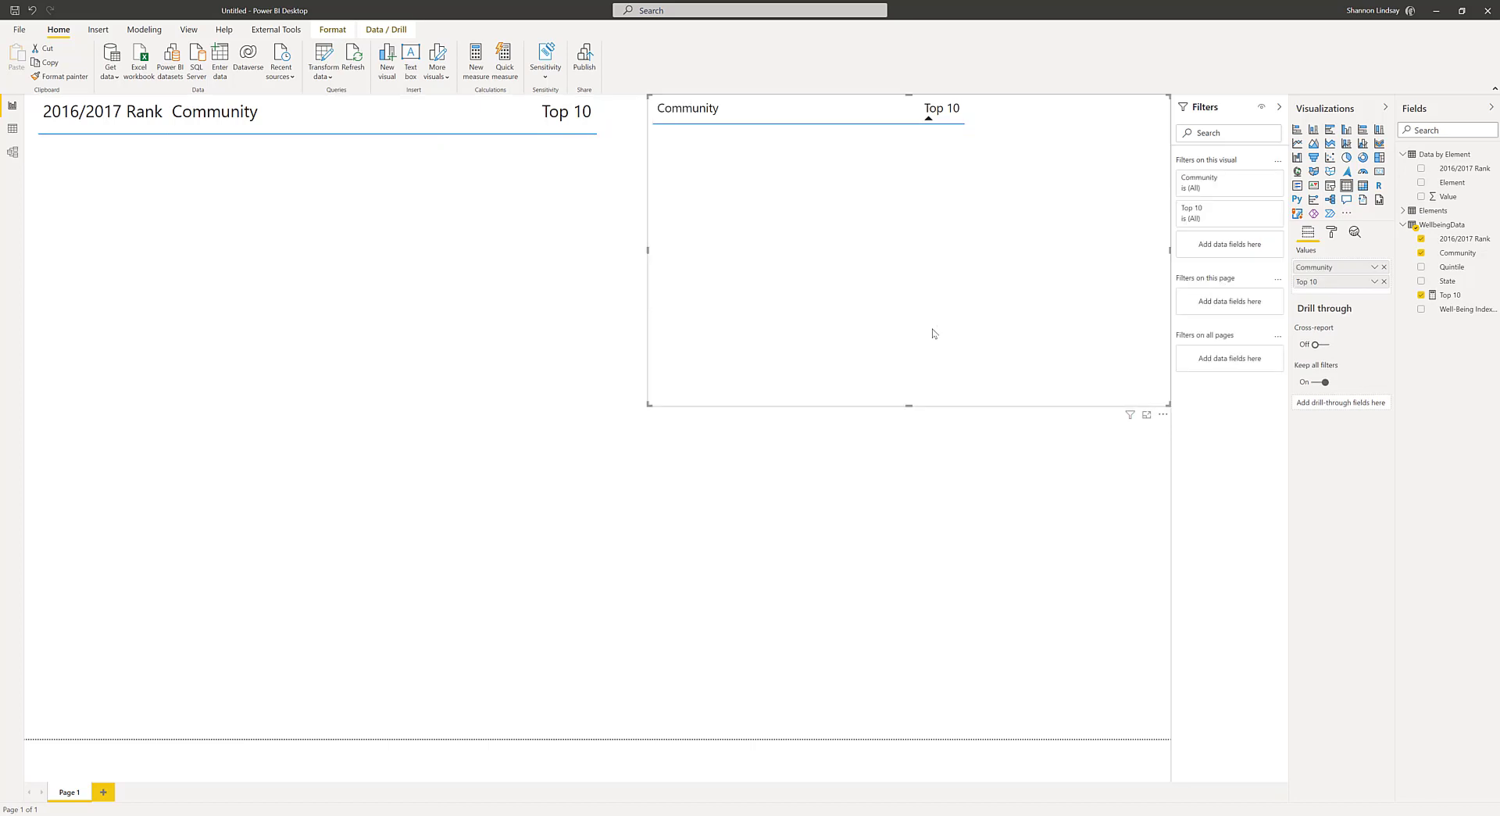
key(Delete)
- Set the Top 10 measure's number format to 0 decimal places
click(1452, 296)
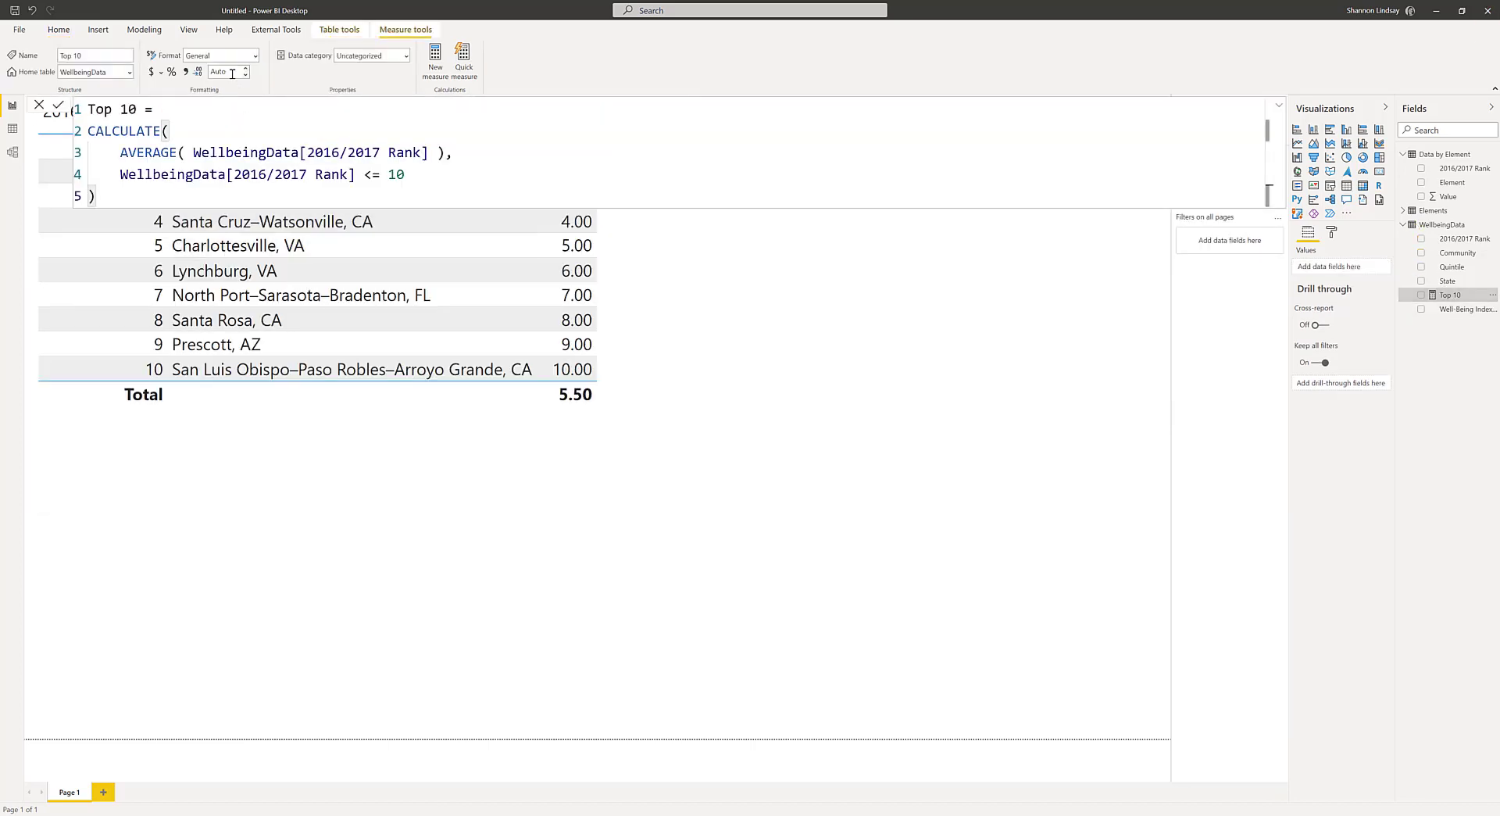
click(232, 71)
text(0)
key(Tab)
click(255, 56)
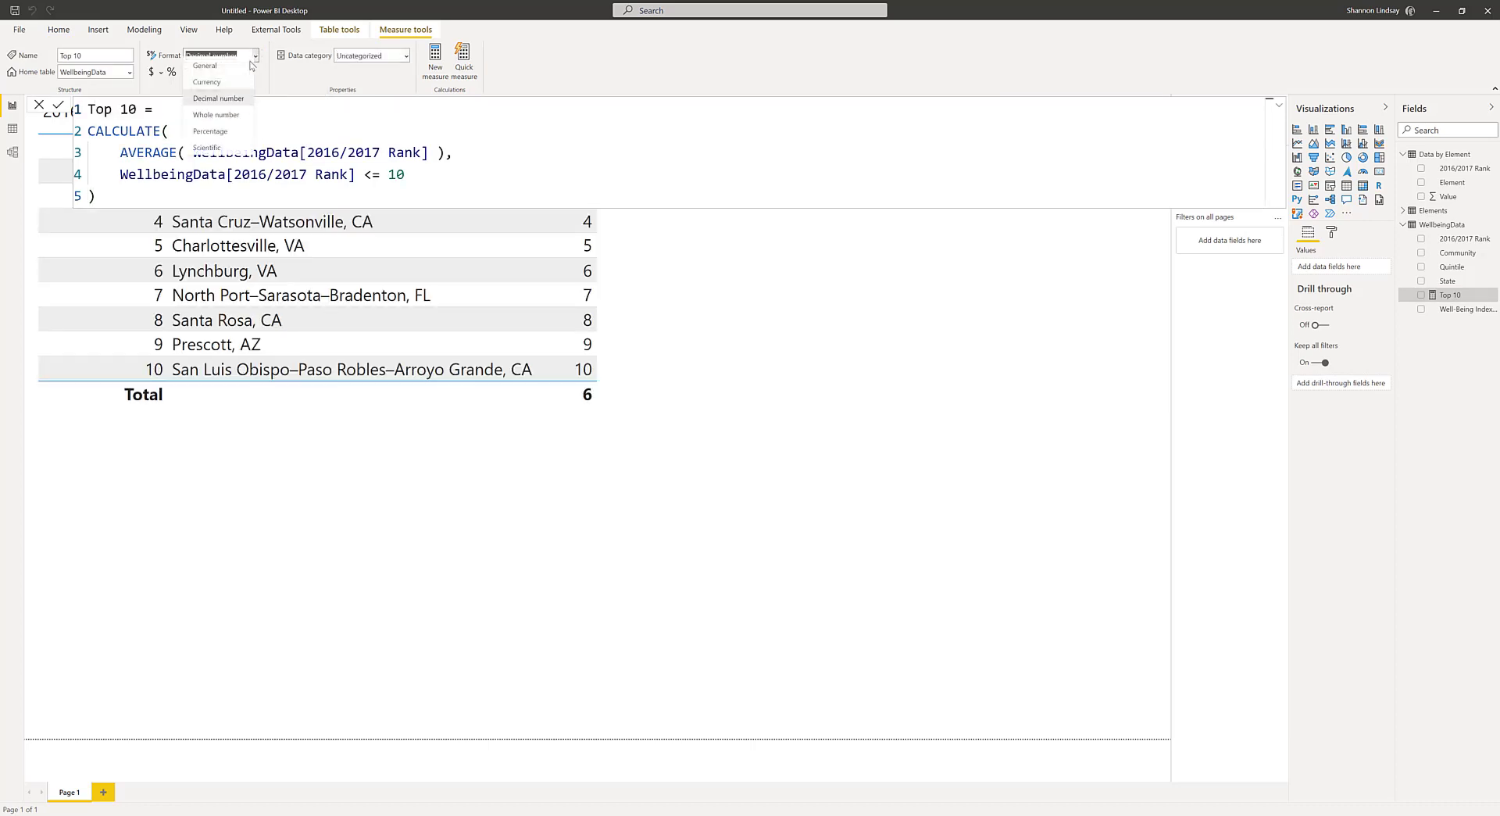
click(241, 71)
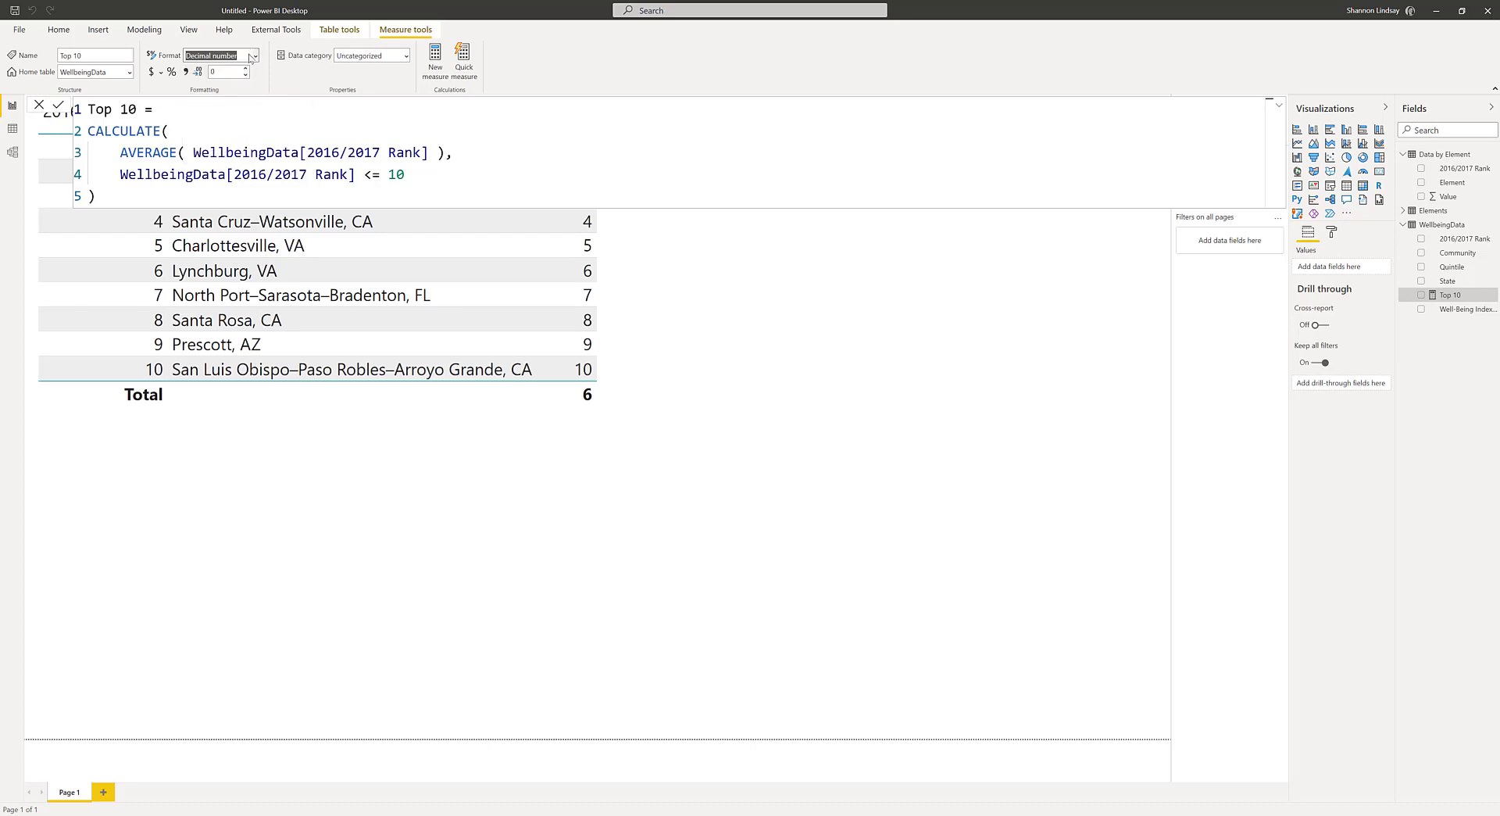
- Set the Top 10 measure's format to Whole number
key(ctrl+z)
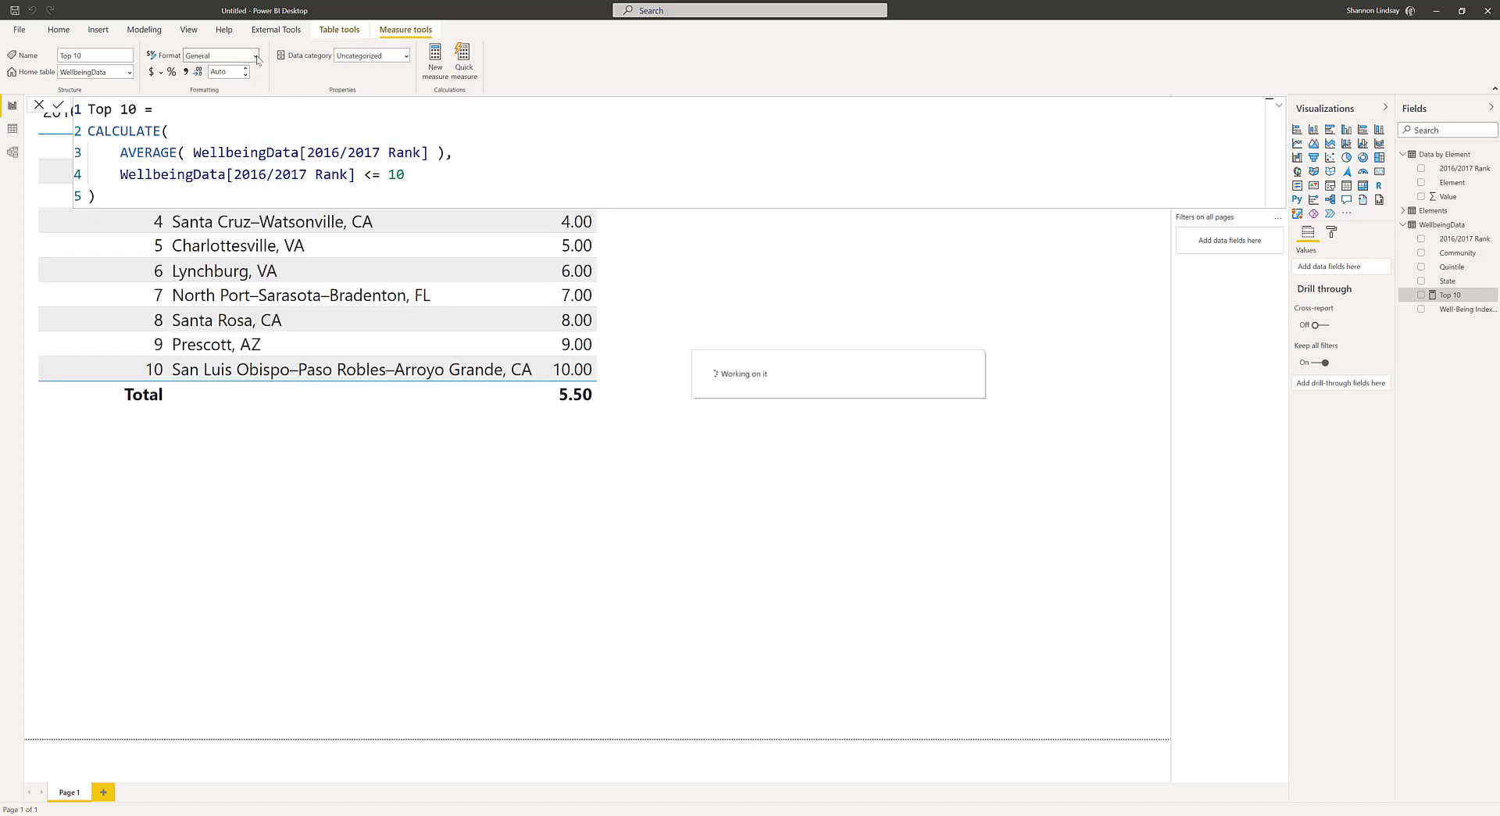
click(256, 58)
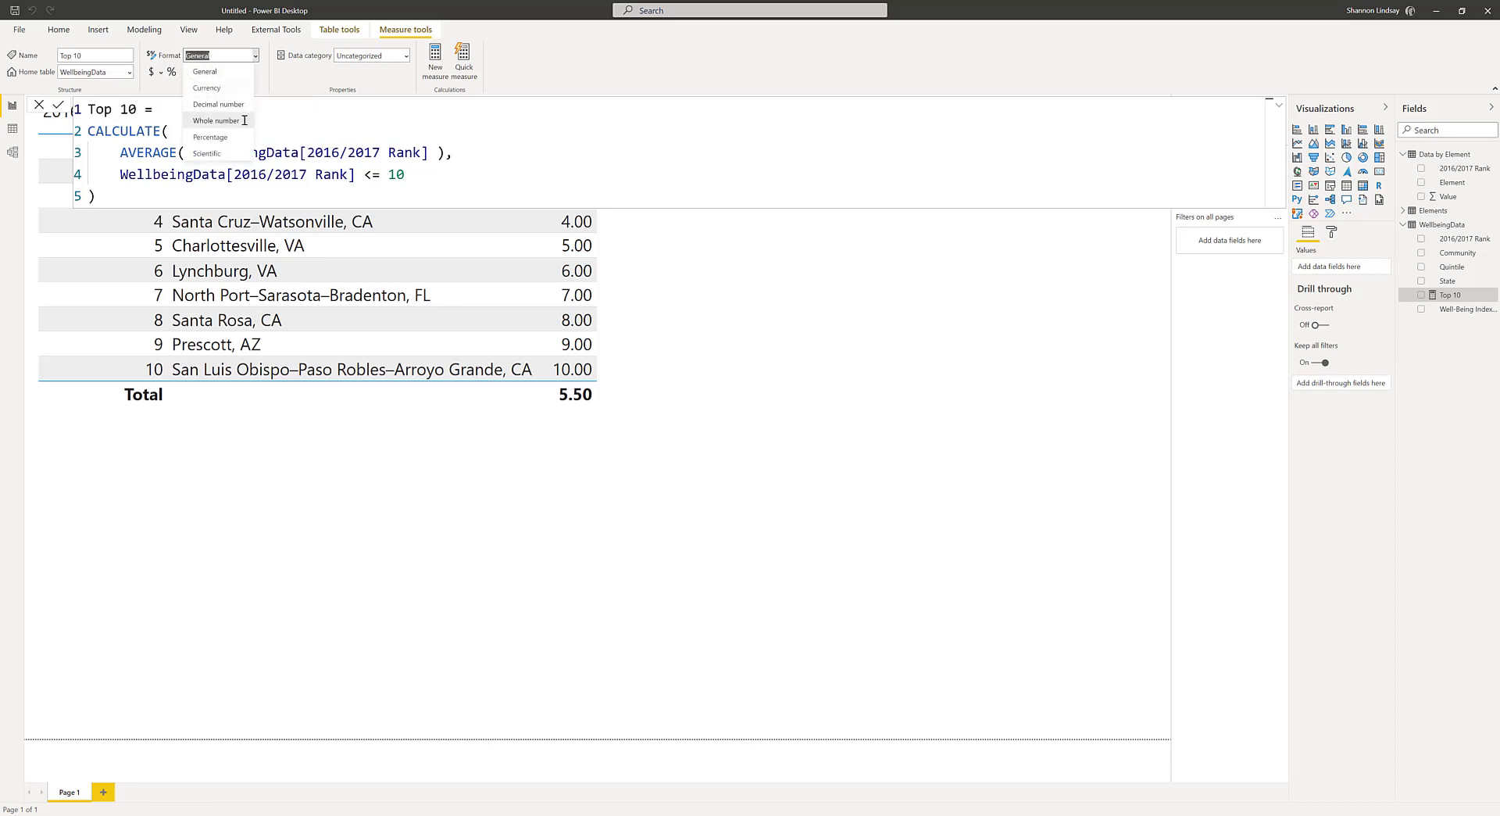
click(308, 43)
key(Down)
key(Down)
key(Down)
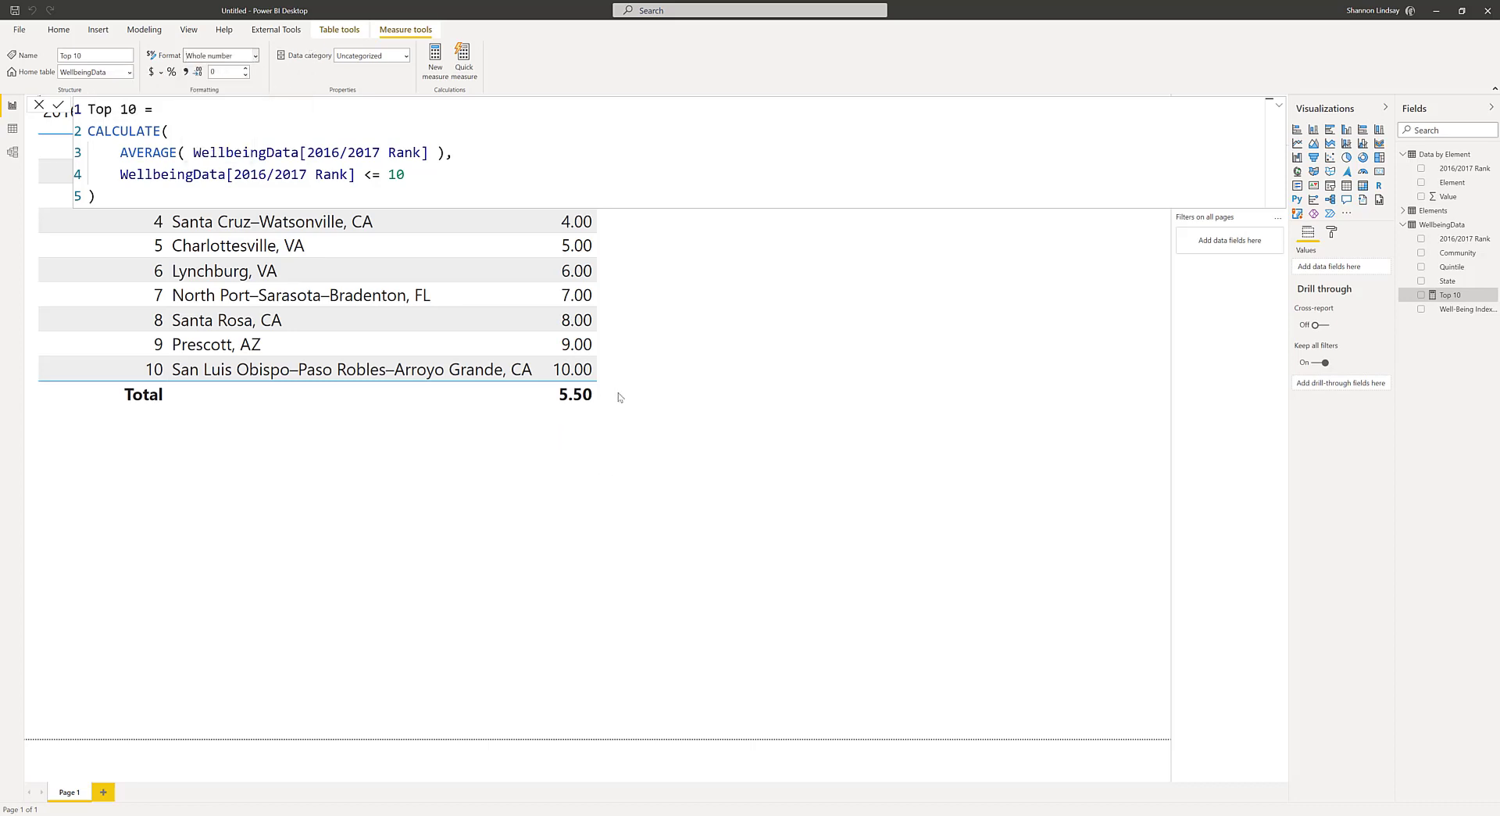
click(633, 252)
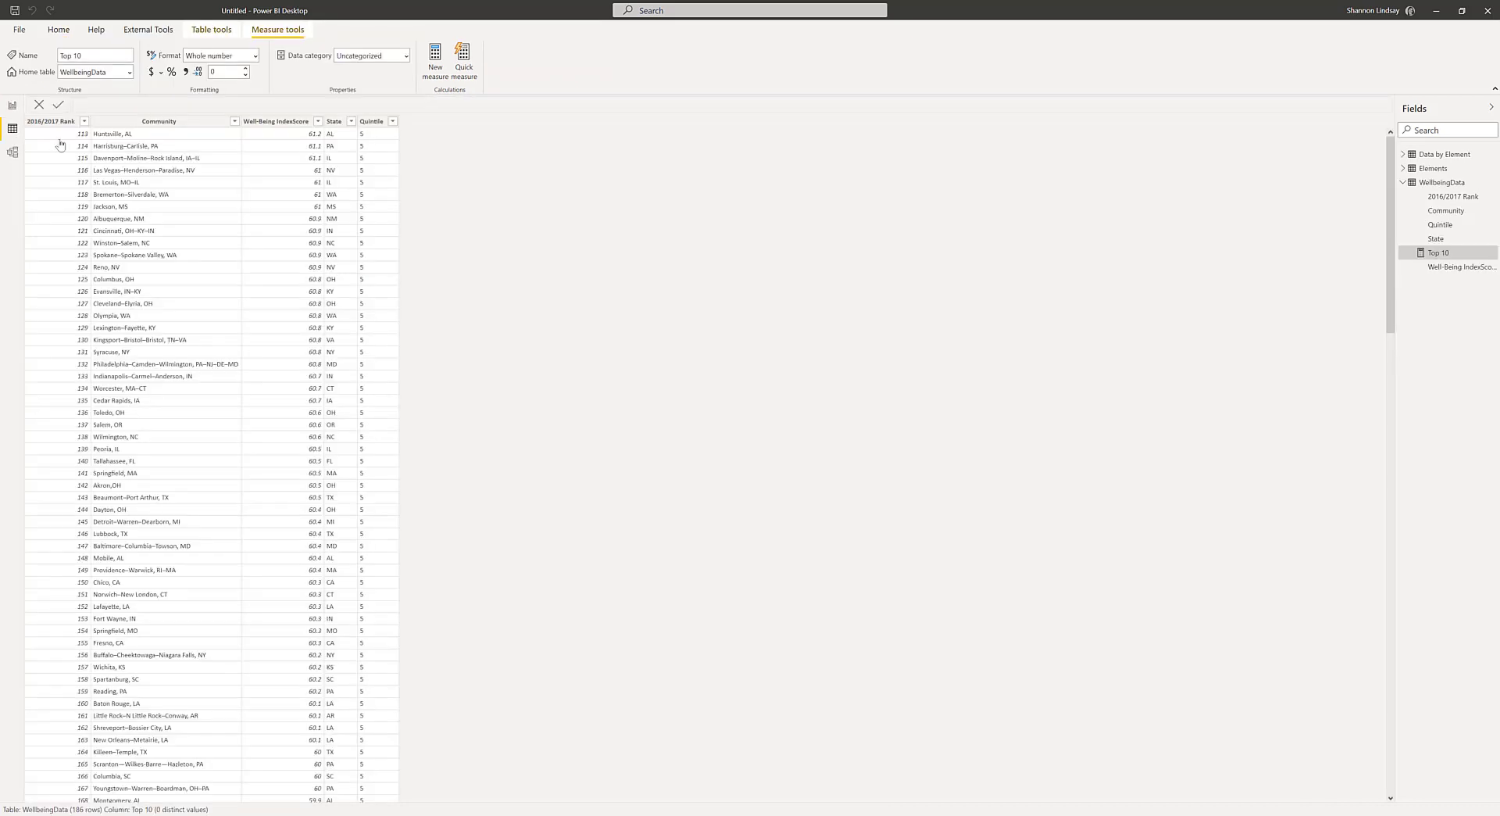
- Review the rows of the Elements and Data by Element tables in the data view, including the Element column
click(12, 128)
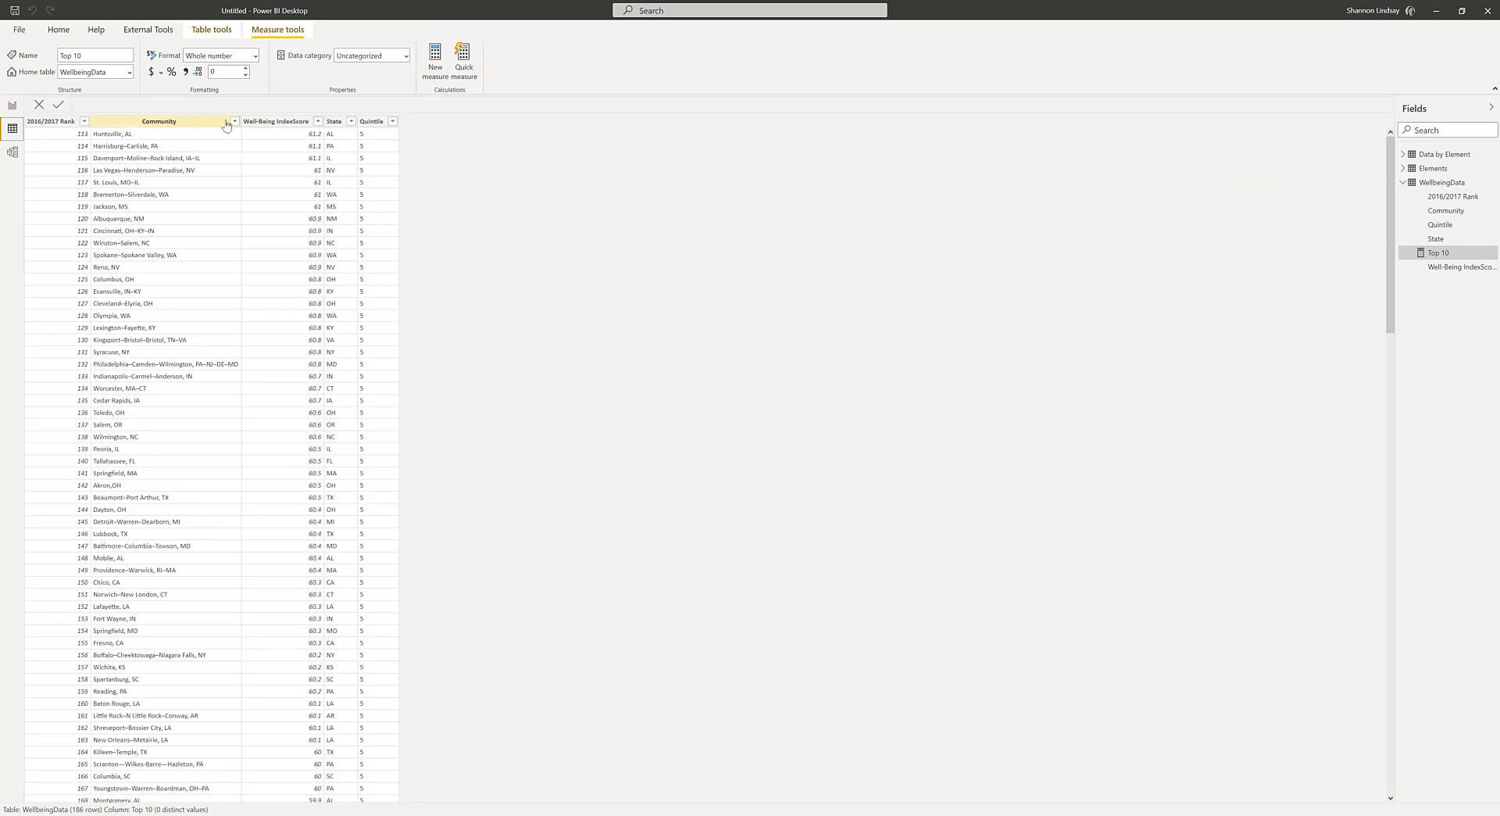
click(1432, 168)
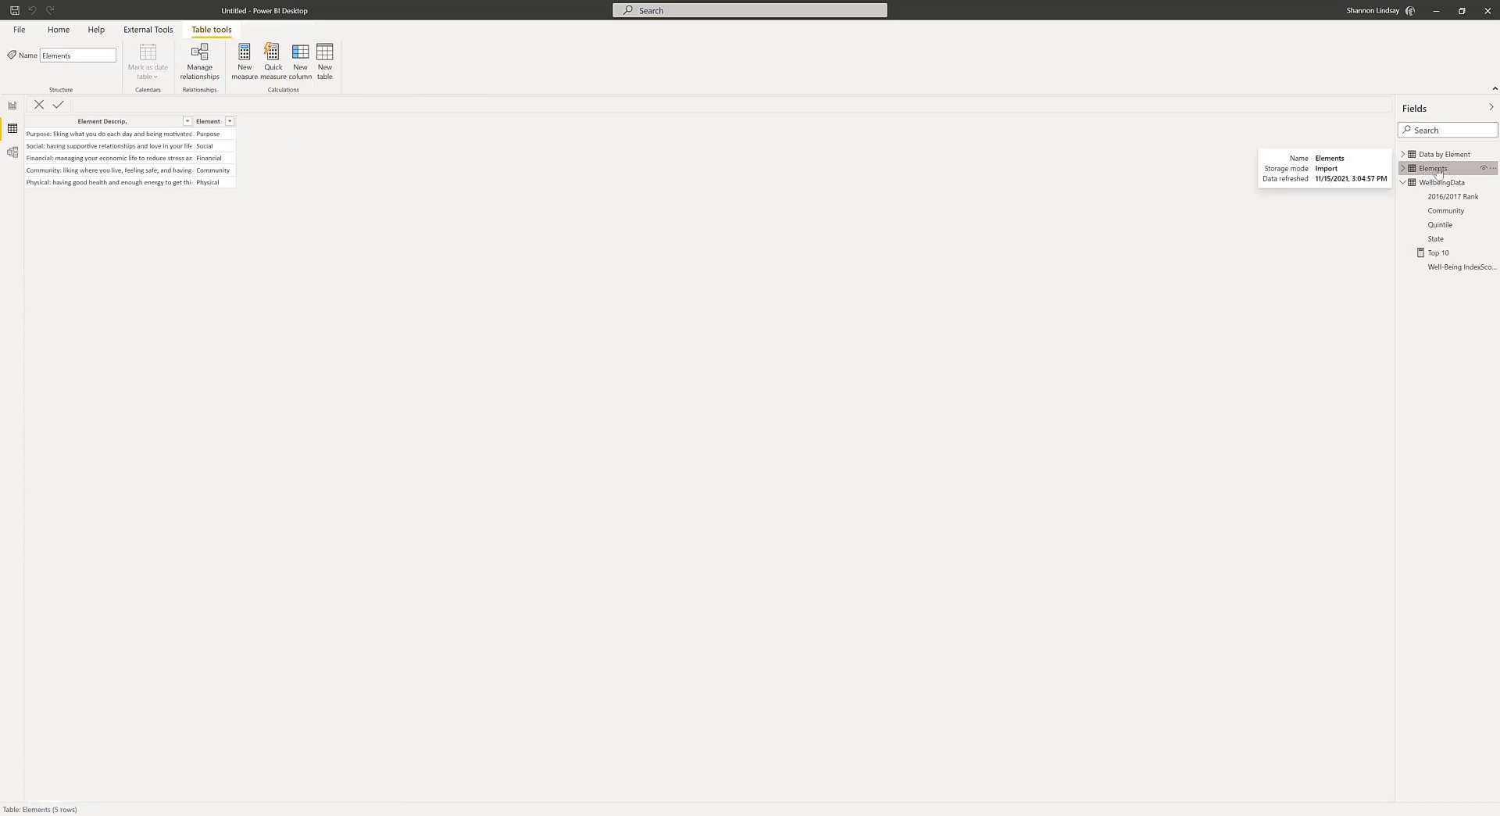
click(1443, 153)
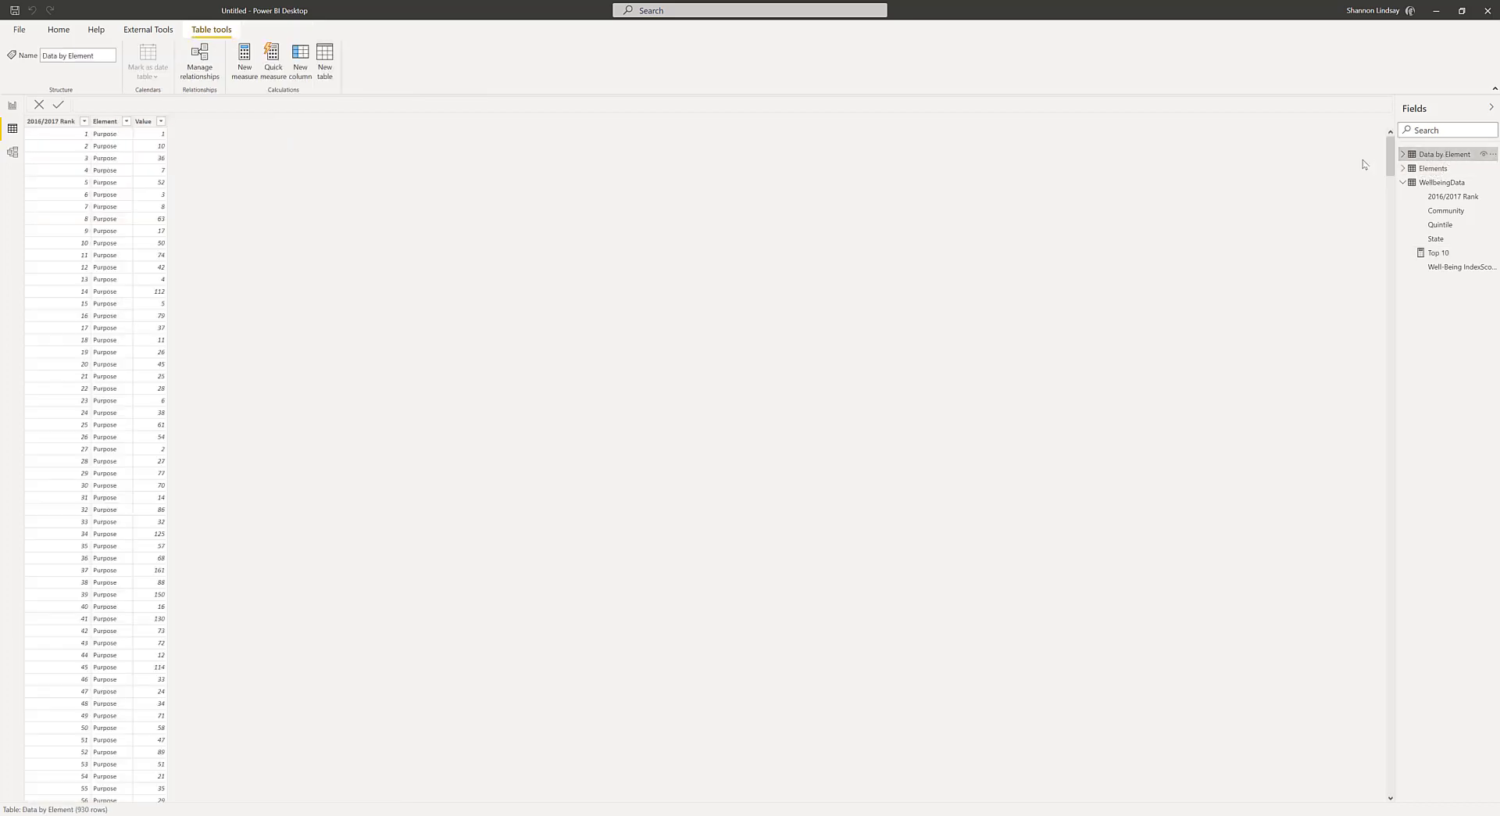
click(115, 127)
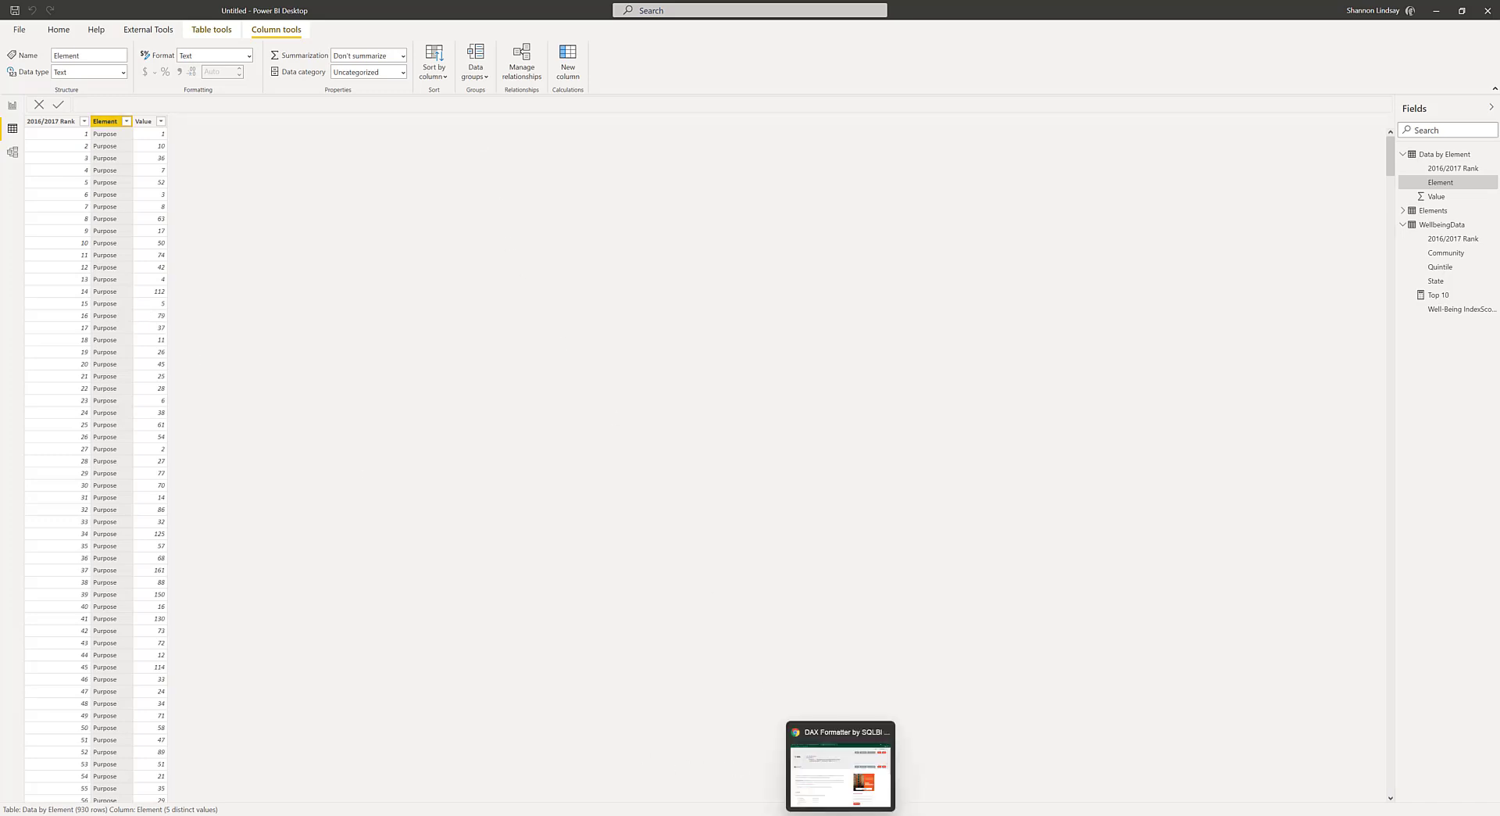
- Check the Community page of the example report in the browser, exit its full-screen view, and return to Power BI Desktop
click(846, 770)
click(824, 704)
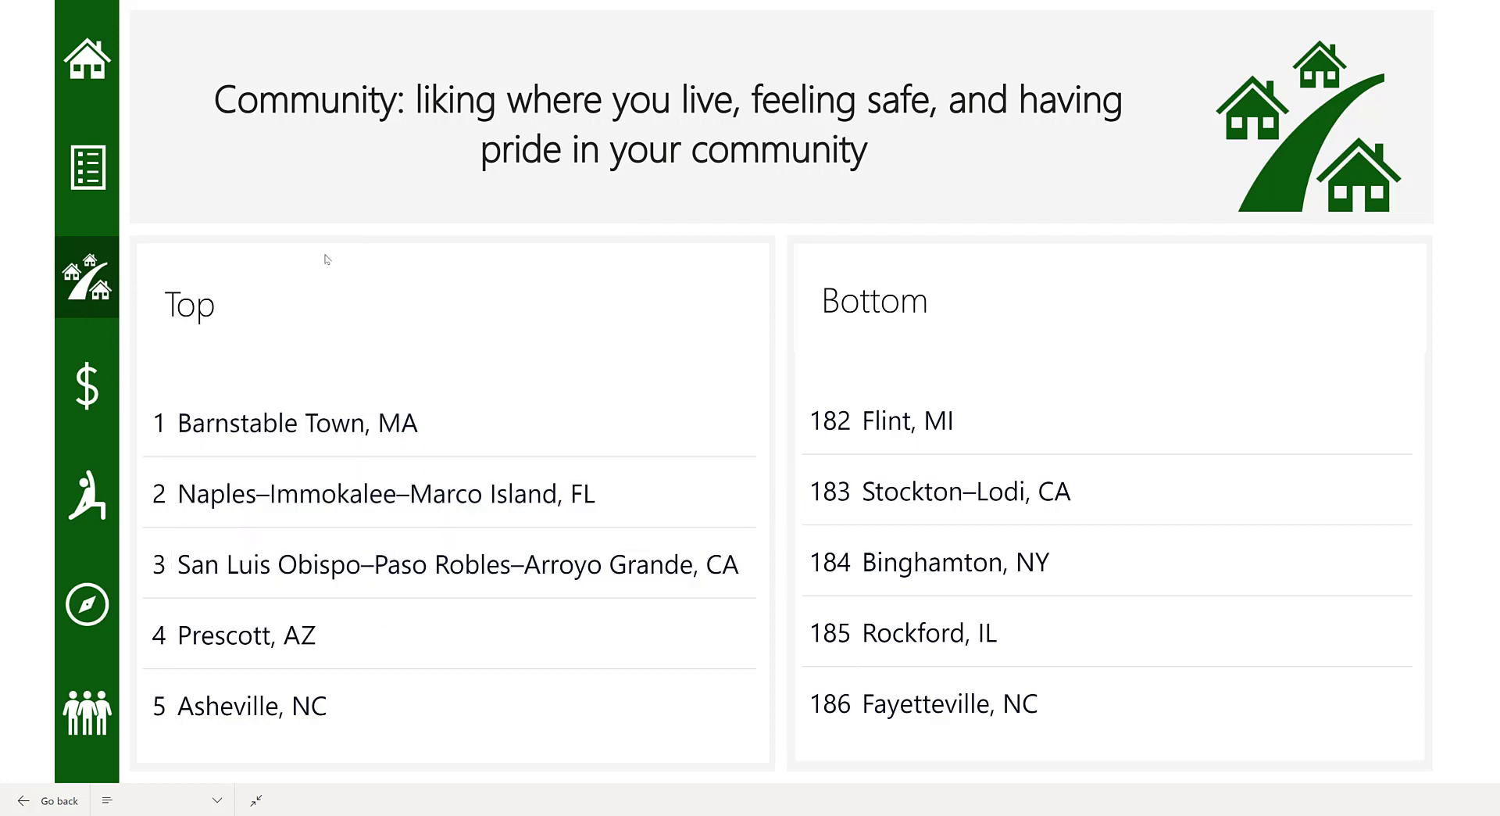
key(Escape)
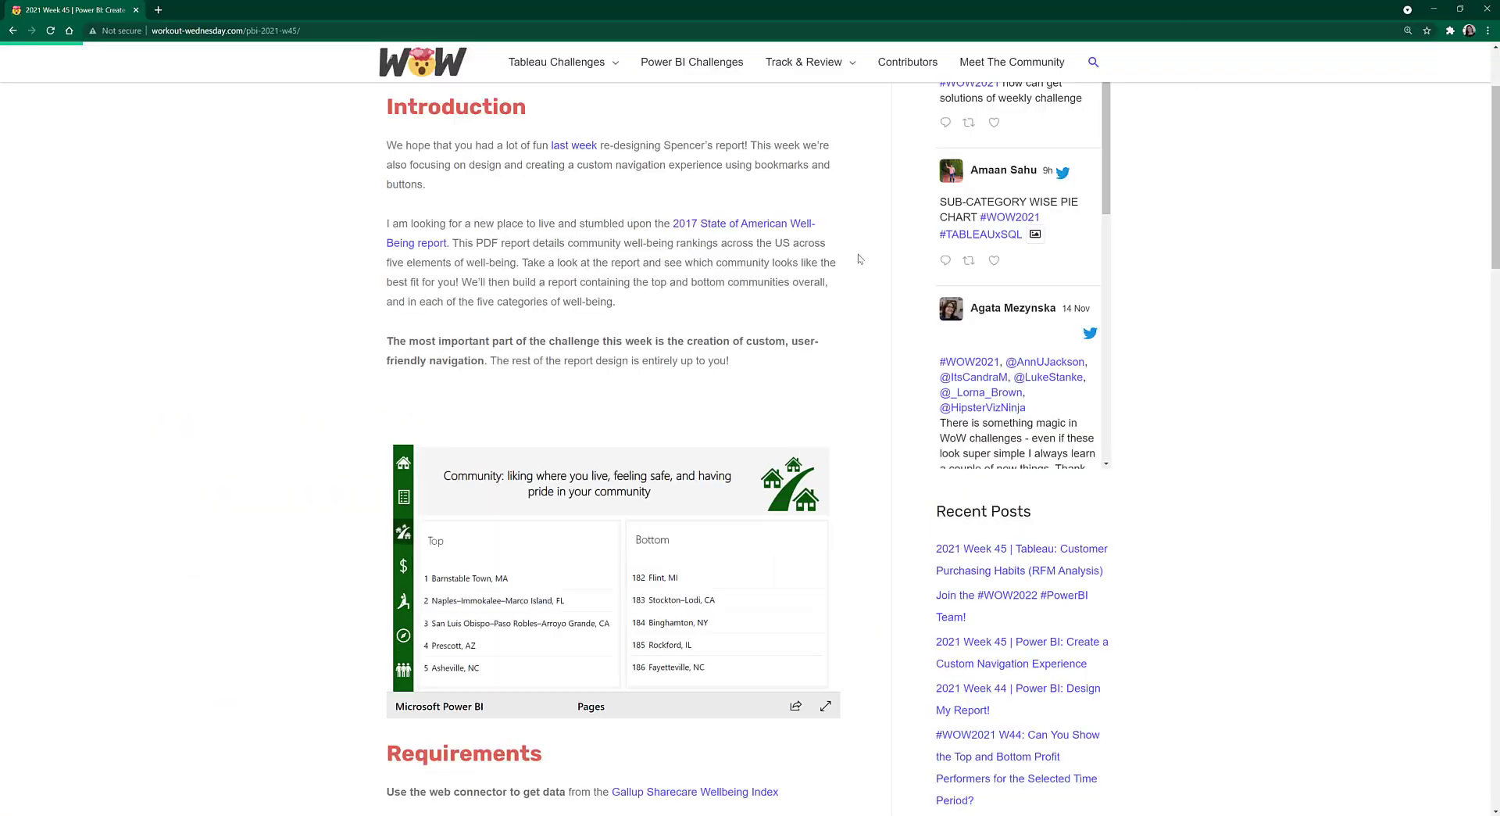
key(alt+Tab)
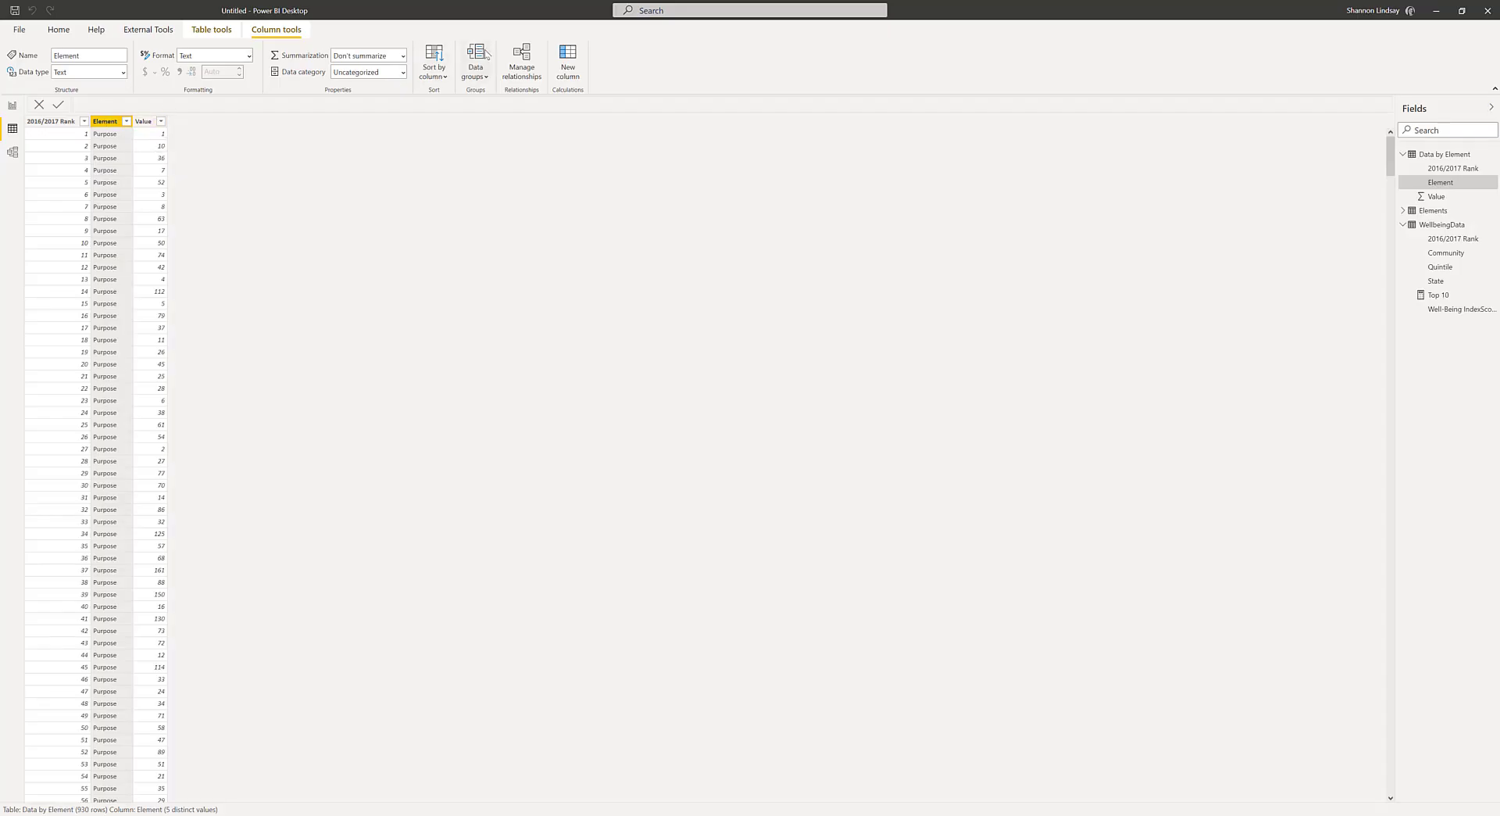
- Create a new measure named Top 5 in the Data by Element table and begin its formula on a second line
click(59, 30)
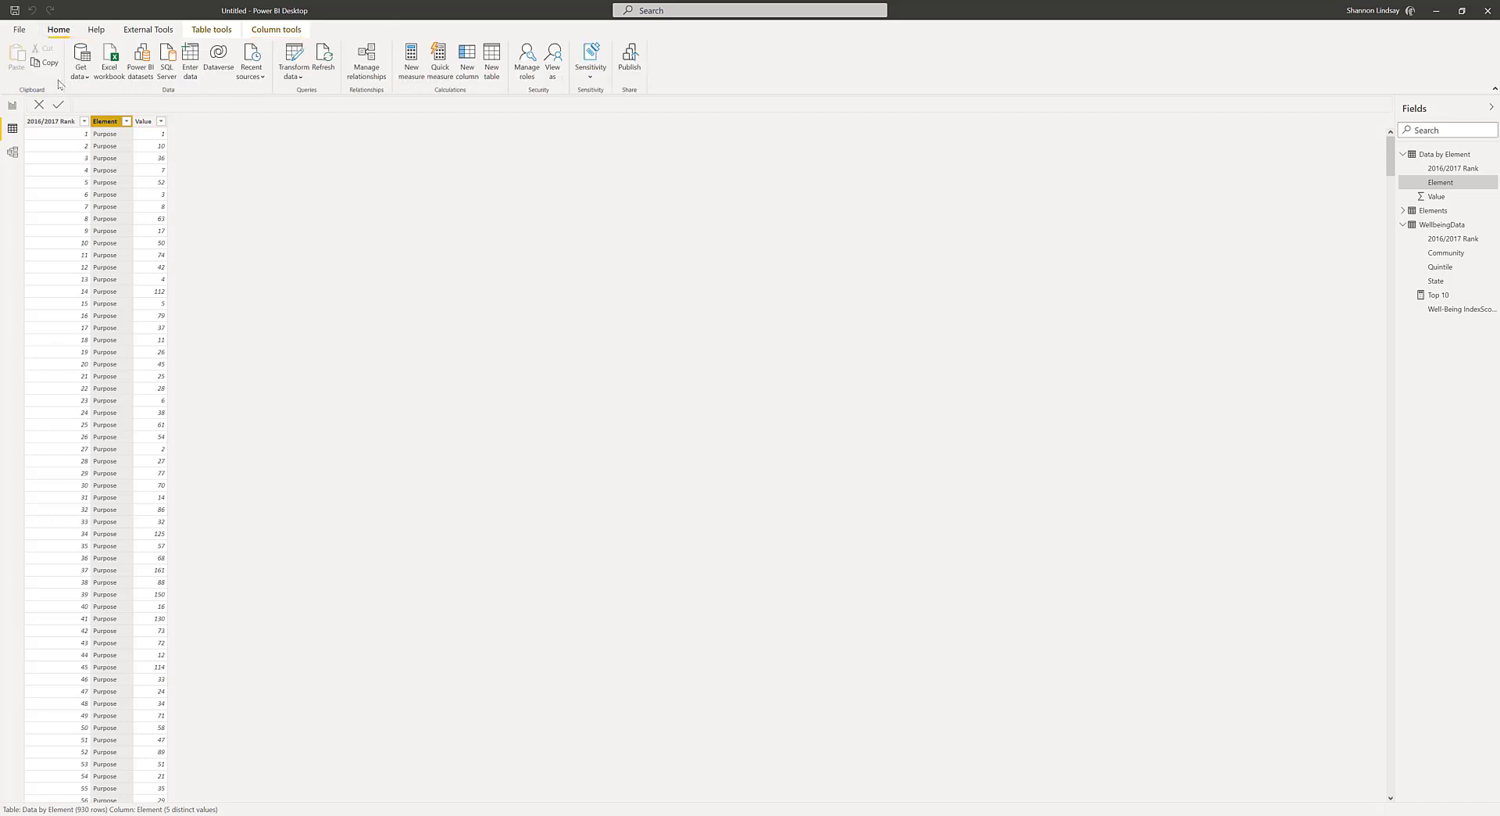
click(414, 61)
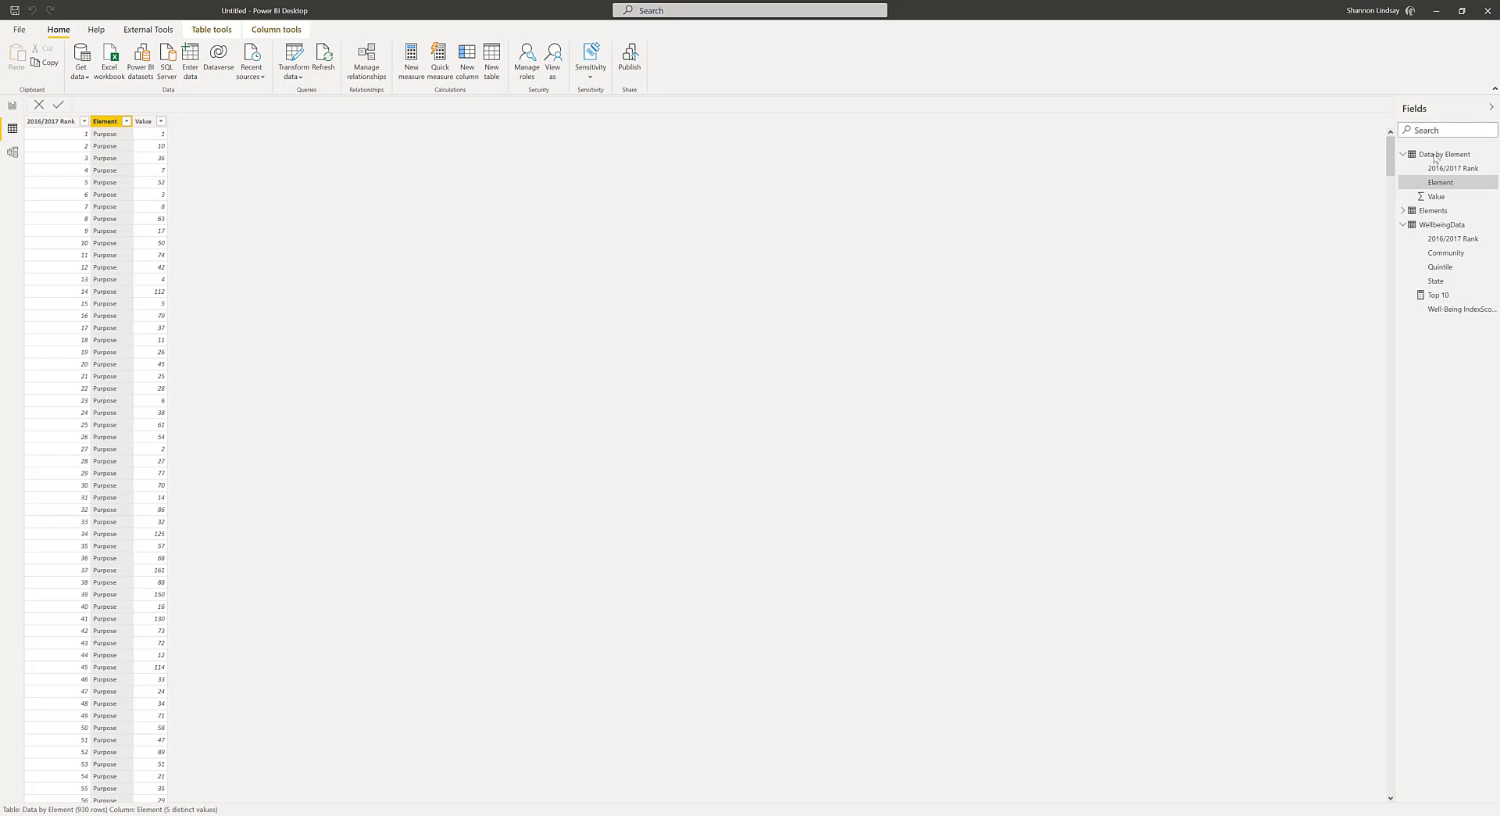
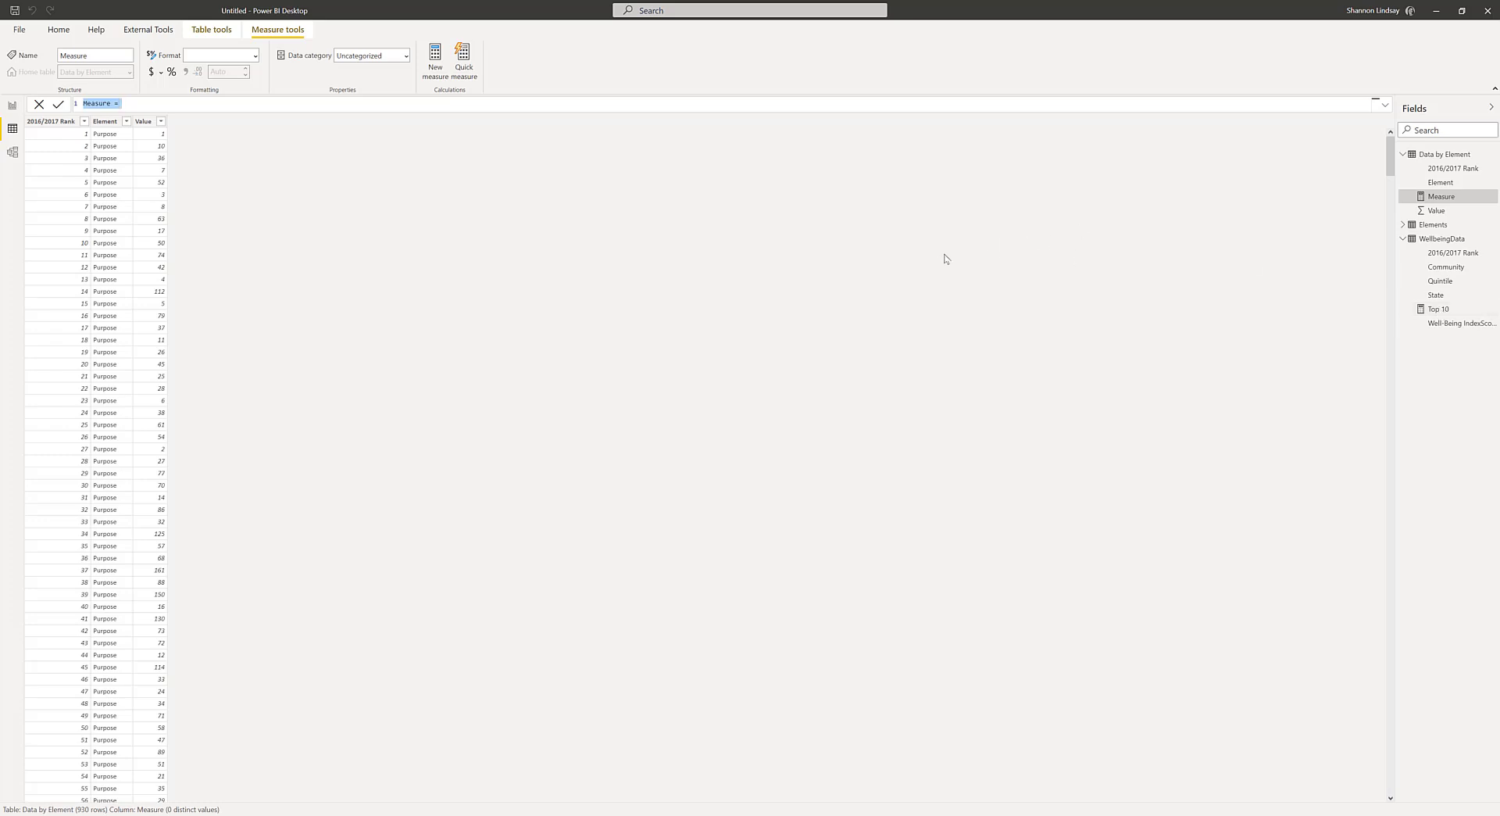
text(Top 5 =)
key(shift+Return)
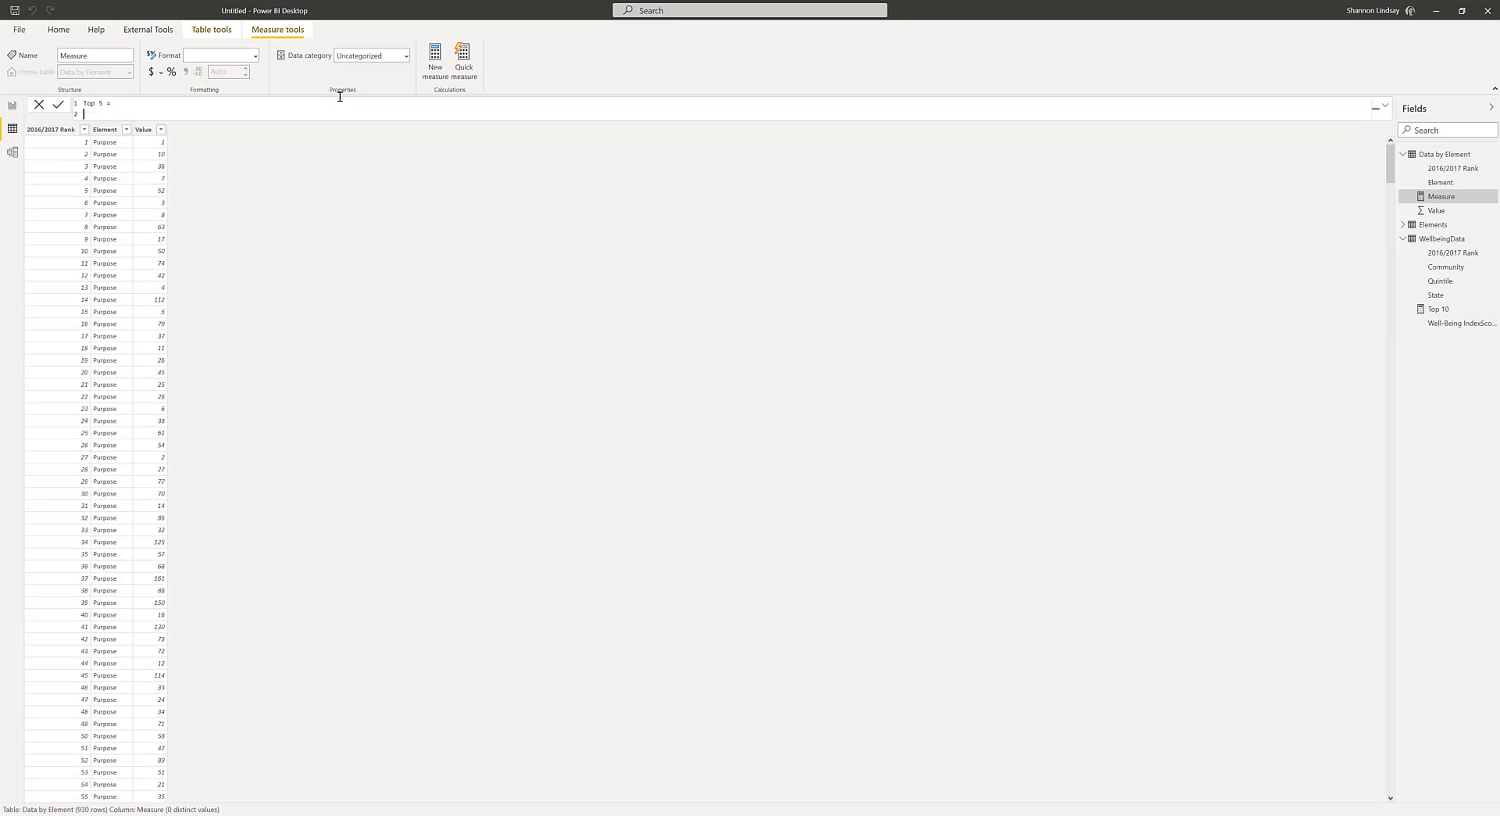
- Start the Top 5 formula with a CALCULATE function whose expression is an AVERAGE function
text(CALCULATE( )
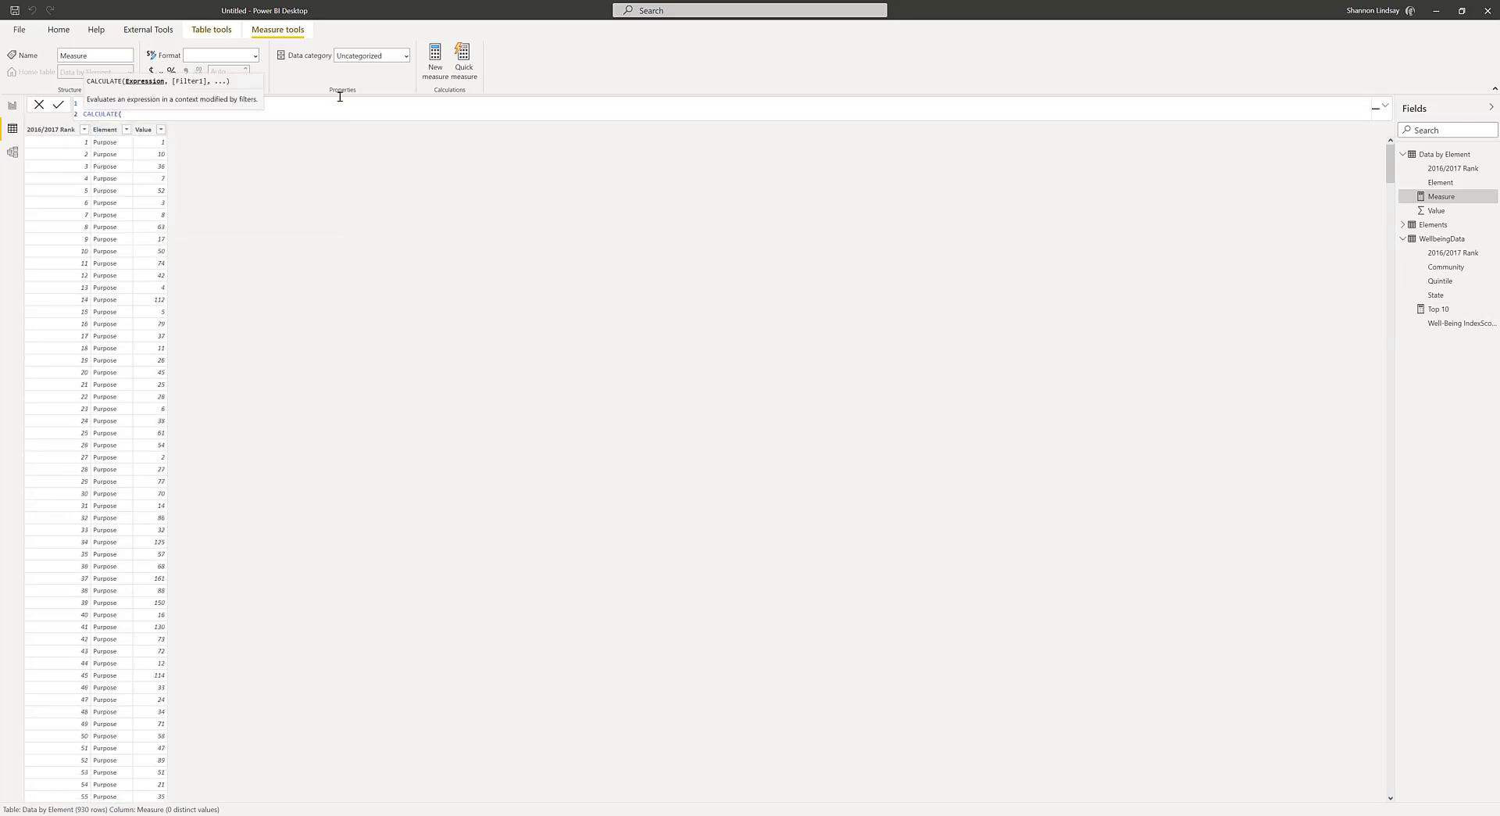
text(aver)
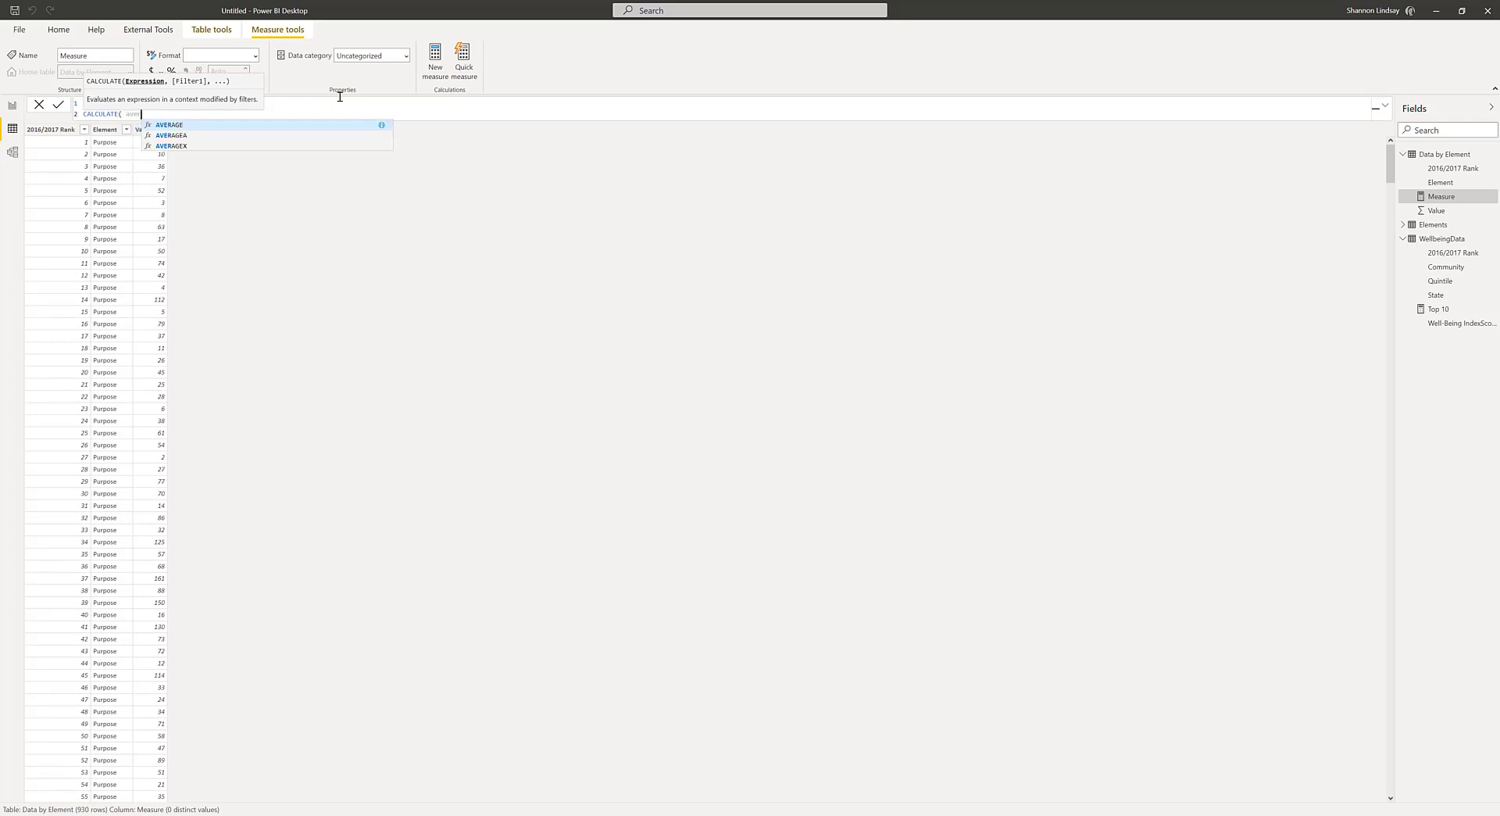
key(Tab)
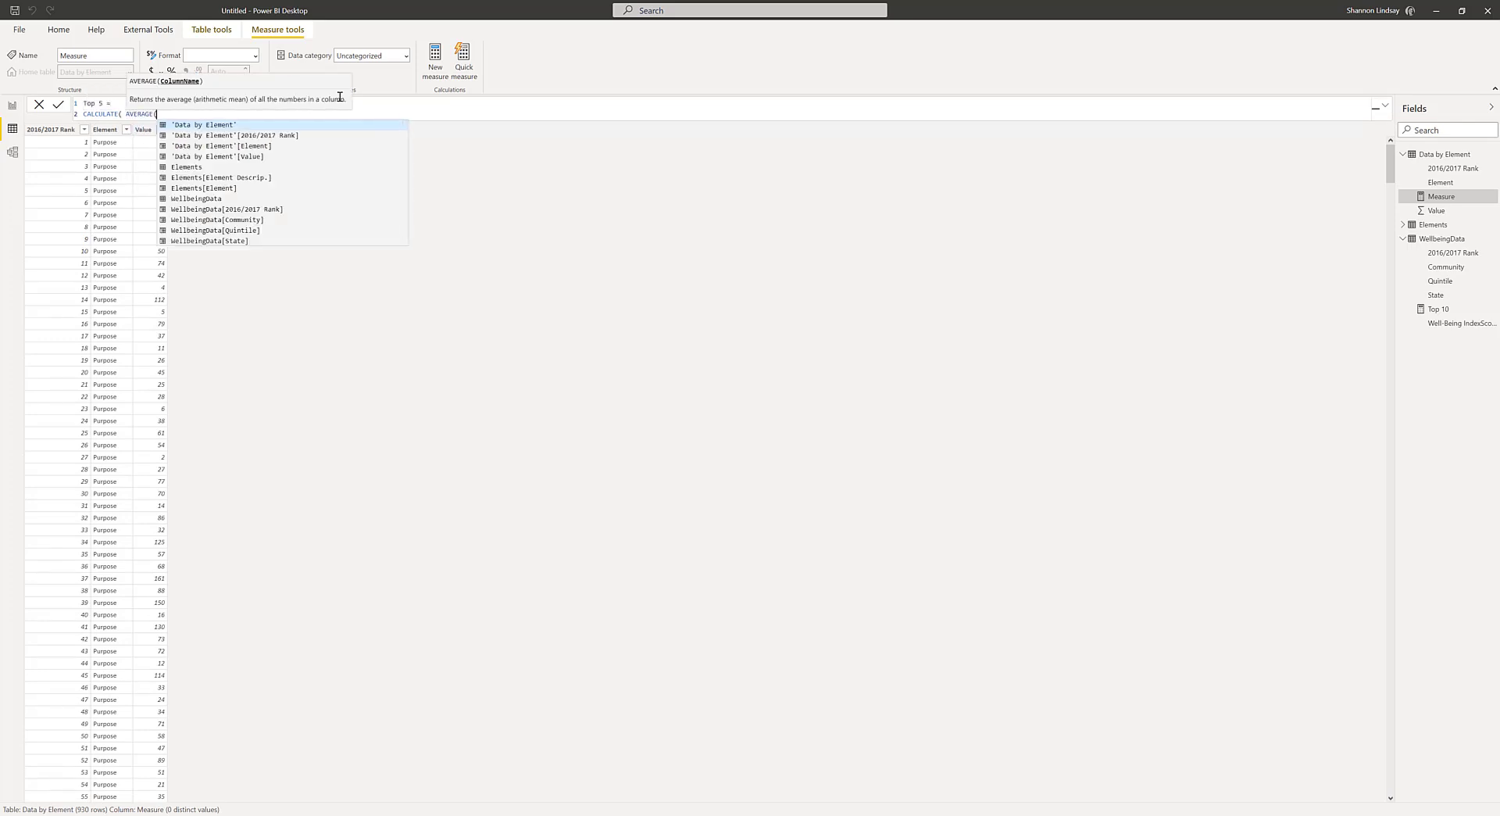
text(()
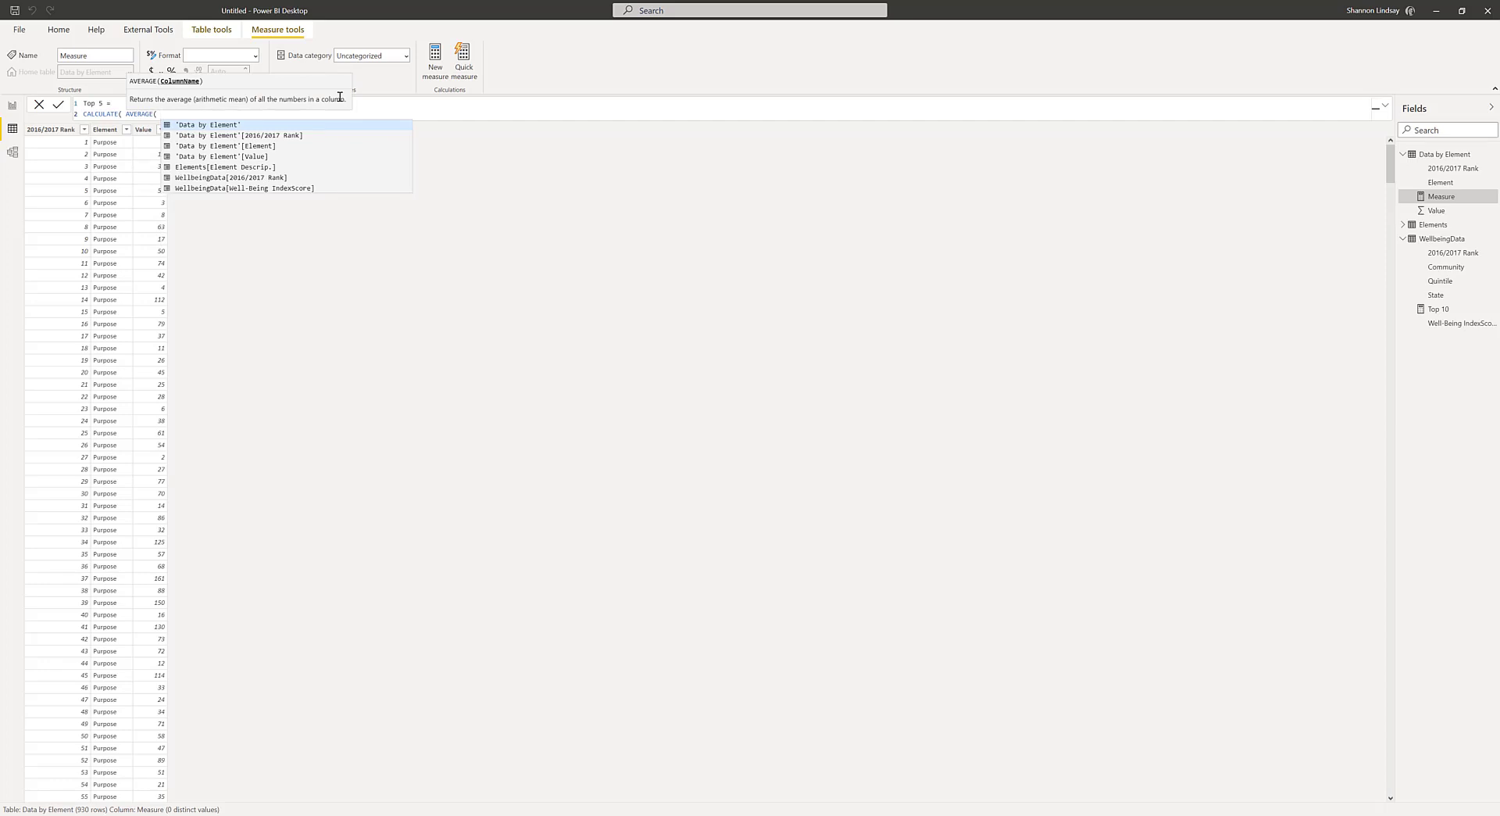
key(BackSpace)
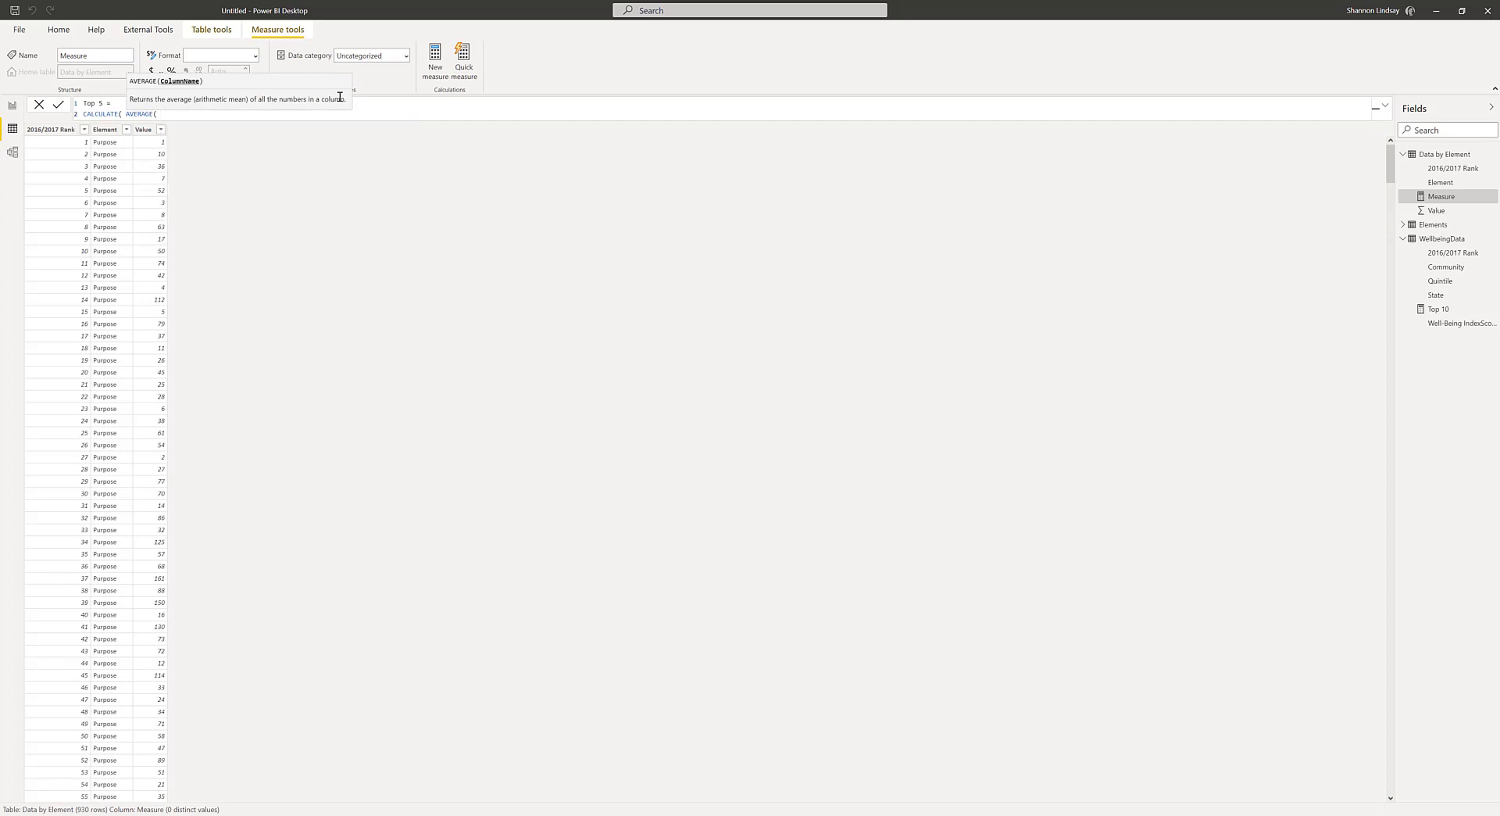
- Use 'Data by Element'[2016/2017 Rank] as the AVERAGE column, close that function, and add a comma for the filter argument
text(data)
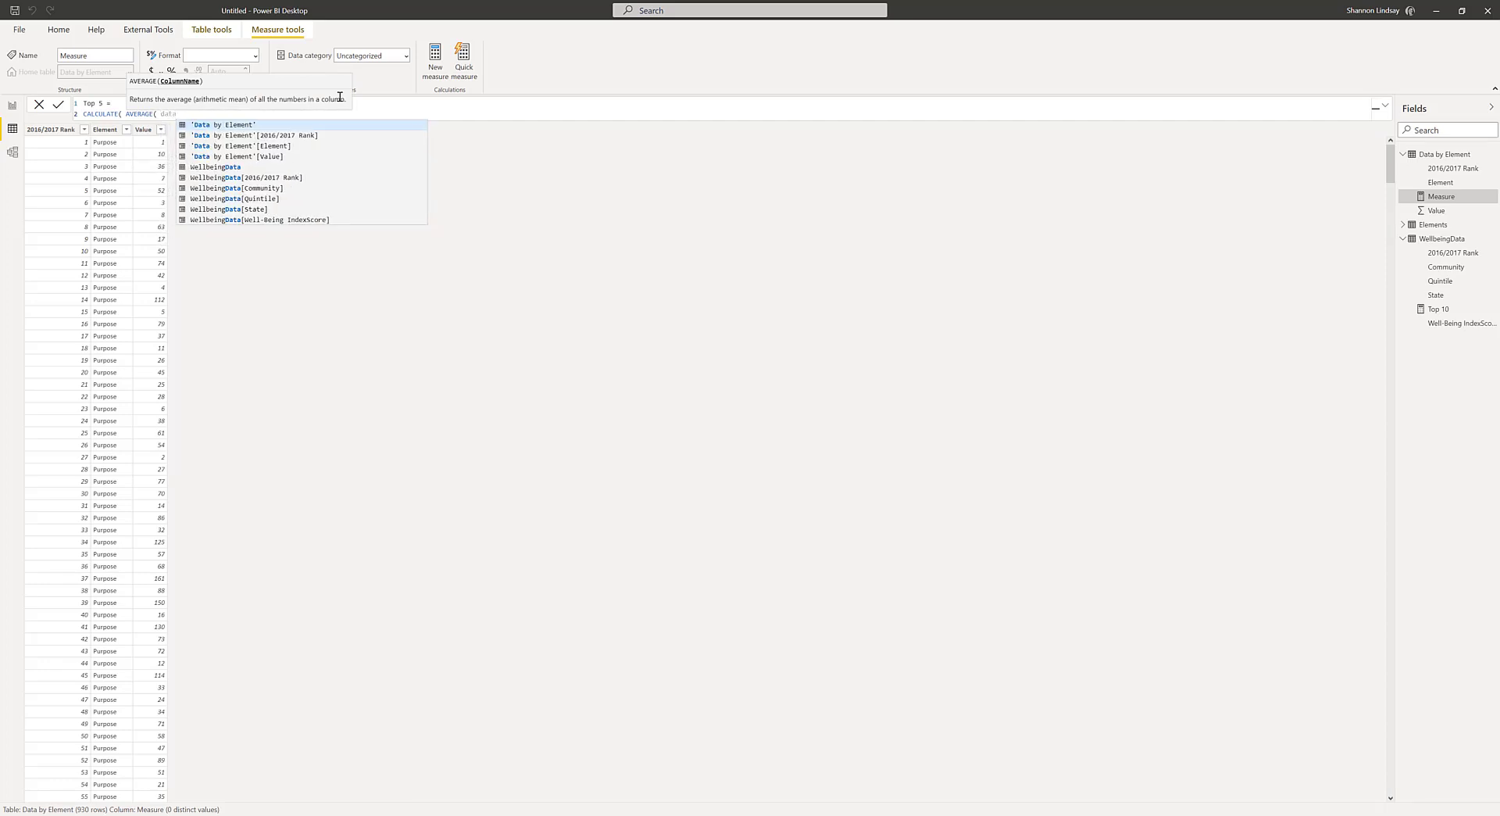
text( by elem)
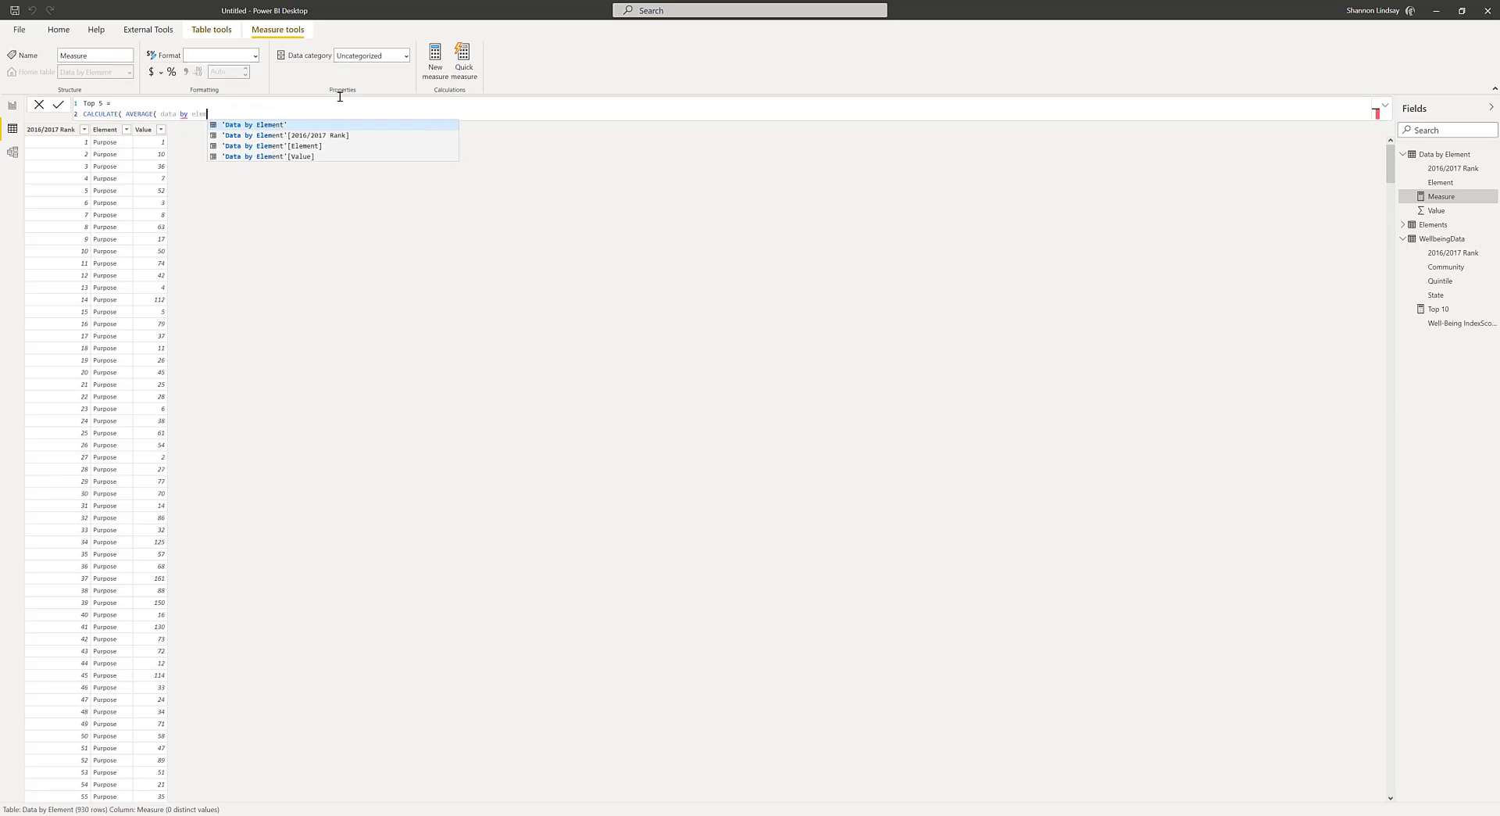
key(Down)
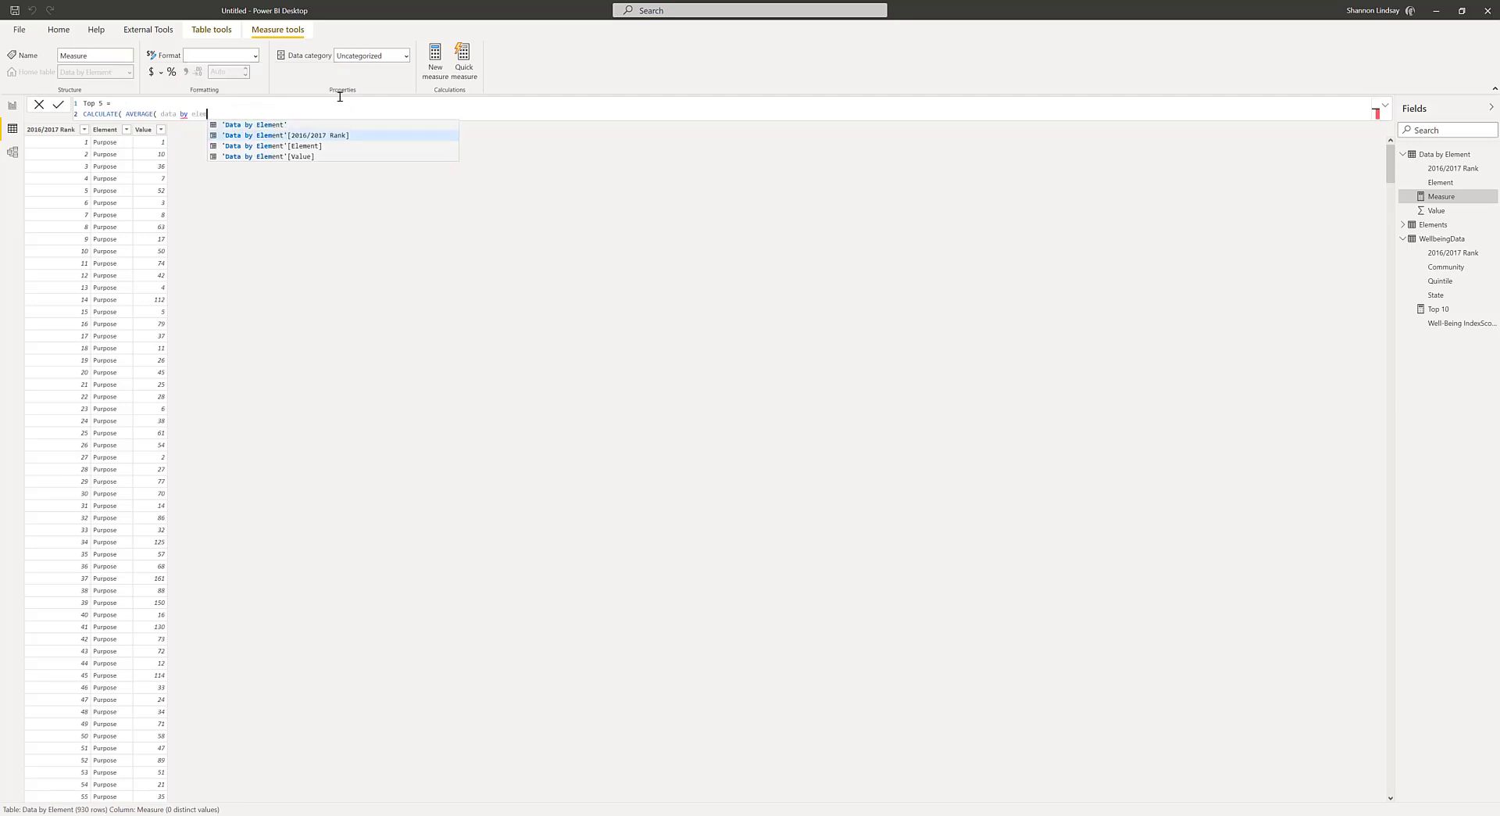
key(Tab)
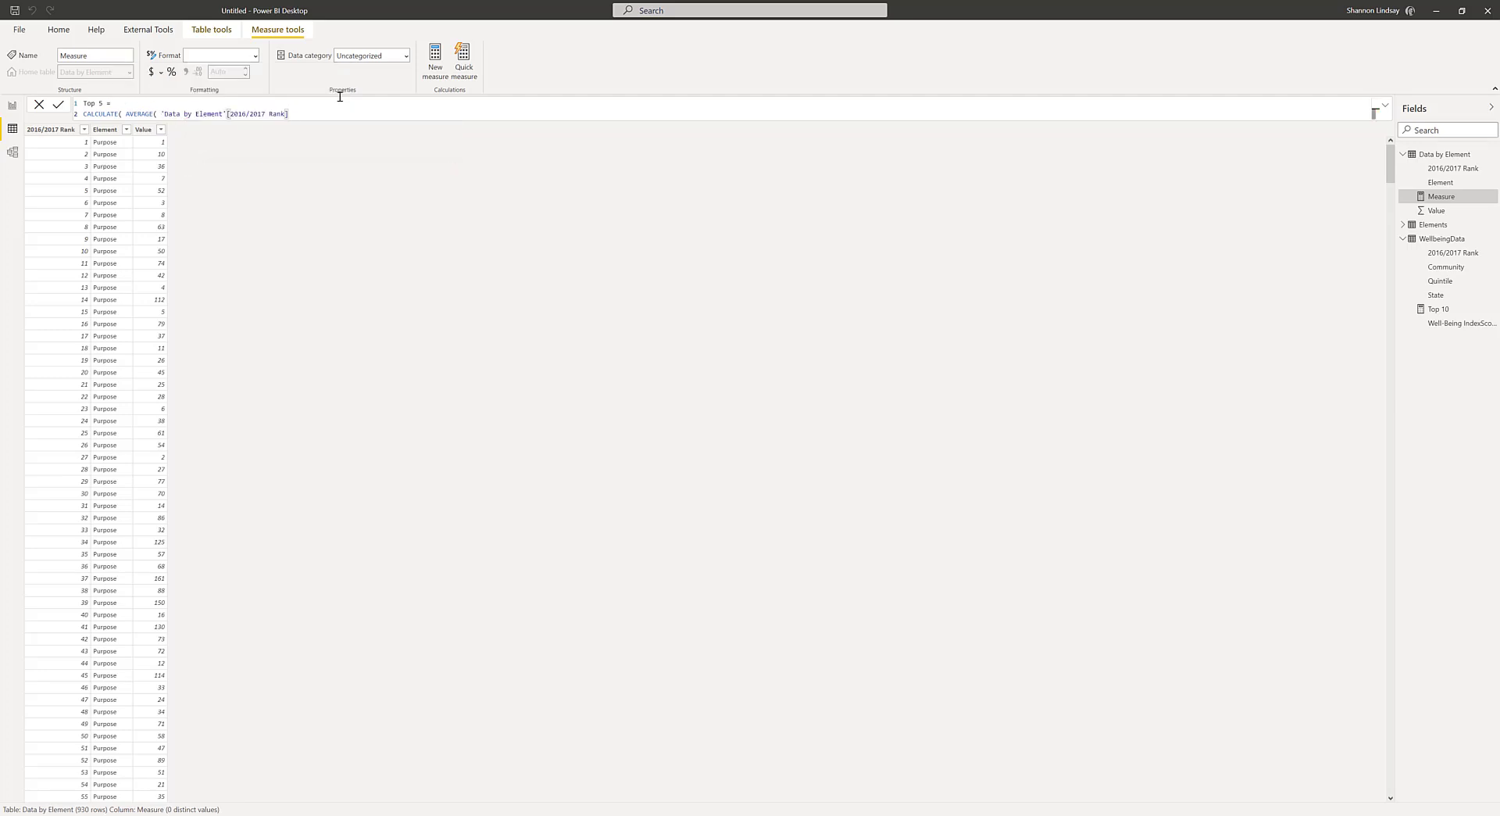
text(,)
key(shift+Return)
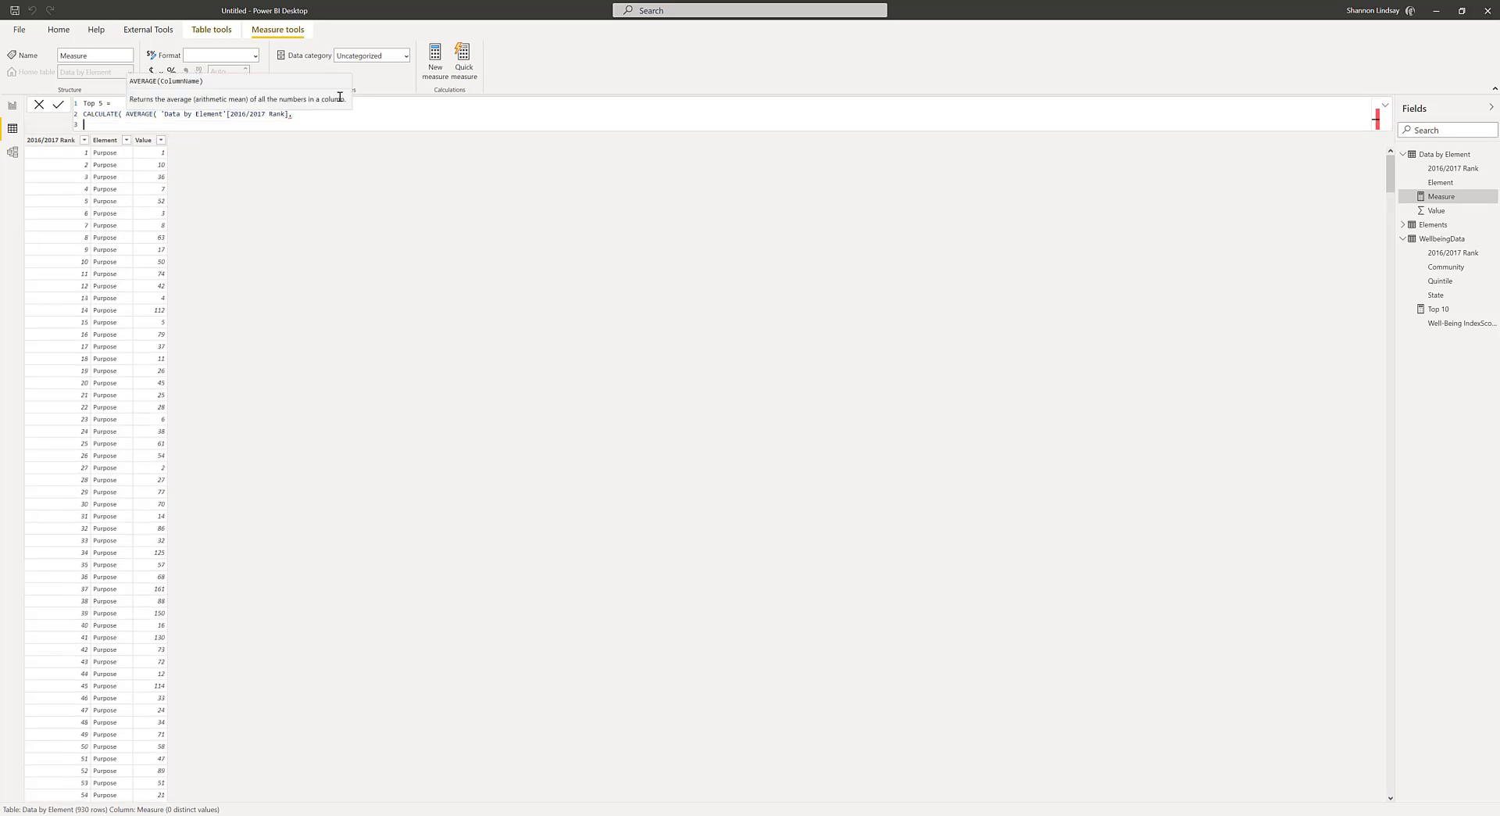
key(BackSpace)
key(BackSpace)
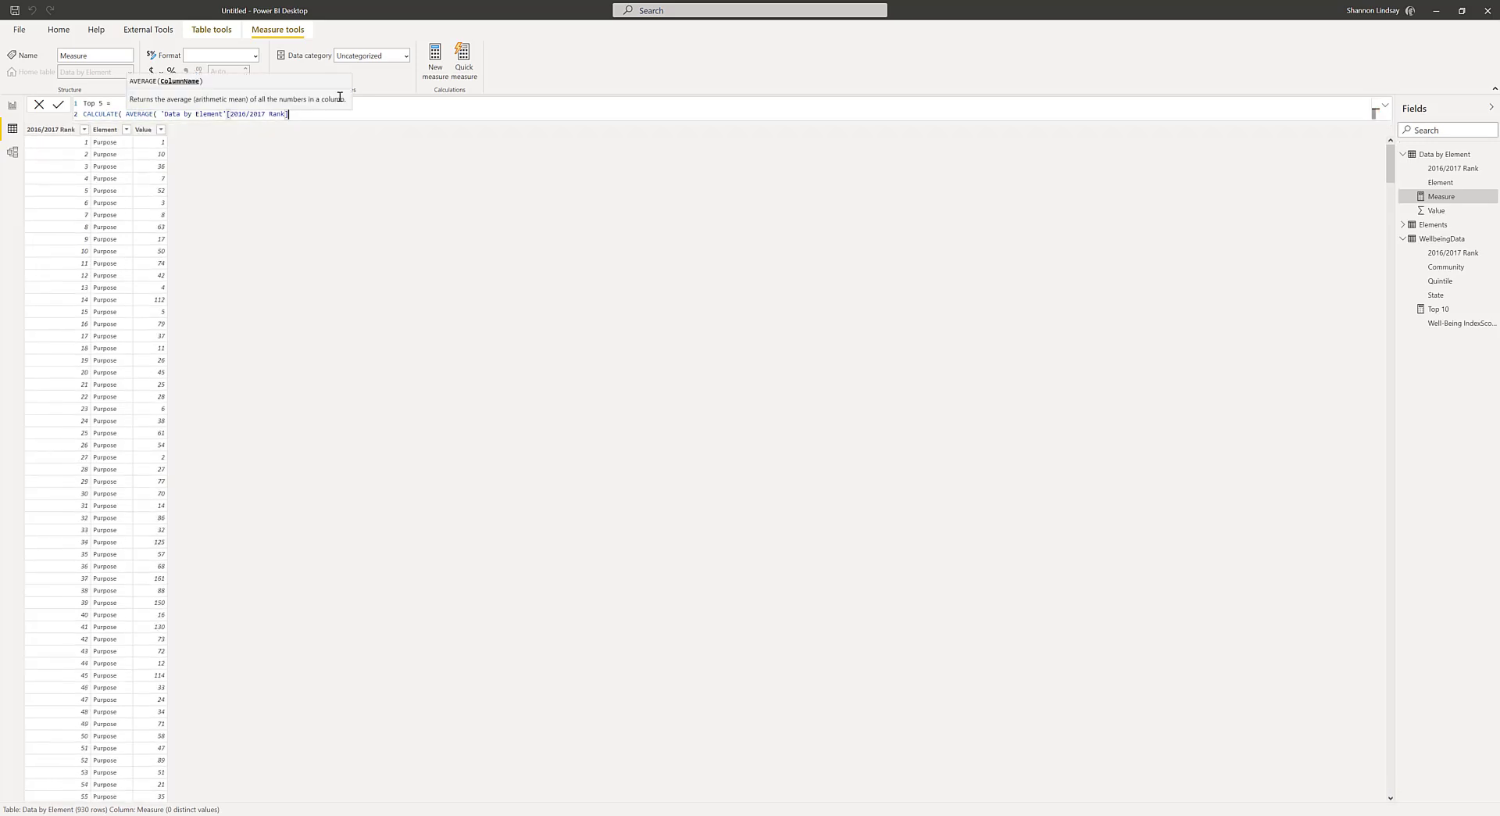
text(),)
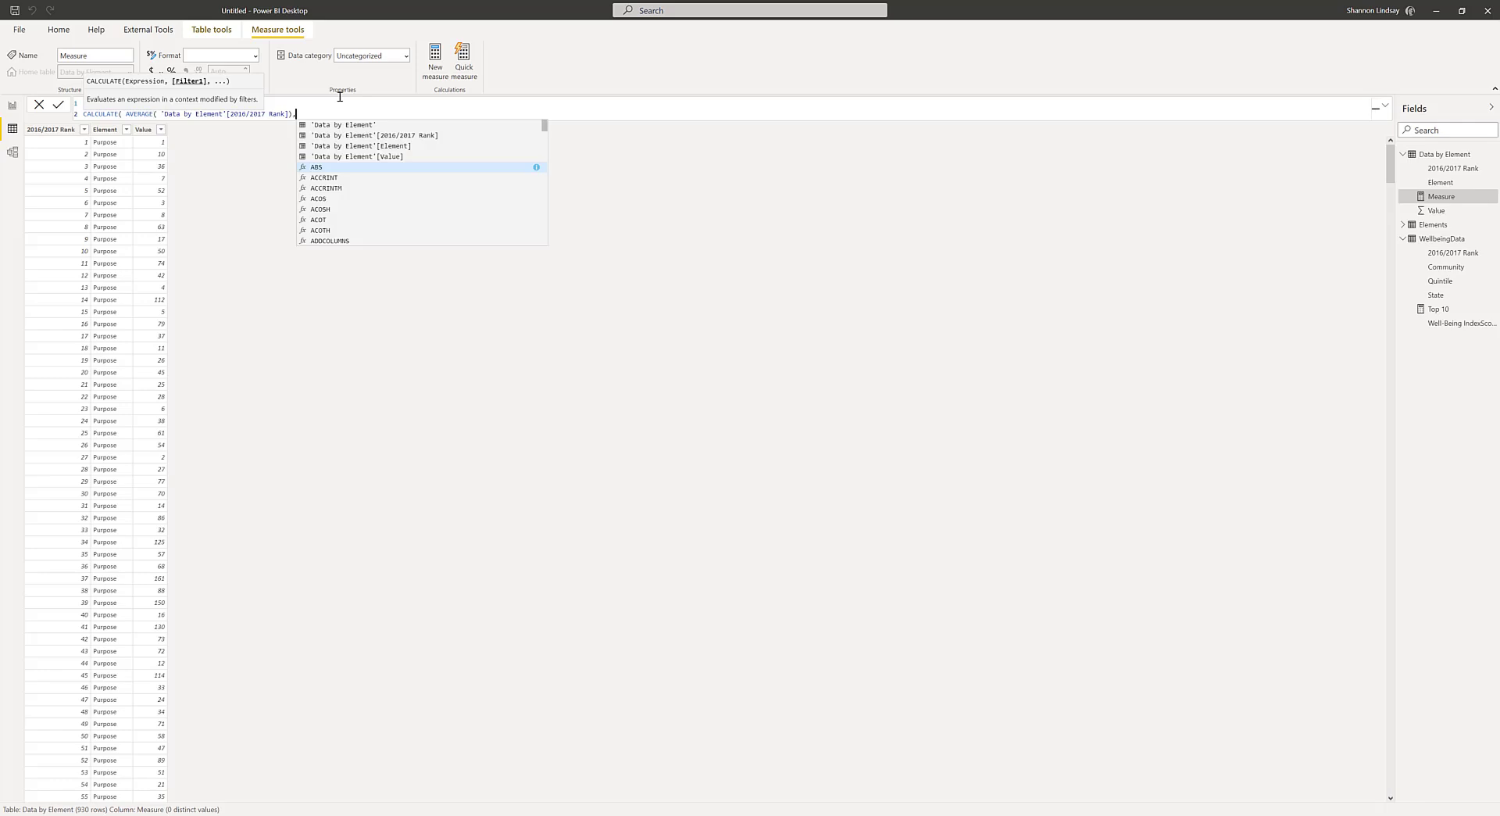
- Add the filter 'Data by Element'[2016/2017 Rank] < 6 on a new line, close CALCULATE, and commit the Top 5 measure
key(shift+Return)
text(dar)
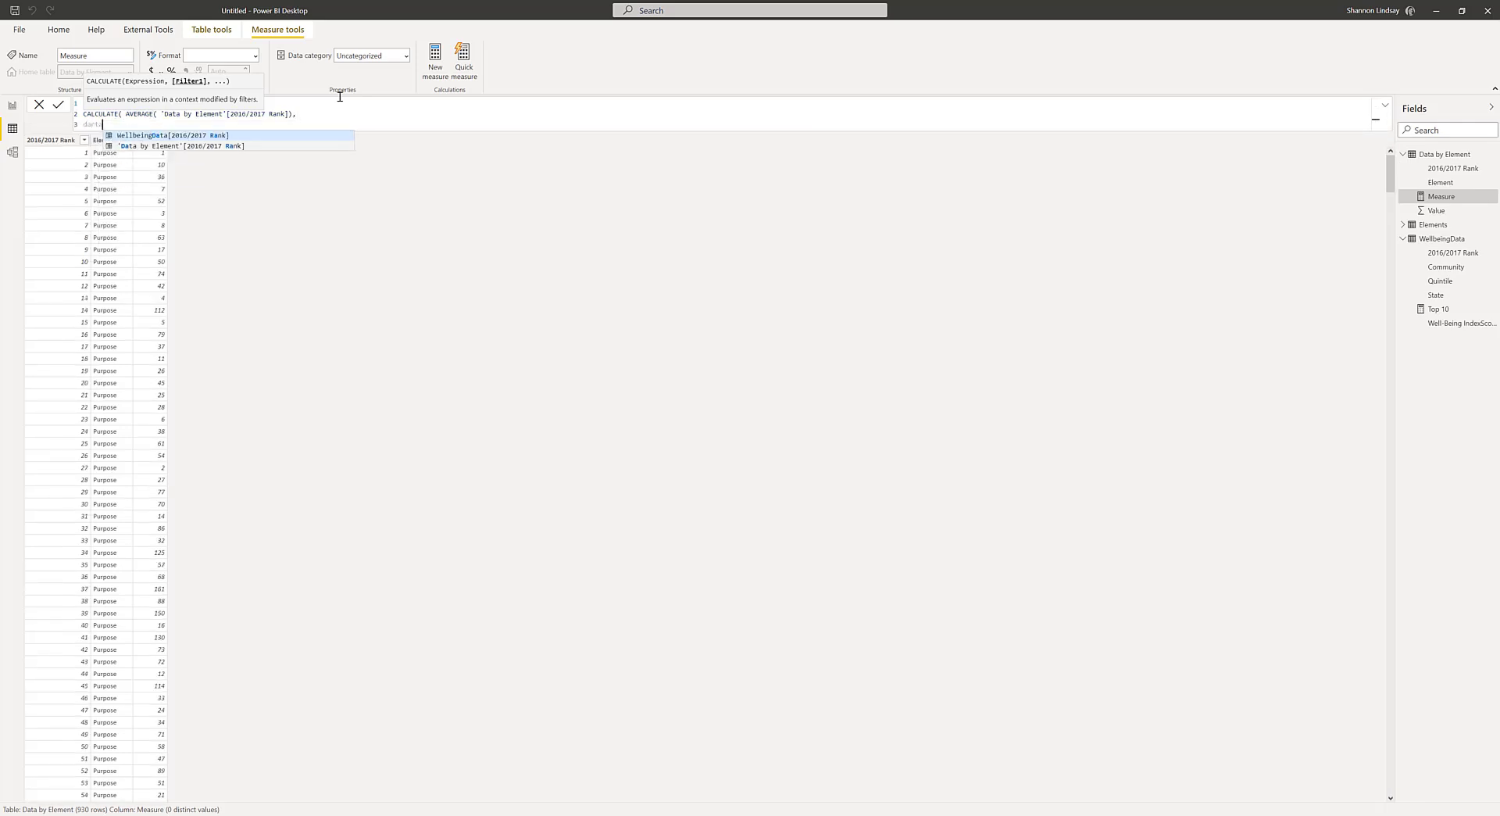
key(BackSpace)
text(ta)
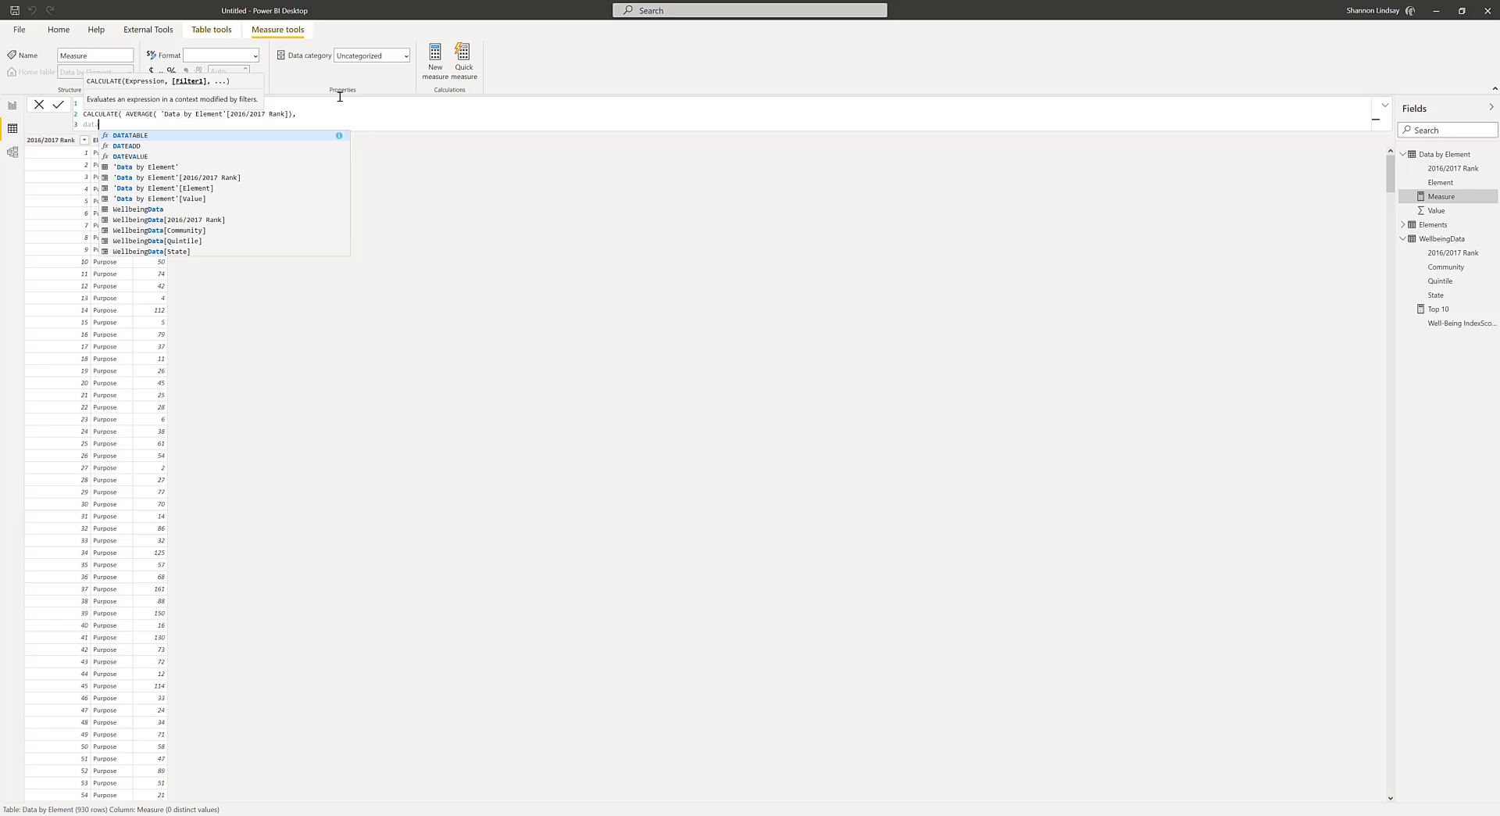
text( by)
key(Down)
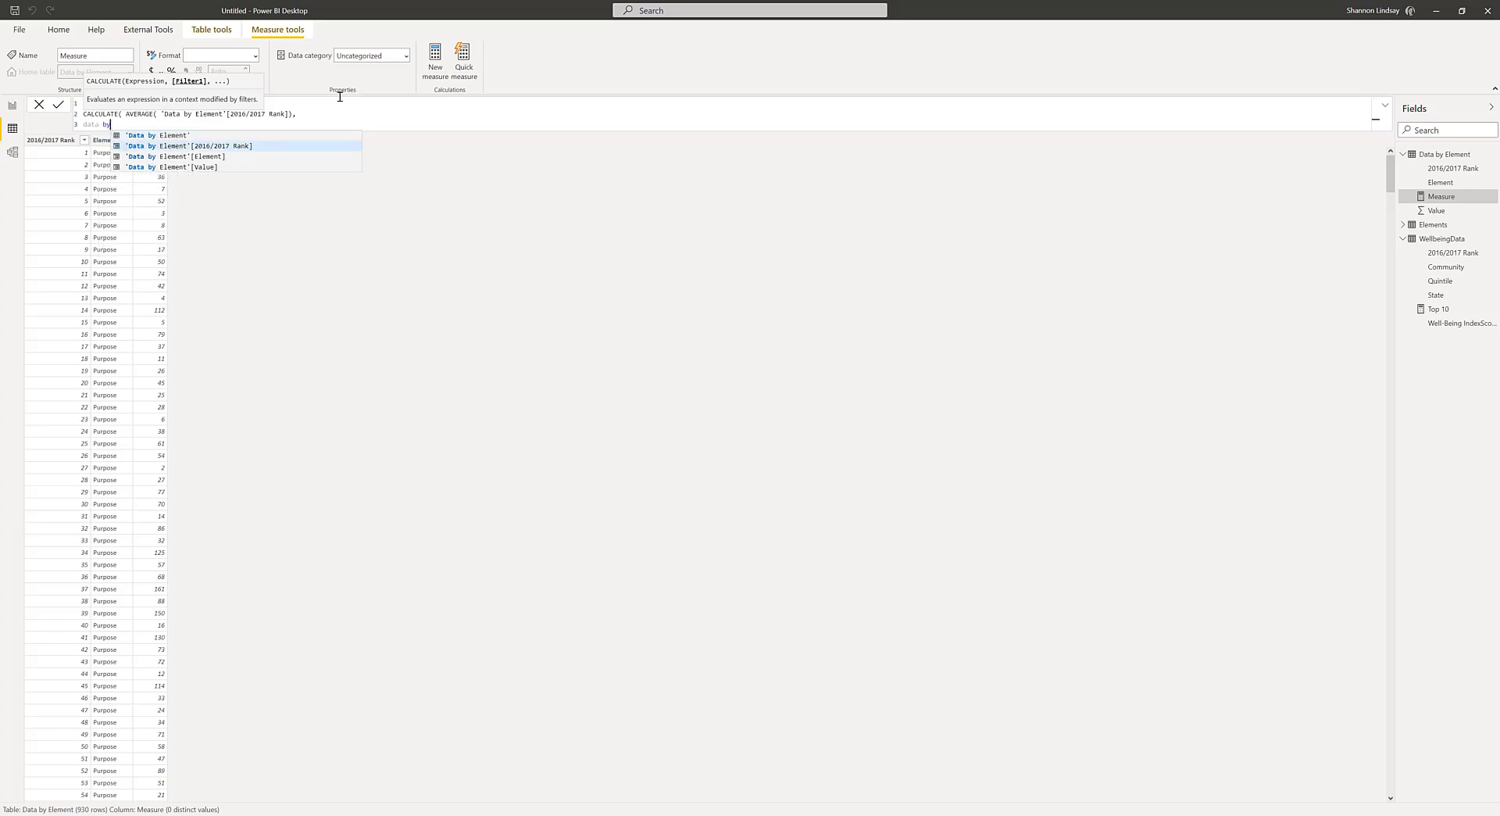
key(Tab)
text(< )
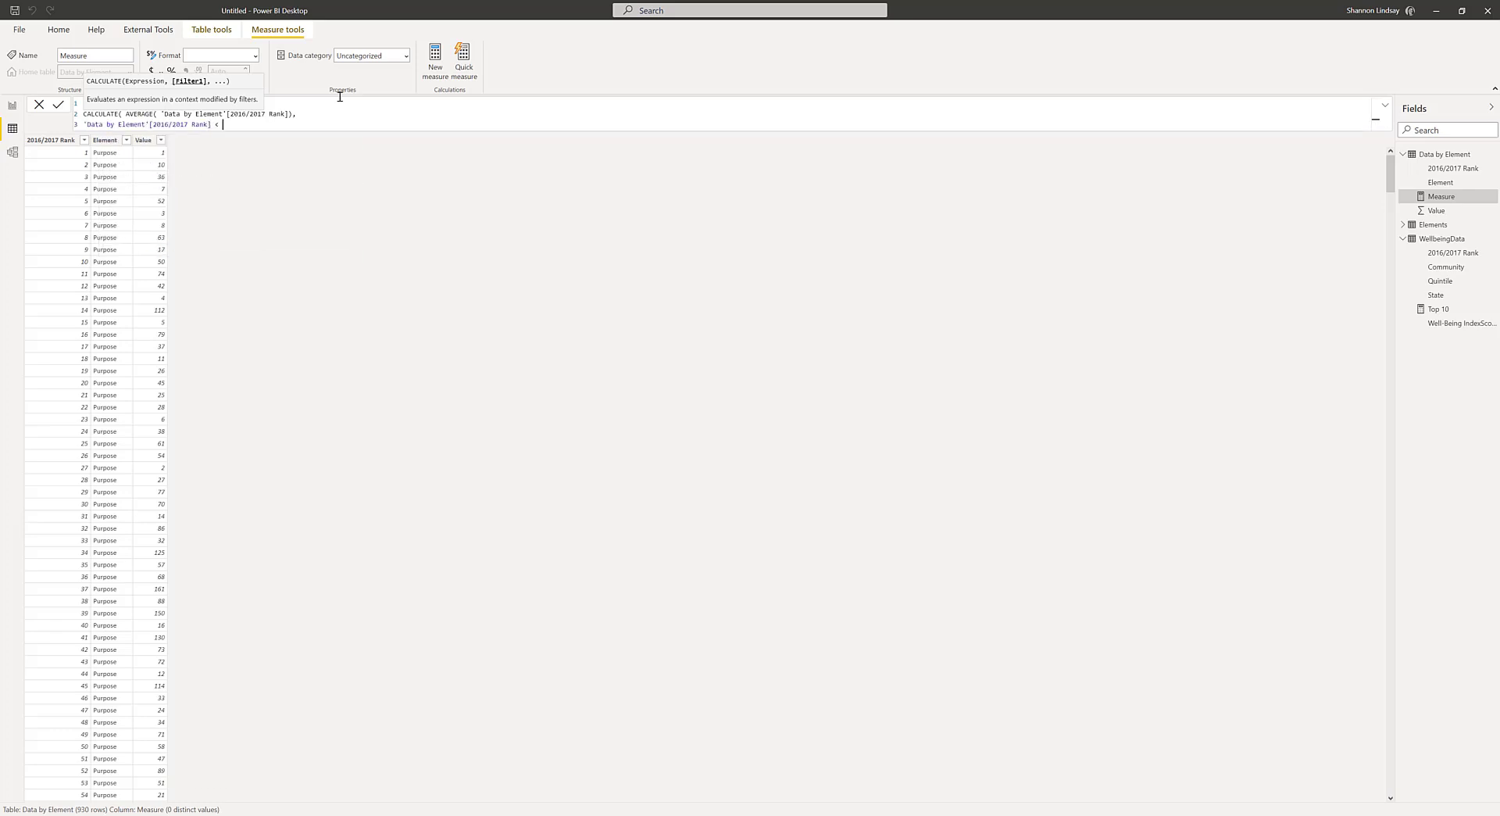
text(6)
key(Return)
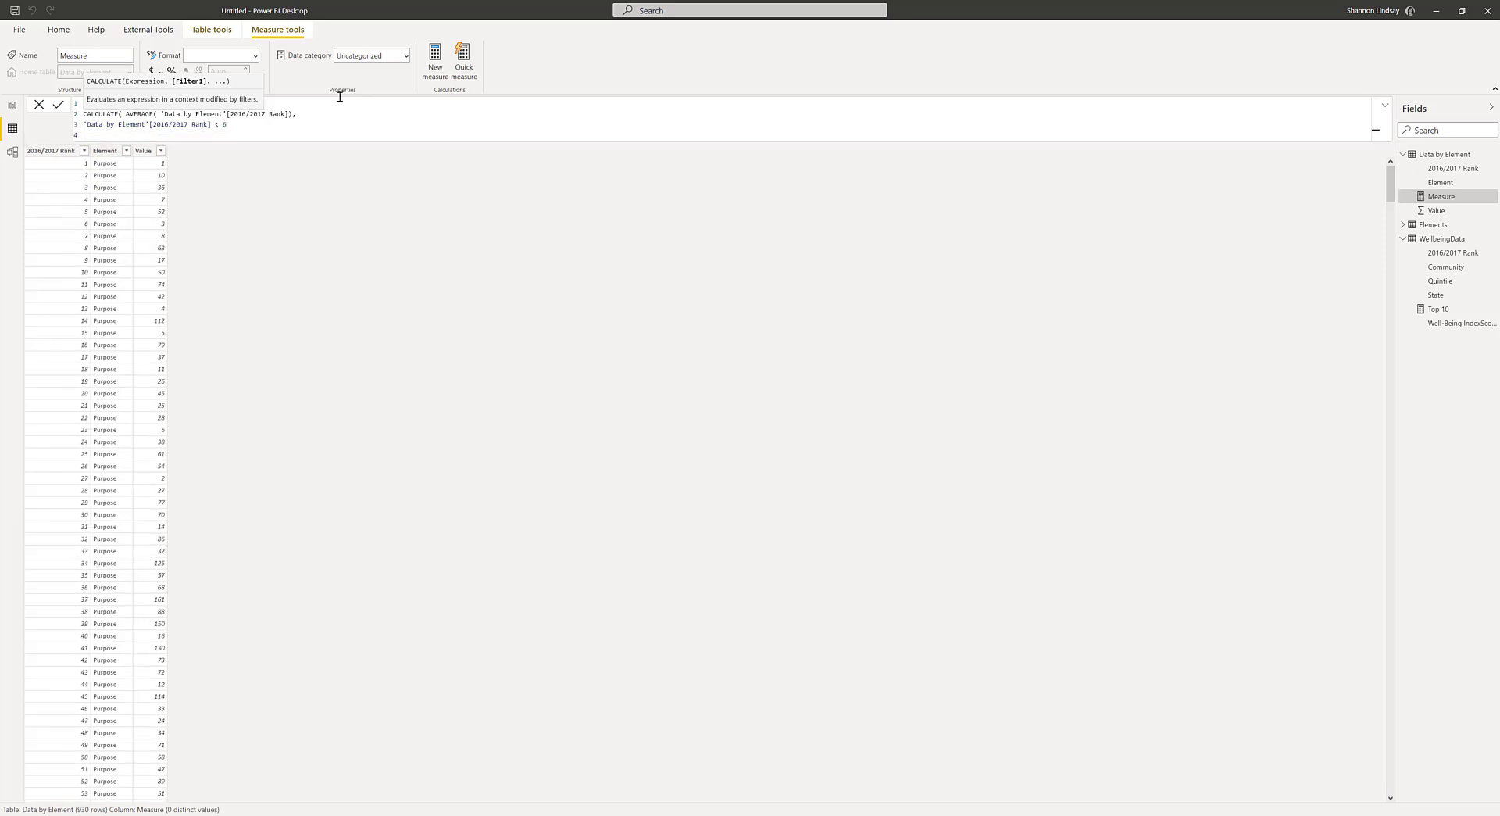
text())
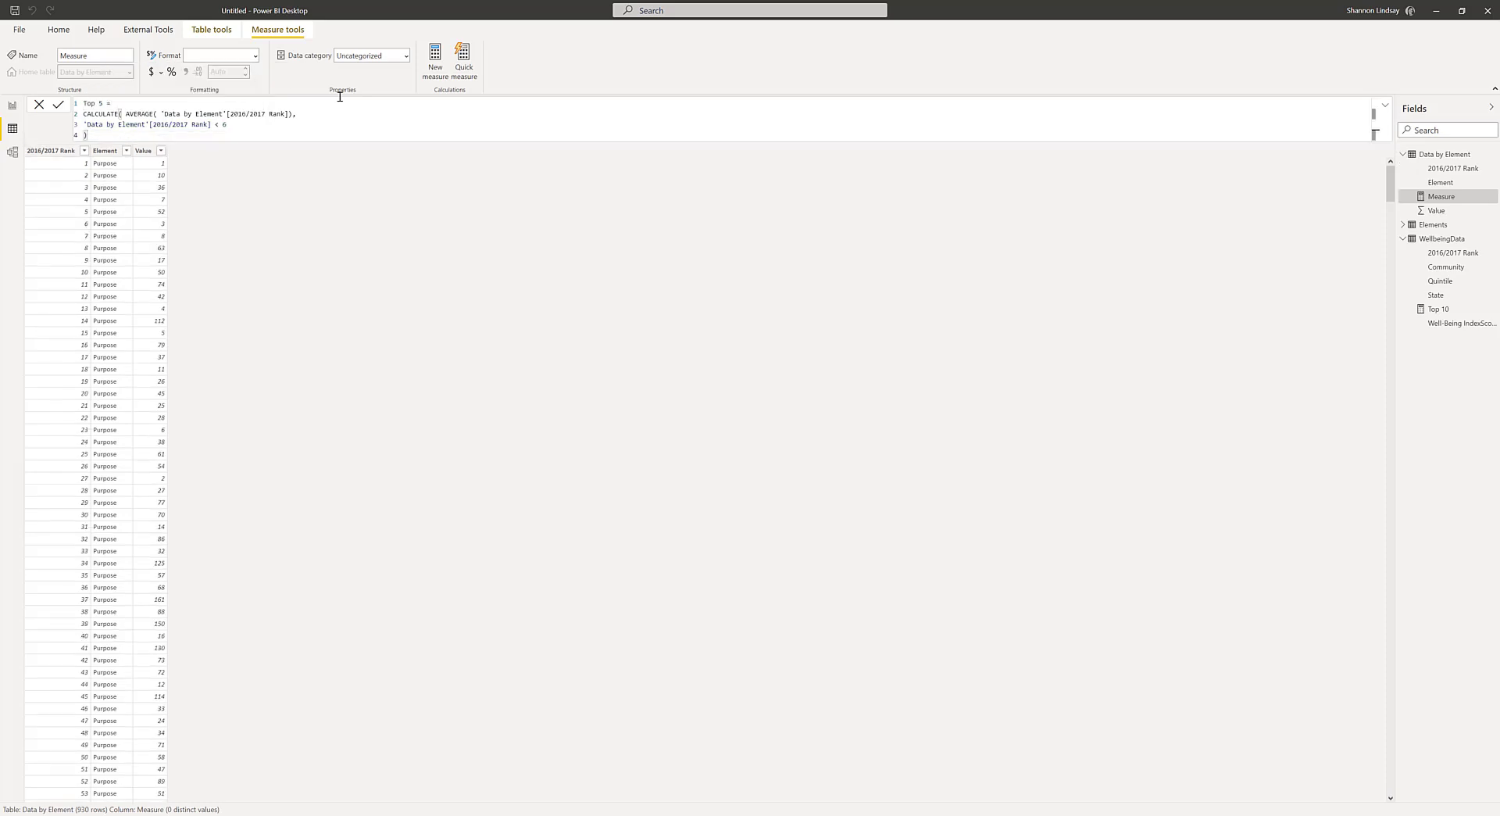
key(Return)
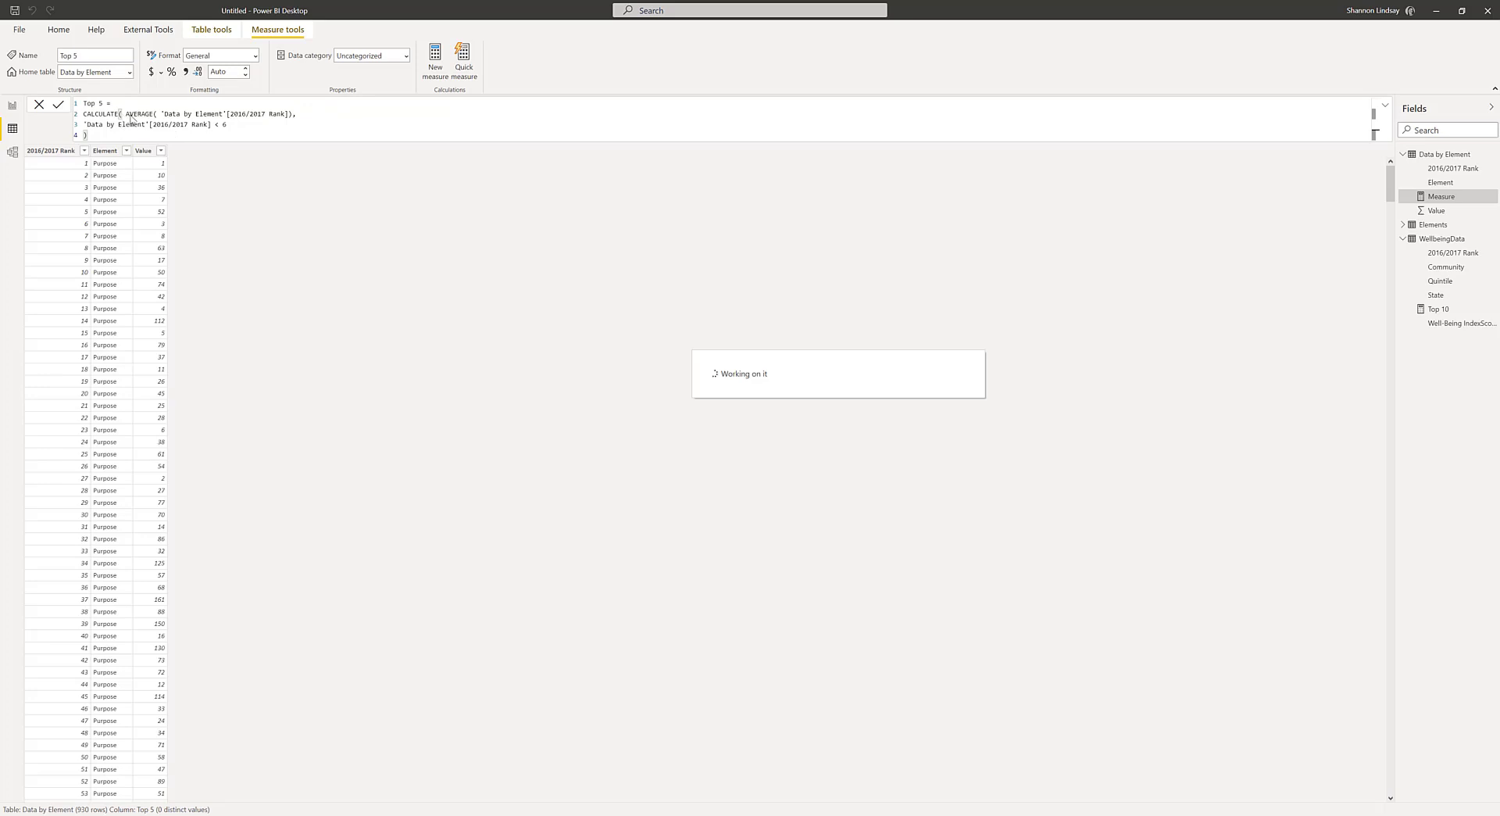
- Reformat the Top 5 formula so the AVERAGE expression and the rank filter each sit on their own indented line inside CALCULATE
click(122, 115)
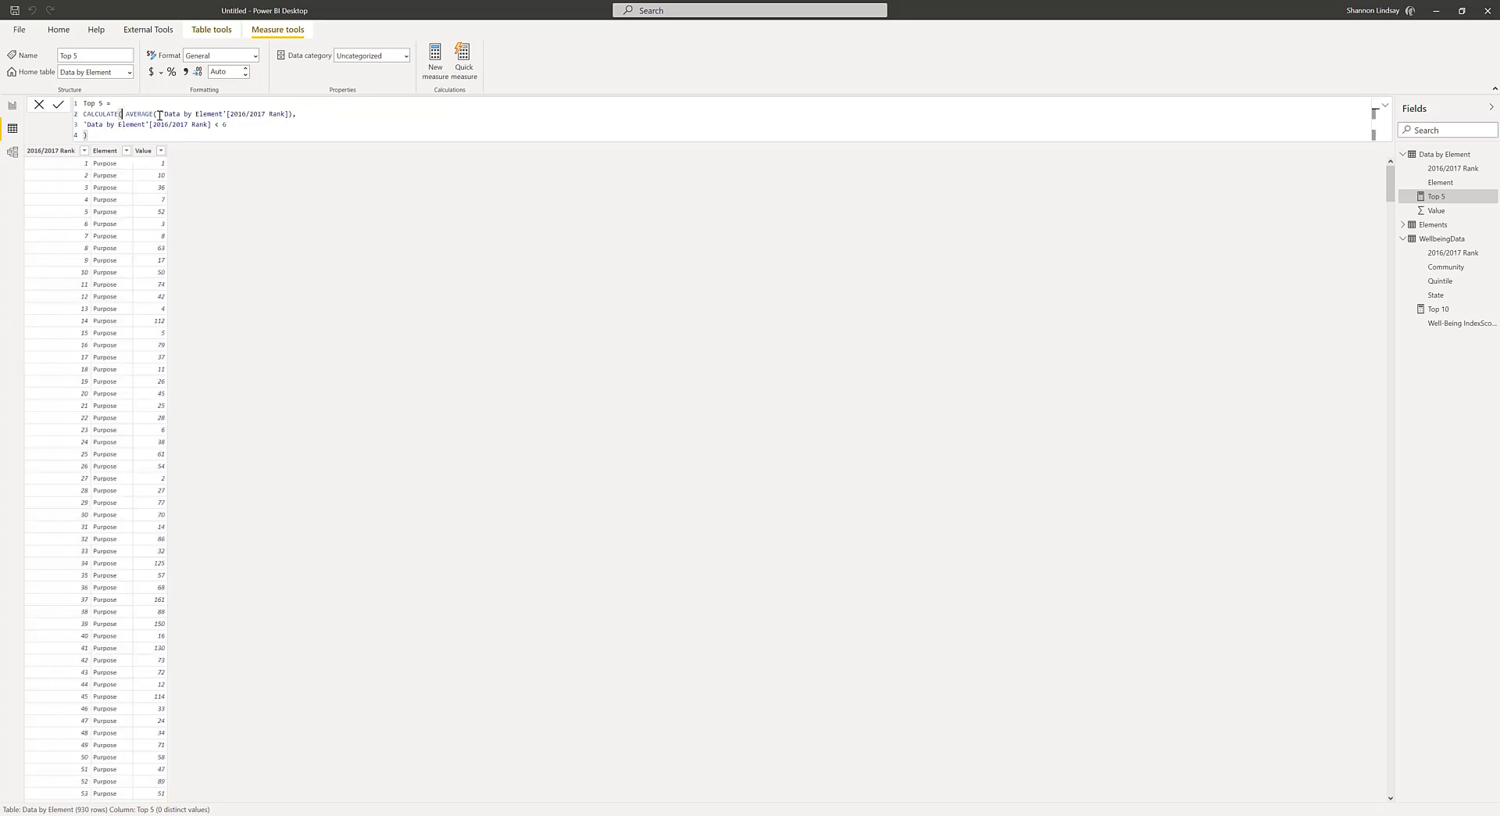
key(Right)
key(shift+Return)
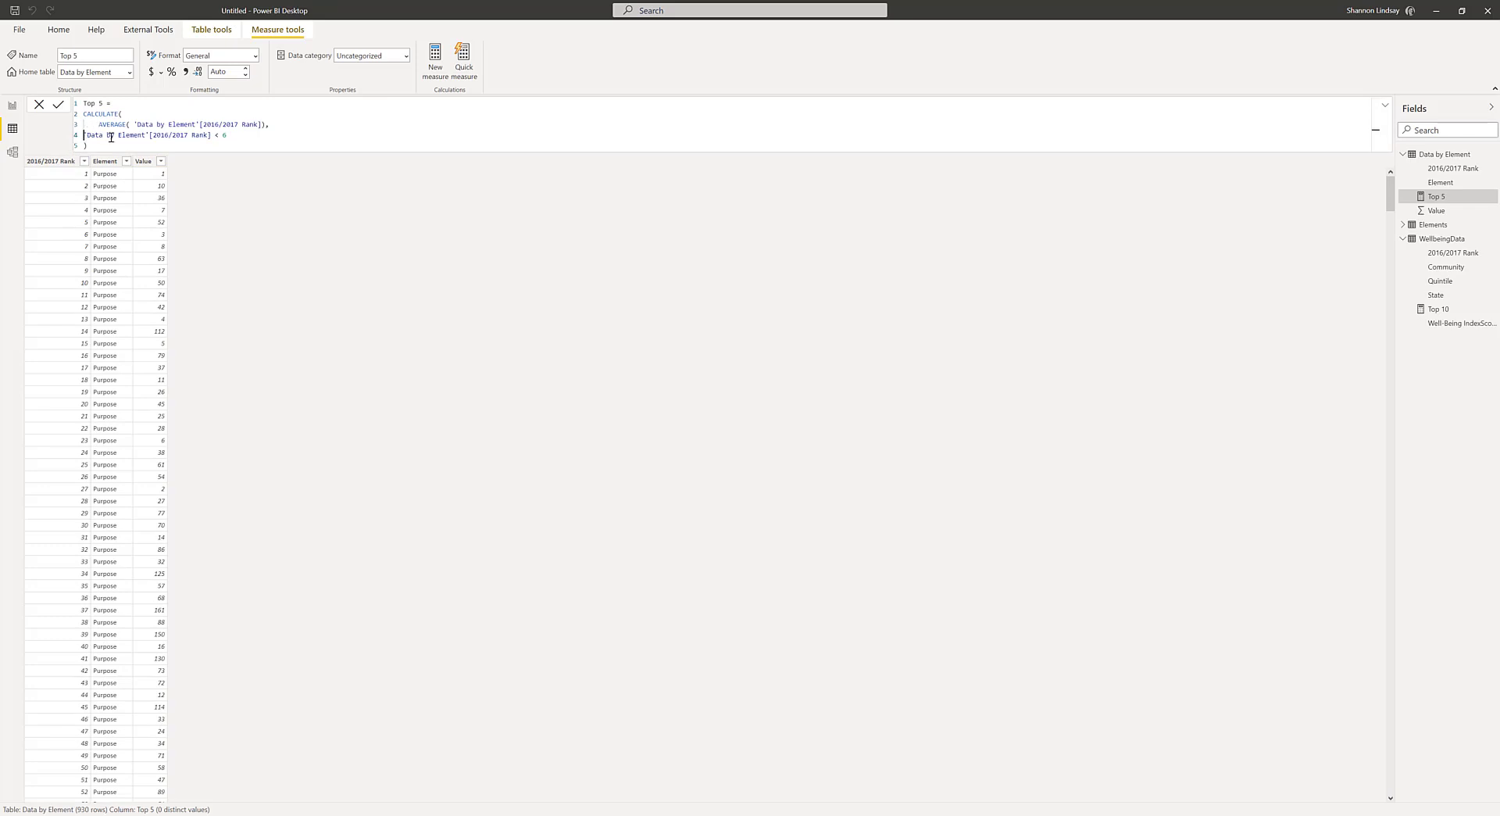
key(Tab)
click(258, 143)
- Copy the whole Top 5 formula and paste it into a new measure in the Data by Element table
key(ctrl+a)
key(ctrl+c)
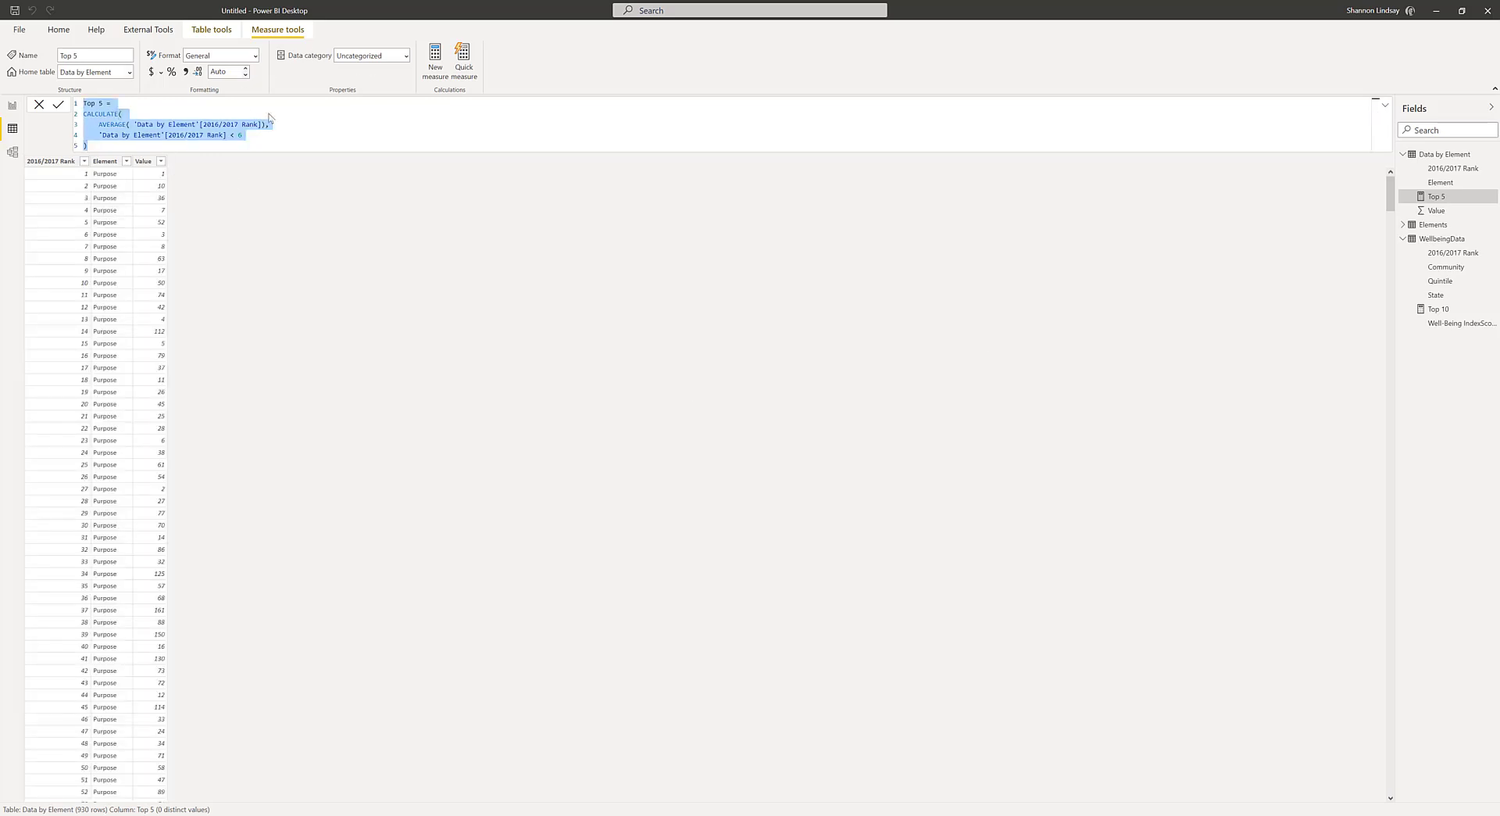
click(433, 61)
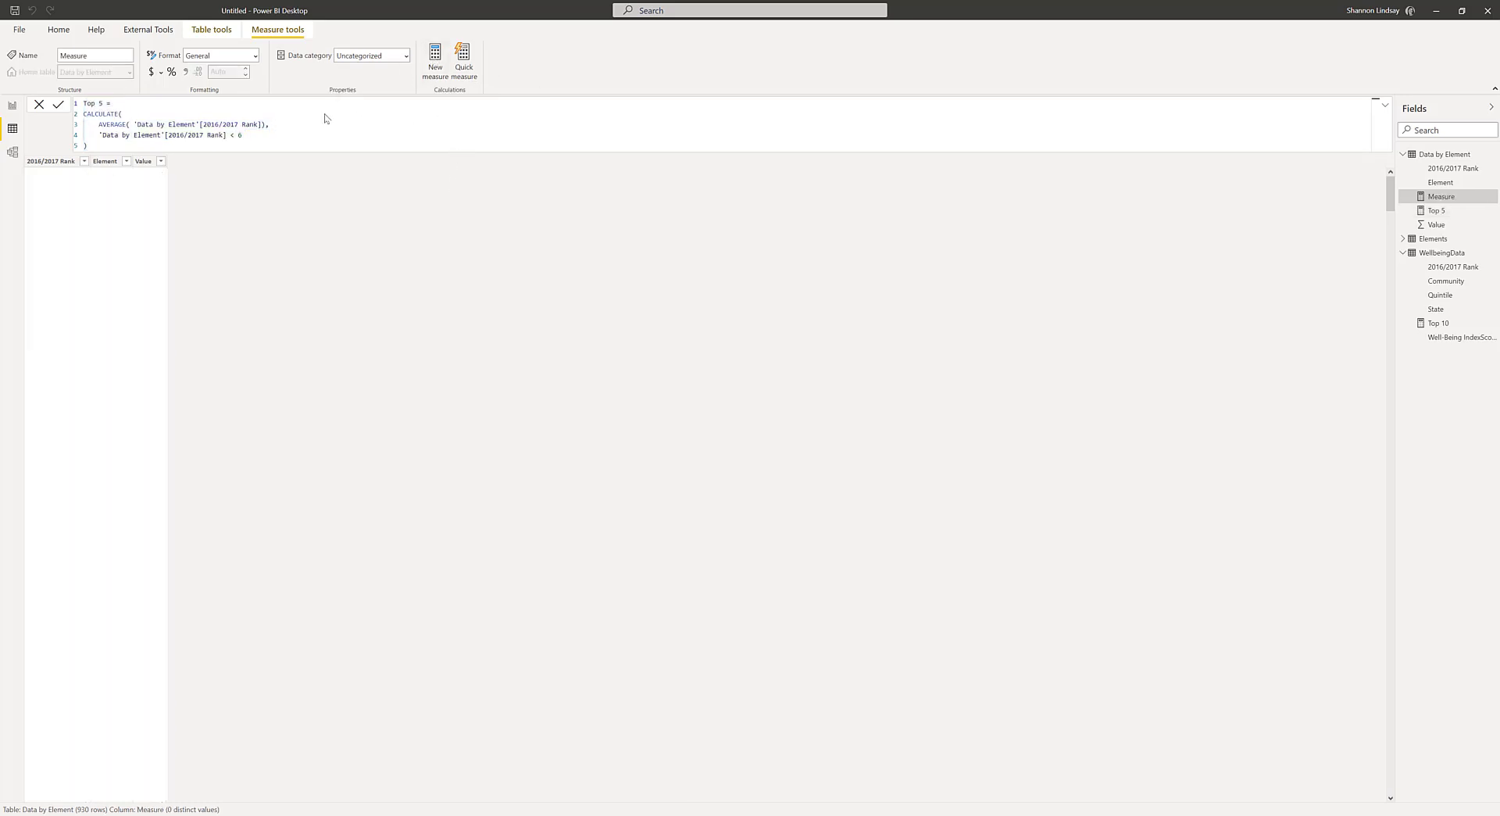
key(ctrl+v)
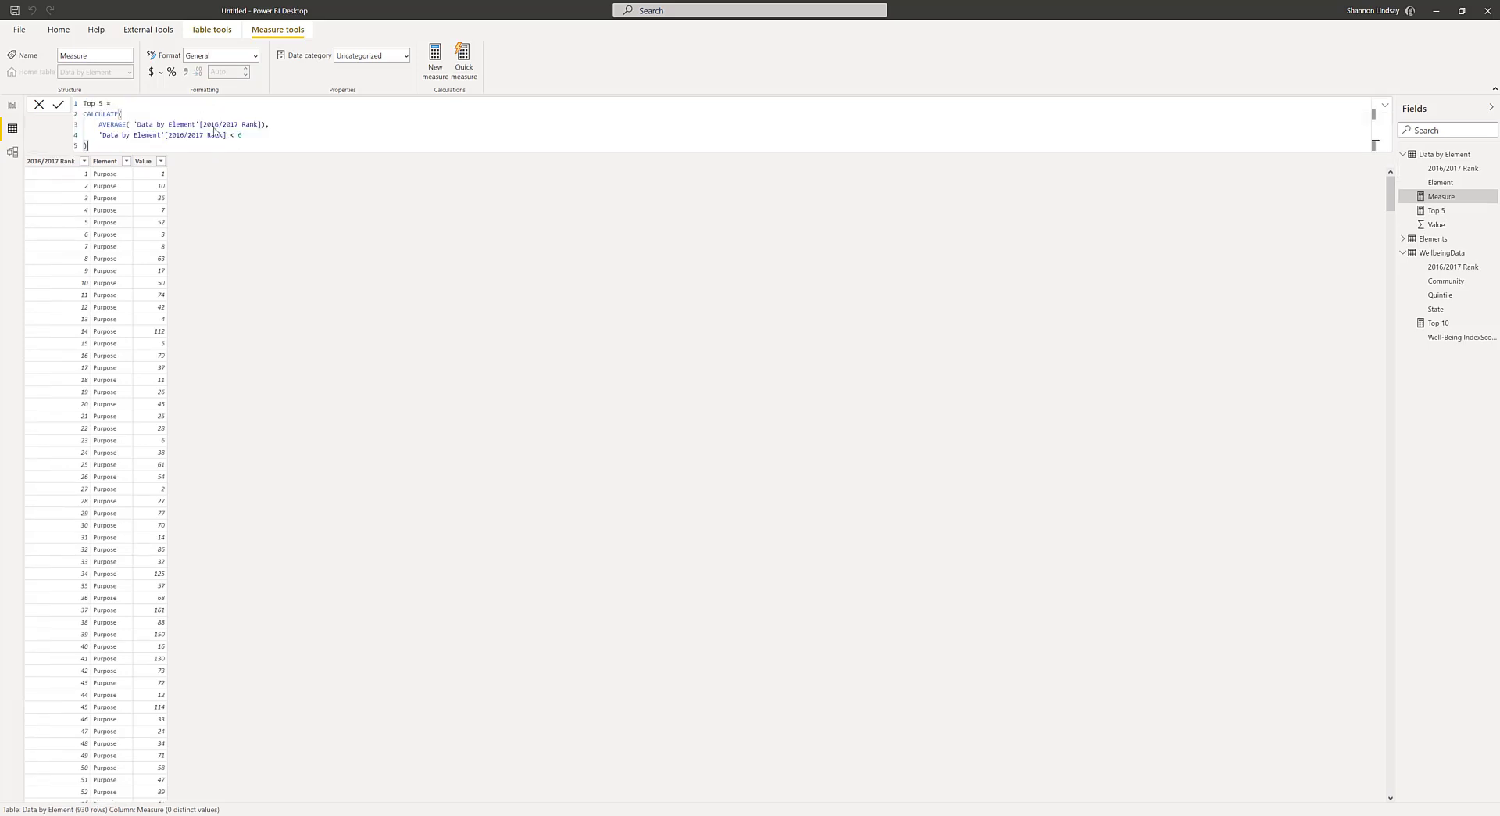
- Change the filter in the pasted formula to 'Data by Element'[2016/2017 Rank] > 181
scroll(279, 157, up, 2)
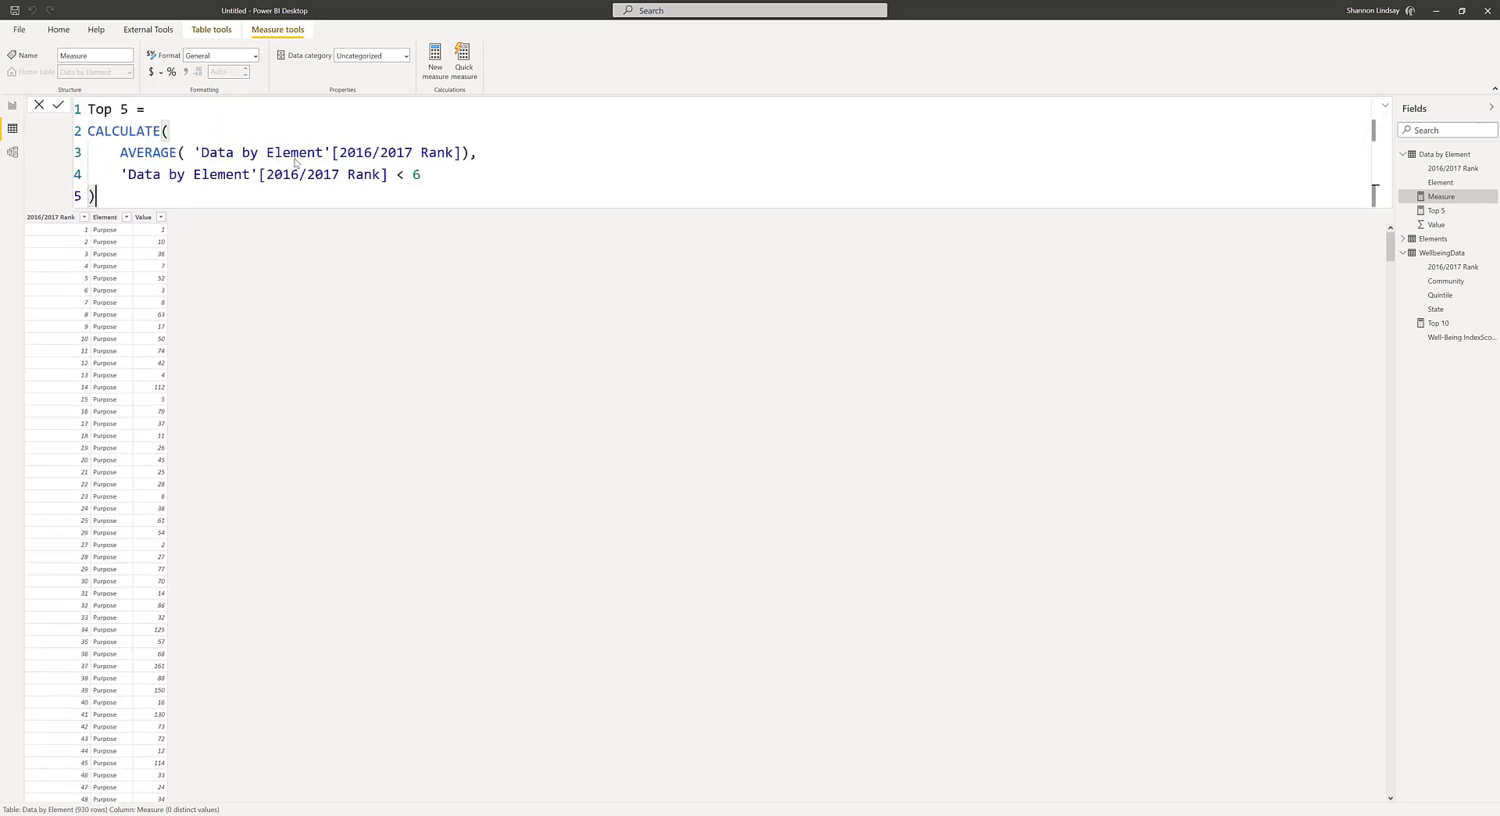
click(407, 175)
key(BackSpace)
text(>)
click(427, 176)
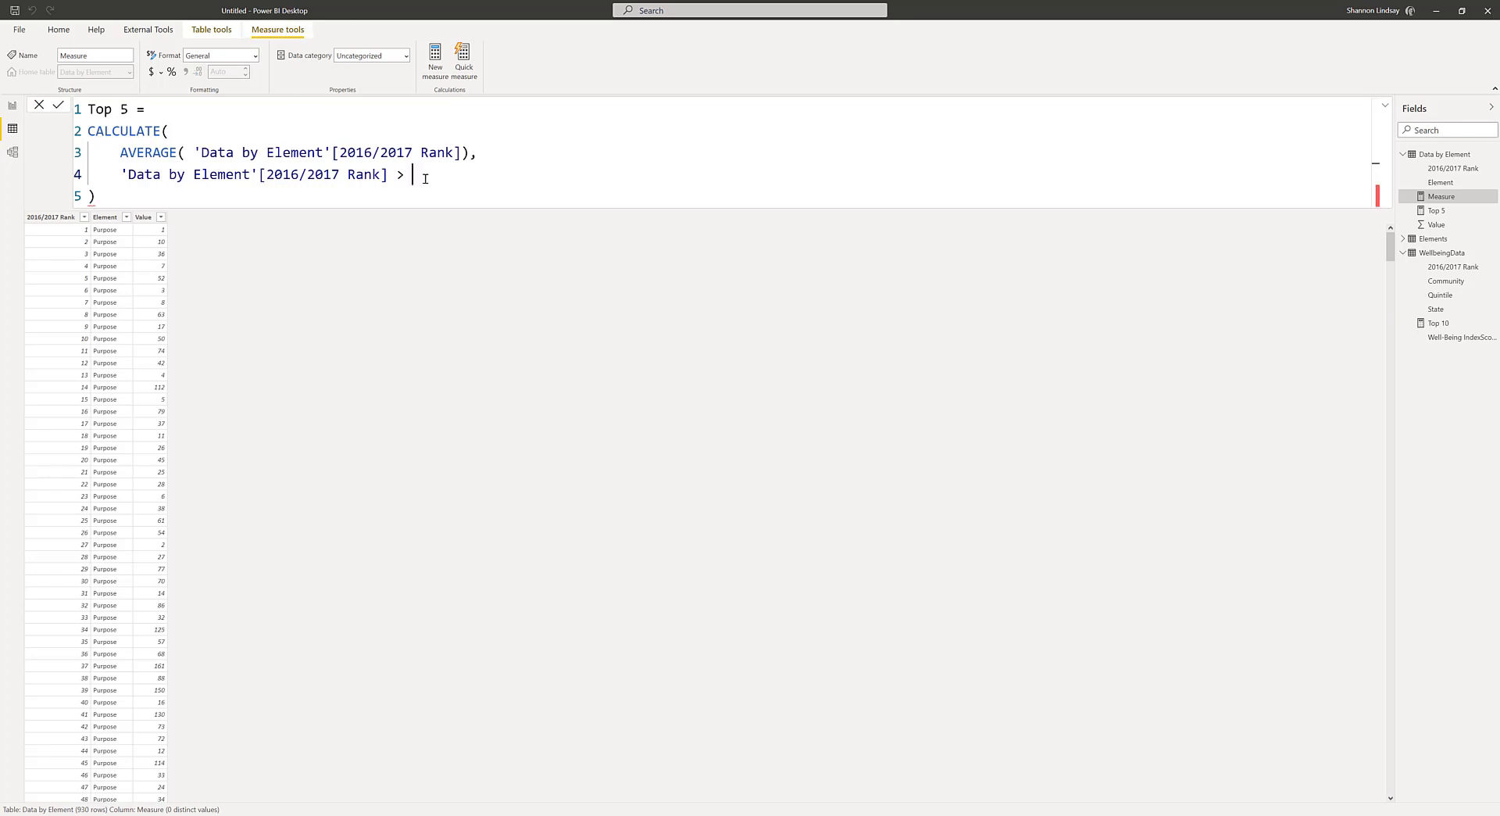
key(BackSpace)
text(181)
click(107, 196)
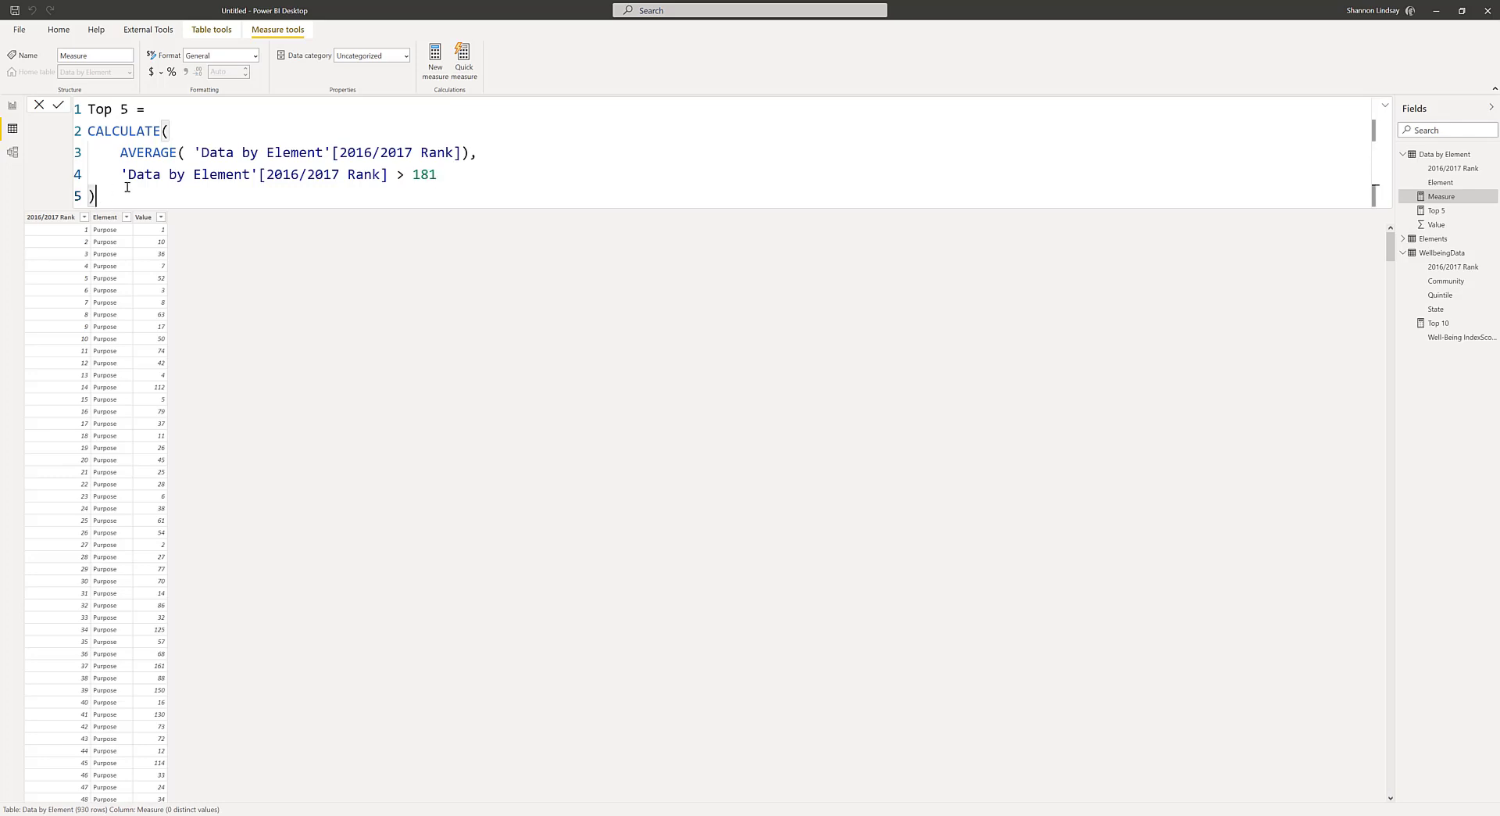
- Rename the copied measure Bottom 5 in its formula and commit it
drag(105, 110, 86, 115)
double_click(113, 108)
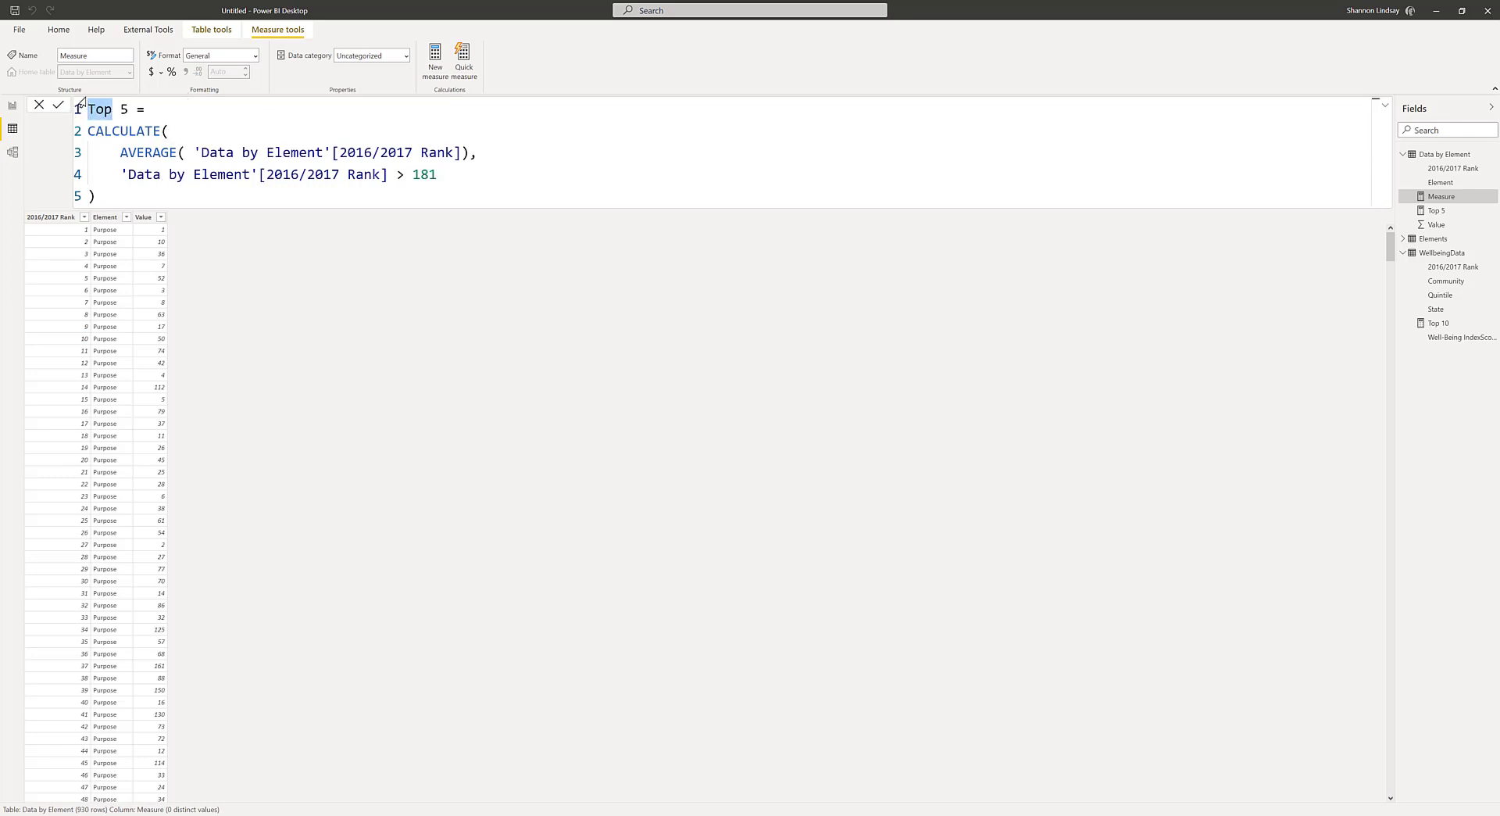
text(Bottom)
click(137, 192)
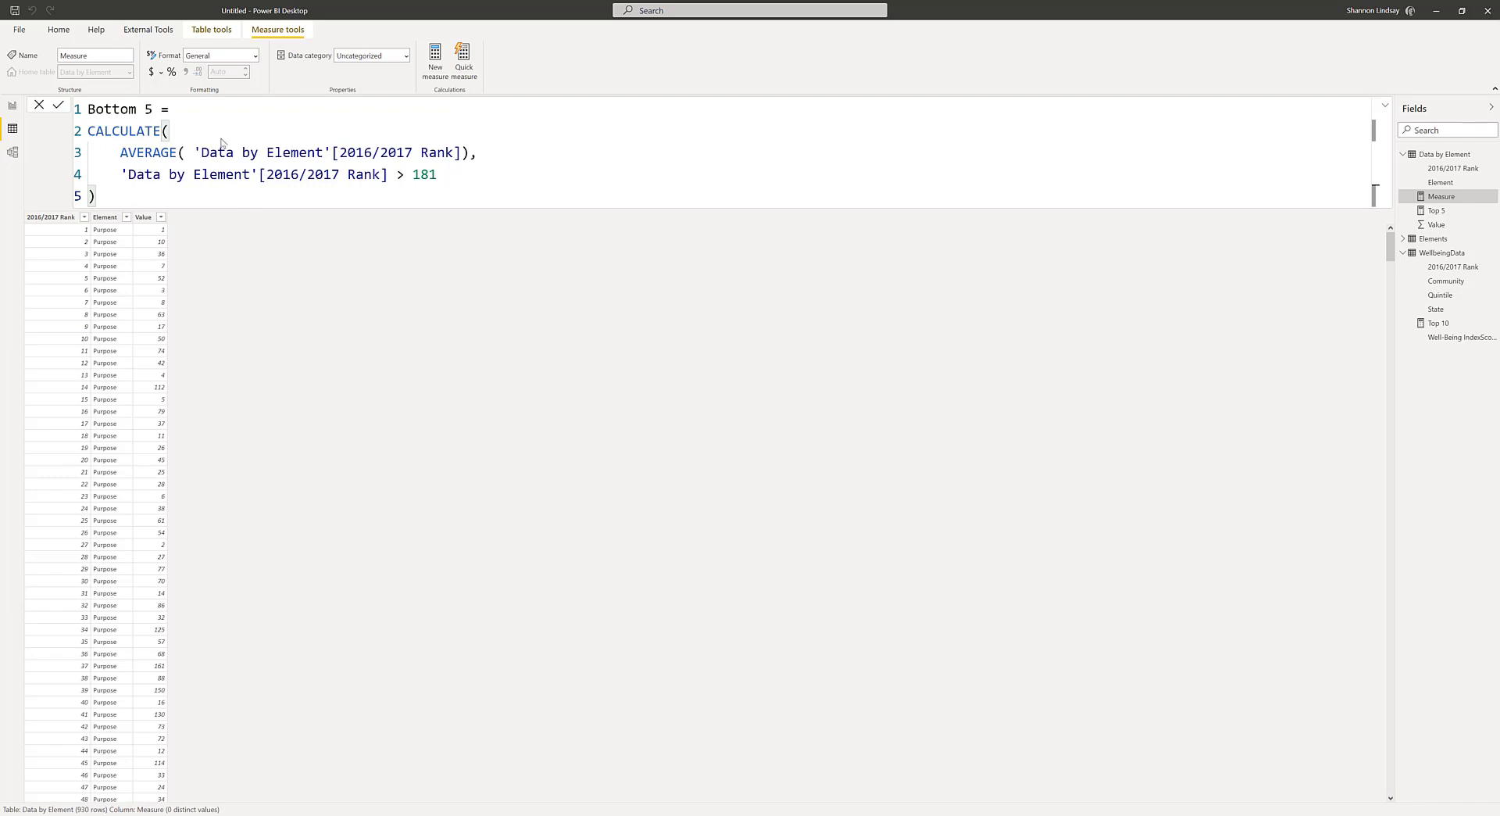
key(Return)
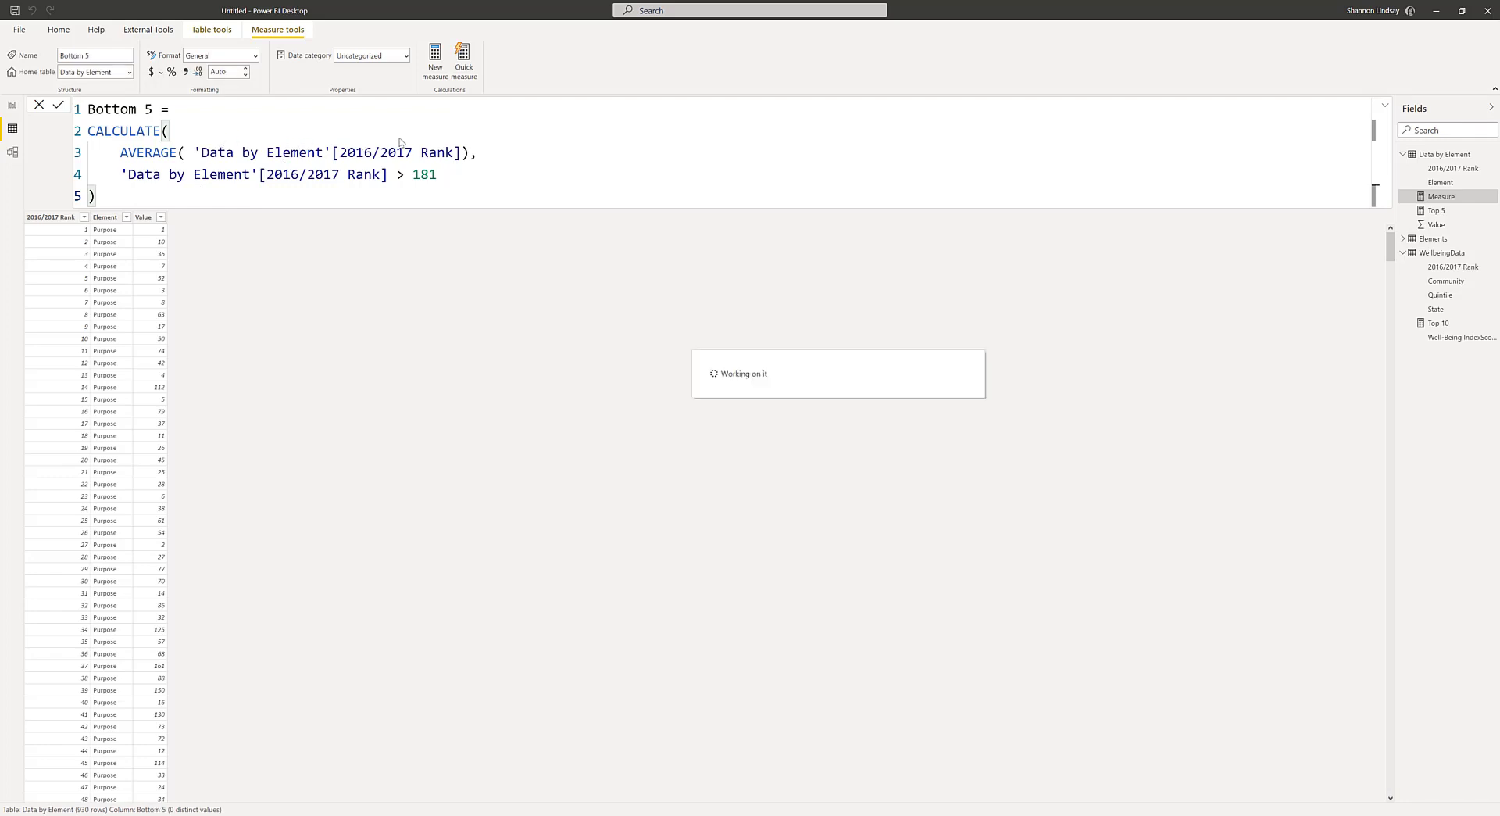
- Compare the formulas of the Top 5 and Bottom 5 measures, focusing on their rank filter conditions
click(1431, 209)
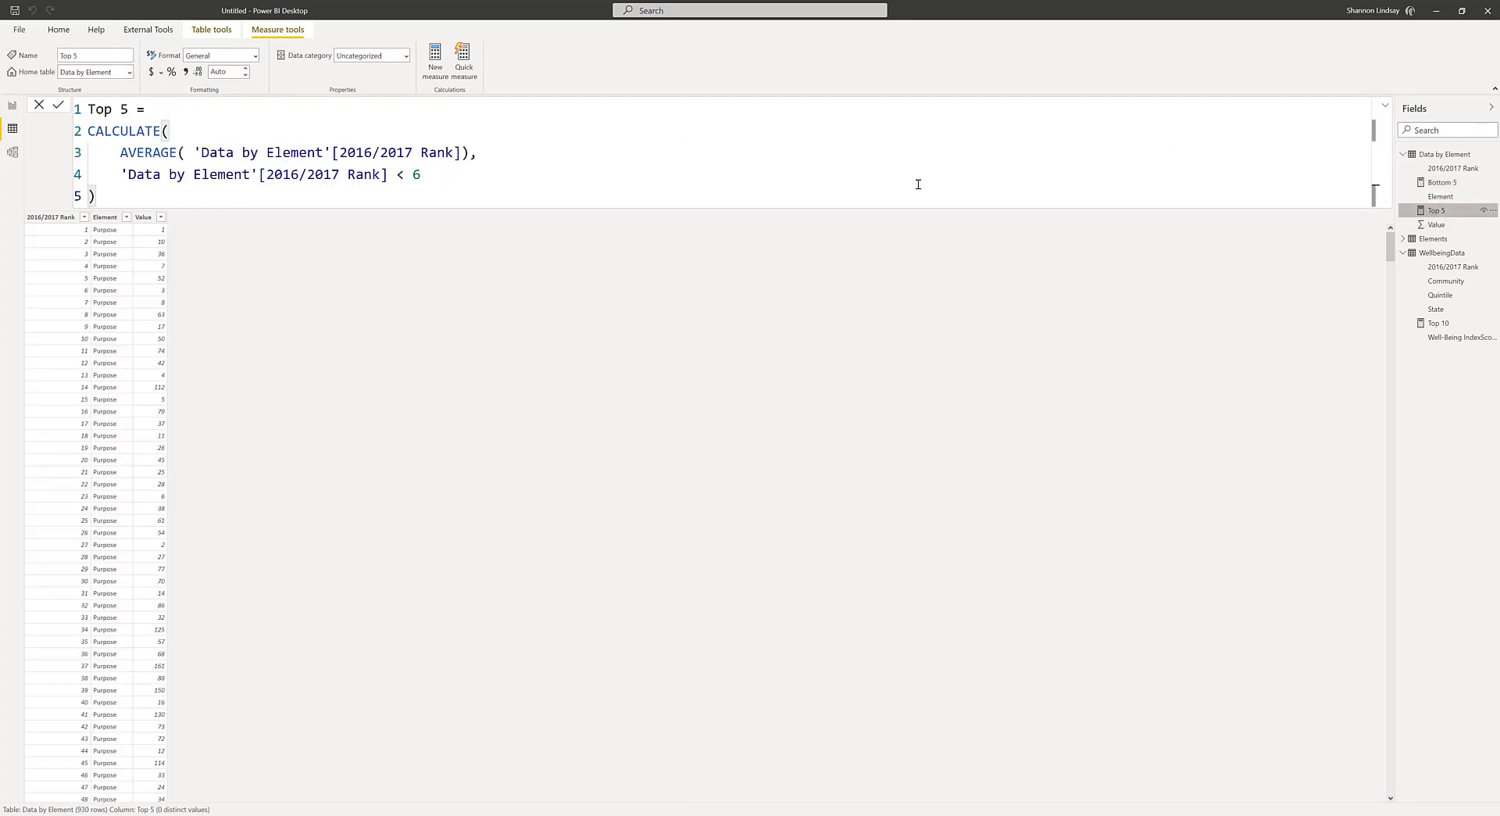
click(406, 174)
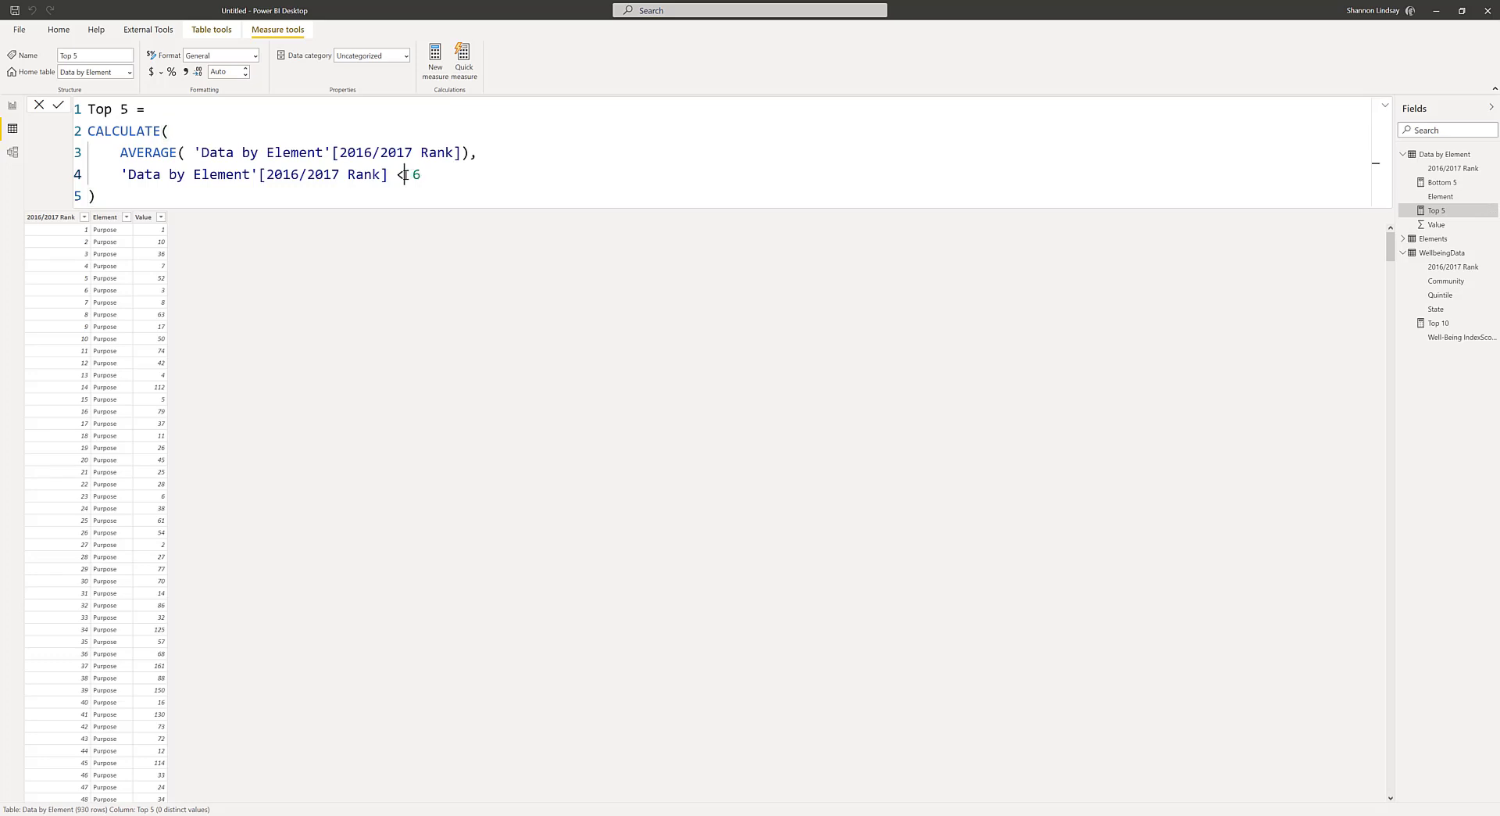
click(1420, 182)
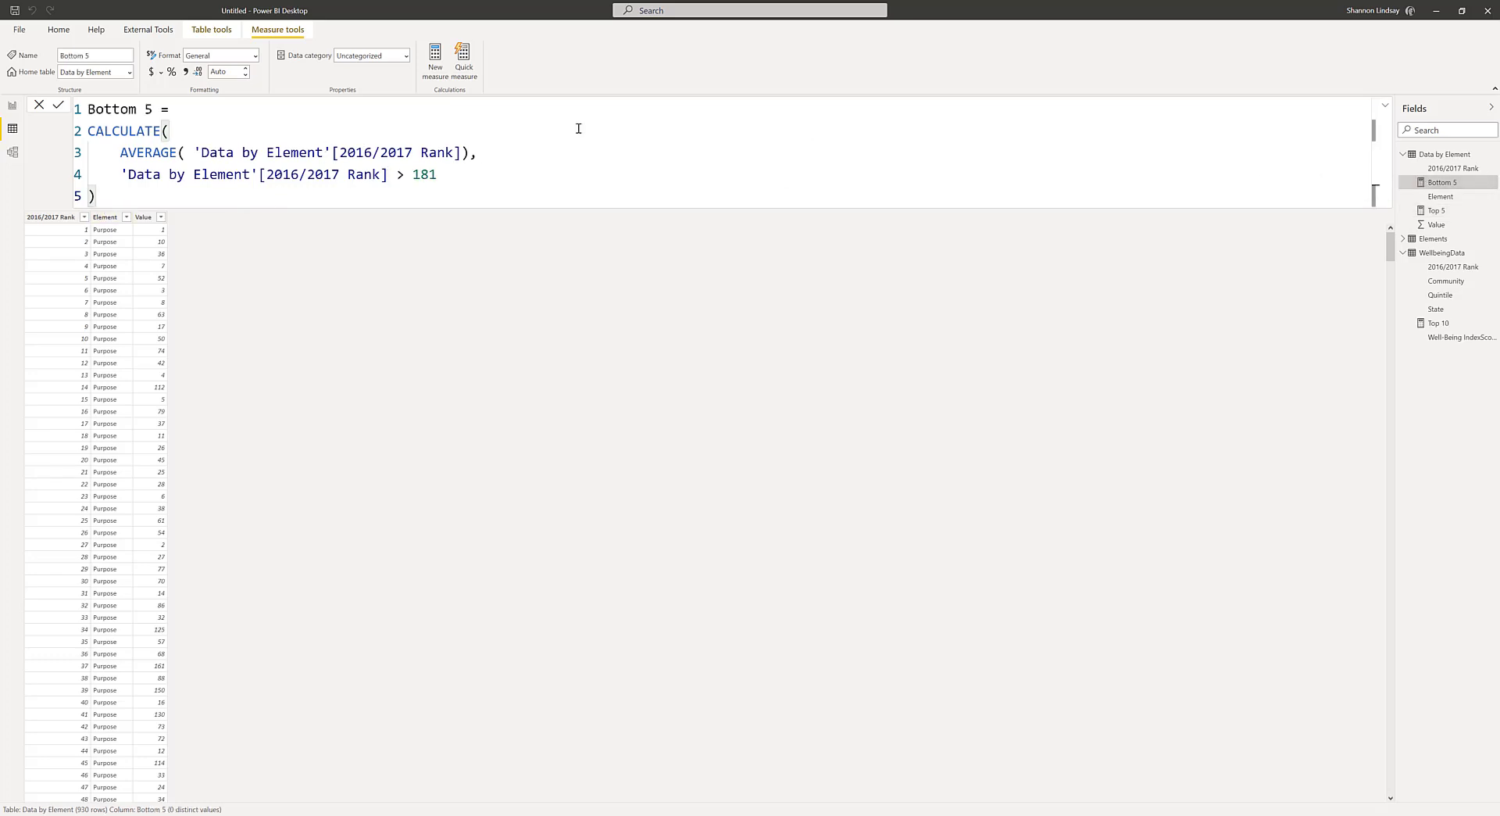
click(1452, 210)
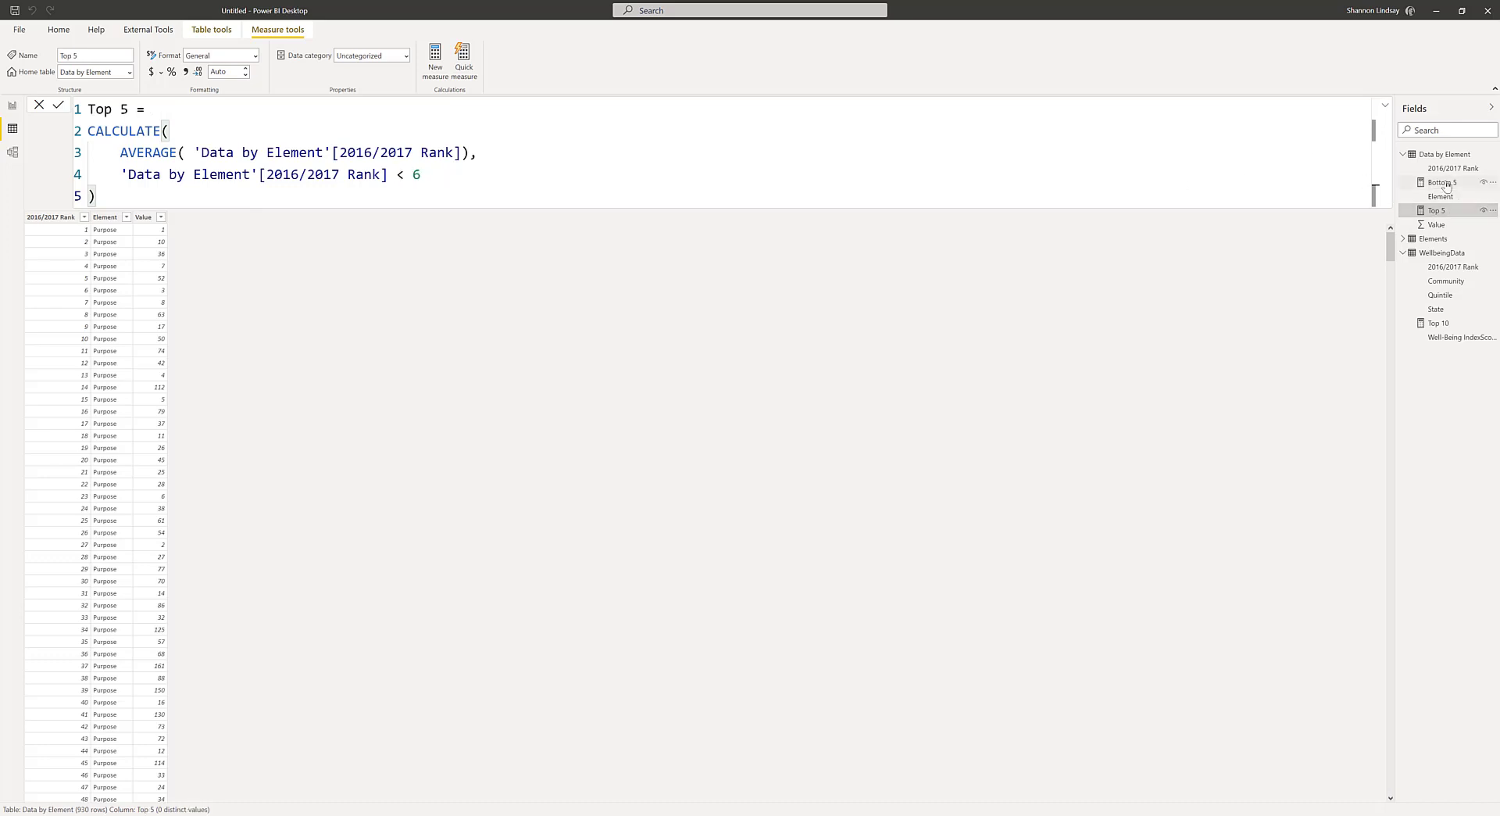
click(1446, 185)
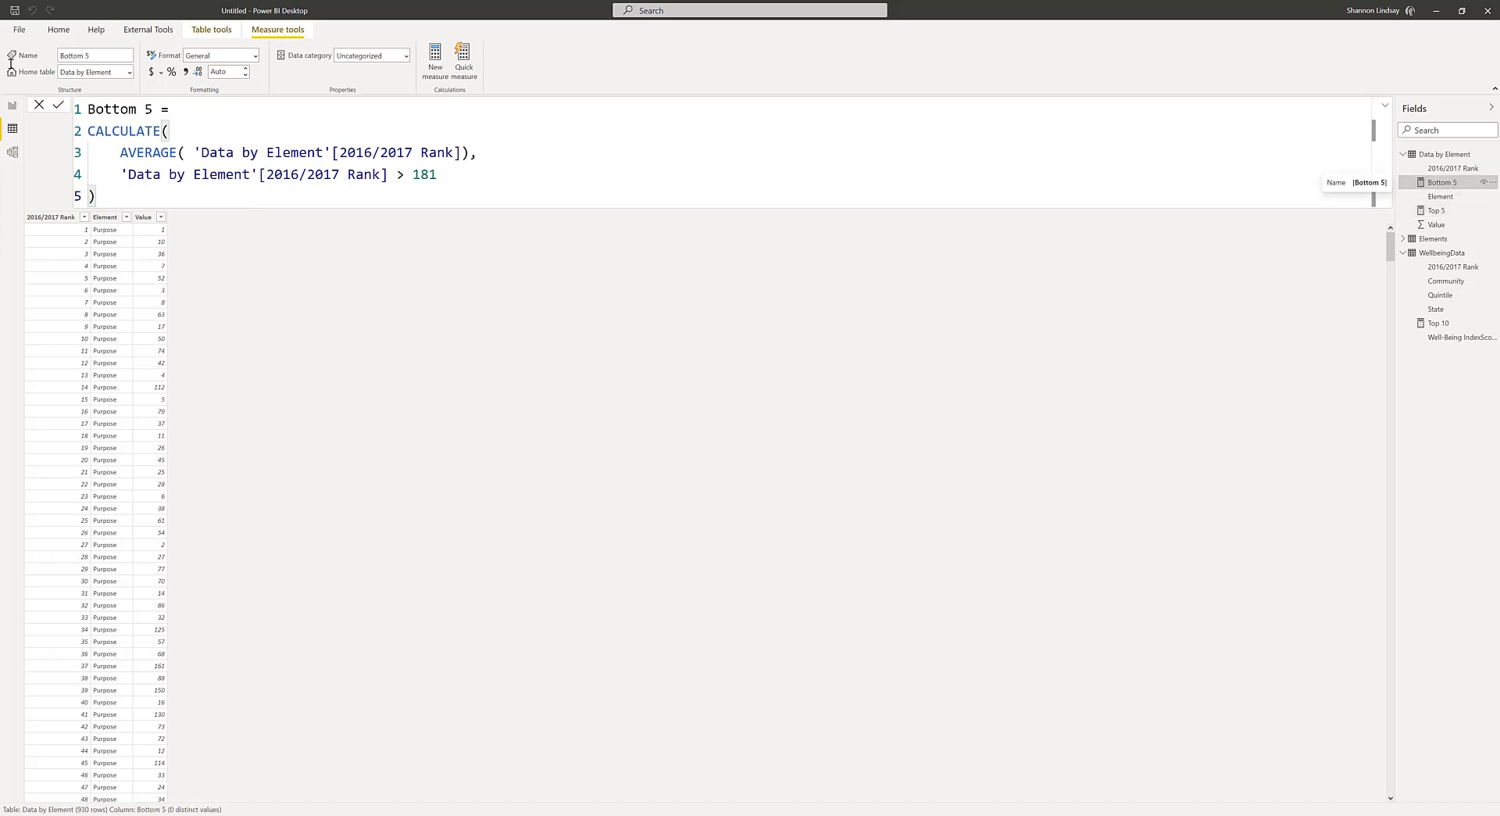
- Go to the report page and remove the table visual listing the top 10 communities
click(12, 109)
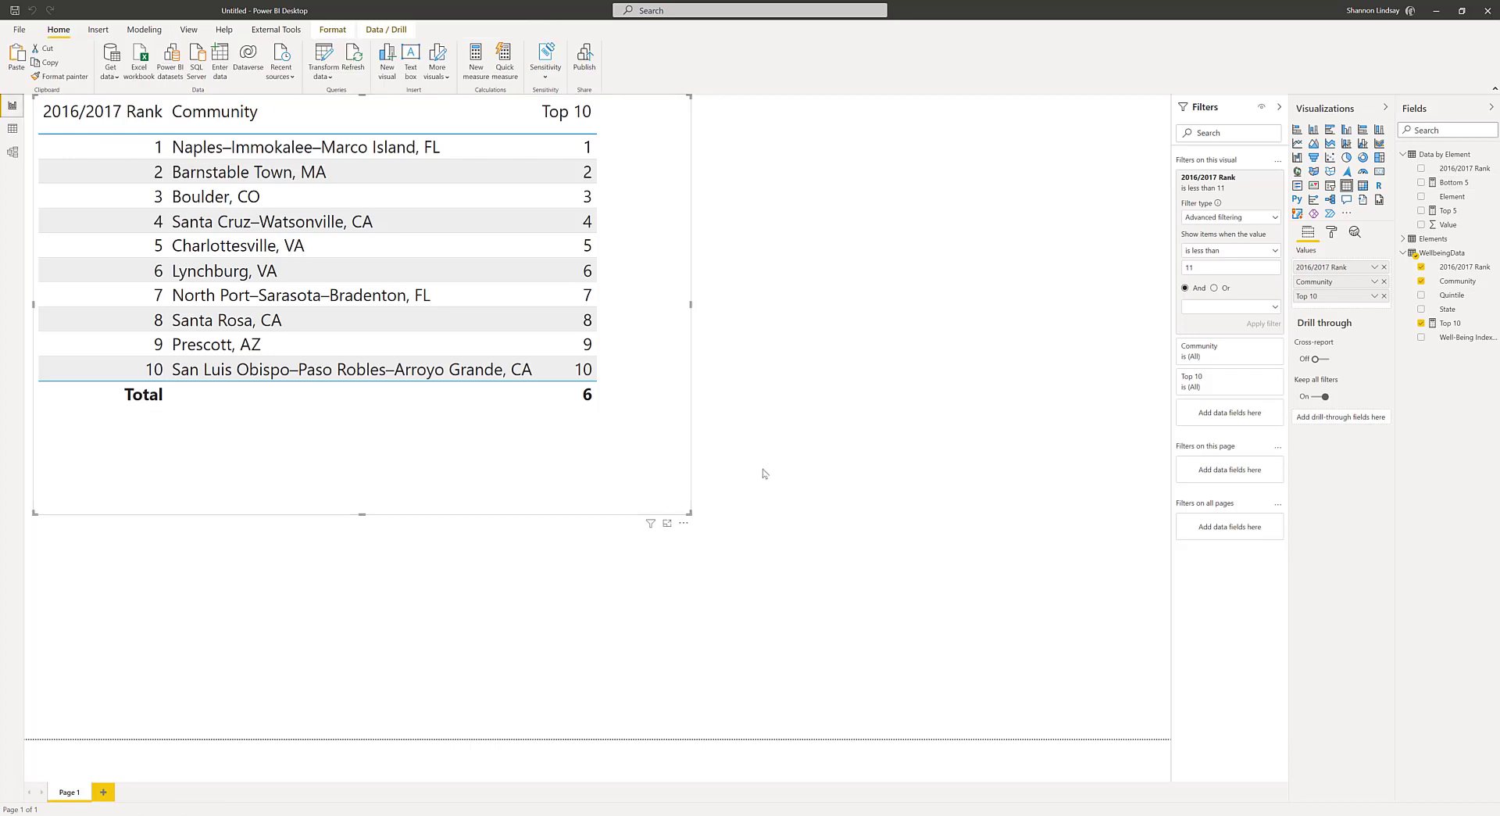
click(682, 525)
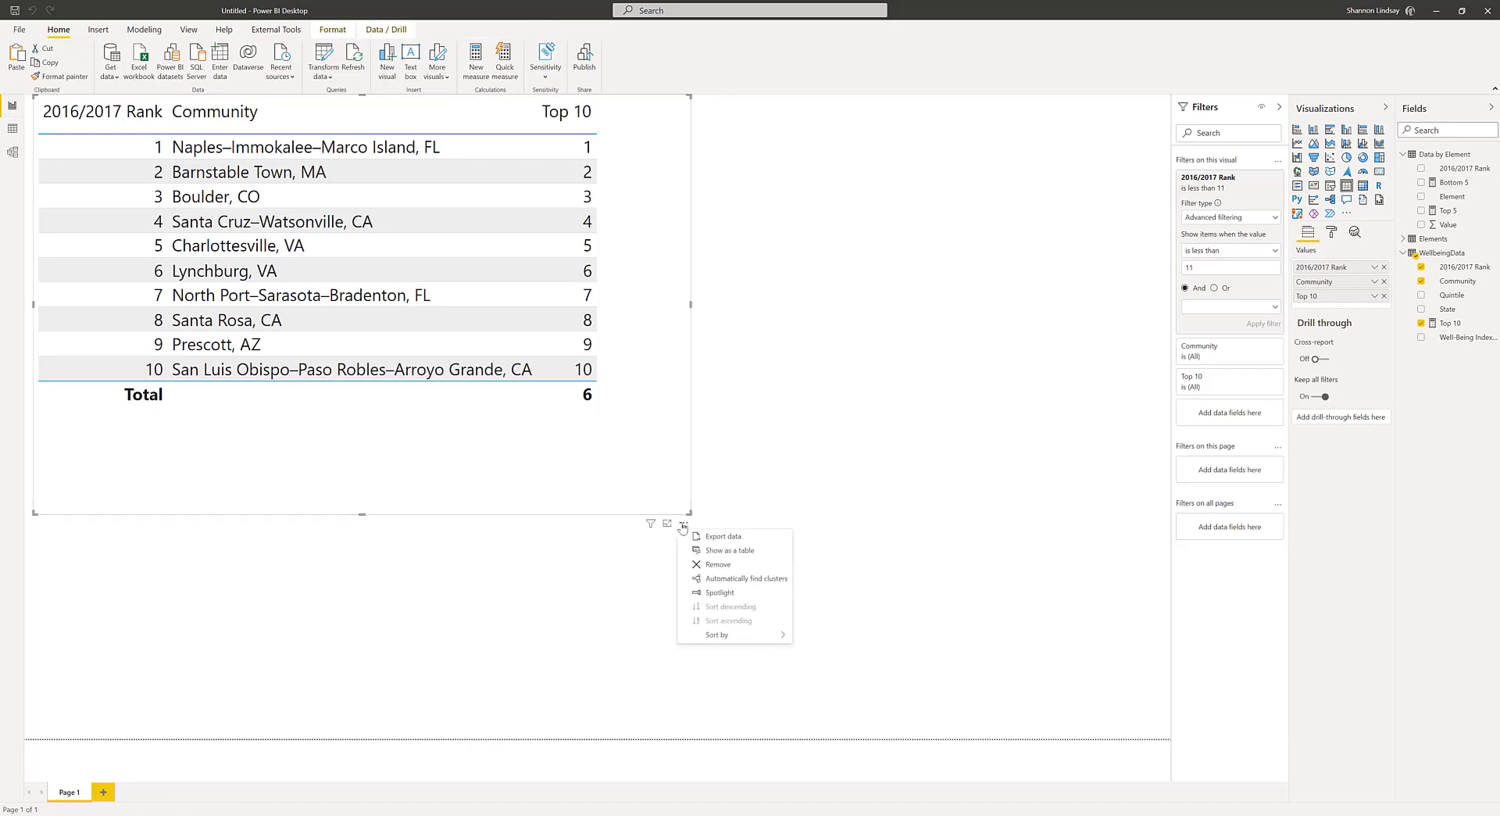
click(711, 566)
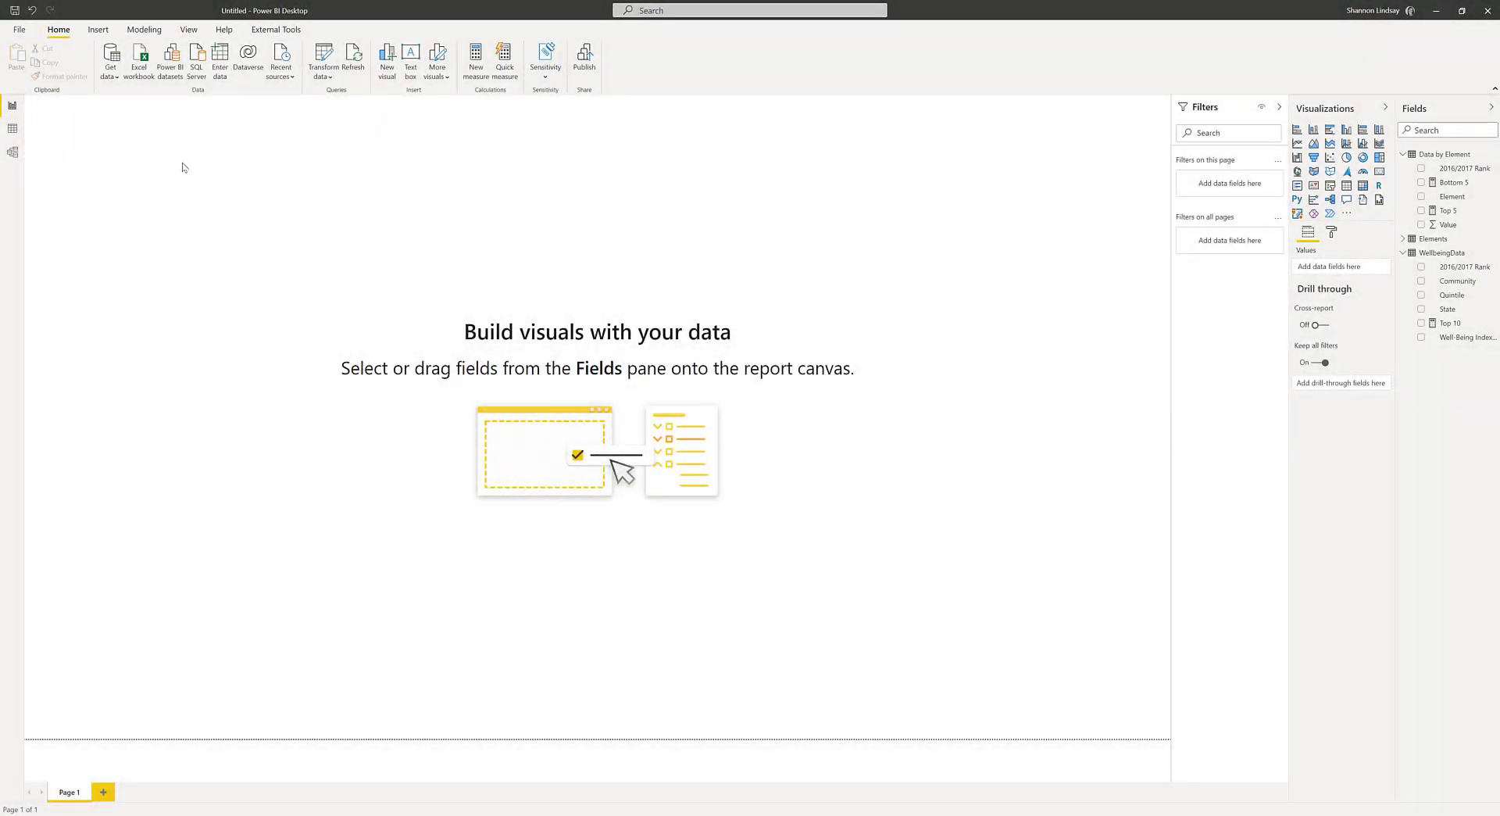
- Apply the built-in High Contrast theme to the report
click(188, 31)
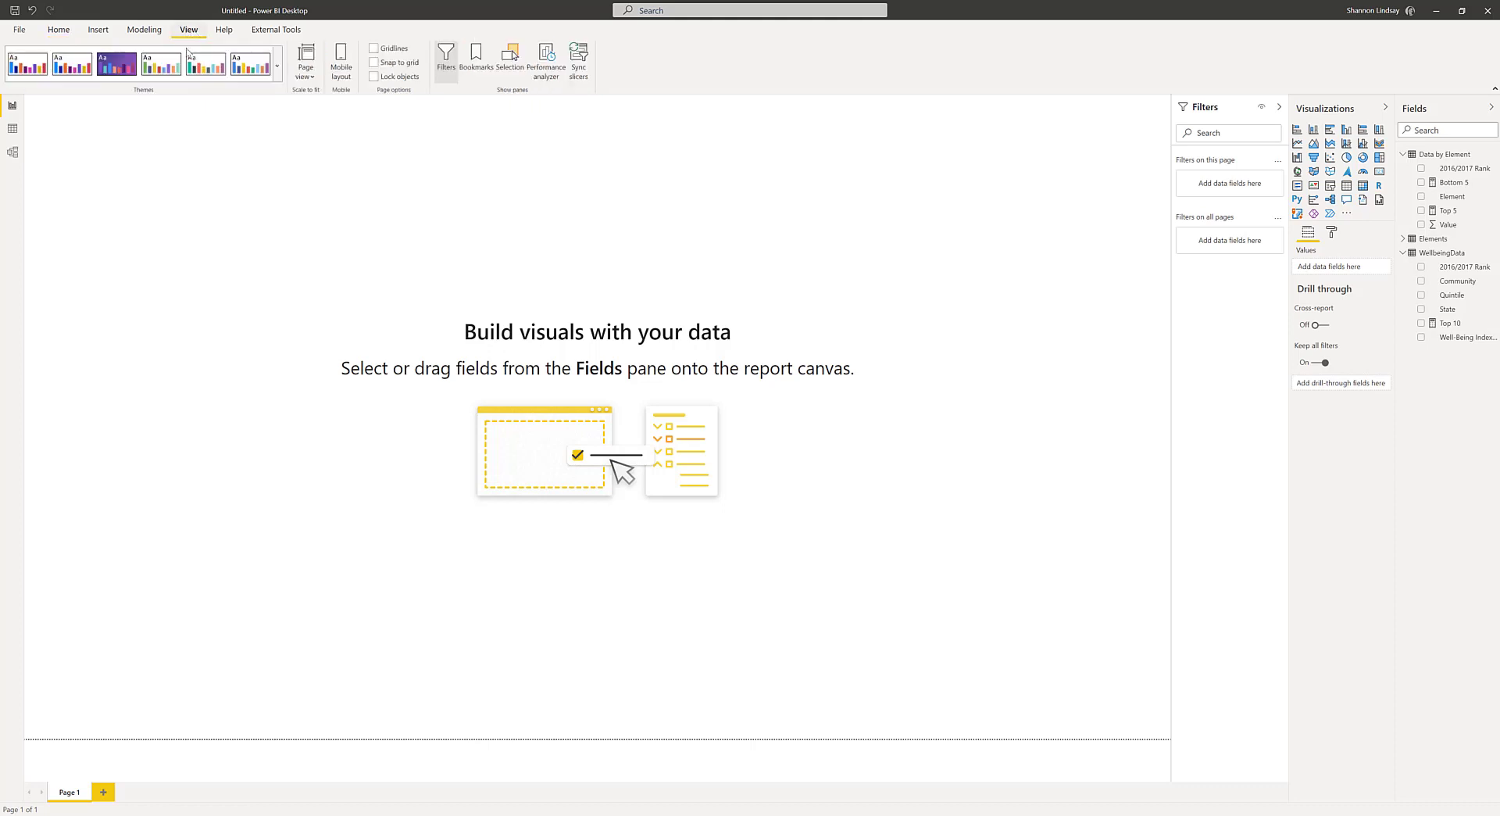
click(277, 72)
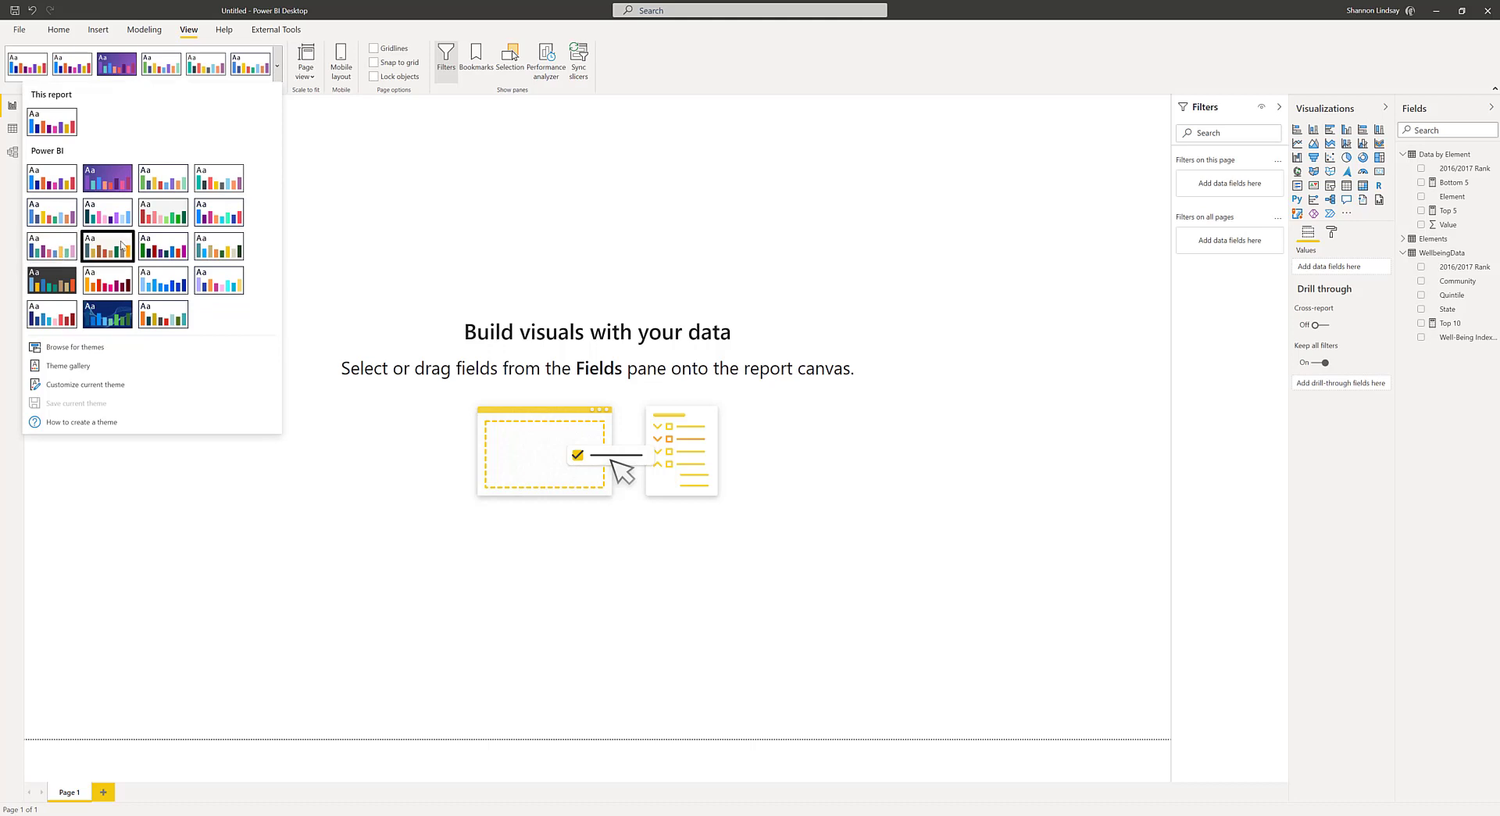
click(176, 258)
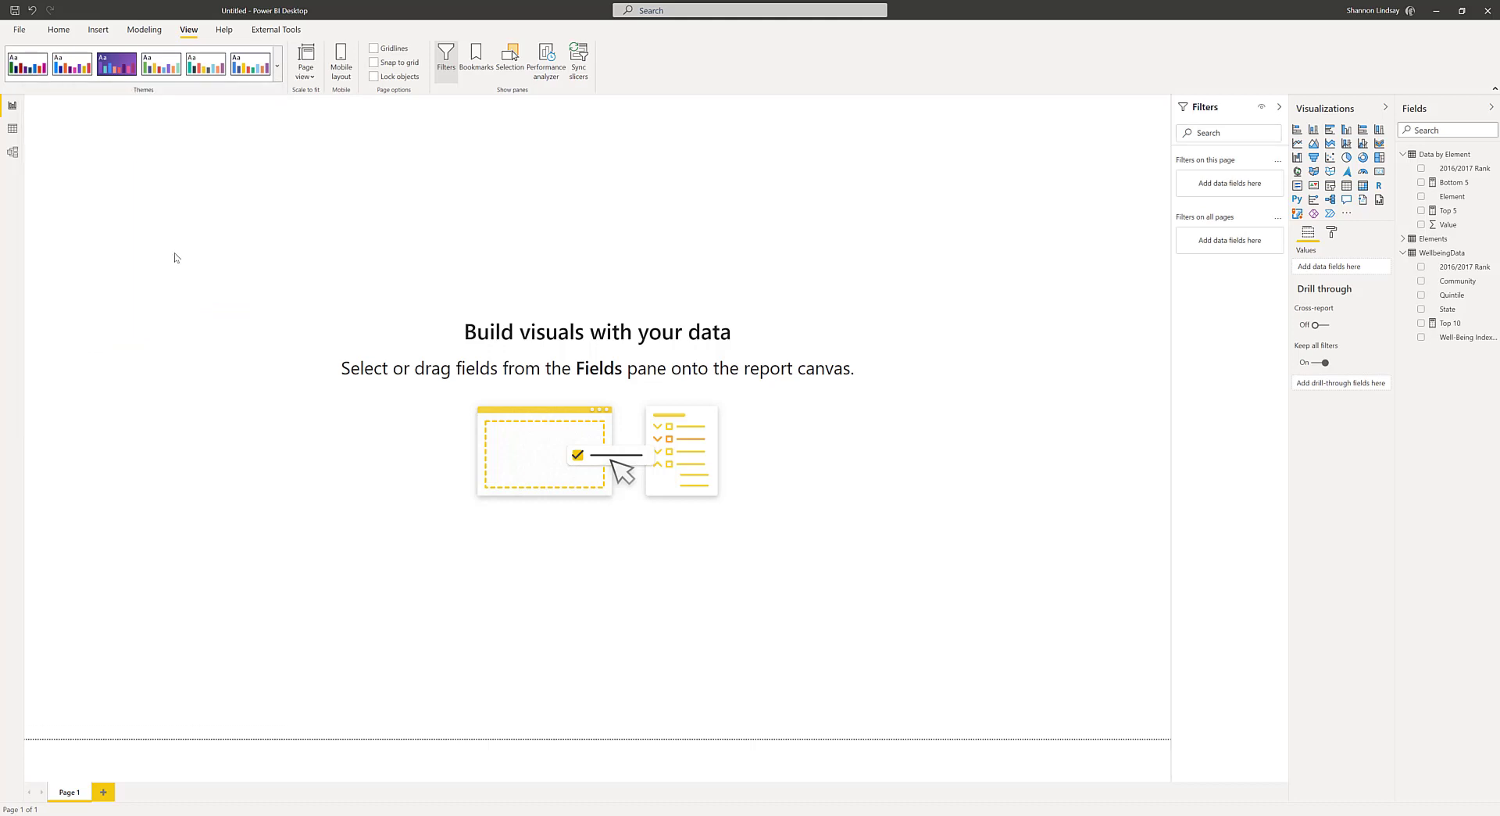
- Customize the current theme: update it to support text formatting and set the general text font size to 14 pt
click(278, 68)
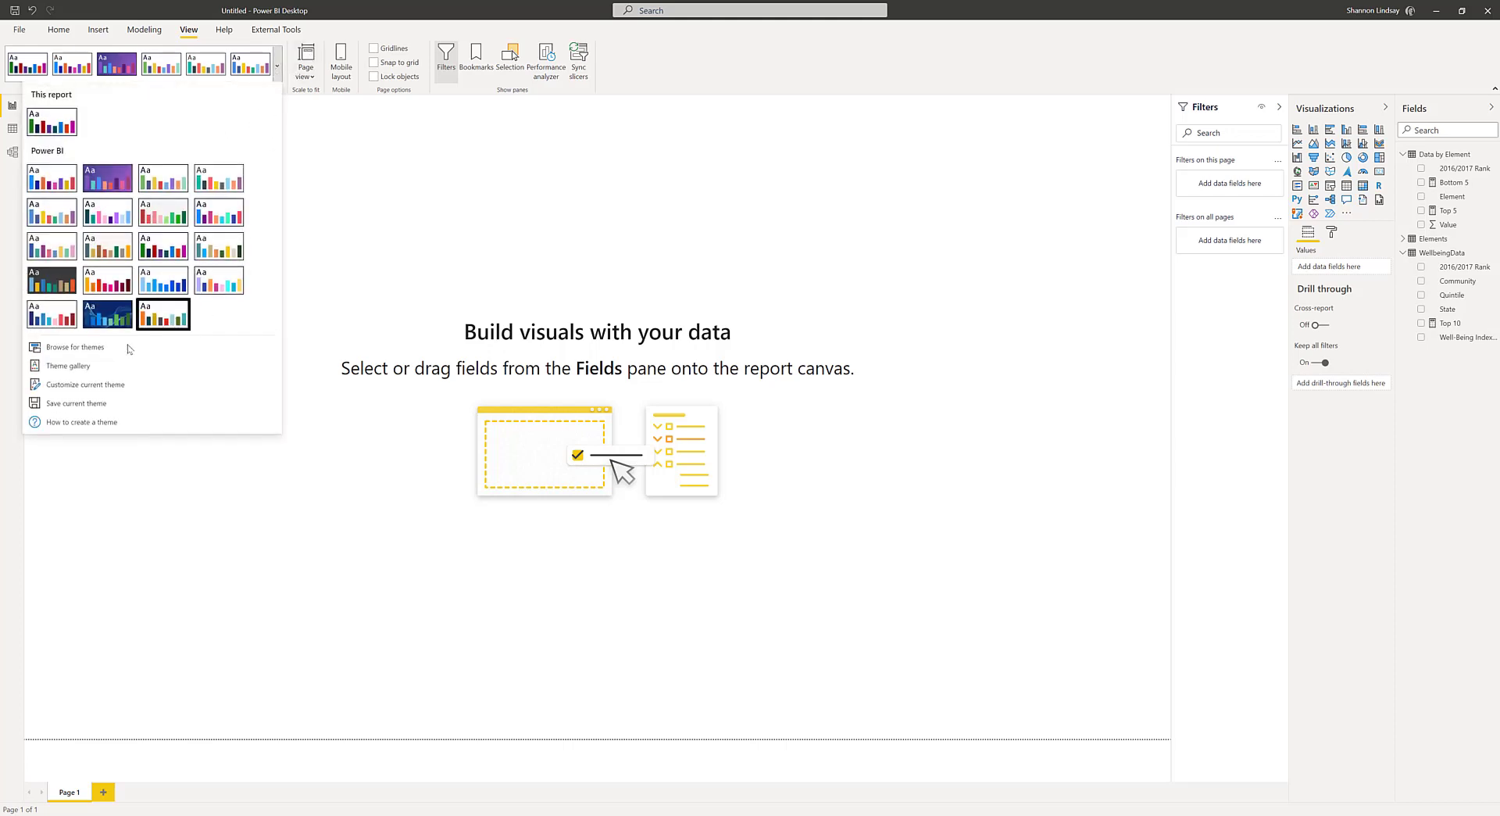
click(129, 384)
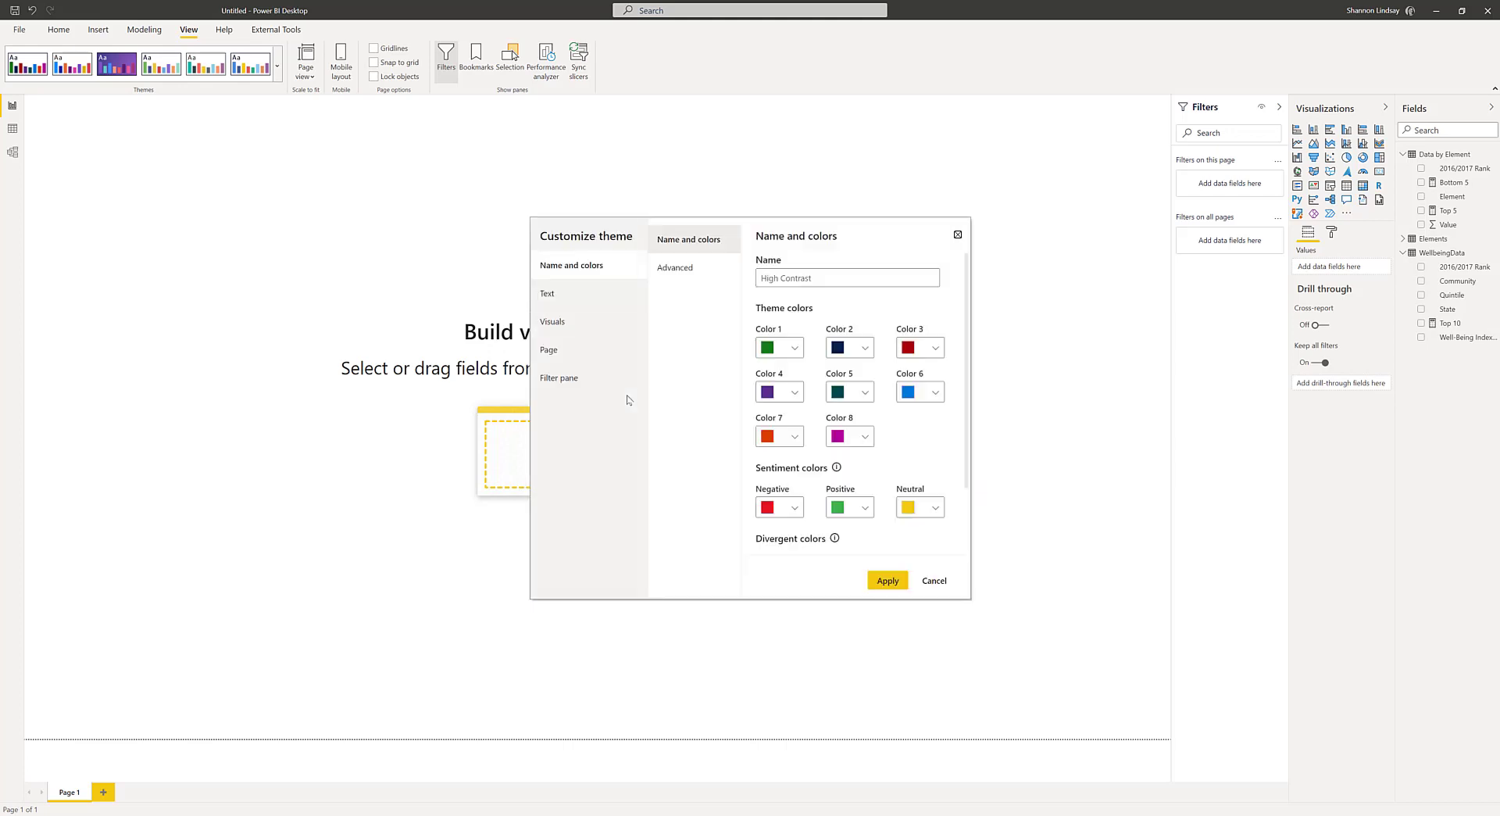
click(584, 301)
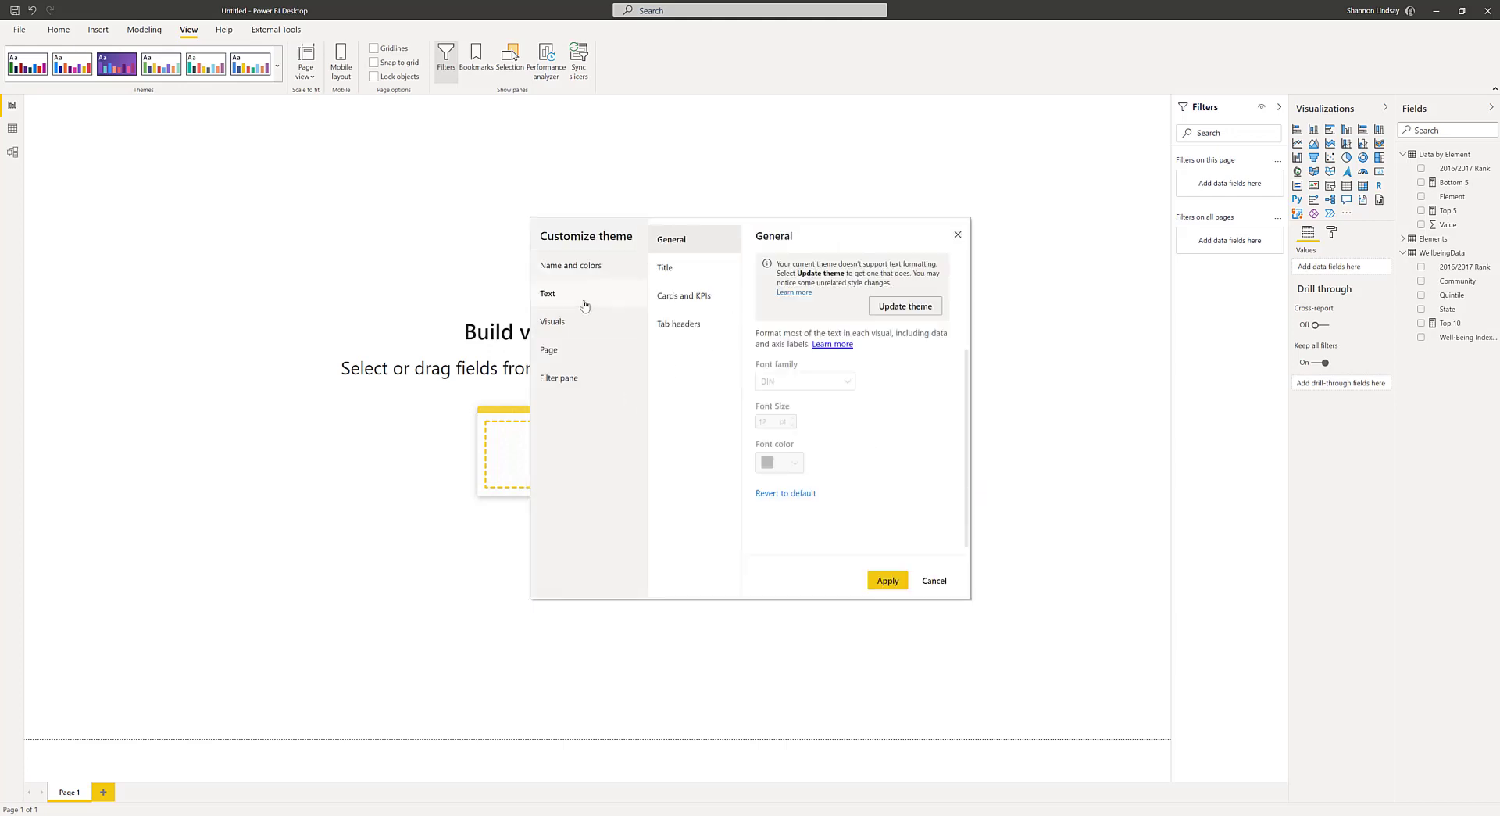
click(905, 306)
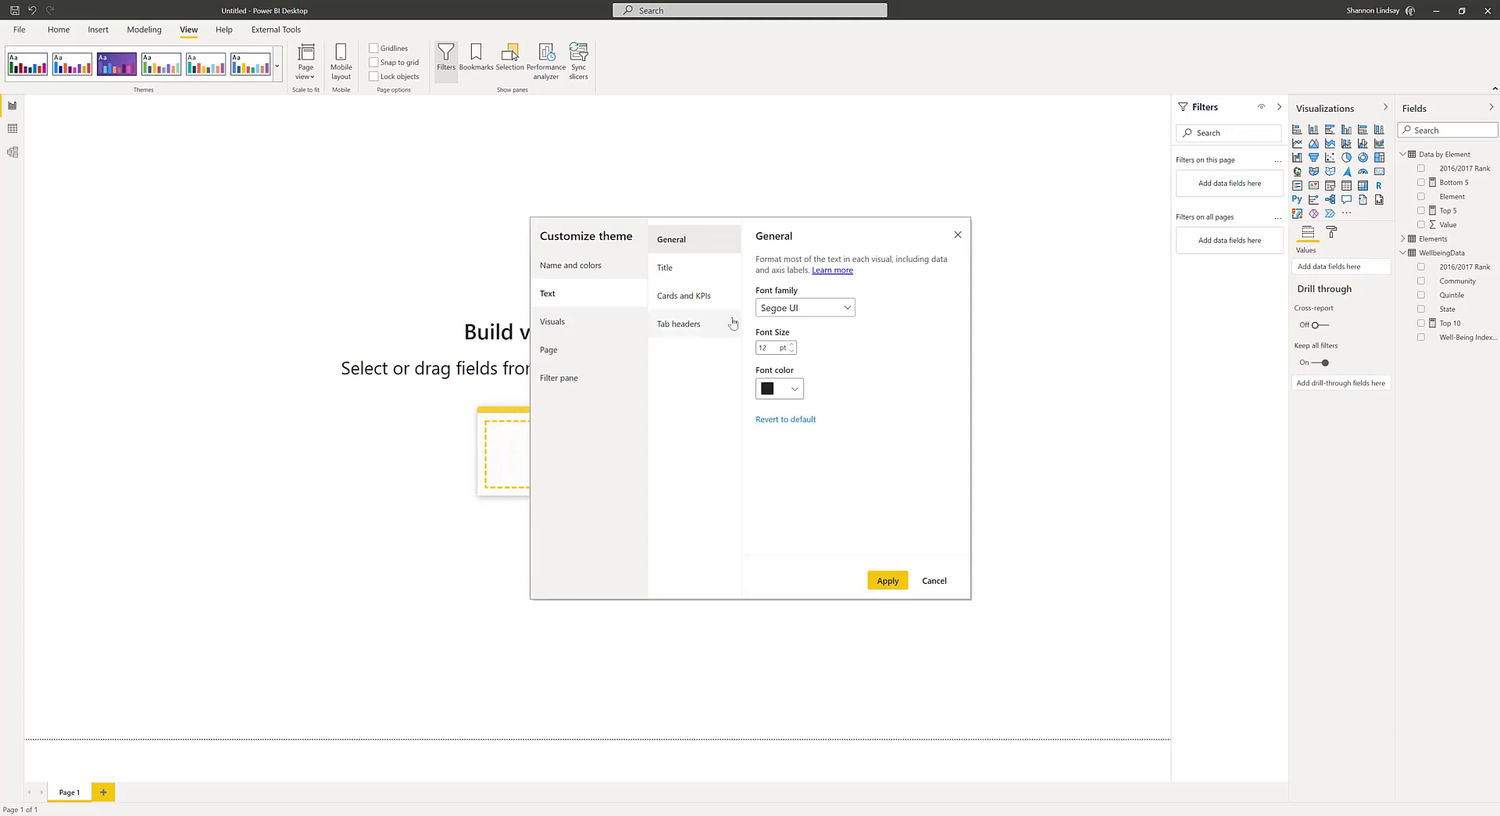
click(791, 345)
click(792, 346)
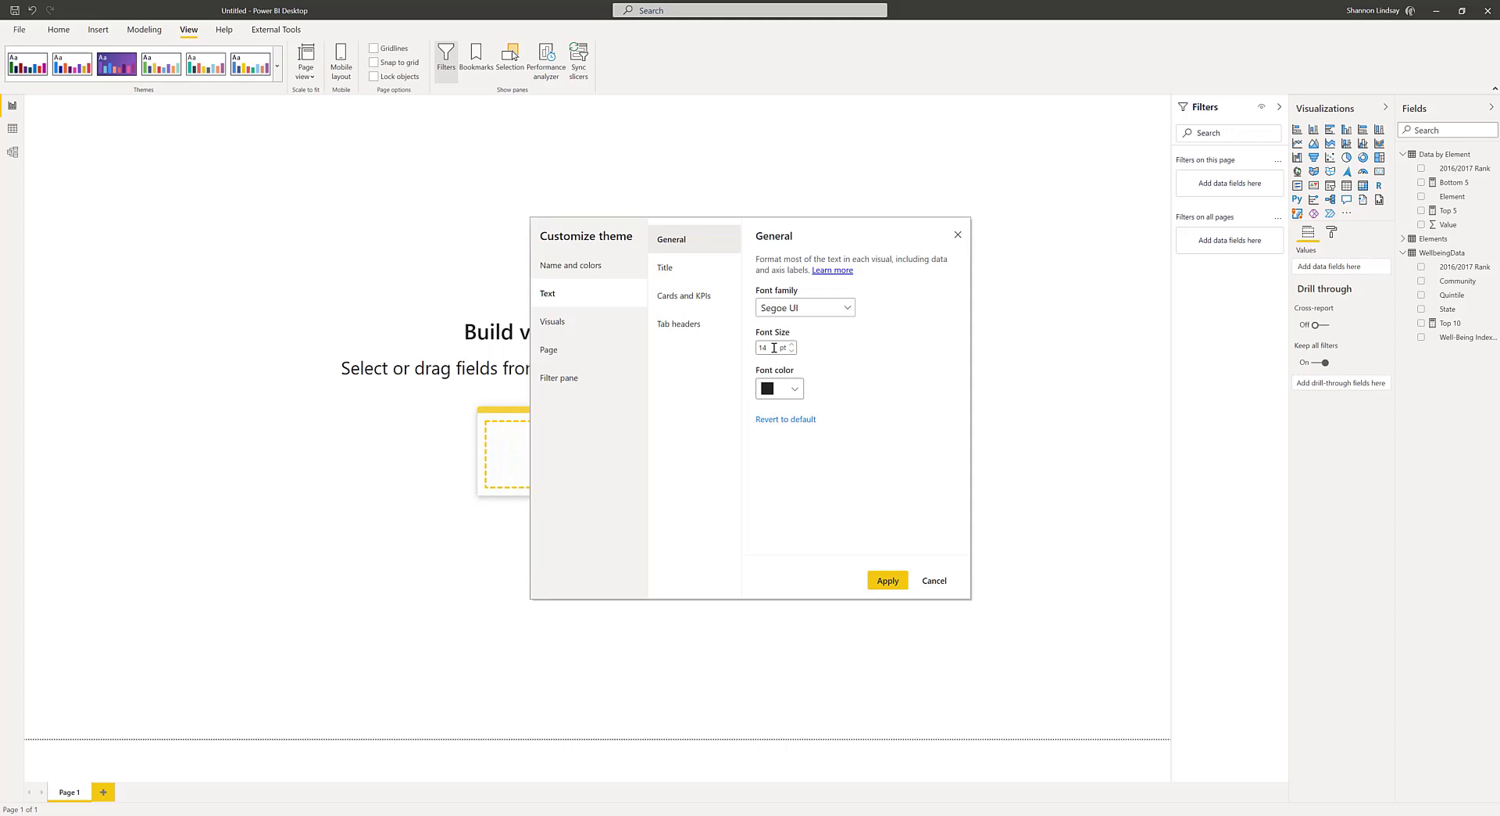
- Set the theme's title font size to 14 pt, check the Cards and KPIs and Tab headers text settings, and apply the theme
click(691, 267)
click(791, 333)
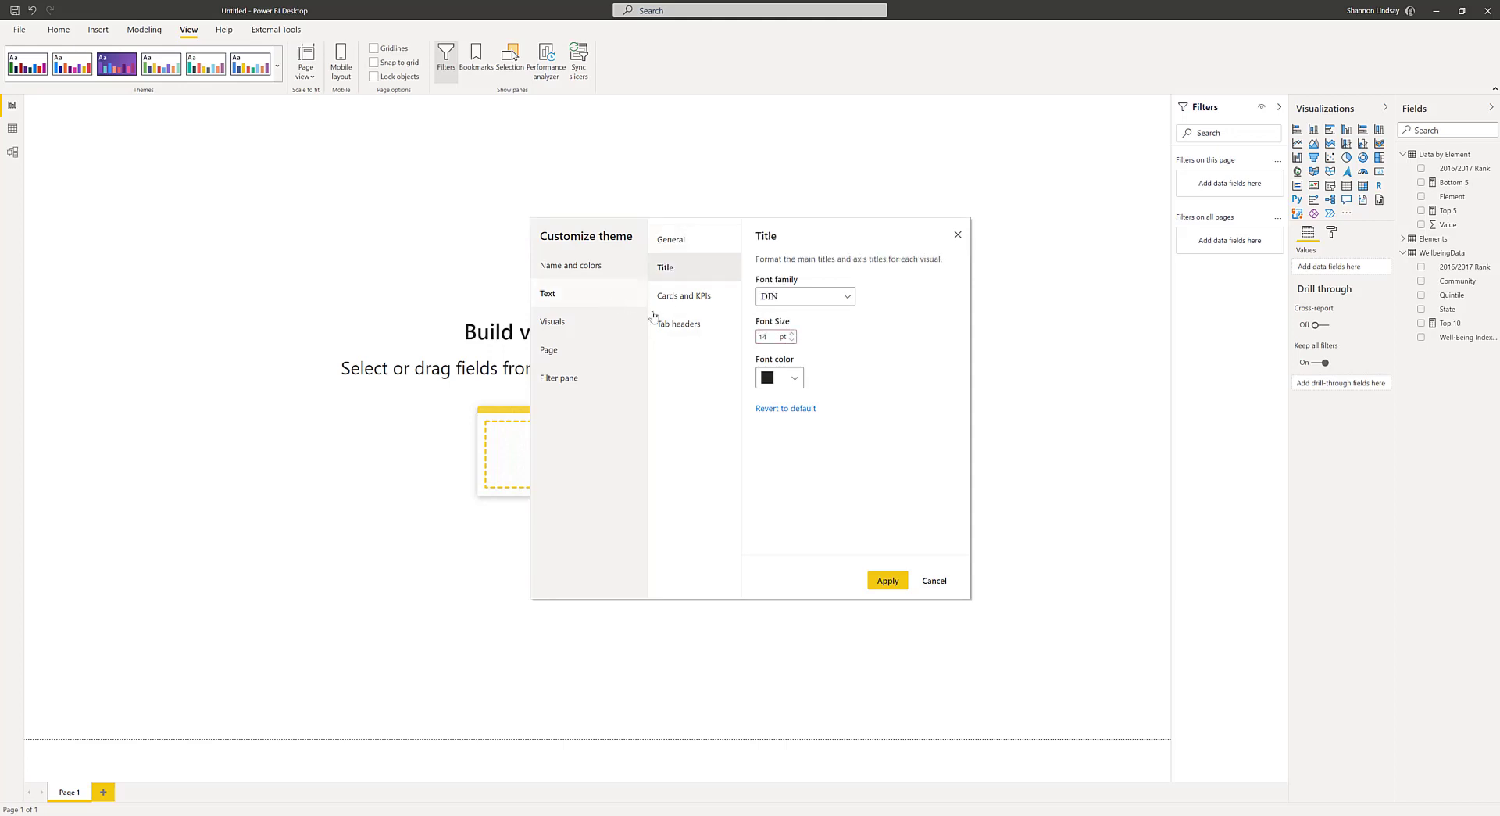
click(681, 297)
click(701, 334)
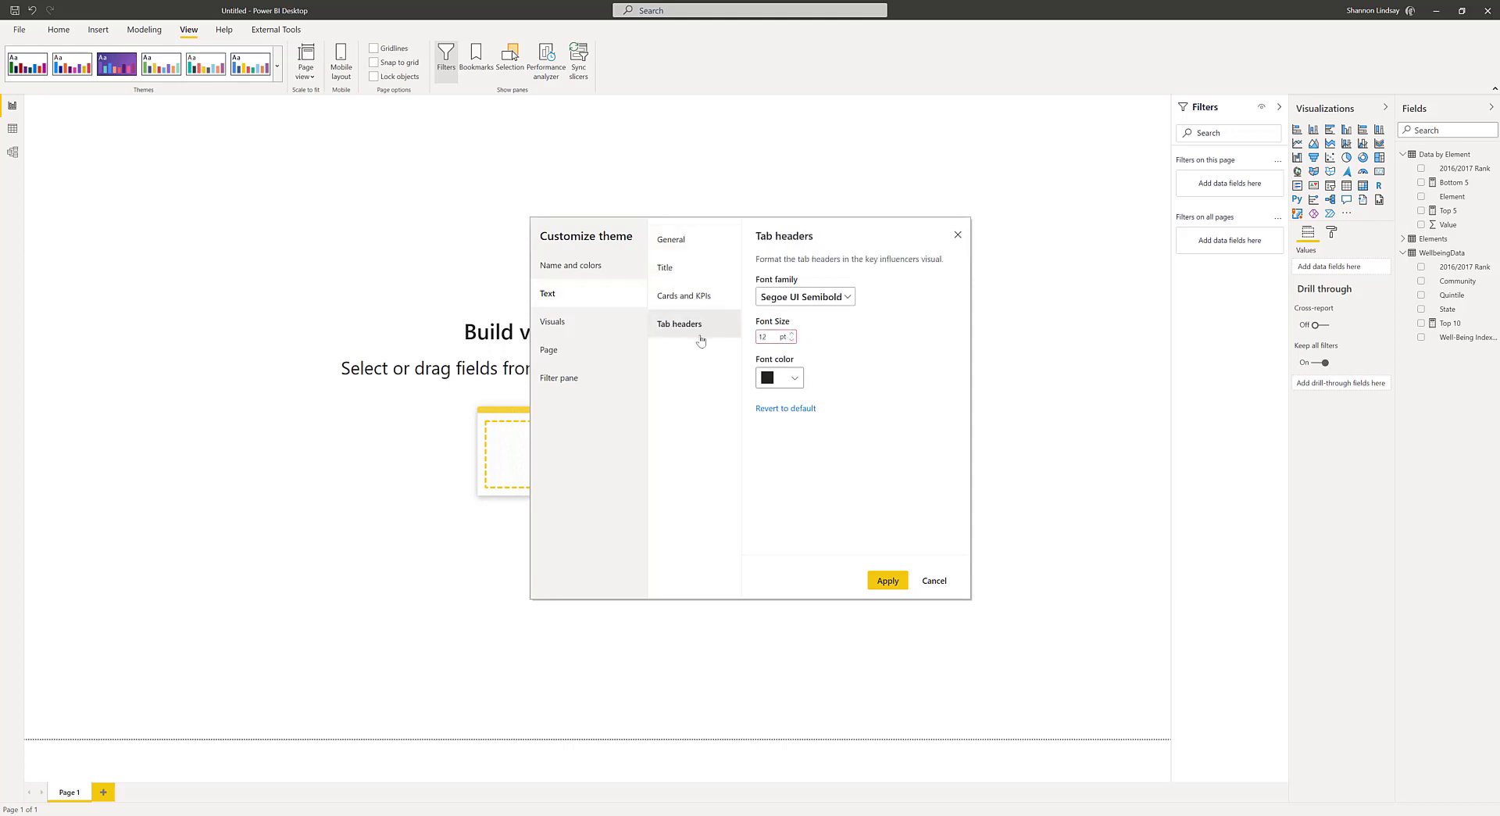
click(888, 580)
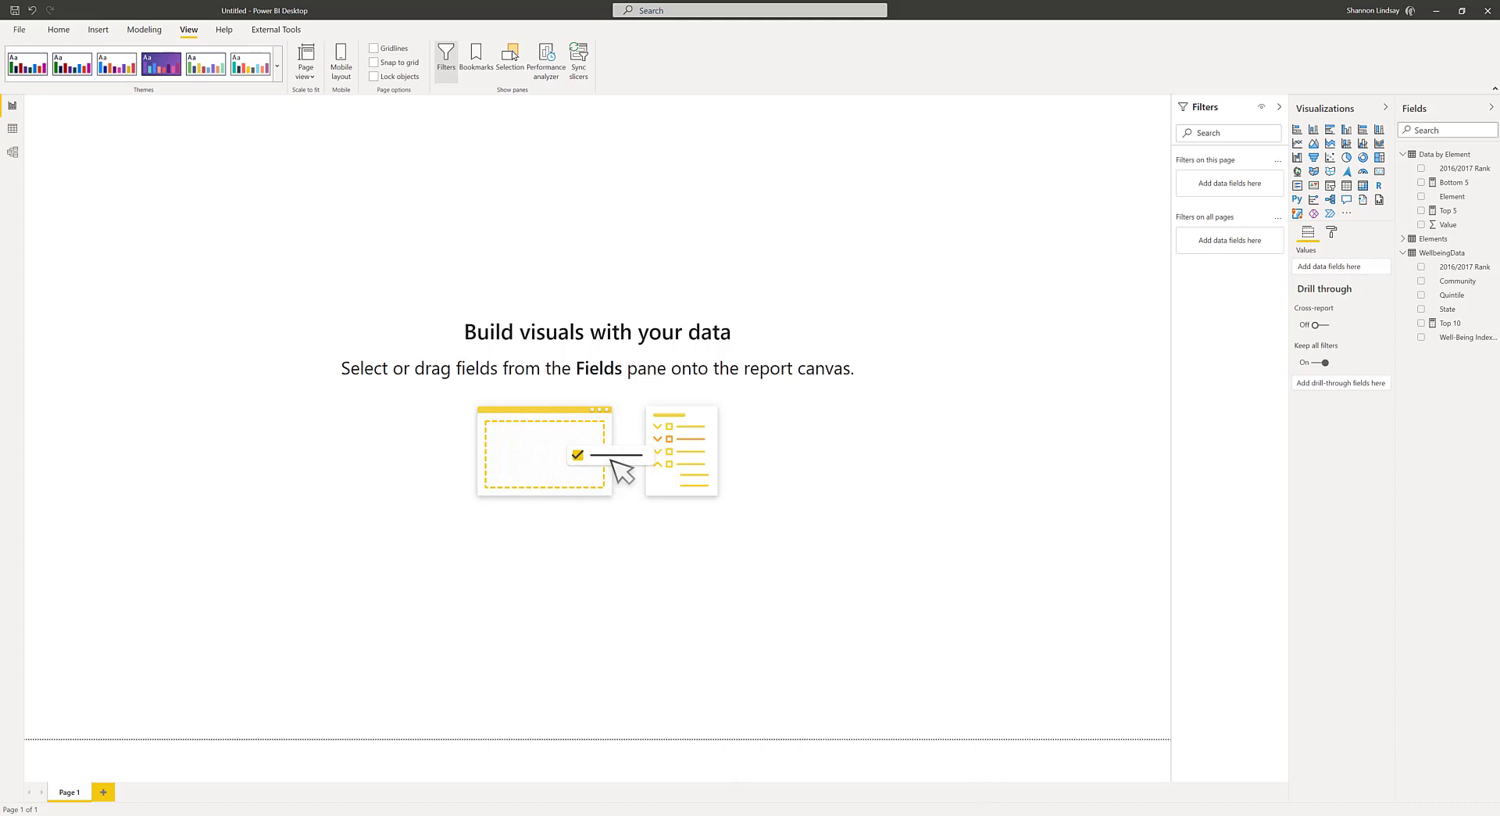
- Switch to the PowerPoint deck, add a new slide after the Step 4 slide and delete its title and content placeholders
key(alt+Tab)
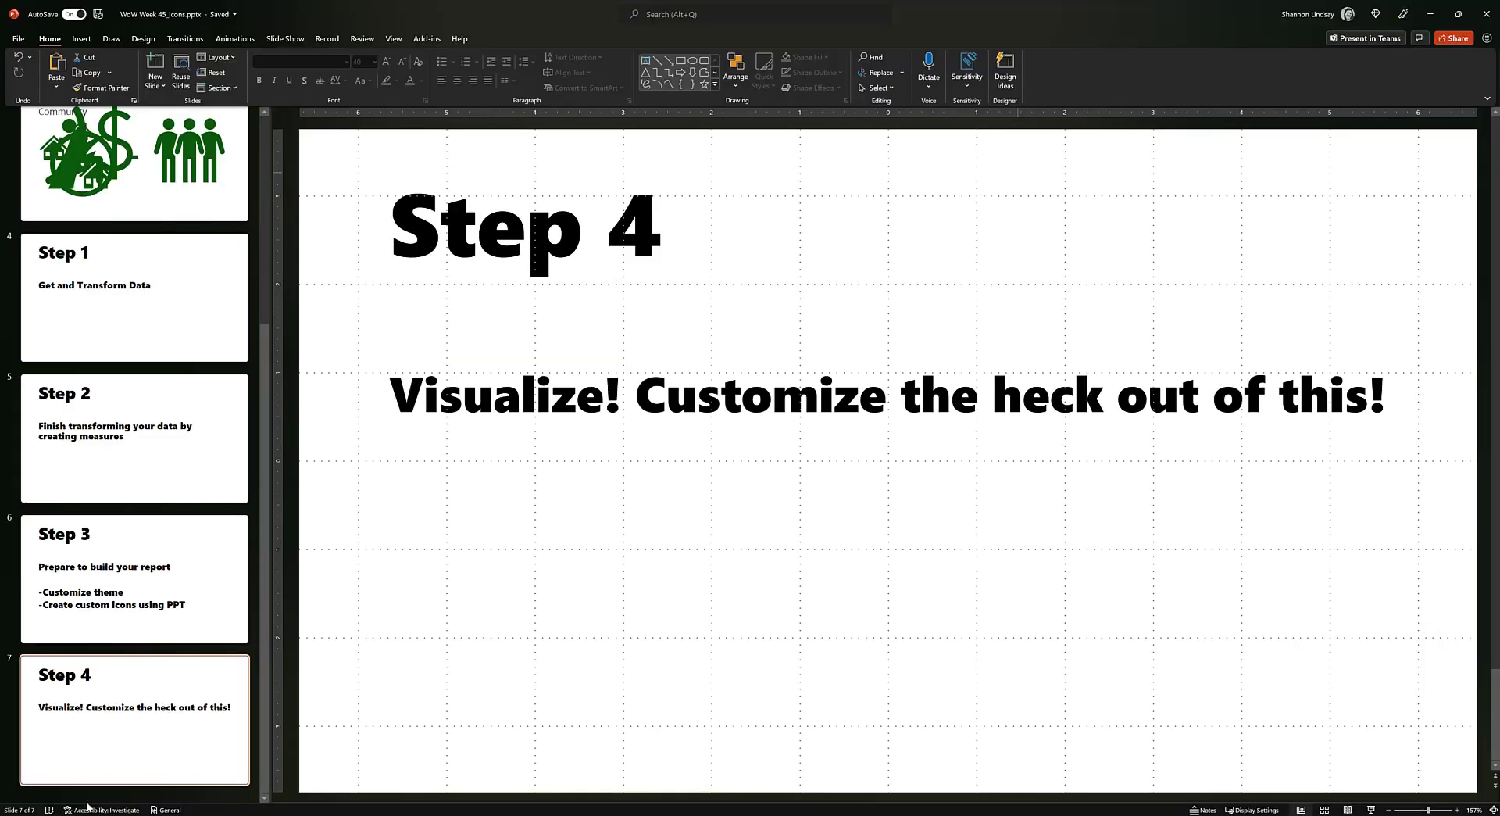
right_click(124, 720)
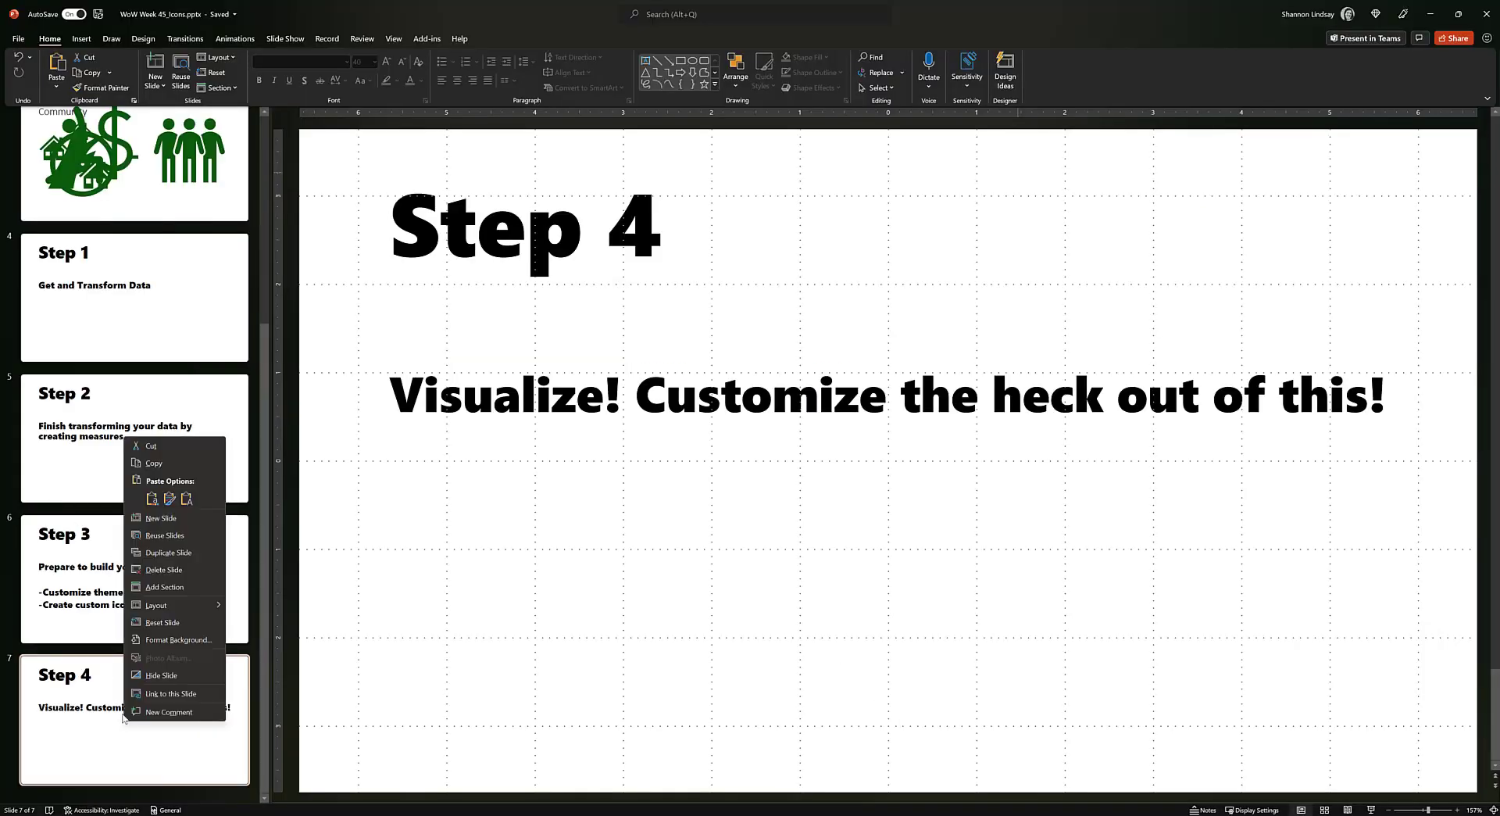
click(165, 522)
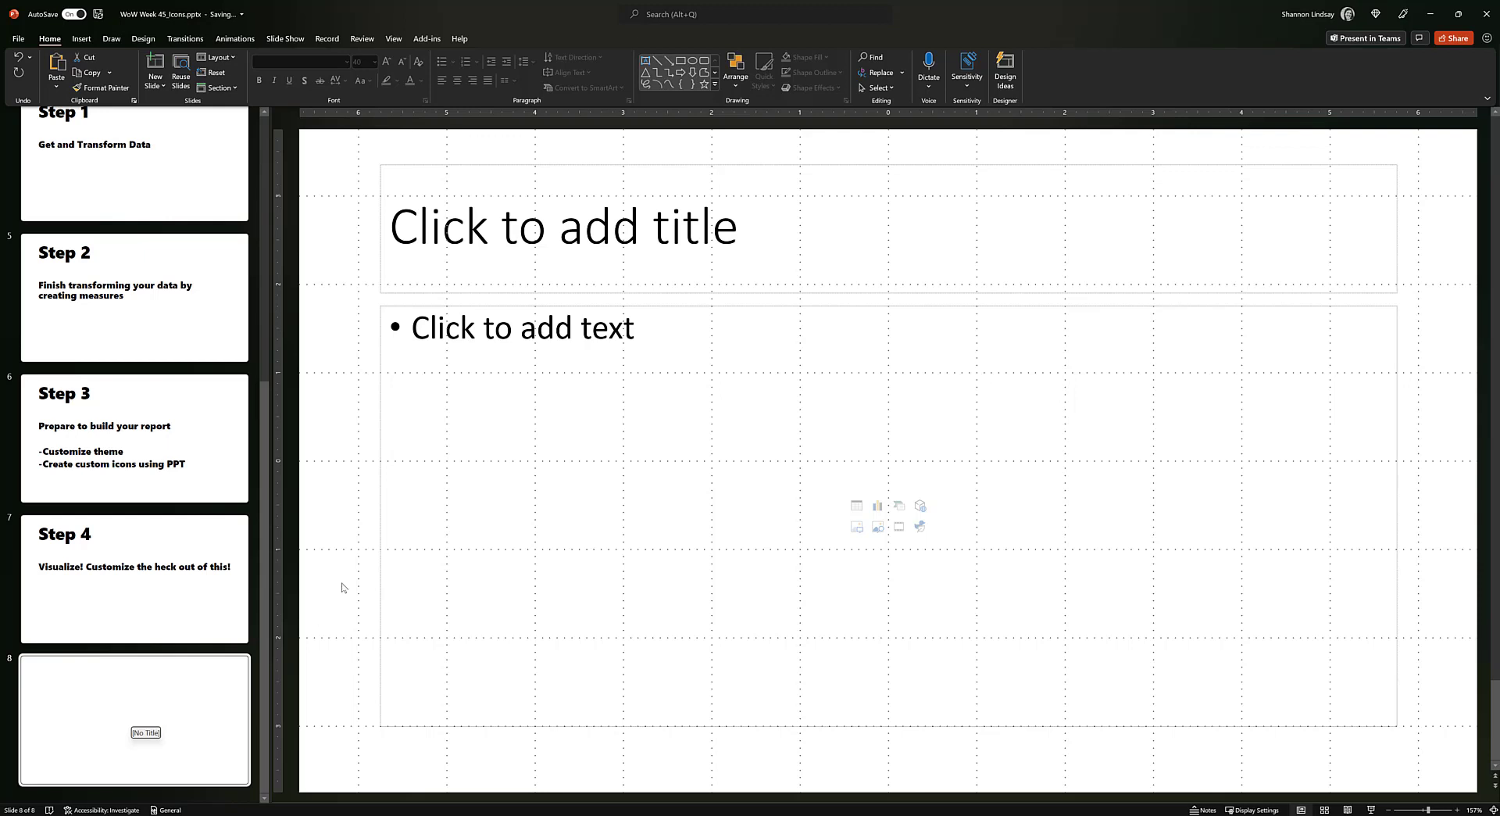
click(489, 164)
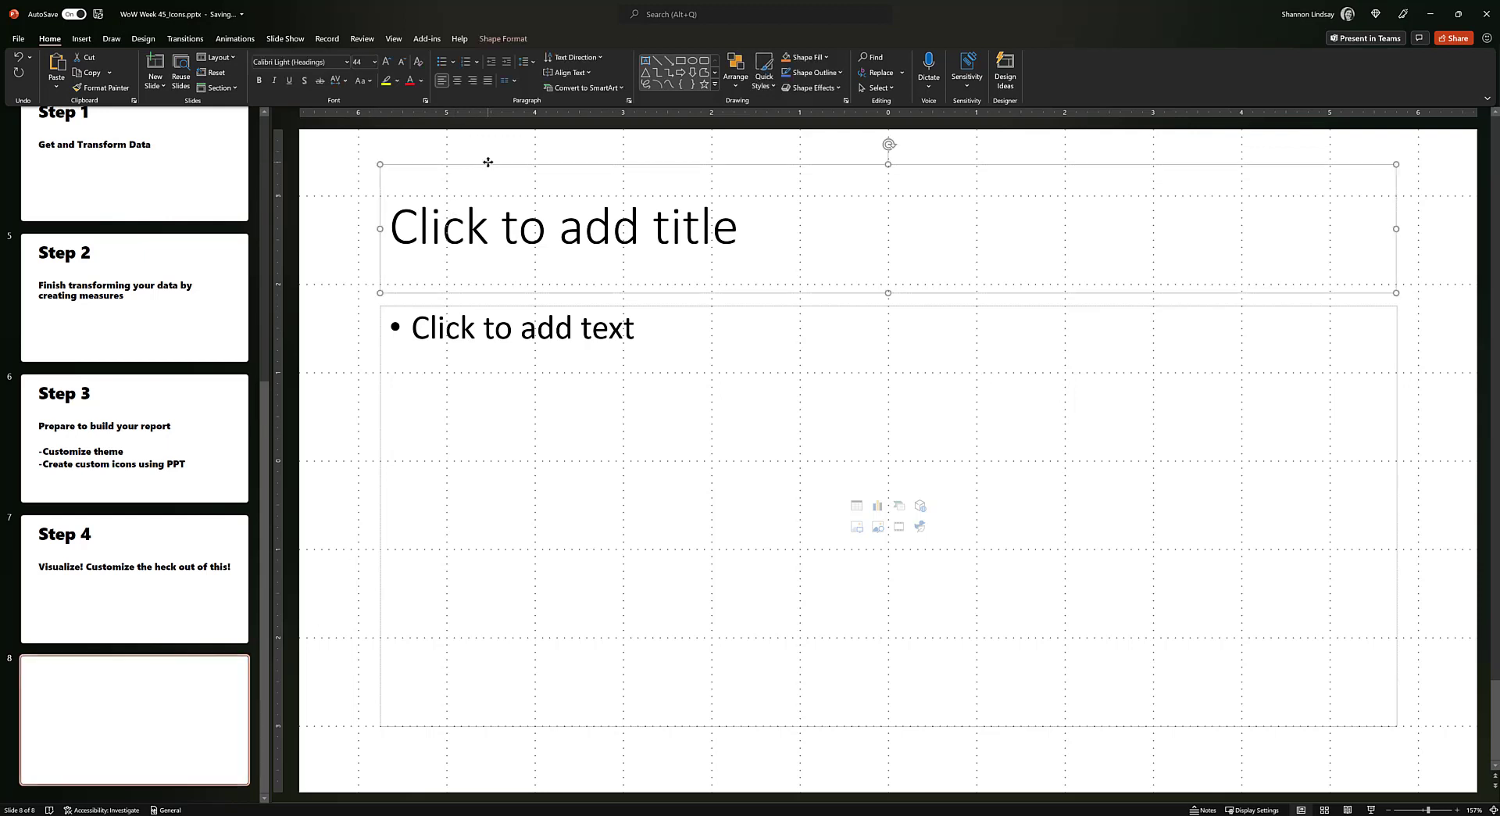
key(Delete)
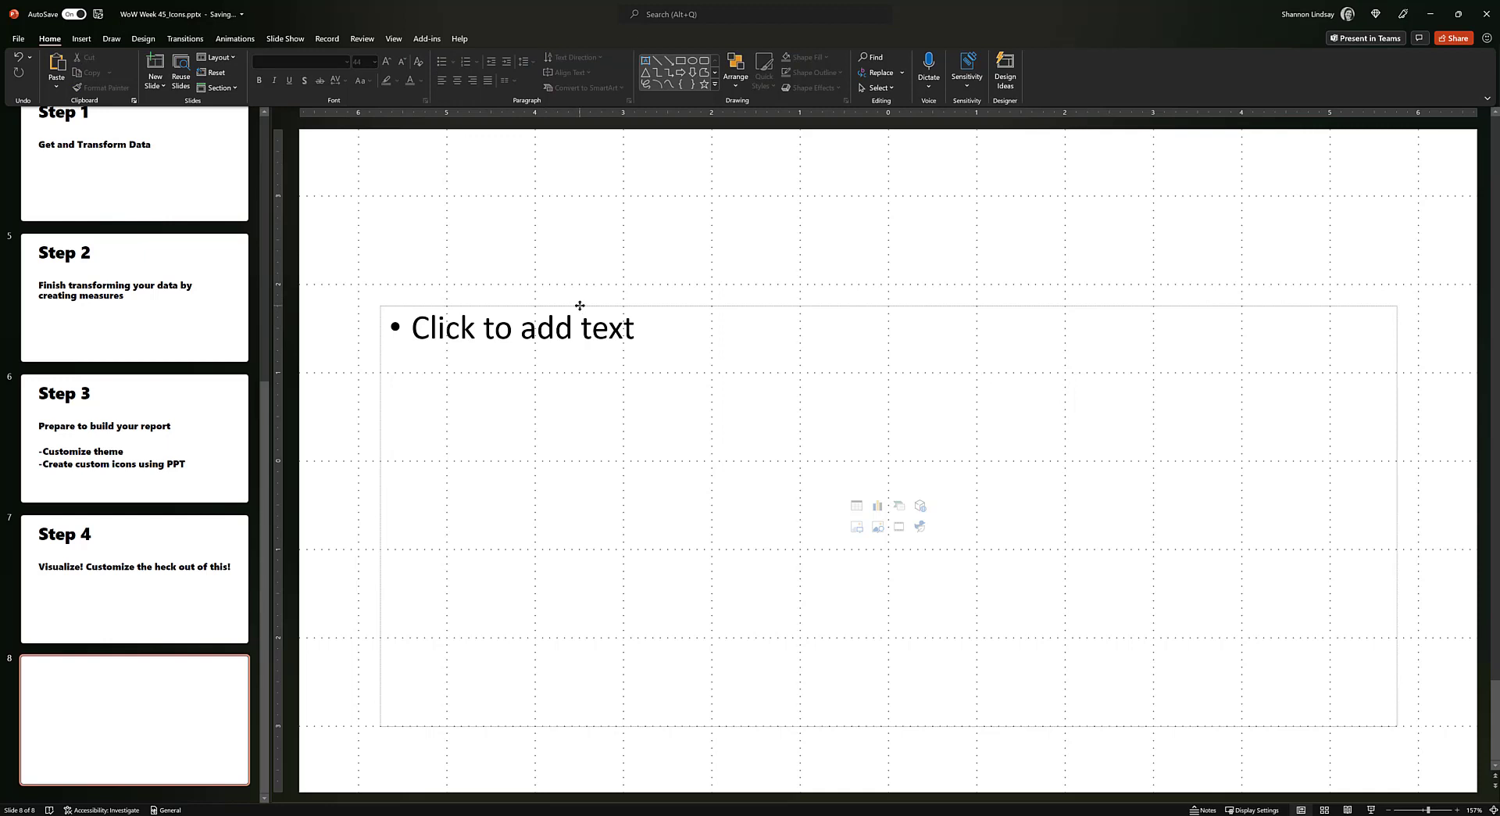
click(580, 305)
key(Delete)
- Insert two stock icons on the blank slide: an outlined house found with "home" and a solid flexed arm found with "strong"
click(81, 38)
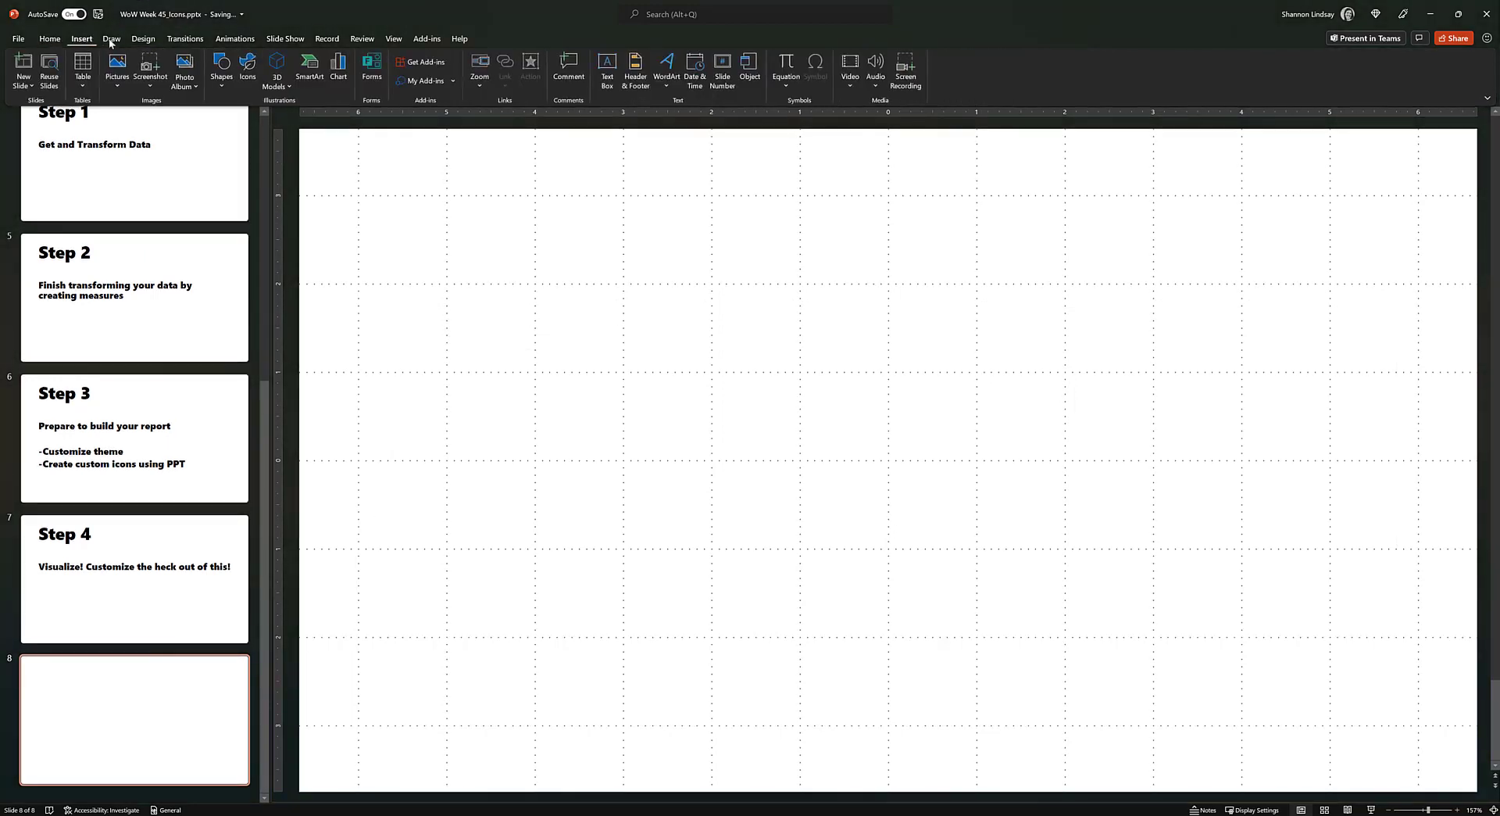
click(257, 64)
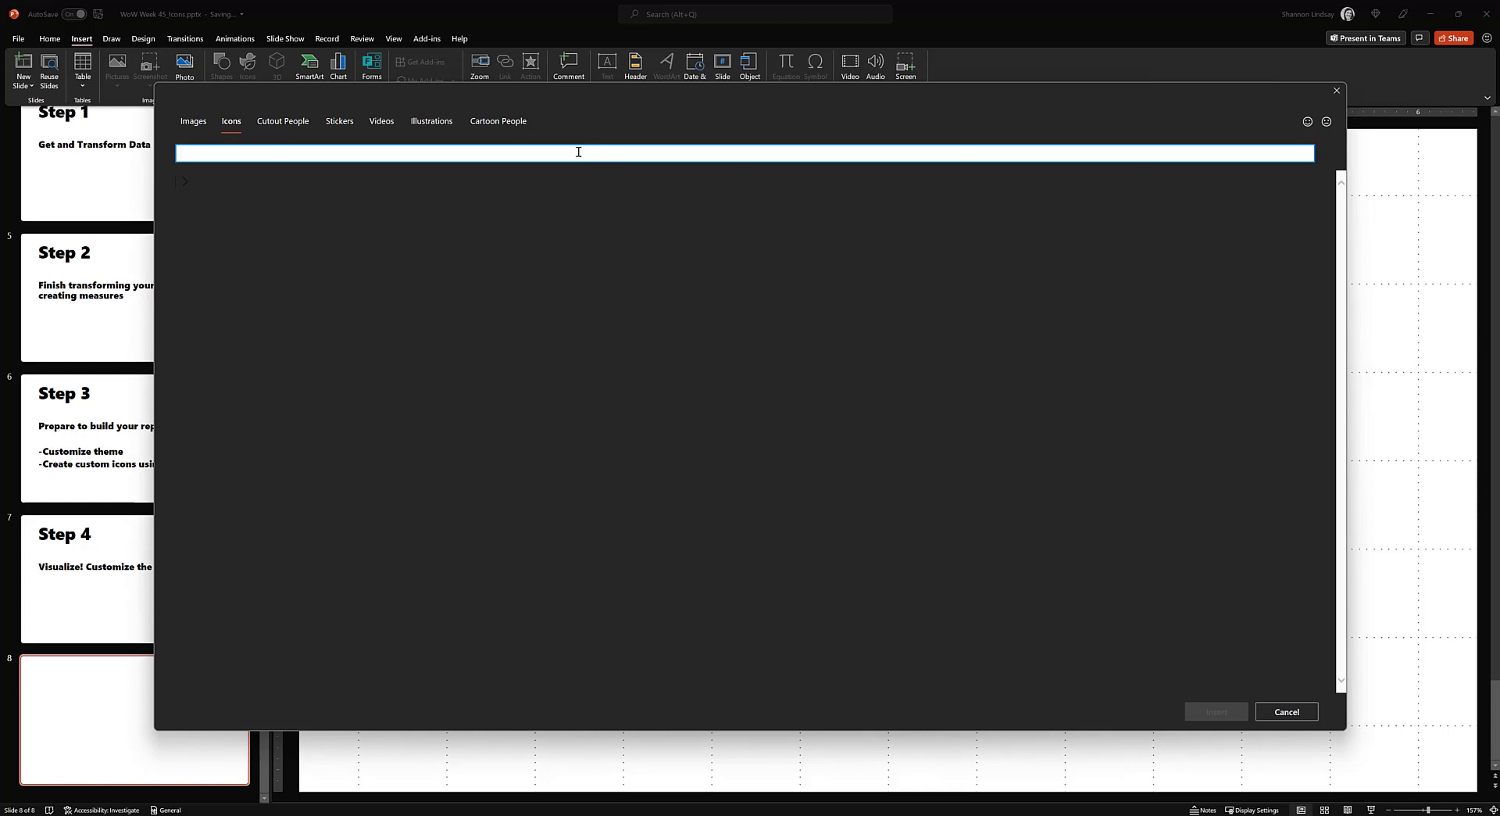
text(home)
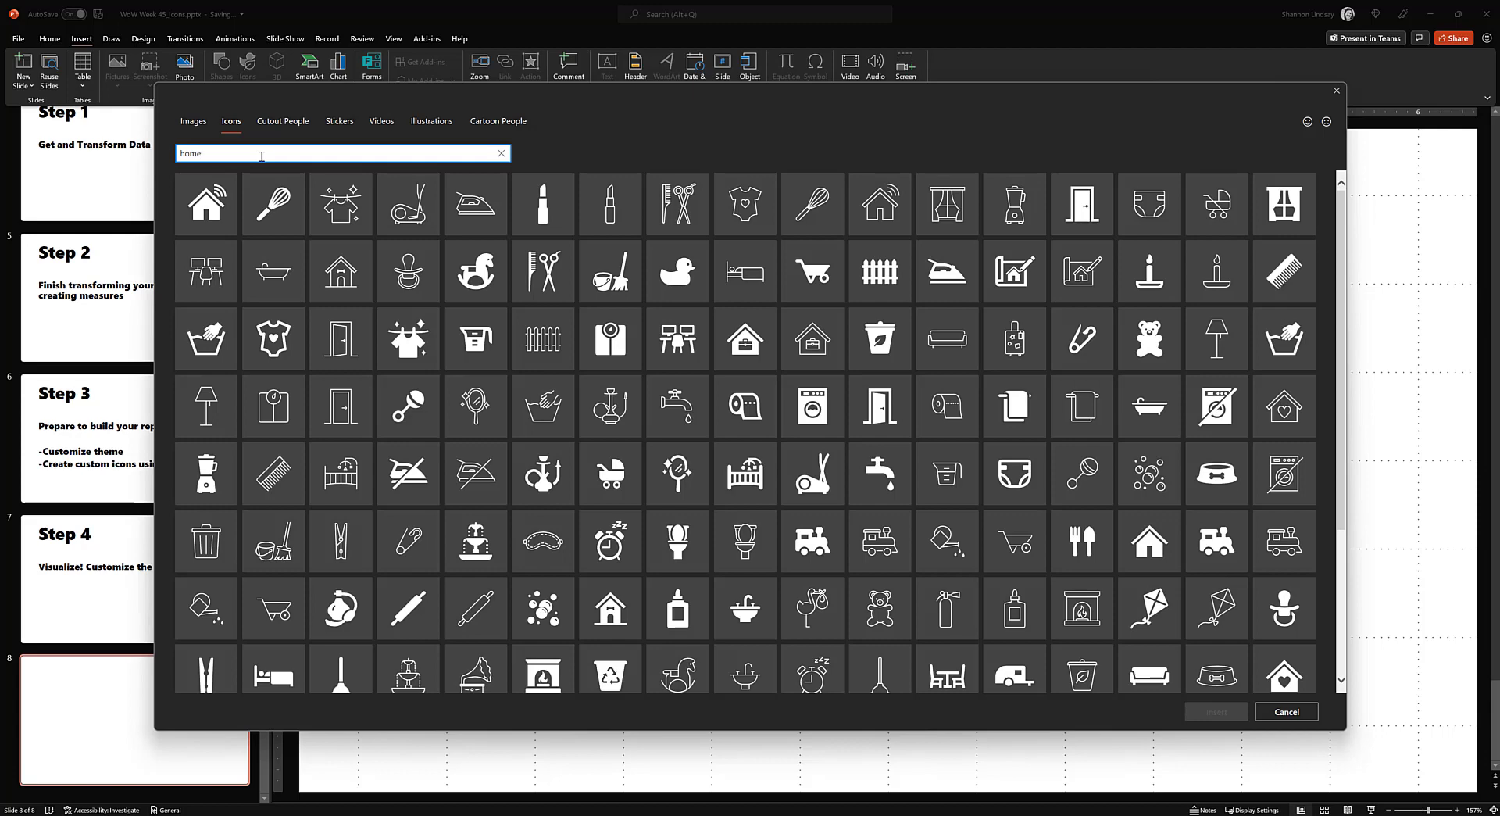
scroll(476, 343, down, 3)
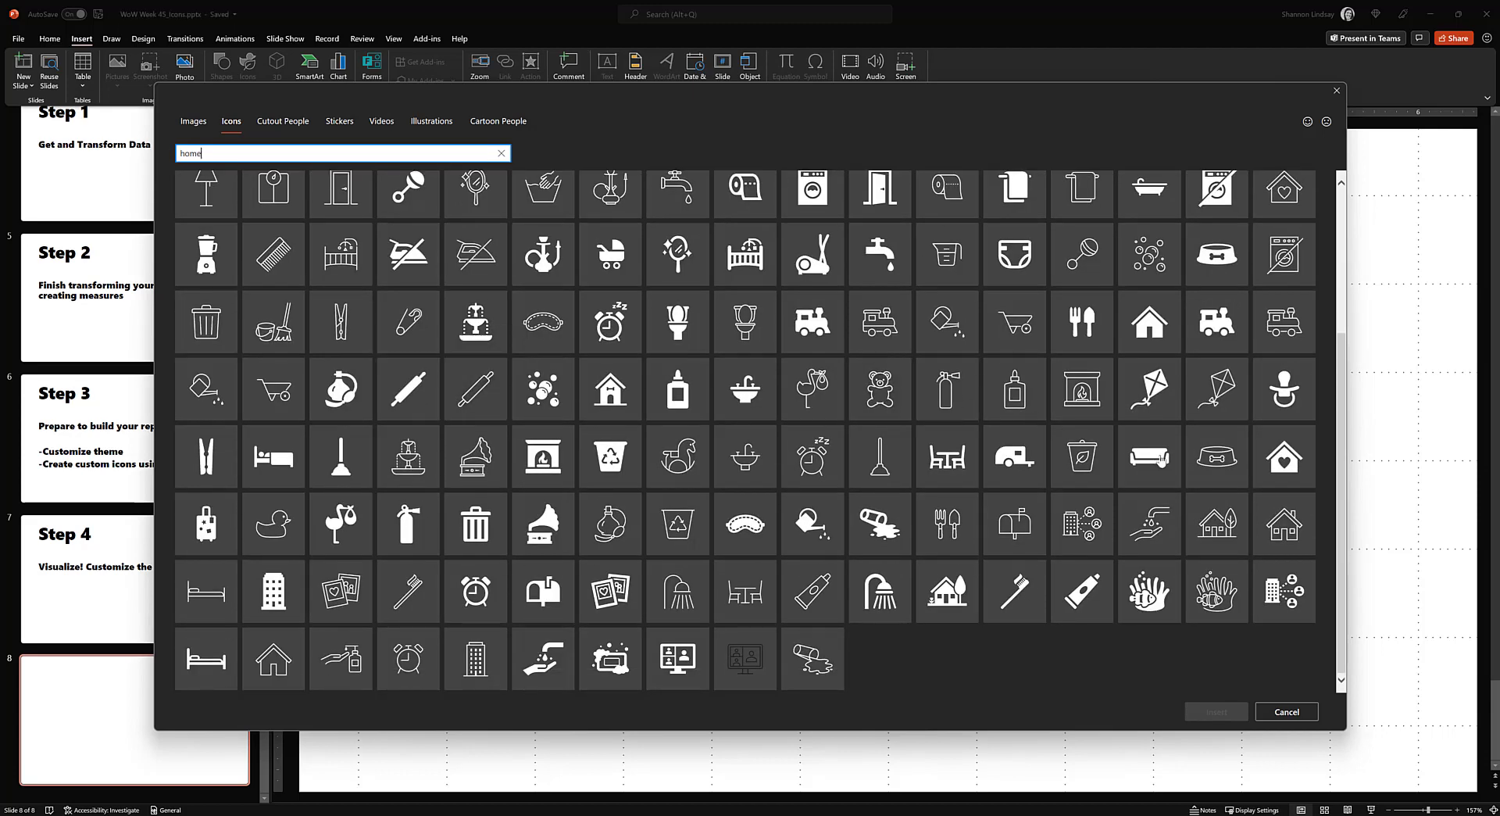
click(1291, 535)
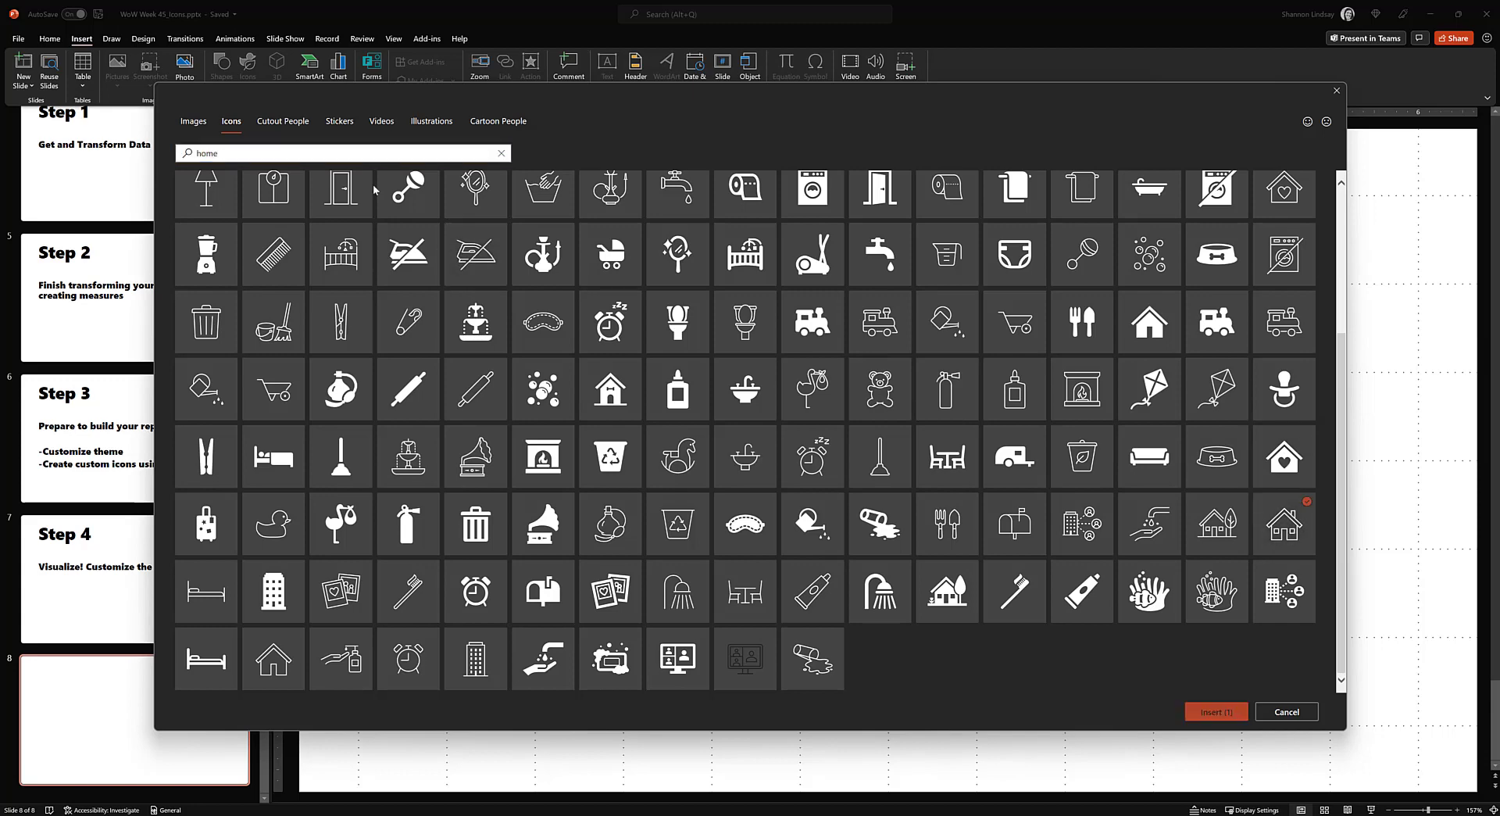
double_click(324, 153)
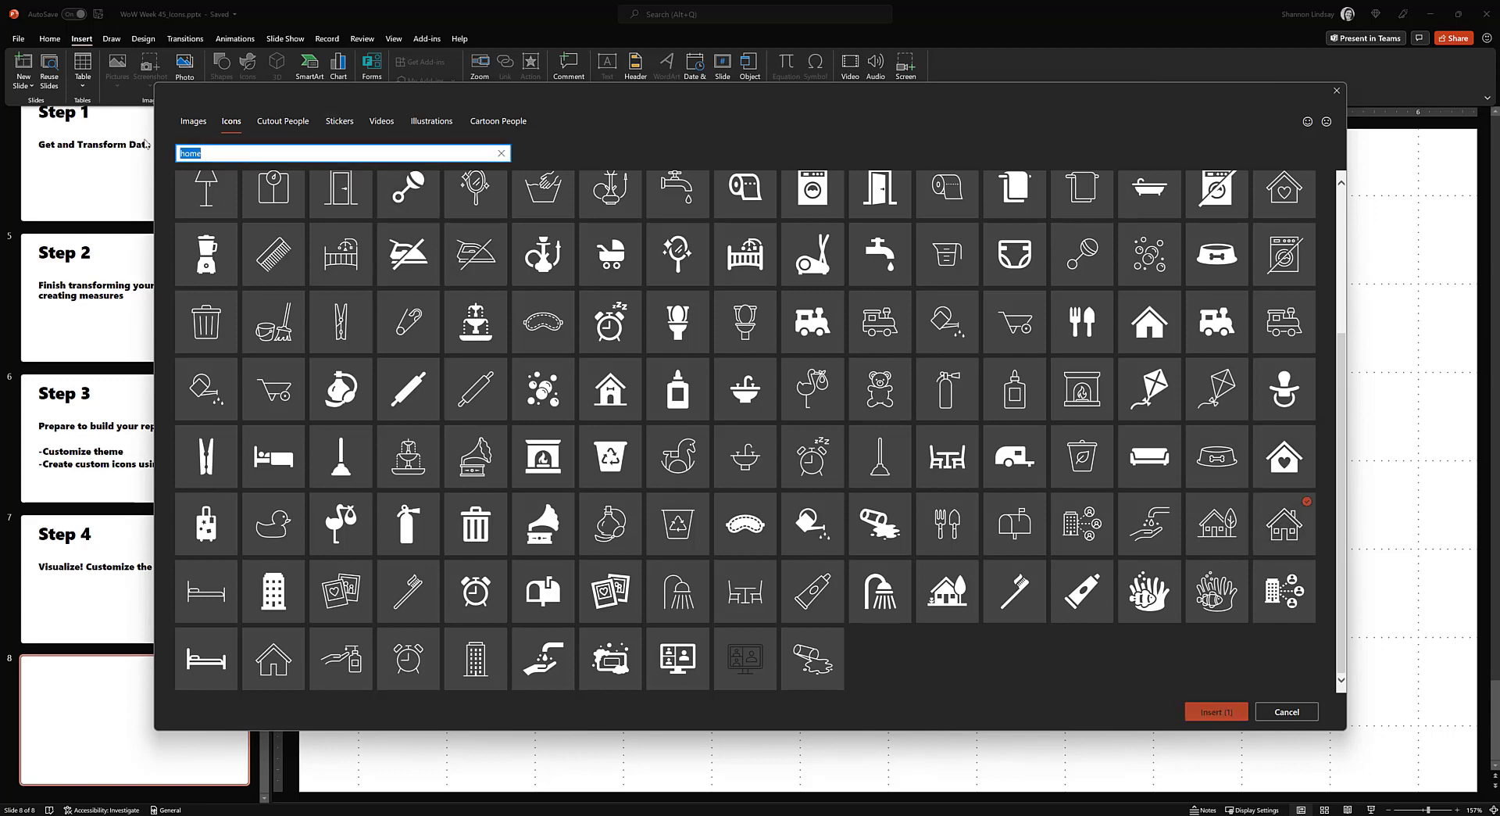
text(strong)
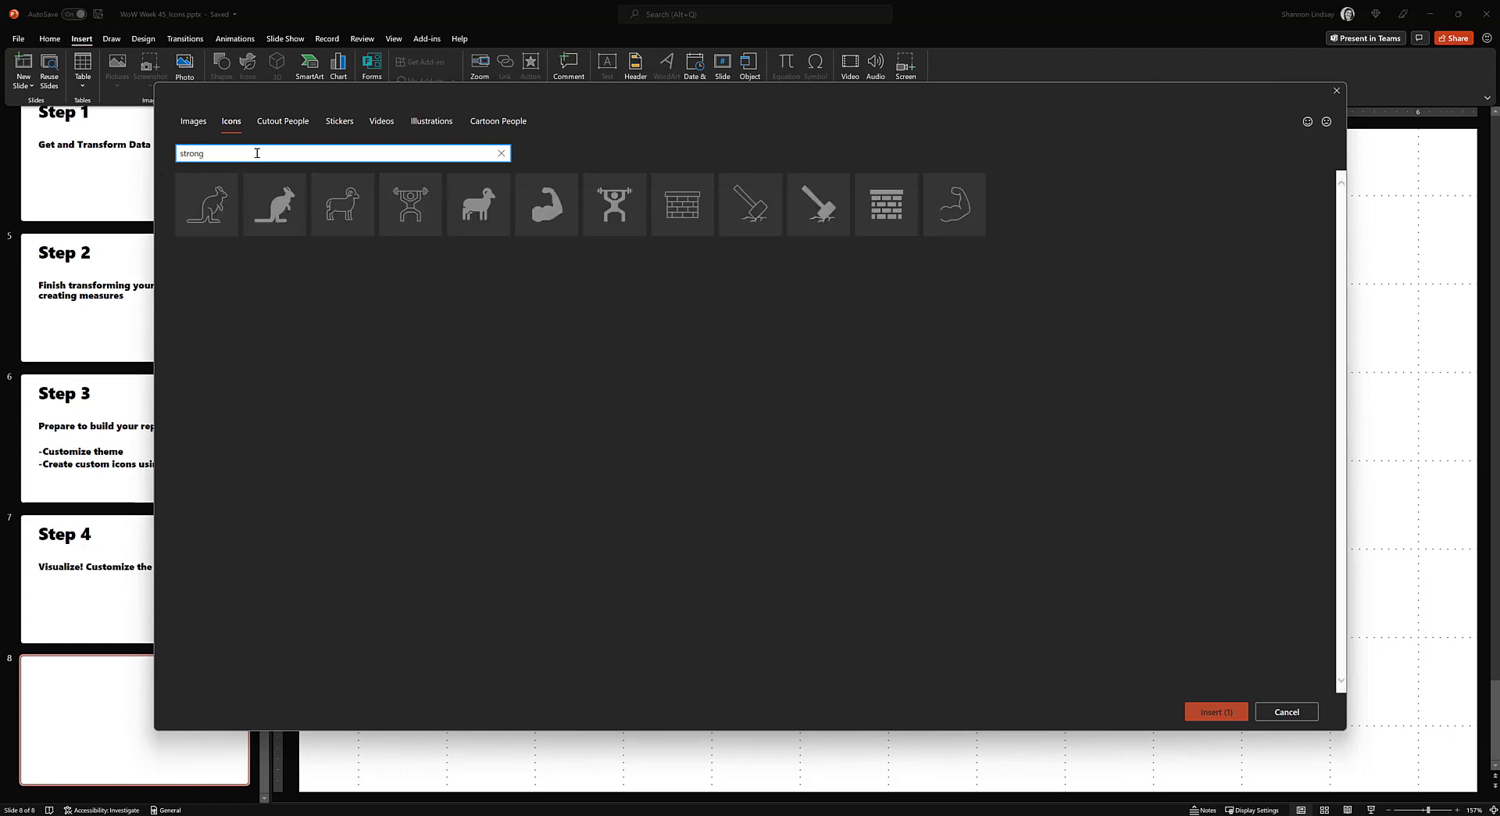
click(558, 199)
click(394, 154)
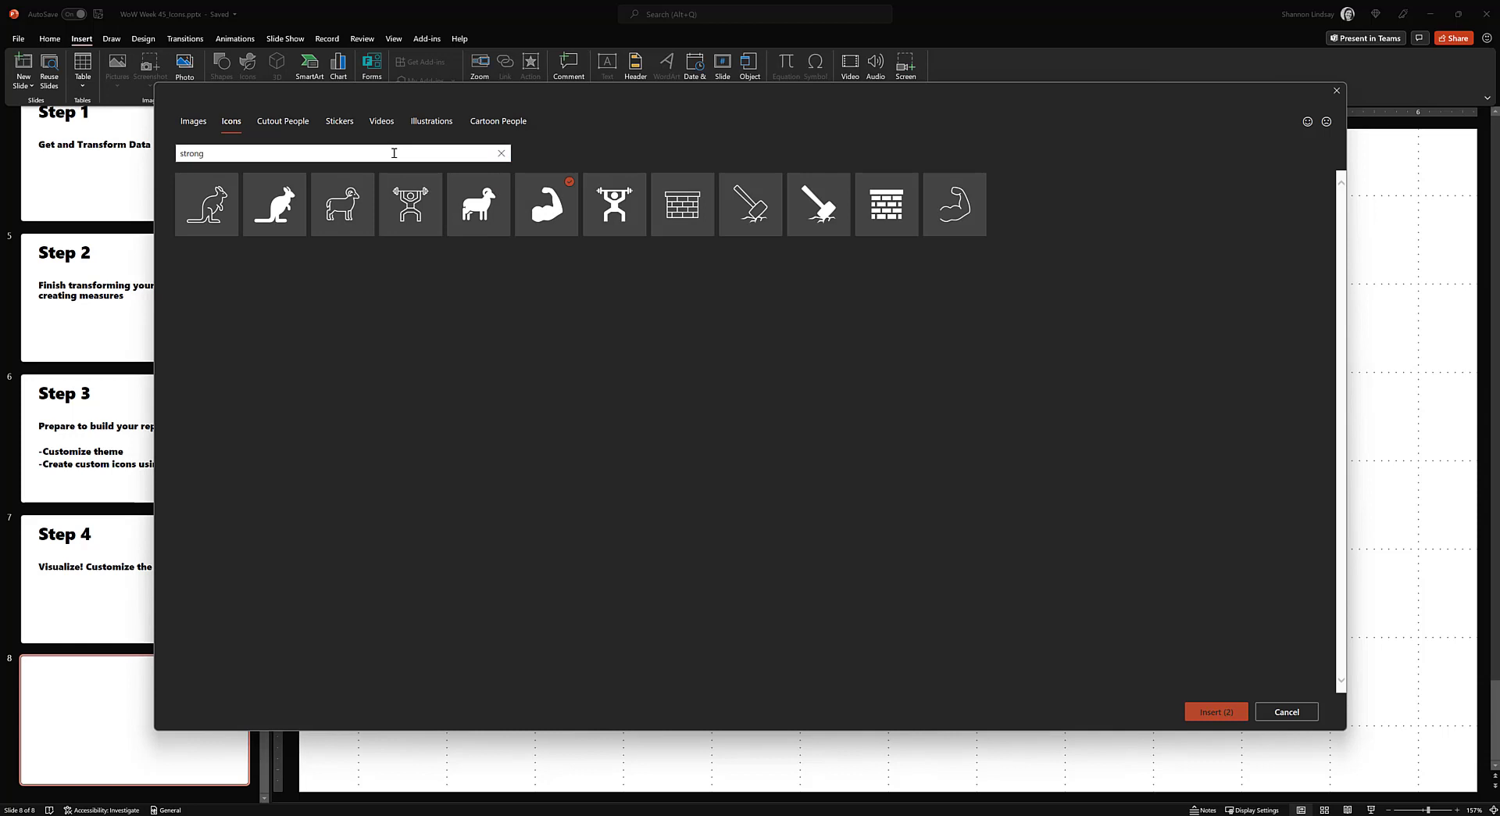
click(1213, 714)
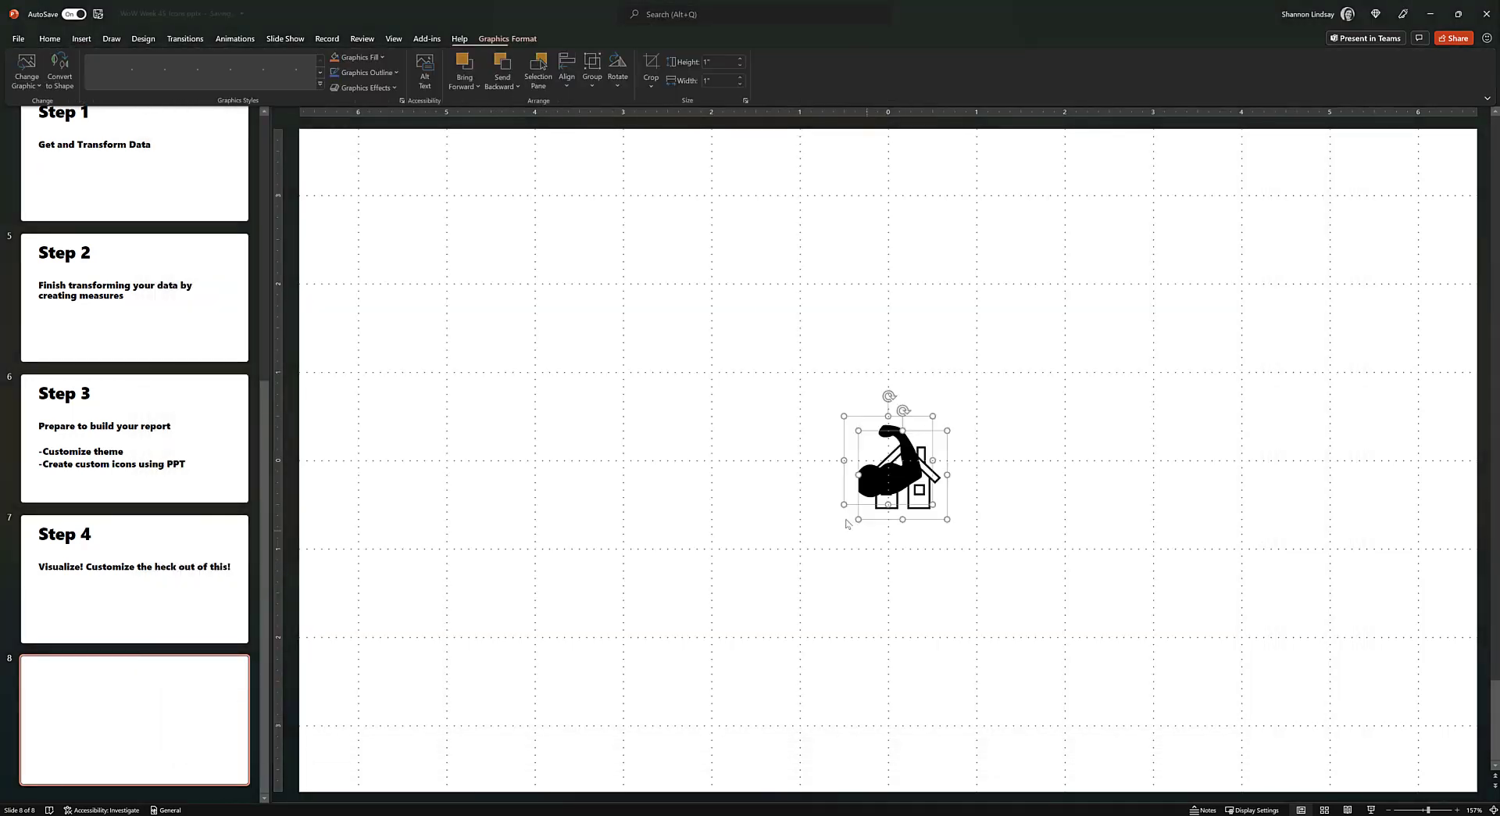
- Separate and enlarge the icons, placing the house on the slide's left half and the arm, about 3.95" square, on the right
drag(883, 475, 936, 514)
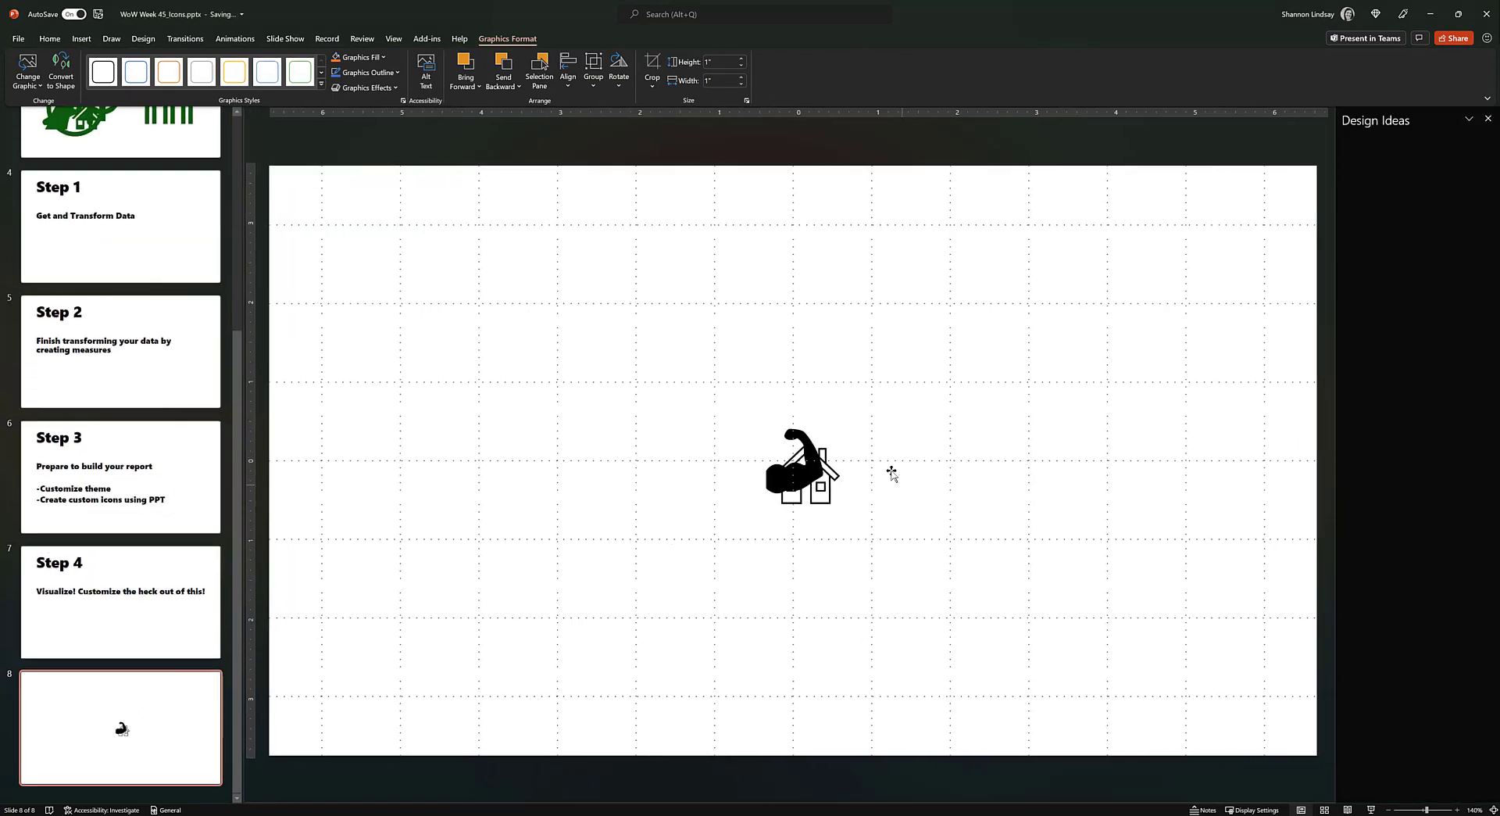
drag(782, 490, 769, 679)
drag(672, 543, 546, 455)
drag(797, 492, 1008, 390)
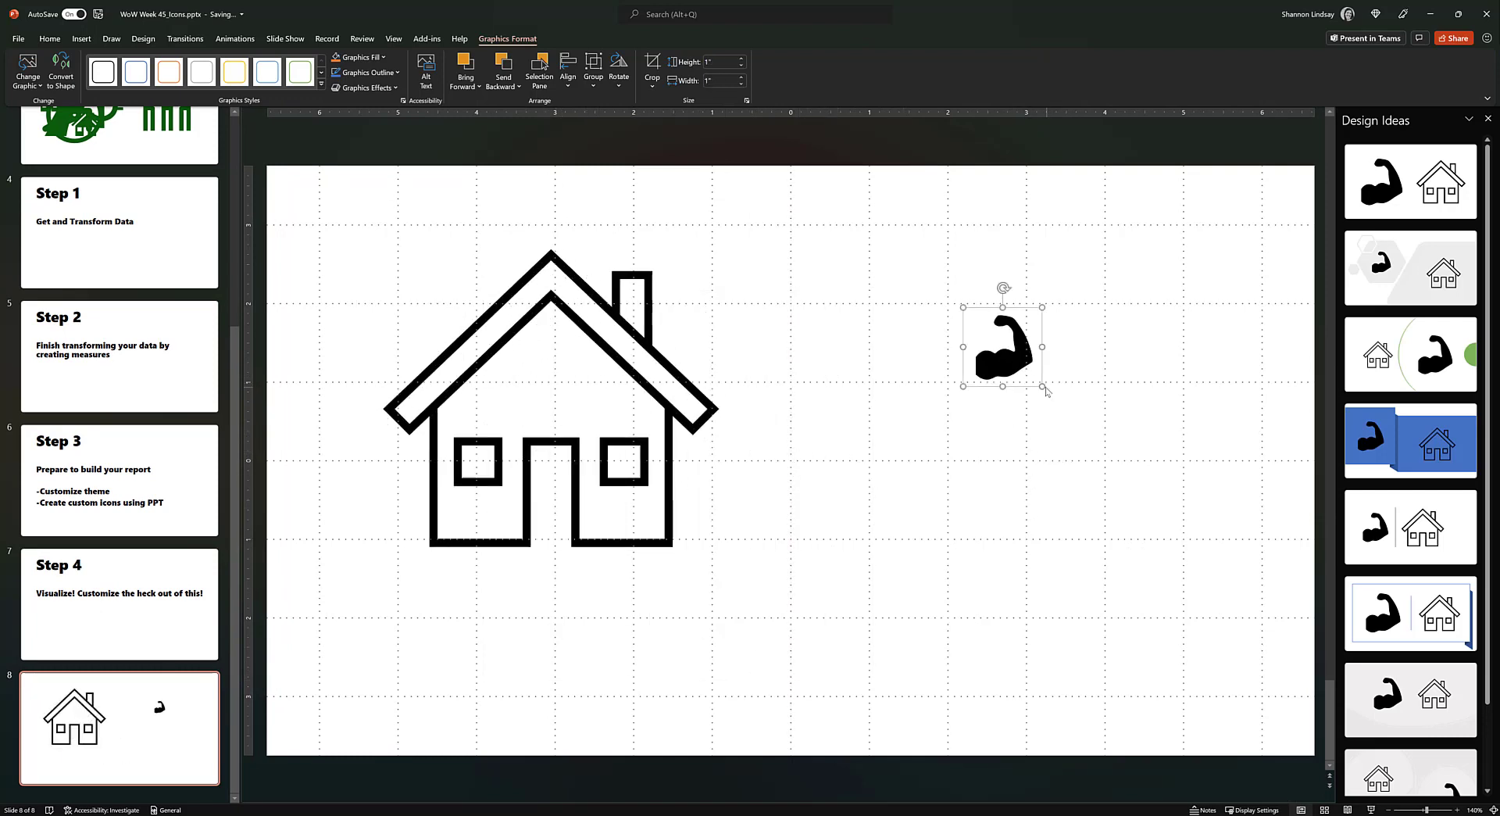
drag(1138, 482, 1240, 623)
drag(1173, 553, 1081, 493)
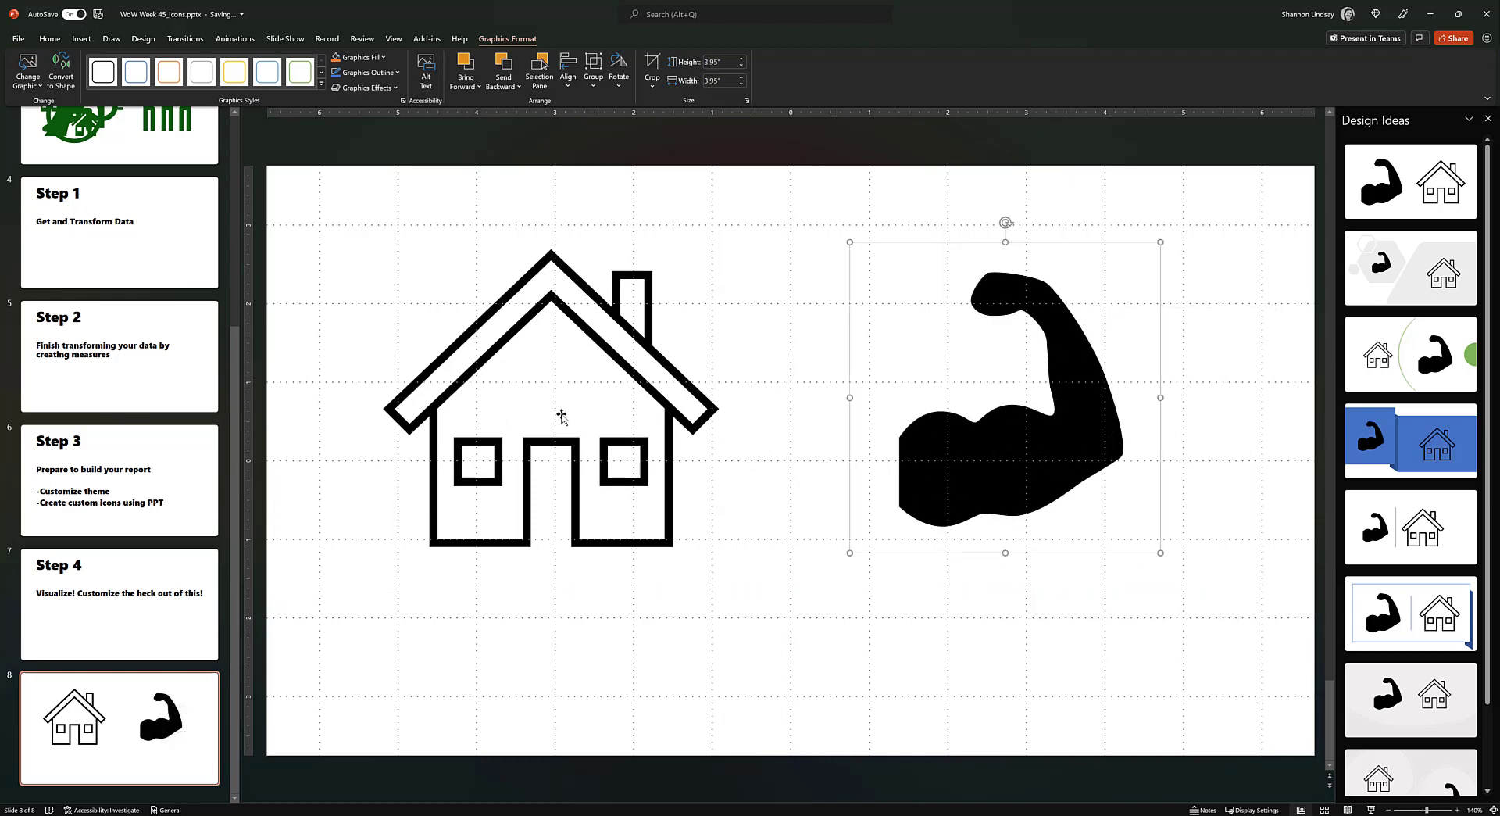
right_click(922, 425)
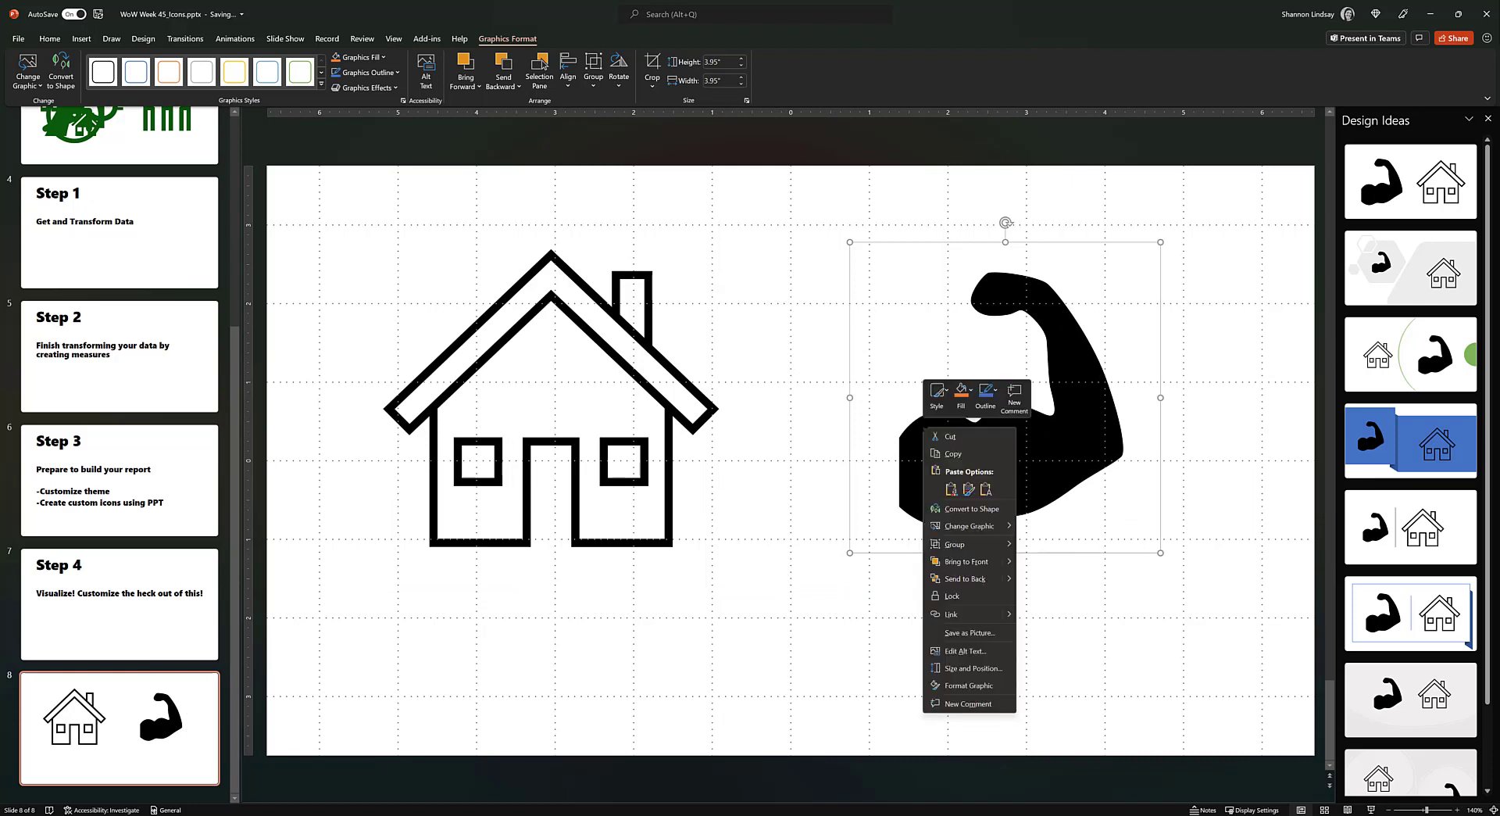
click(973, 633)
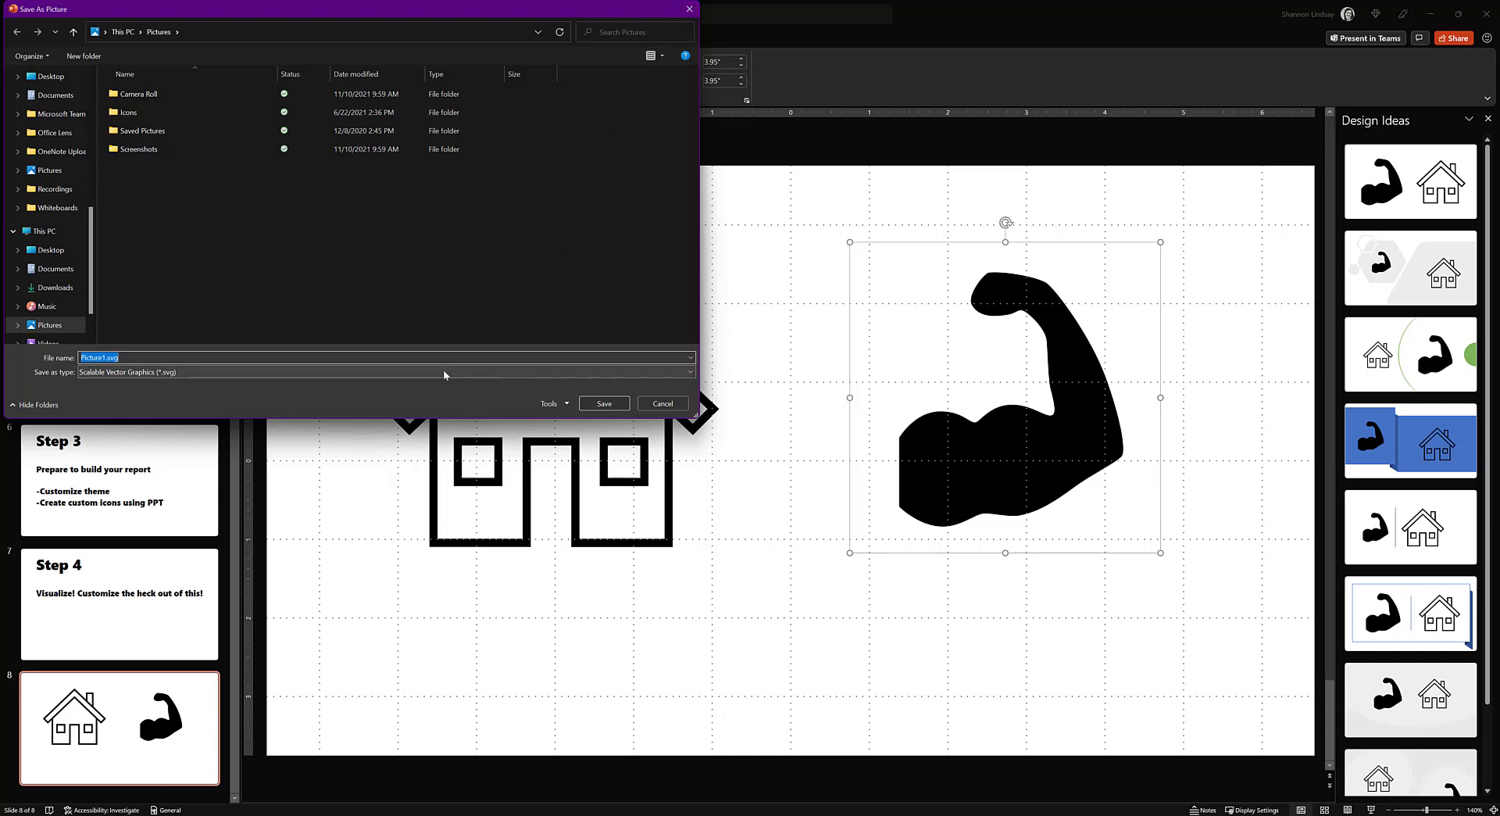
click(662, 403)
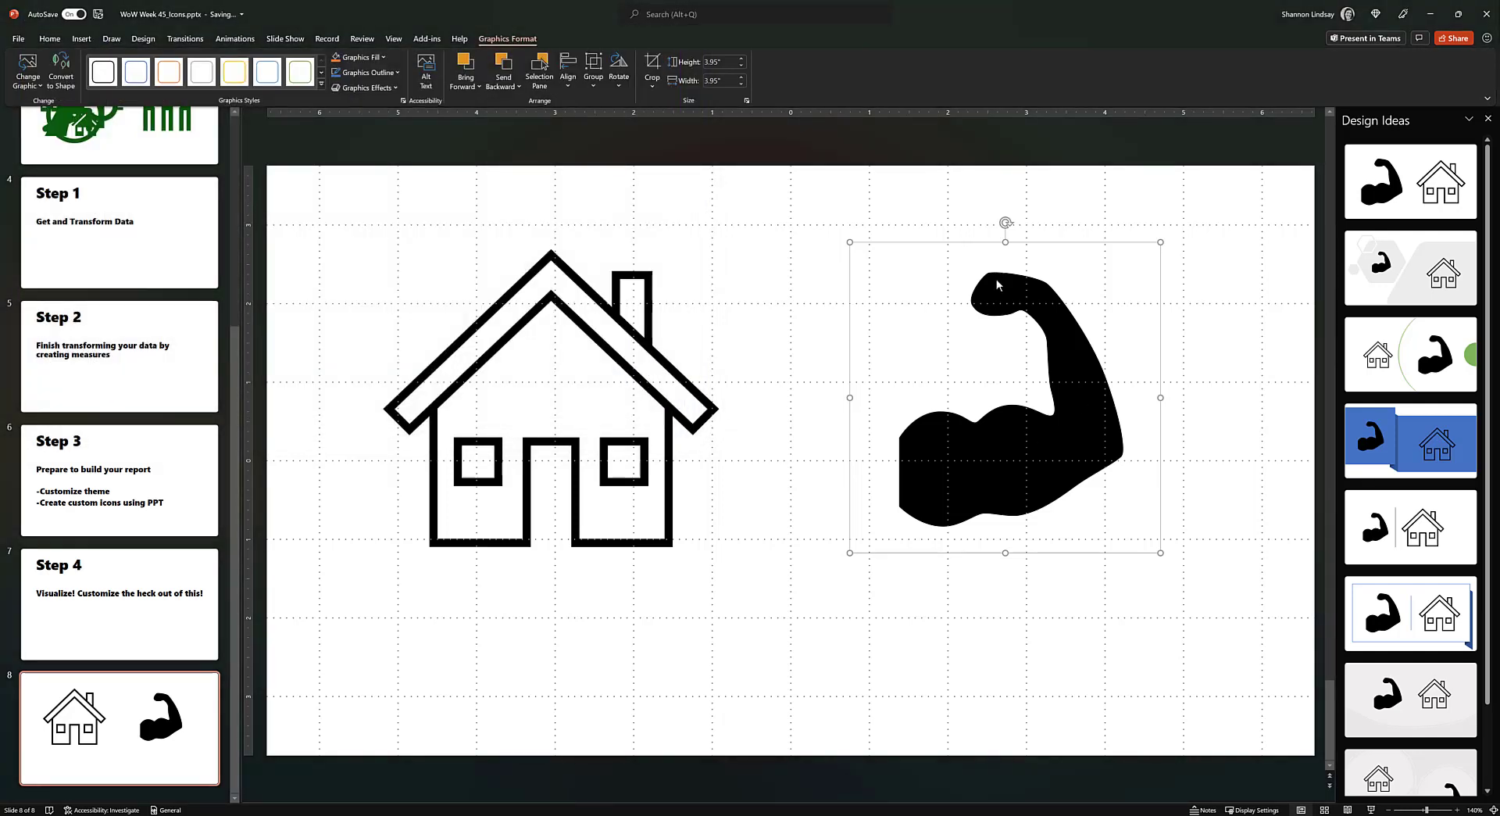
- Return to Power BI, insert a rectangle shape and resize it into a narrow full-height bar near the report page's left edge
click(1430, 14)
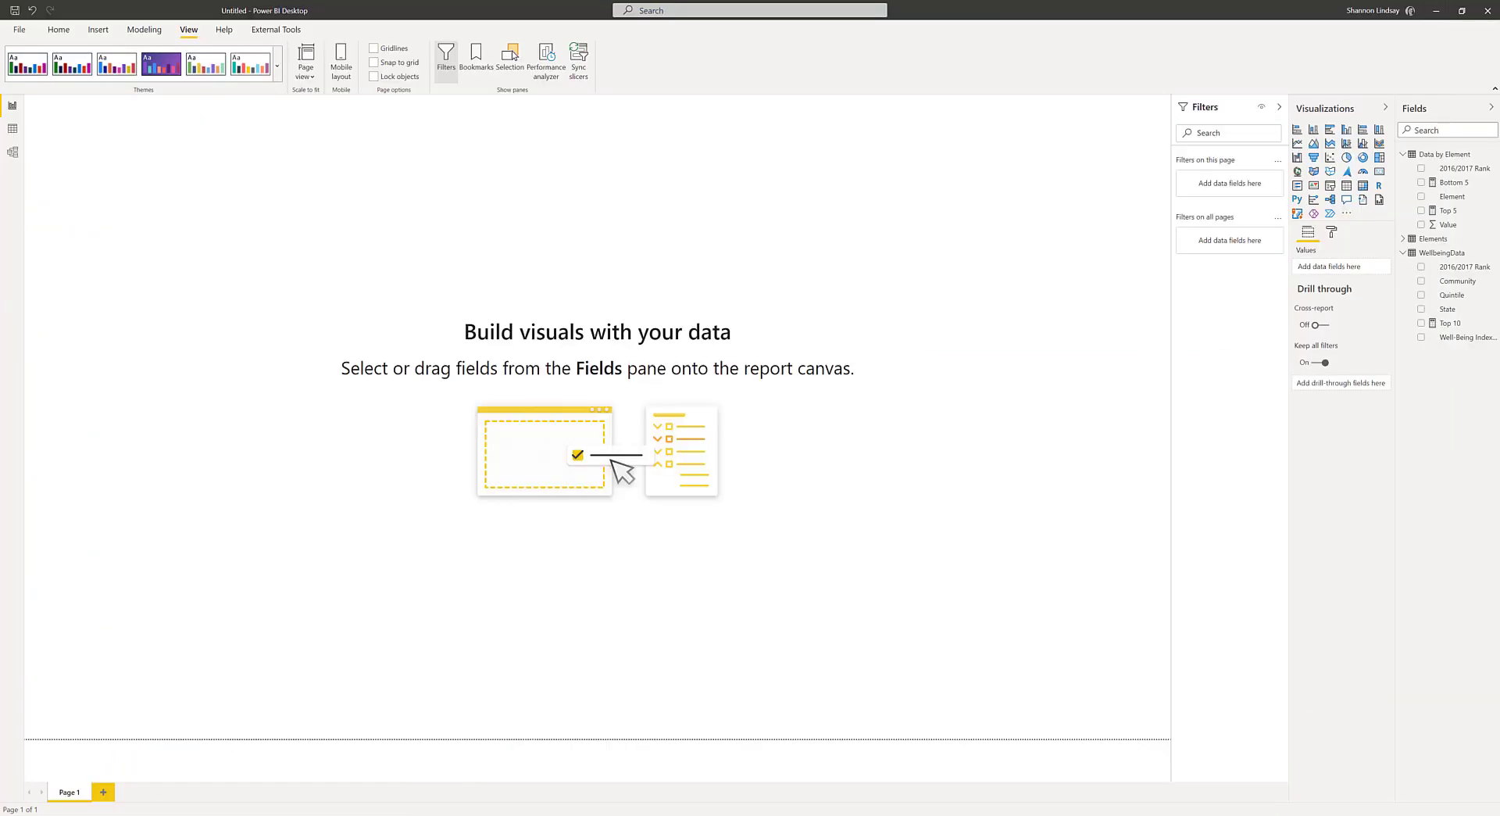
click(1279, 107)
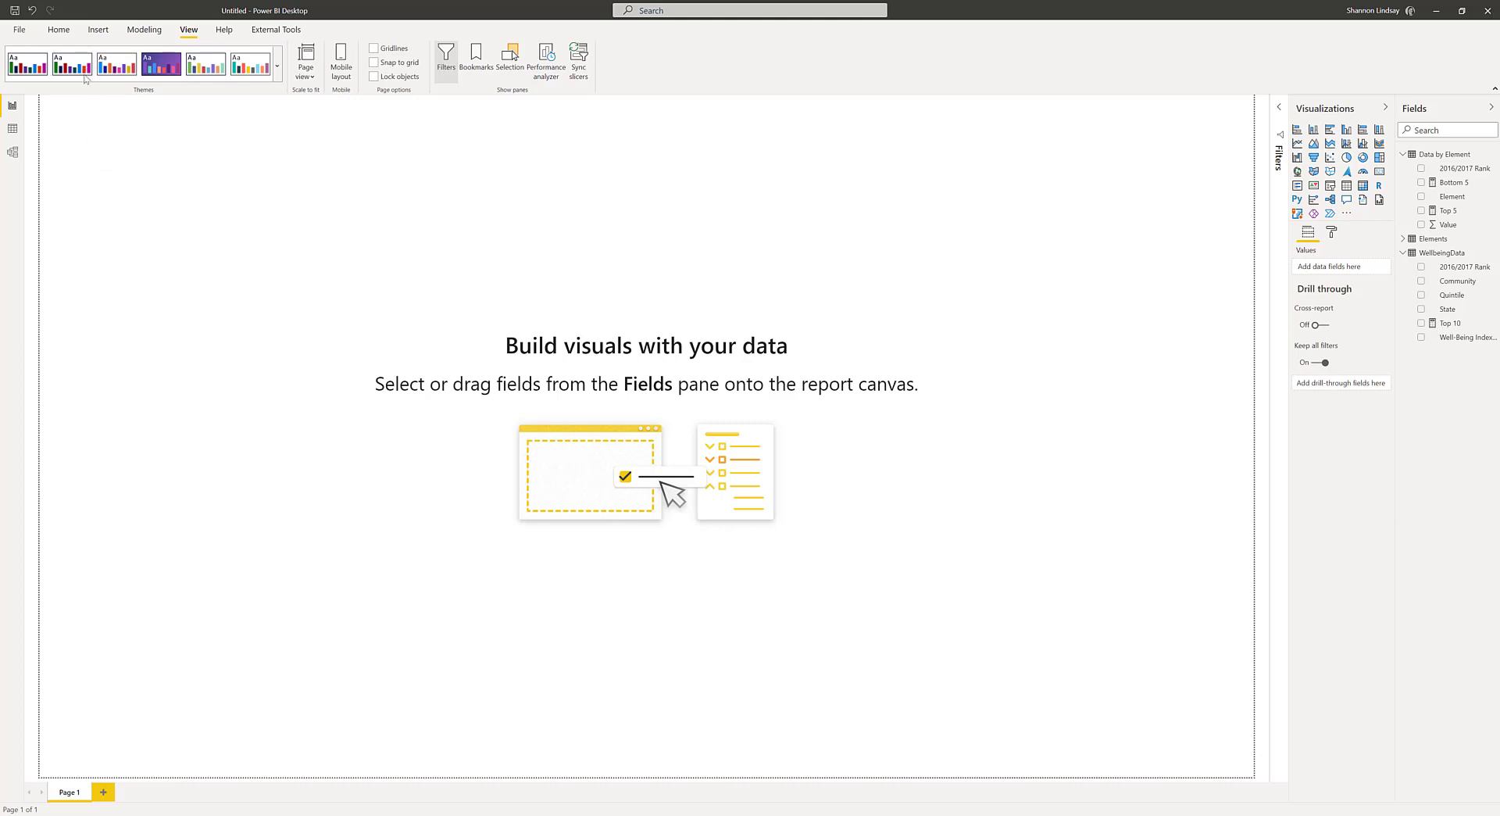
click(108, 29)
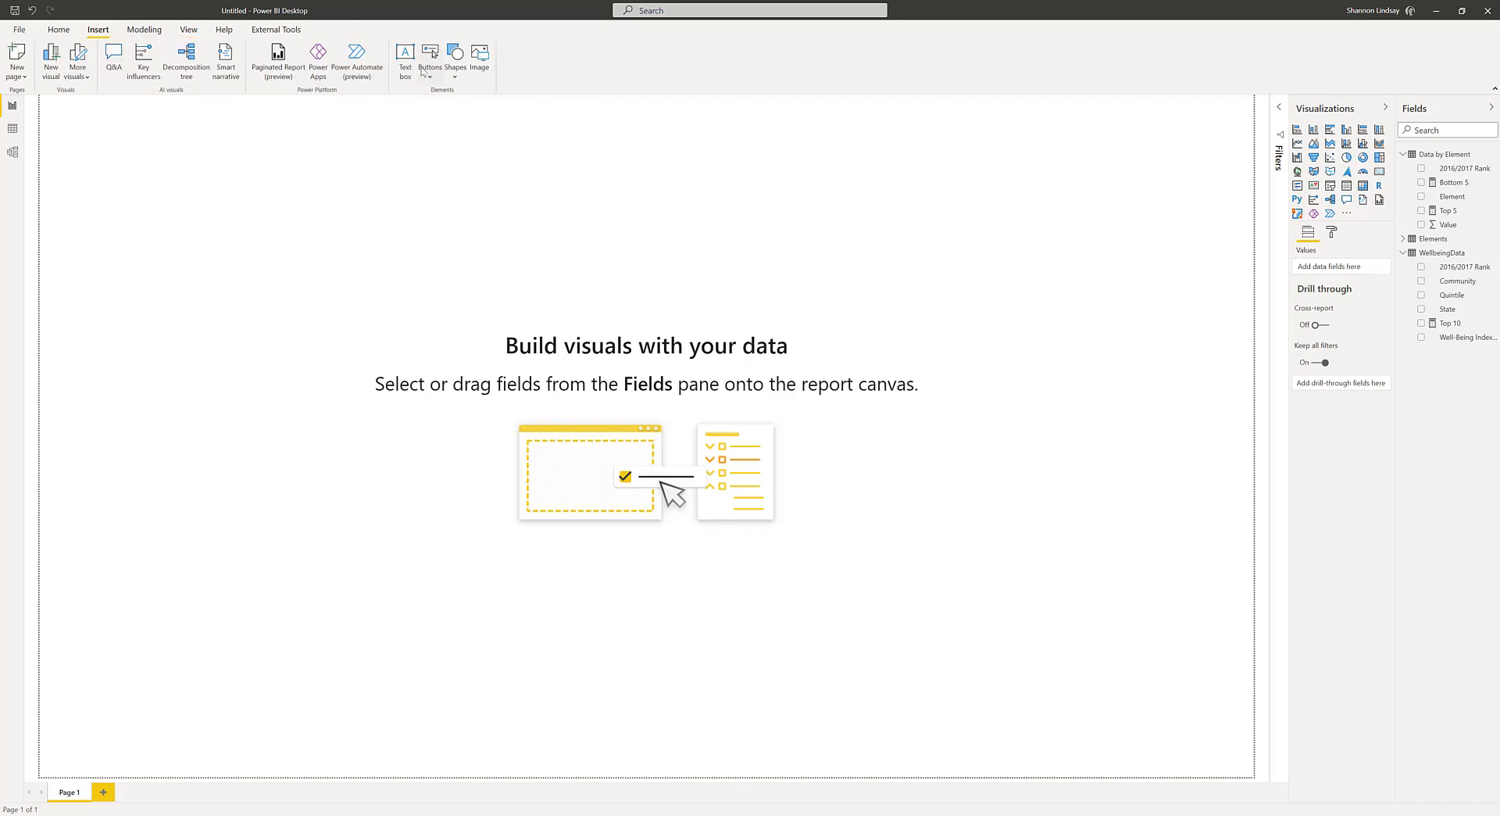
click(455, 62)
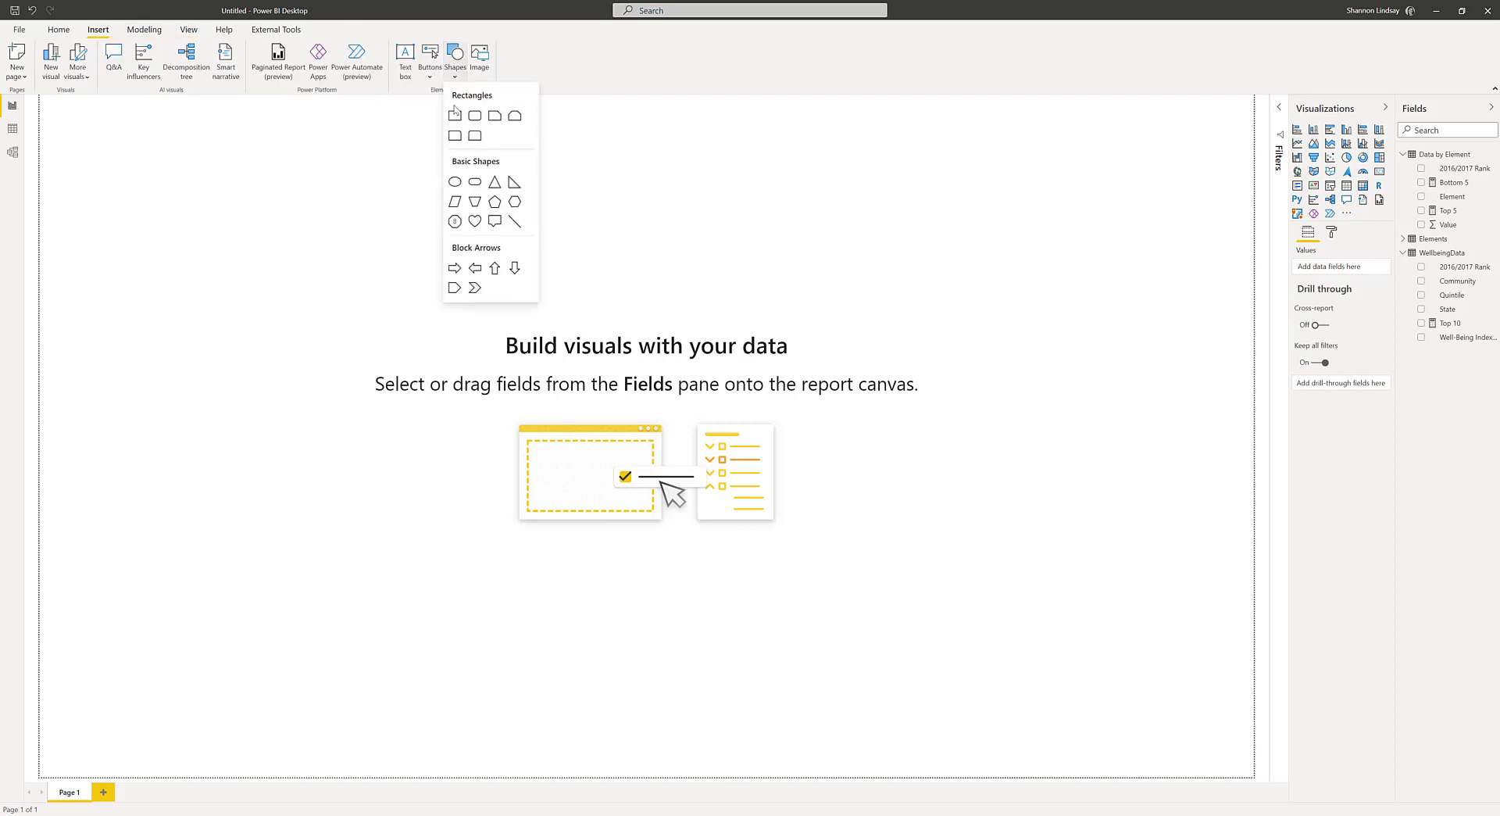
click(455, 115)
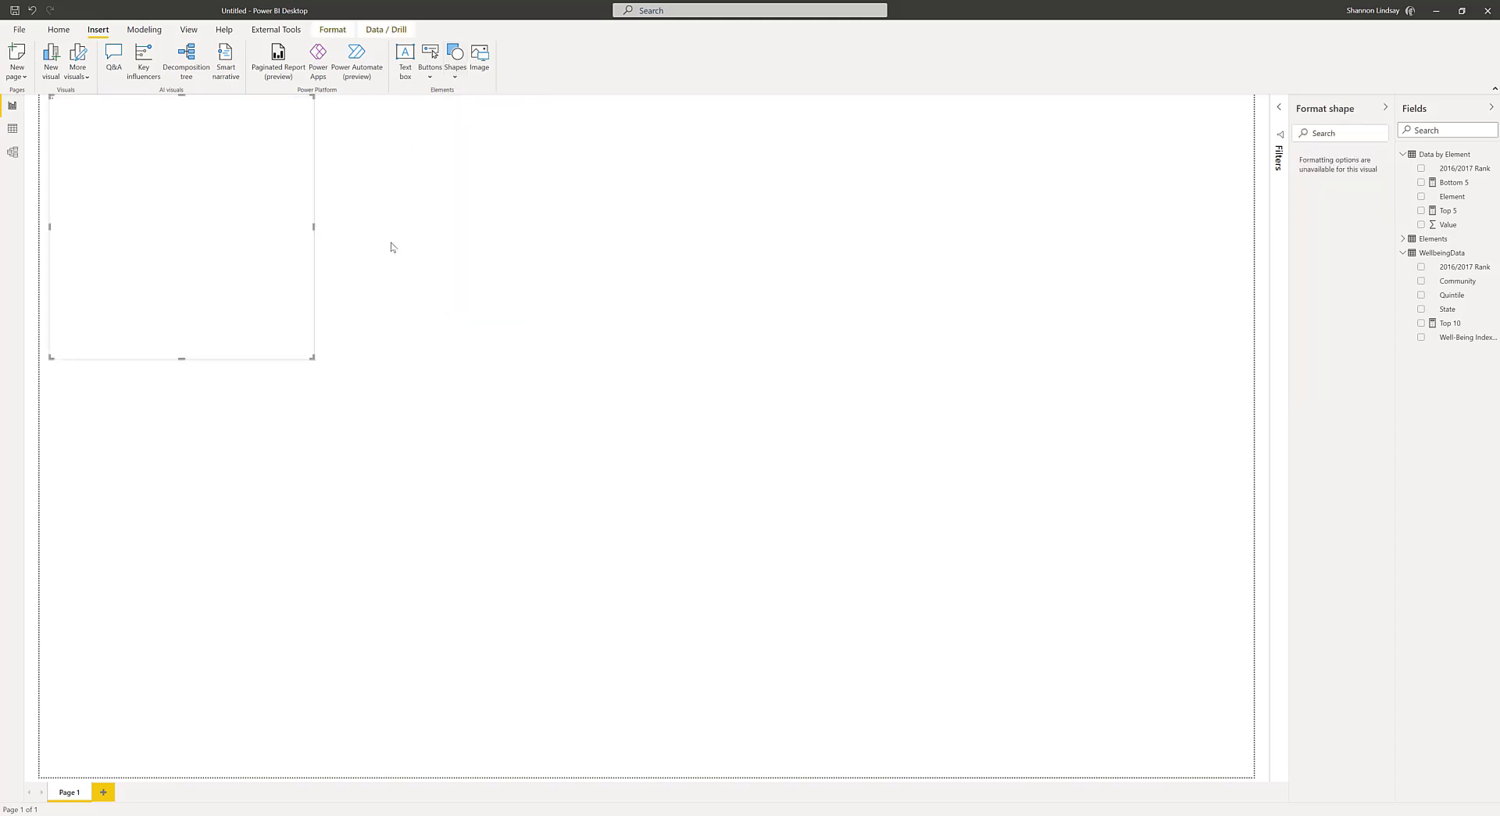
drag(313, 358, 98, 779)
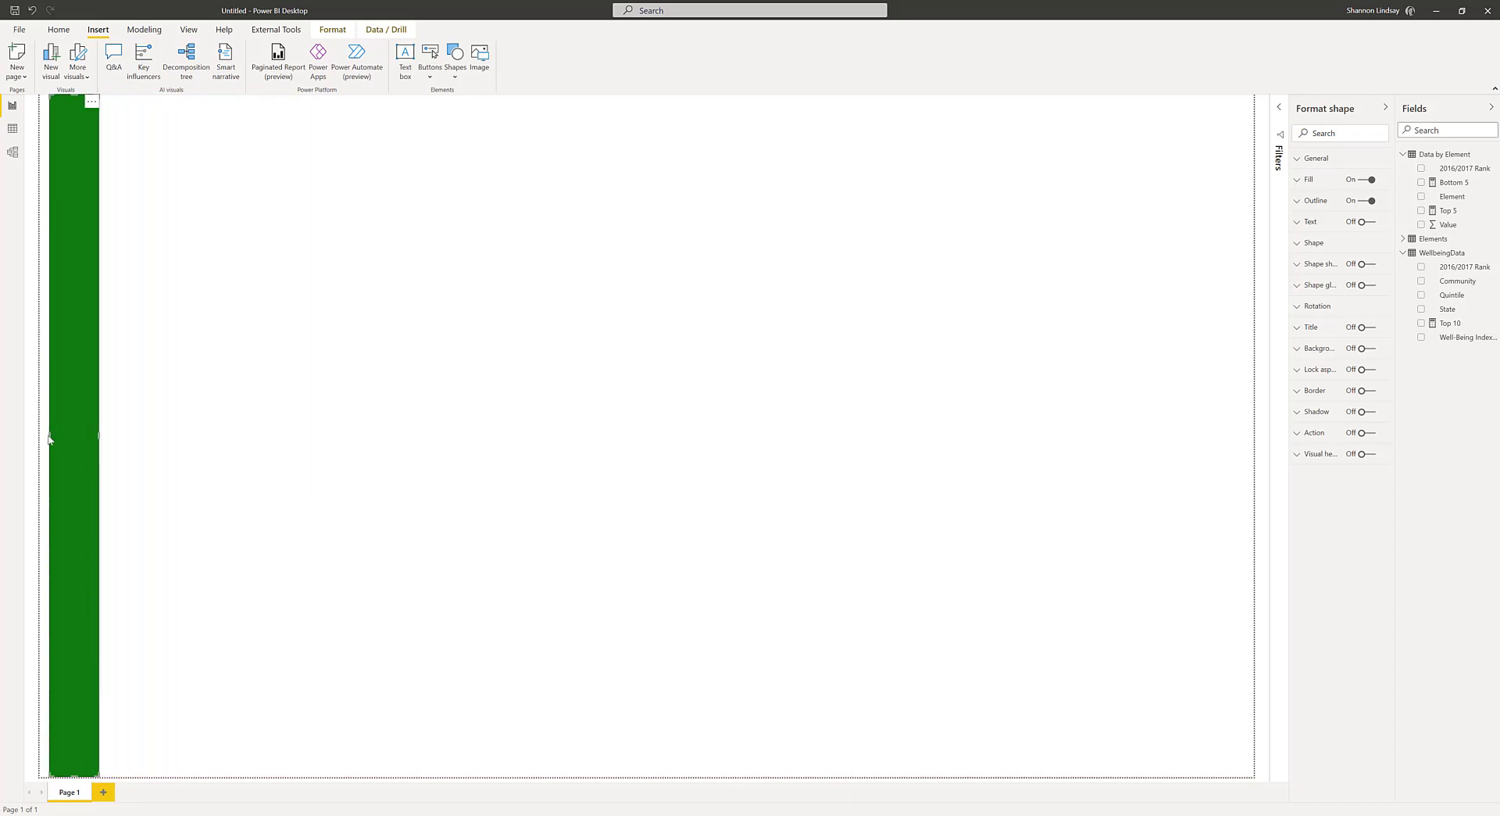
click(119, 247)
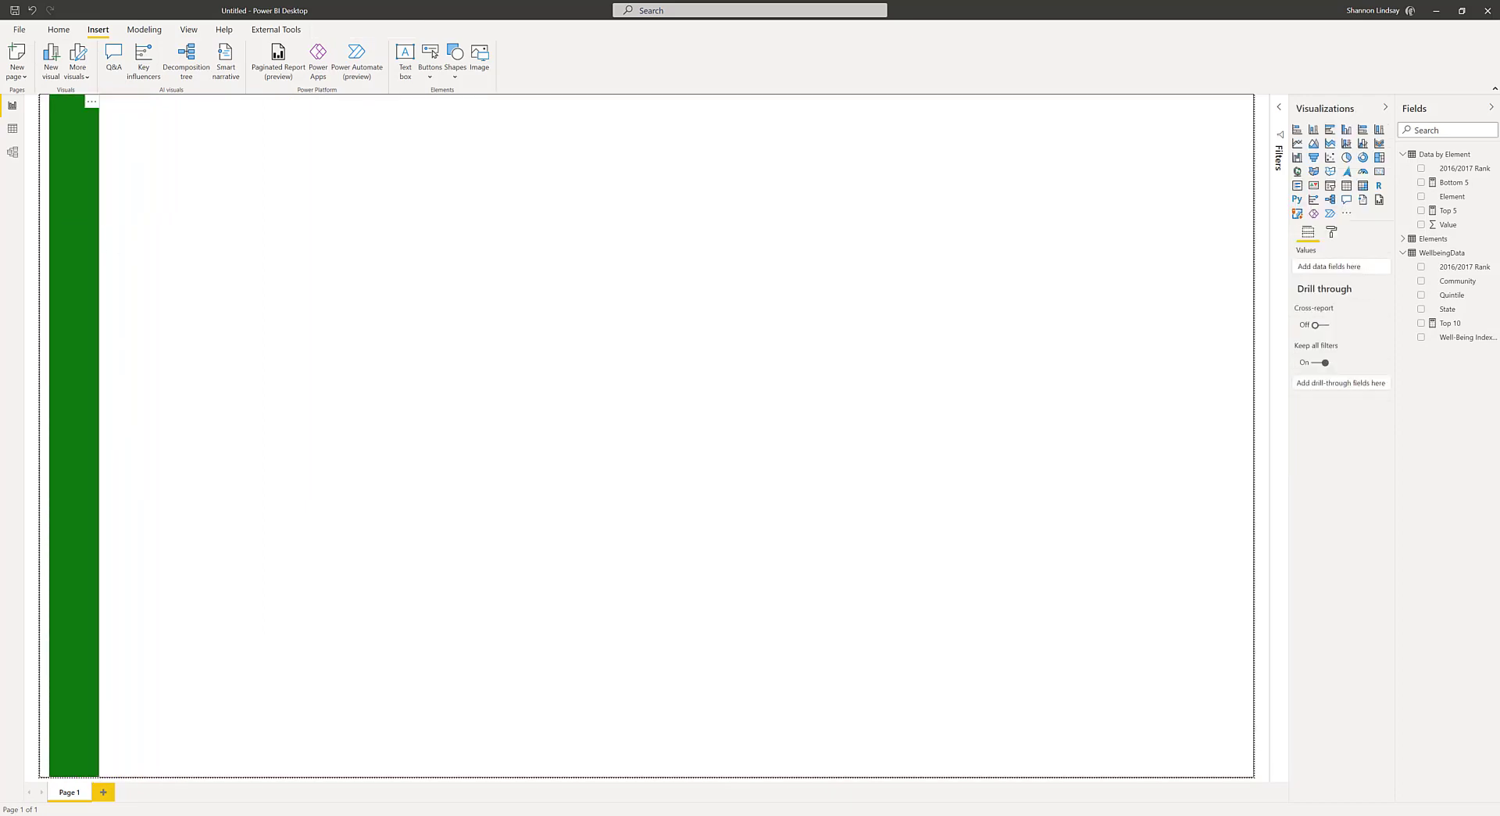
- Rename the report page as Wellbeing Index
click(68, 783)
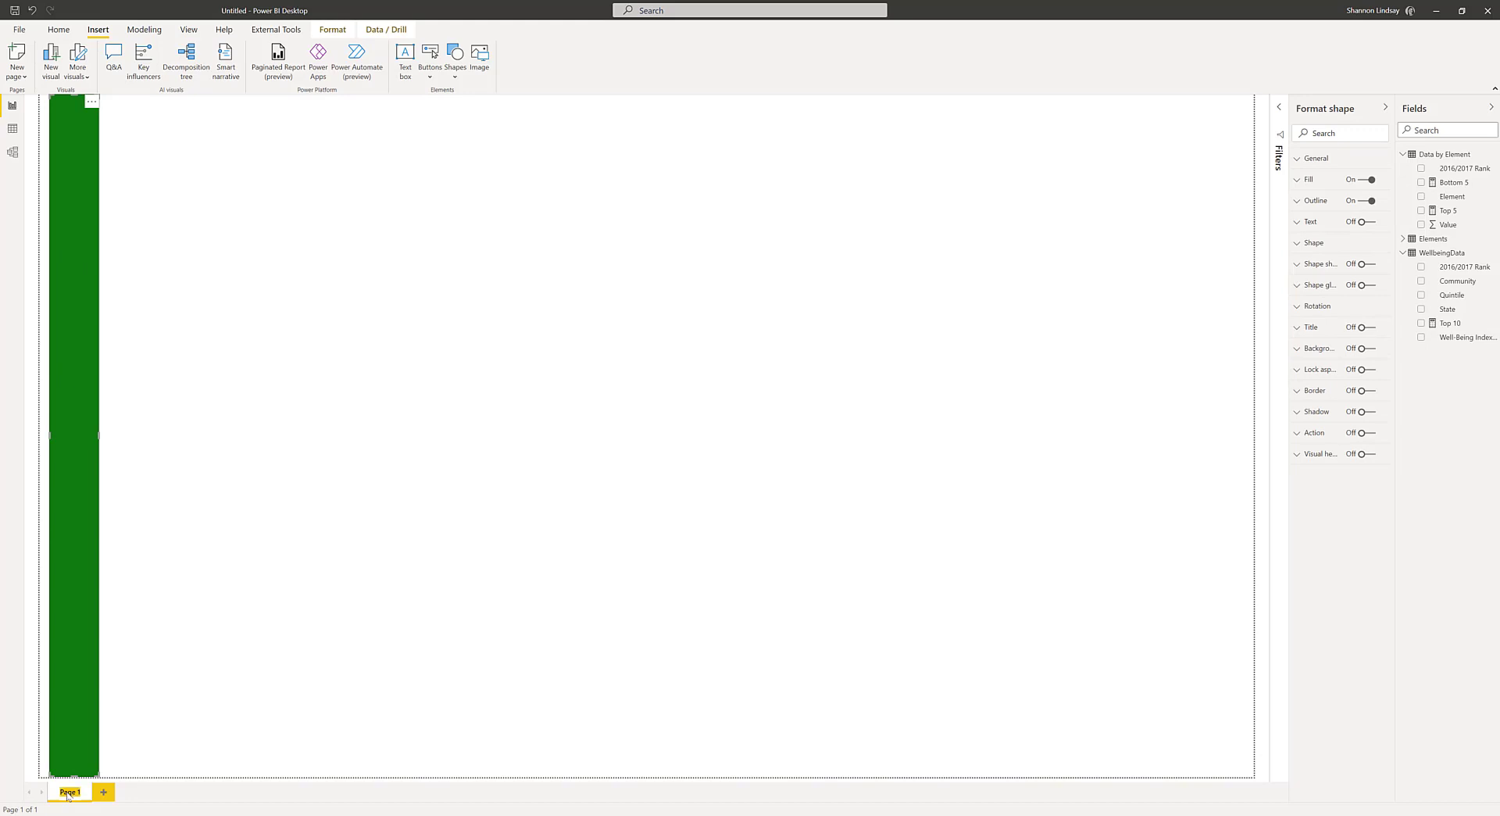
text(Wee)
key(Return)
double_click(66, 795)
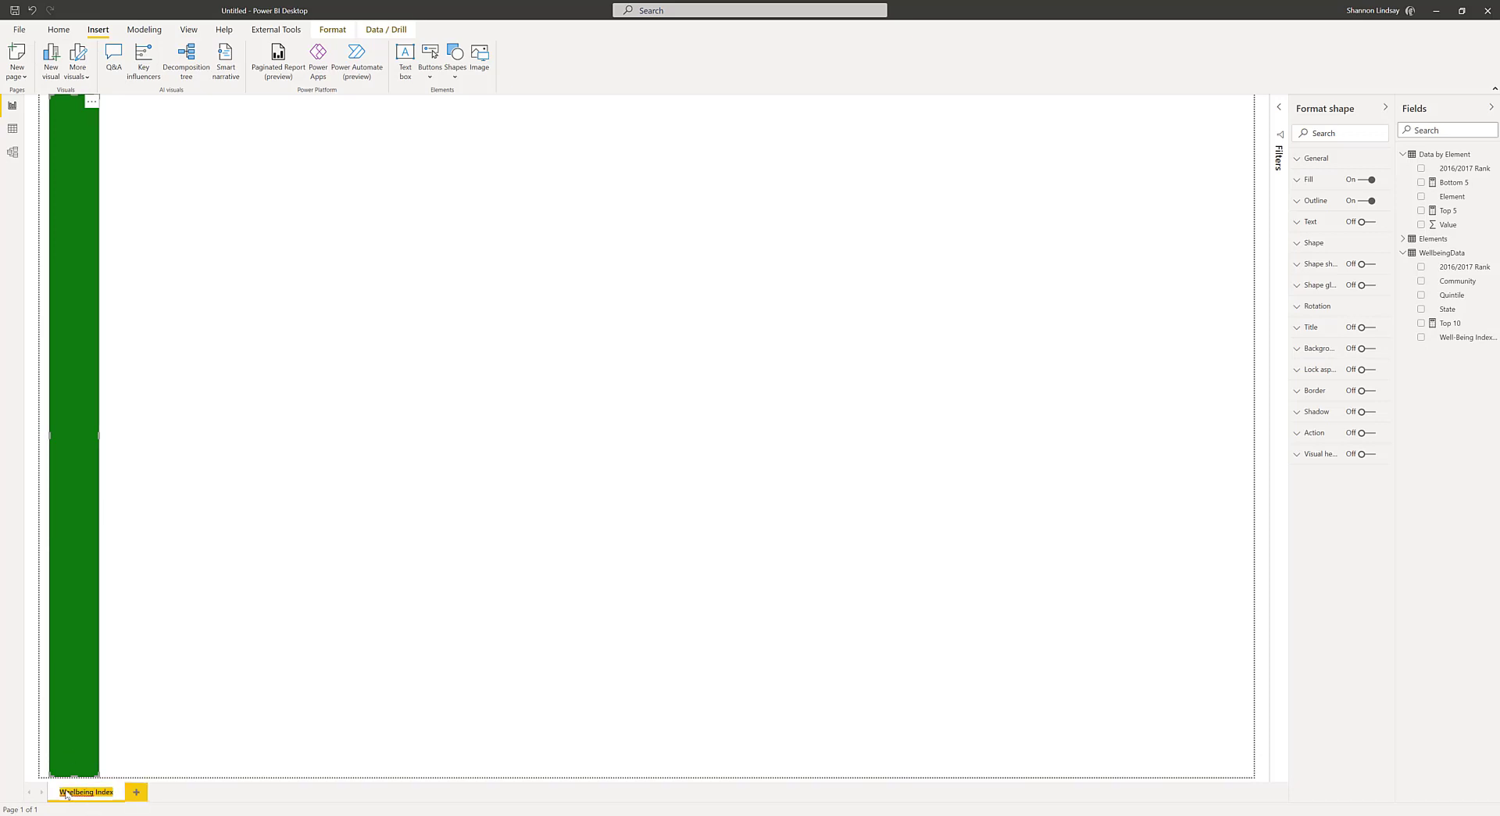
click(70, 791)
key(BackSpace)
text(l)
key(Return)
click(181, 269)
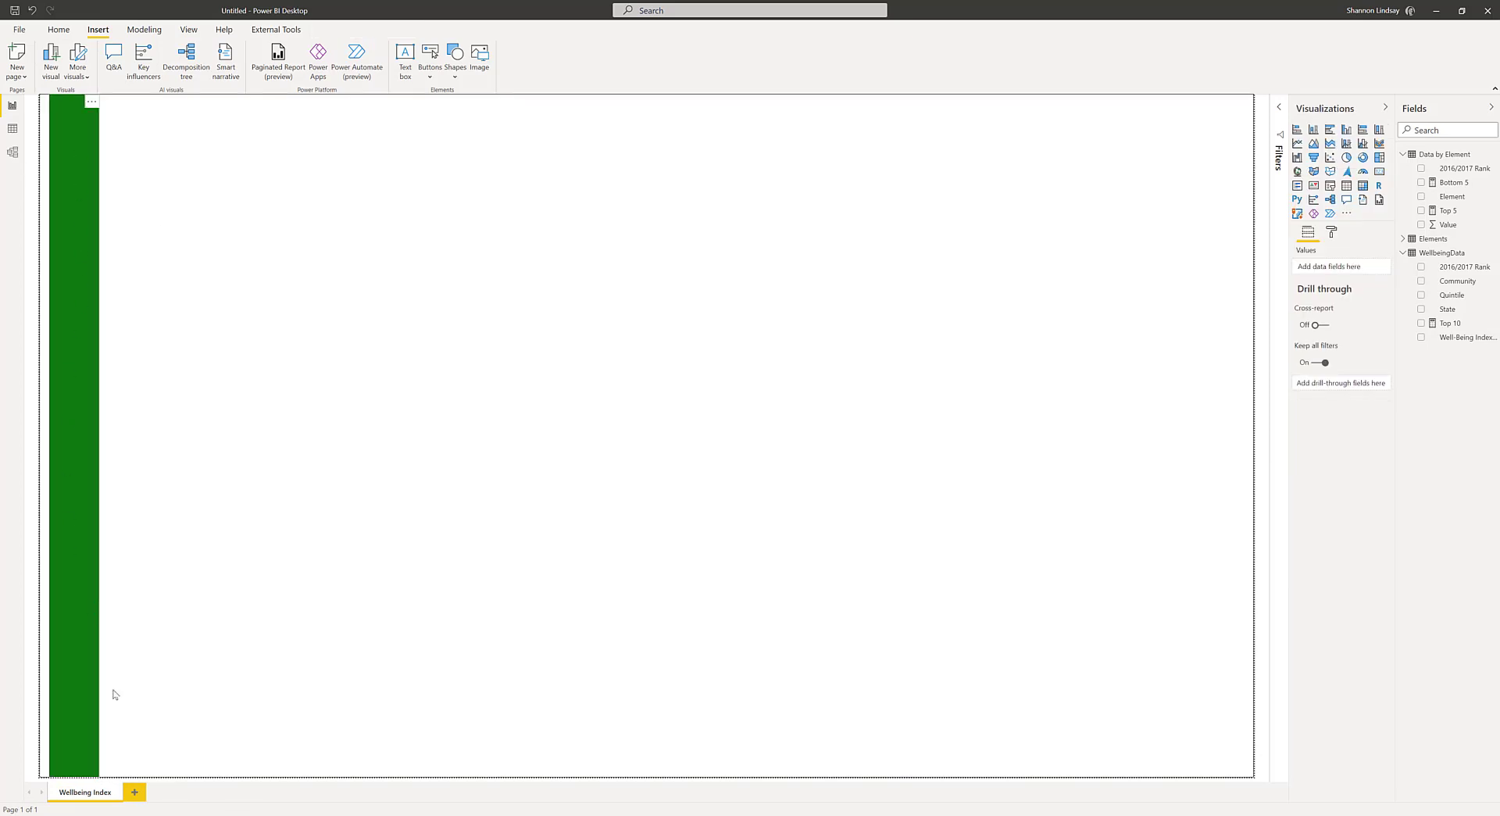
- Select the green bar and check its visual header setting
click(67, 185)
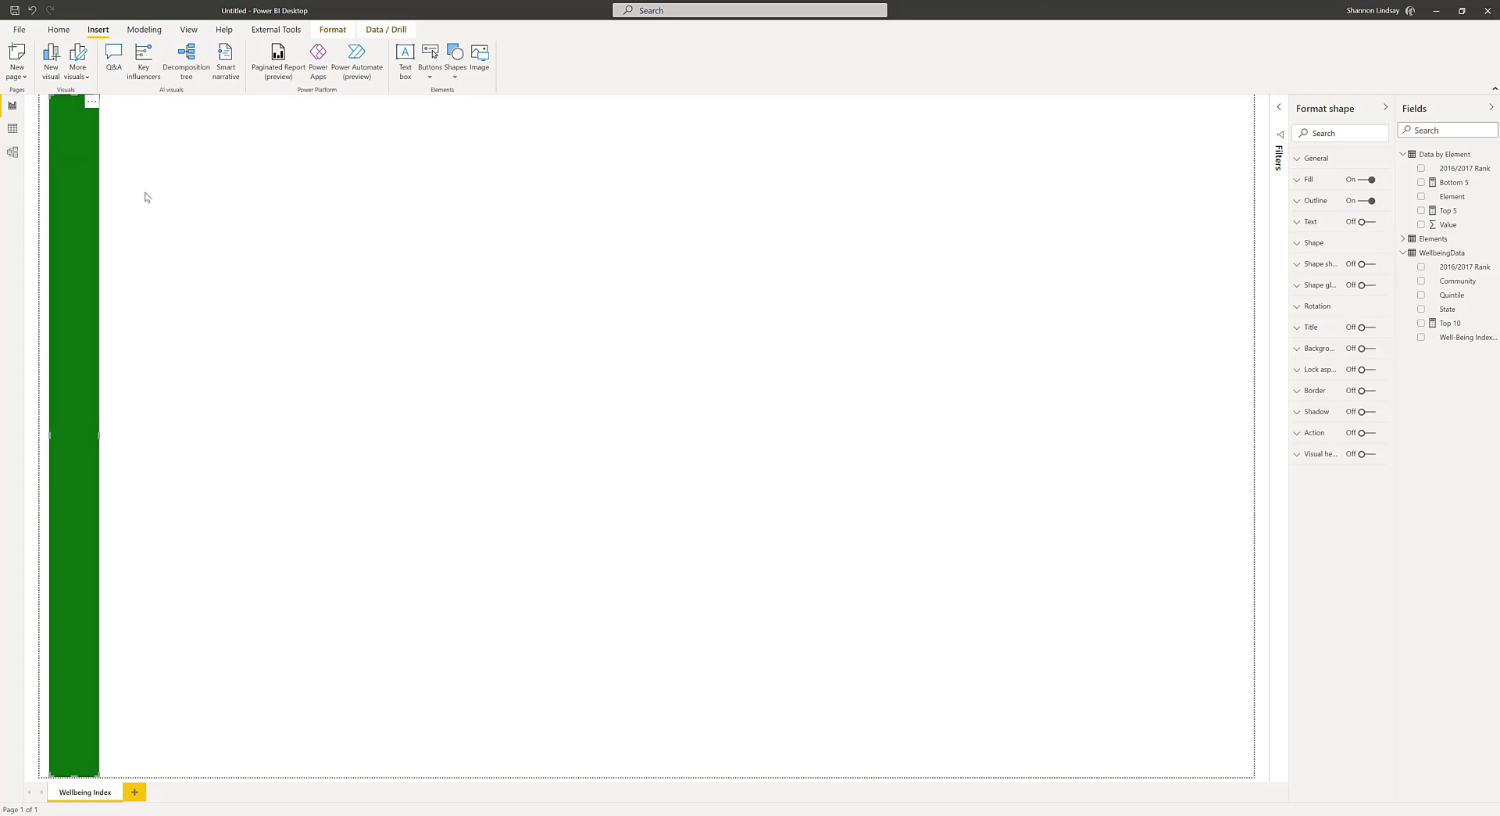
click(227, 205)
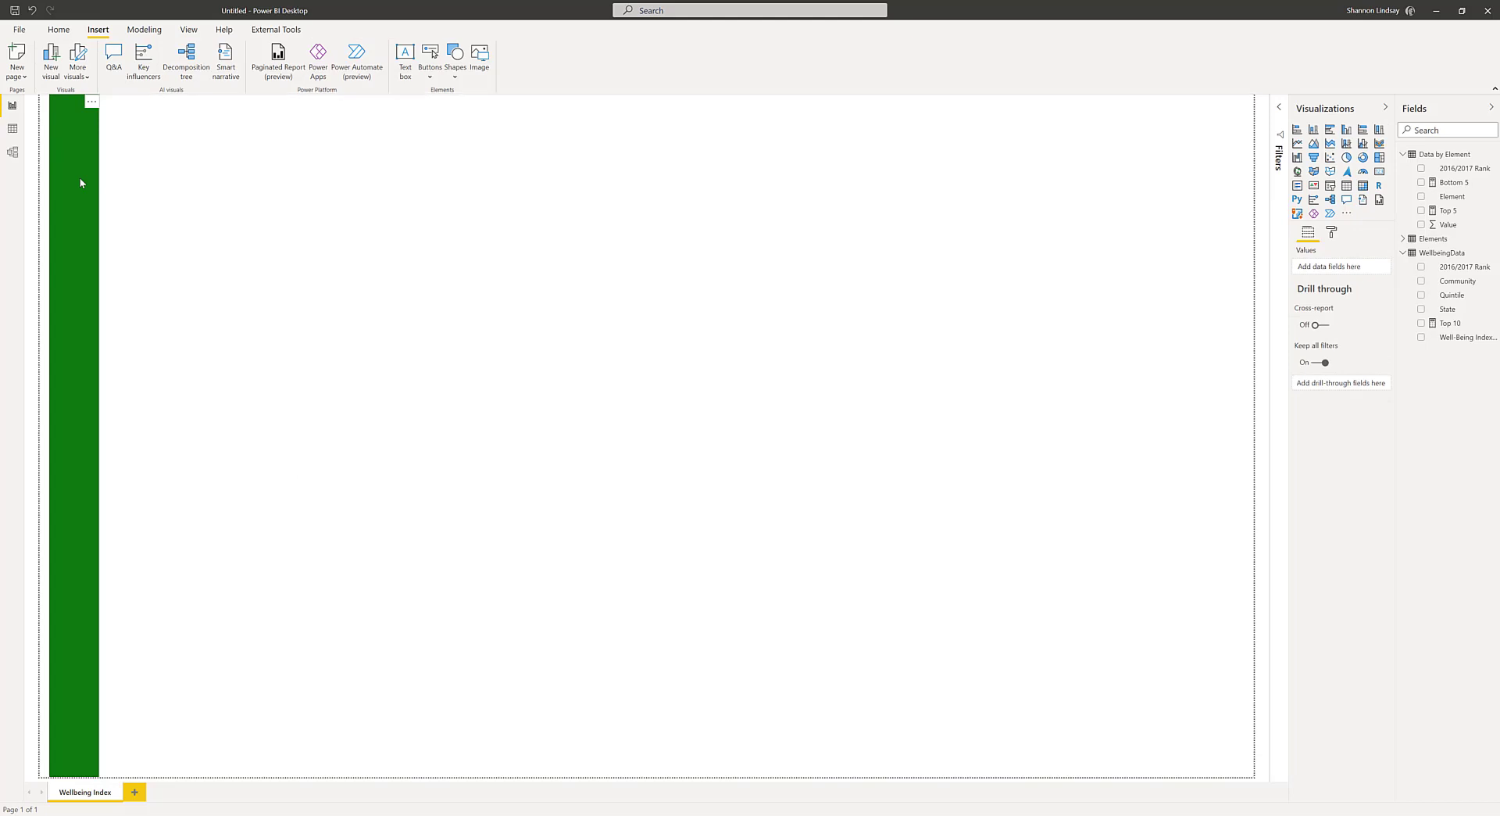
click(80, 183)
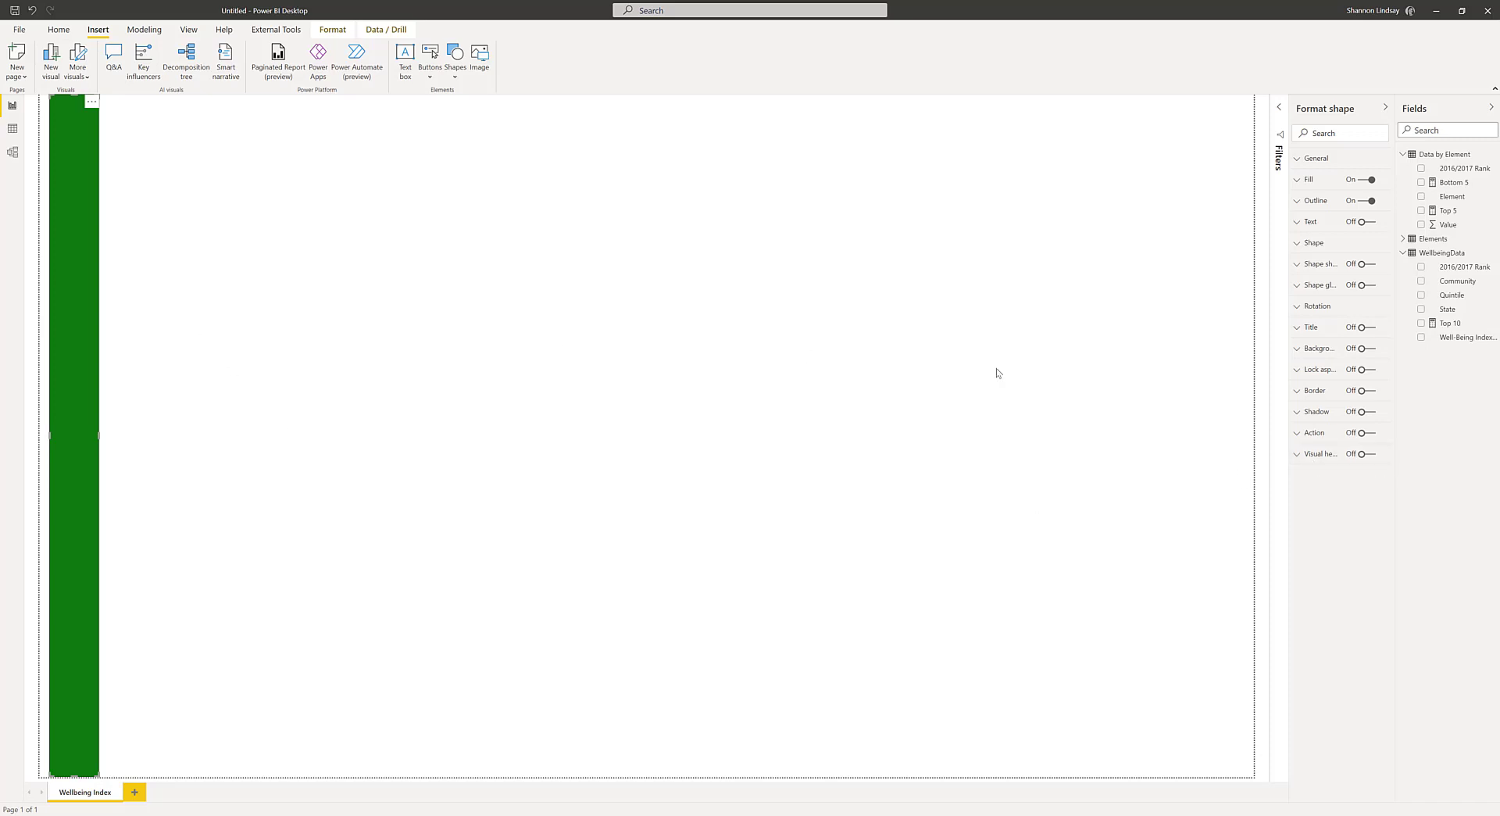
click(1321, 457)
click(108, 190)
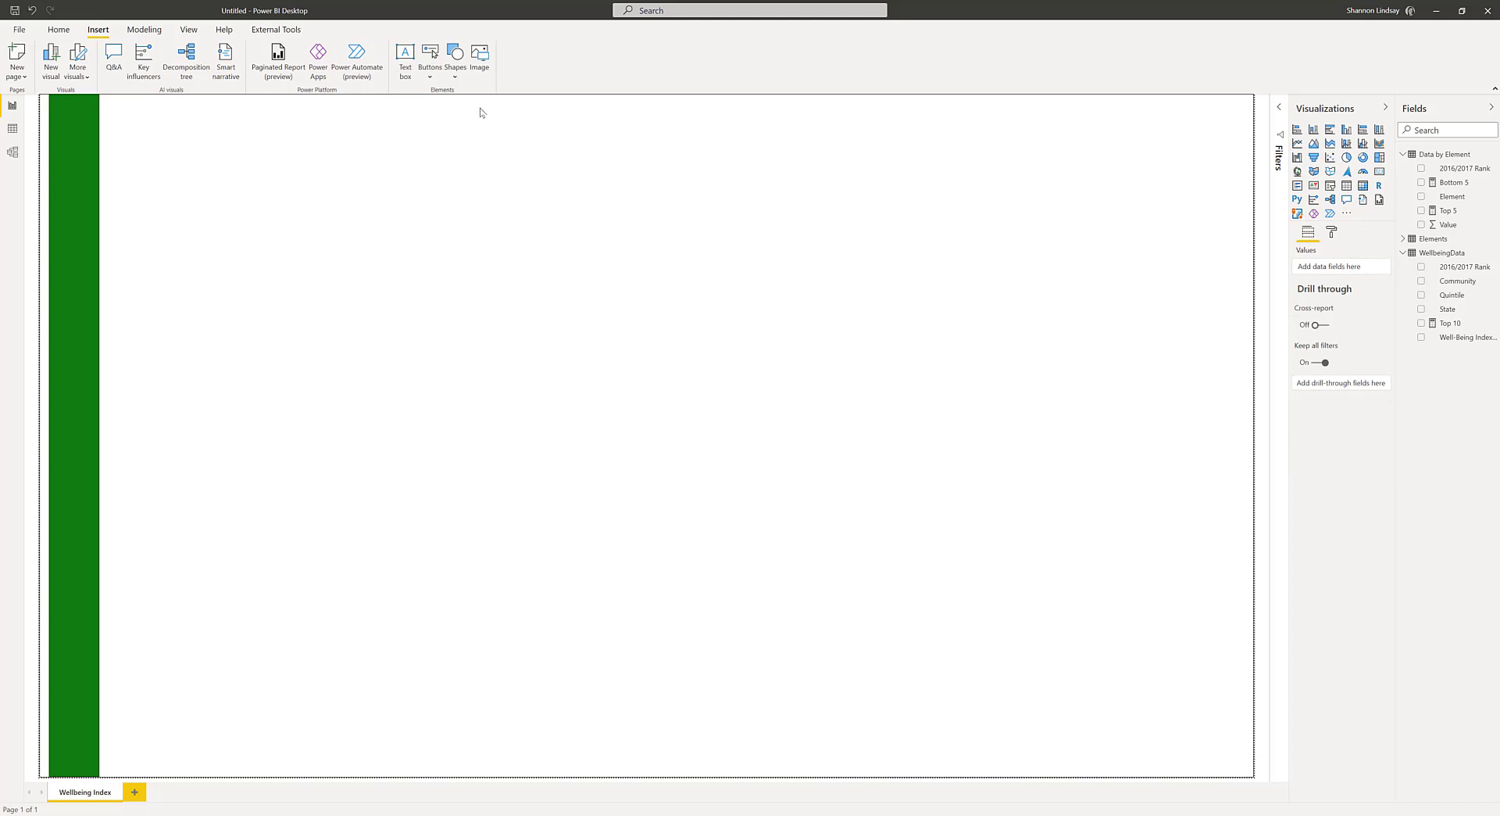
- Insert the image home icon.png, shrink it to the green bar's width and place it near the bar's upper end
click(482, 55)
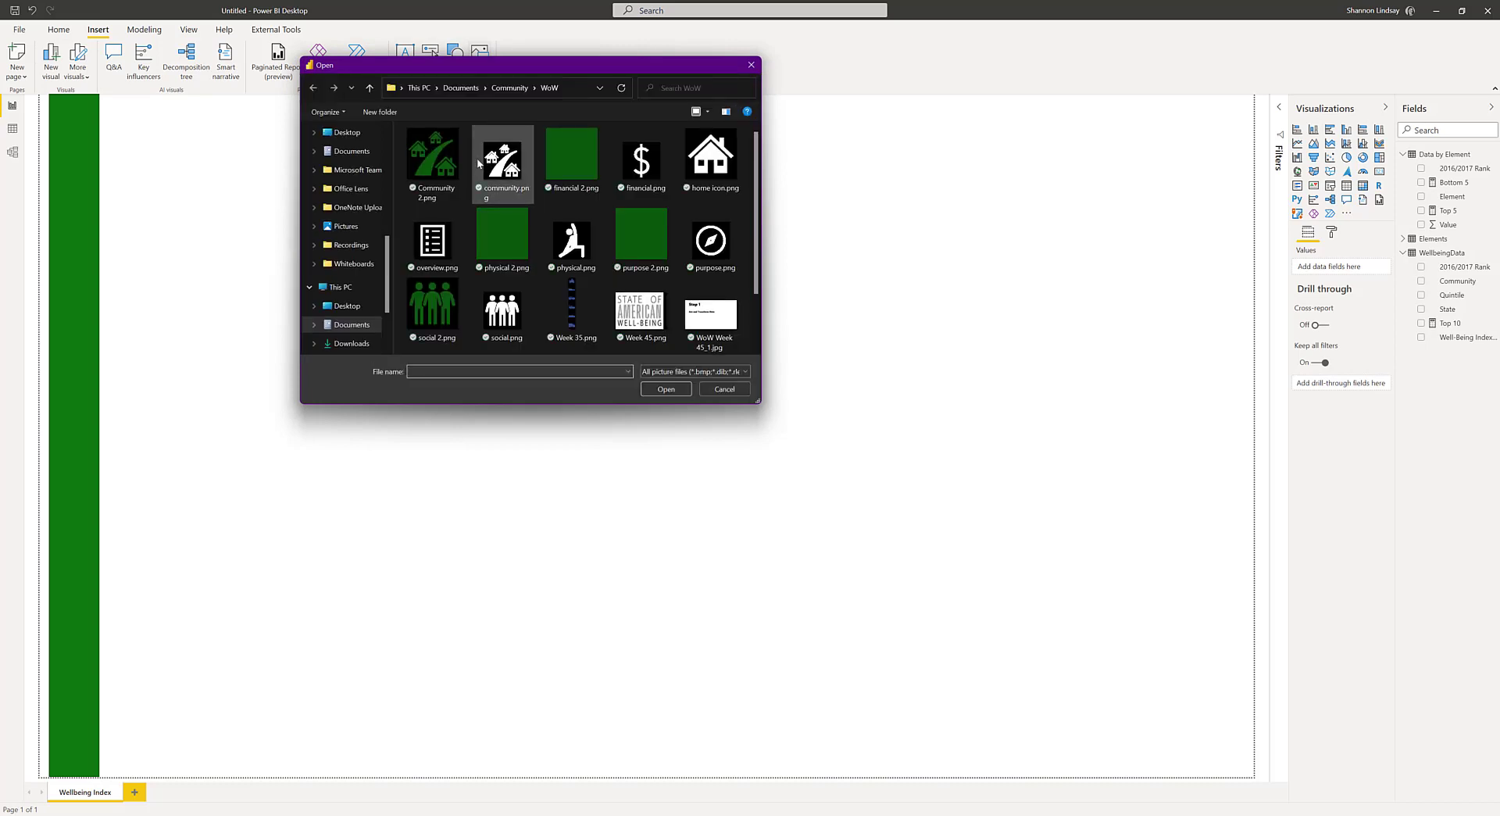
click(710, 161)
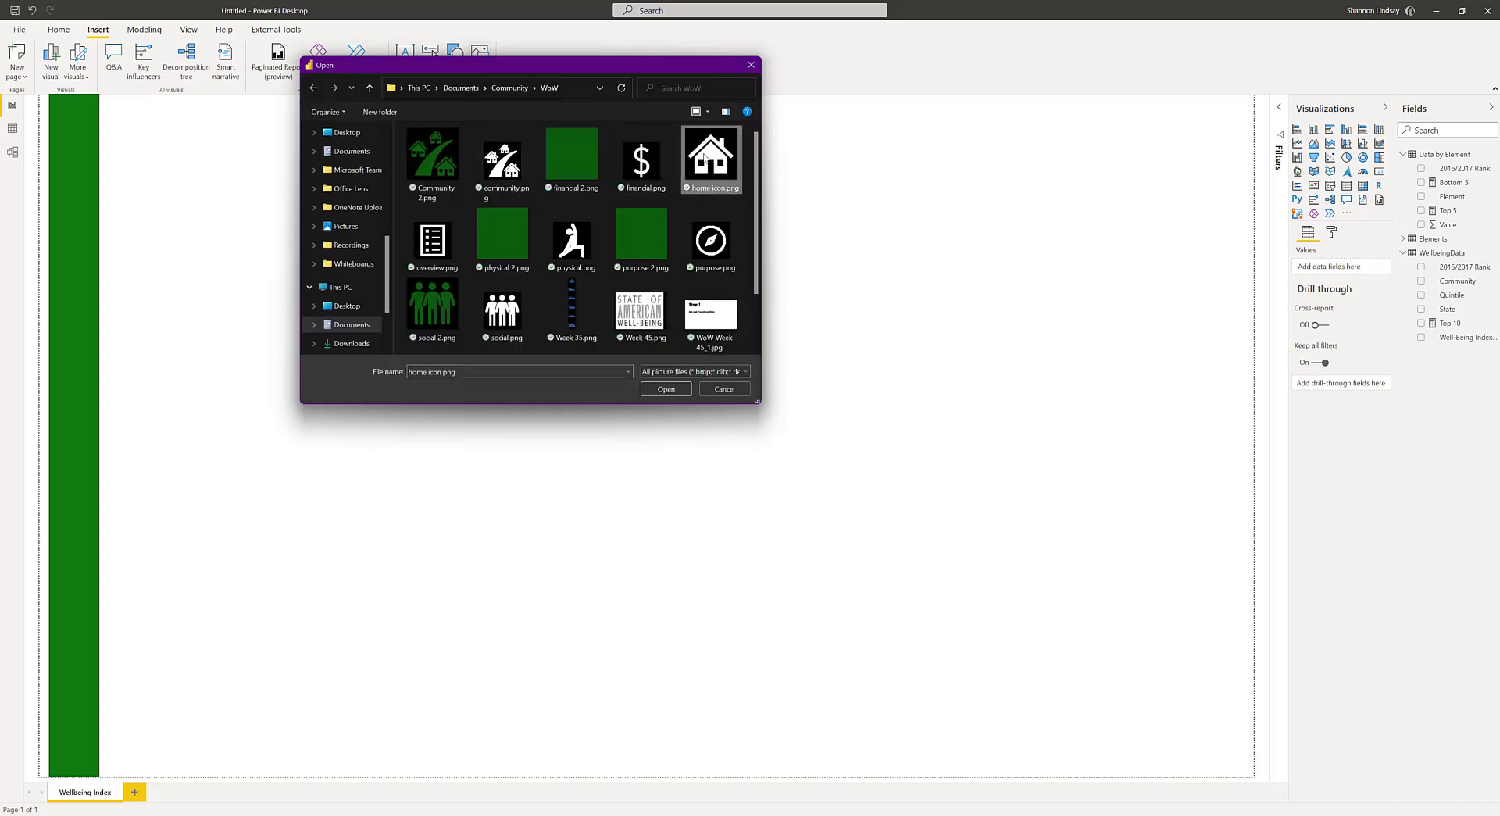
click(675, 390)
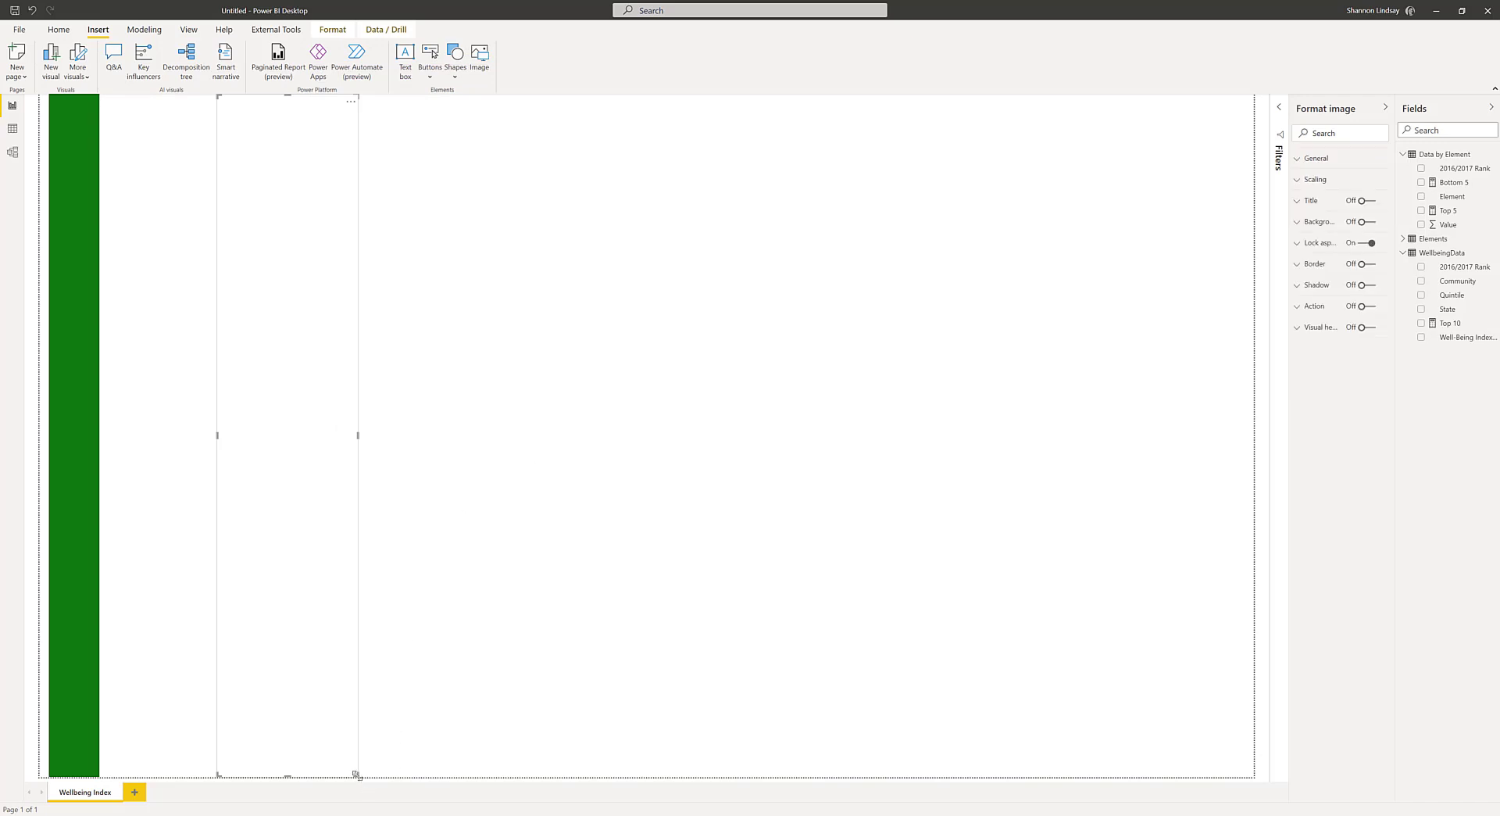
drag(358, 775, 76, 274)
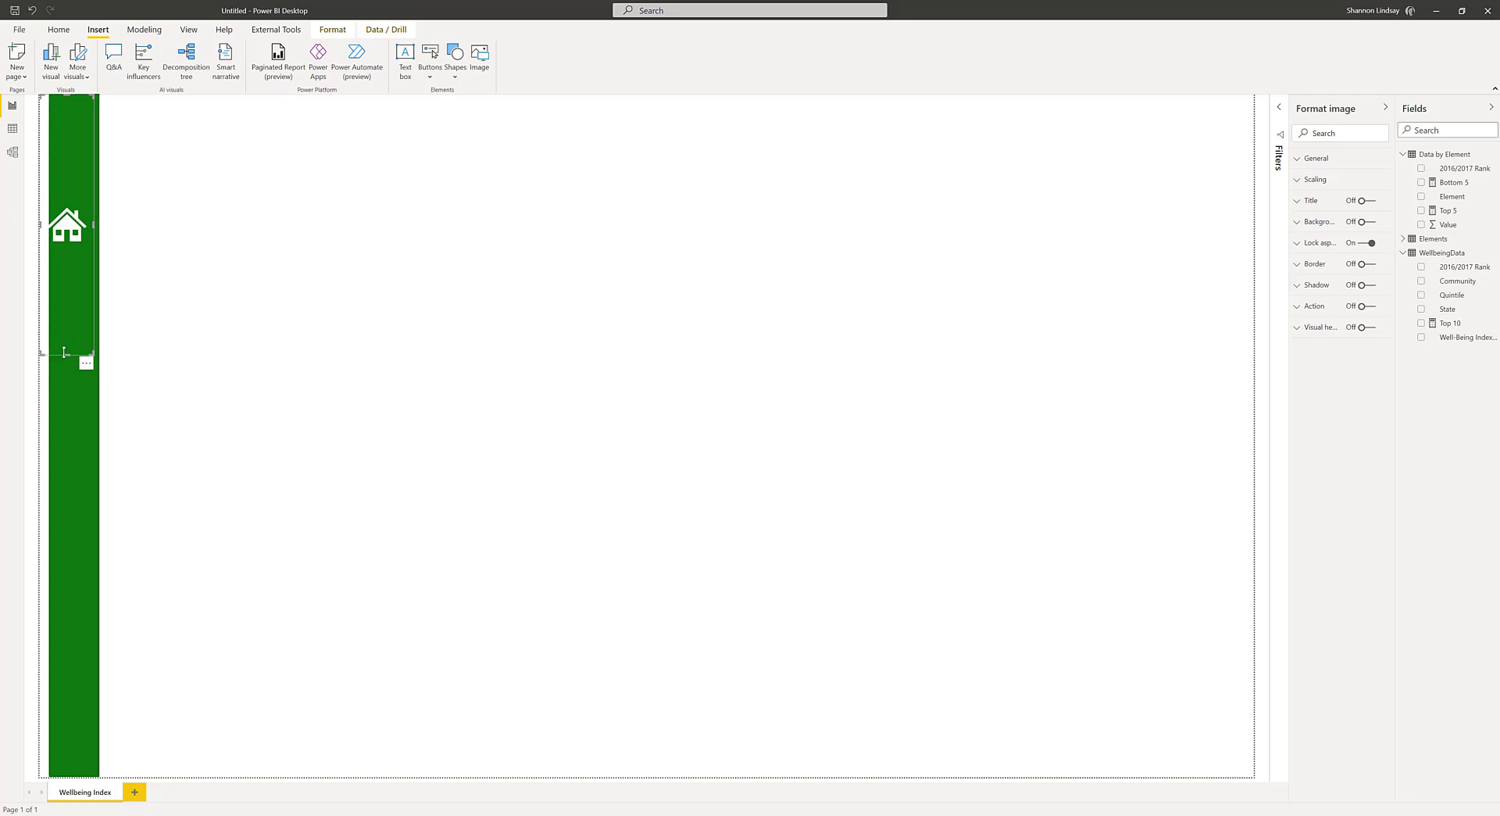
drag(66, 353, 90, 173)
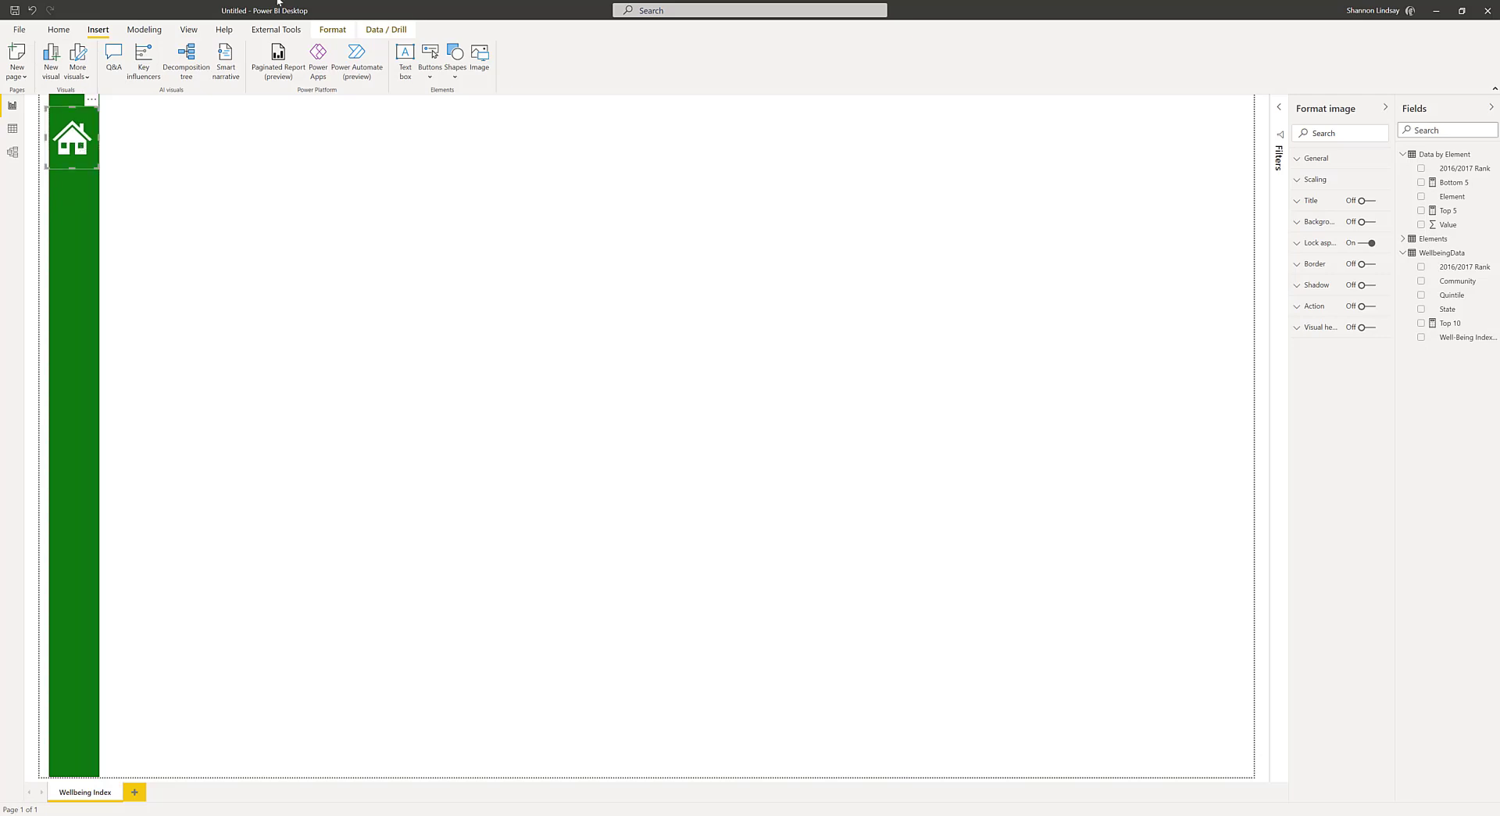
- Show the page gridlines and nudge the house icon slightly right to centre it on the green bar
click(188, 29)
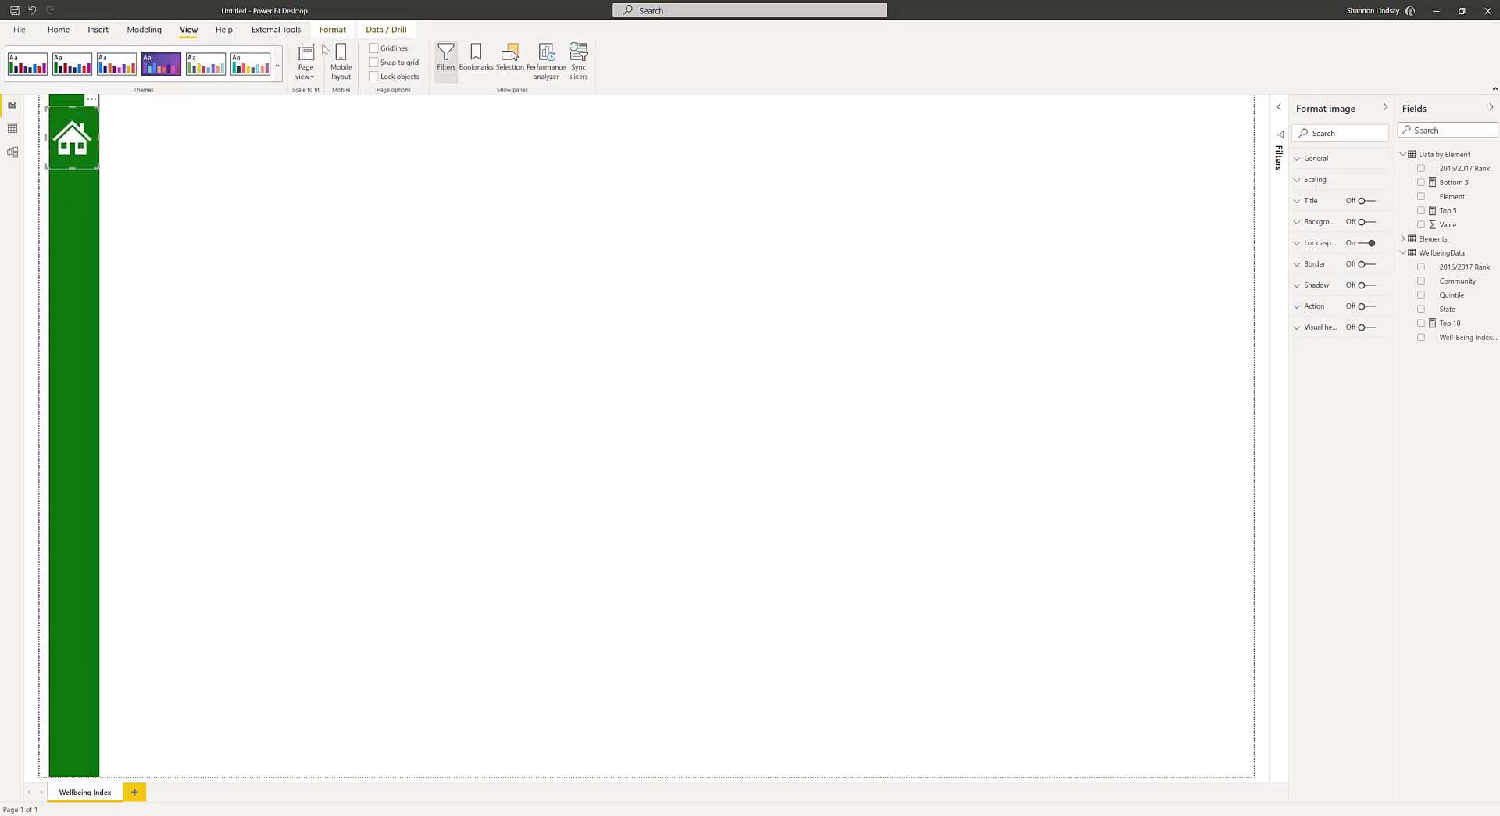
click(390, 49)
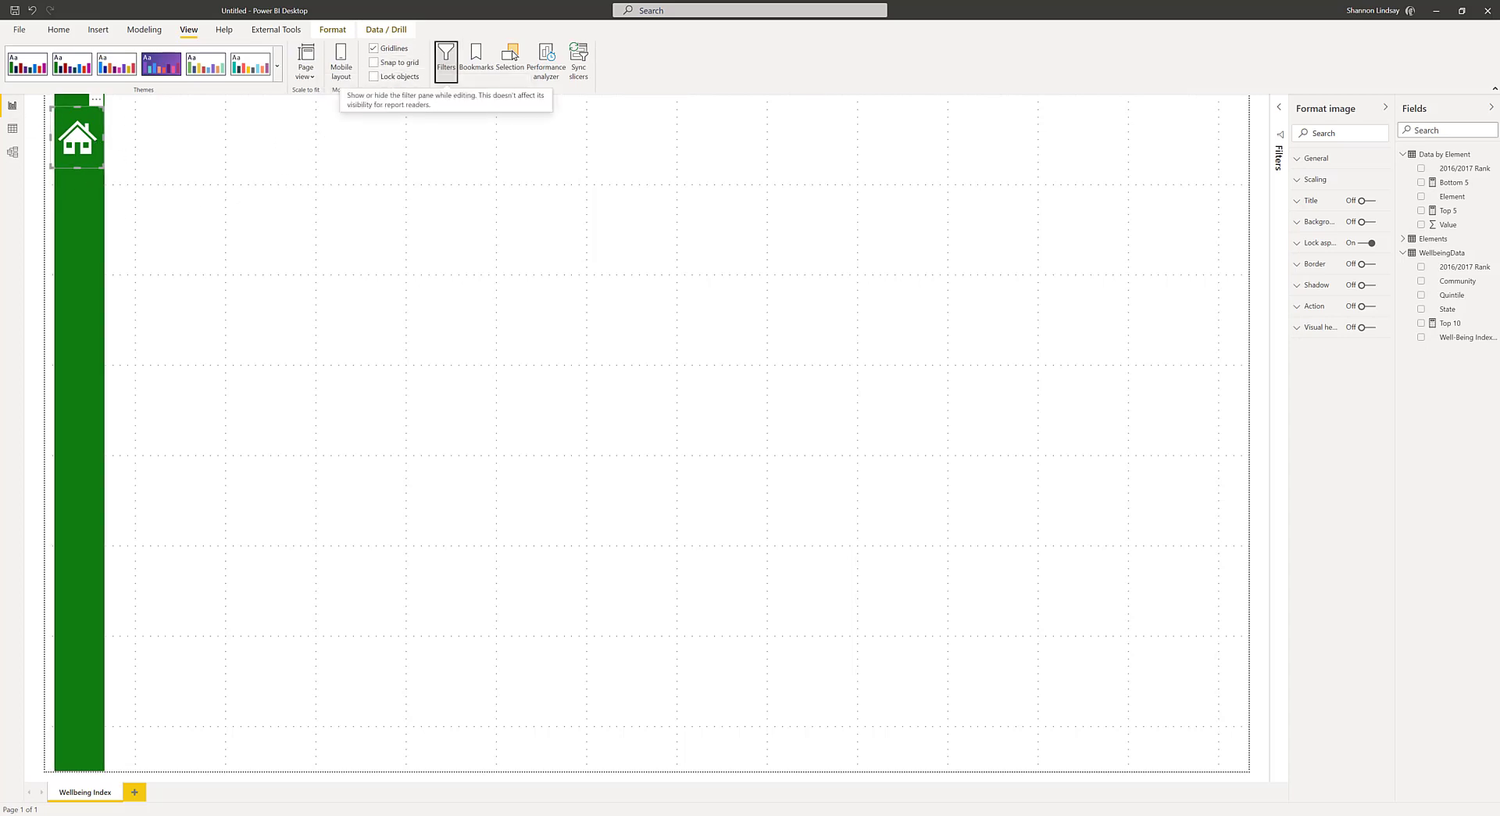
click(115, 175)
click(82, 137)
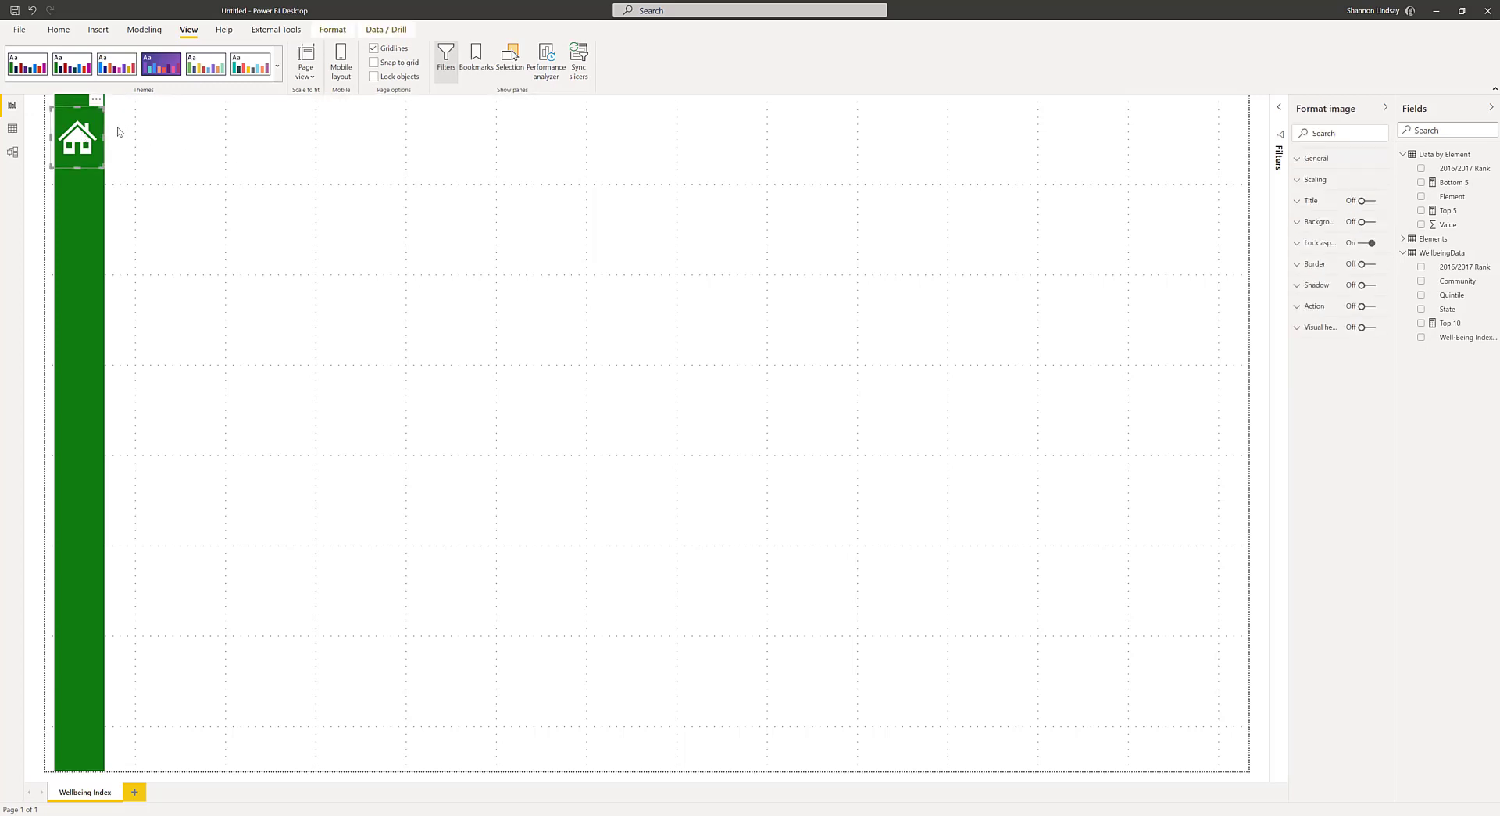
key(Right)
key(Right)
key(Right)
click(112, 190)
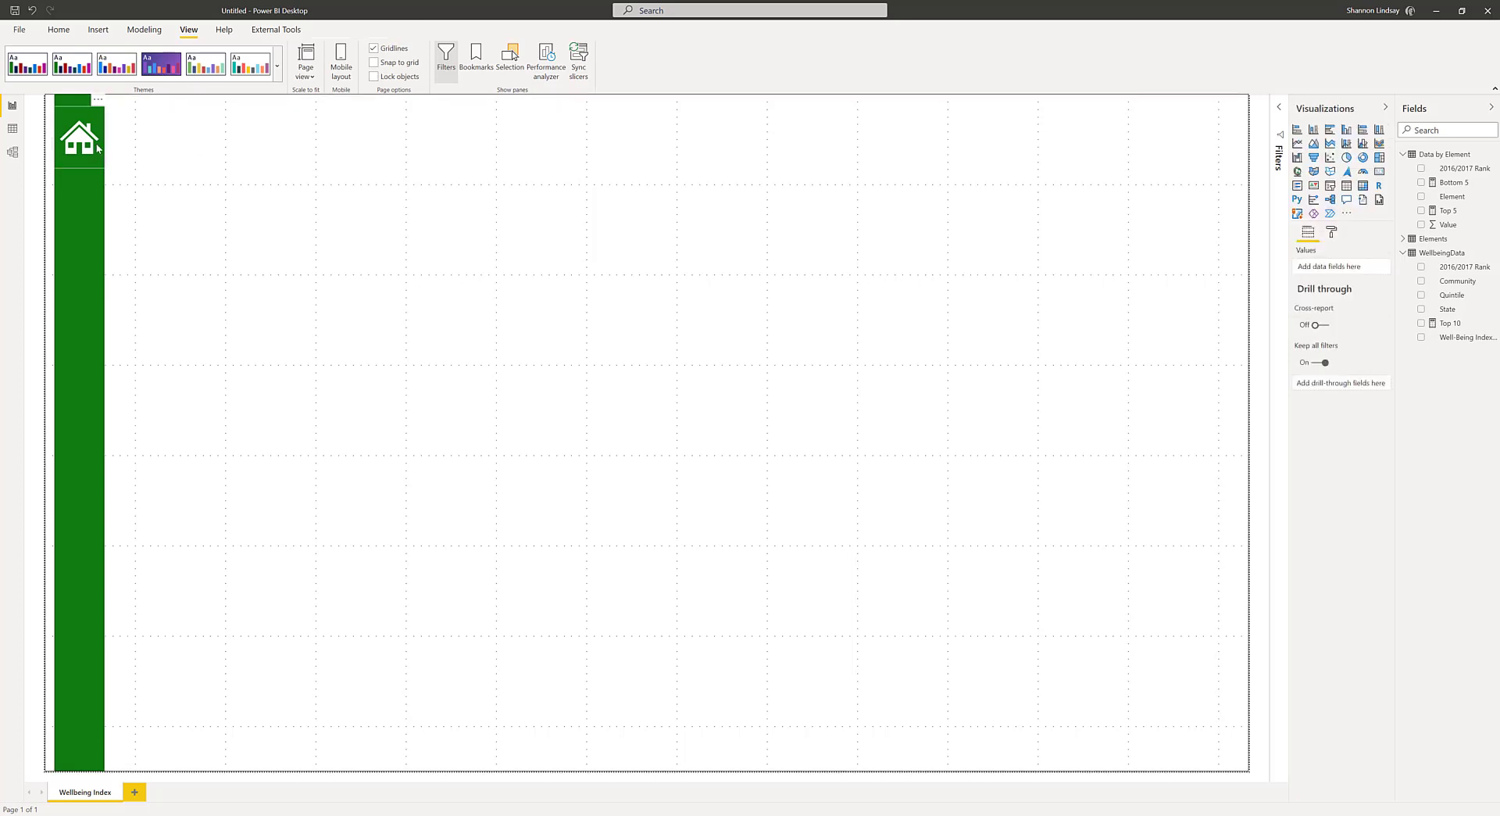
- Check the house icon's position and size values in its general format settings
click(98, 146)
click(1347, 158)
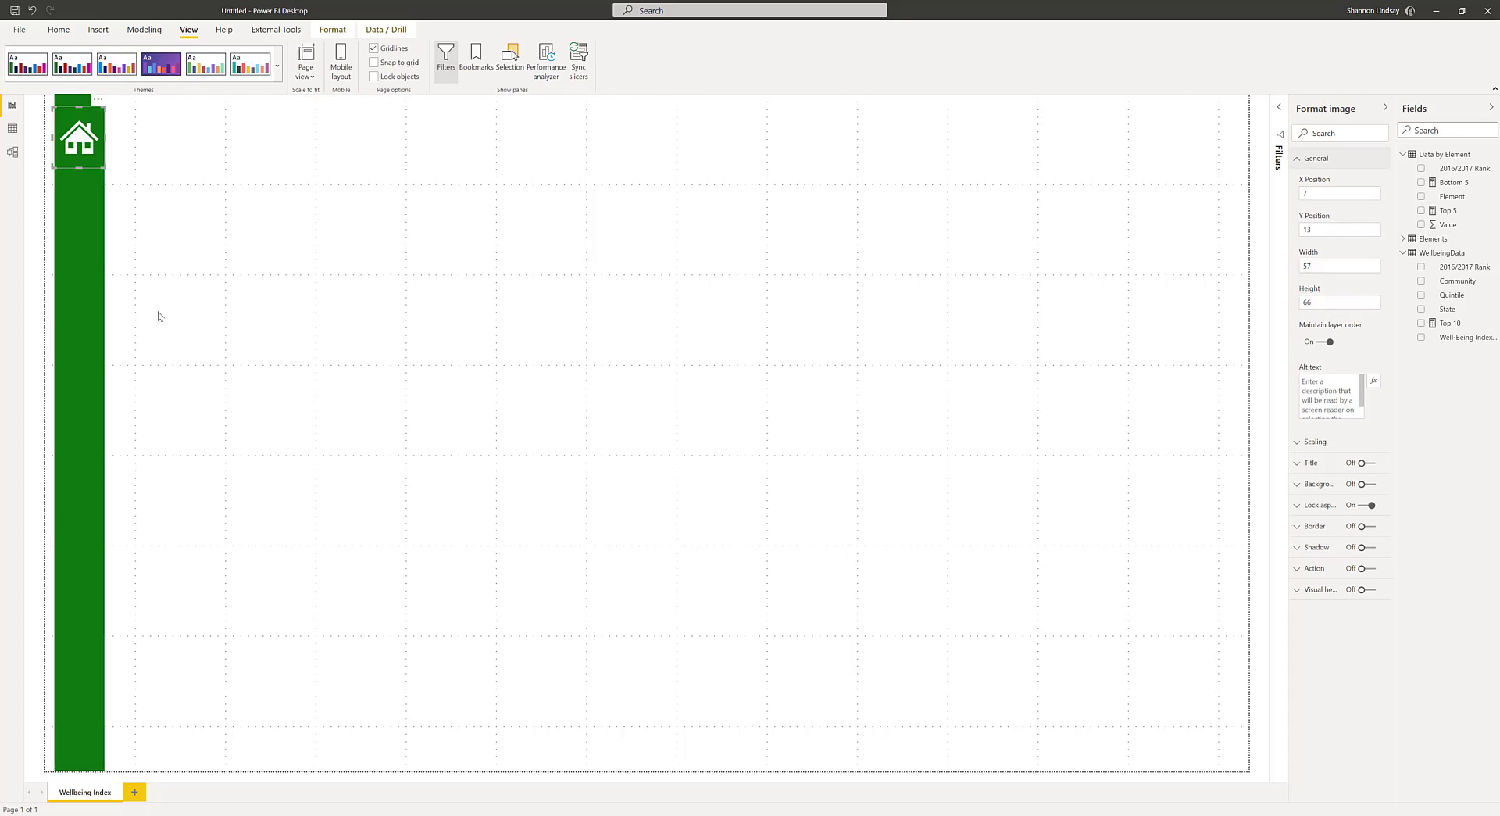
click(248, 175)
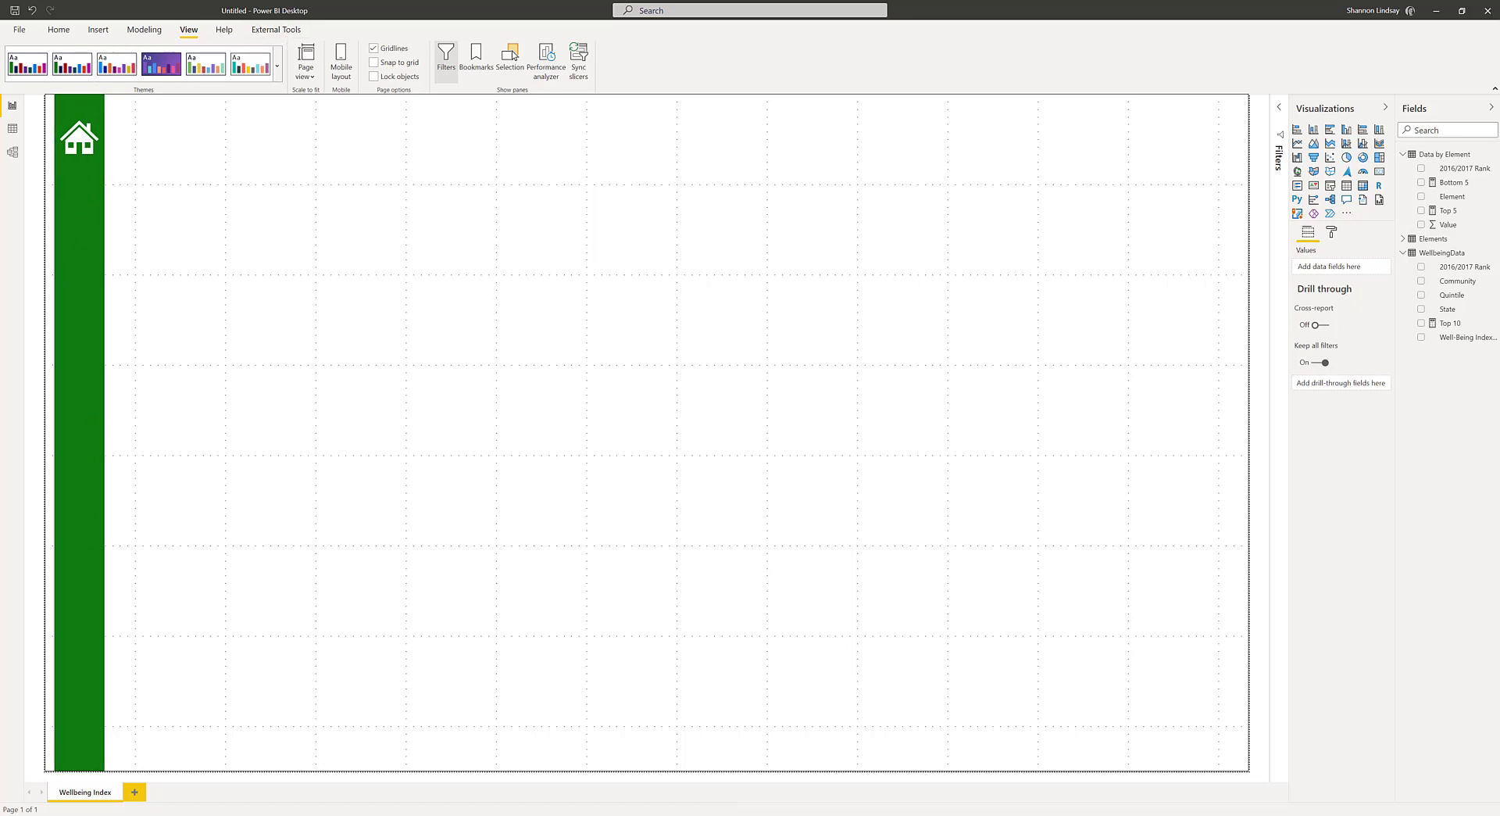
- Insert the image overview.png, shrink it to the bar's width and place it directly below the house icon
click(98, 29)
click(479, 56)
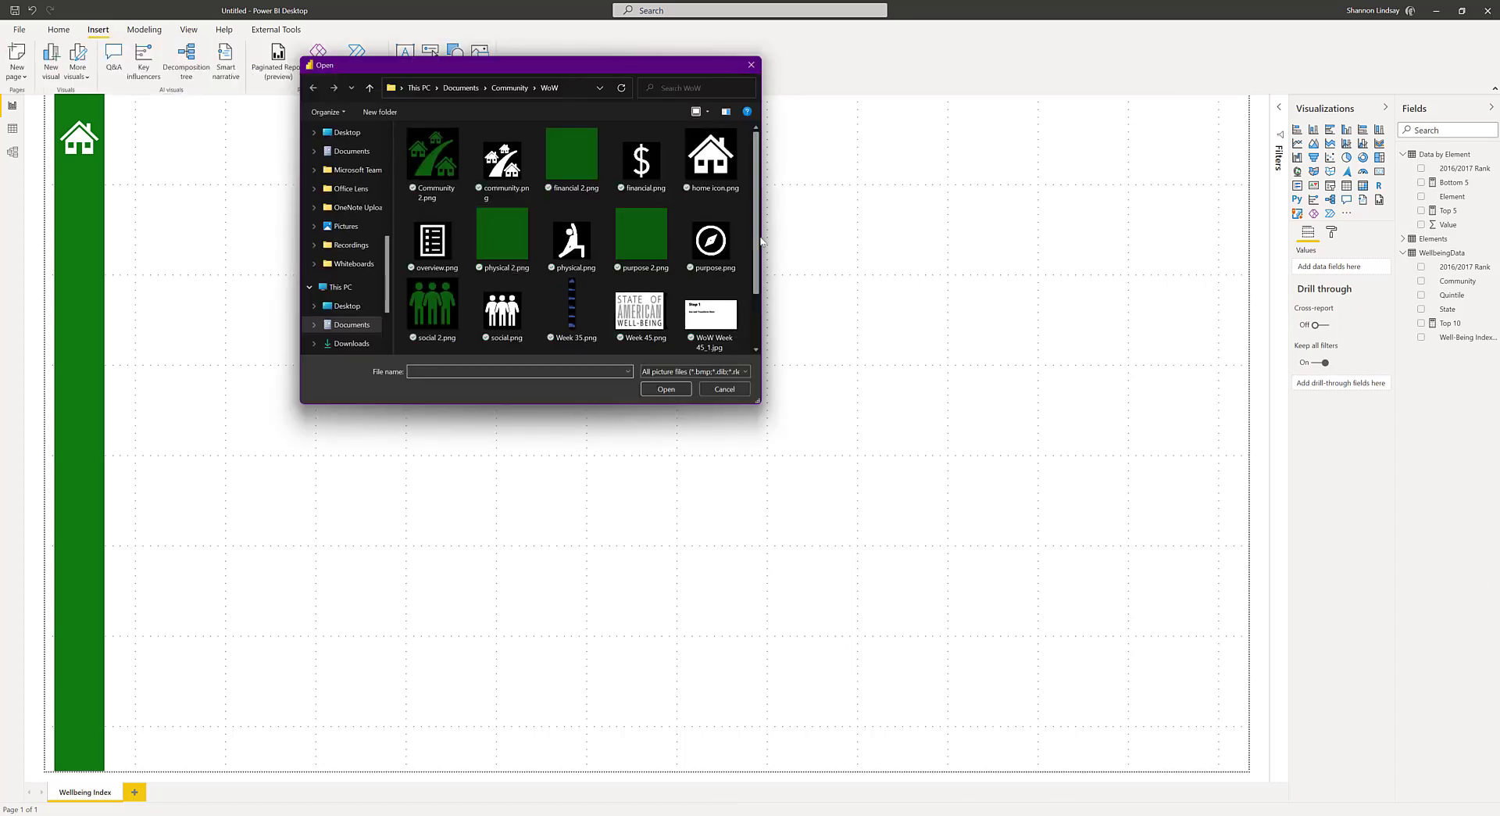
click(432, 238)
click(666, 390)
drag(76, 331, 101, 268)
- Insert the community.png image, shrink it to fit the bar and place it below the overview icon
click(479, 56)
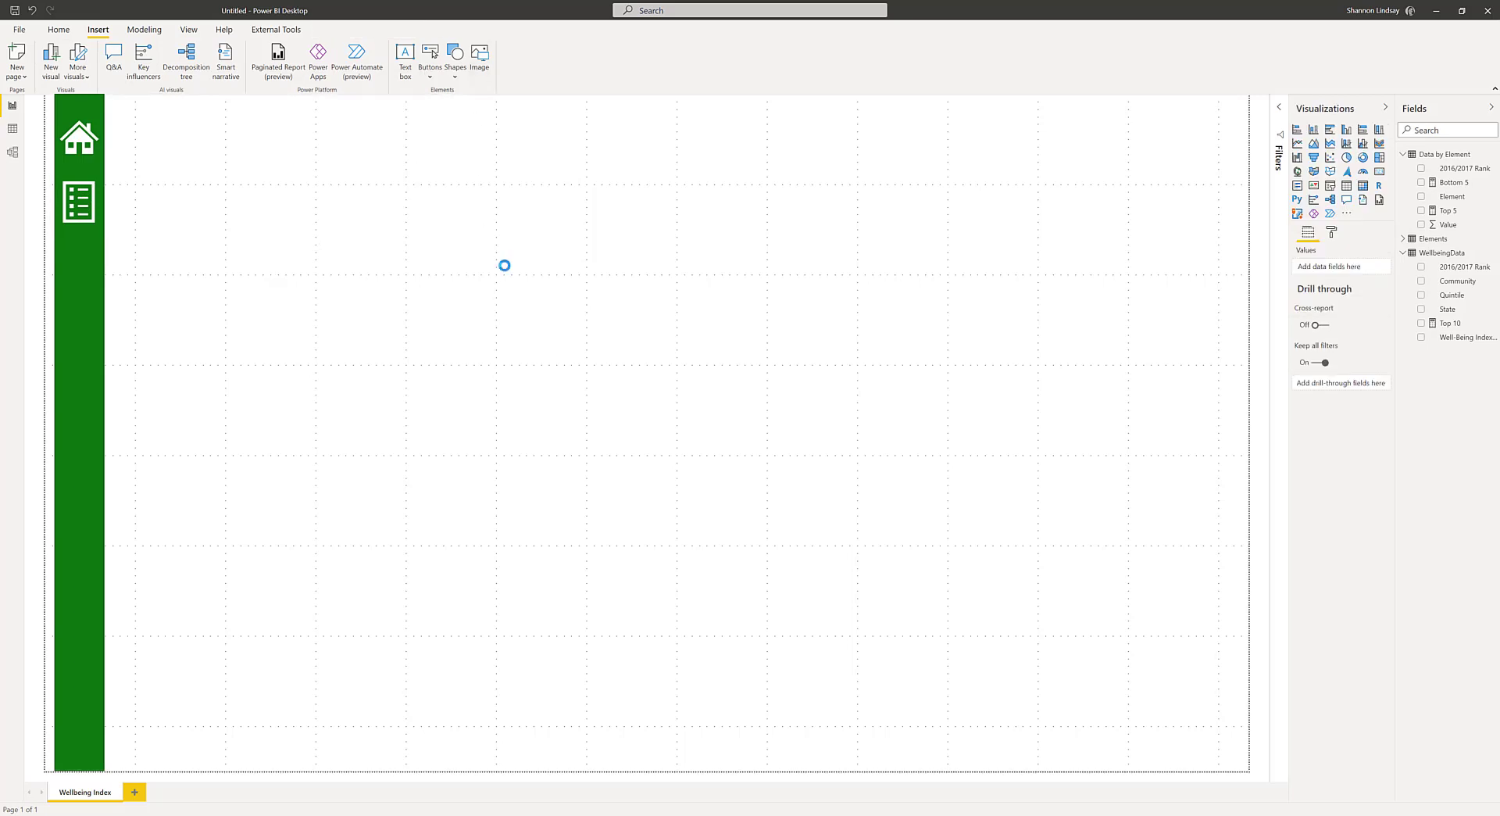
scroll(728, 219, down, 1)
scroll(729, 220, up, 1)
click(428, 154)
click(666, 389)
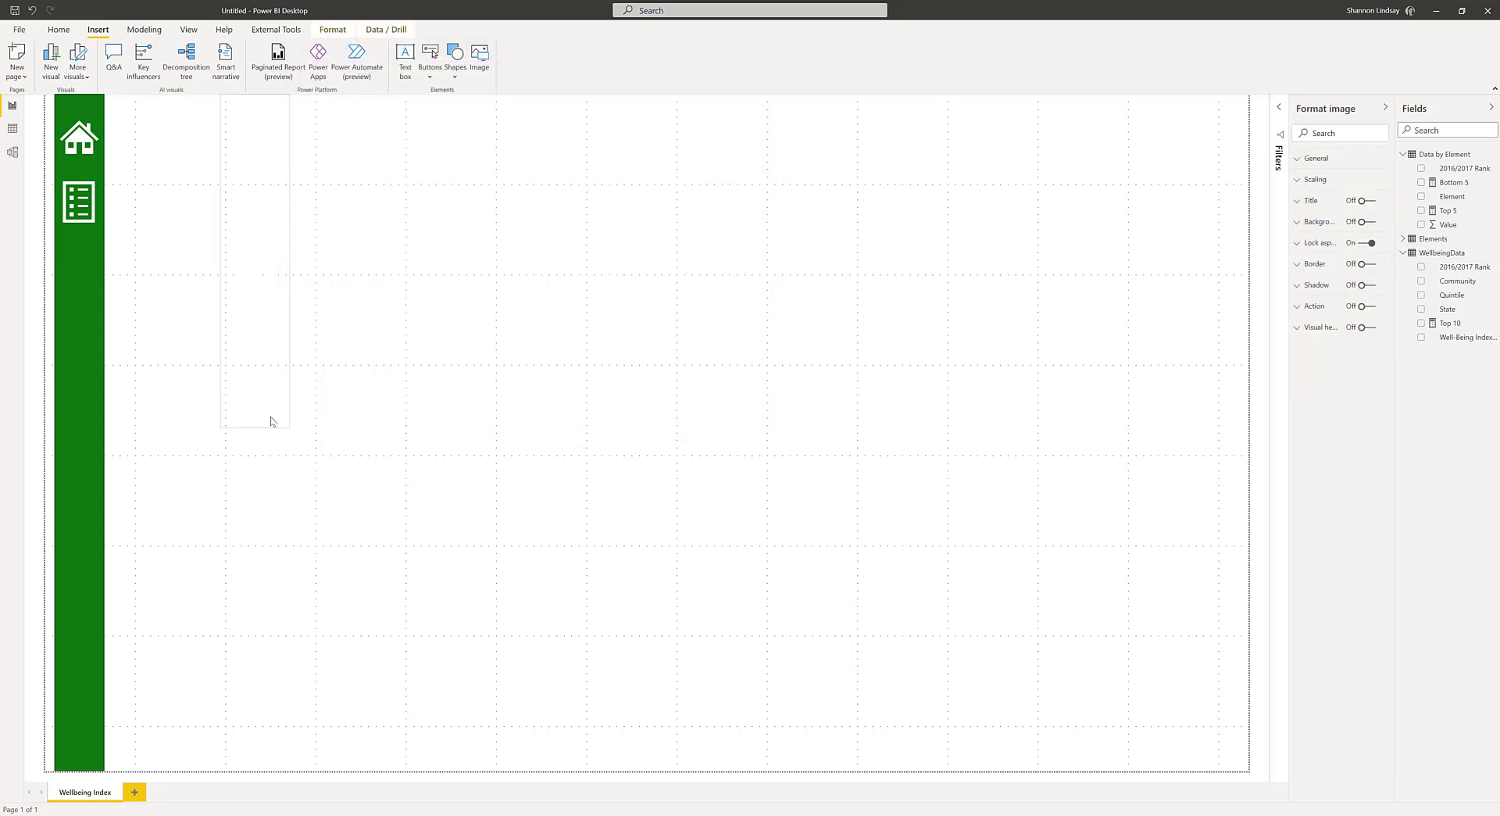
drag(271, 415, 99, 323)
- Insert financial.png and physical.png, shrink both to the bar's width and stack them below the community icon
click(479, 56)
key(Escape)
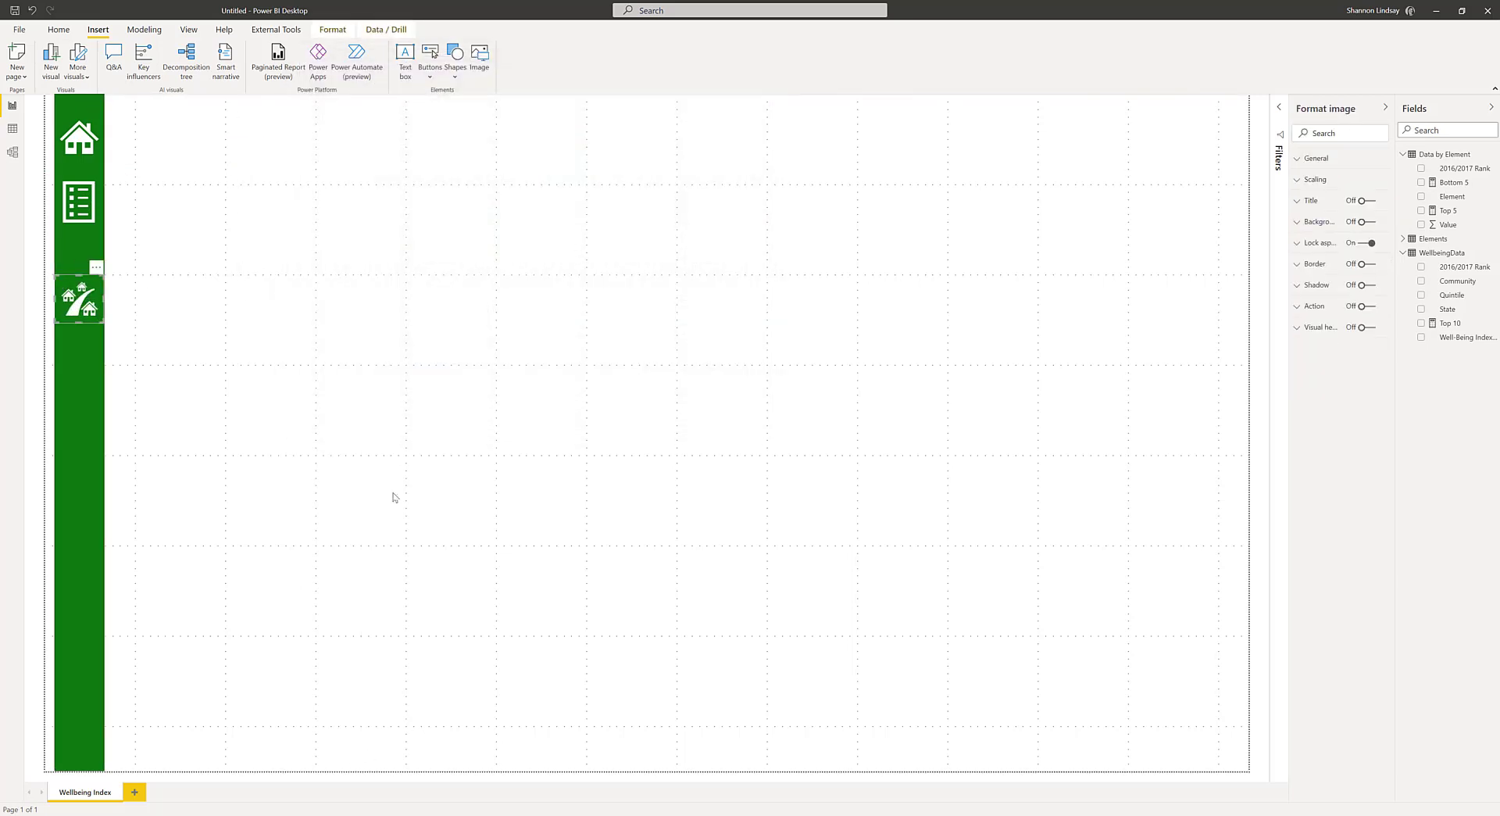
drag(245, 154, 80, 434)
click(479, 56)
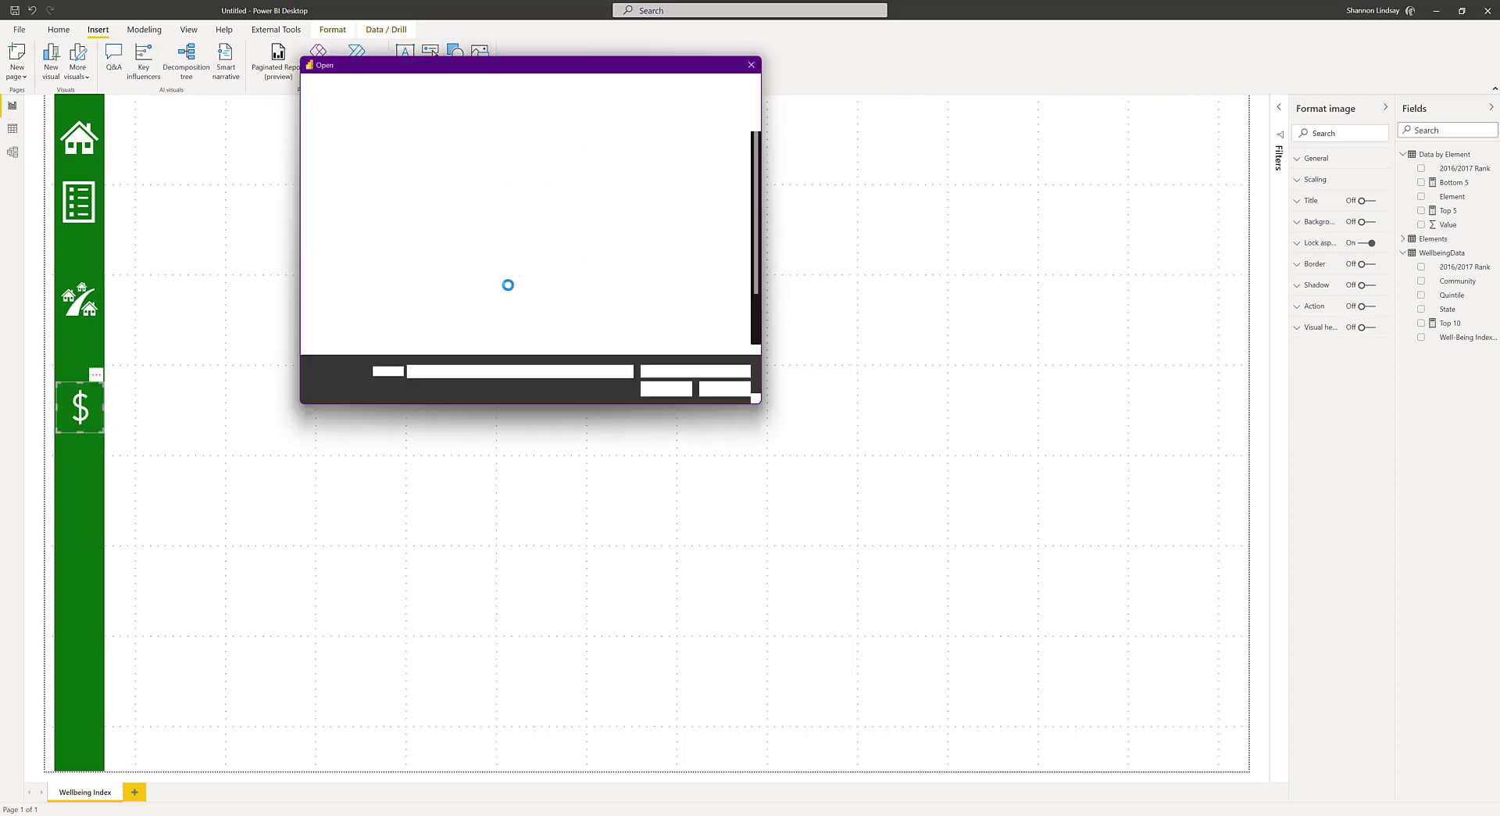
double_click(576, 249)
drag(255, 227, 118, 511)
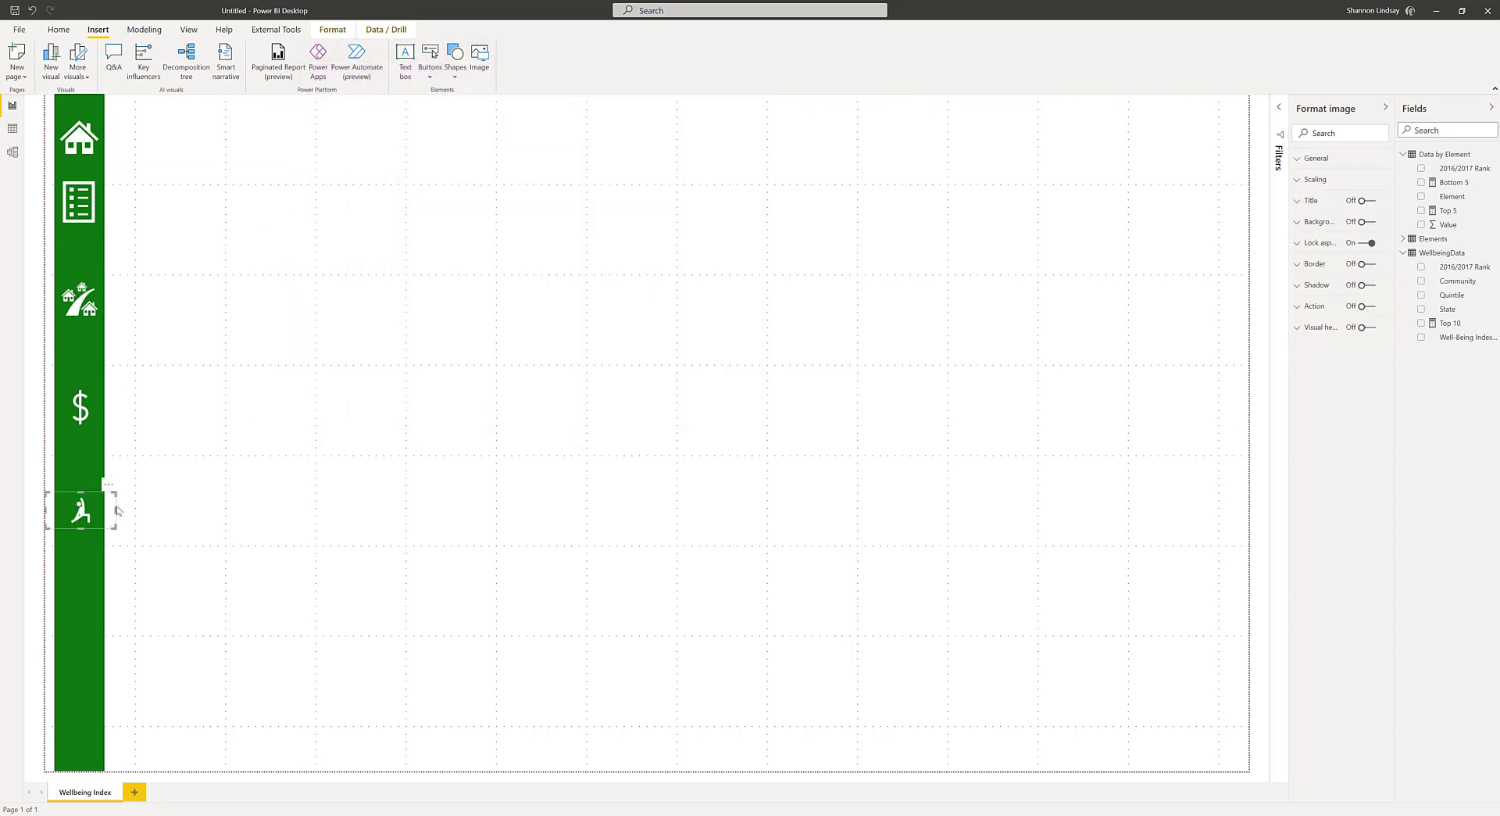
- Insert purpose.png and social.png, shrink both to fit the bar and stack them below the physical icon
click(479, 57)
double_click(711, 238)
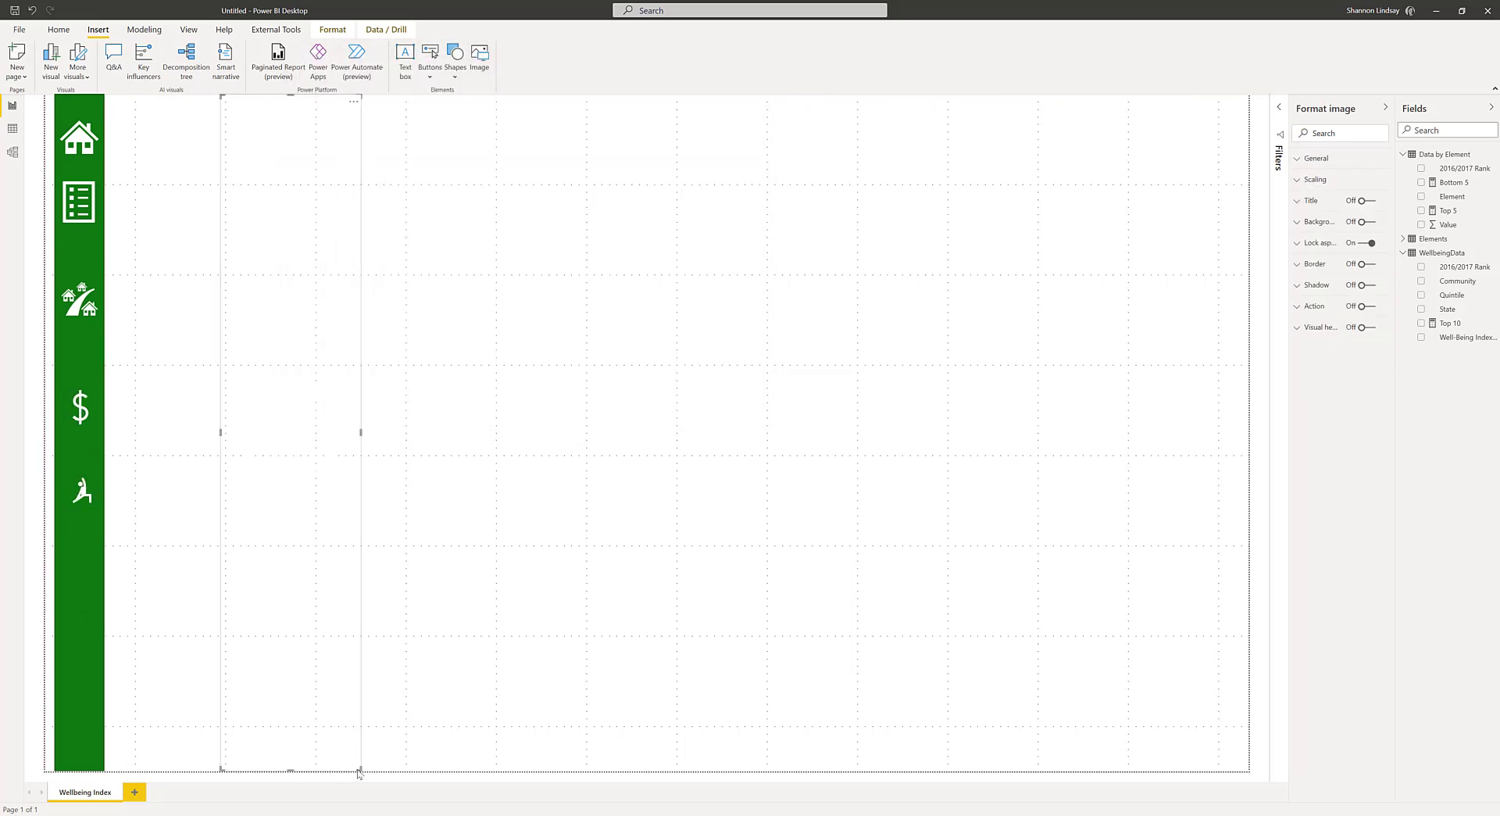
drag(292, 771, 78, 592)
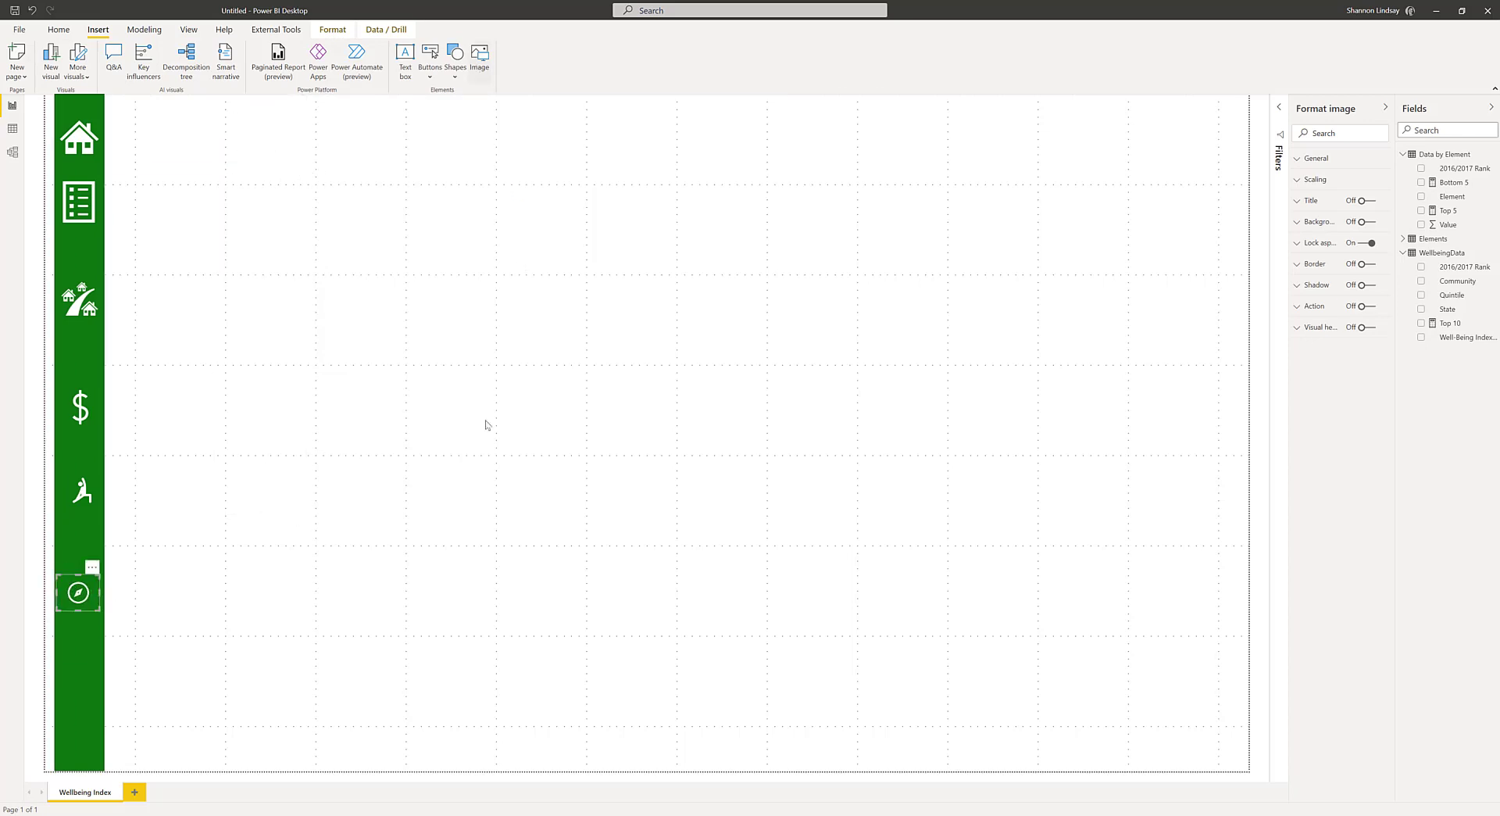
click(479, 56)
click(503, 313)
click(666, 389)
drag(290, 771, 90, 720)
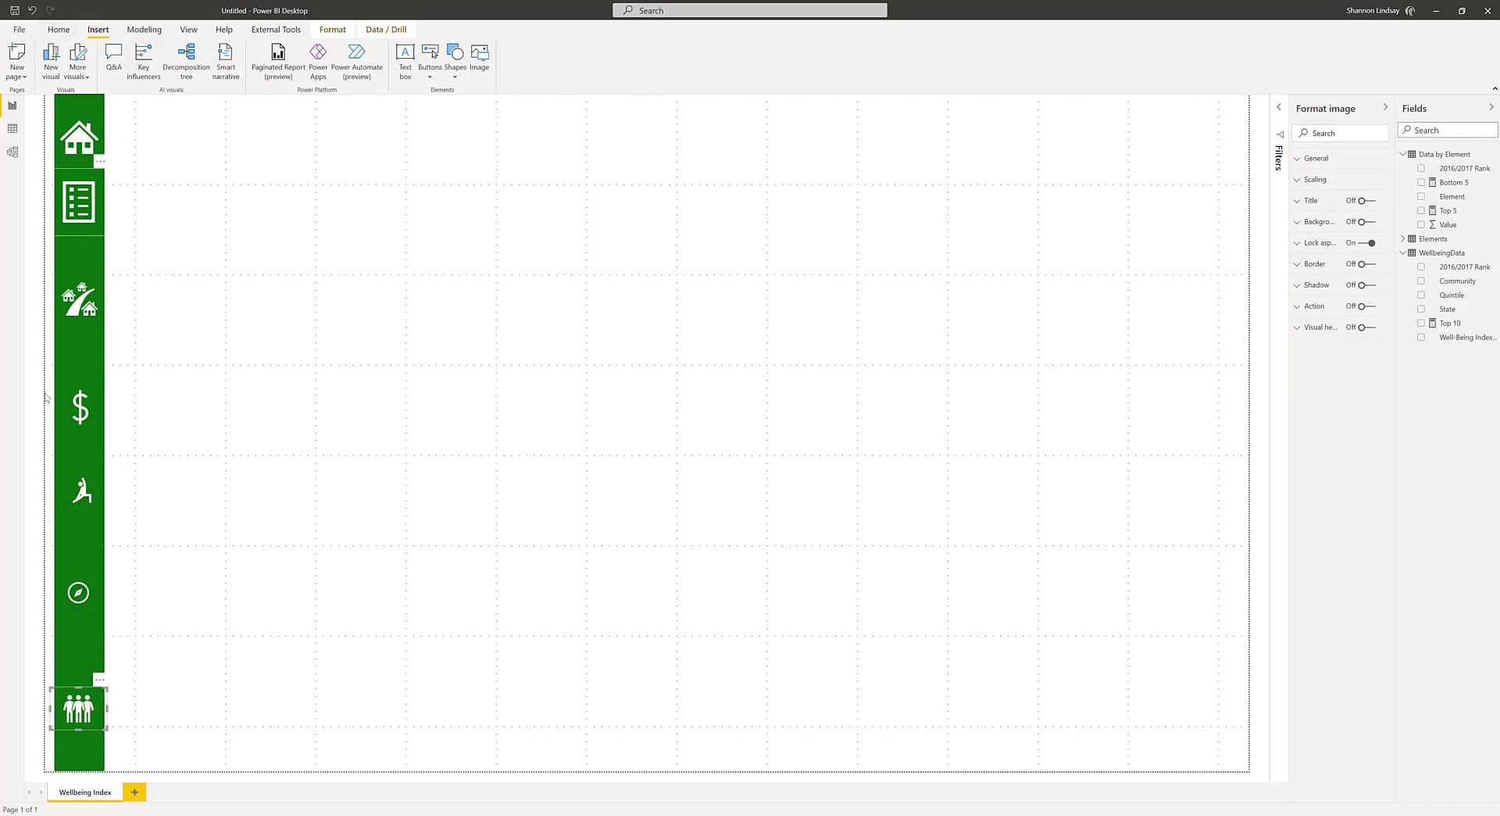
click(284, 538)
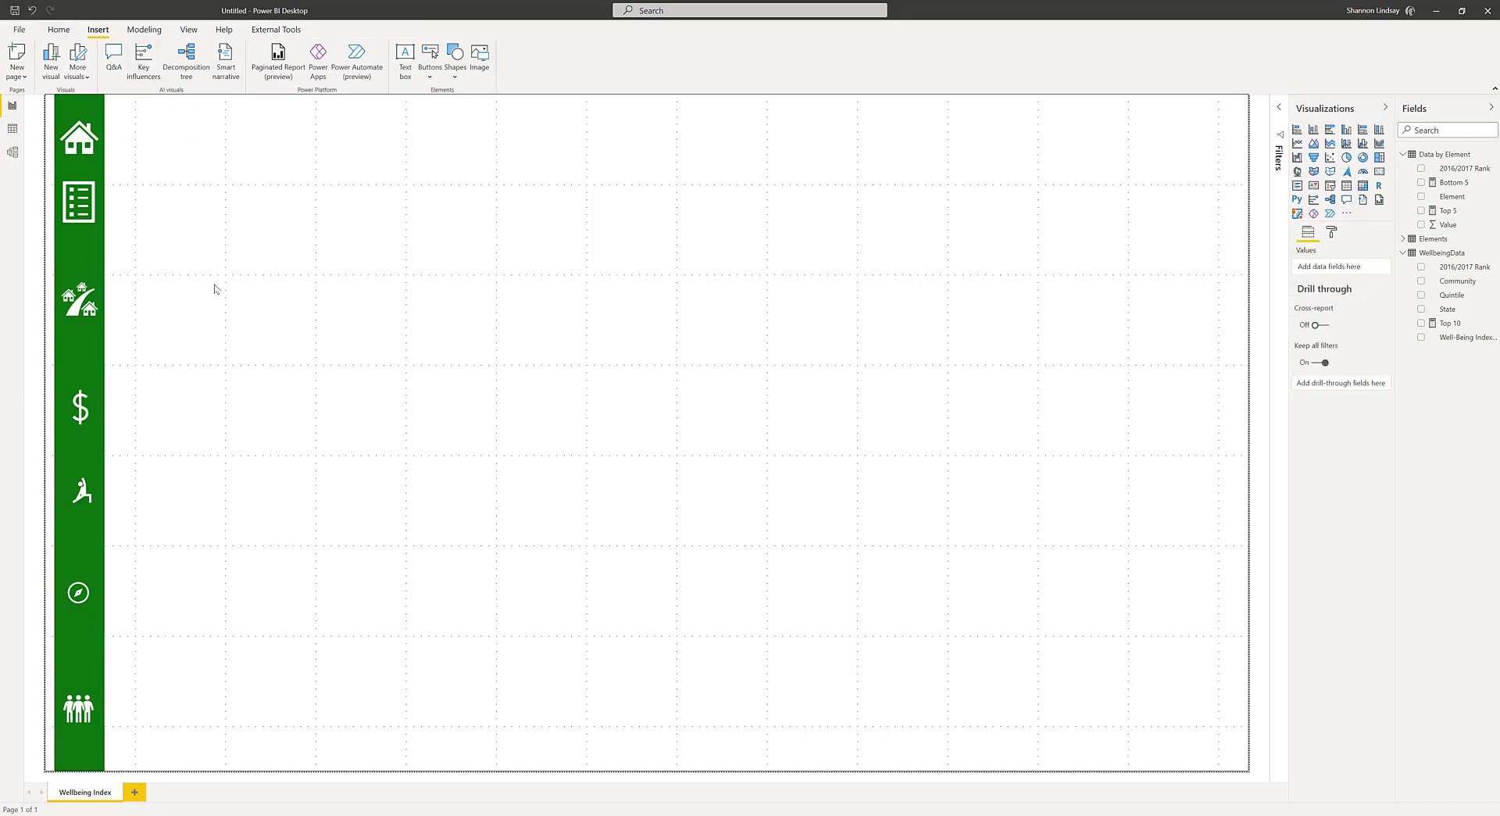
- Select the navigation icons on the green bar and distribute them vertically
drag(50, 103, 160, 767)
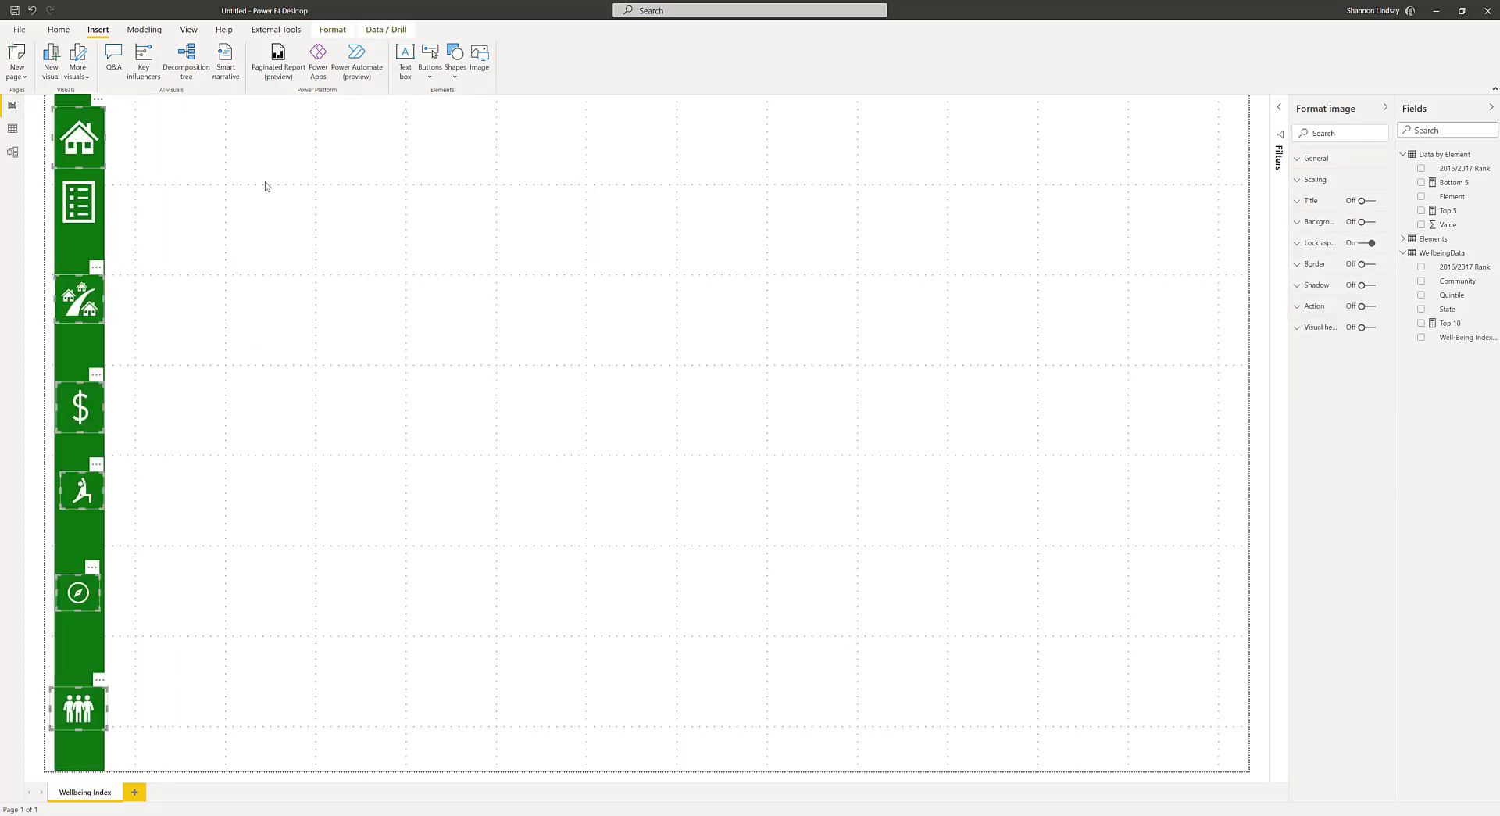
click(326, 28)
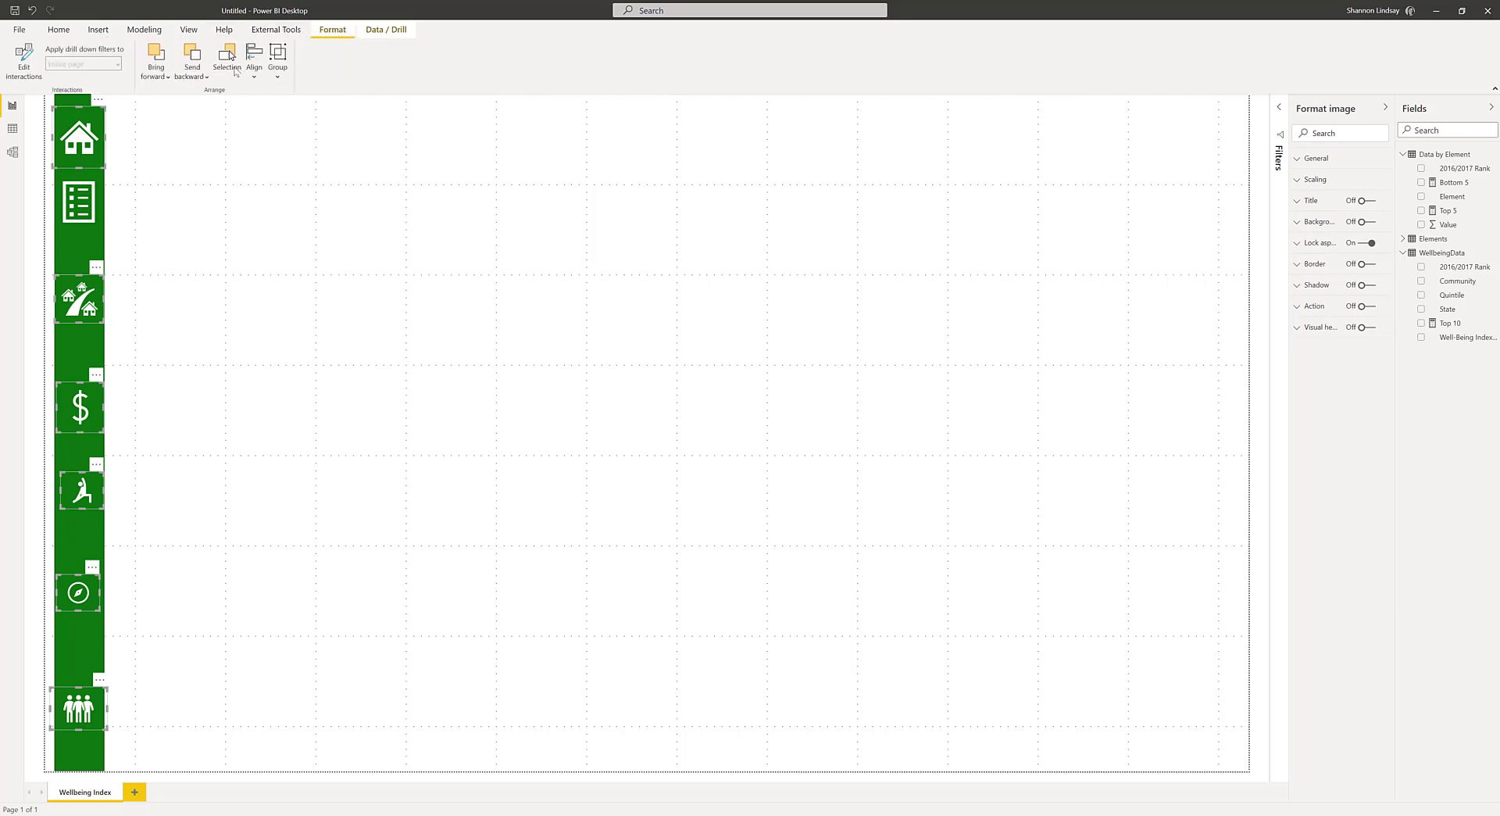
click(257, 68)
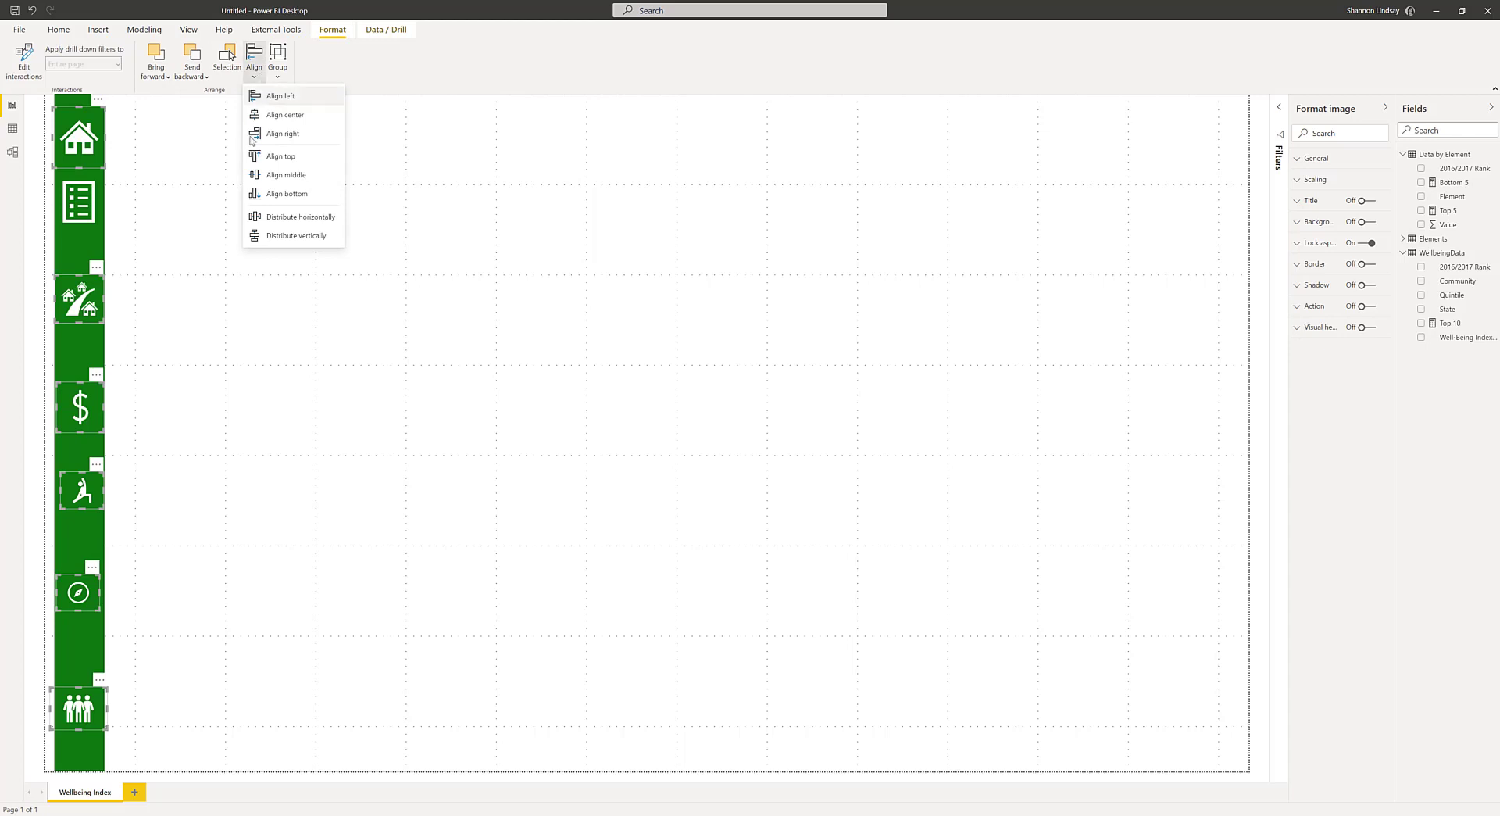
click(260, 235)
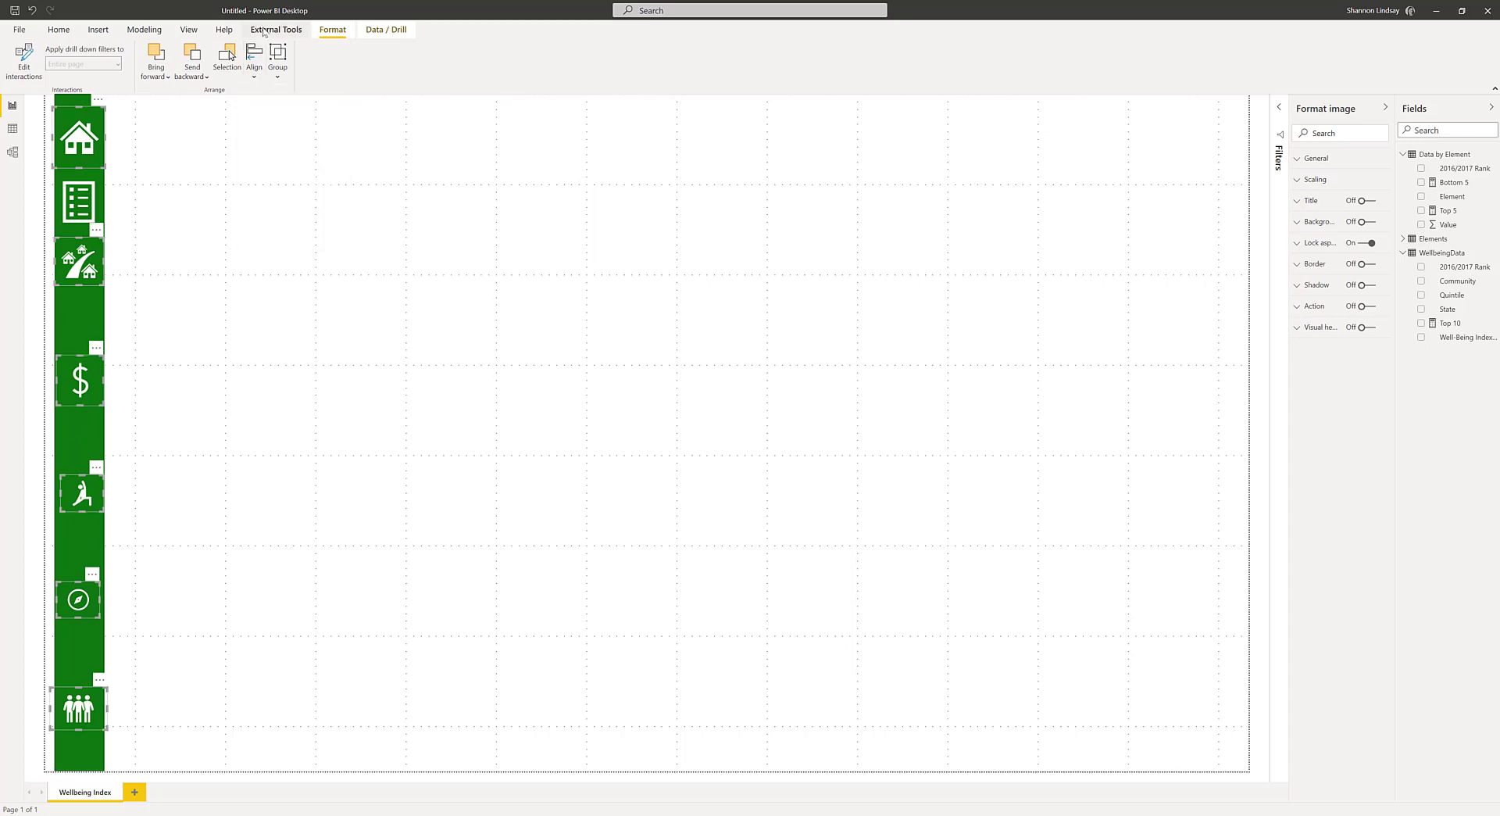
- Align all seven navigation icons to a common centre and shift them slightly left to sit centred on the green bar
click(255, 69)
click(269, 117)
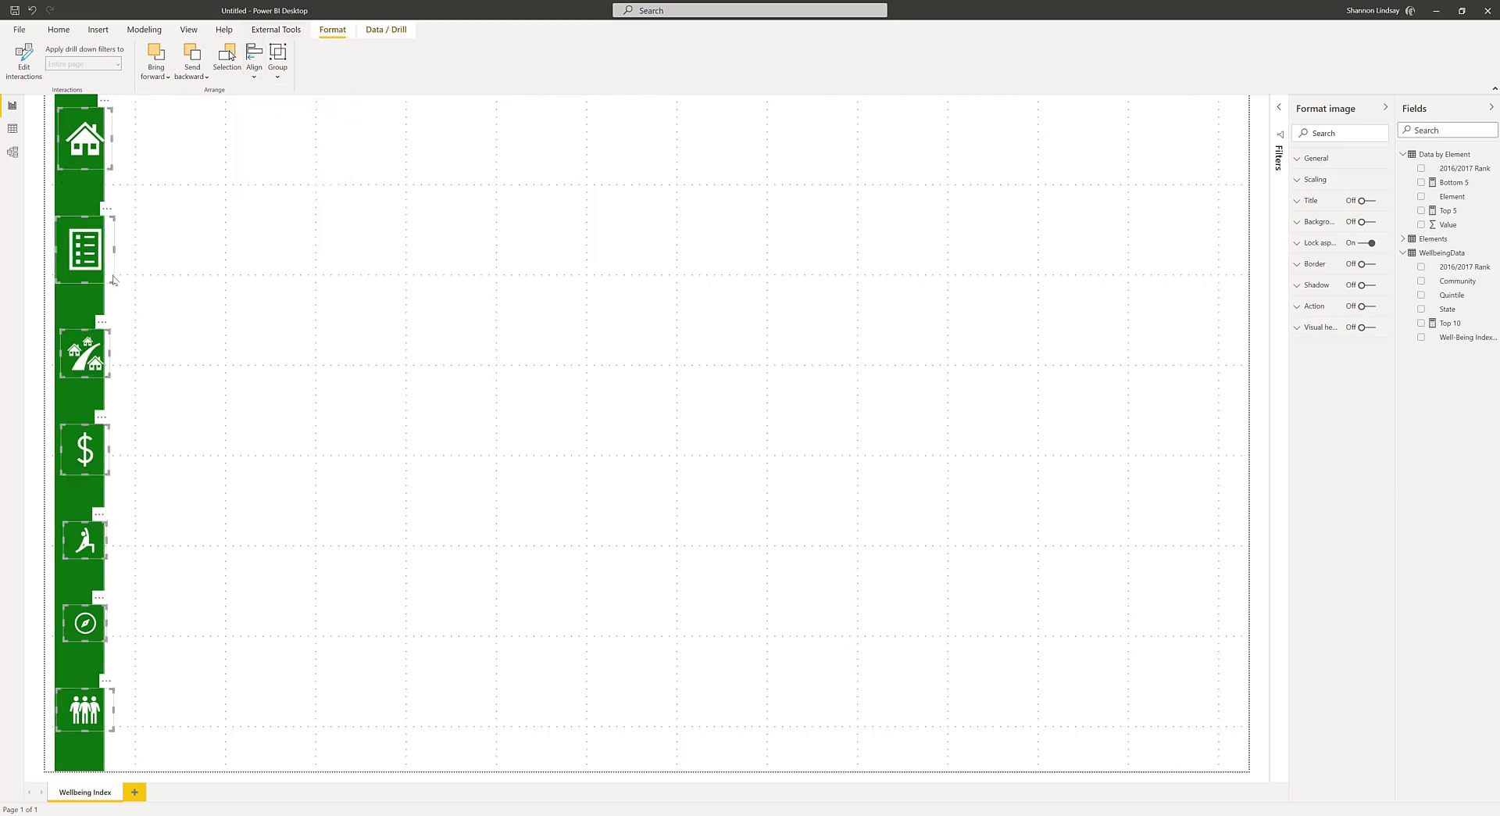
drag(99, 260, 96, 258)
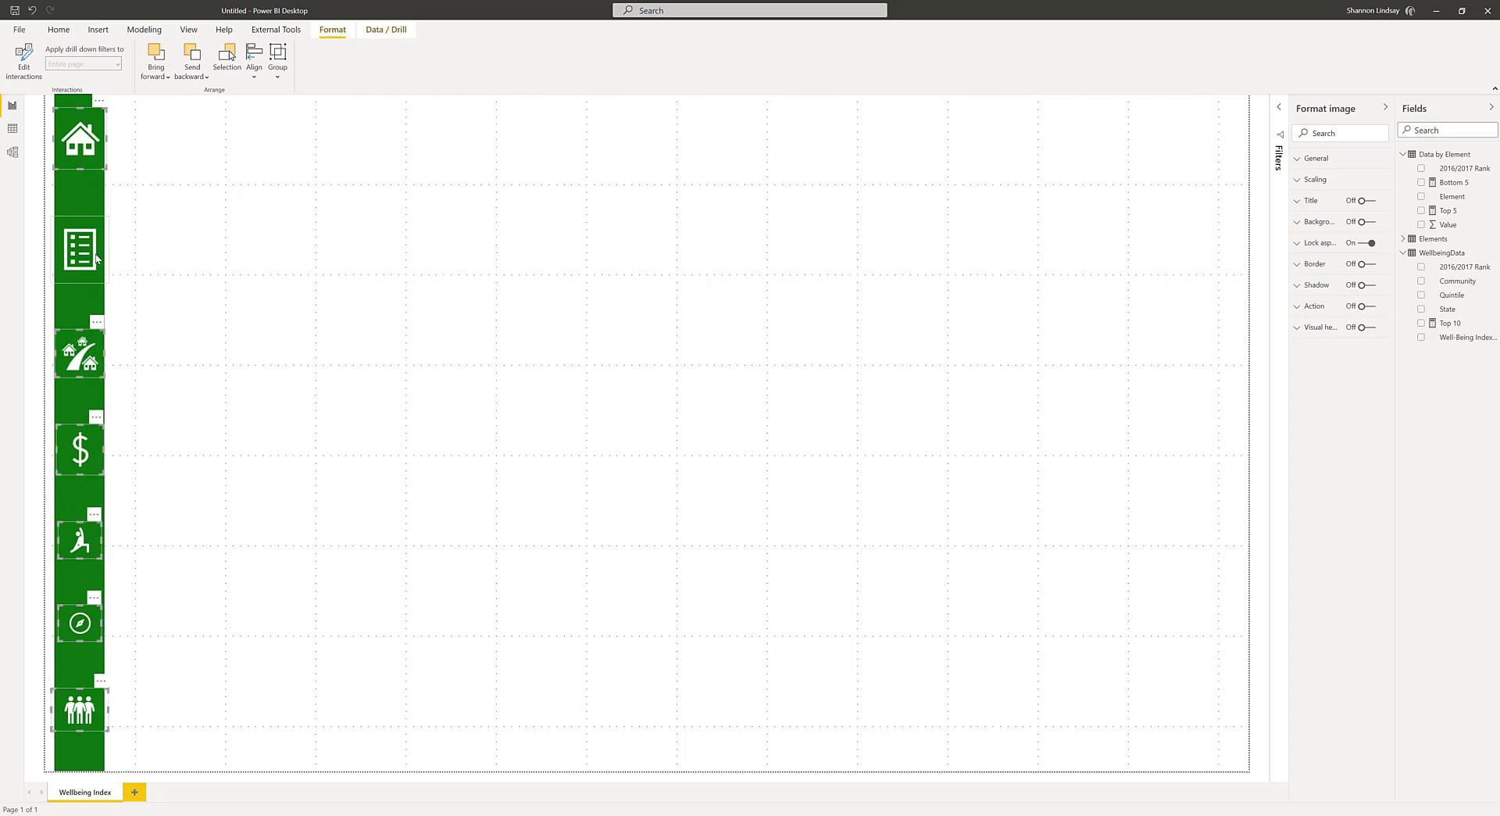
click(143, 280)
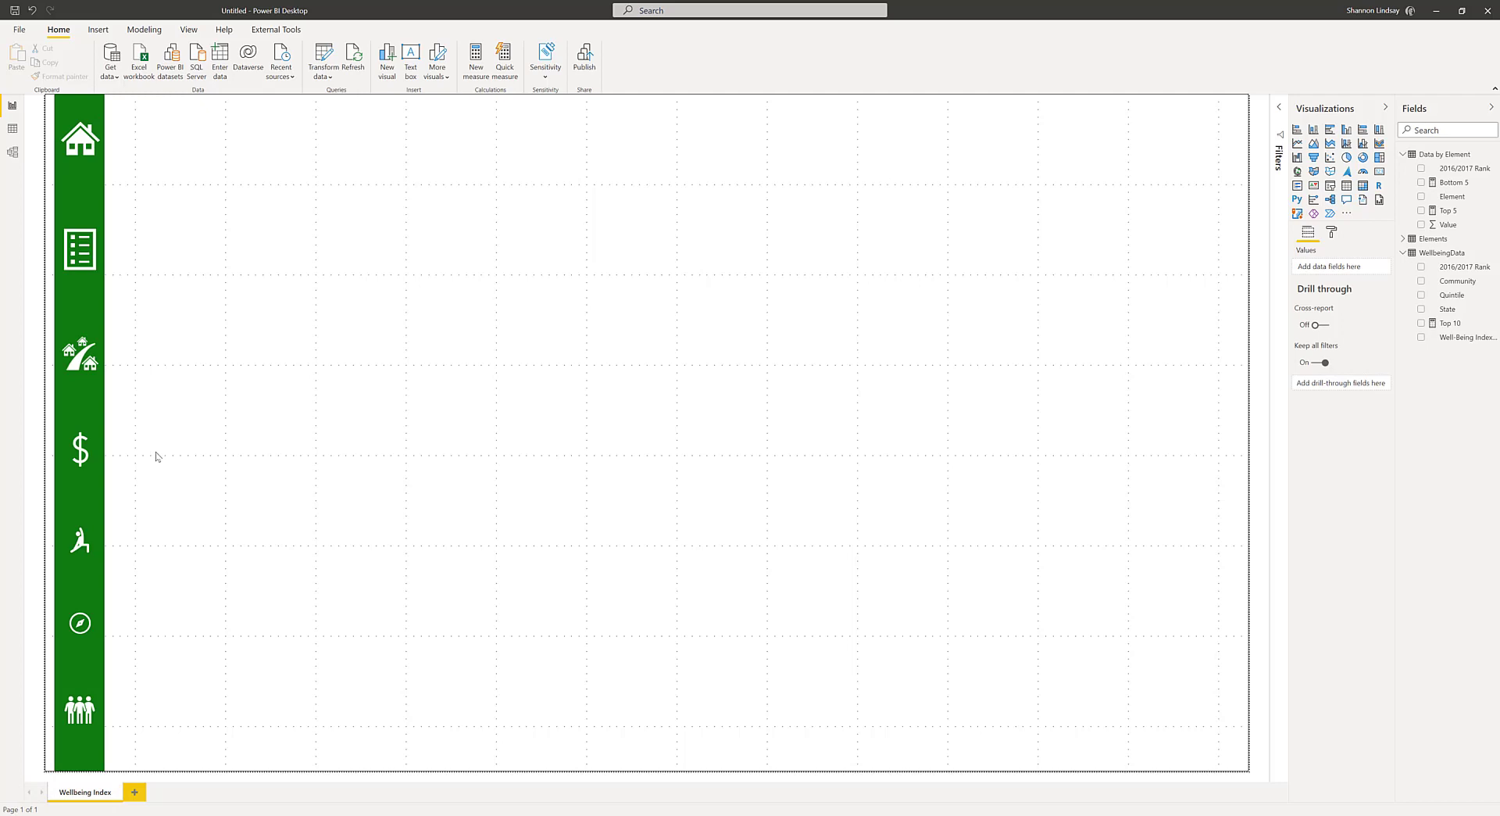
- Add two new report pages and name them Overview and Community
click(135, 792)
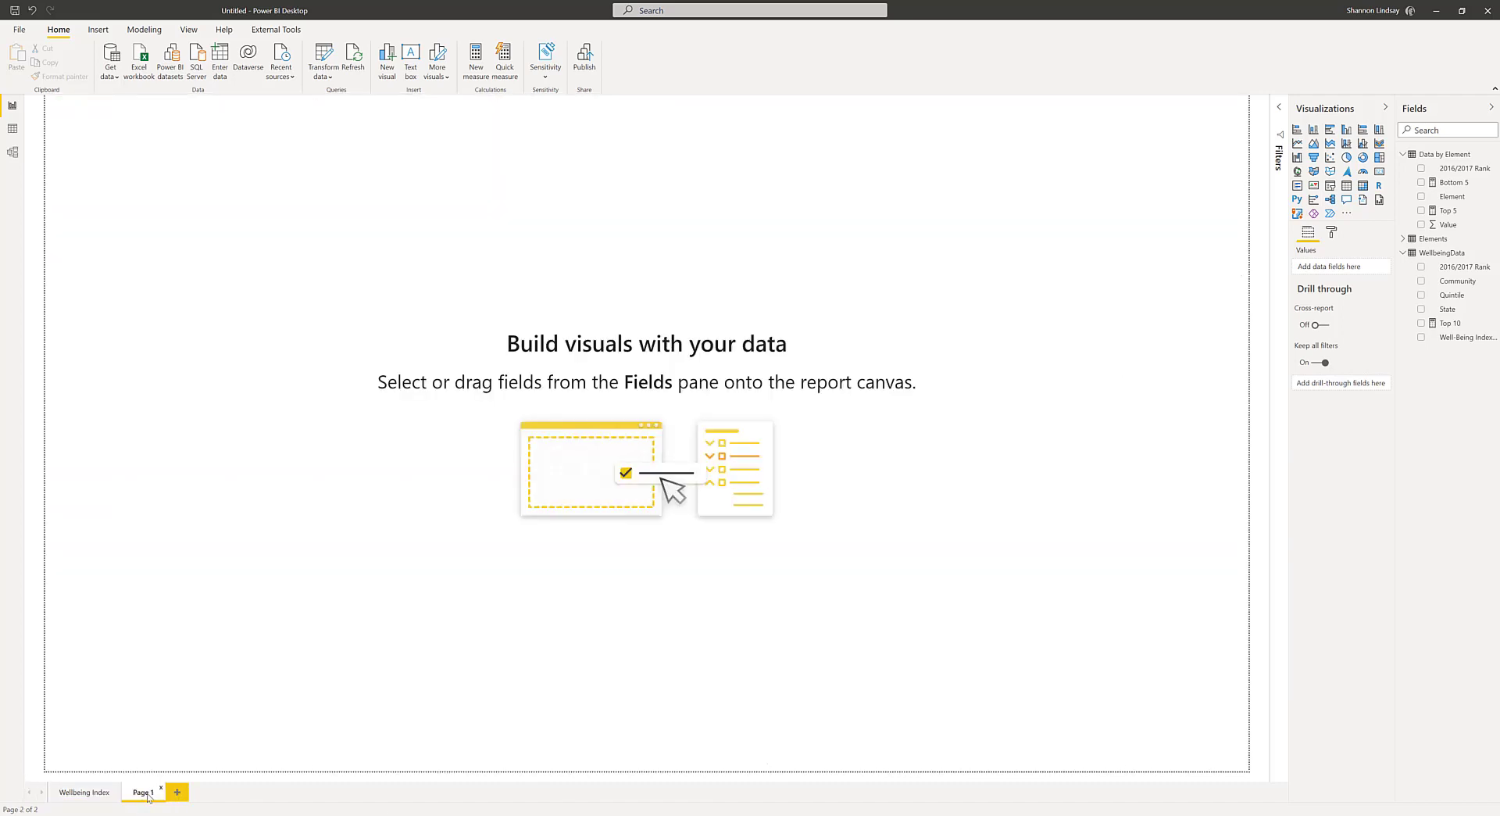
double_click(144, 793)
text(o)
key(Return)
click(187, 791)
double_click(201, 792)
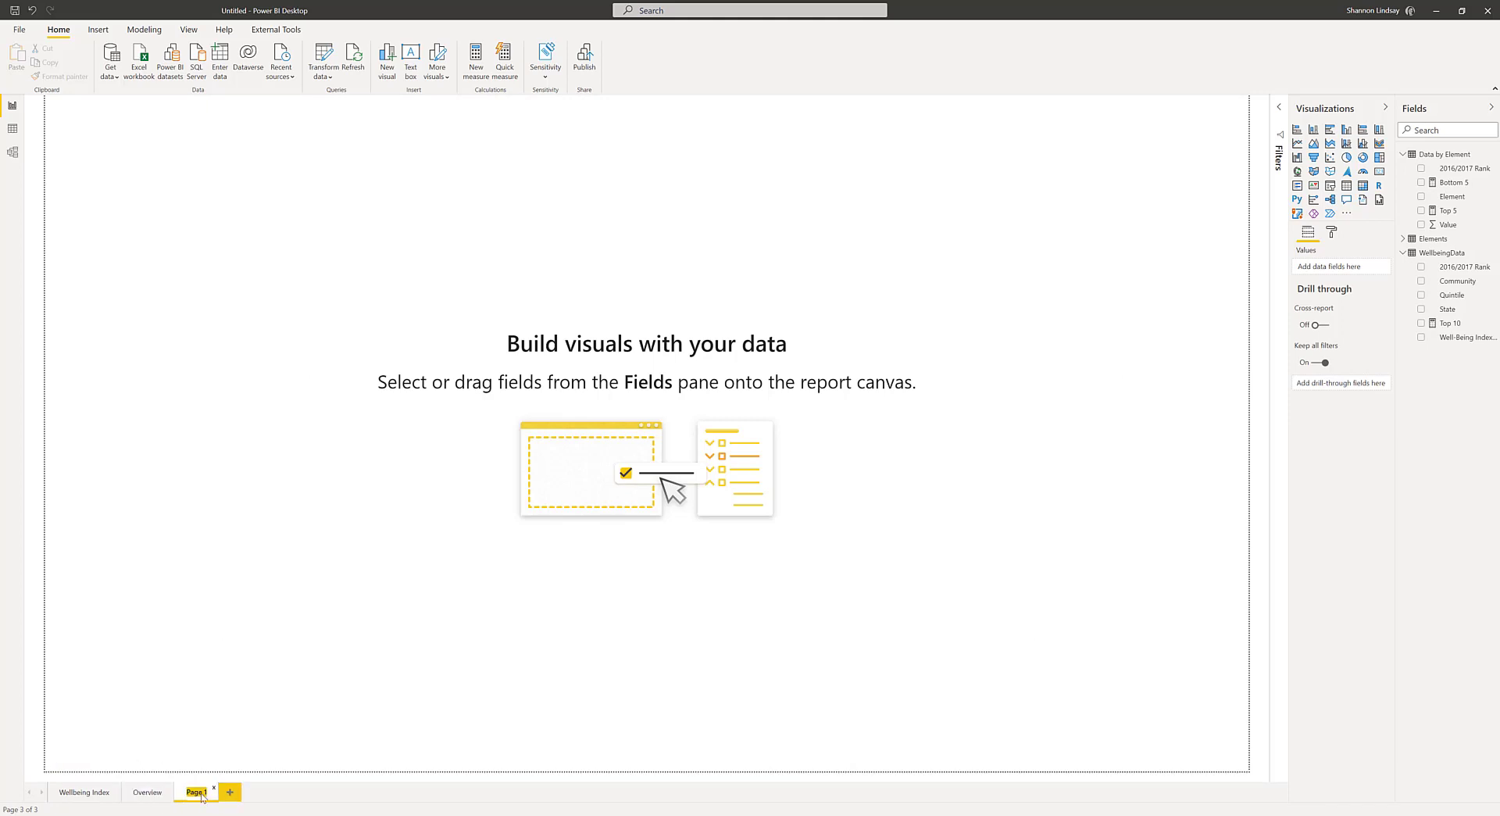
text(P)
key(Return)
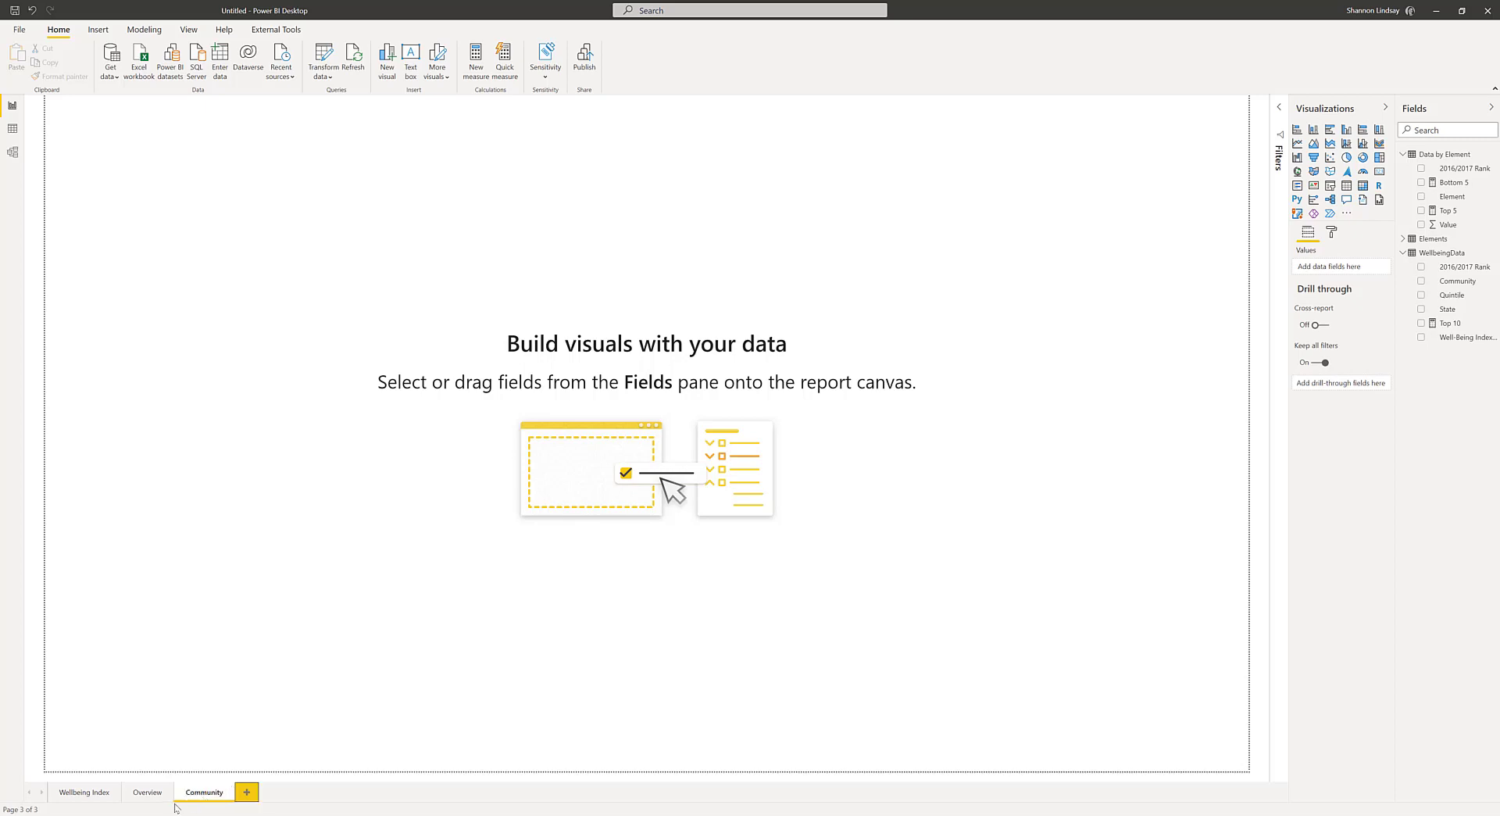
- Hide the Overview and Community pages, and return to the Wellbeing Index page
click(151, 800)
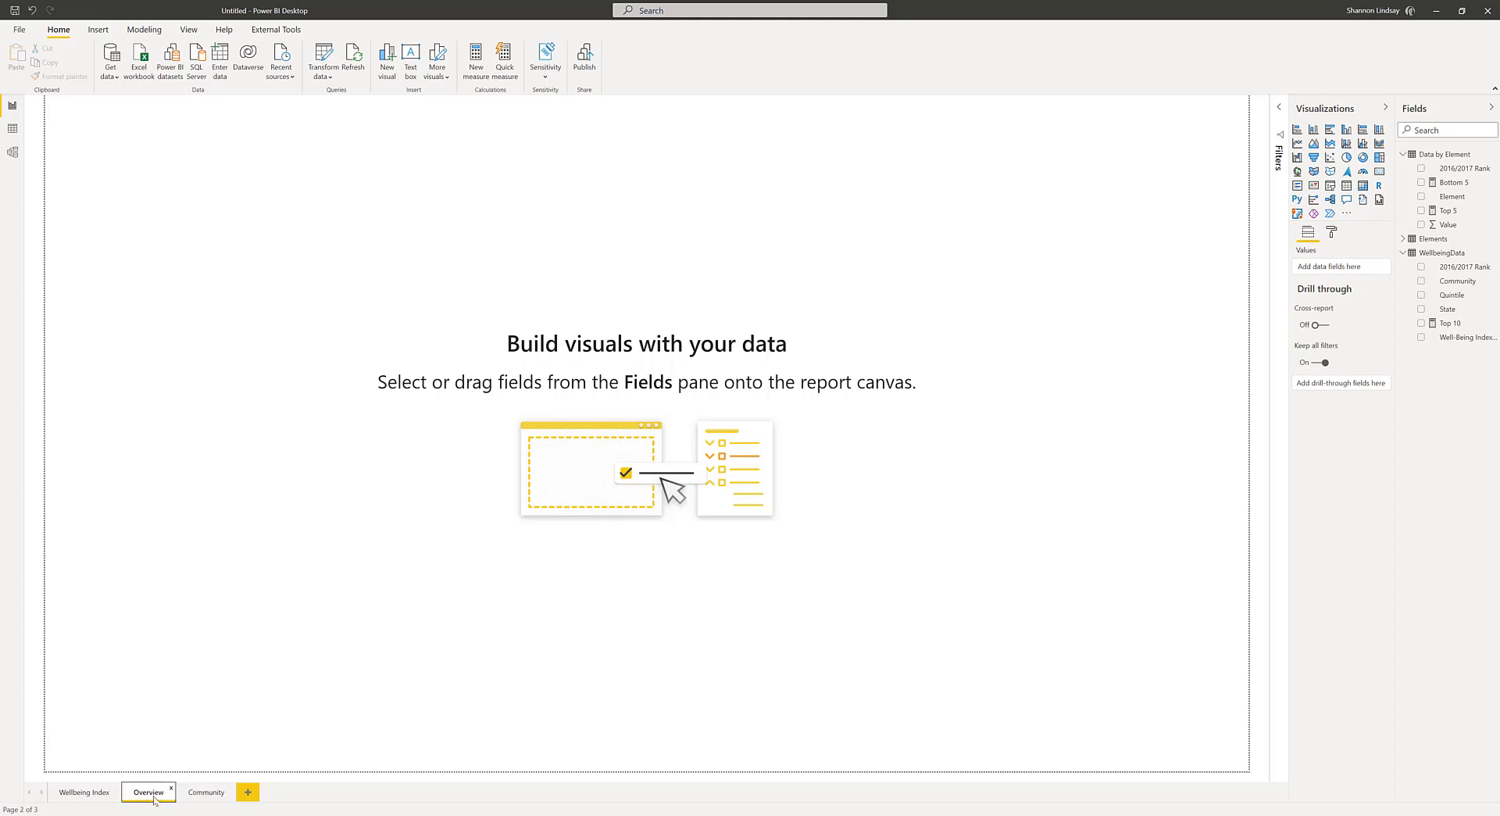
right_click(154, 800)
click(185, 788)
click(186, 799)
right_click(186, 799)
click(201, 784)
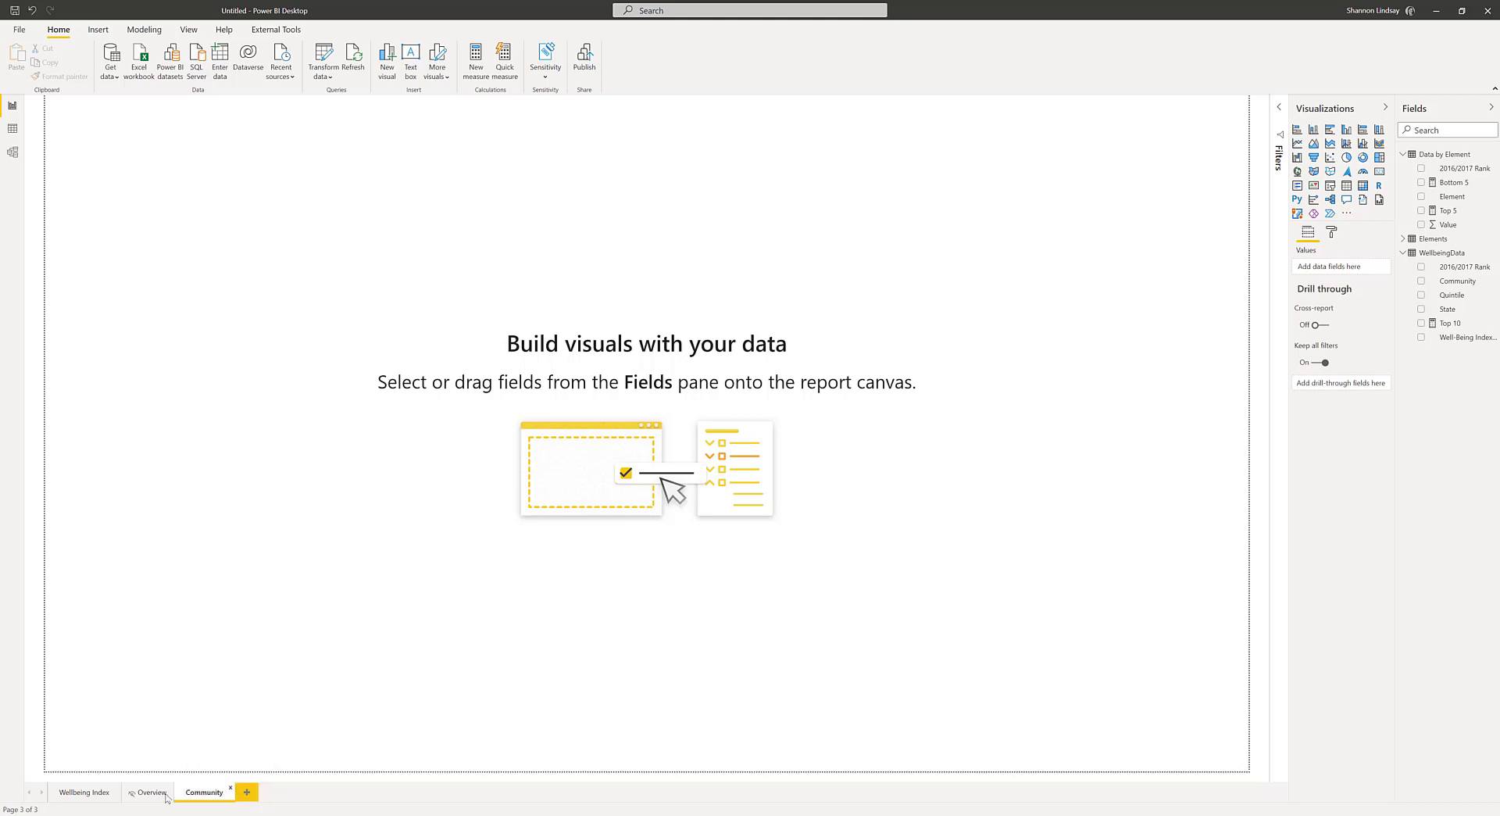
click(151, 794)
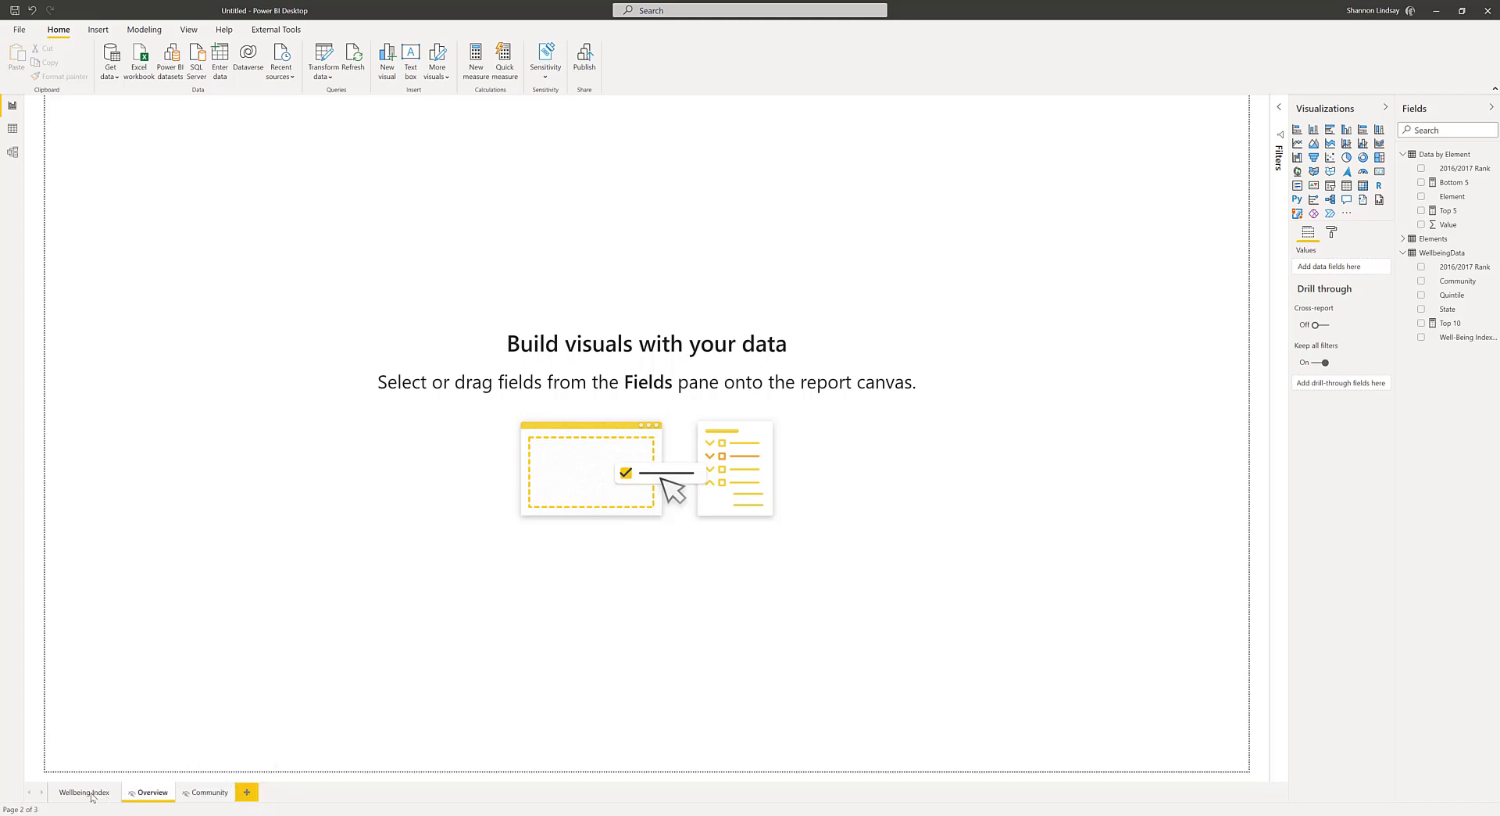
click(92, 794)
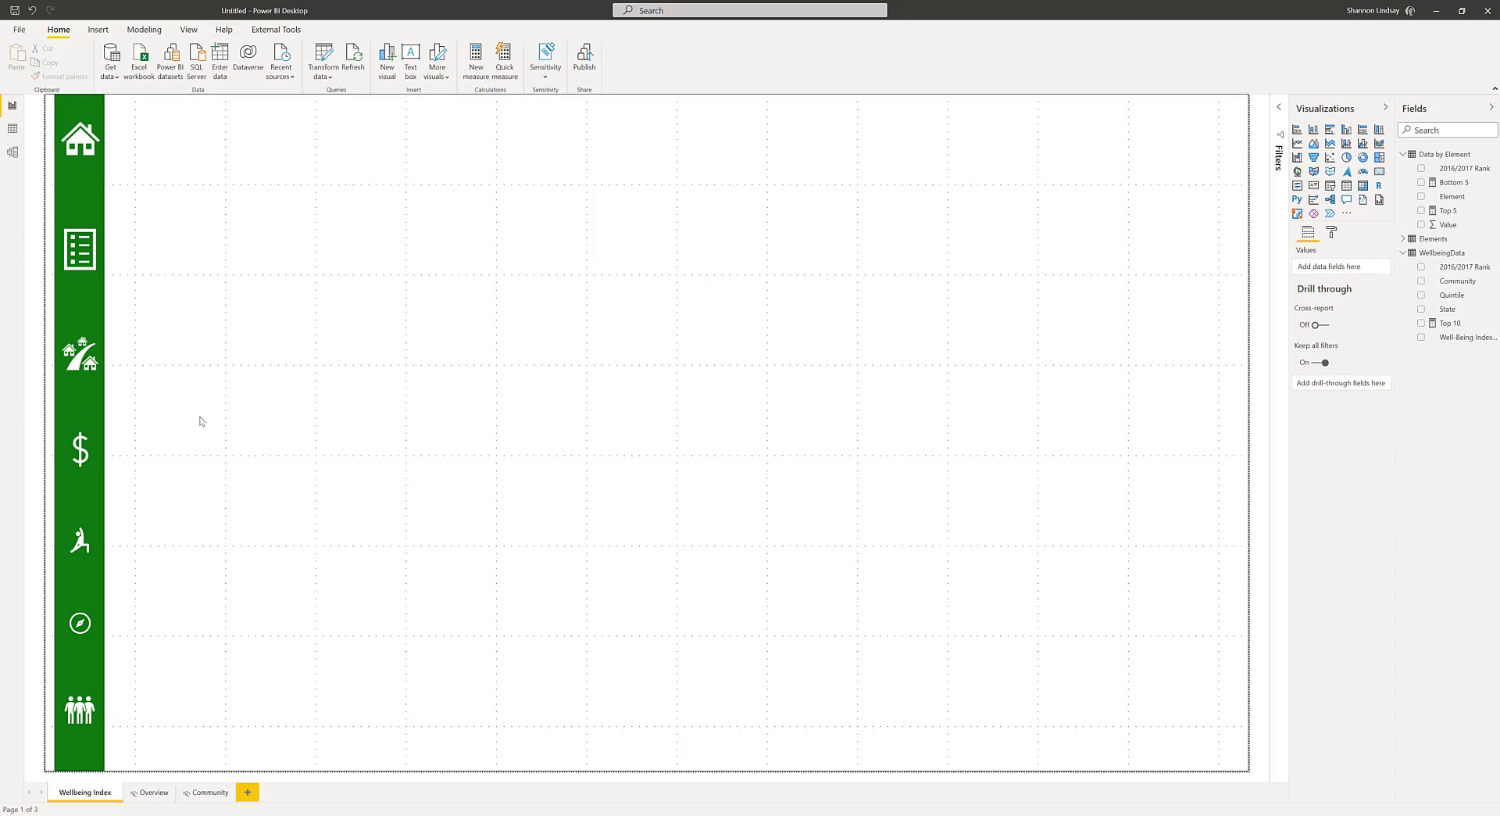
- Show the Selection pane and list the Wellbeing Index page's objects in layer order
click(188, 30)
click(511, 55)
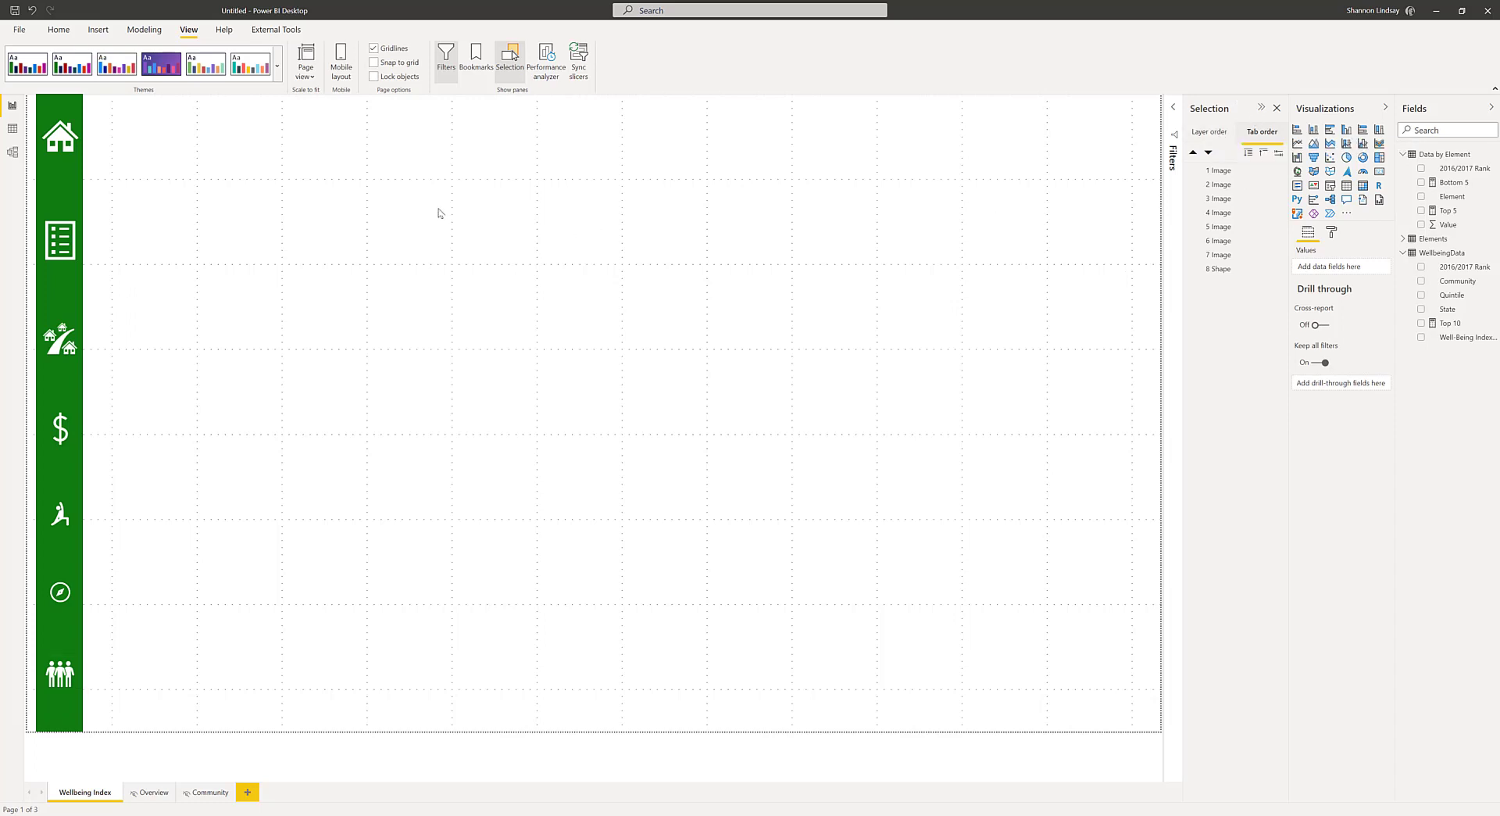
click(78, 139)
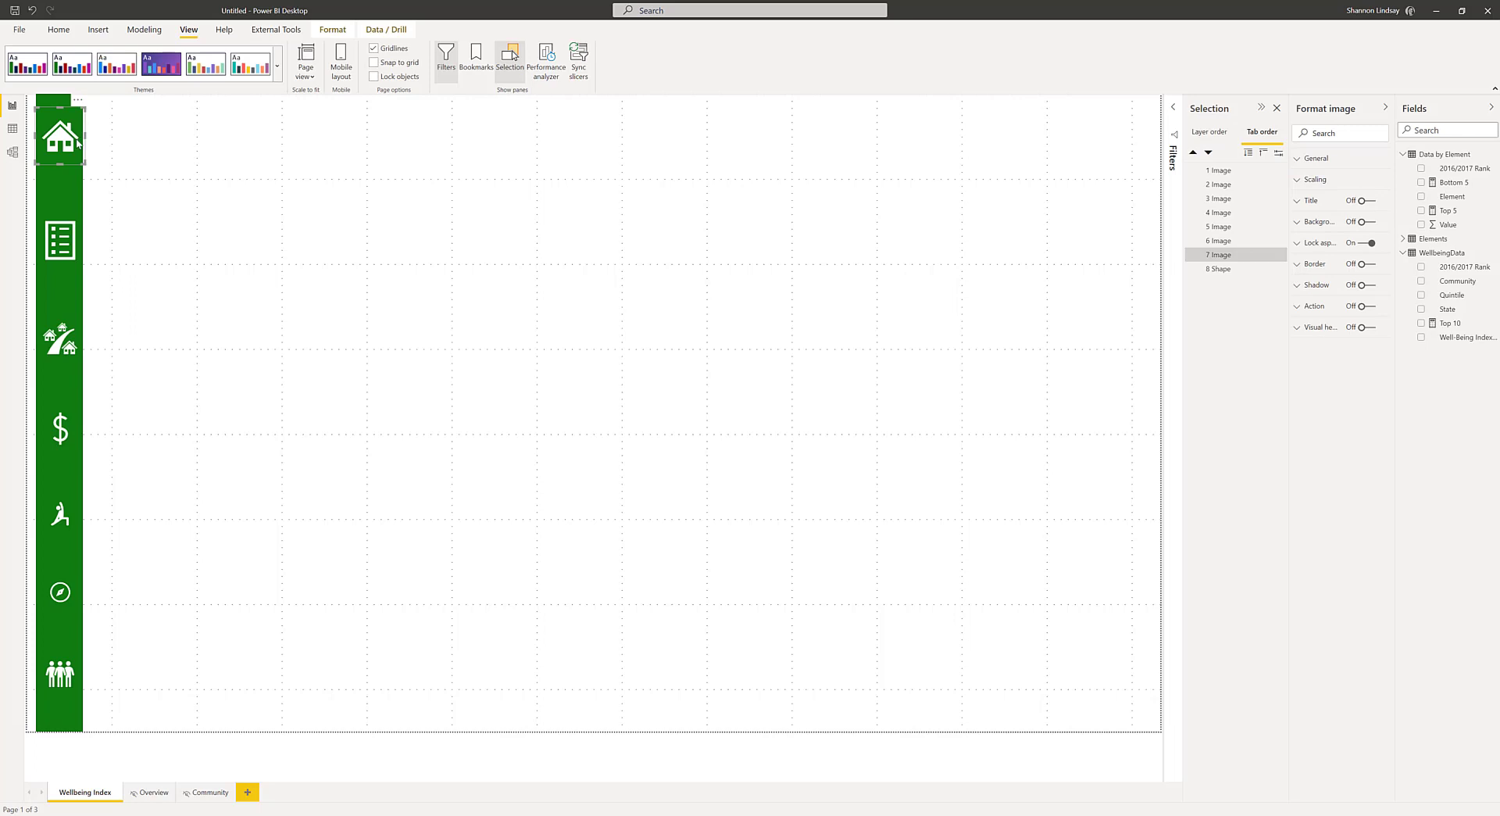
click(140, 211)
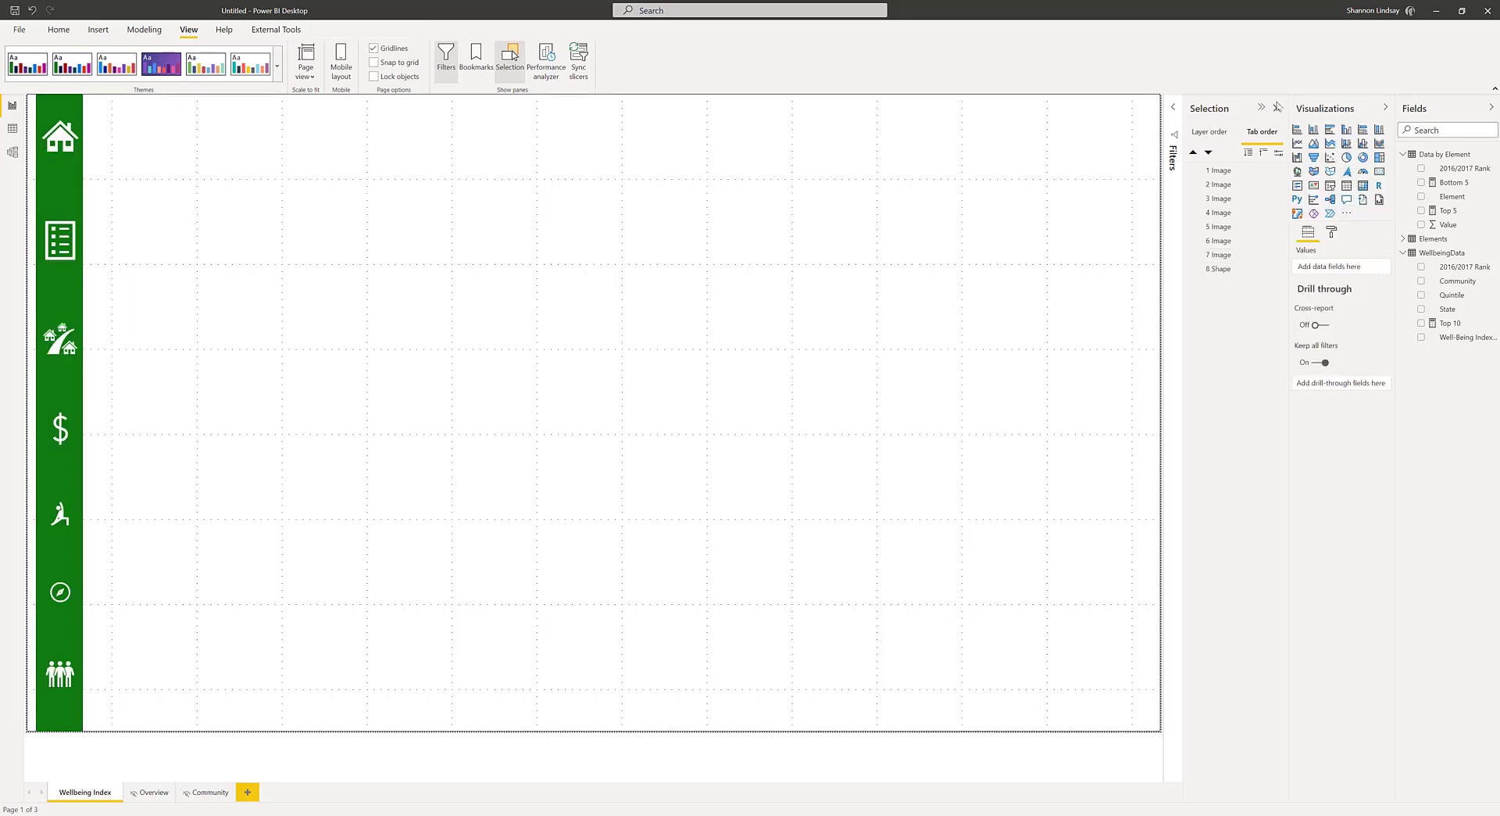
click(1200, 133)
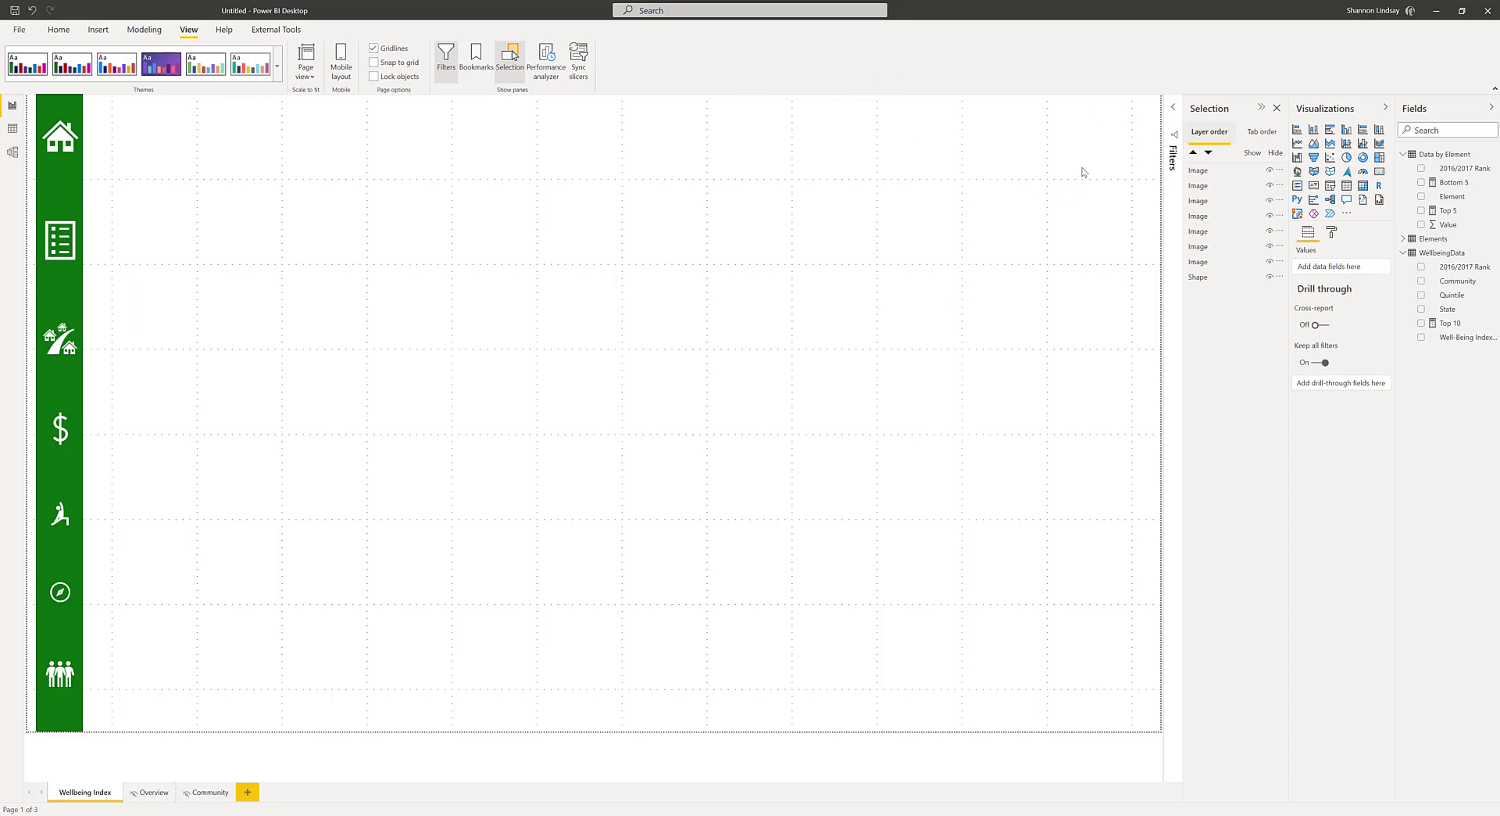
click(1215, 173)
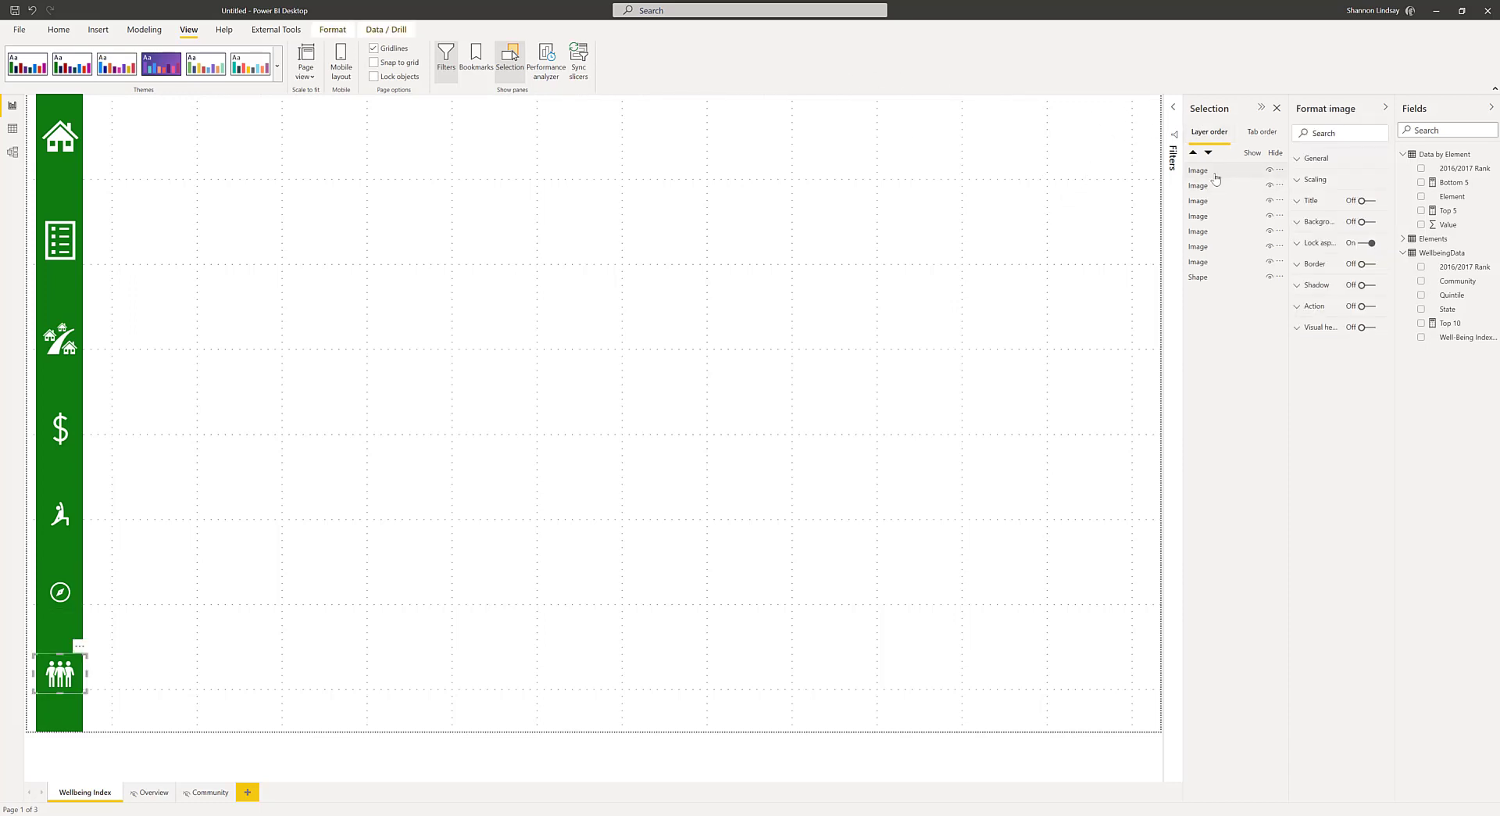
- Rename the green bar shape Menu Bar and the first four icons from the top Home, Overview, Community and Financial
click(1197, 278)
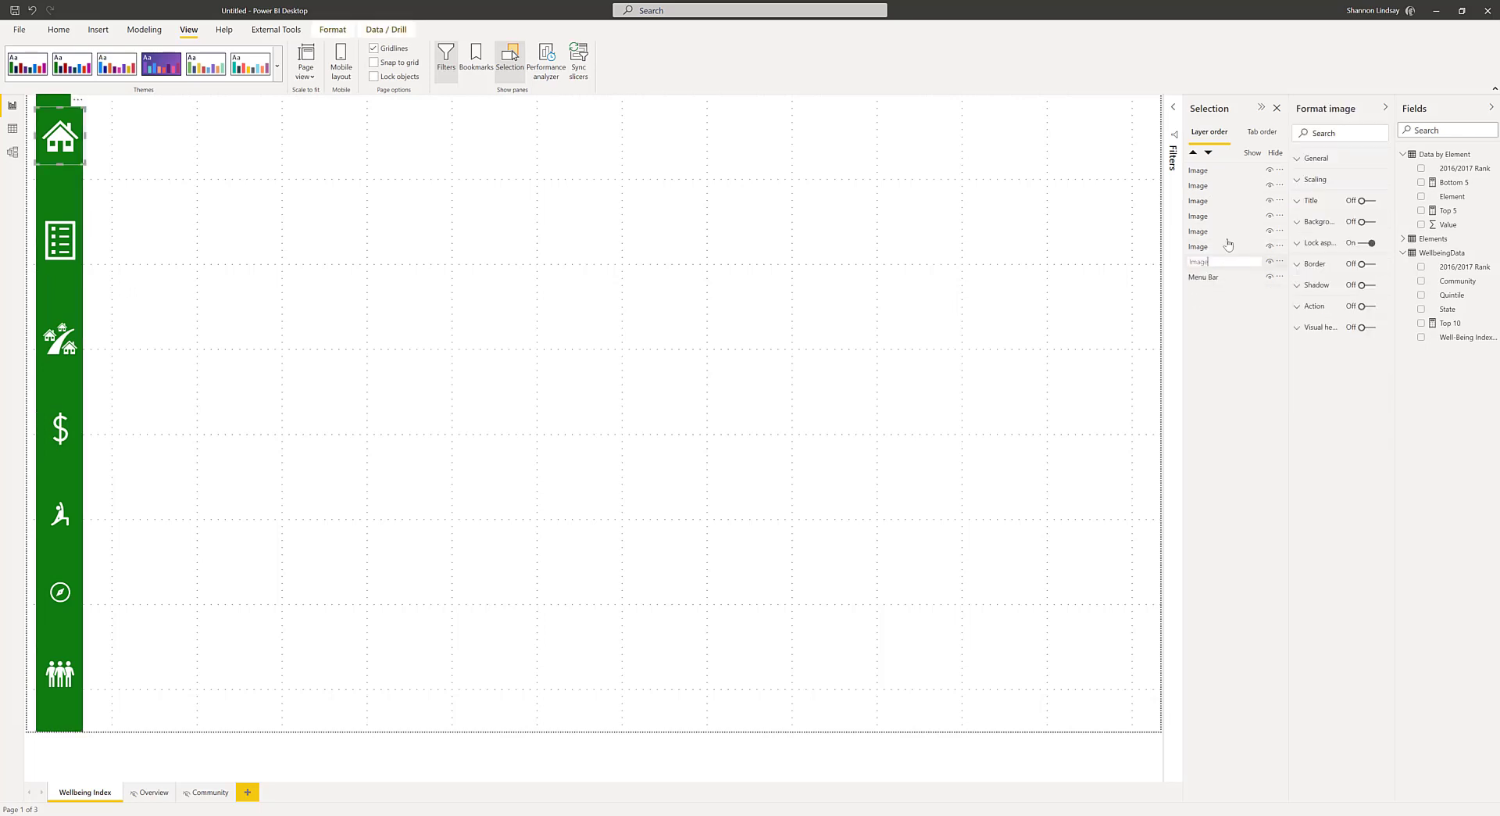
click(1202, 244)
double_click(1204, 232)
text(Community)
double_click(1207, 216)
text(Financial)
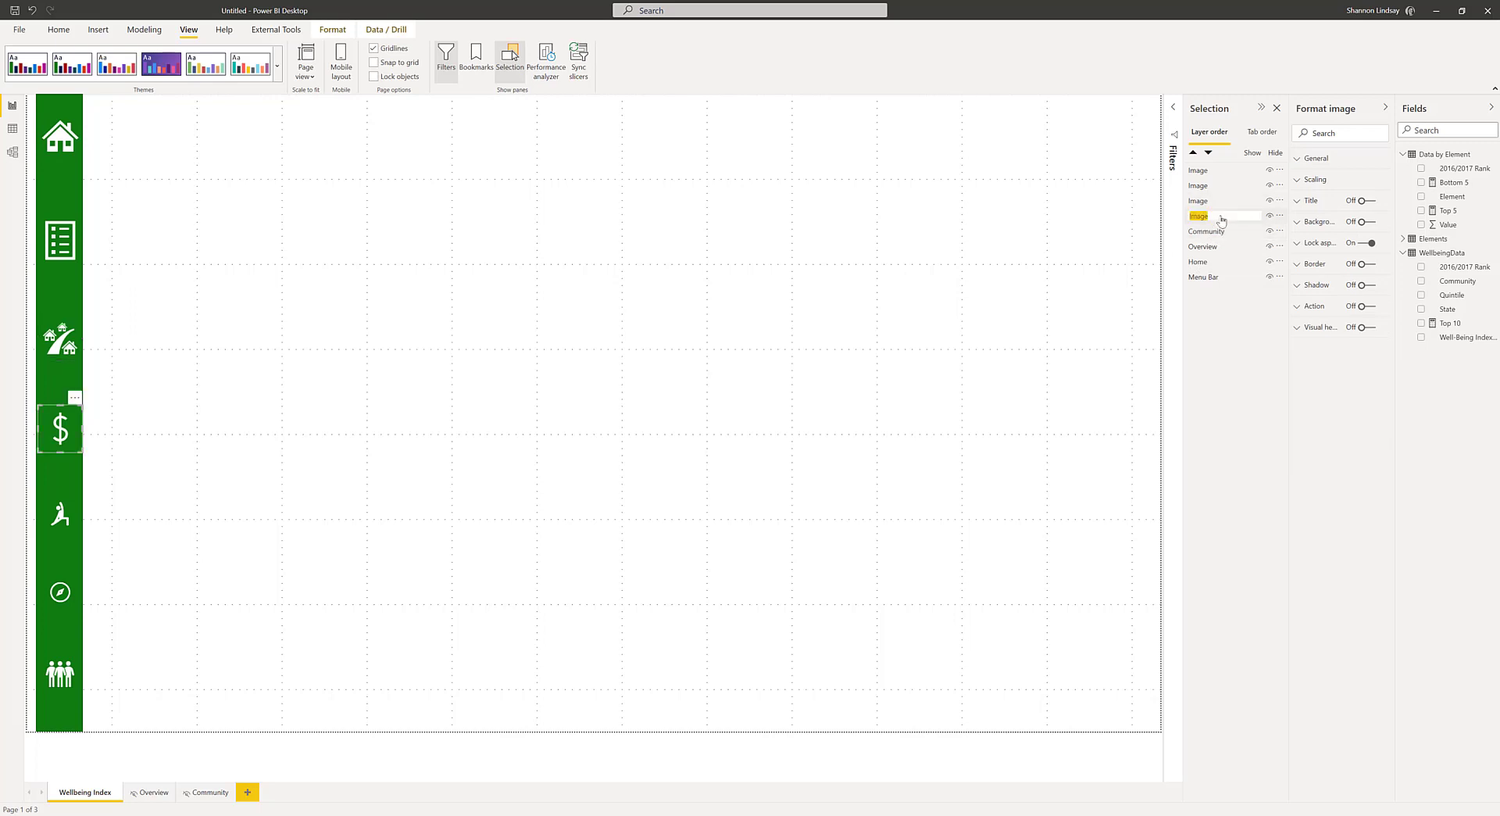
- Rename the stretching figure, compass and people icons Physical, Purpose and Social
double_click(1211, 201)
text(Physical)
key(Return)
double_click(1198, 185)
text(Purpose)
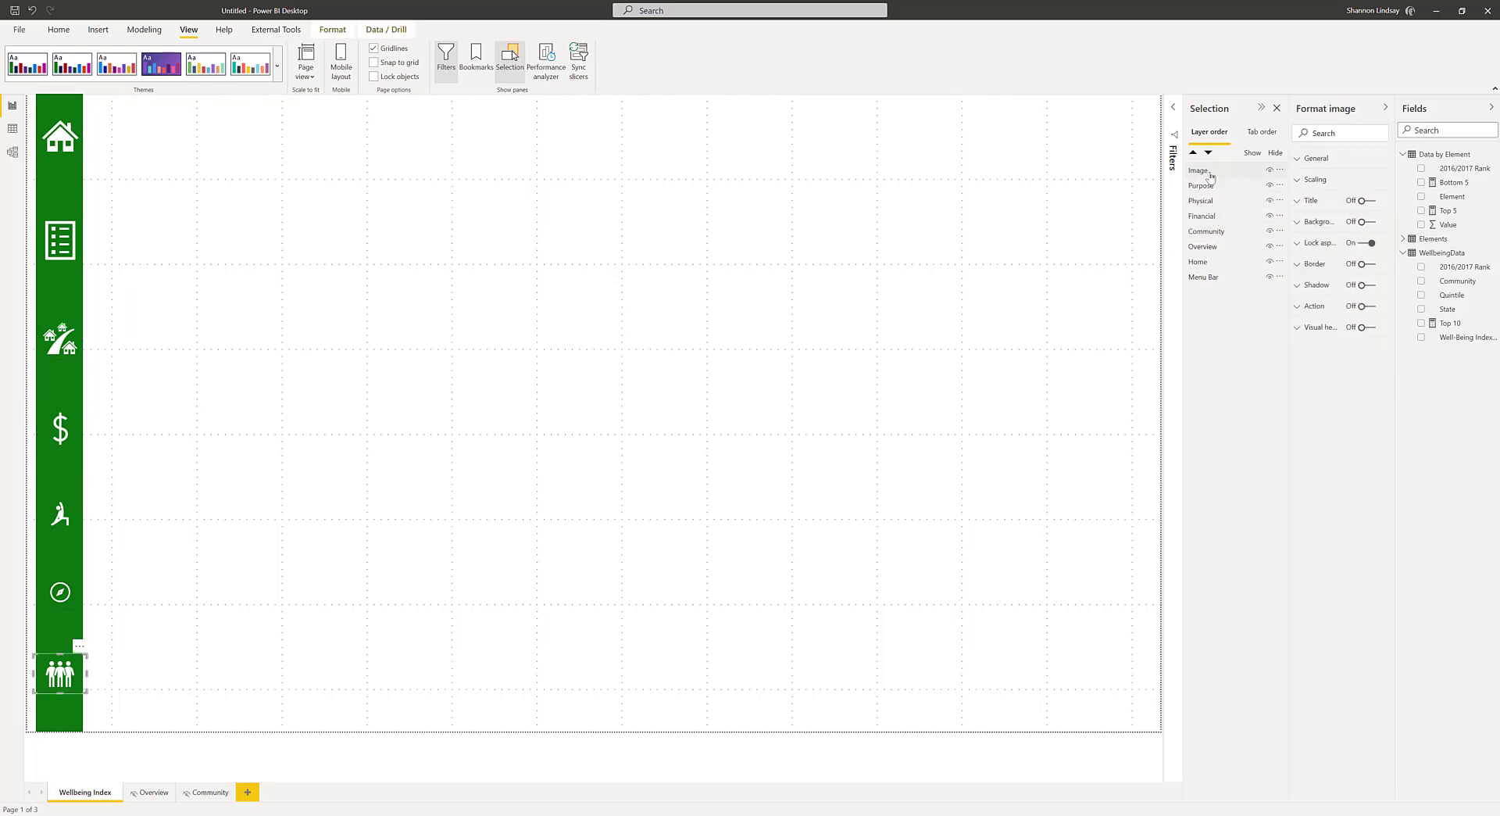
double_click(1198, 170)
text(Social)
key(Return)
- Arrange the layers from front to back as Home, Overview, Community, Financial, Physical, Purpose, Social and Menu Bar
drag(1207, 246, 1203, 188)
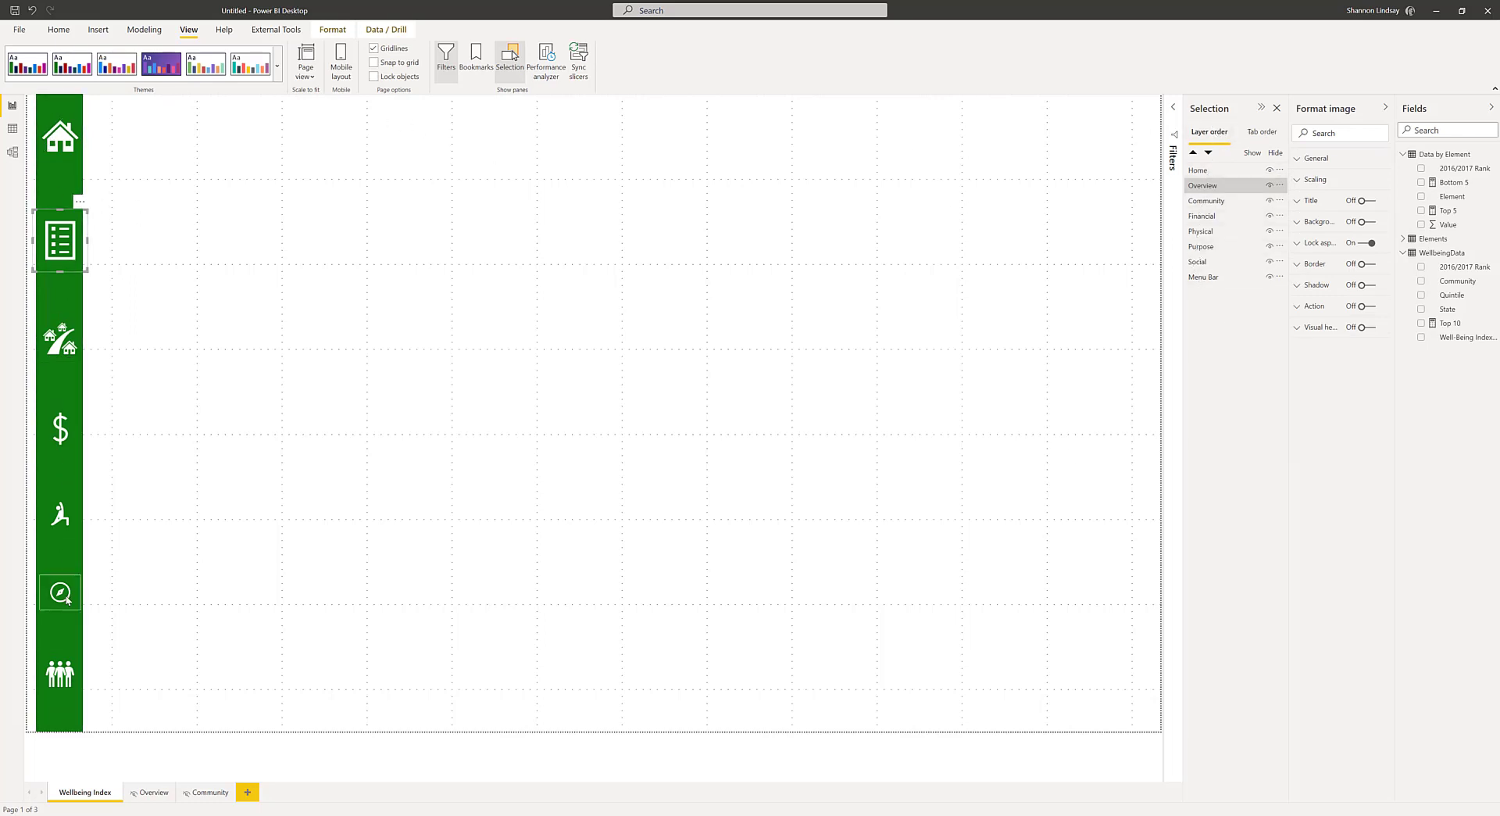
click(151, 157)
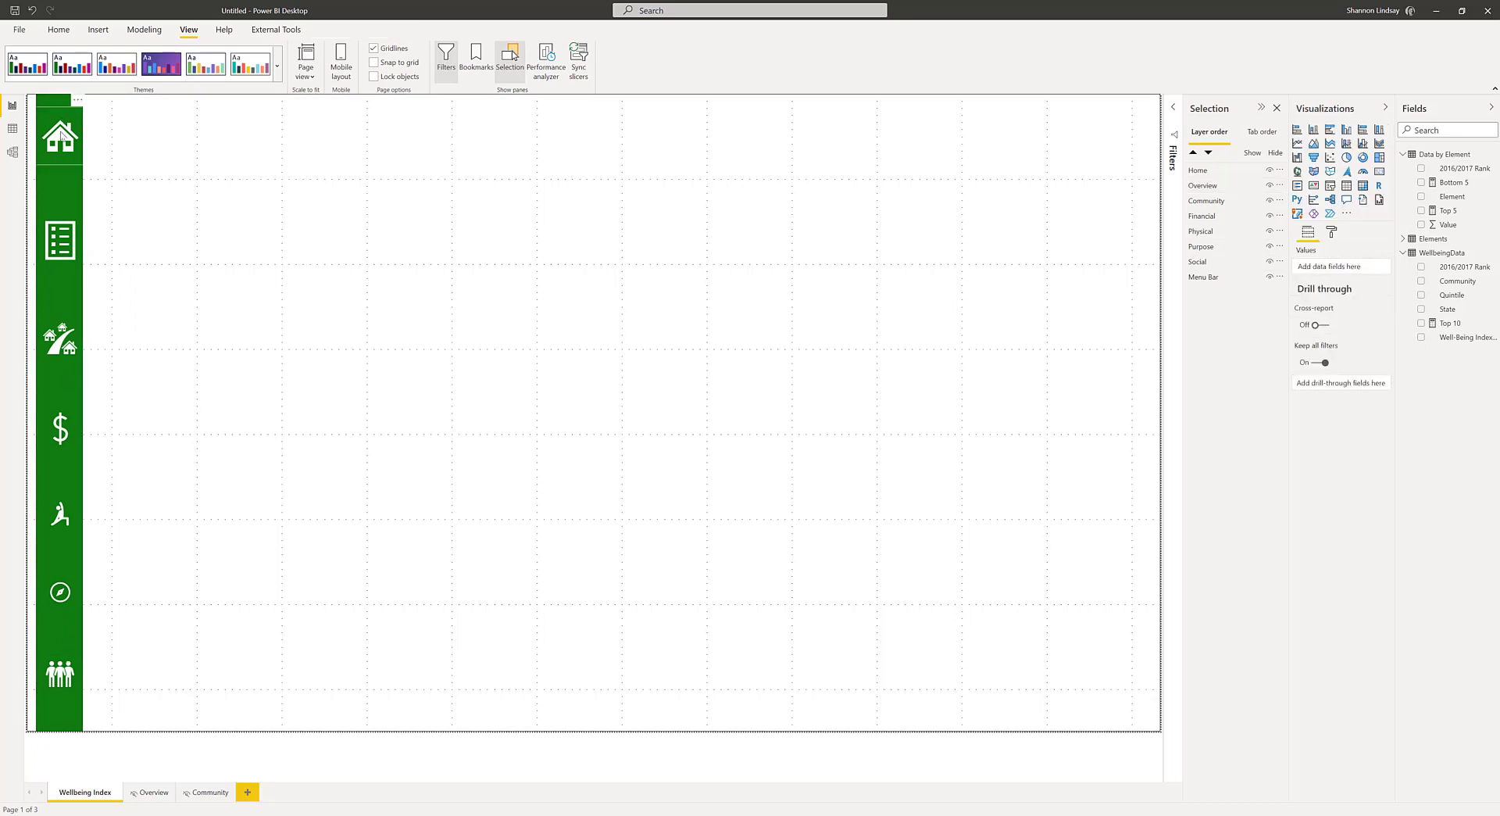
click(1211, 277)
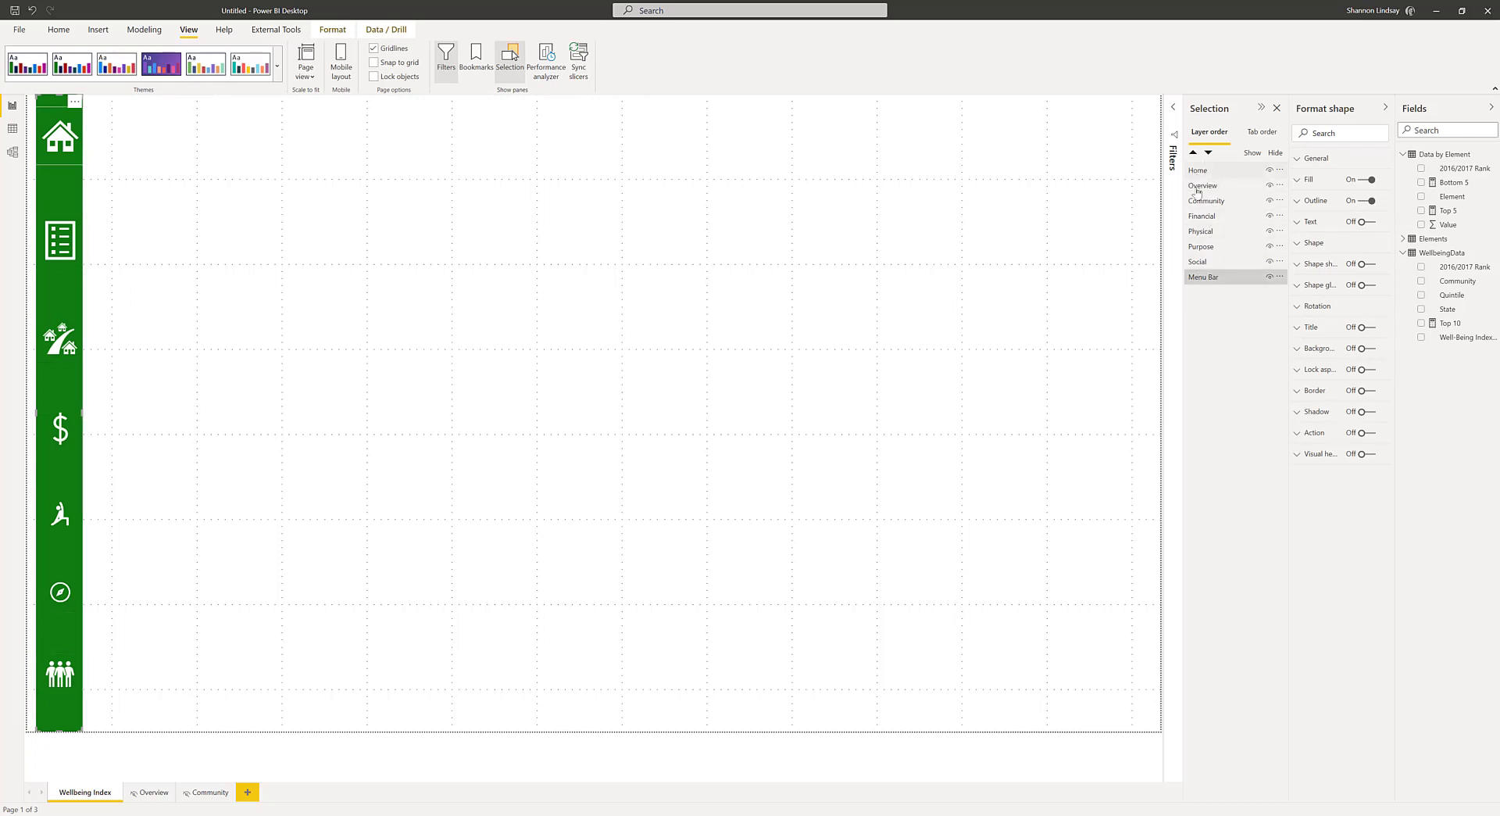
- Set the tab order to Home, Overview, Community, Financial, Physical, Purpose, Social, and exclude the Menu Bar shape from it
click(1259, 134)
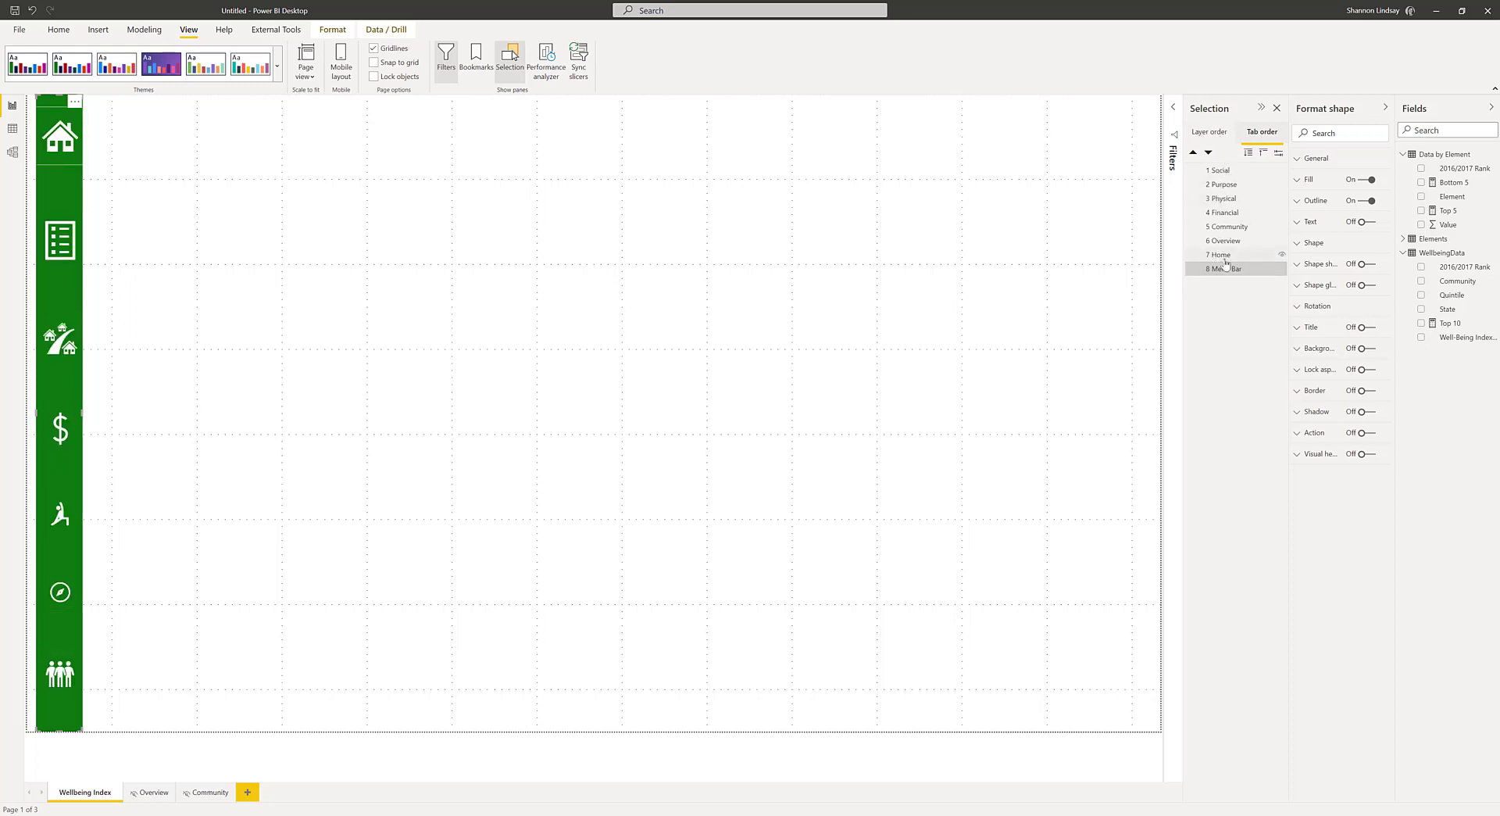
drag(1228, 257, 1227, 171)
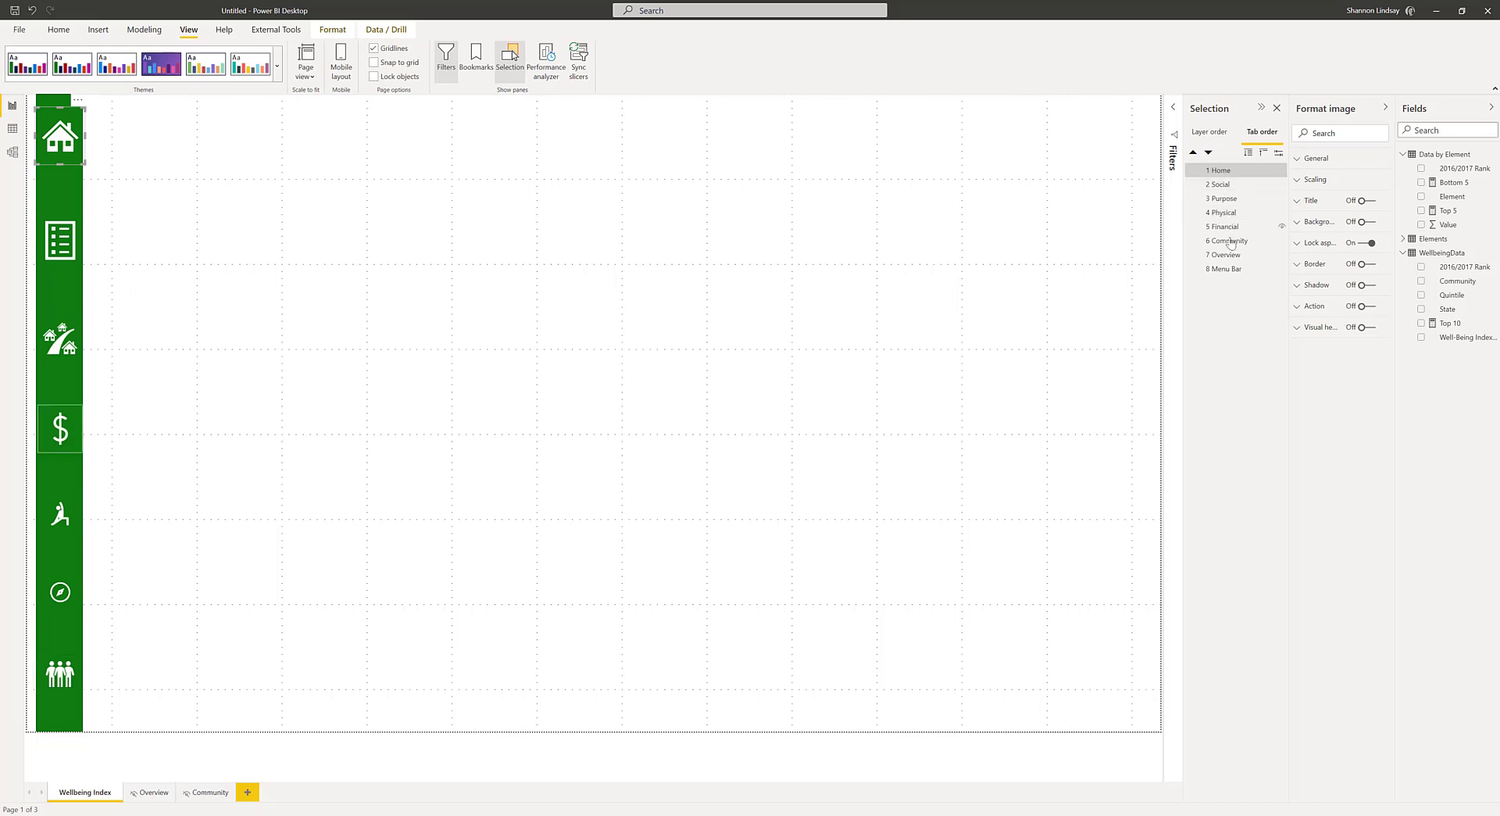
drag(1226, 256, 1225, 184)
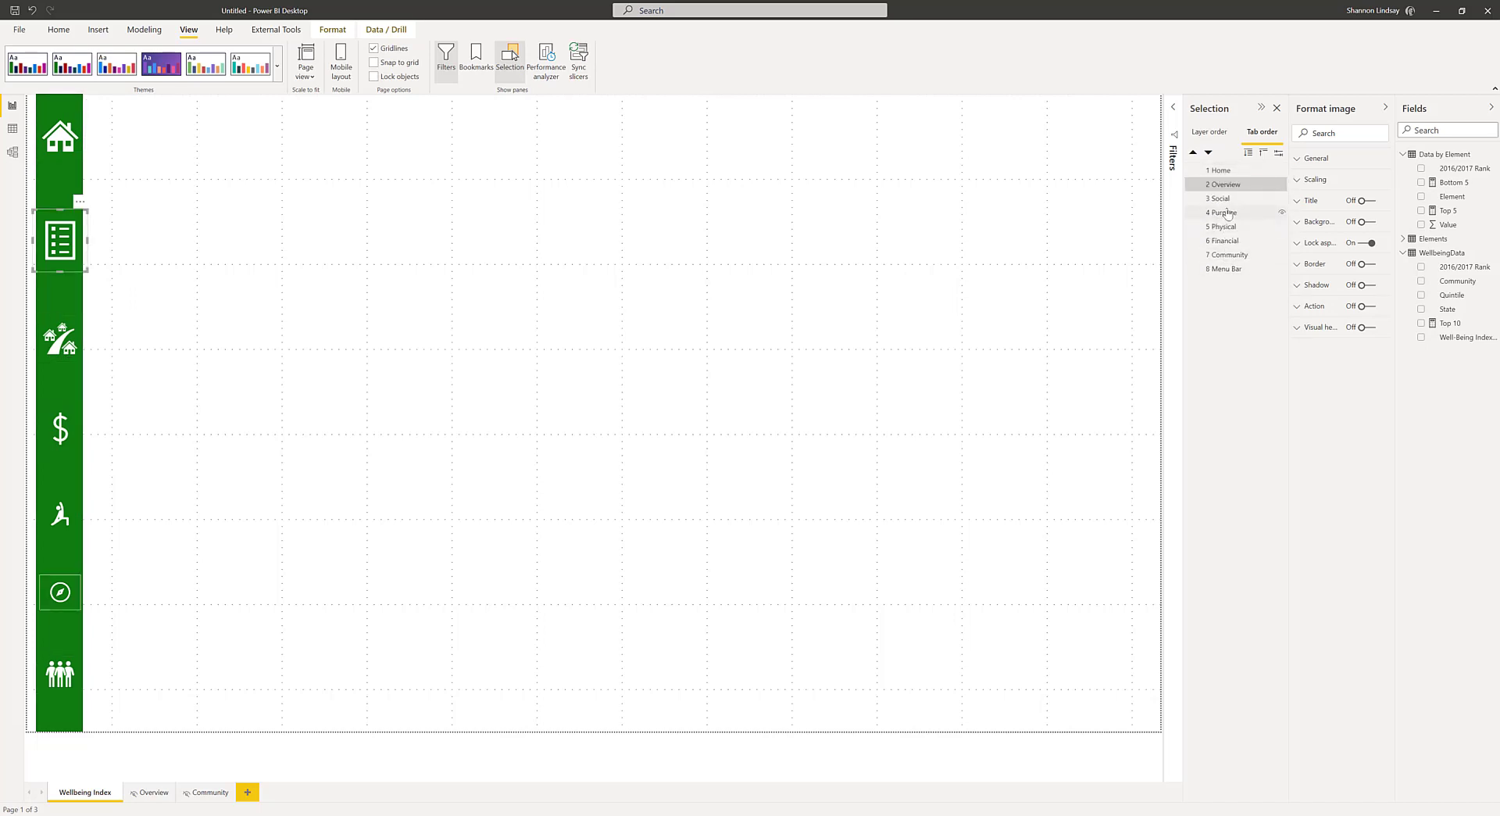
drag(1228, 255, 1229, 202)
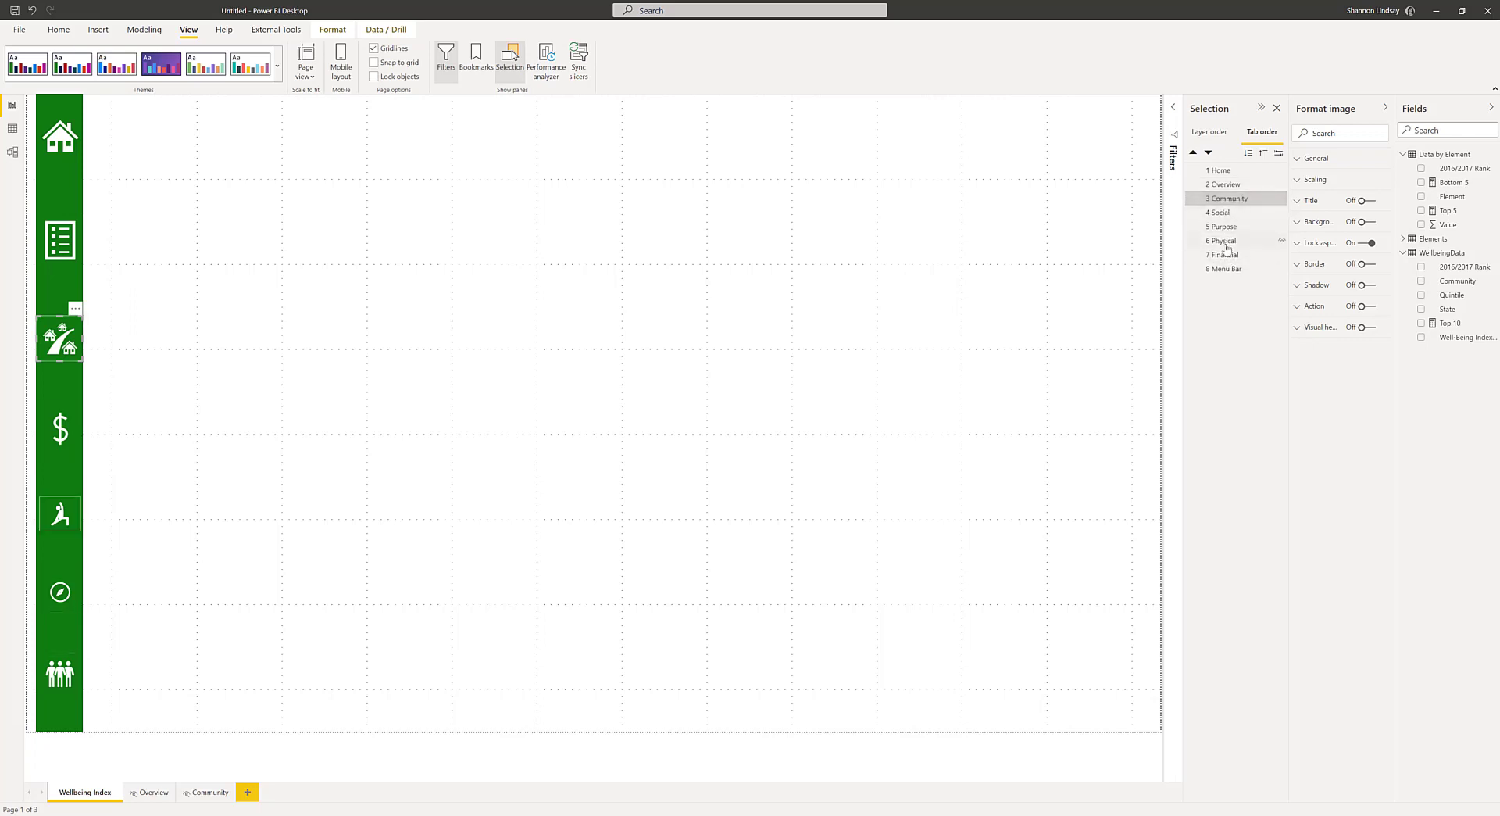
mouse_move(1225, 254)
mouse_down()
mouse_move(1223, 211)
mouse_move(1224, 250)
mouse_up()
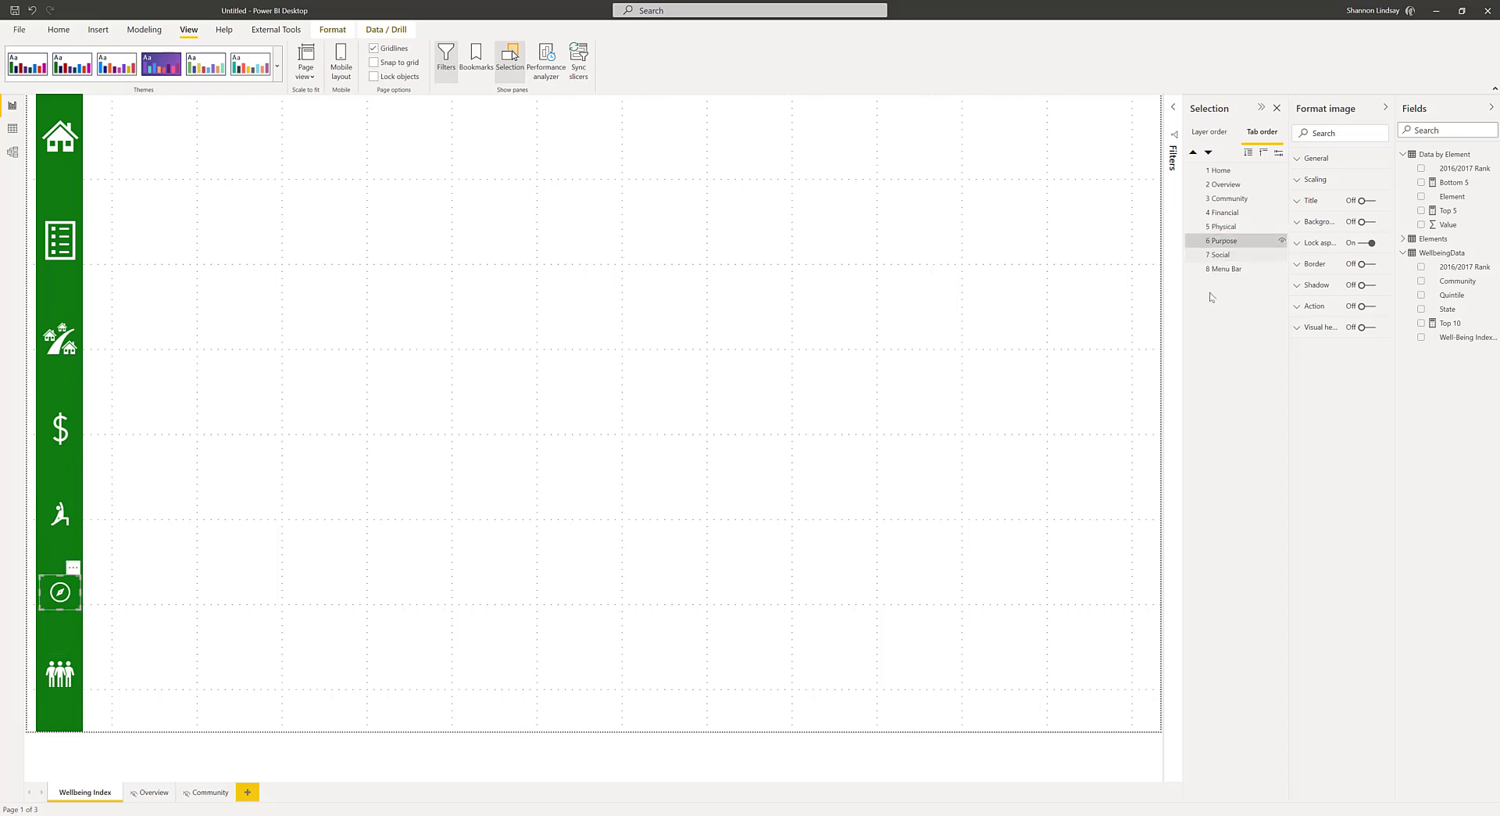
click(1266, 274)
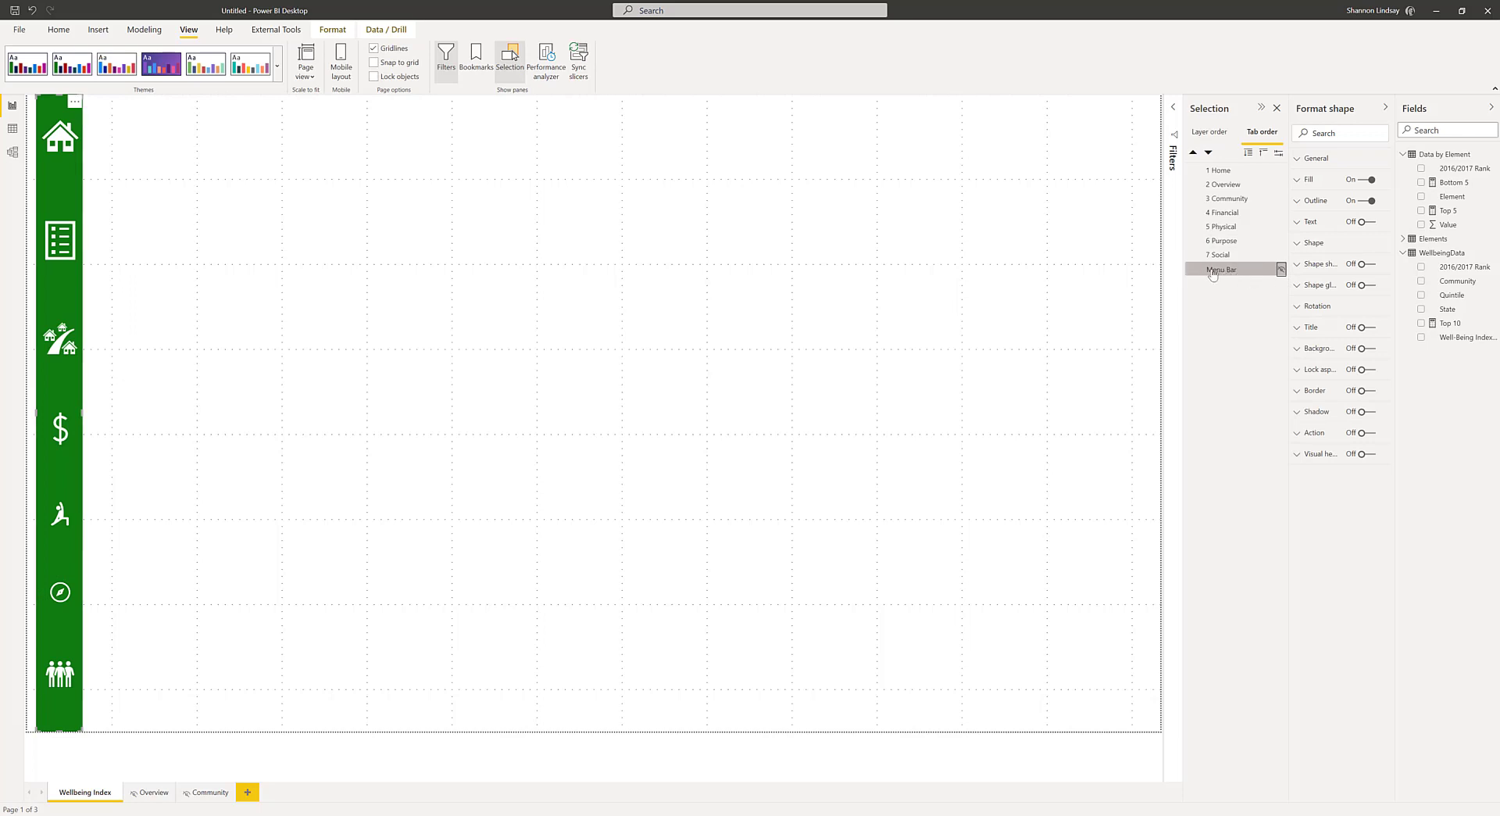
- Group the seven icons with the green bar shape and name the group Menu Bar
click(1209, 135)
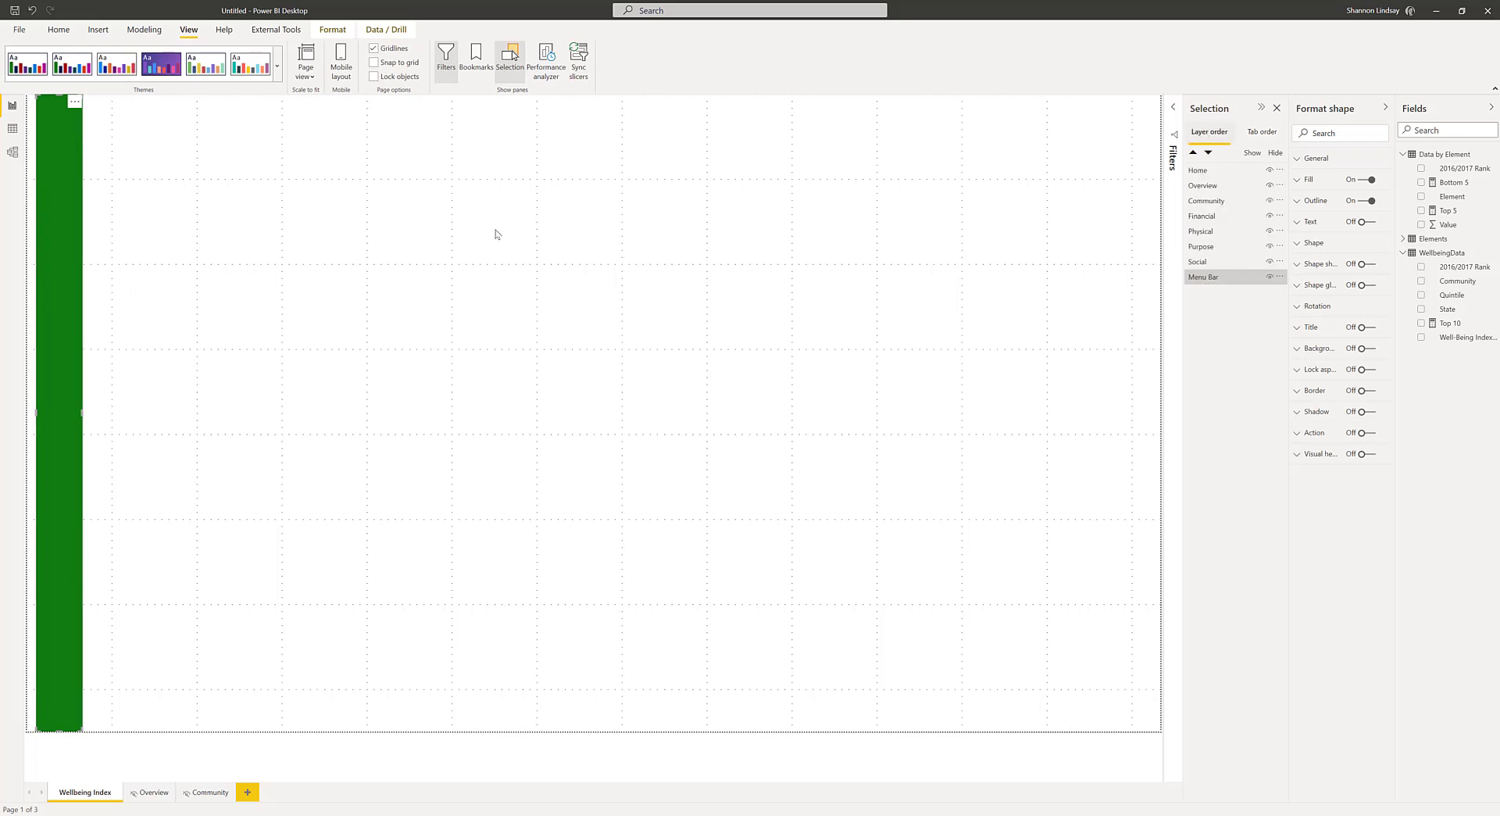
shift+click(1220, 172)
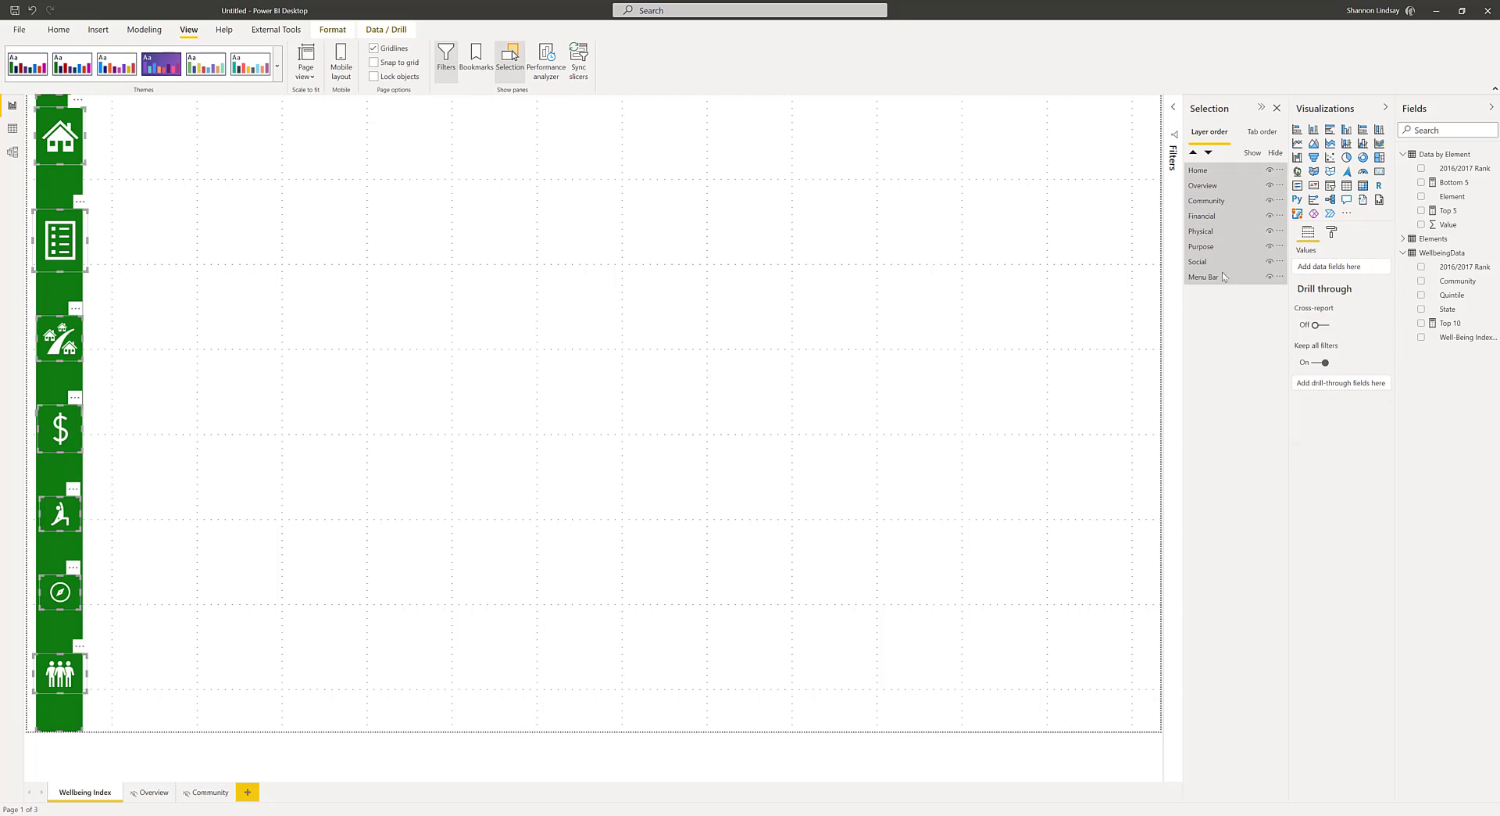
right_click(1212, 175)
mouse_move(1274, 180)
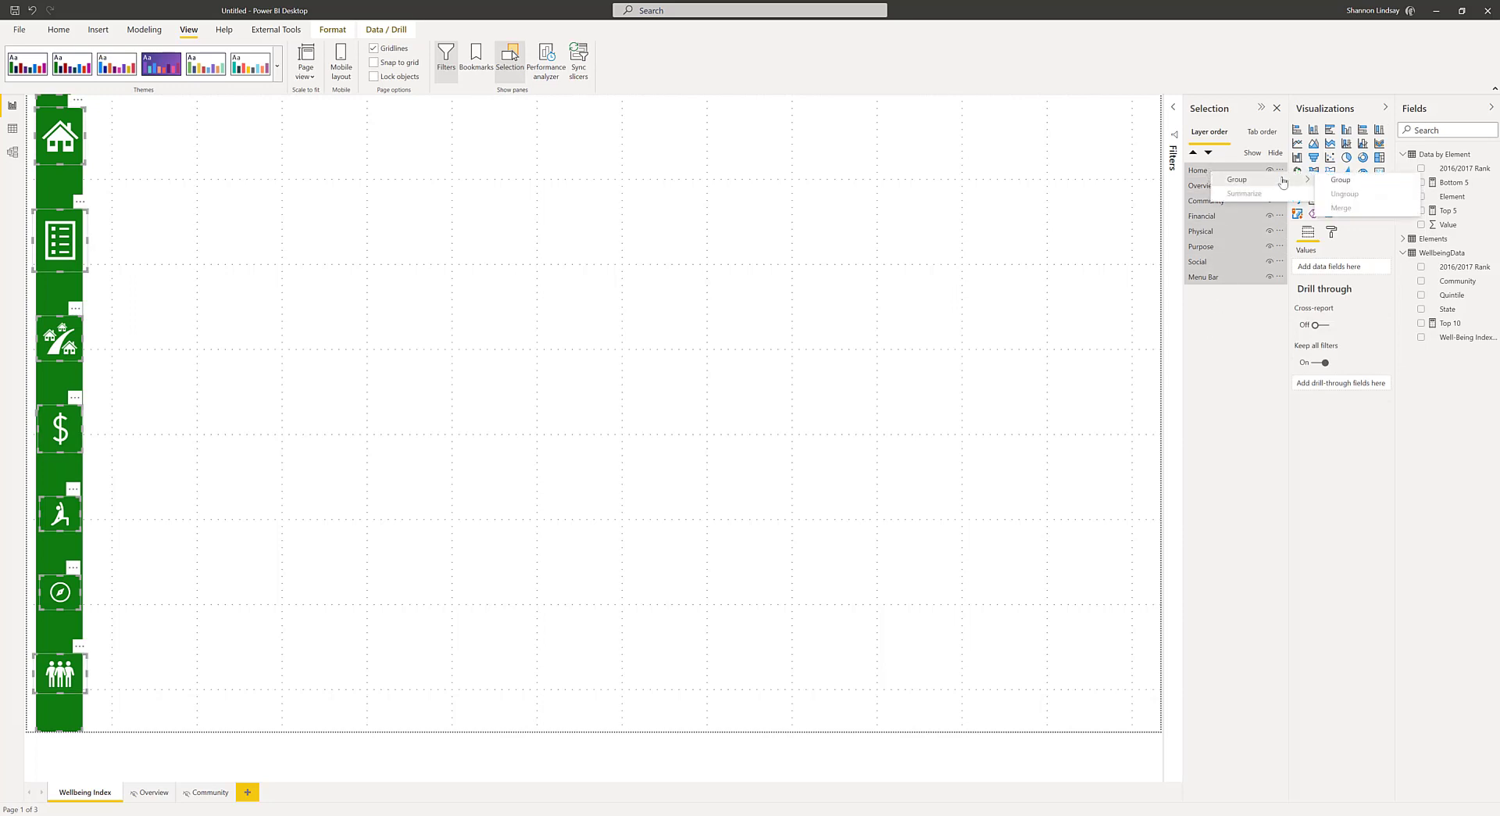
click(1326, 180)
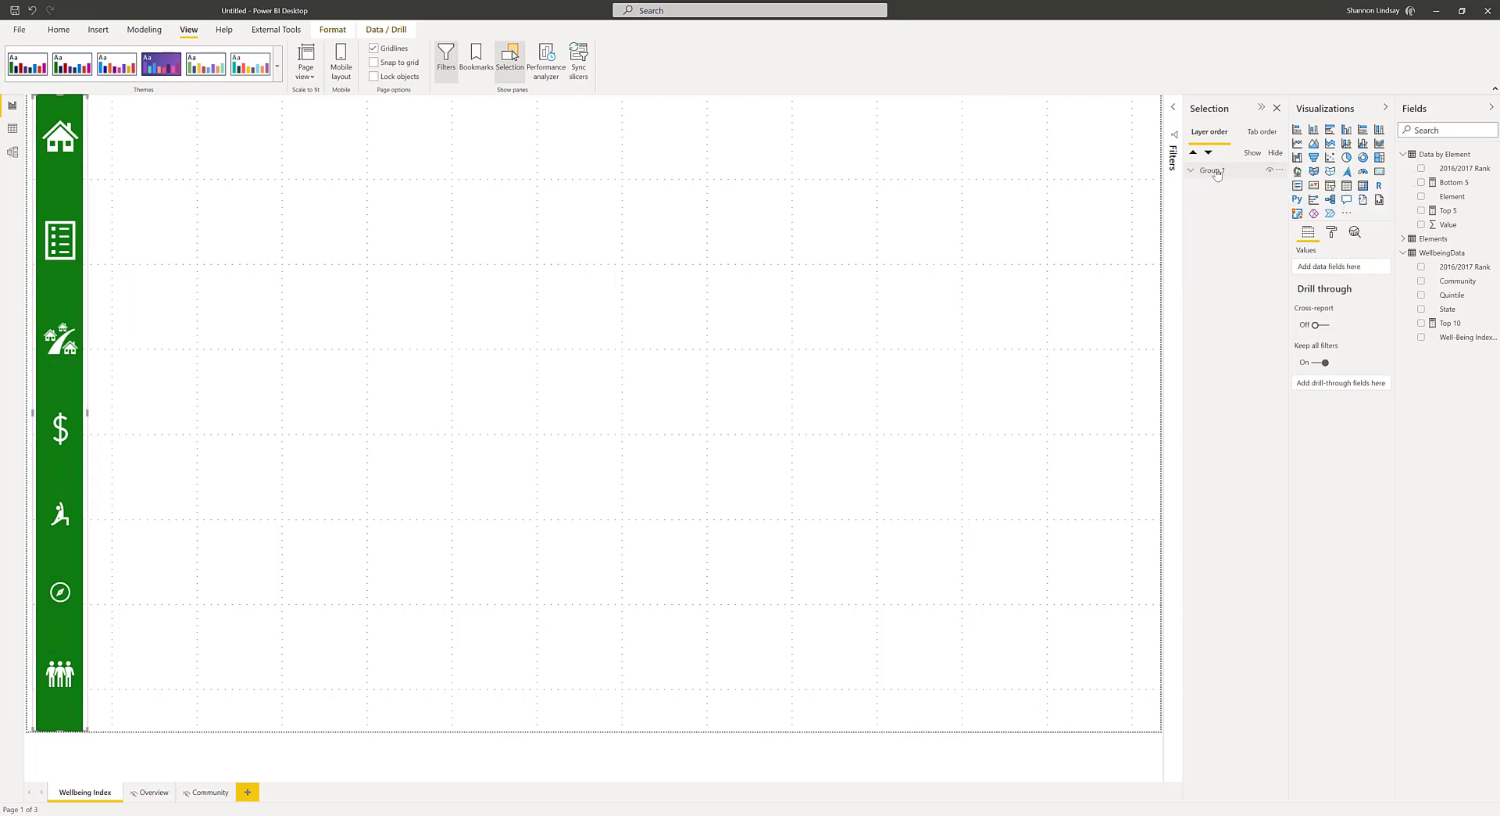
double_click(1237, 169)
text(Menu Bar)
key(Return)
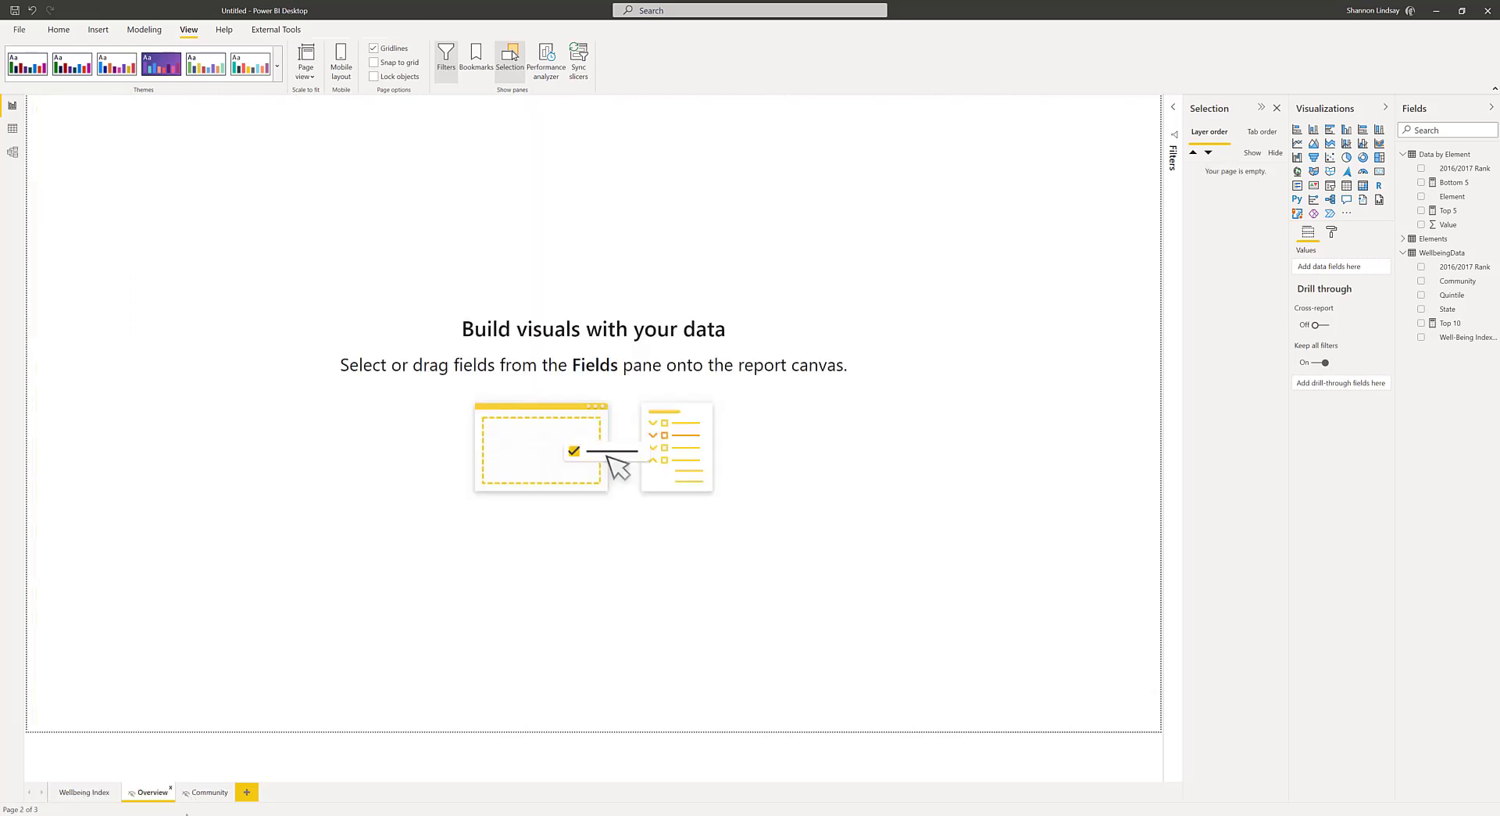
- Copy the Menu Bar group from the Wellbeing Index page to the Overview page
click(80, 788)
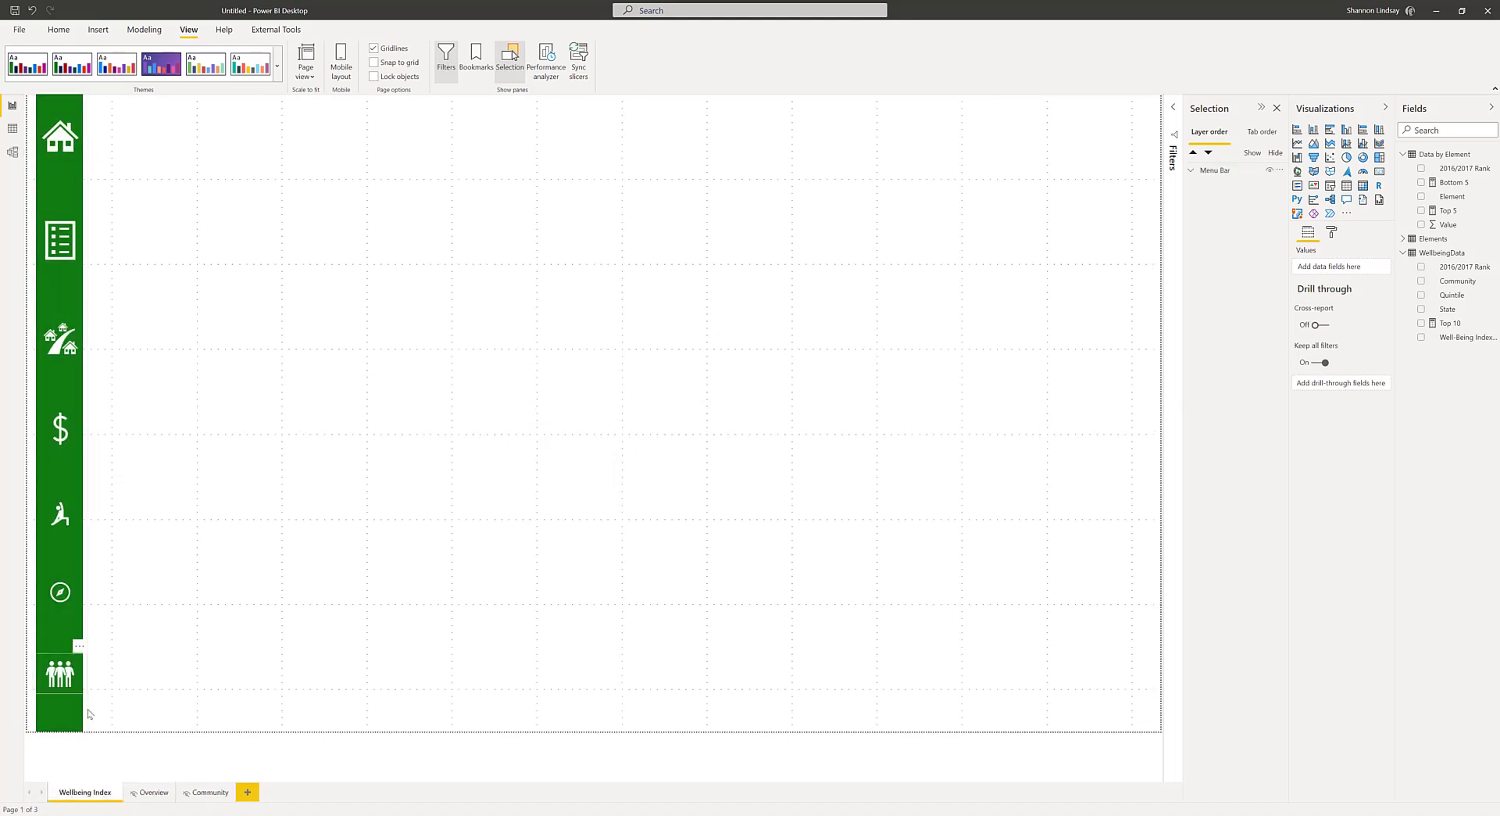
click(86, 713)
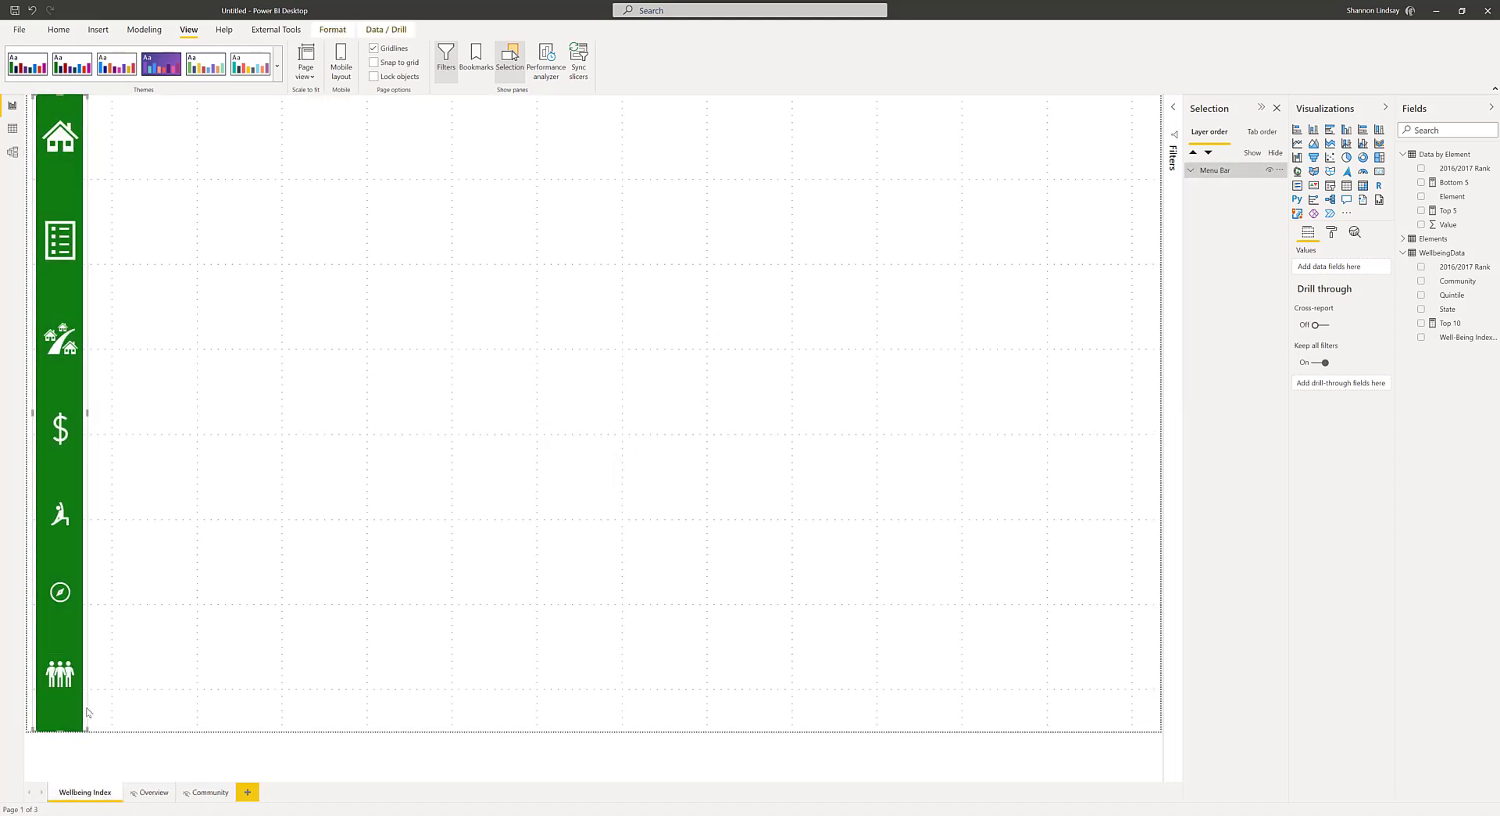
click(149, 792)
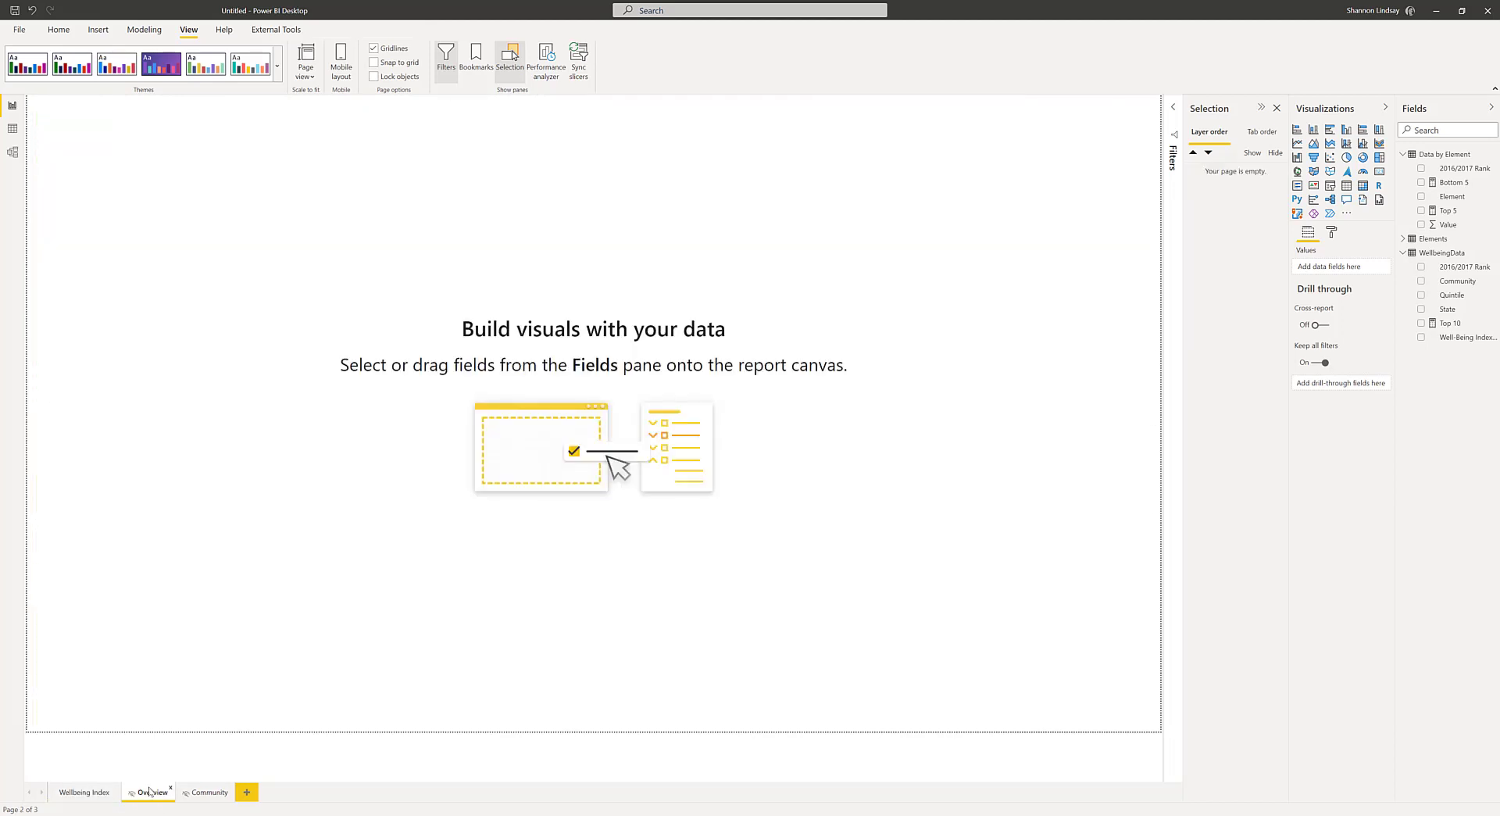
key(ctrl+v)
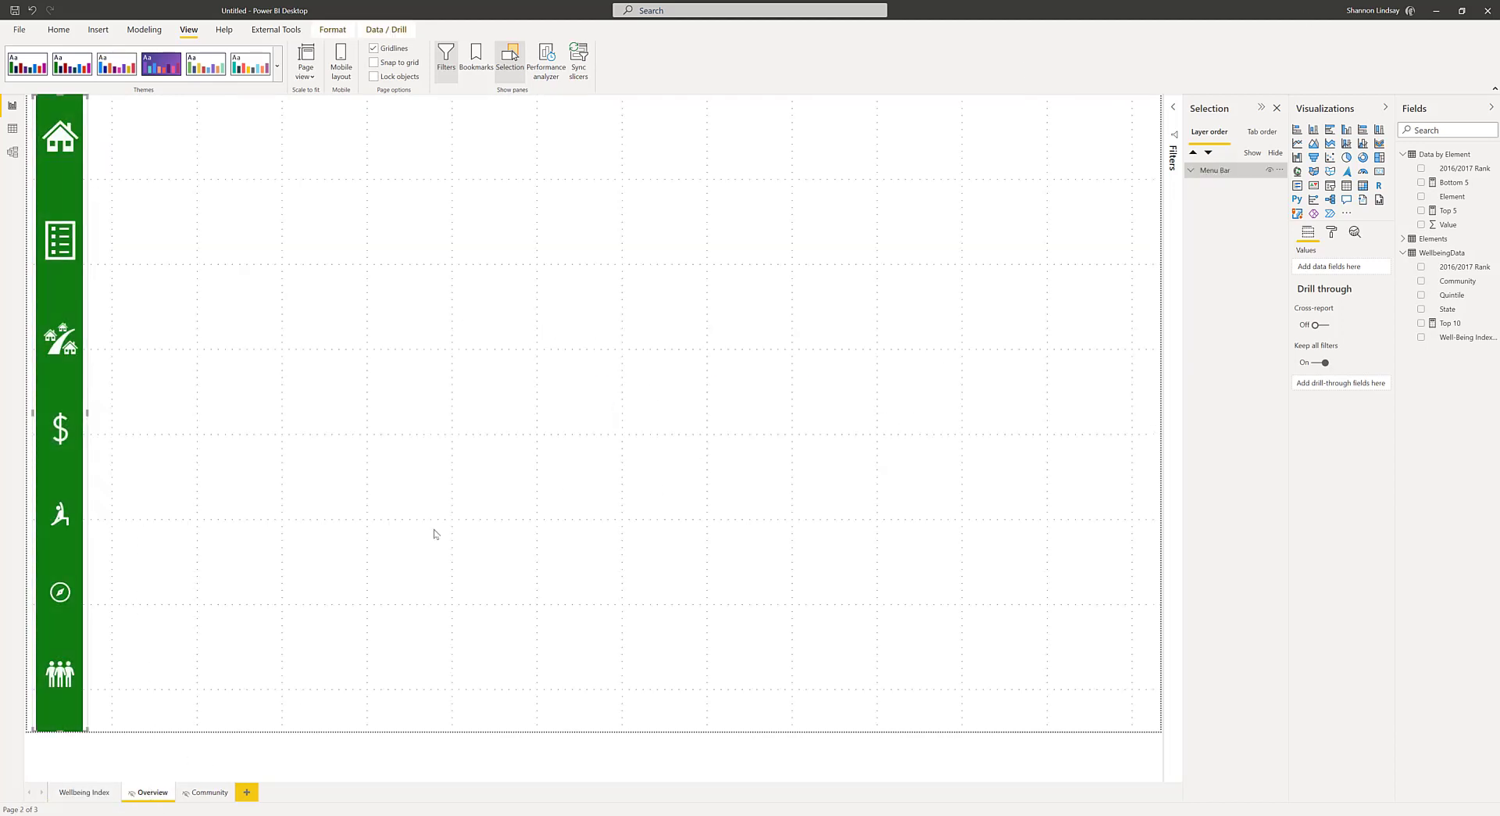
- On the Wellbeing Index page, give the checklist icon a Page navigation action with Overview as its destination
click(86, 792)
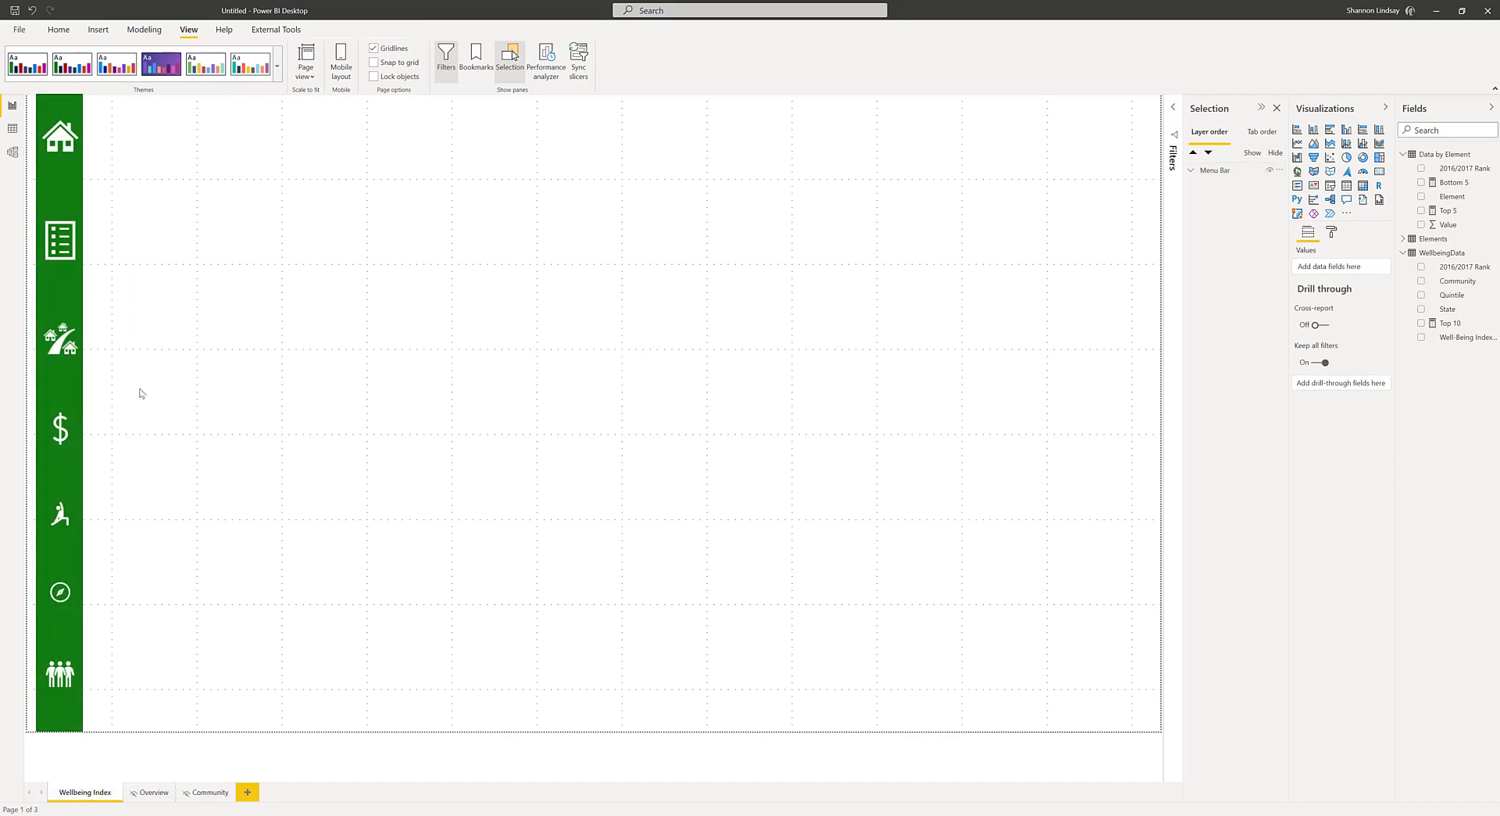
click(75, 167)
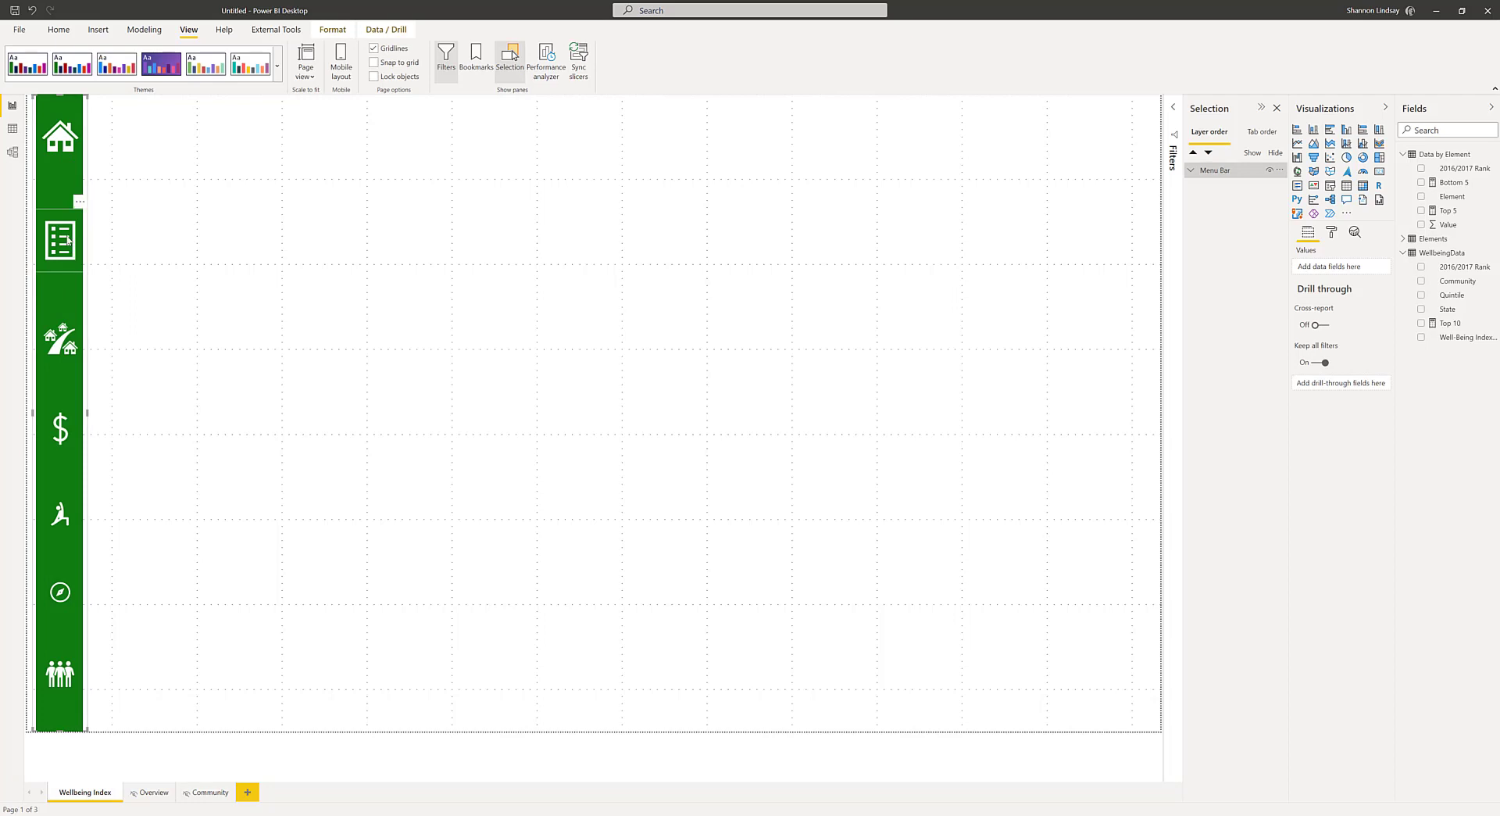
click(67, 240)
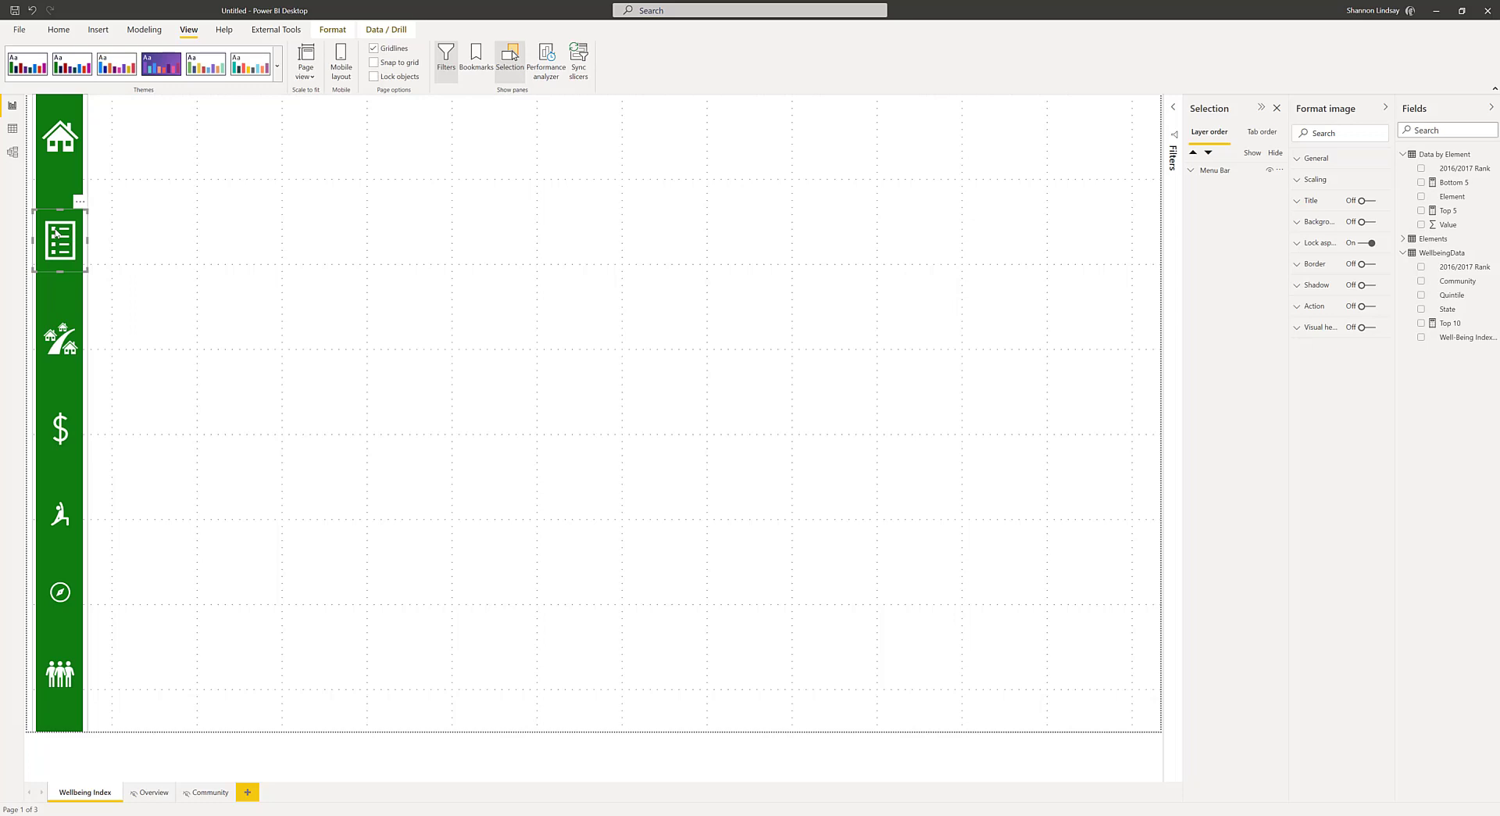
click(1312, 307)
click(1369, 307)
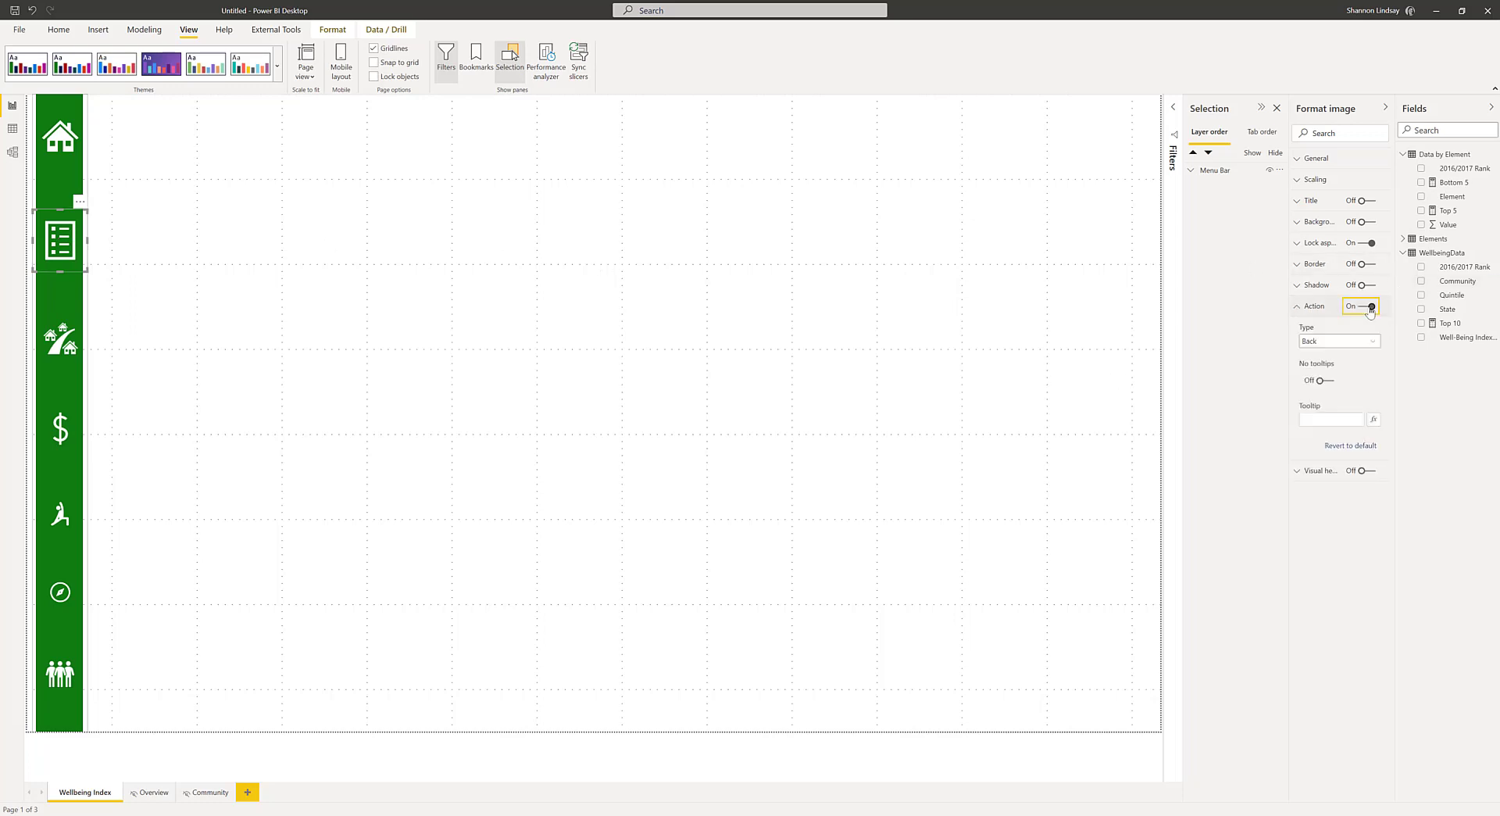
click(1336, 342)
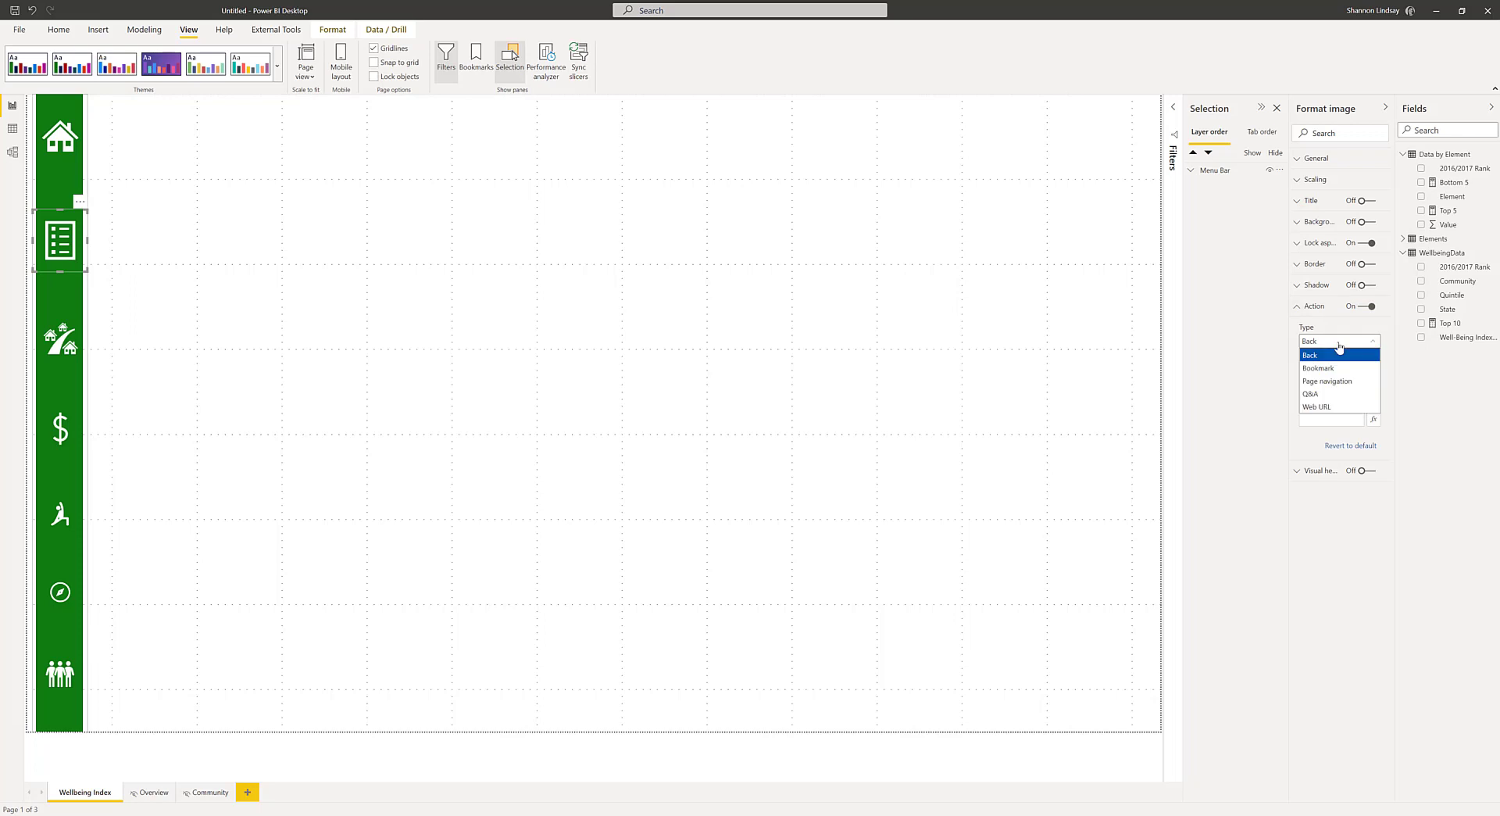
click(1340, 386)
click(1355, 379)
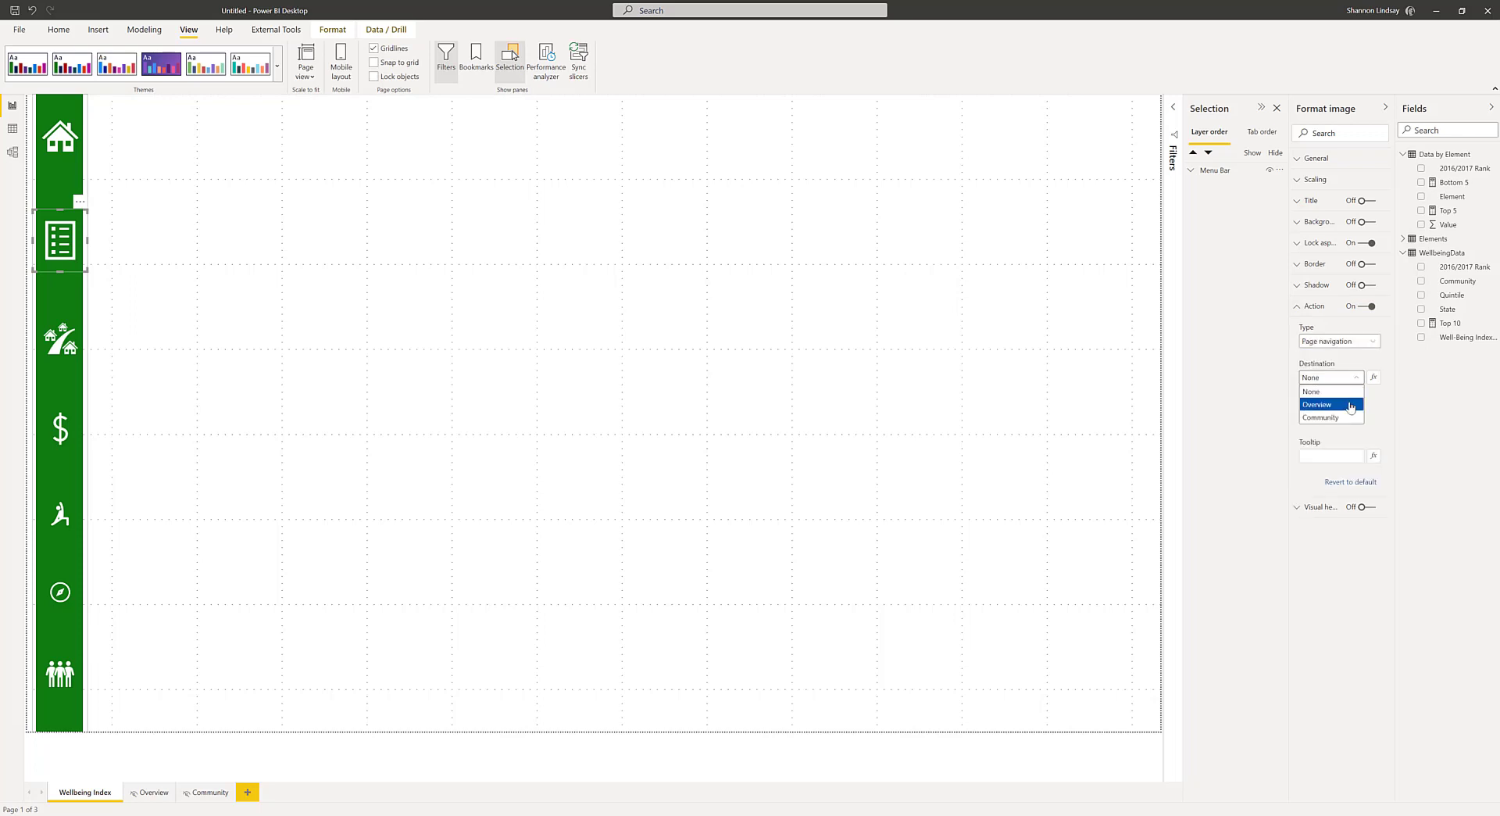
click(1351, 406)
- Set the checklist icon's action tooltip to Overview and test the icon's link to the page
click(1316, 454)
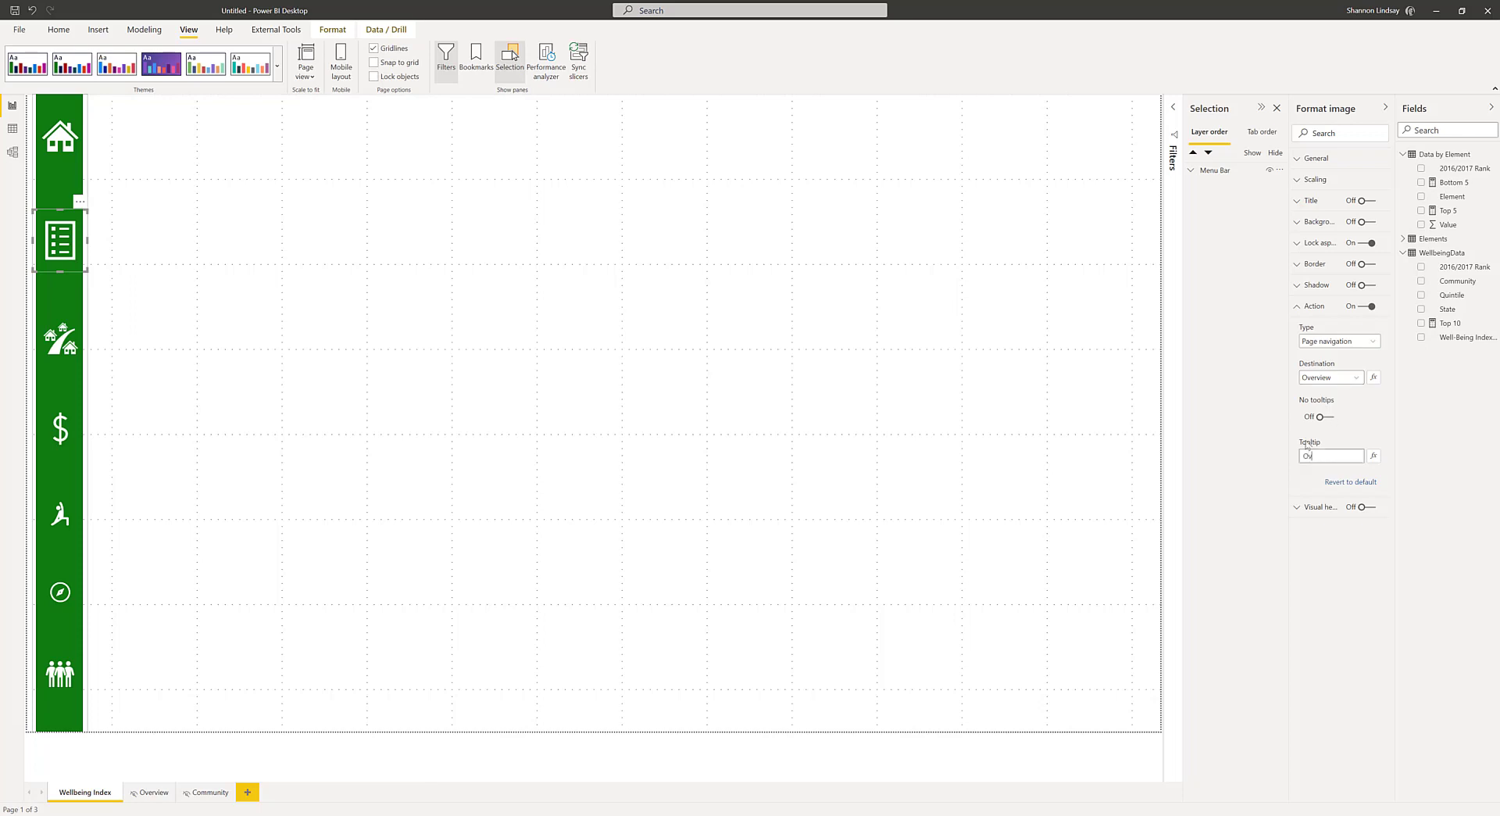
mouse_move(1308, 445)
click(1344, 457)
key(Tab)
mouse_move(70, 247)
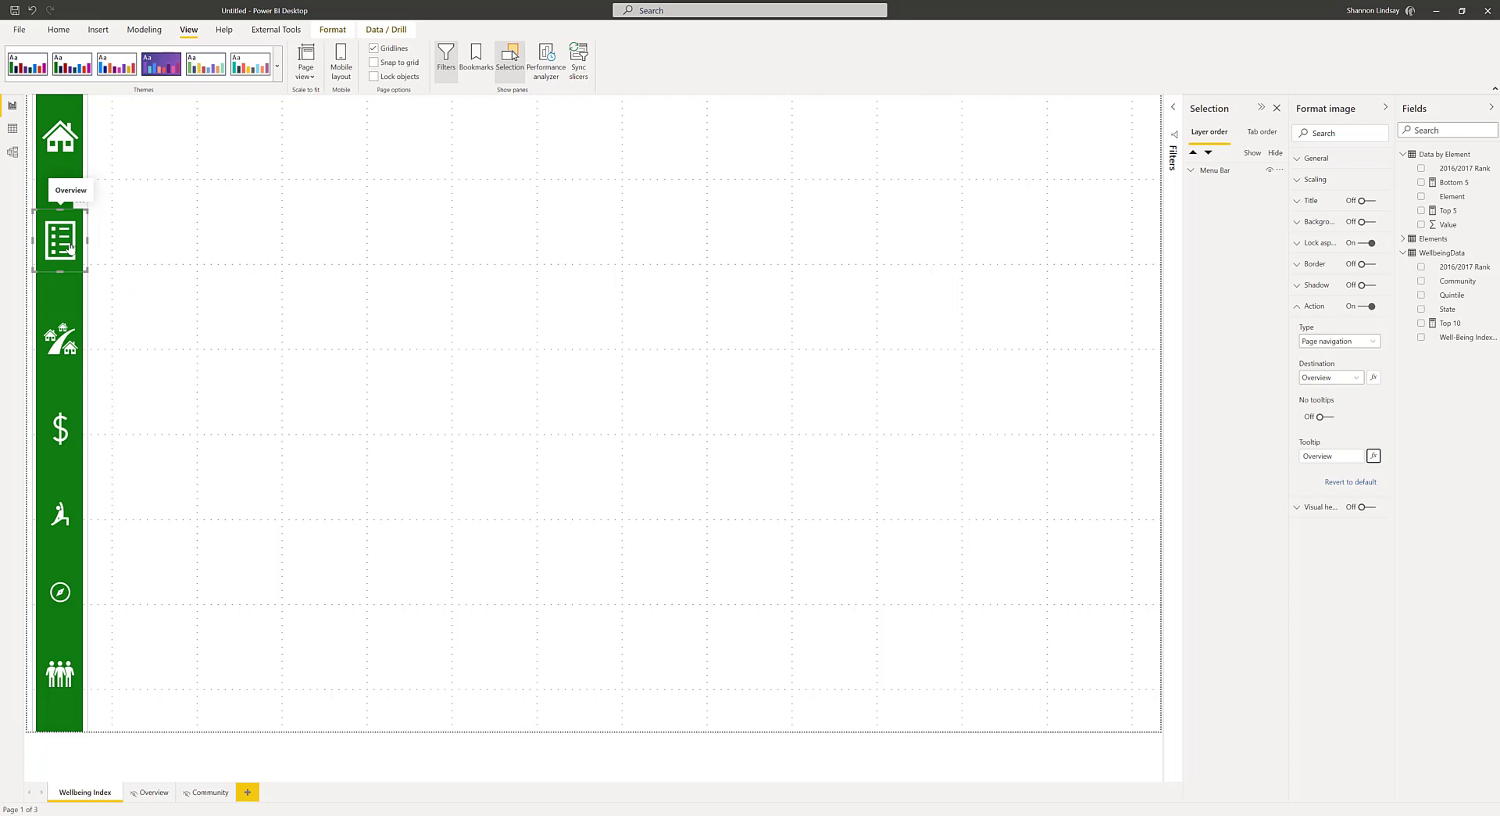
ctrl+click(71, 247)
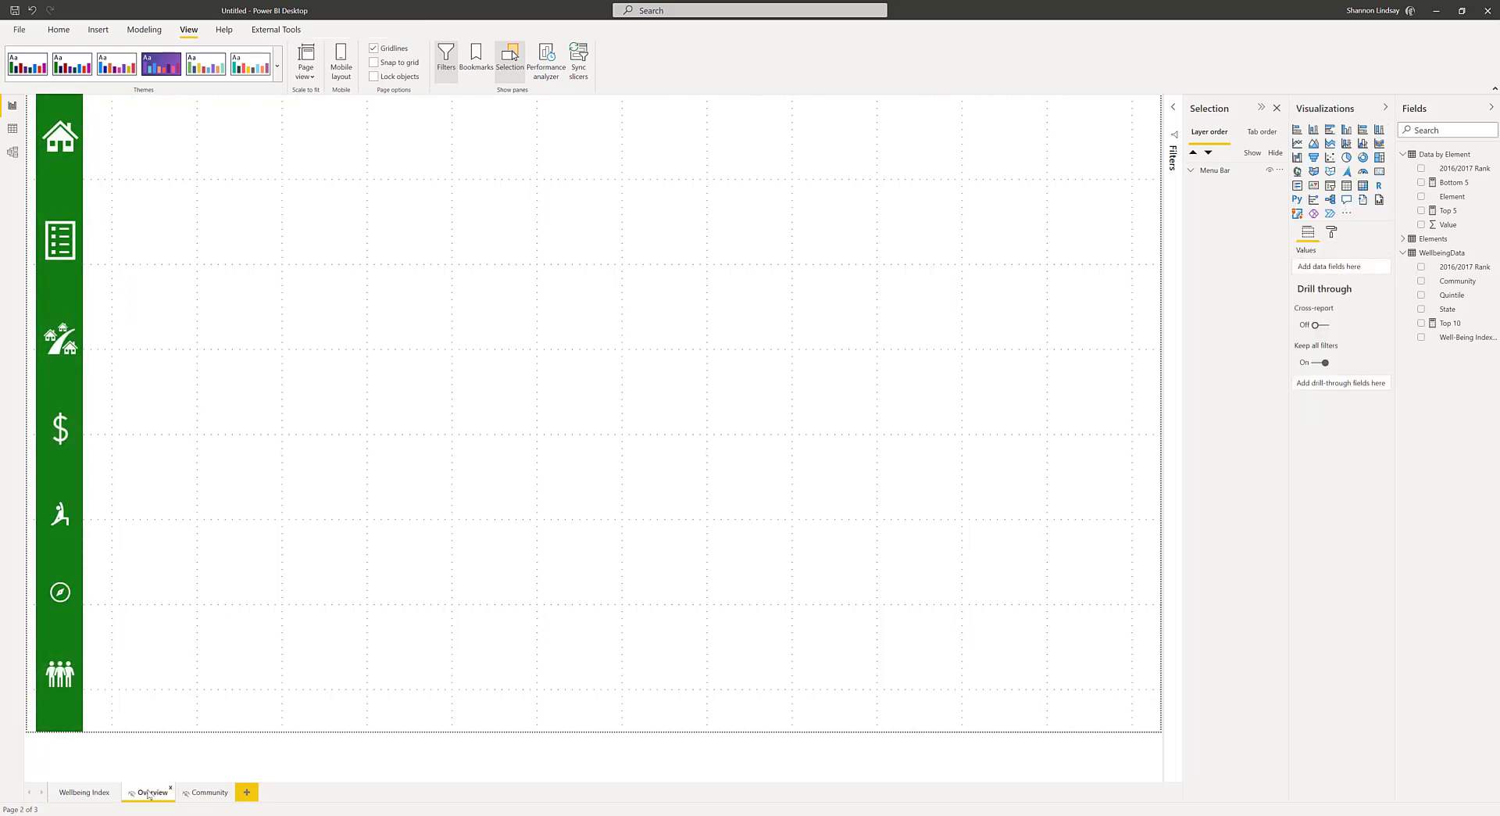
- On the Wellbeing Index page, turn on the home icon's background and set its color to the dark teal theme color
click(86, 793)
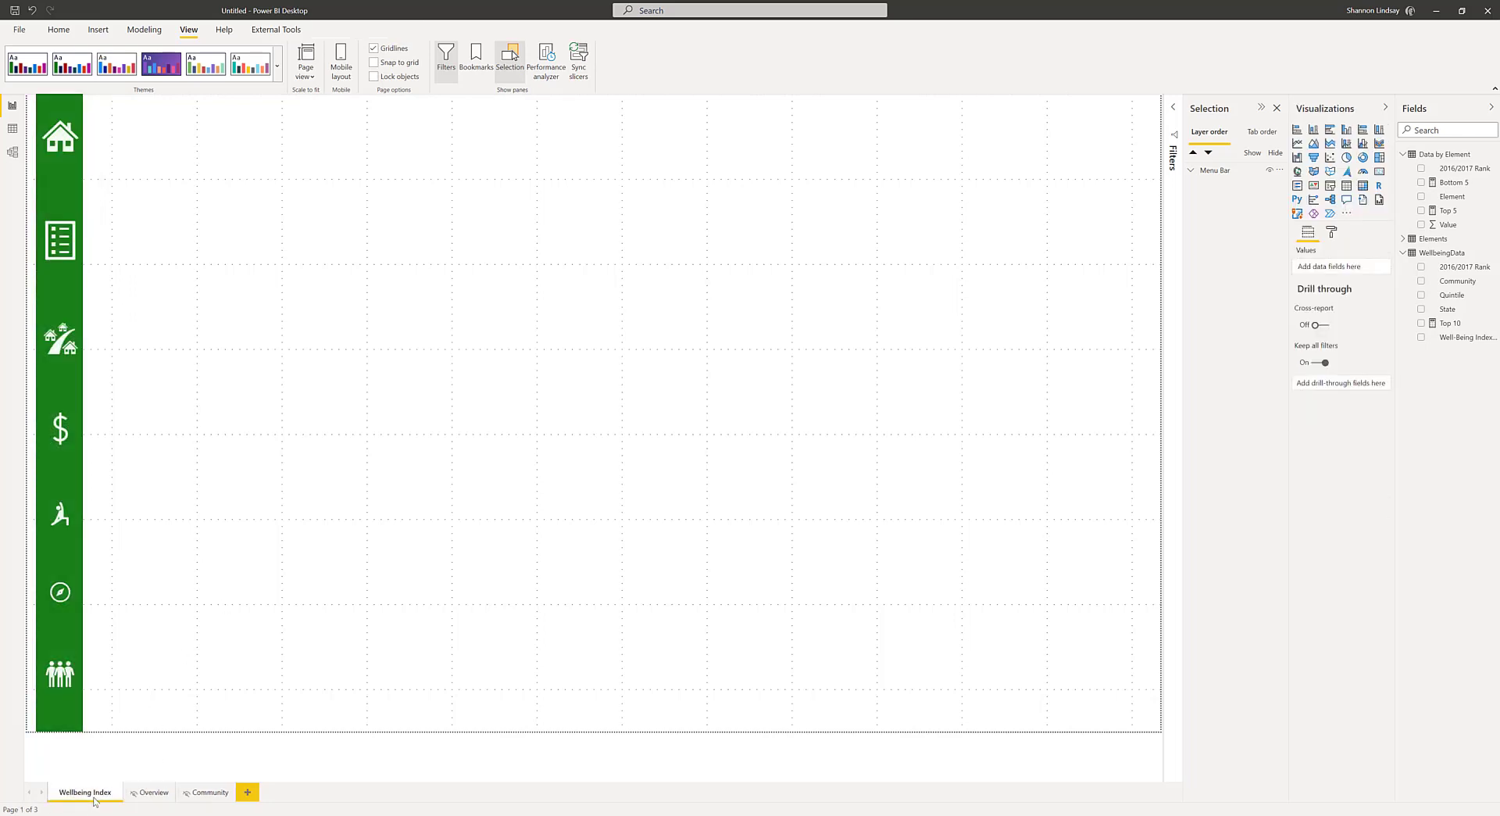
click(142, 794)
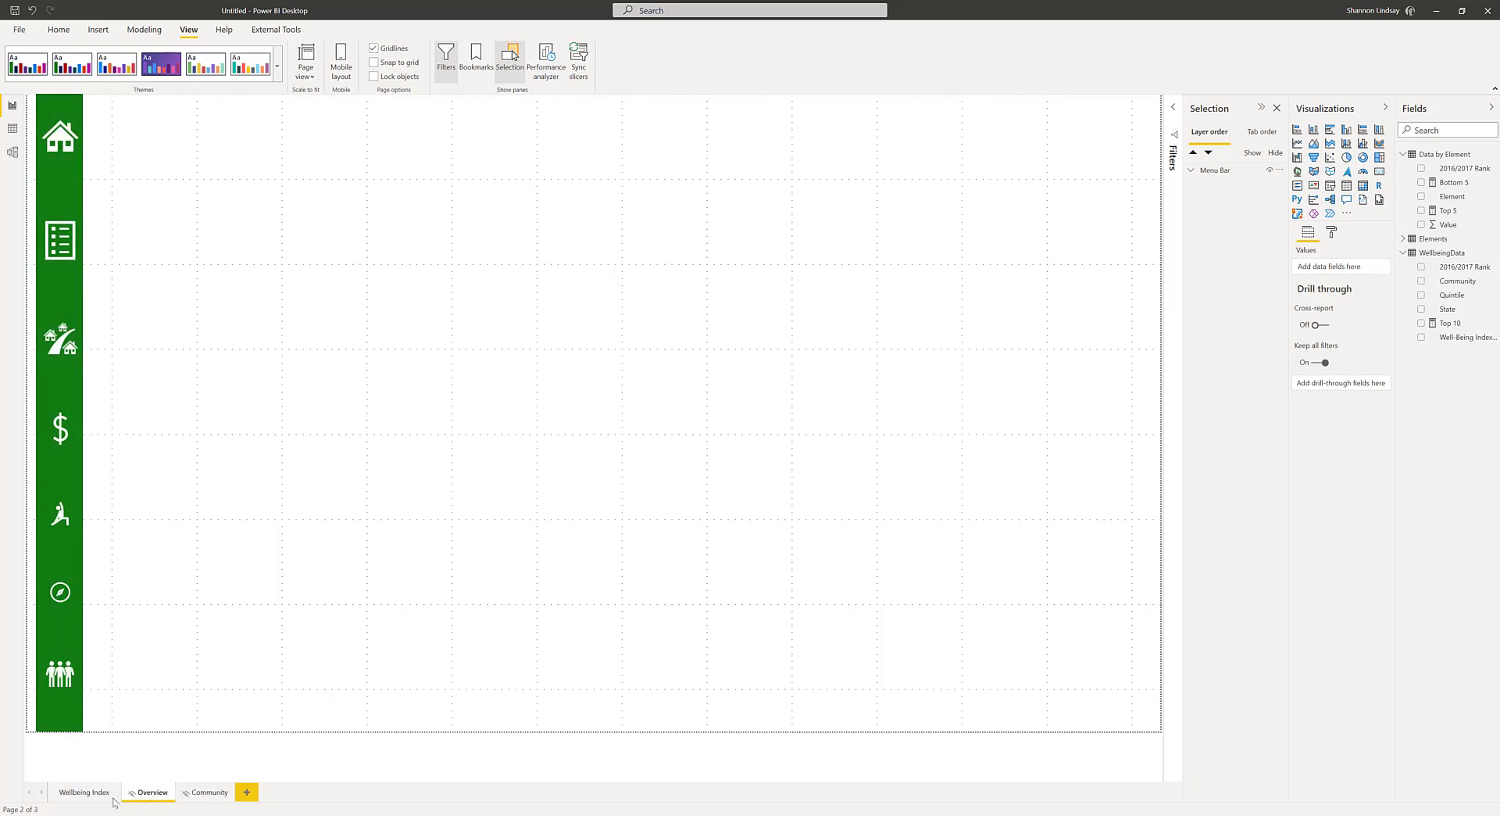
click(113, 796)
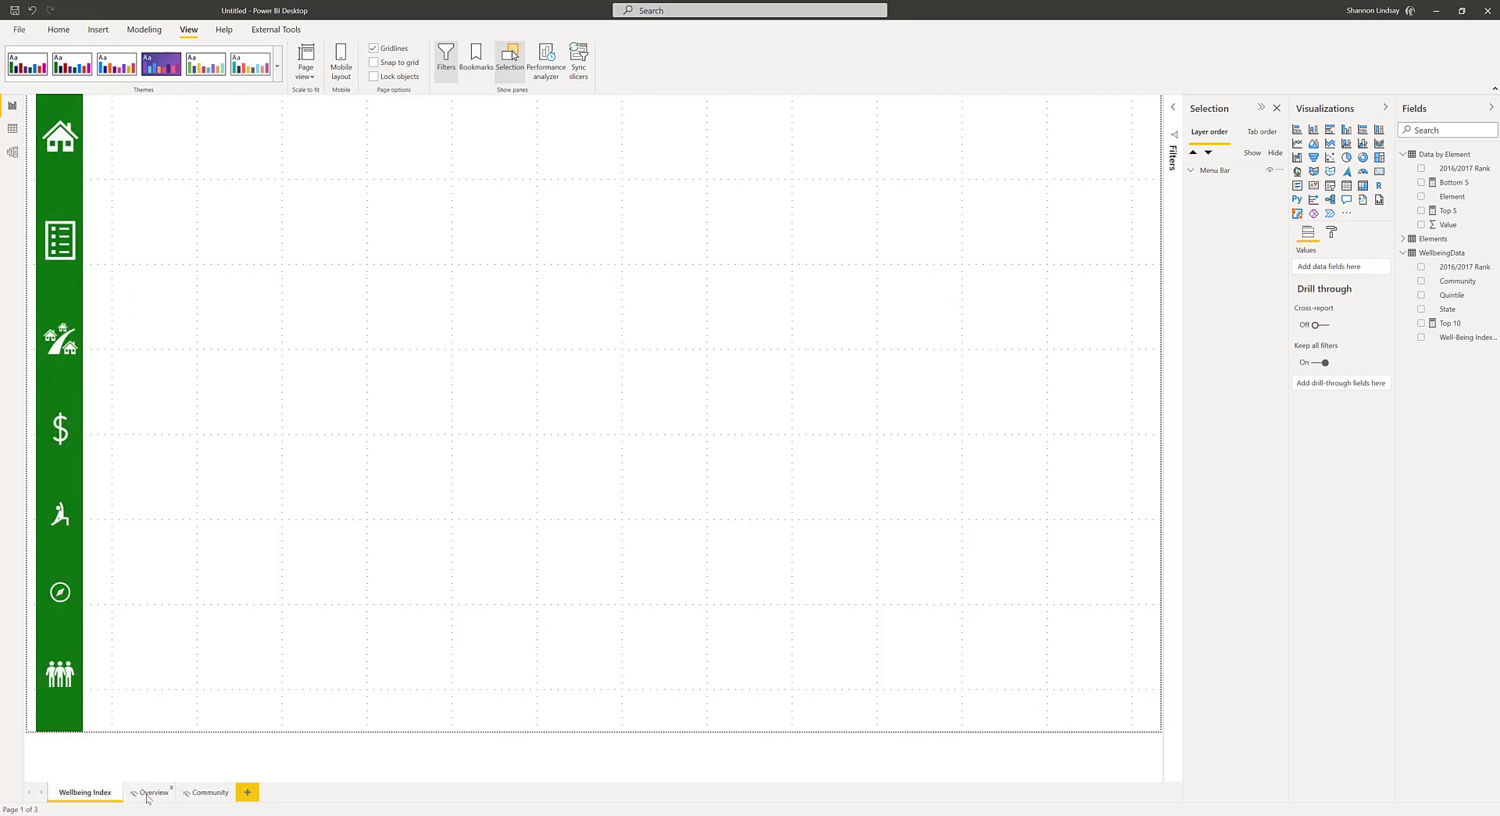
click(50, 135)
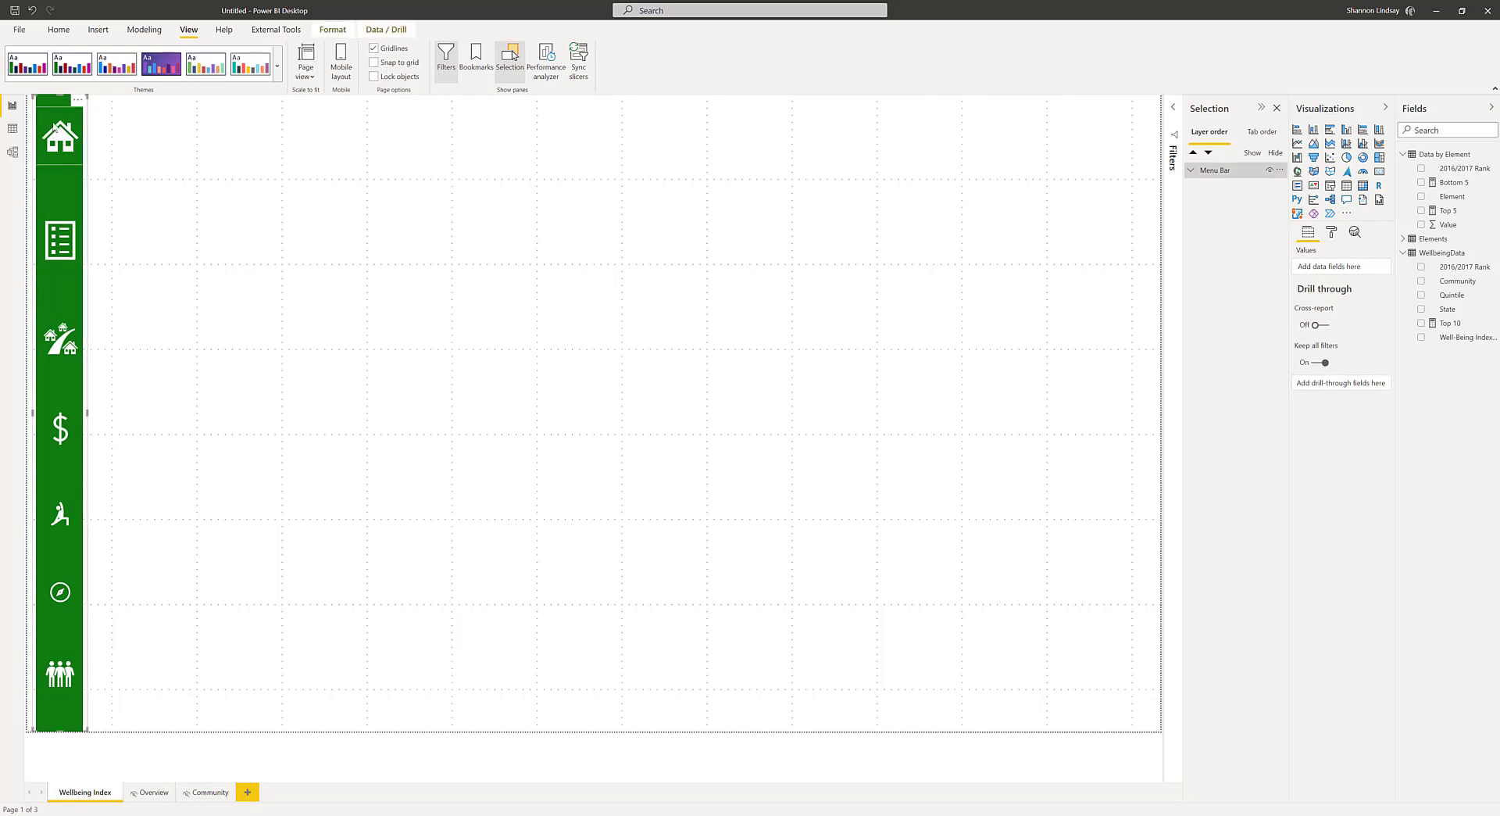
click(69, 123)
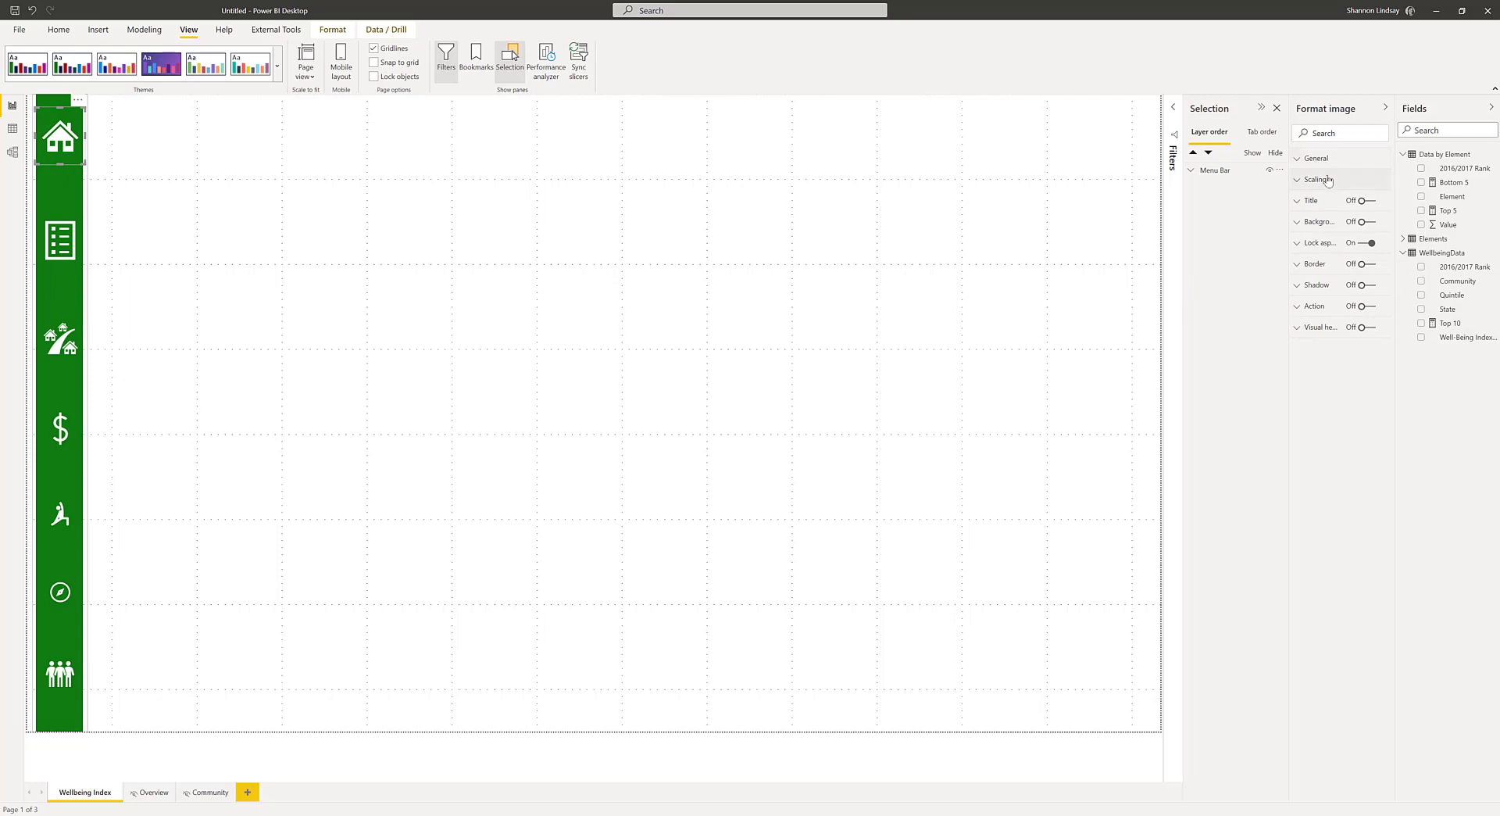
click(1371, 223)
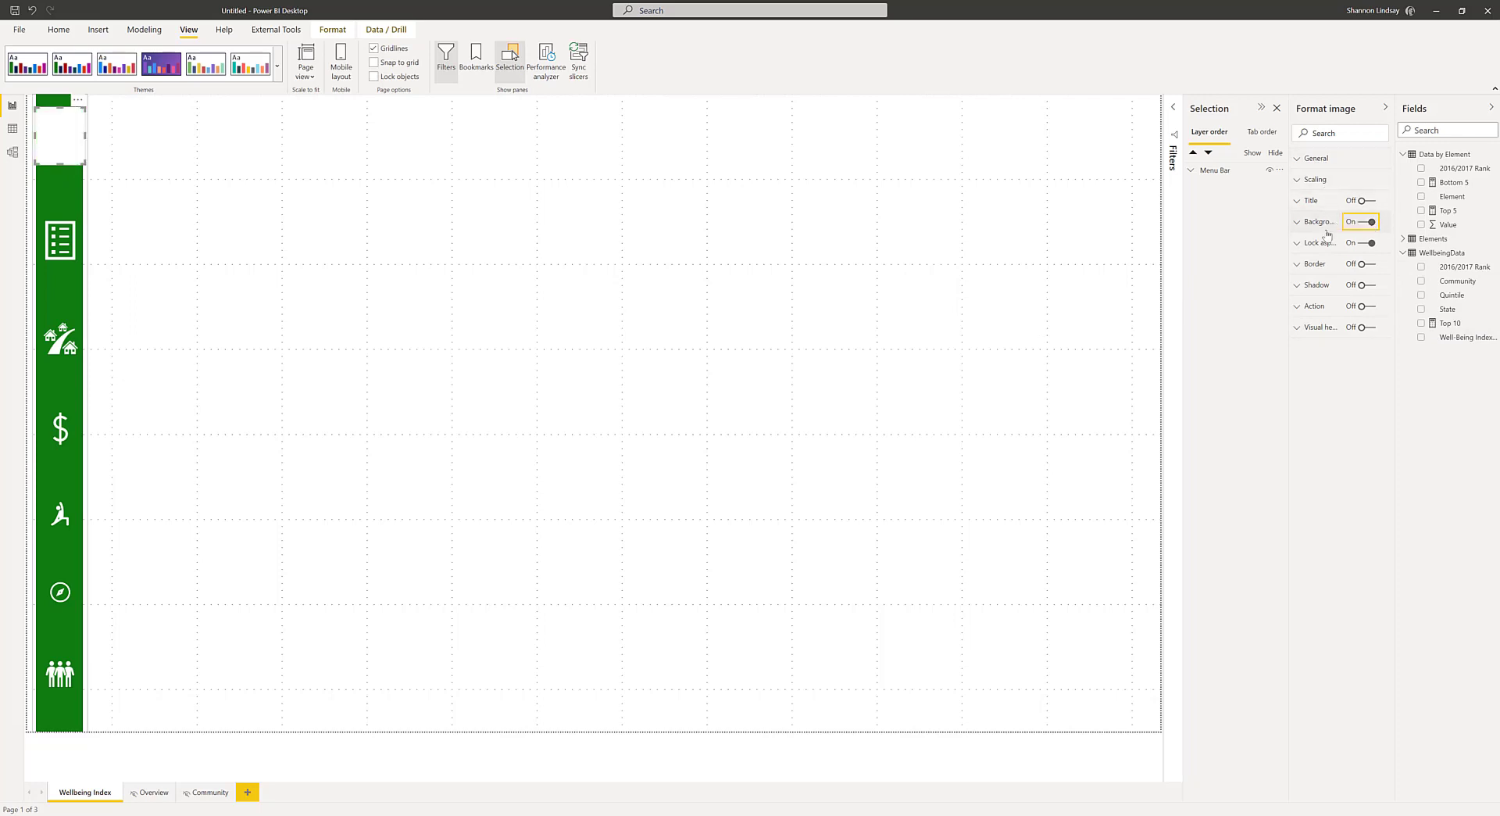
click(1316, 222)
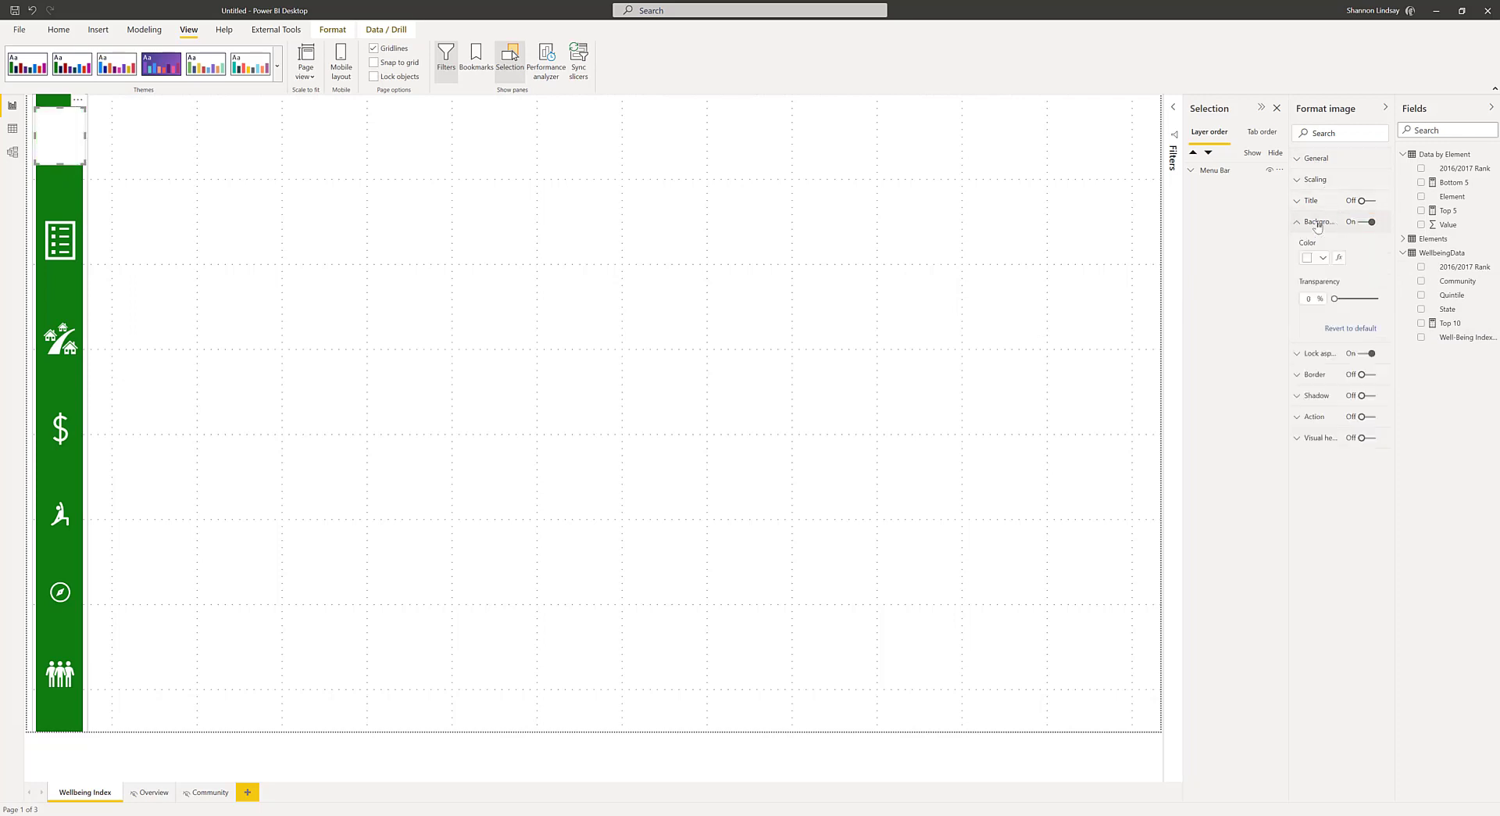
click(1324, 261)
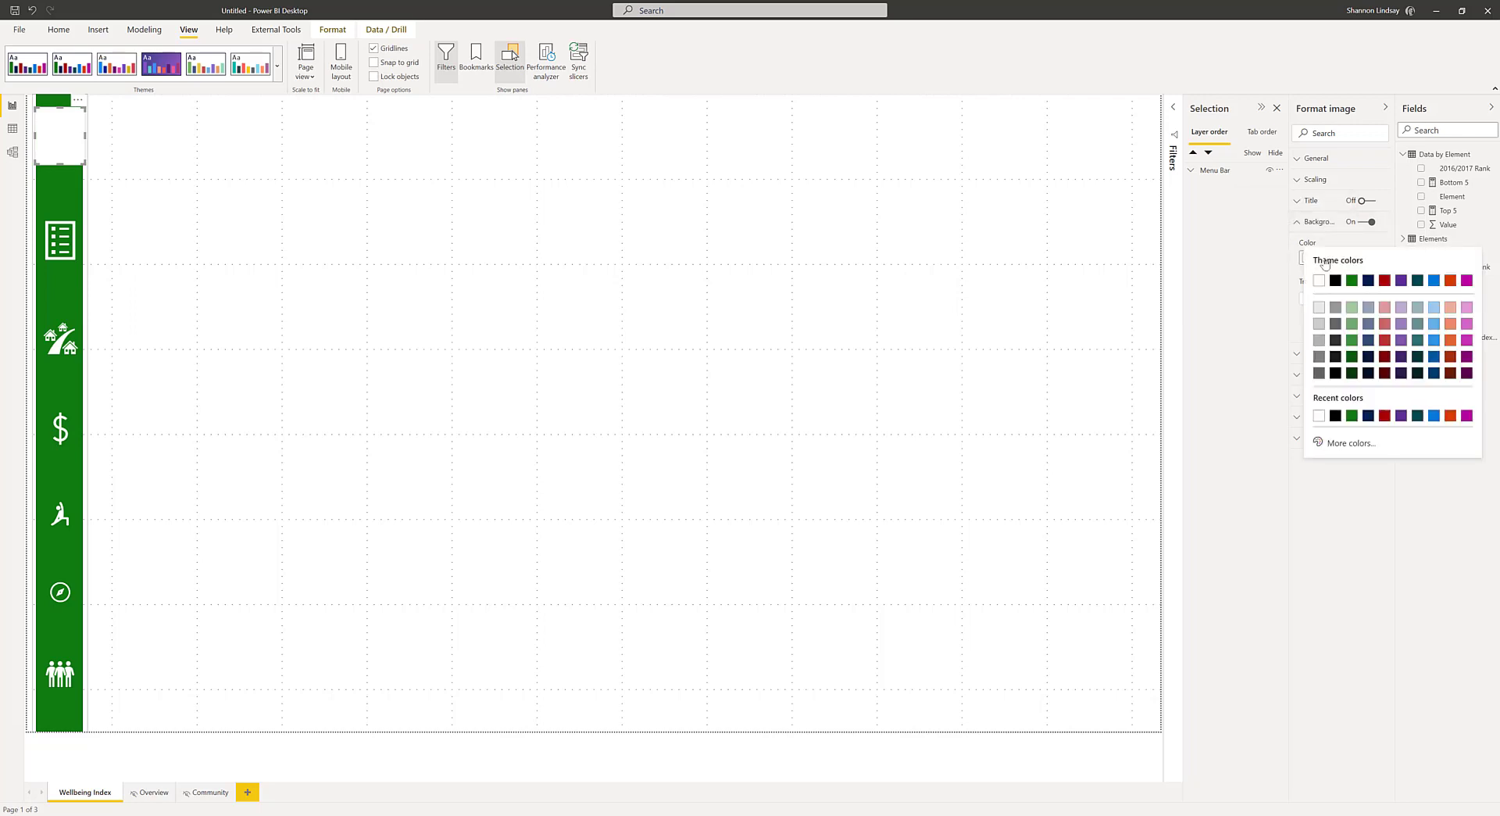
click(1418, 283)
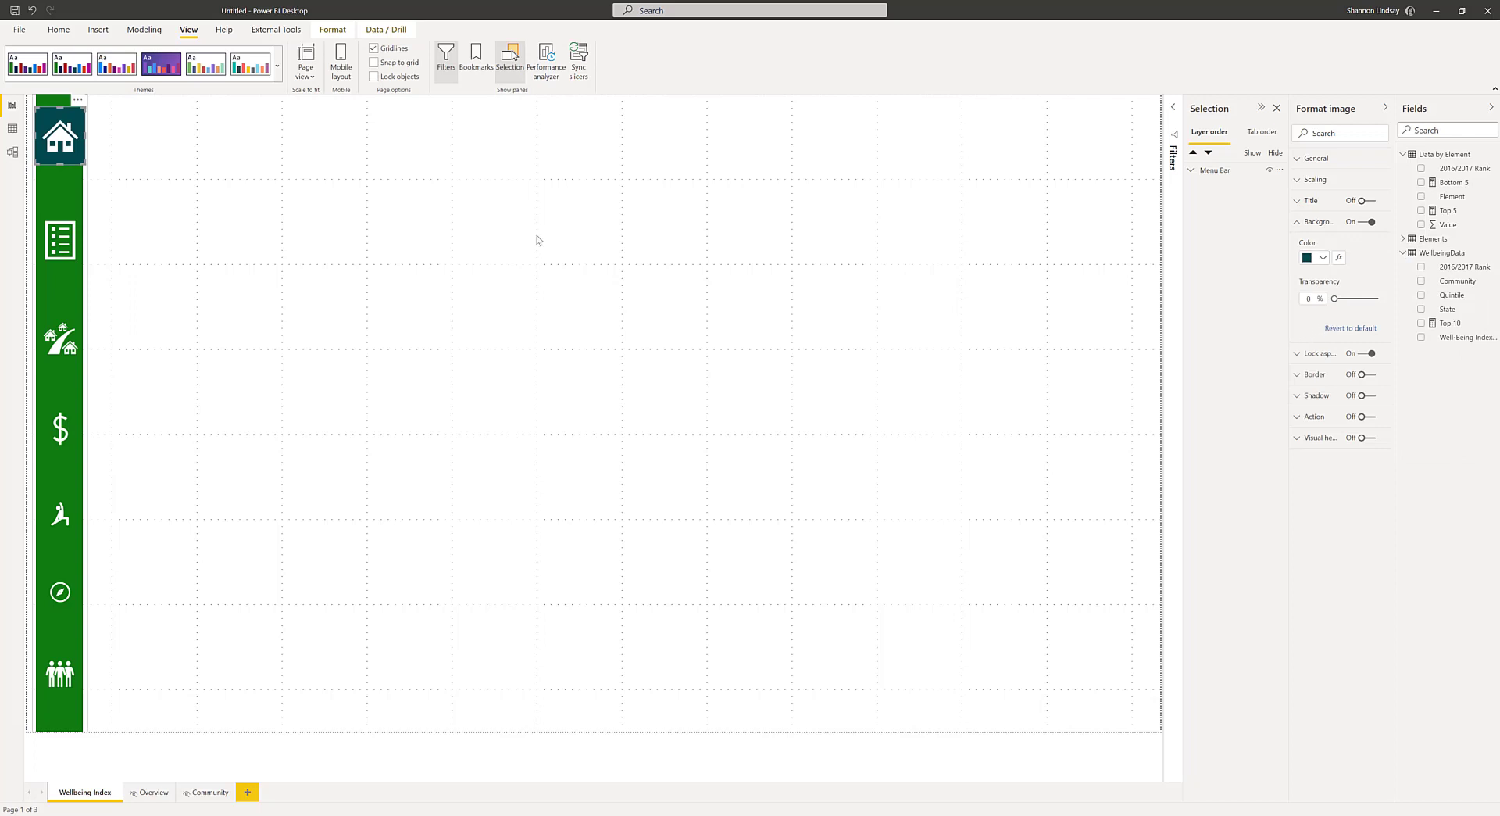
- Adjust the side edges of the home icon so its teal background fits the width of the green bar
click(75, 158)
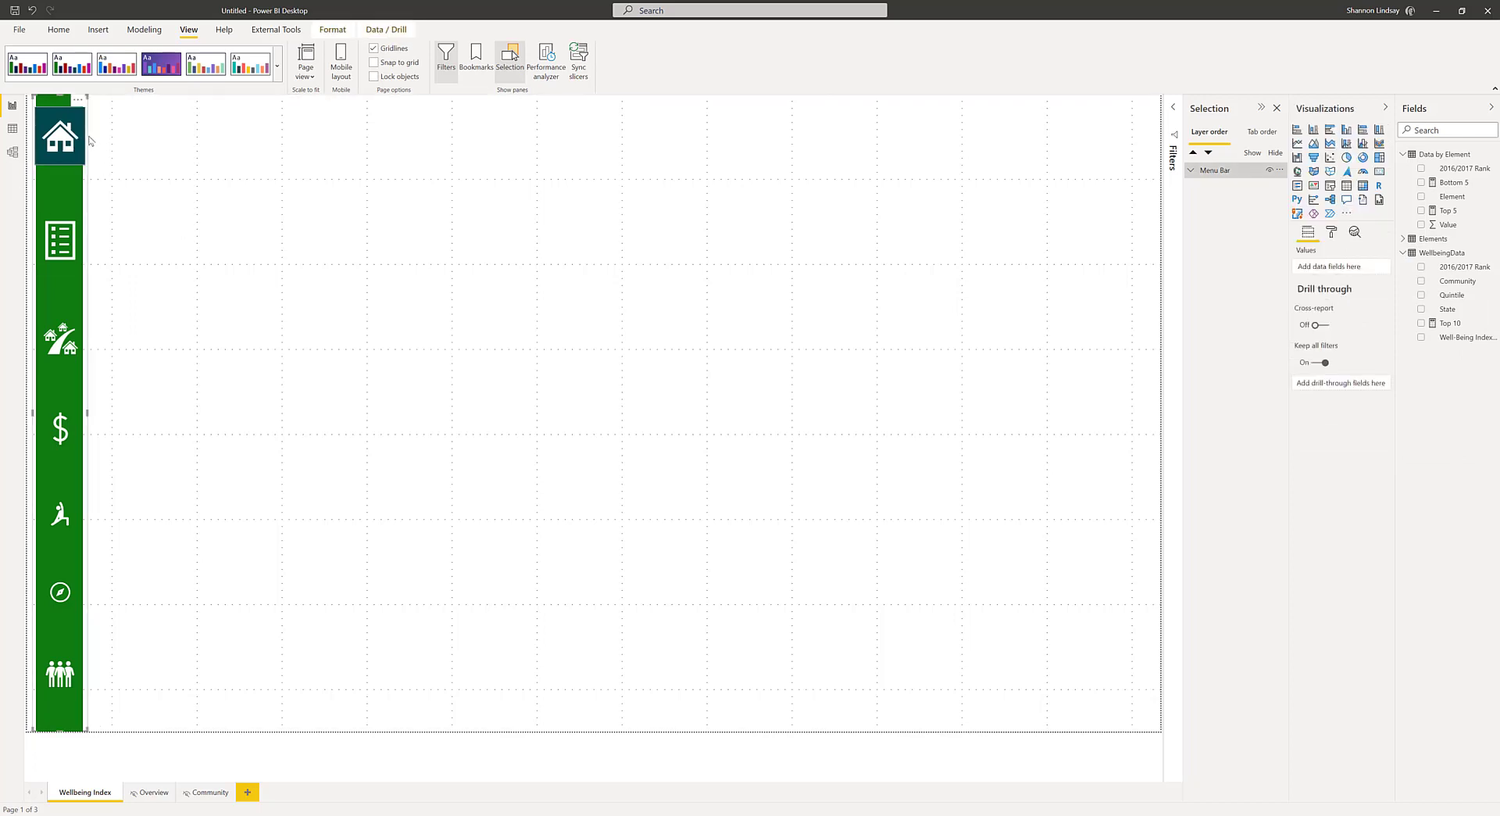
click(84, 136)
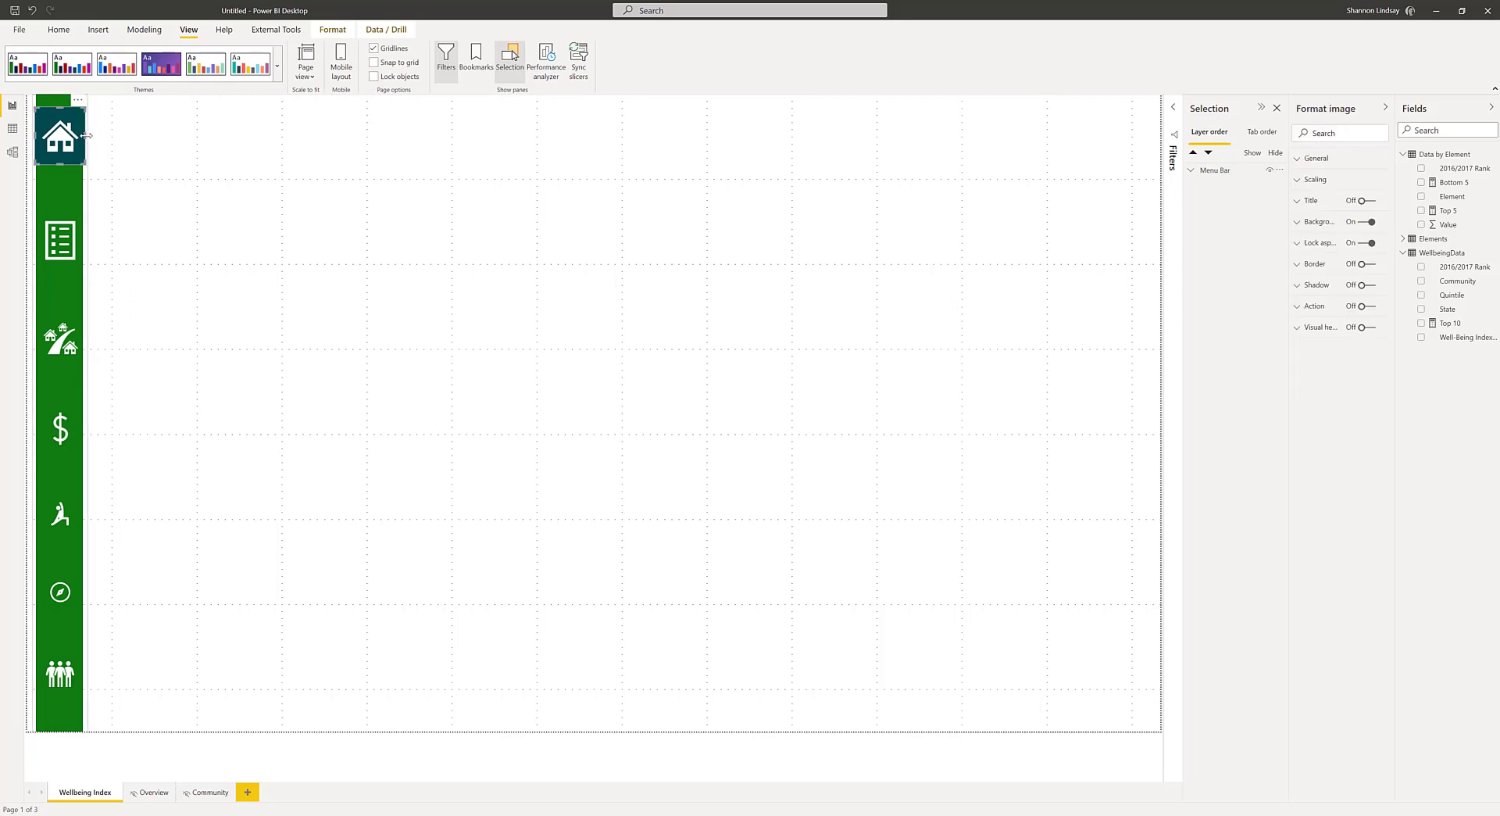
drag(84, 136, 82, 136)
drag(38, 138, 37, 138)
click(114, 184)
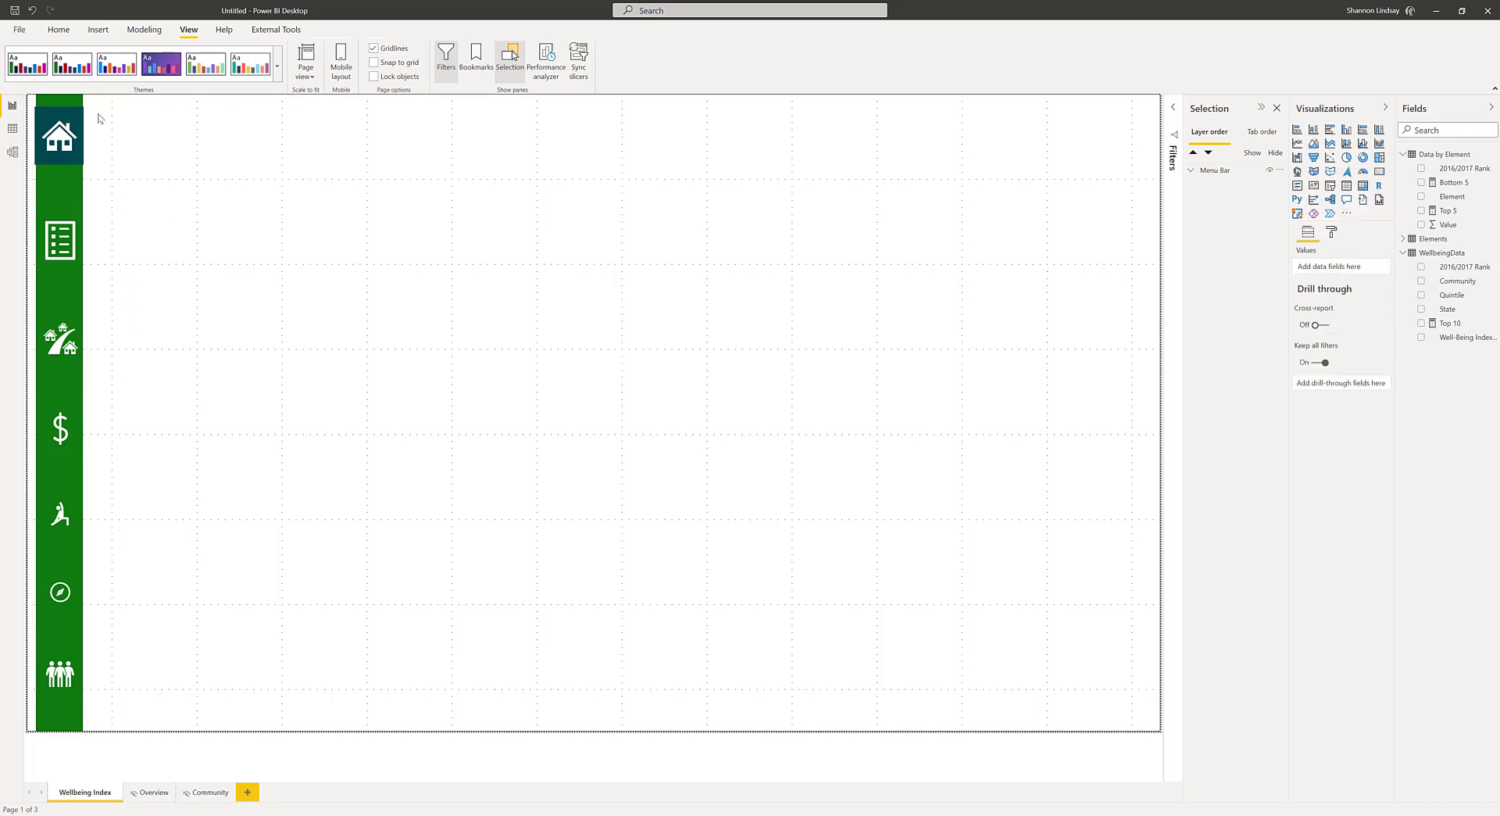
- On the Overview page, turn on the checklist icon's background and set its color to the same dark teal
click(144, 791)
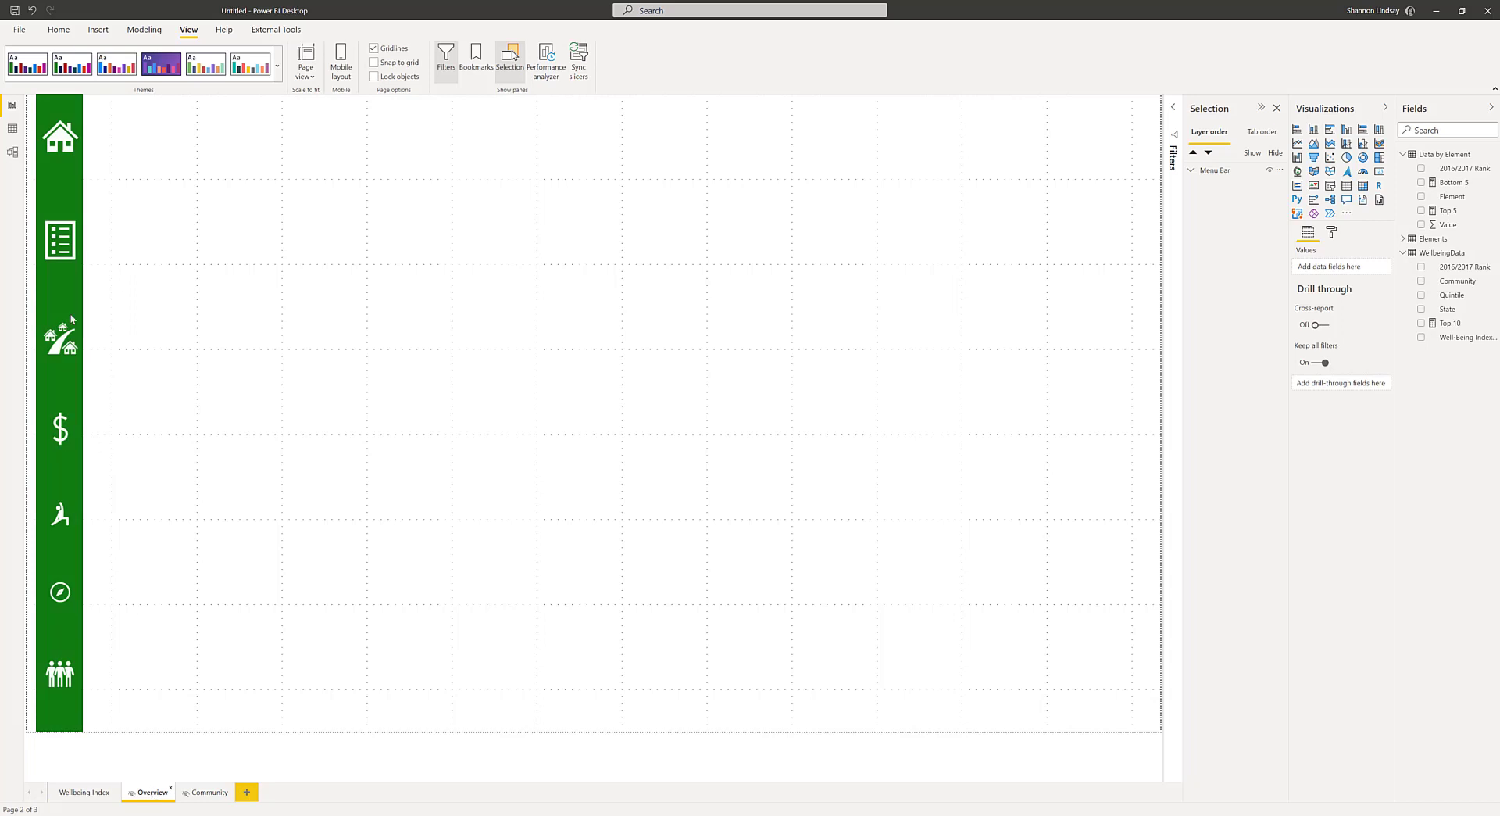
click(53, 240)
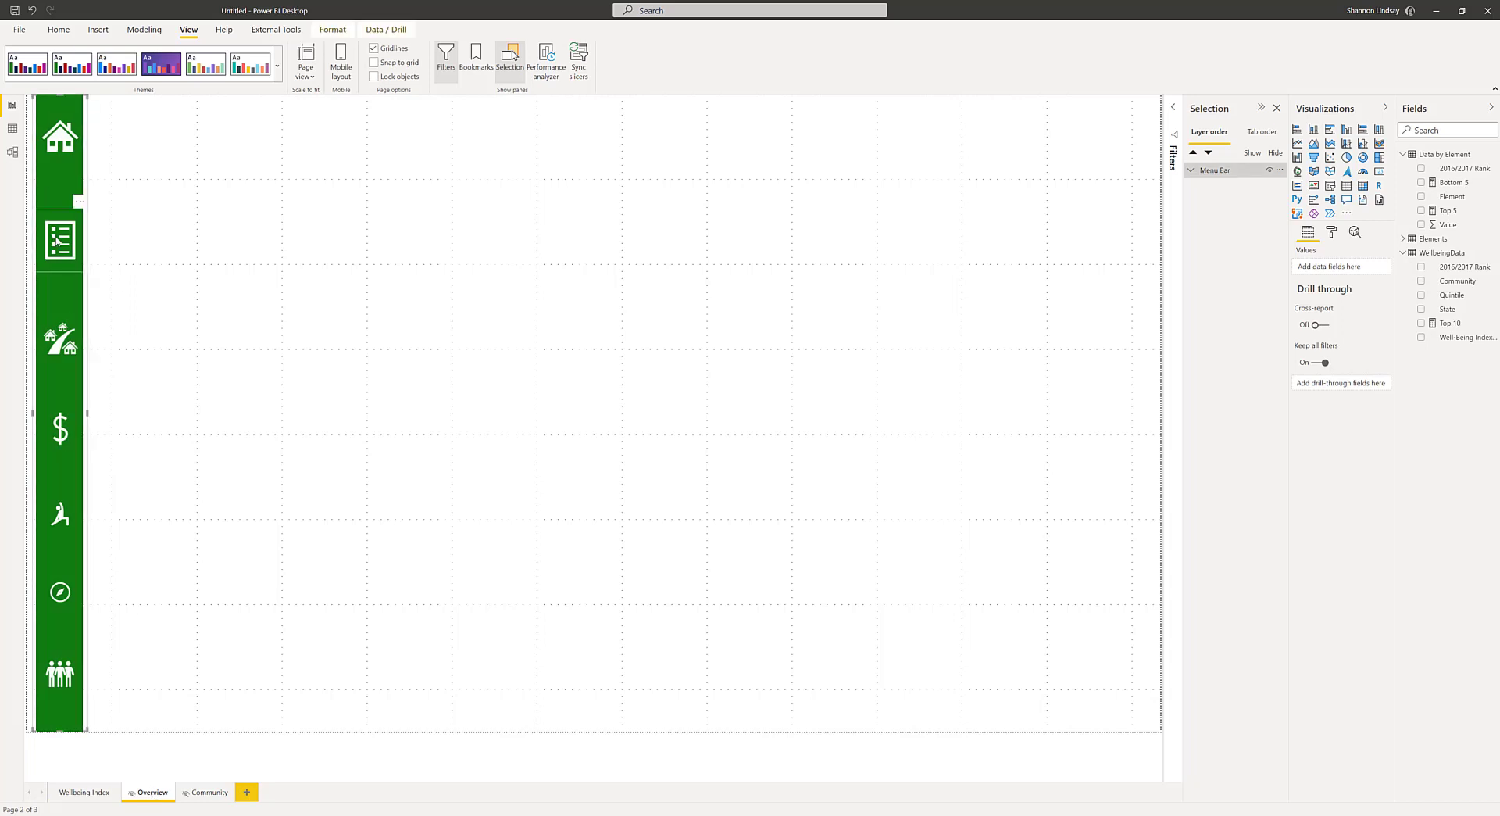
click(56, 240)
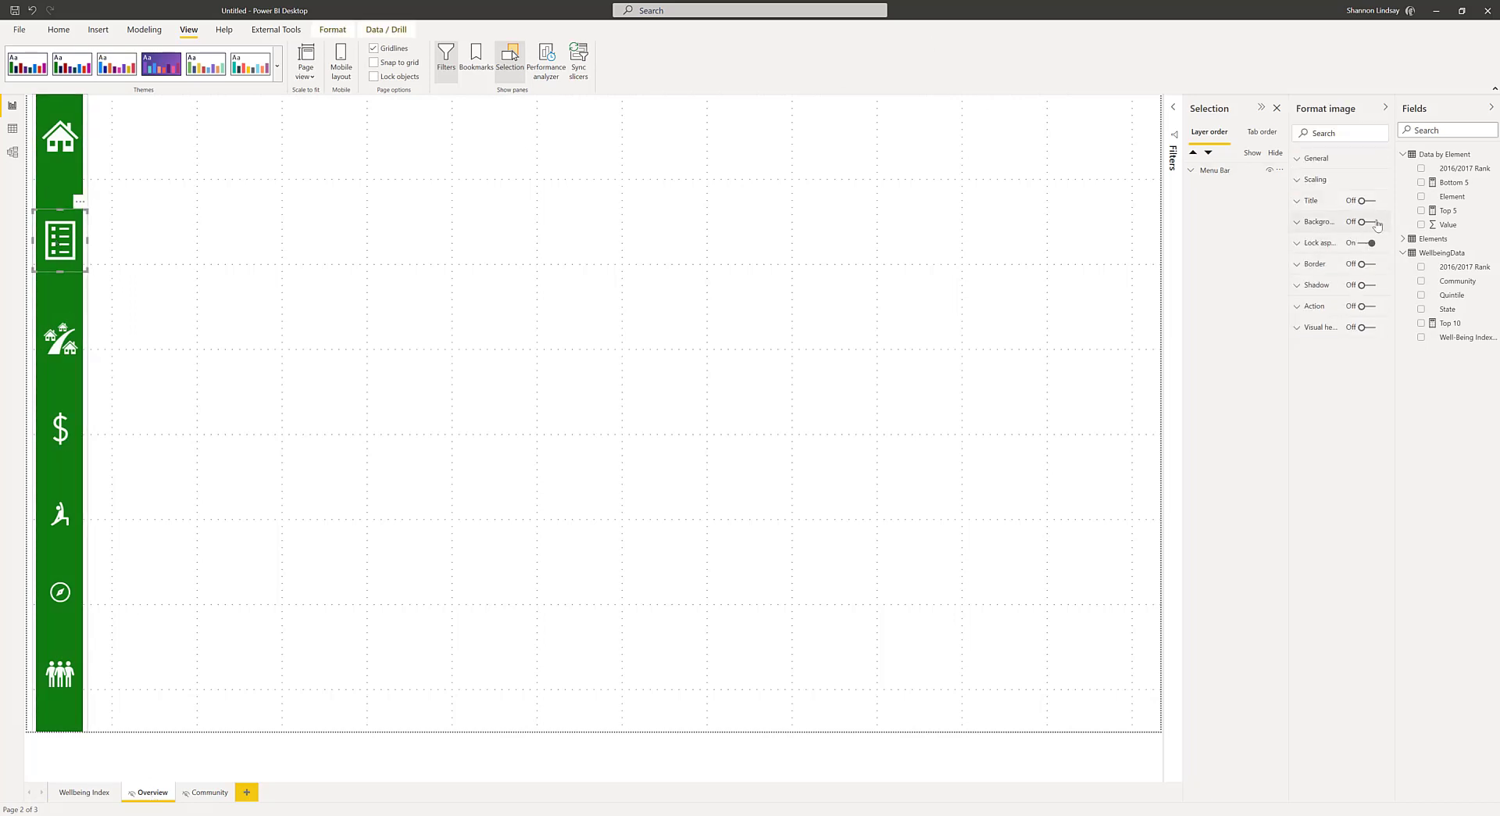
click(1320, 222)
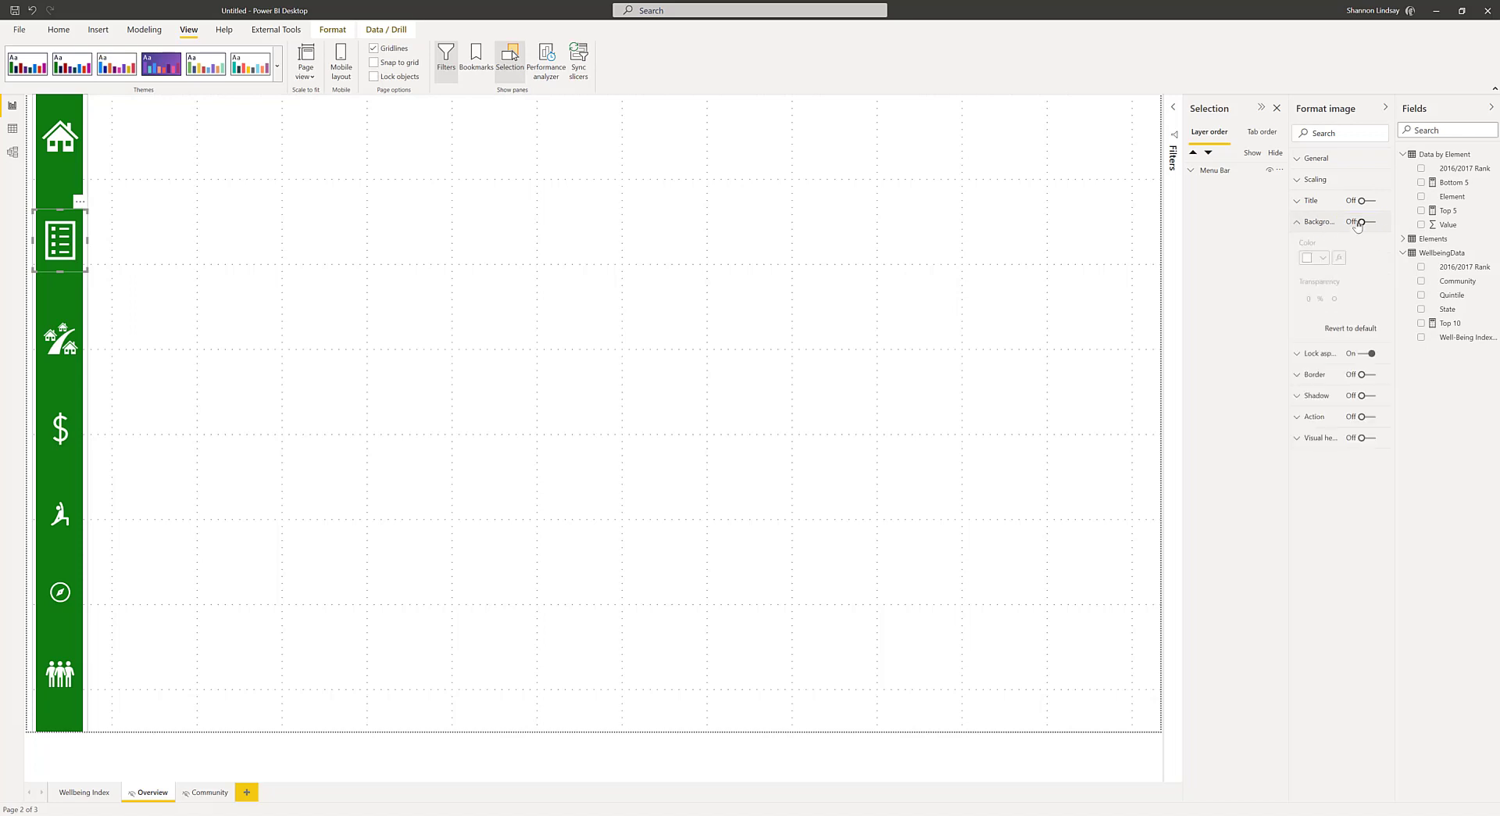
click(1367, 222)
click(1325, 259)
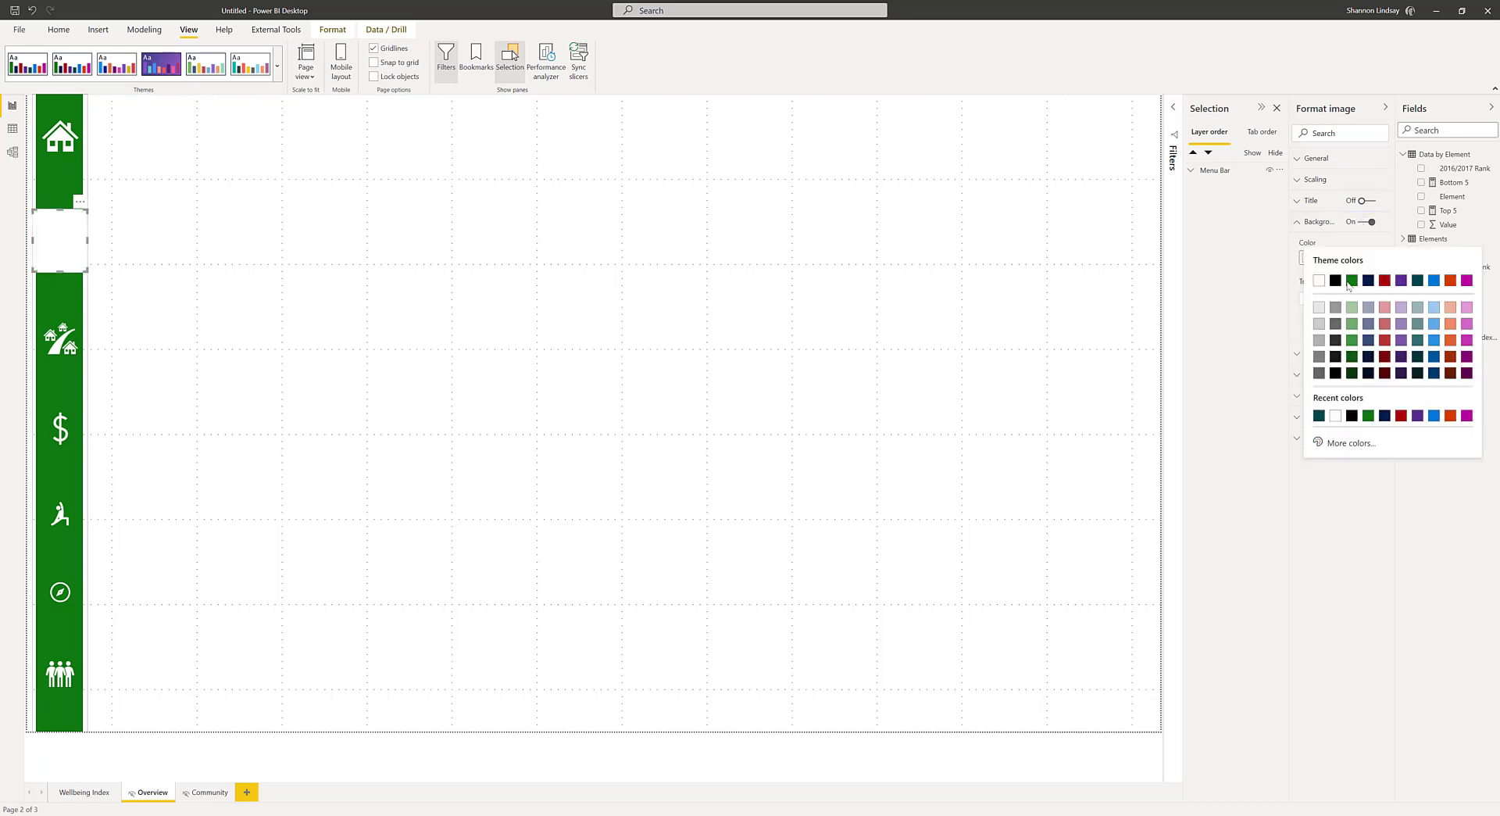
click(1419, 280)
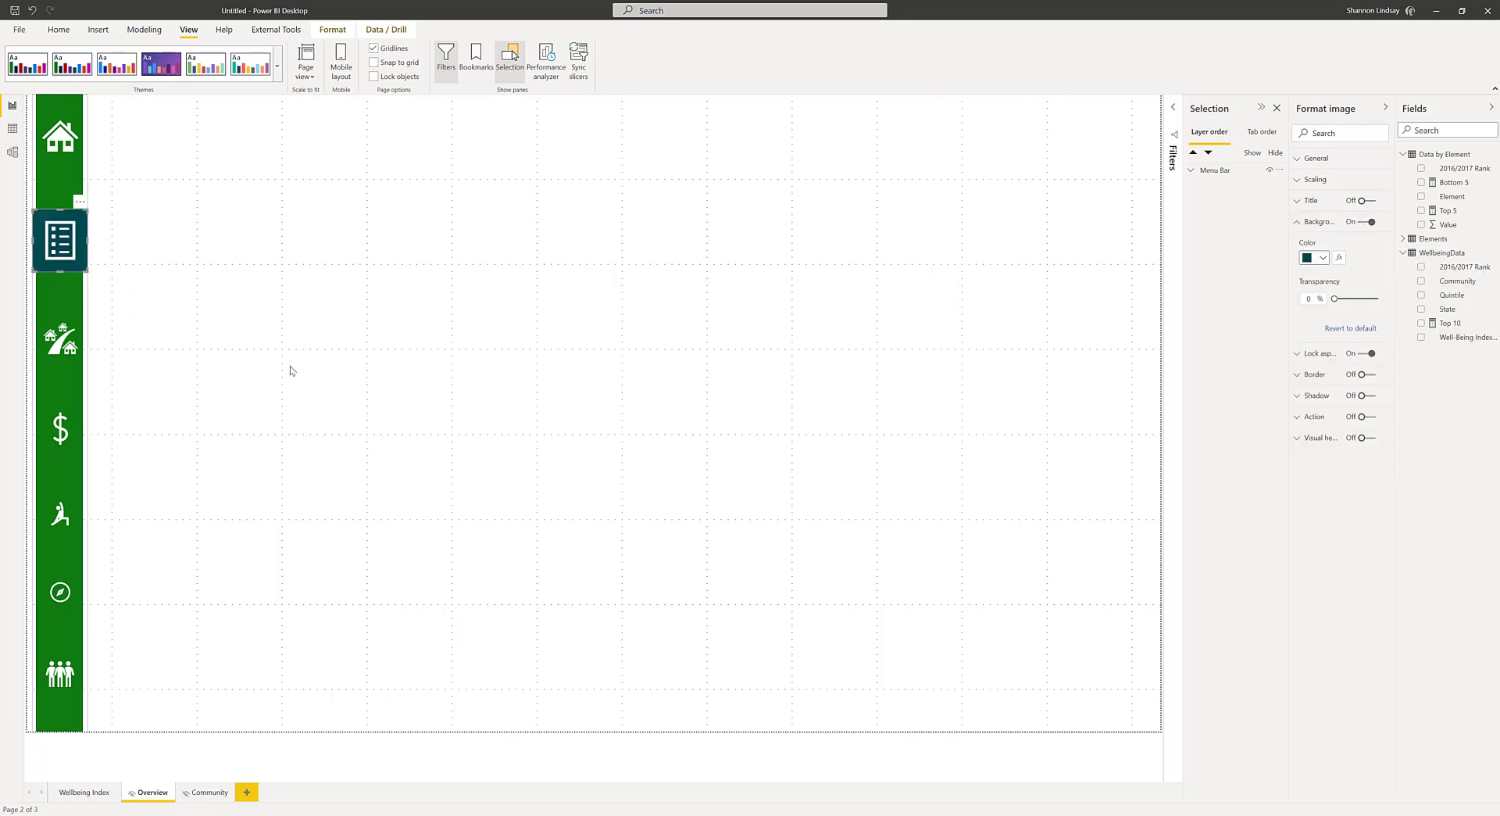
- Test the checklist icon's link from the Wellbeing Index page to Overview, and return to Wellbeing Index
click(86, 792)
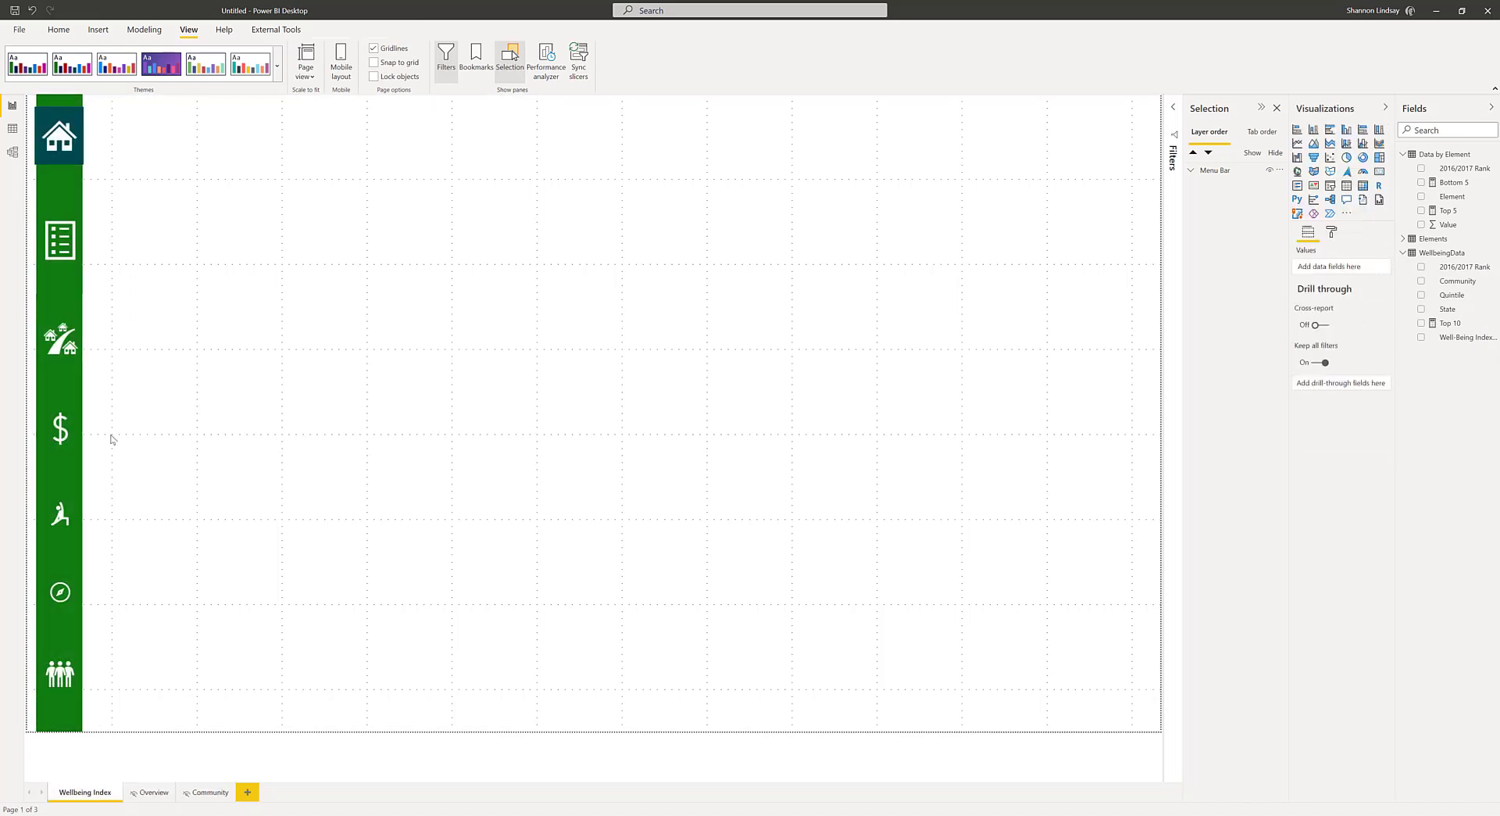
click(52, 247)
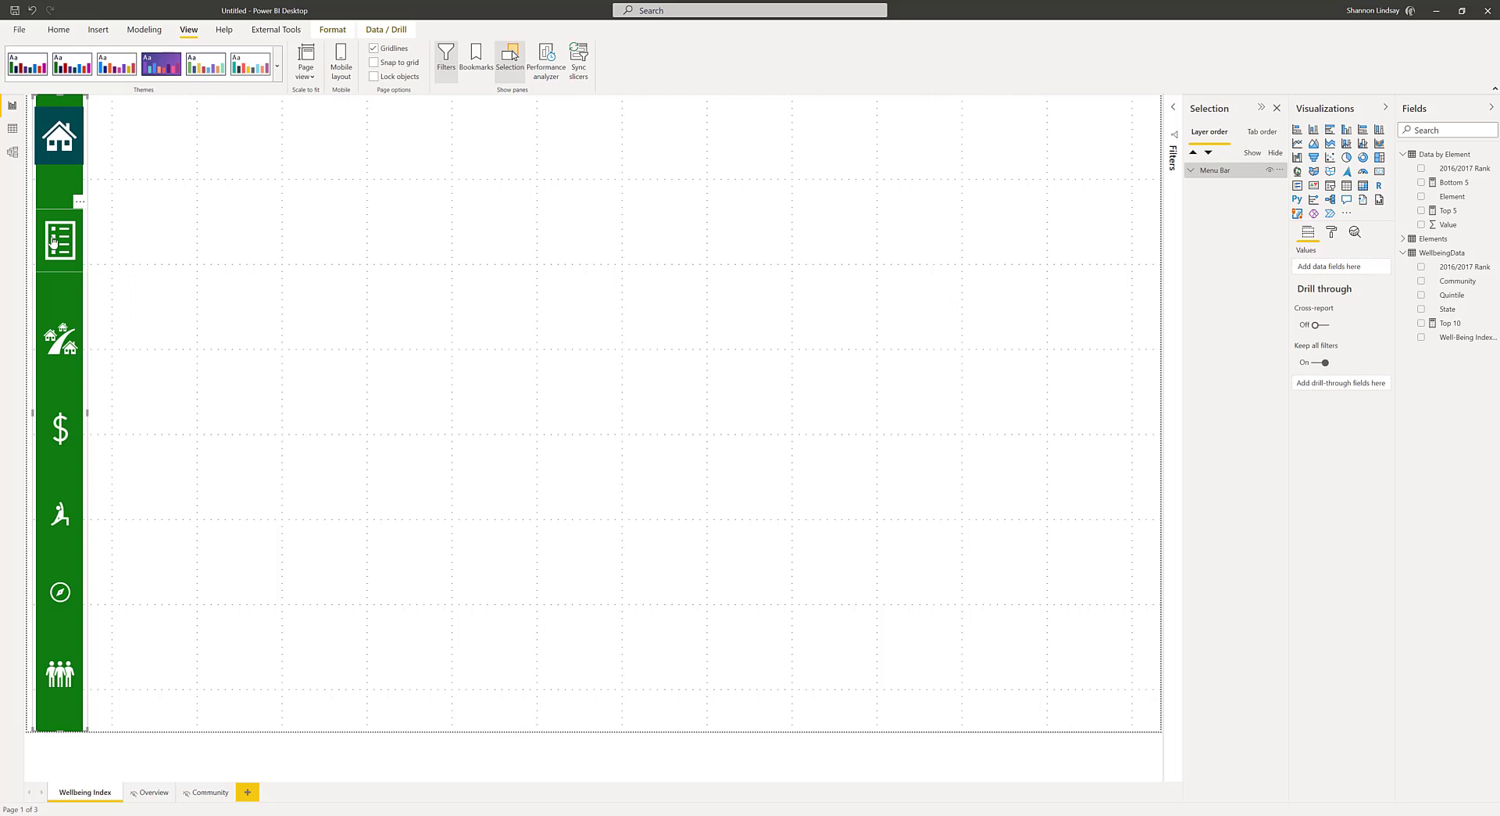
ctrl+click(51, 242)
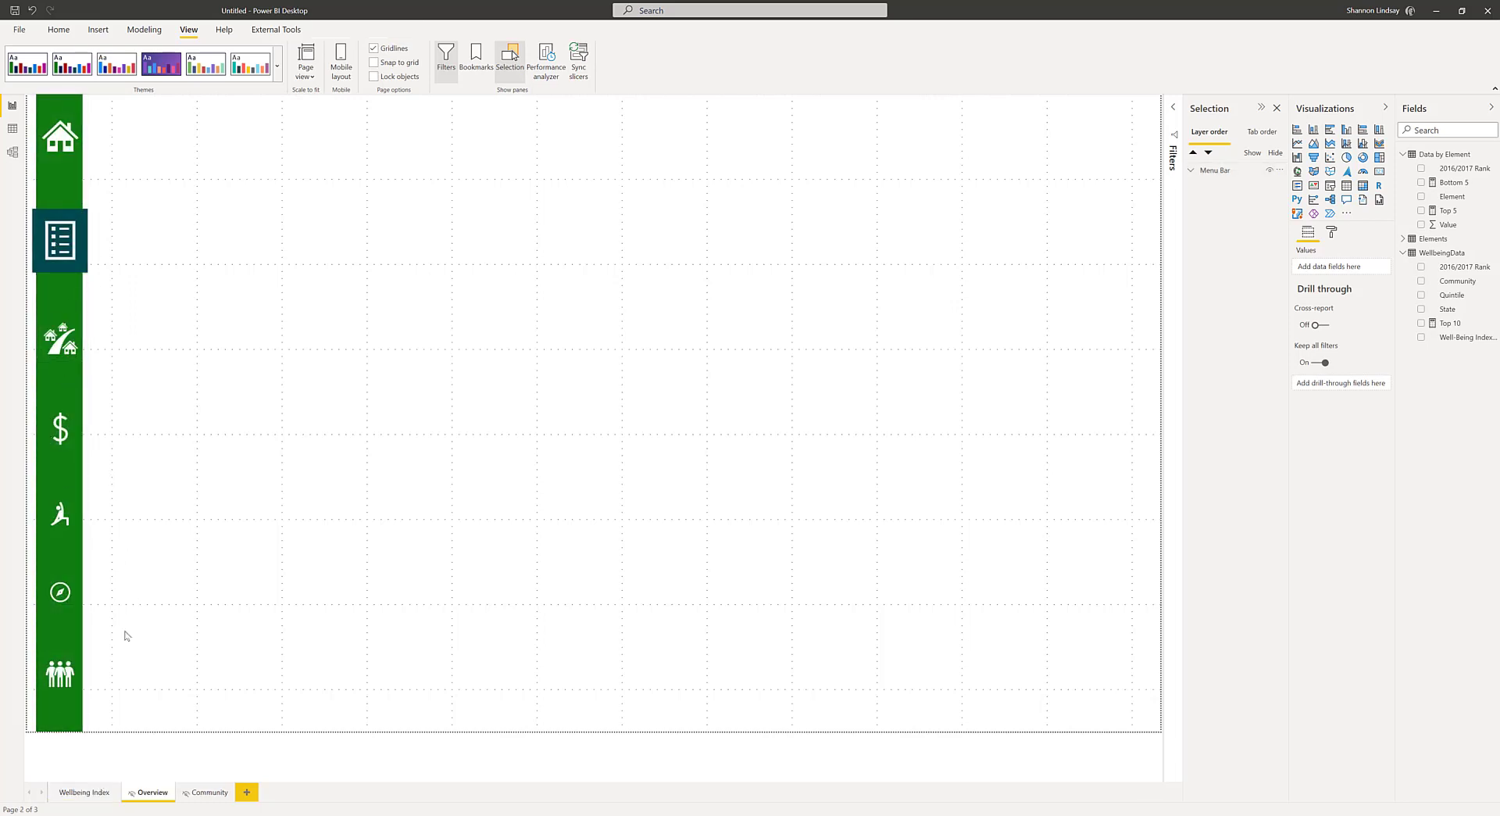
click(84, 792)
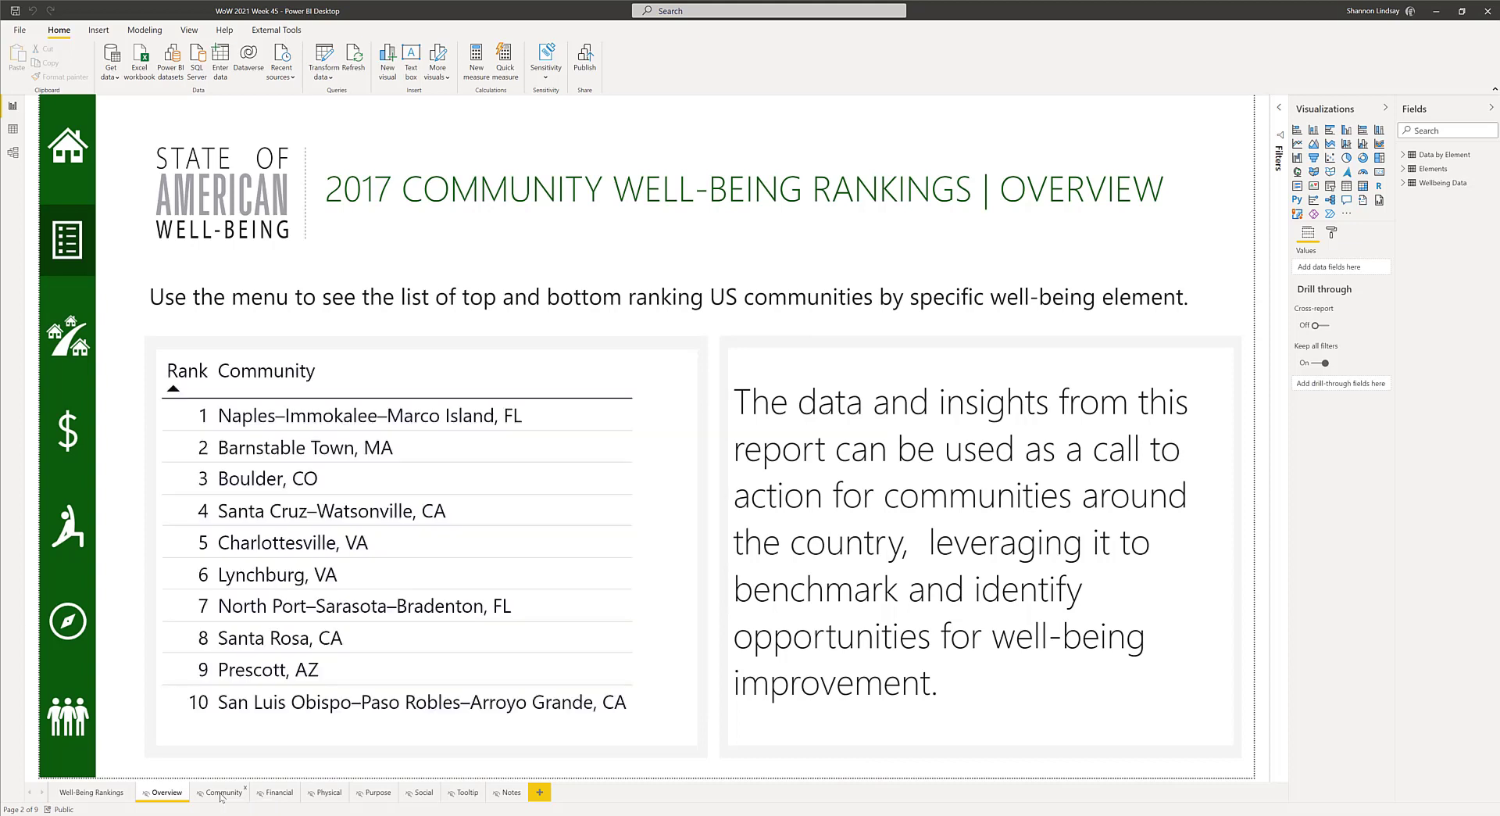
- In the WoW 2021 Week 45 report, examine the background shape, table and header shape layered in the Community page's Top section
click(237, 794)
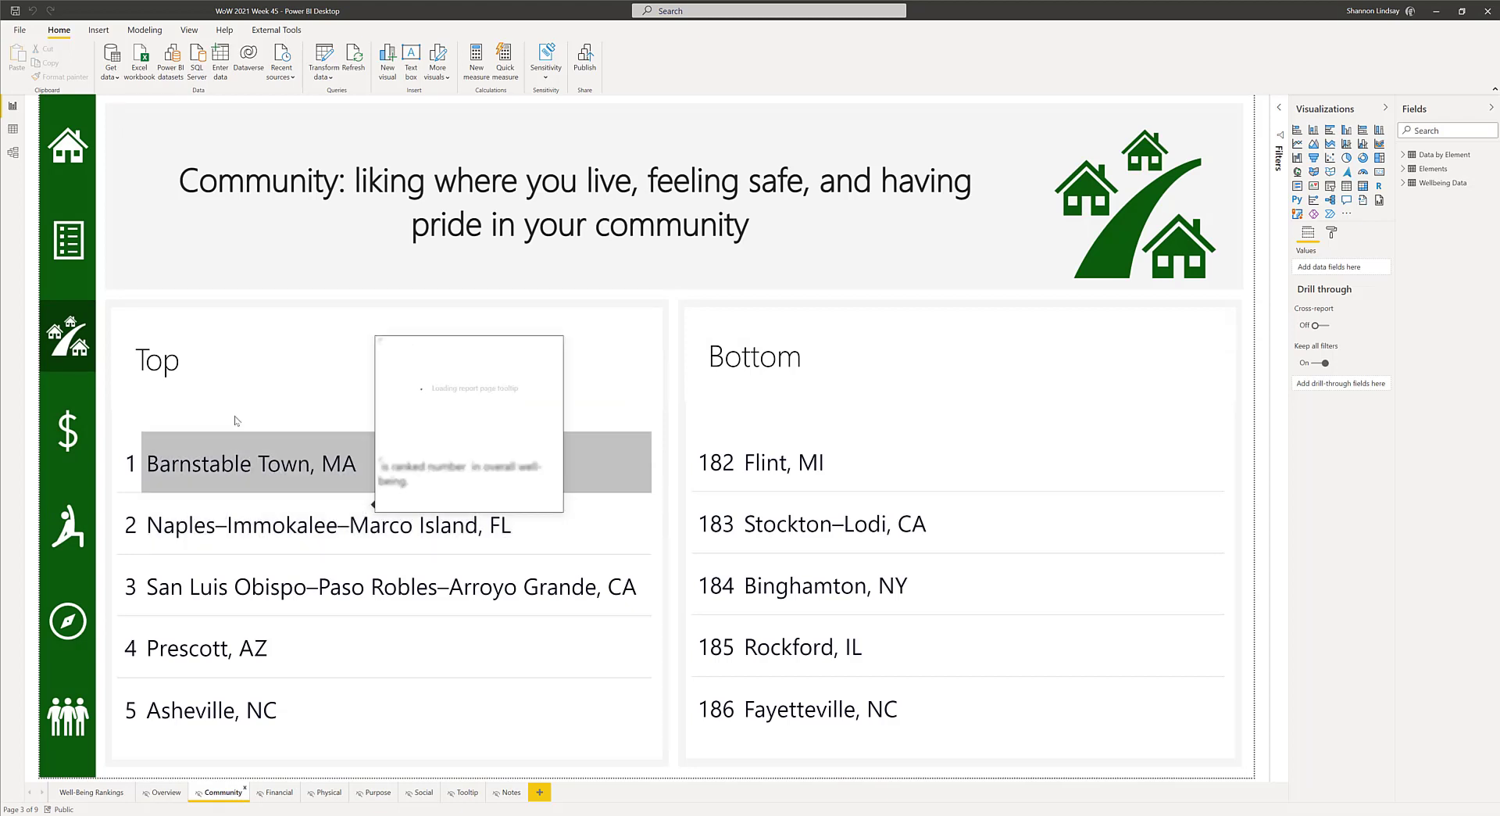
click(657, 667)
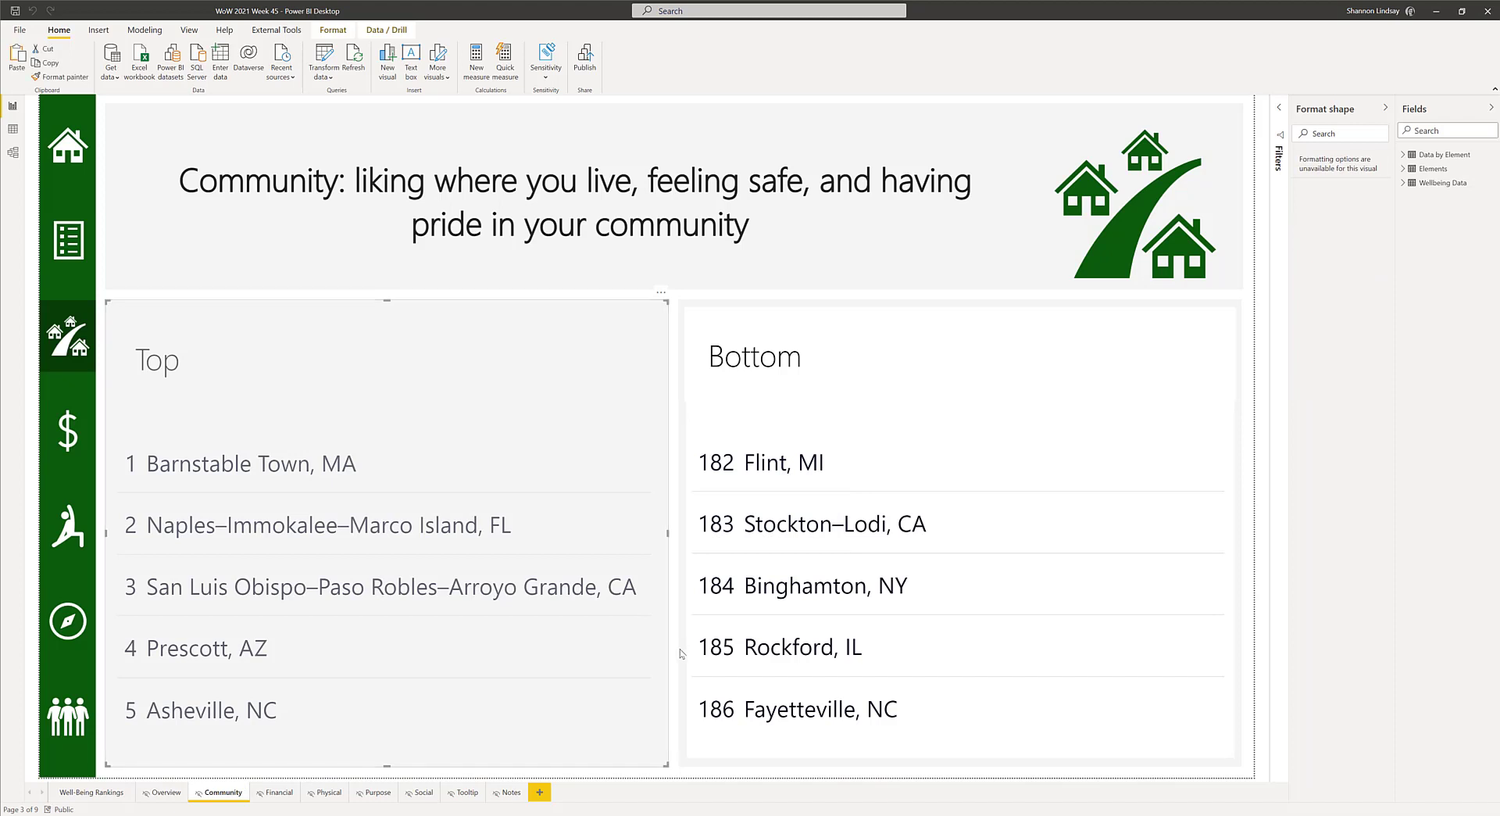
click(675, 655)
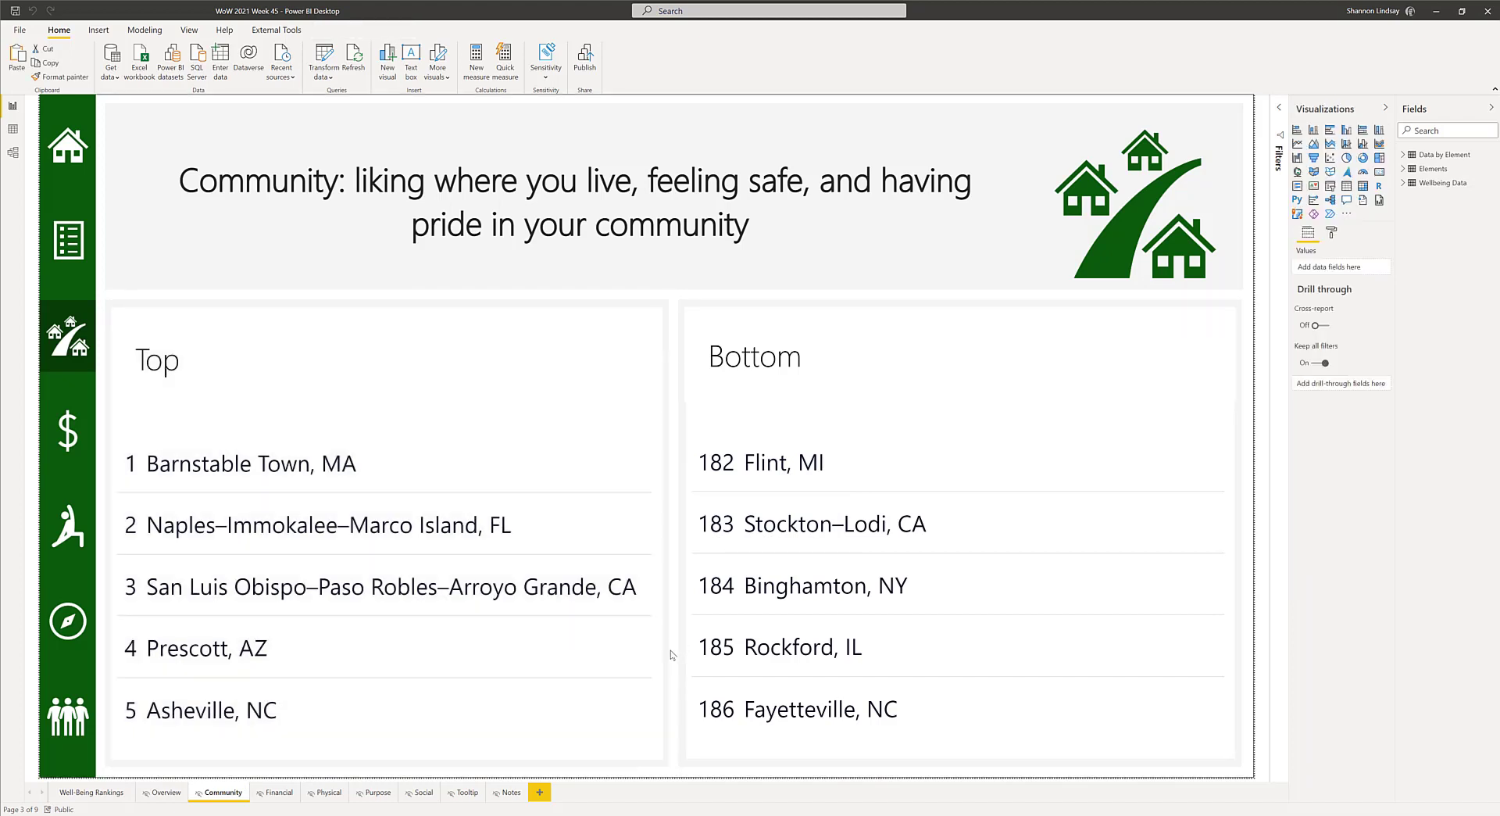
click(613, 645)
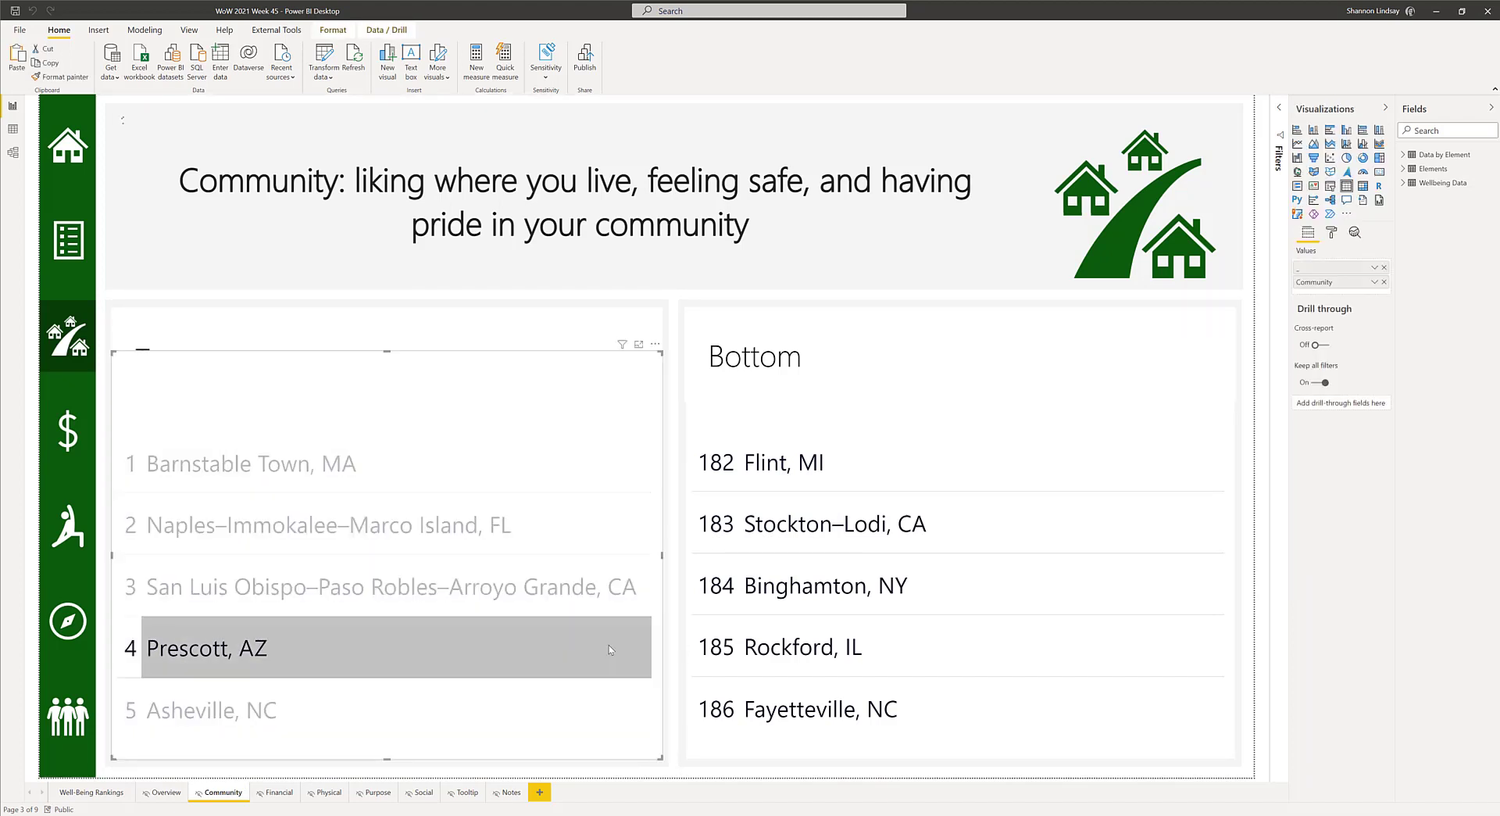
click(566, 647)
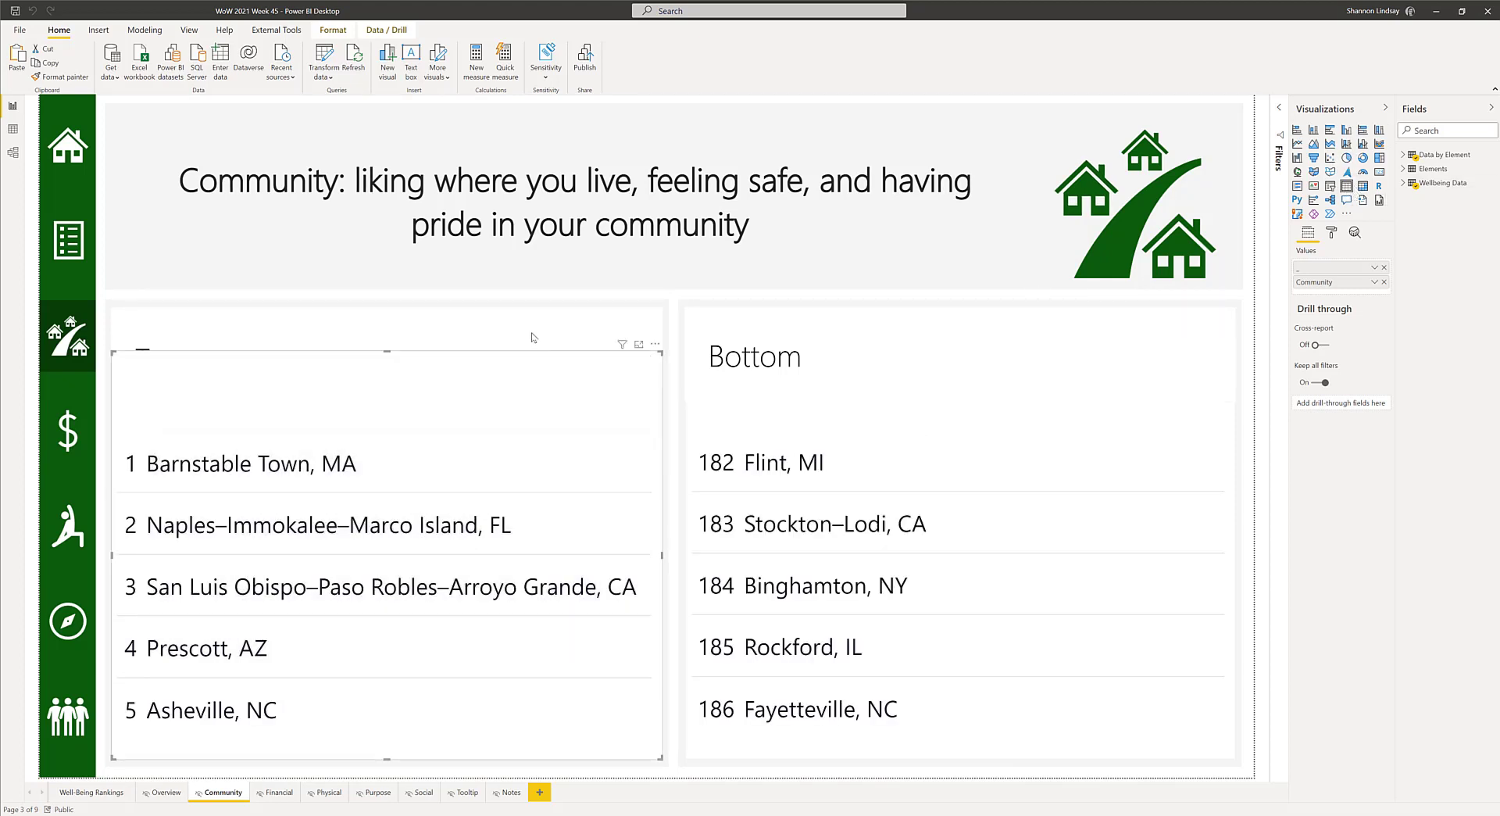
click(529, 342)
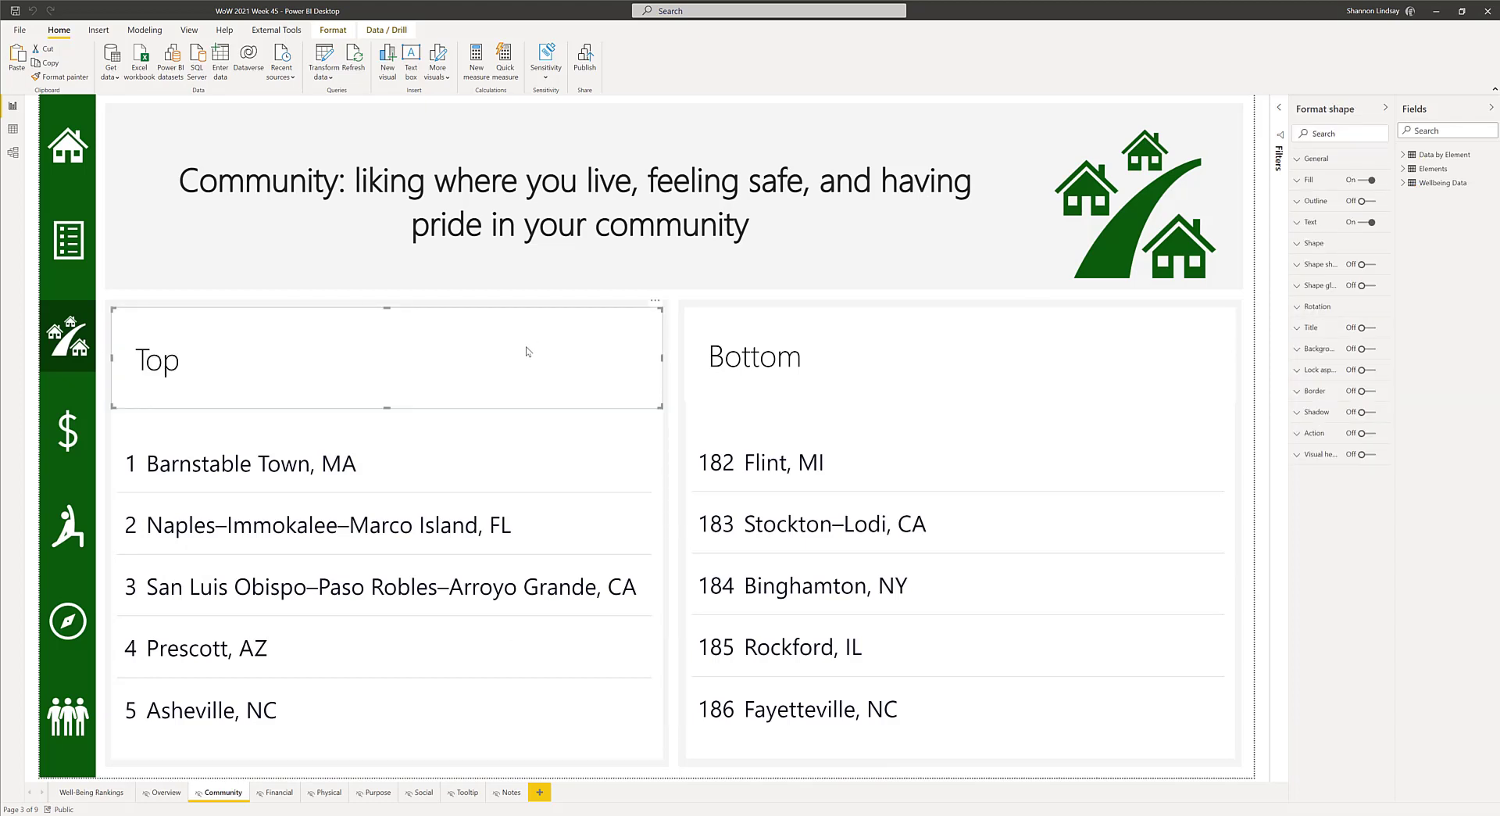
- Show the Community page's layer order and examine which objects are the Top and Bottom header shapes, background shape and Top table
click(190, 30)
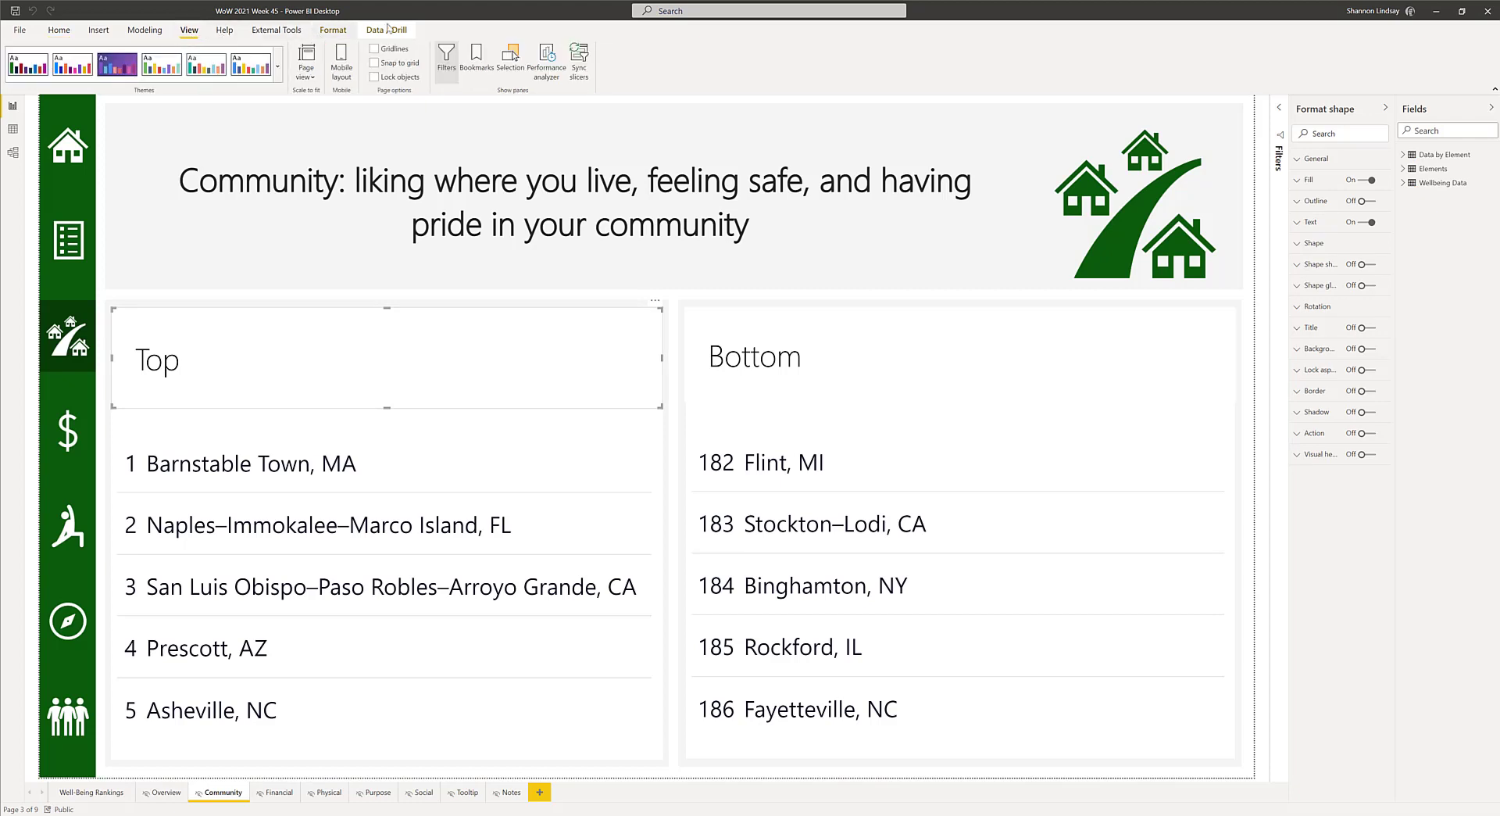
click(512, 55)
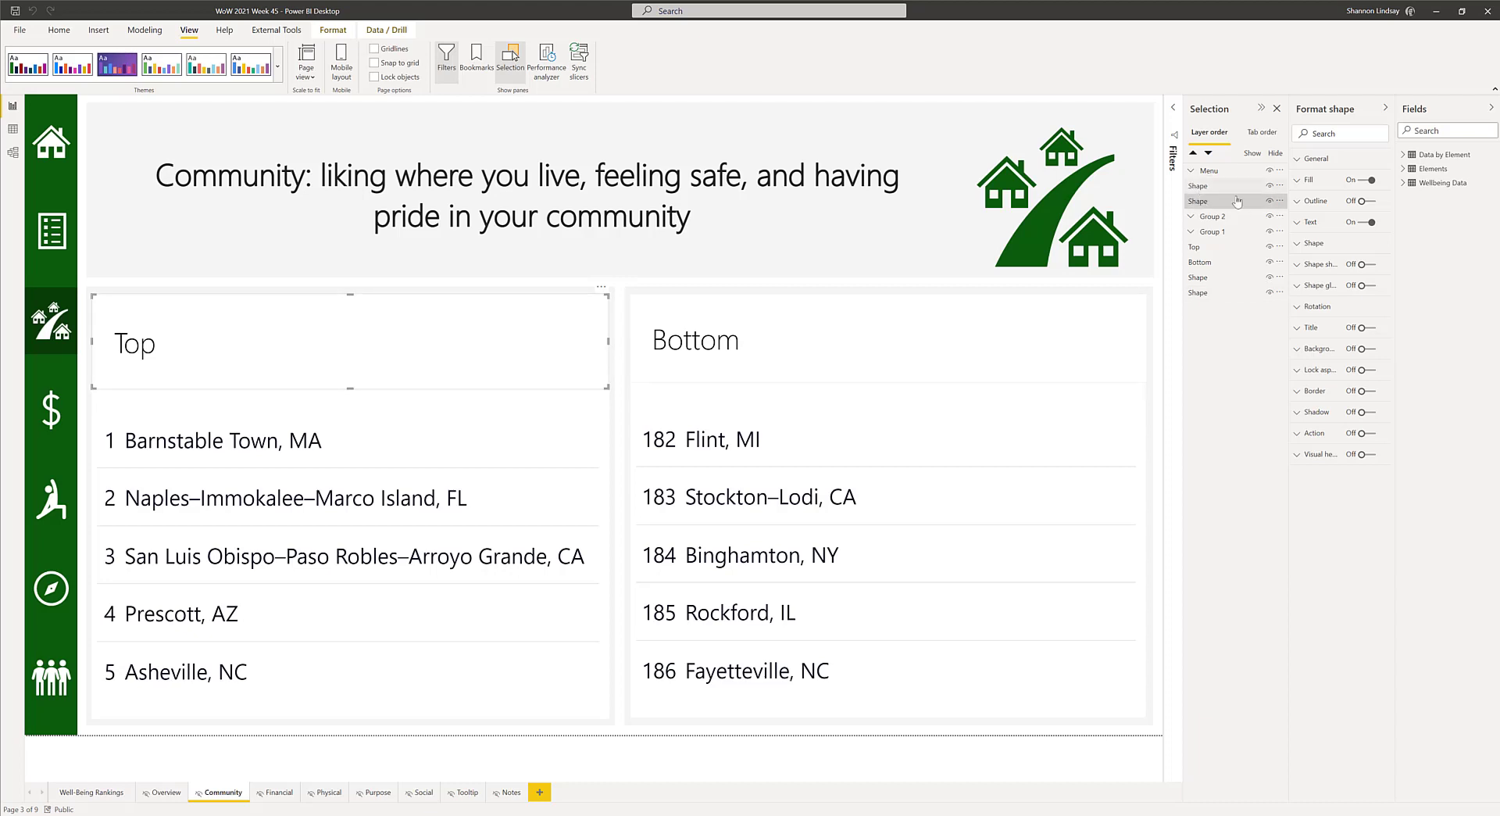
click(1235, 205)
click(623, 330)
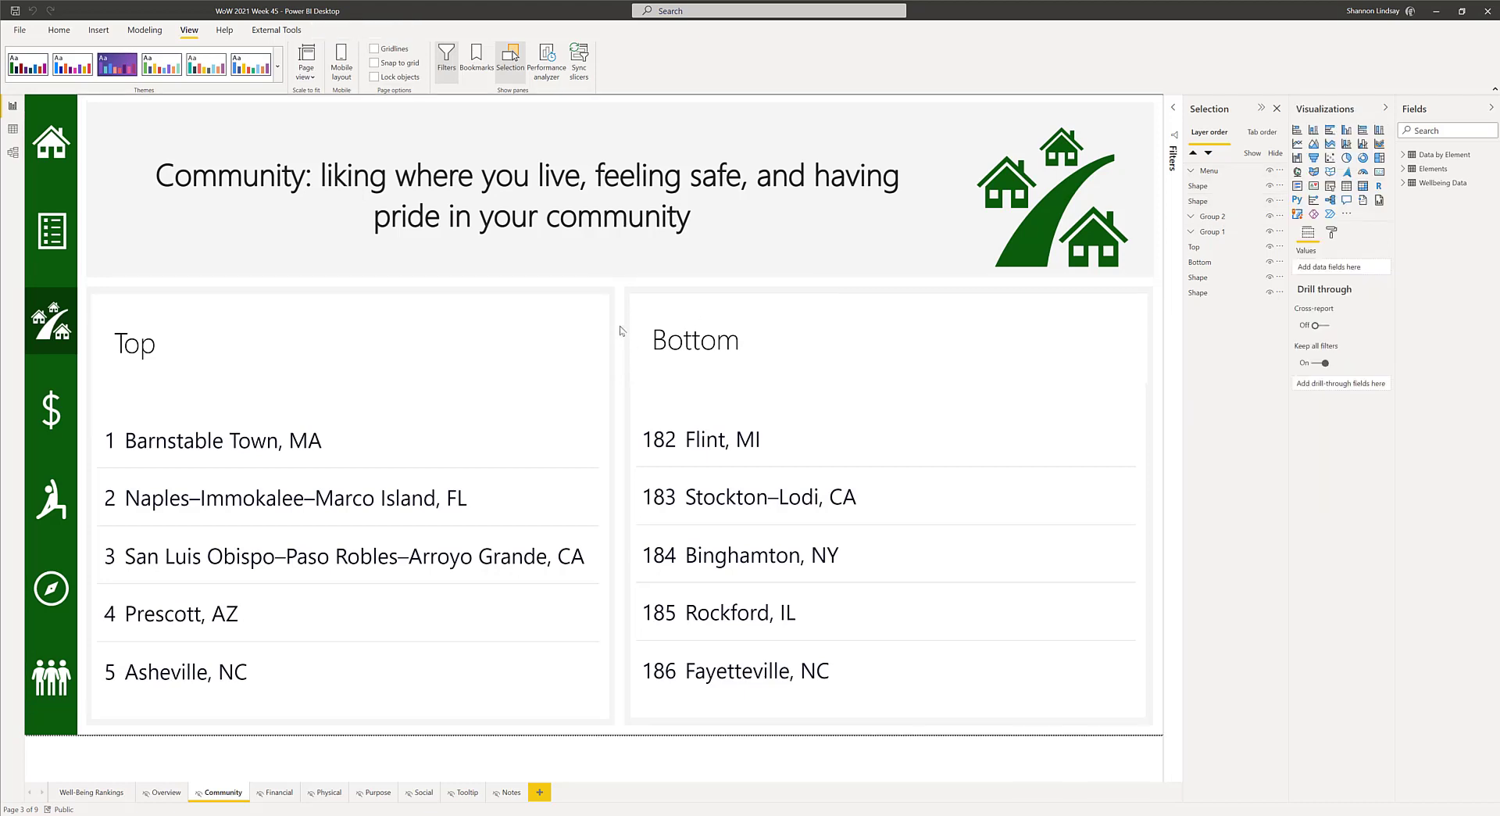
click(614, 319)
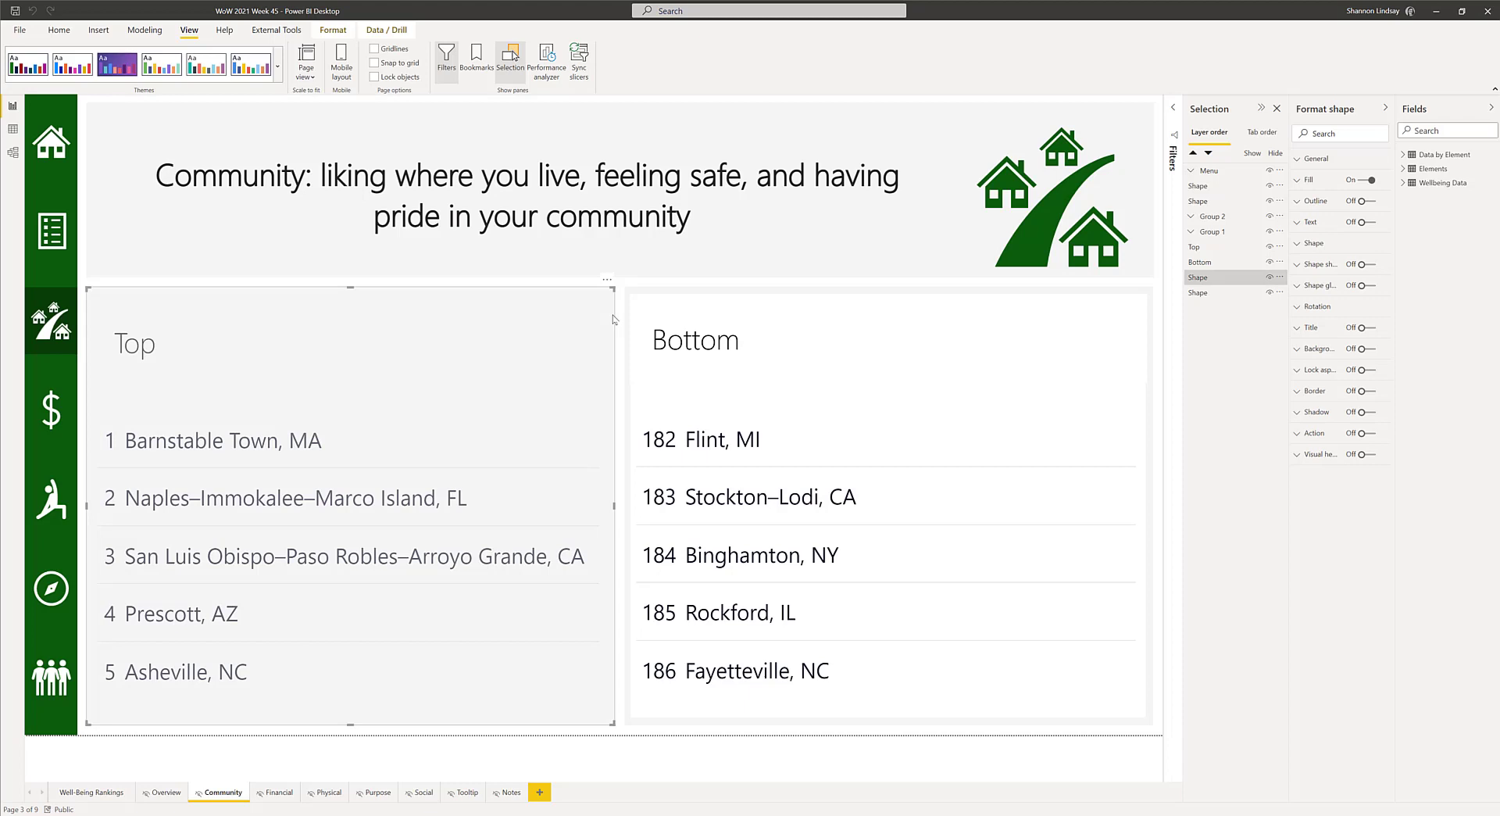
click(1204, 202)
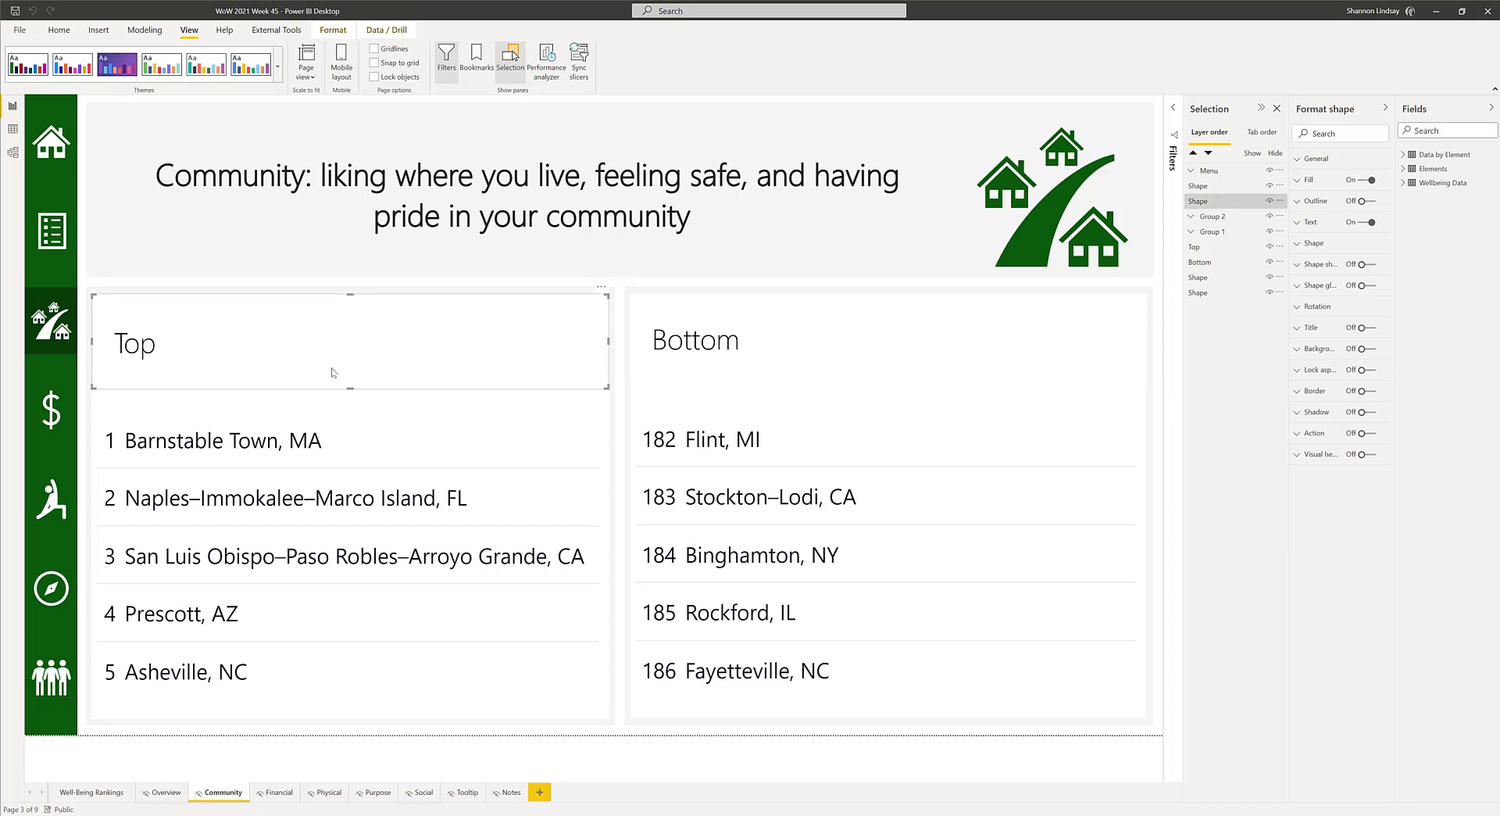
click(1202, 186)
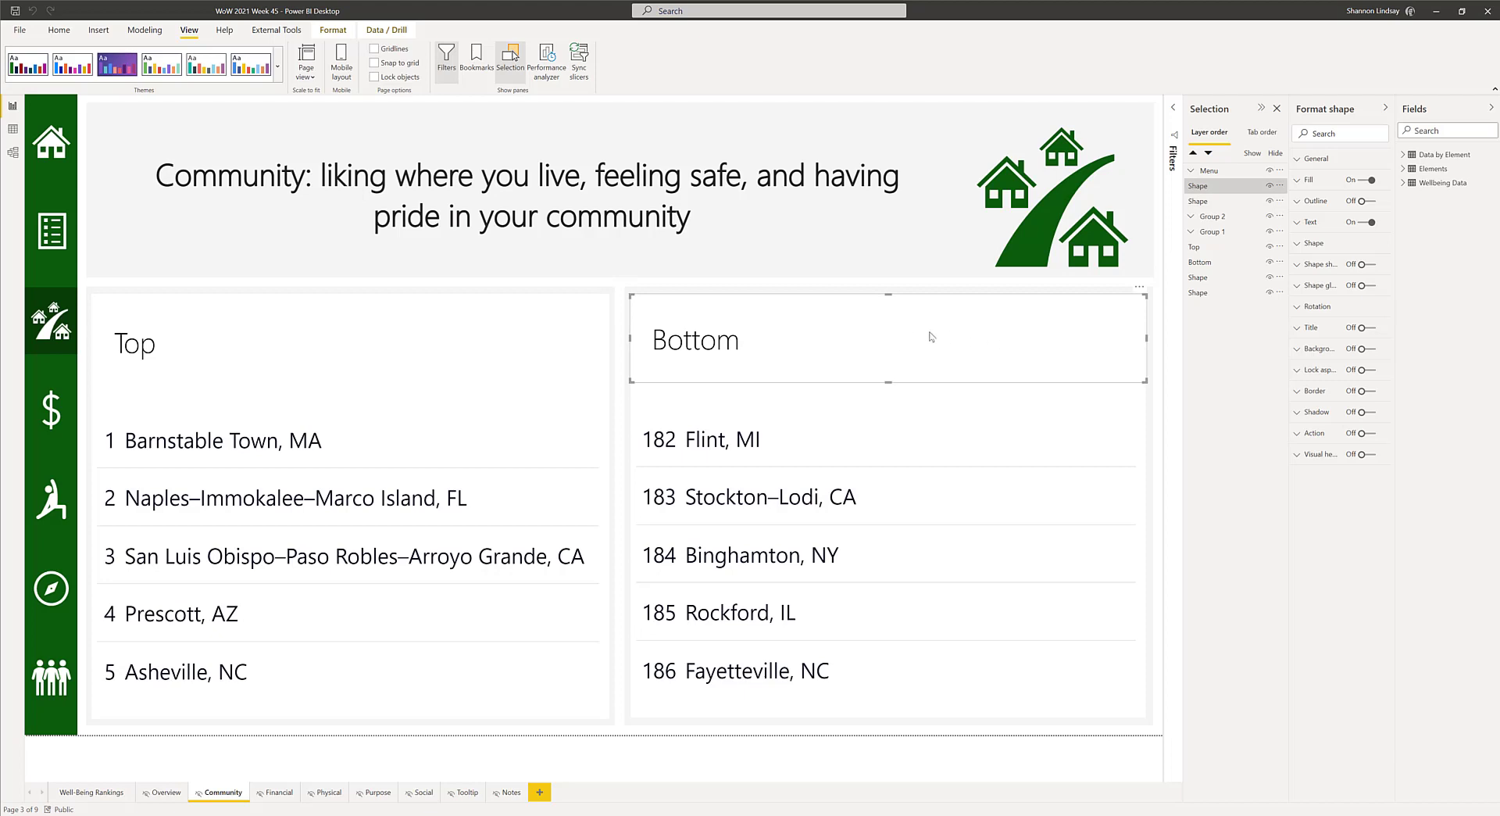
click(1216, 252)
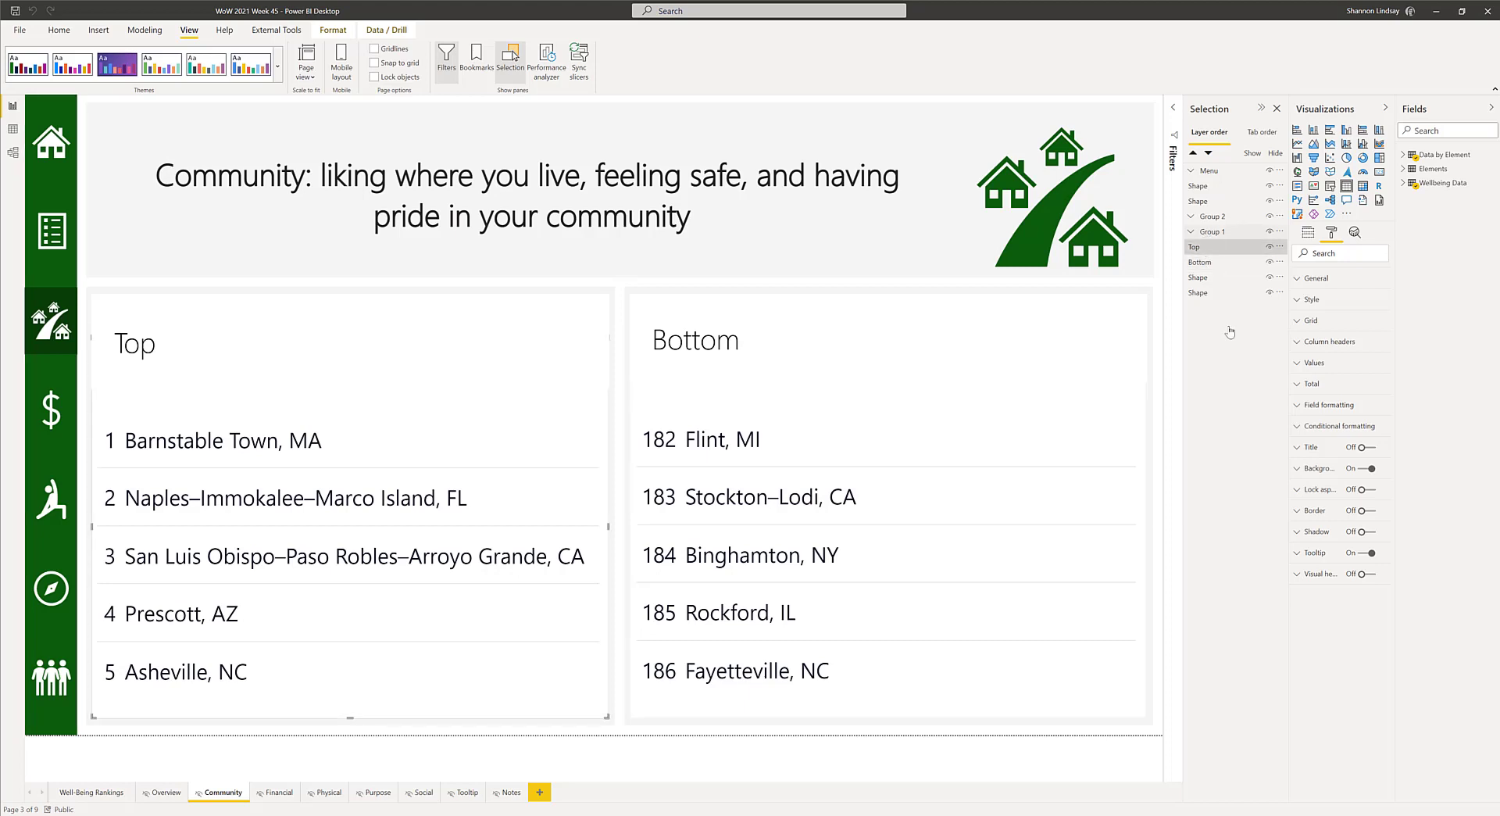
- Examine the tab order of the objects on the Community page and on the Well-Being Rankings page
click(1263, 132)
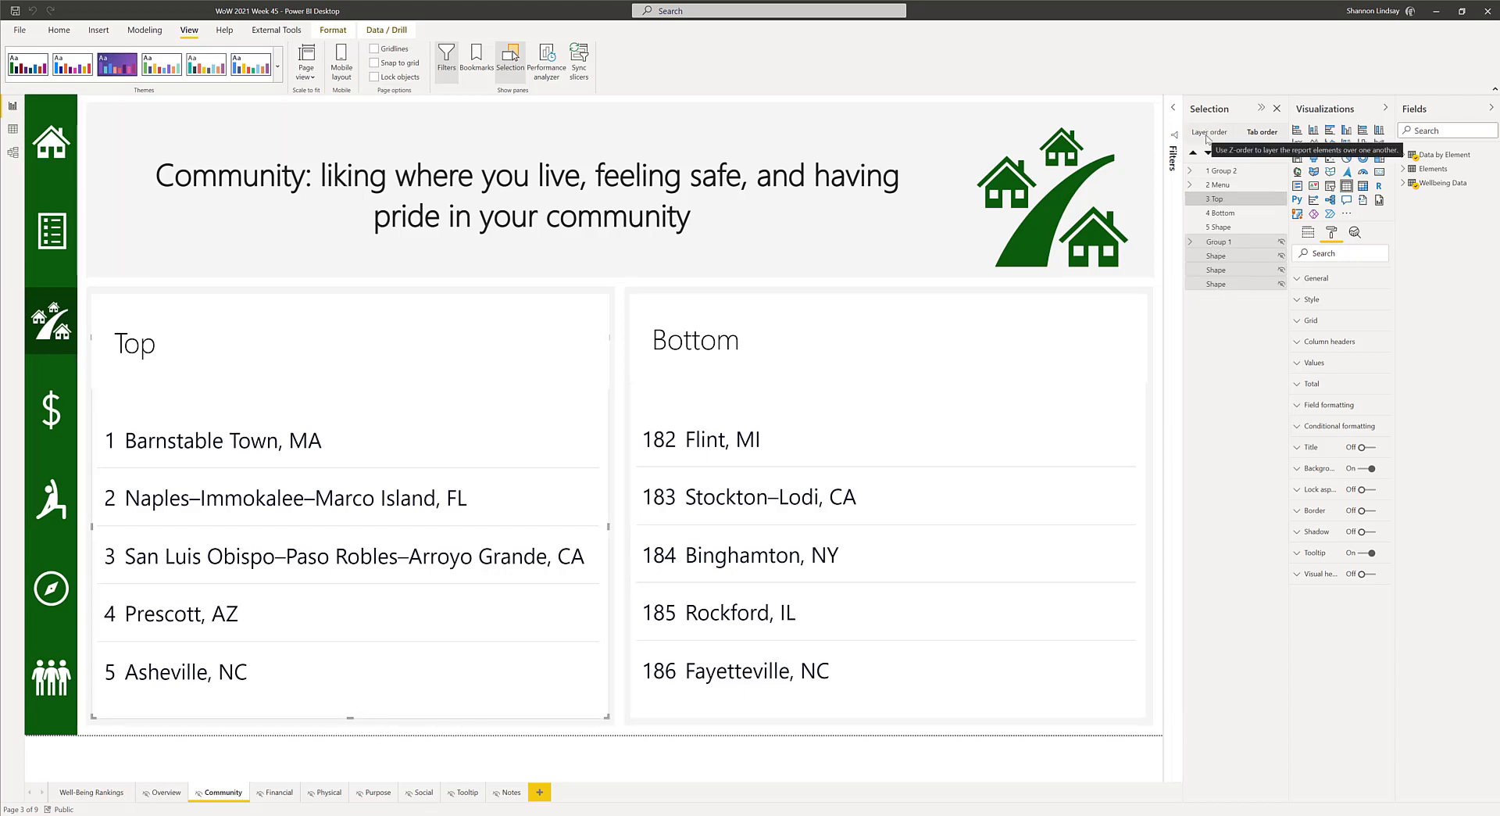
click(100, 792)
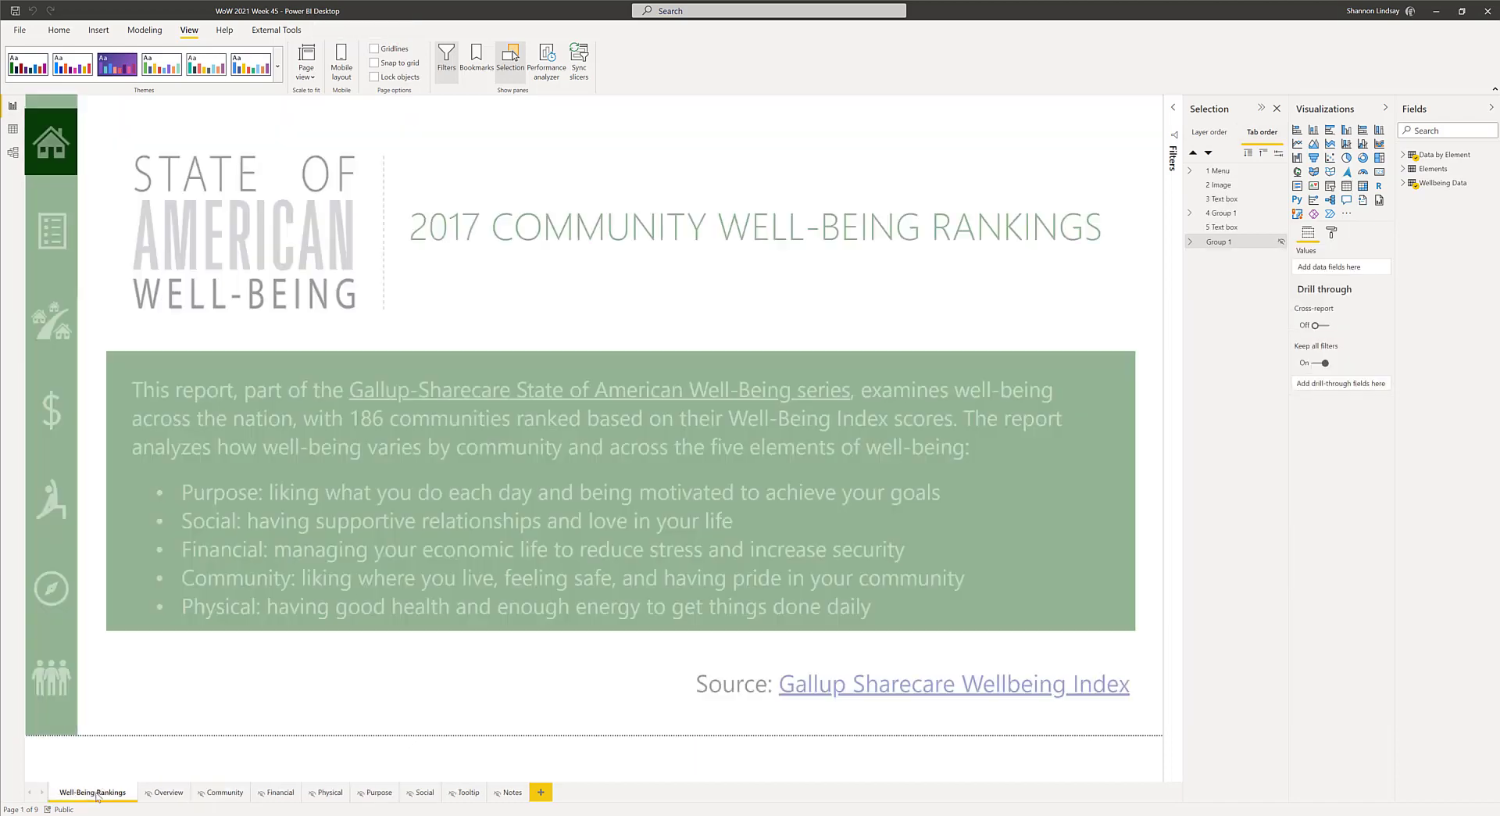